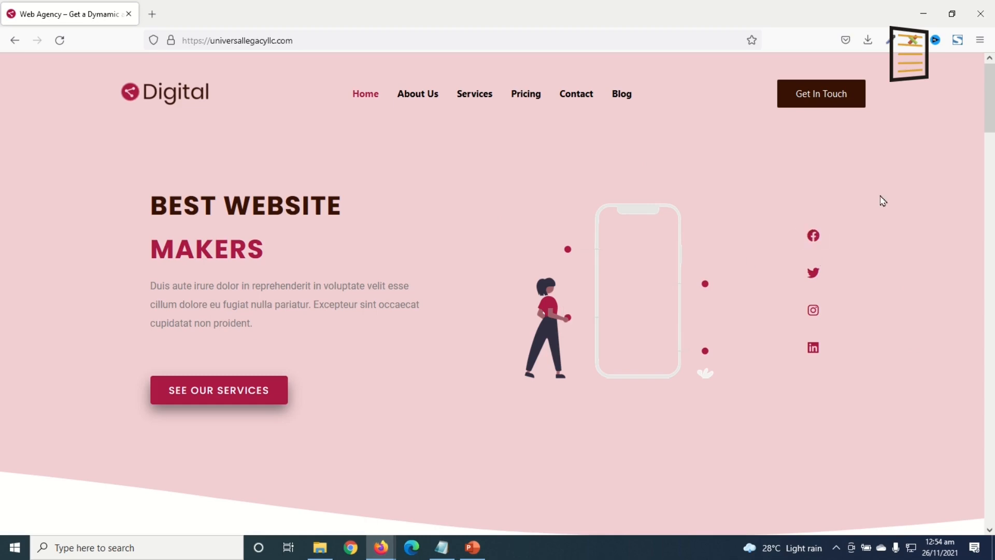
Look through the demo agency website's Home, About Us, Services, Pricing, Contact and Blog pages.
{"action": "left_click_drag", "start_coordinate": [993, 96], "coordinate": [993, 512]}
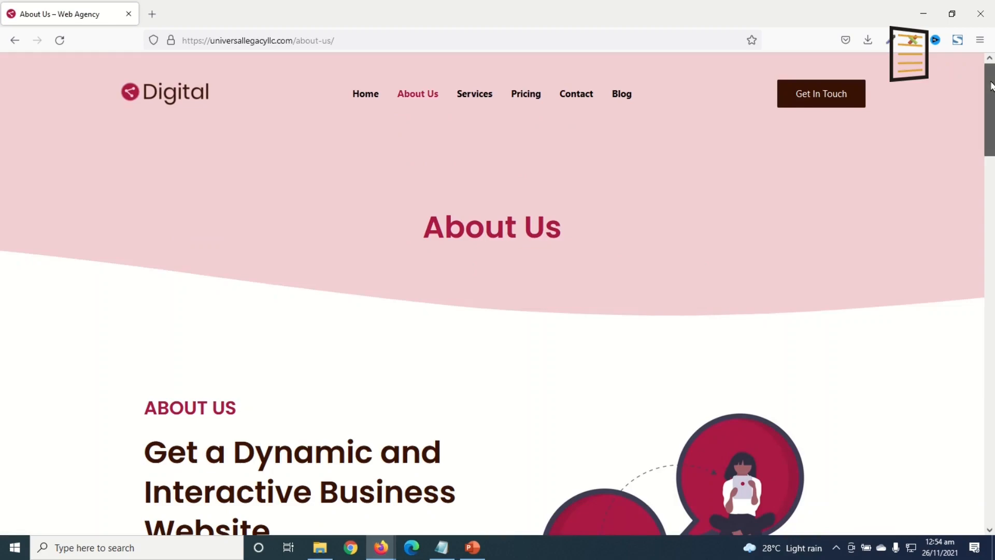
{"action": "left_click_drag", "start_coordinate": [991, 85], "coordinate": [958, 446]}
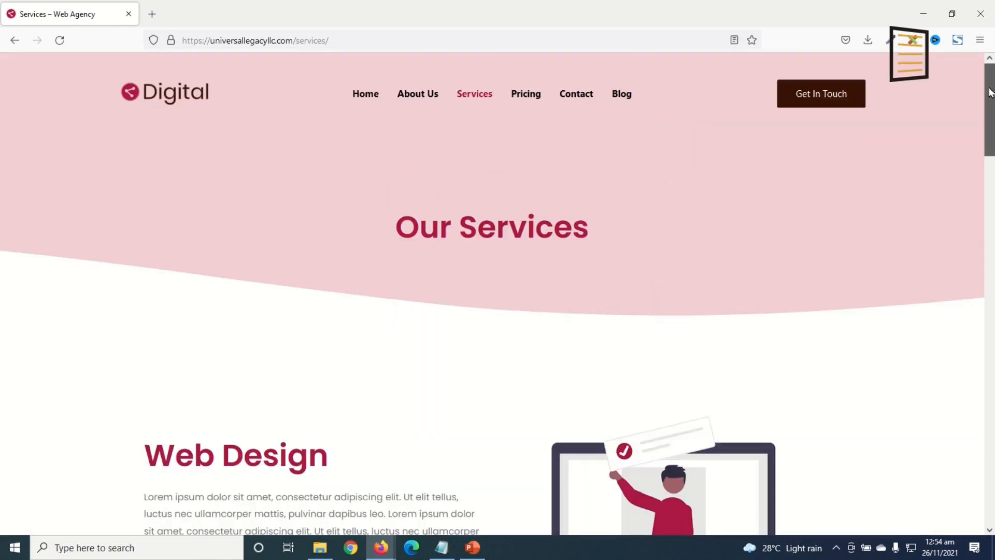
{"action": "left_click_drag", "start_coordinate": [991, 95], "coordinate": [993, 466]}
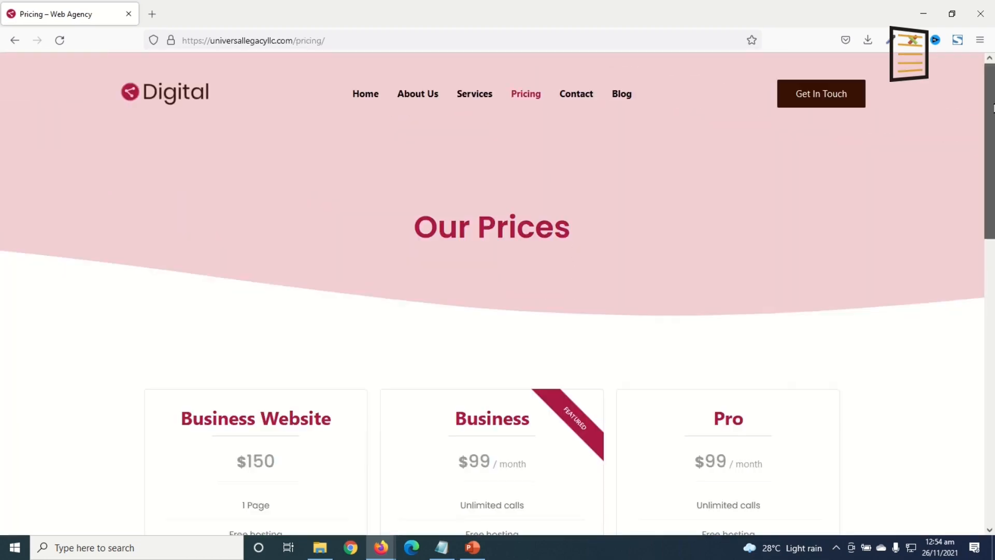
{"action": "left_click_drag", "start_coordinate": [974, 122], "coordinate": [969, 207]}
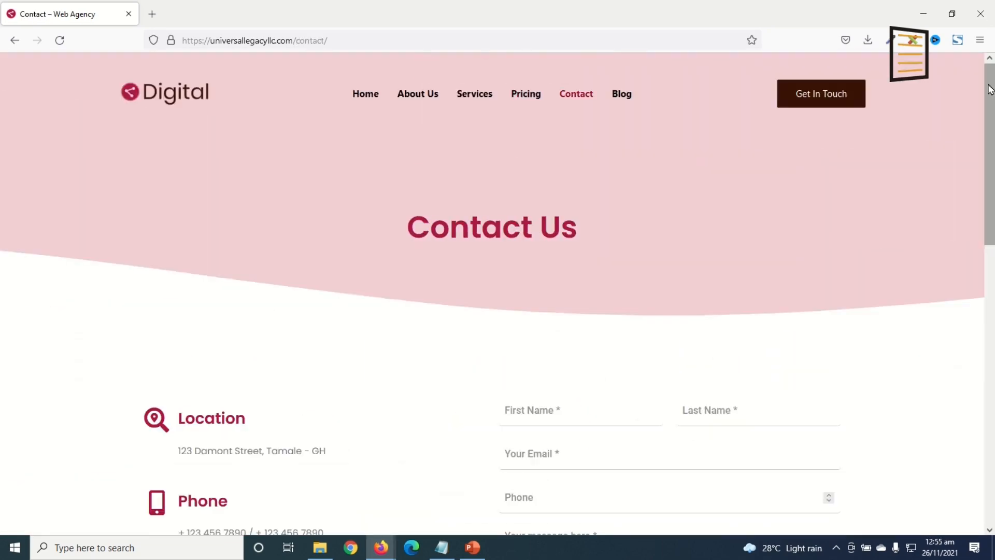
{"action": "left_click_drag", "start_coordinate": [990, 89], "coordinate": [969, 218]}
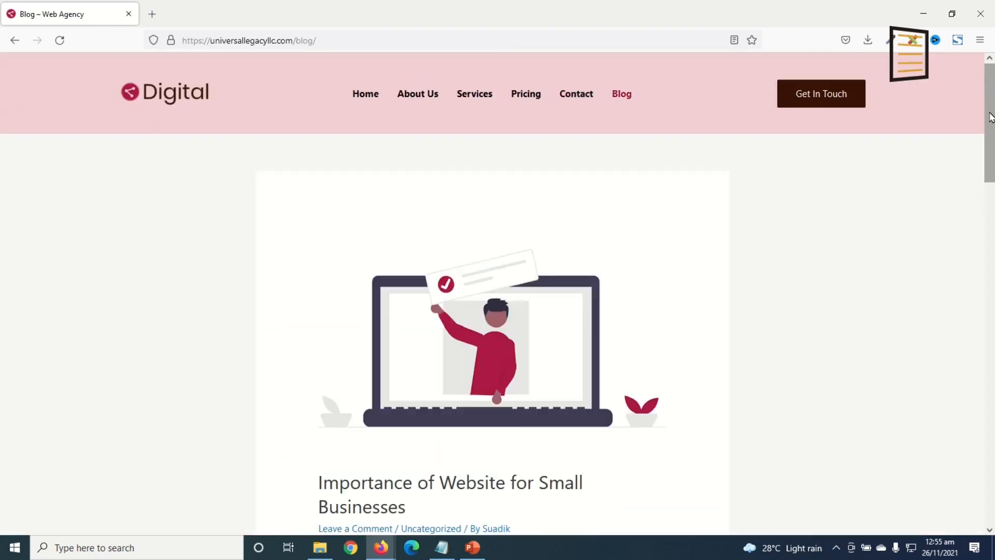
{"action": "mouse_move", "coordinate": [991, 116]}
{"action": "left_mouse_down"}
{"action": "mouse_move", "coordinate": [940, 368]}
{"action": "mouse_move", "coordinate": [944, 497]}
{"action": "mouse_move", "coordinate": [986, 109]}
{"action": "left_mouse_up"}
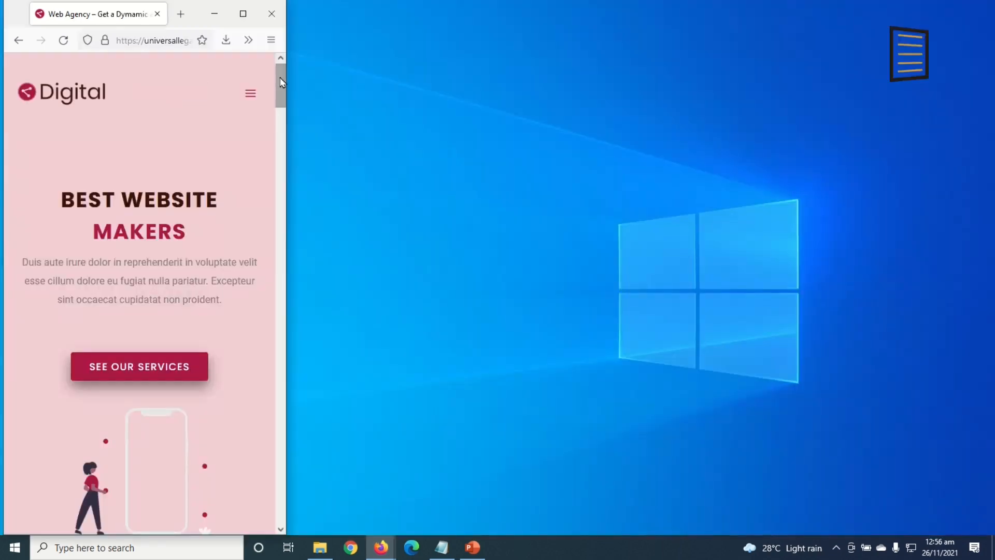
Review the demo site's home page at mobile width, and look through the full page in a maximized window.
{"action": "left_click_drag", "start_coordinate": [280, 81], "coordinate": [306, 40]}
{"action": "key", "text": "super+Up"}
{"action": "left_click_drag", "start_coordinate": [991, 88], "coordinate": [973, 356]}
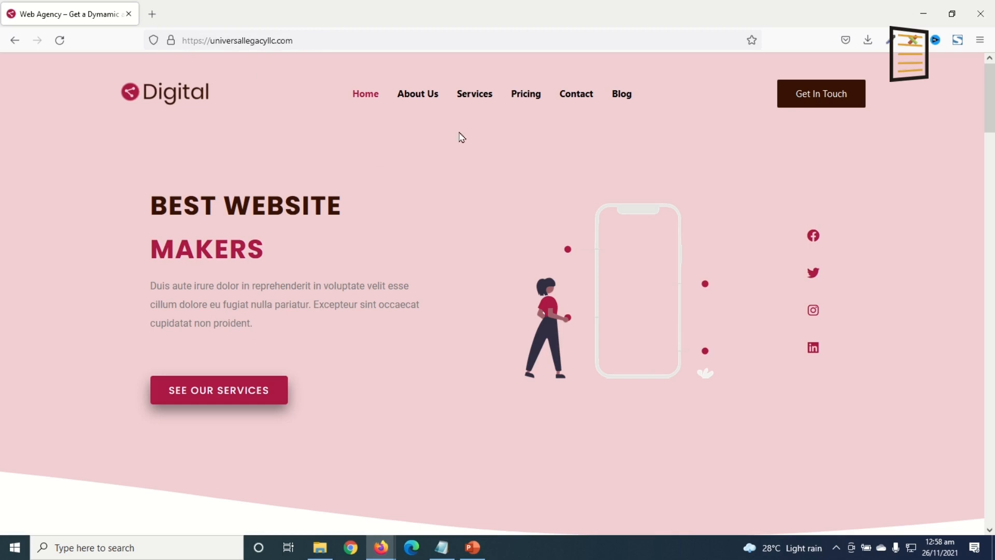
{"action": "double_click", "coordinate": [271, 207]}
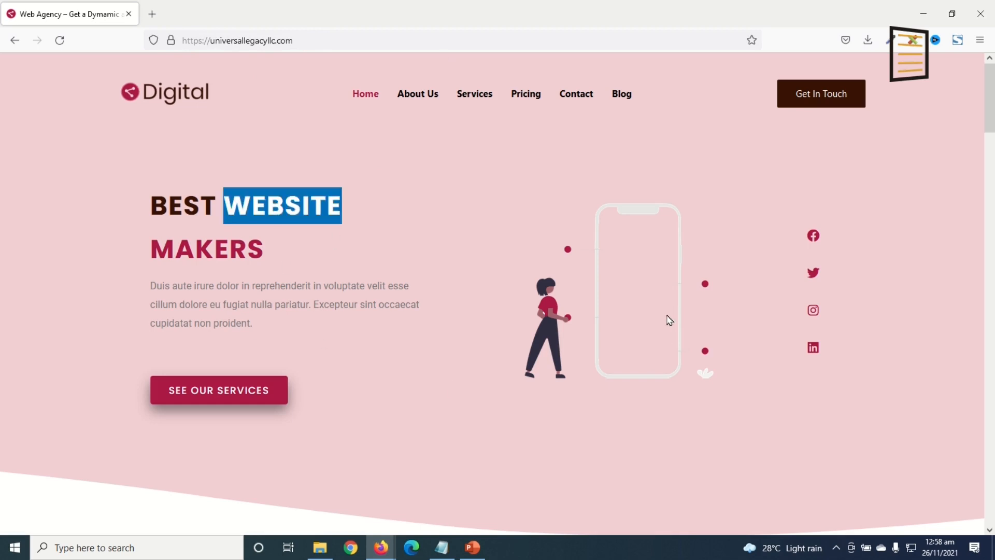
{"action": "scroll", "coordinate": [655, 331], "scroll_direction": "down", "scroll_amount": 10}
{"action": "scroll", "coordinate": [645, 337], "scroll_direction": "down", "scroll_amount": 10}
{"action": "scroll", "coordinate": [646, 337], "scroll_direction": "up", "scroll_amount": 4}
{"action": "scroll", "coordinate": [646, 337], "scroll_direction": "up", "scroll_amount": 10}
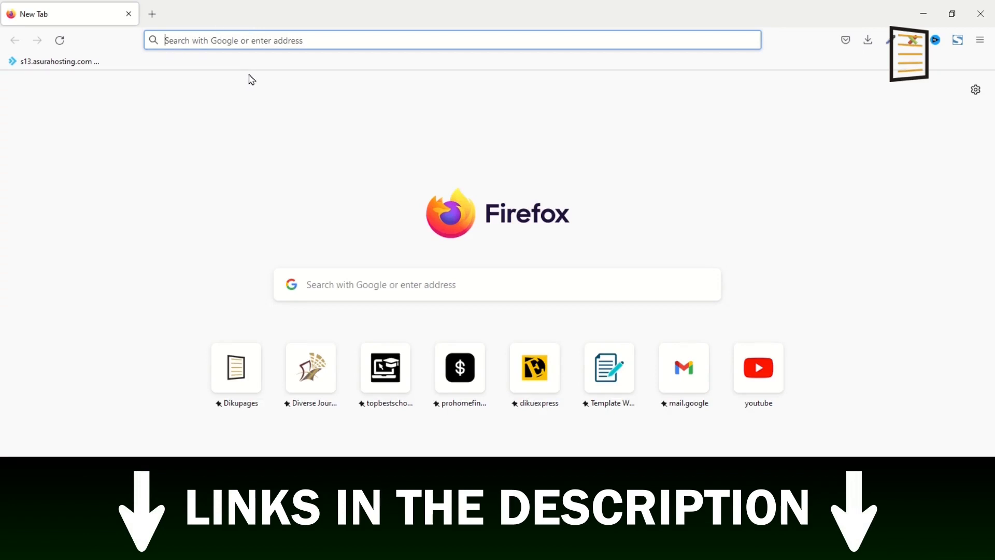
Go to the web address dikupages.com/asura.
{"action": "type", "text": "dikup"}
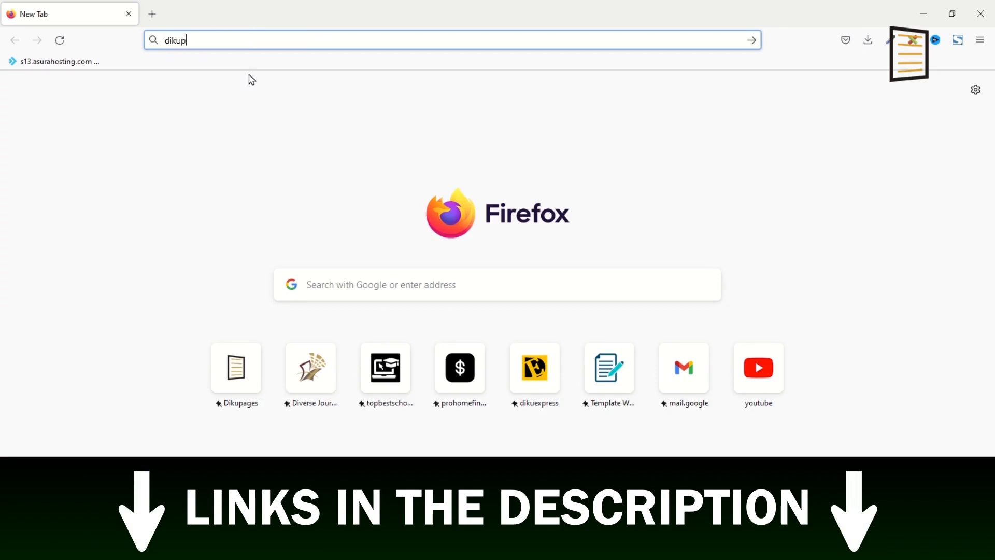
{"action": "type", "text": "ages.com"}
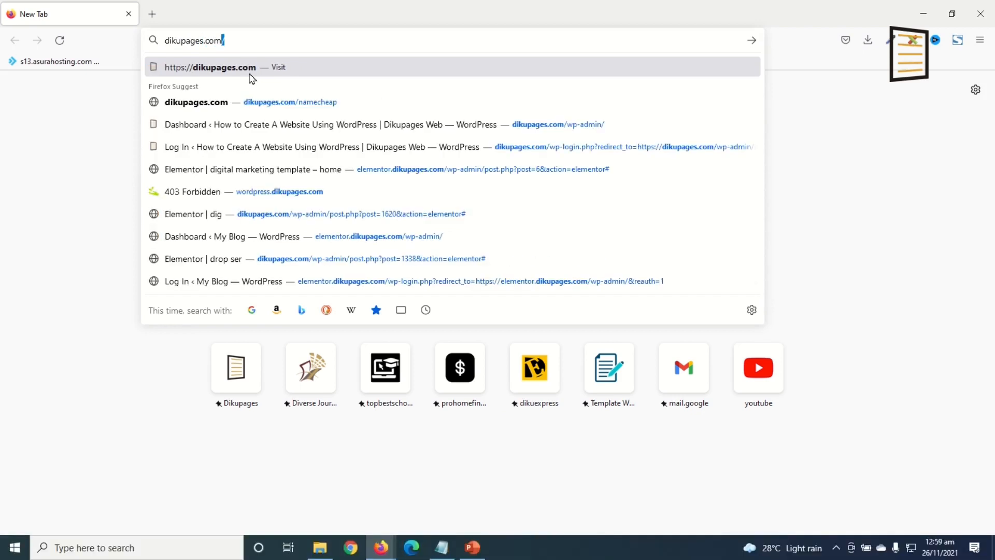
{"action": "type", "text": "/asura"}
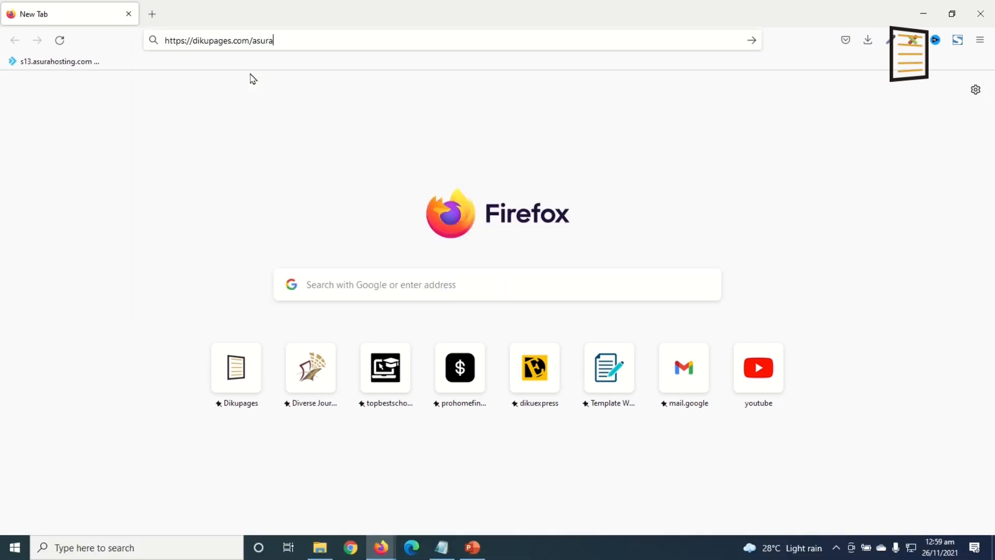
{"action": "key", "text": "Return"}
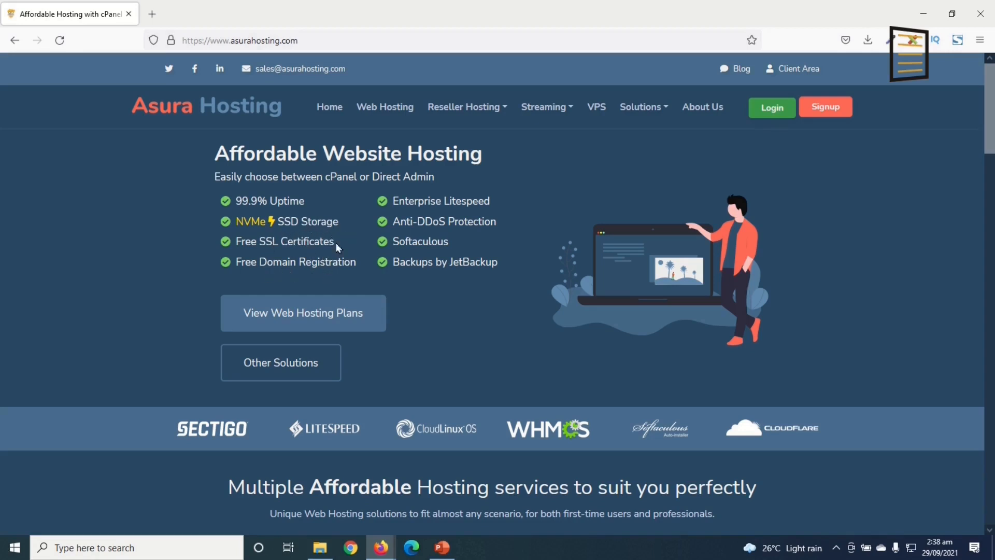
Open Asura Hosting's Website Hosting plans and look over the Starter, Unlimited and Unlimited Plus offers.
{"action": "scroll", "coordinate": [435, 280], "scroll_direction": "down", "scroll_amount": 5}
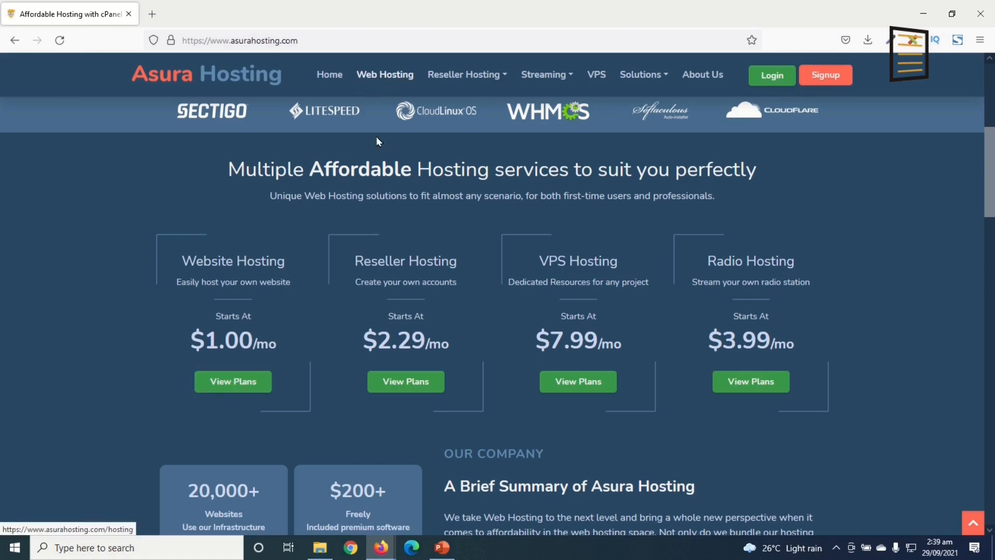
{"action": "left_click", "coordinate": [218, 386]}
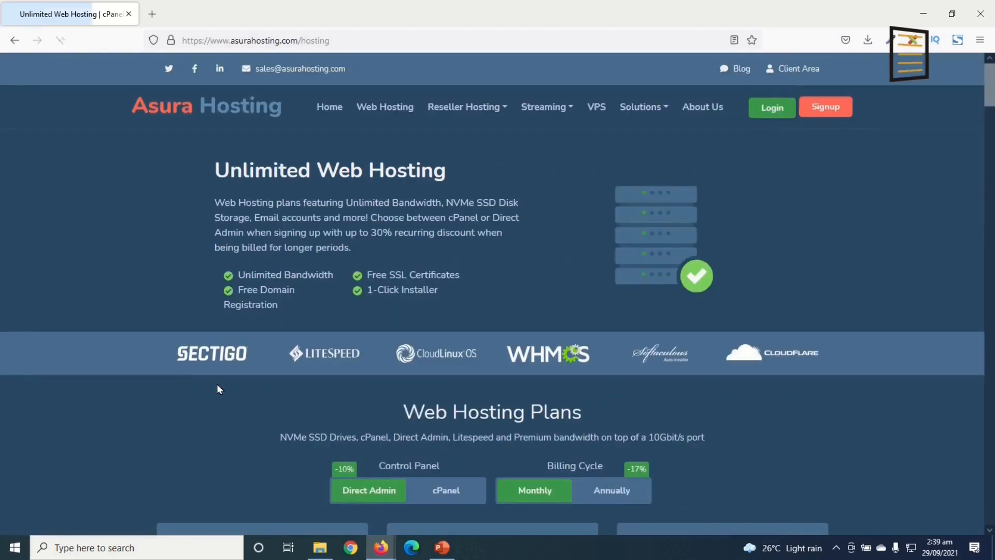
{"action": "scroll", "coordinate": [218, 389], "scroll_direction": "down", "scroll_amount": 7}
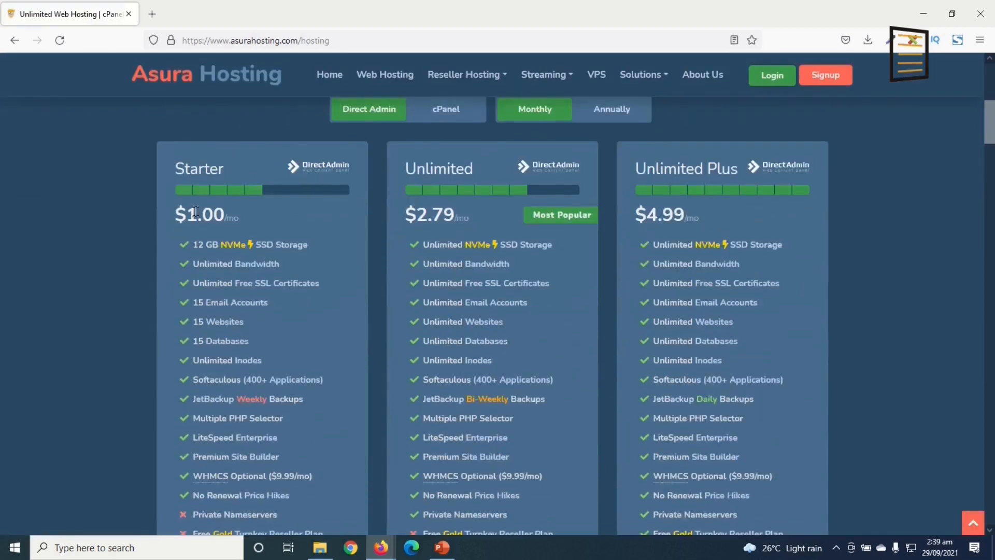
{"action": "scroll", "coordinate": [341, 476], "scroll_direction": "down", "scroll_amount": 1}
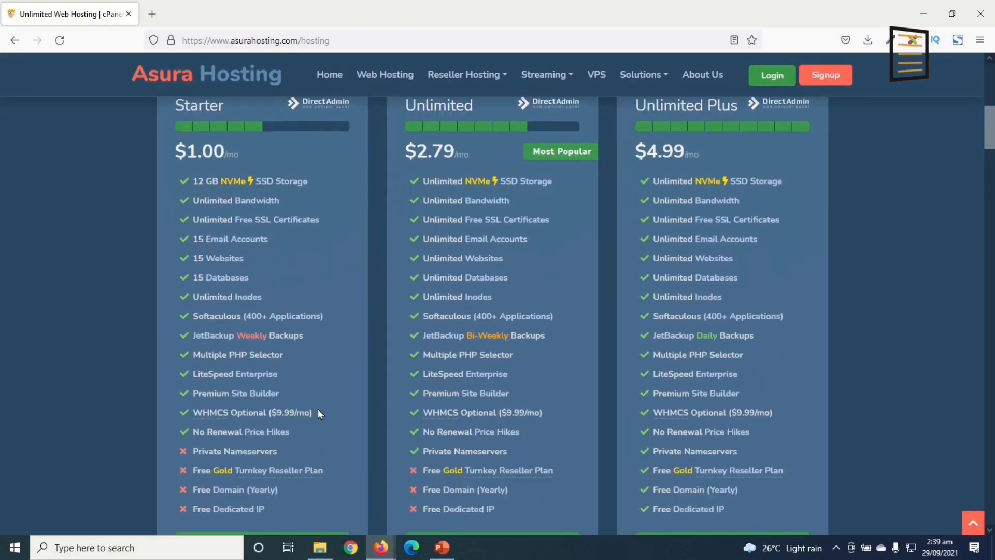
{"action": "scroll", "coordinate": [316, 409], "scroll_direction": "up", "scroll_amount": 1}
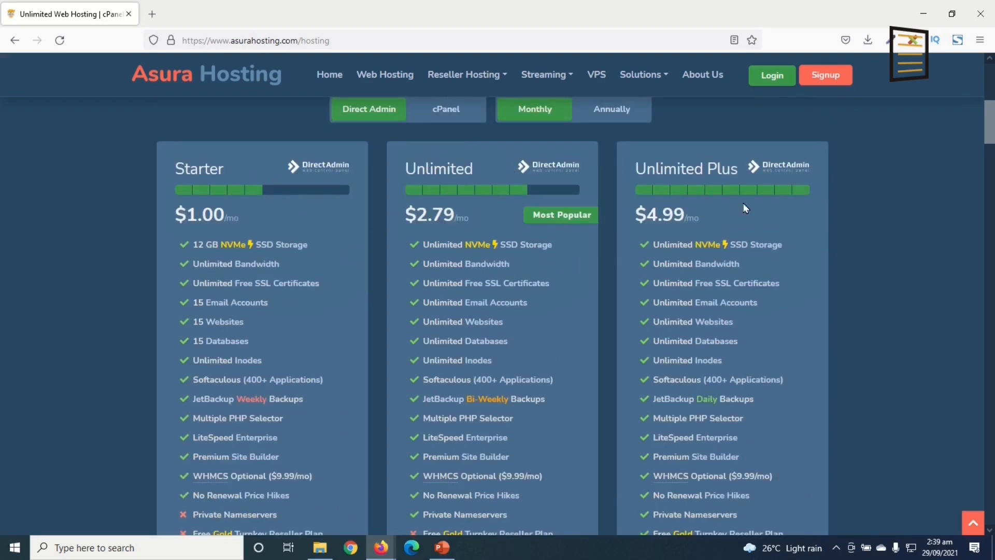
{"action": "scroll", "coordinate": [373, 414], "scroll_direction": "up", "scroll_amount": 1}
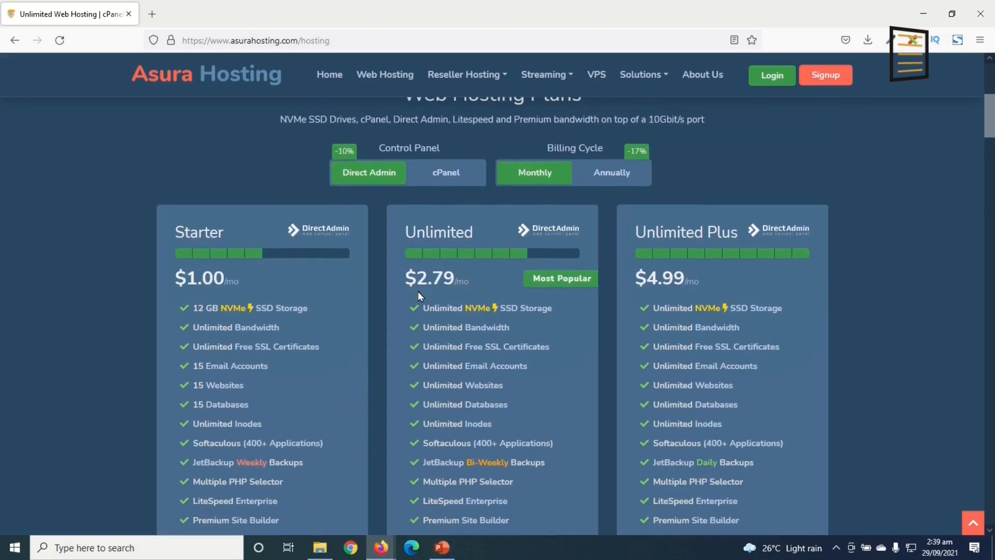
Compare the monthly plan prices between the cPanel and Direct Admin control panels, ending on Direct Admin.
{"action": "left_click", "coordinate": [455, 181]}
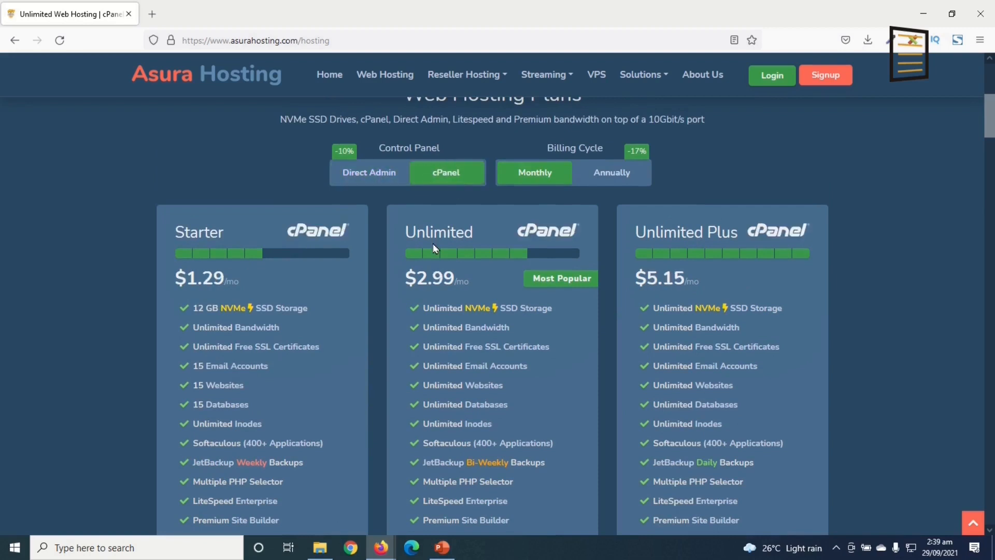
{"action": "left_click", "coordinate": [371, 178]}
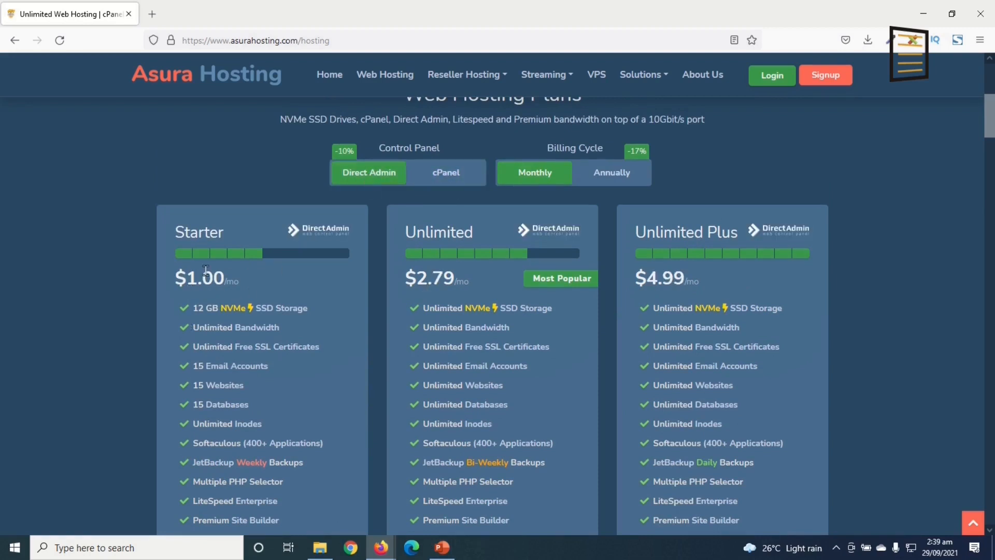
{"action": "left_click", "coordinate": [449, 176]}
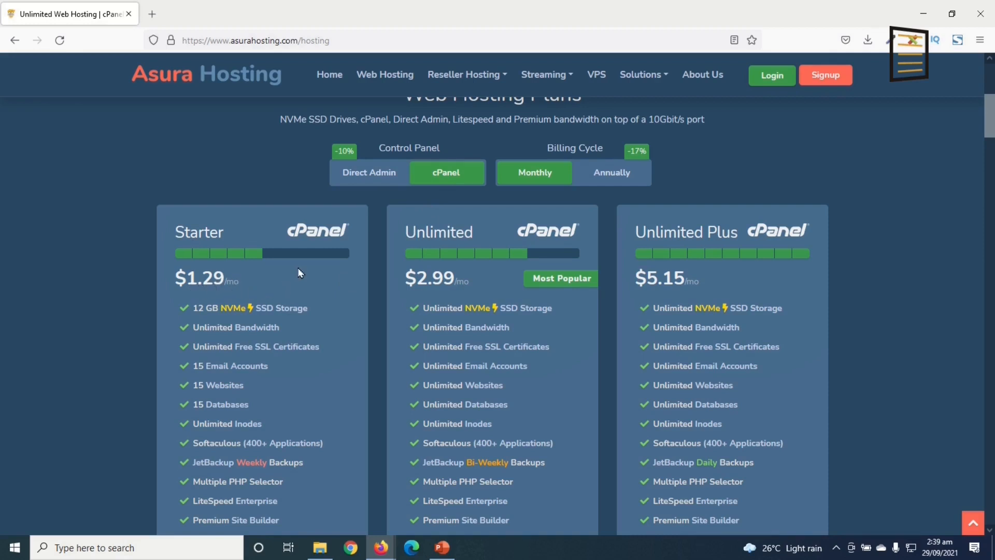
{"action": "left_click", "coordinate": [347, 183]}
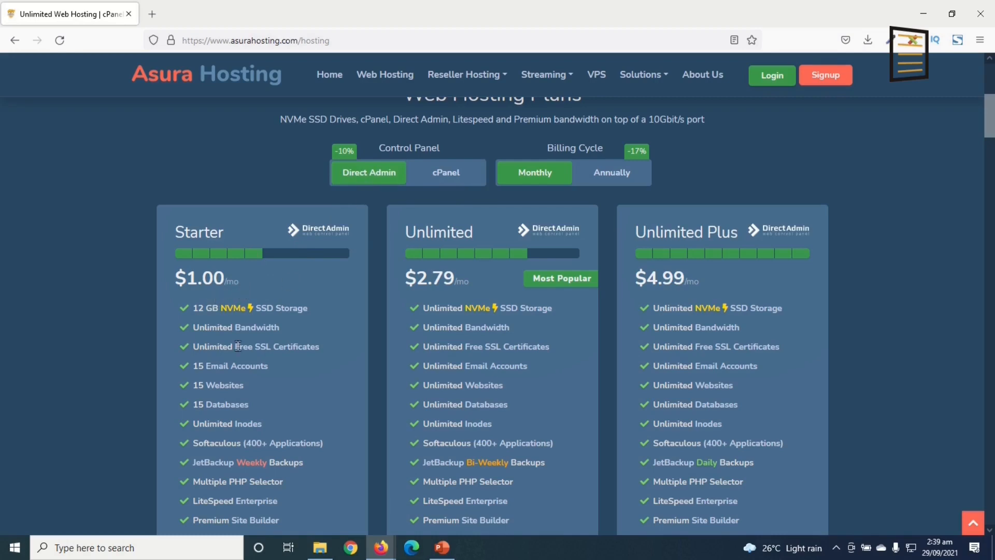
Examine the feature lists of the three hosting plans and the section on initial and renewal pricing.
{"action": "scroll", "coordinate": [223, 332], "scroll_direction": "down", "scroll_amount": 3}
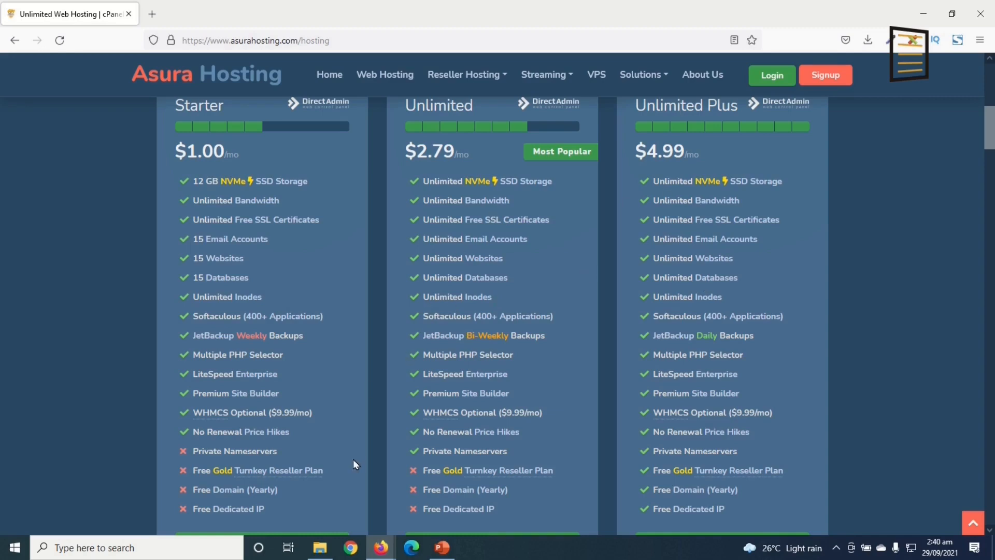
{"action": "scroll", "coordinate": [235, 506], "scroll_direction": "down", "scroll_amount": 1}
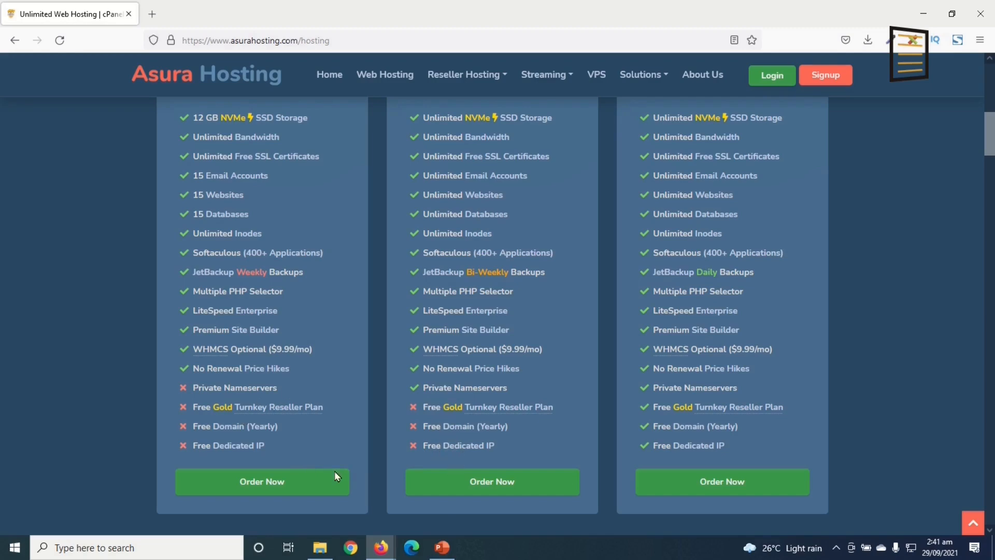
{"action": "scroll", "coordinate": [671, 254], "scroll_direction": "up", "scroll_amount": 4}
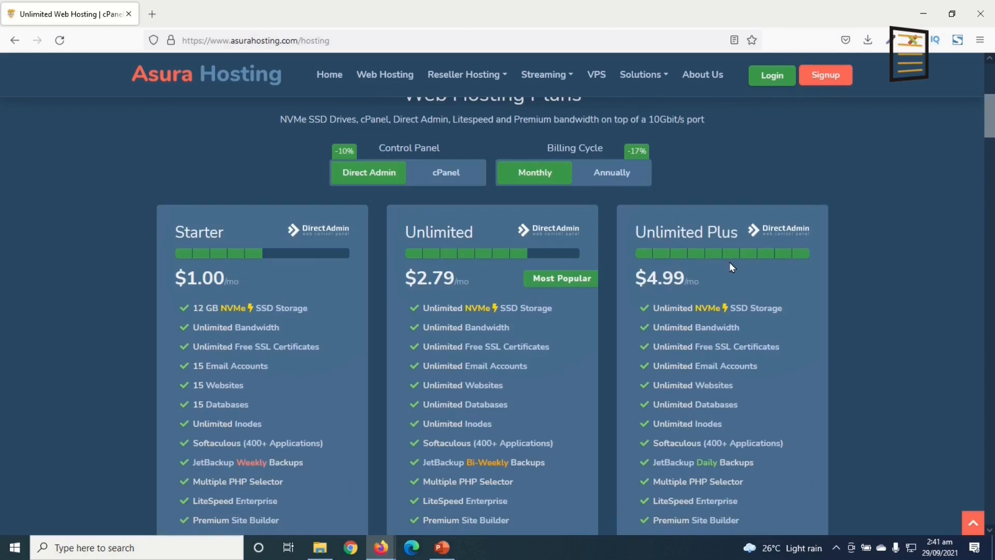
{"action": "scroll", "coordinate": [729, 262], "scroll_direction": "down", "scroll_amount": 4}
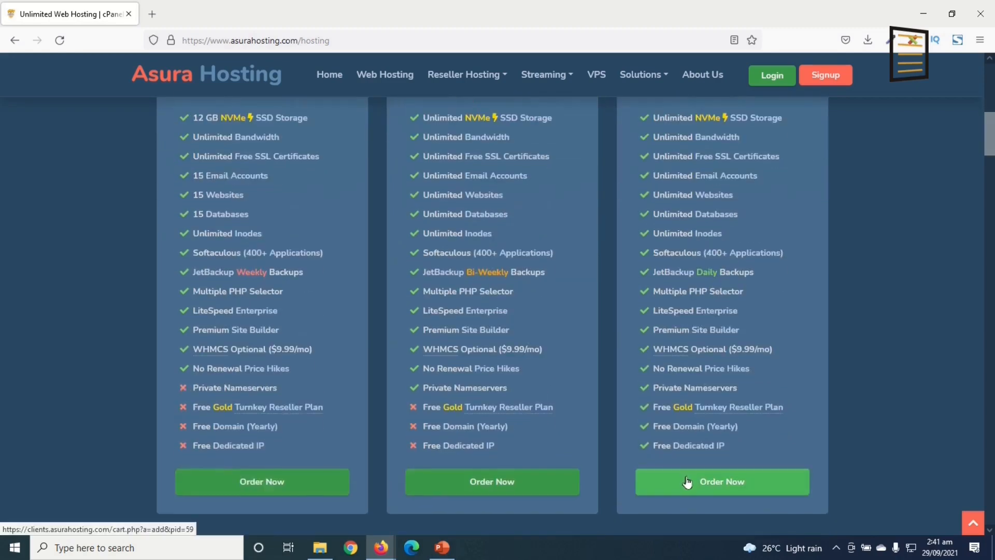
{"action": "scroll", "coordinate": [608, 505], "scroll_direction": "up", "scroll_amount": 3}
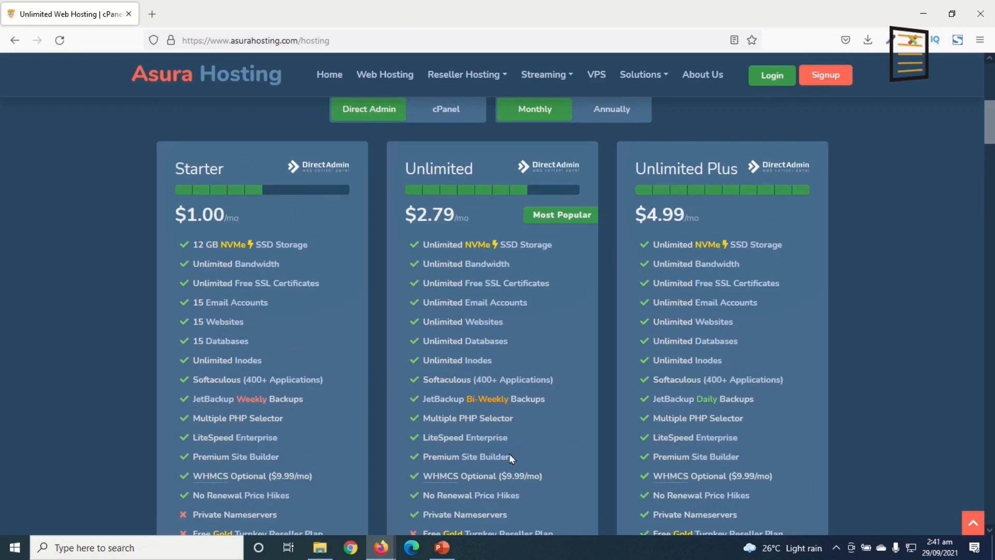
{"action": "scroll", "coordinate": [415, 394], "scroll_direction": "down", "scroll_amount": 4}
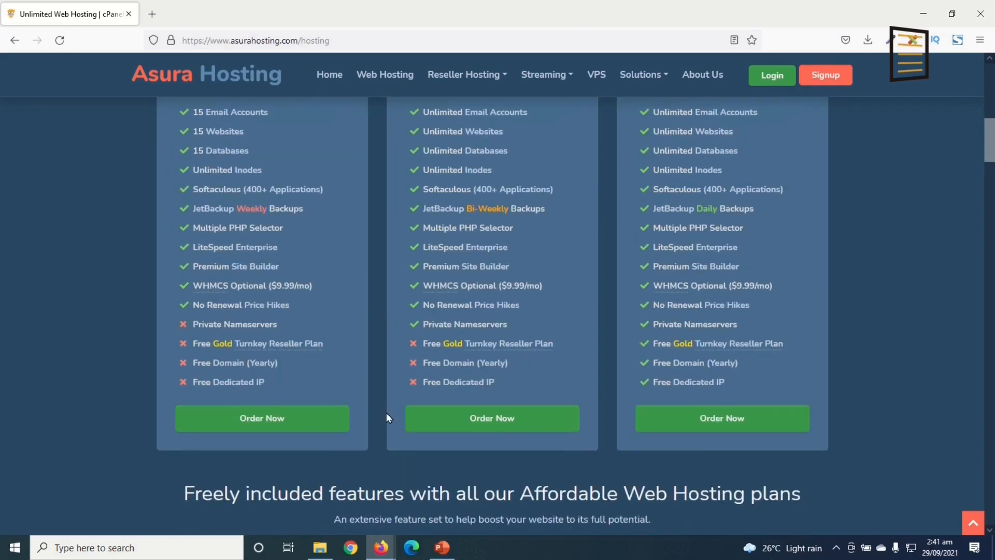
{"action": "scroll", "coordinate": [470, 442], "scroll_direction": "down", "scroll_amount": 8}
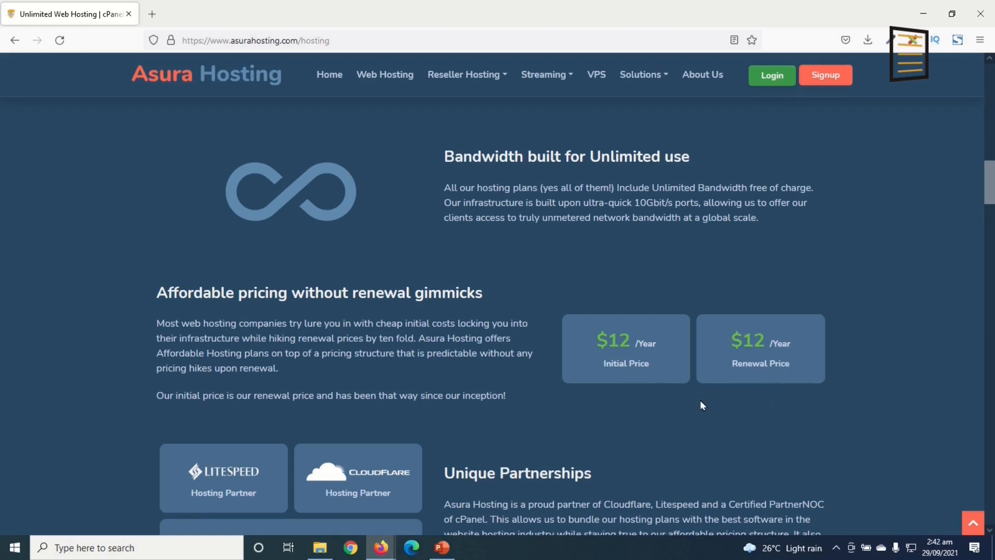
{"action": "scroll", "coordinate": [525, 430], "scroll_direction": "up", "scroll_amount": 6}
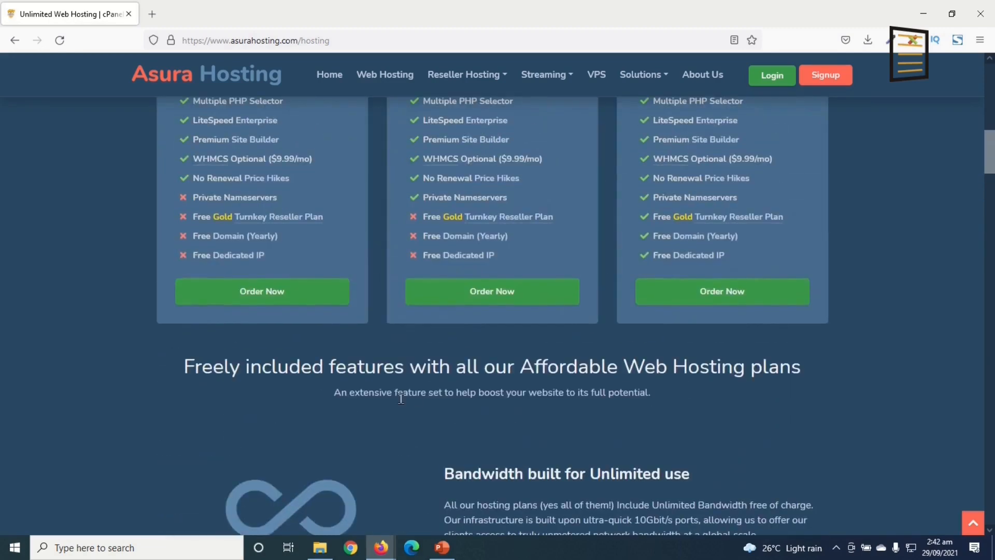
Order the Starter plan and, after viewing the existing-domain option, choose to register a new domain.
{"action": "left_click", "coordinate": [270, 296]}
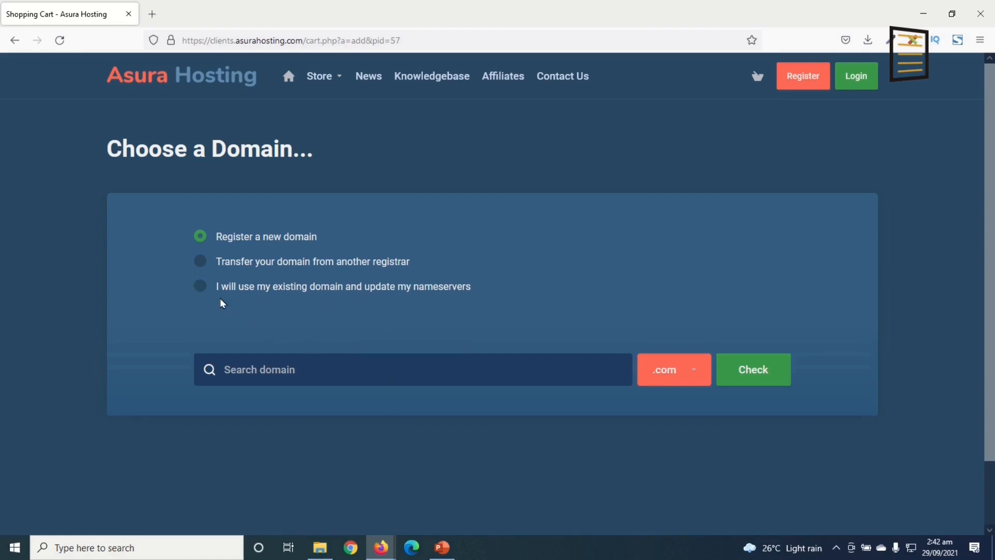
{"action": "left_click", "coordinate": [200, 287]}
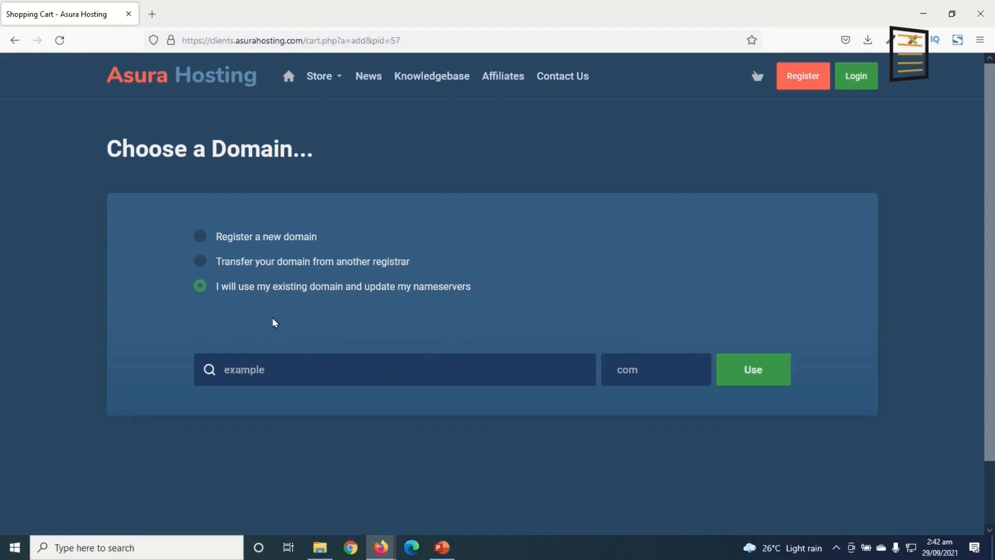
{"action": "left_click", "coordinate": [222, 241]}
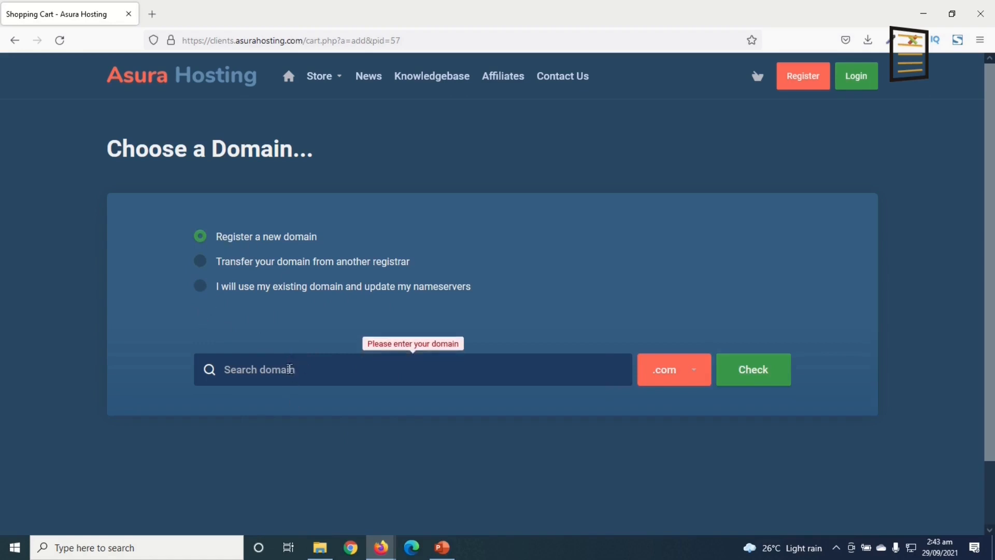
Enter dikupagesvveb as the name of the new domain to register.
{"action": "left_click", "coordinate": [290, 368]}
{"action": "type", "text": "dikupag"}
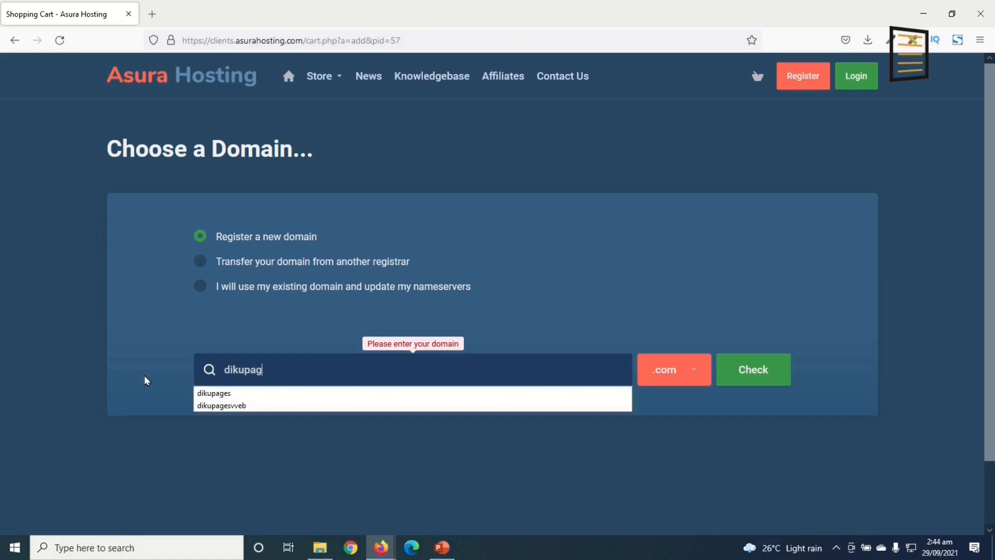
{"action": "type", "text": "esvvw"}
{"action": "key", "text": "BackSpace"}
{"action": "key", "text": "BackSpace"}
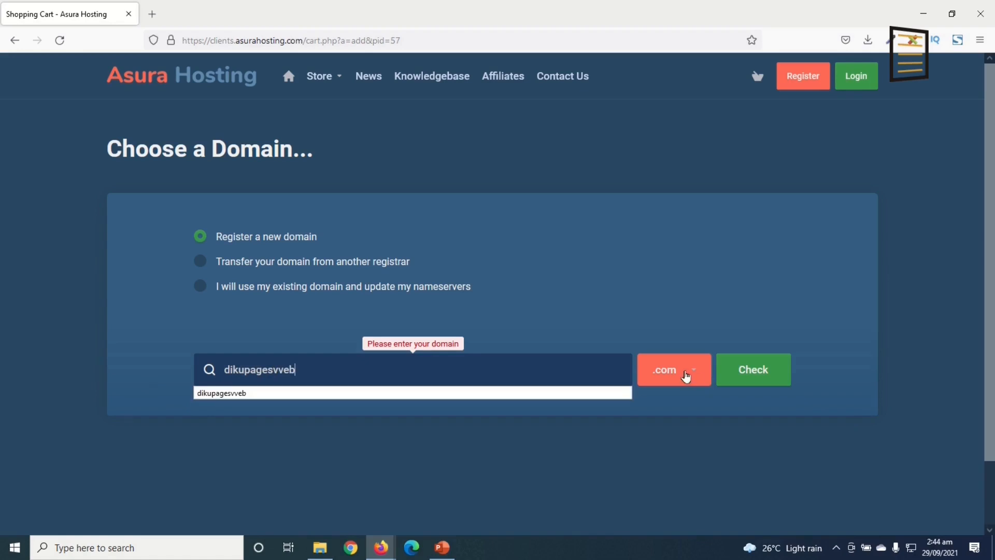
Keep the .com extension after browsing the alternatives, check the availability of dikupagesvveb.com, and continue the order with it.
{"action": "left_click", "coordinate": [686, 377]}
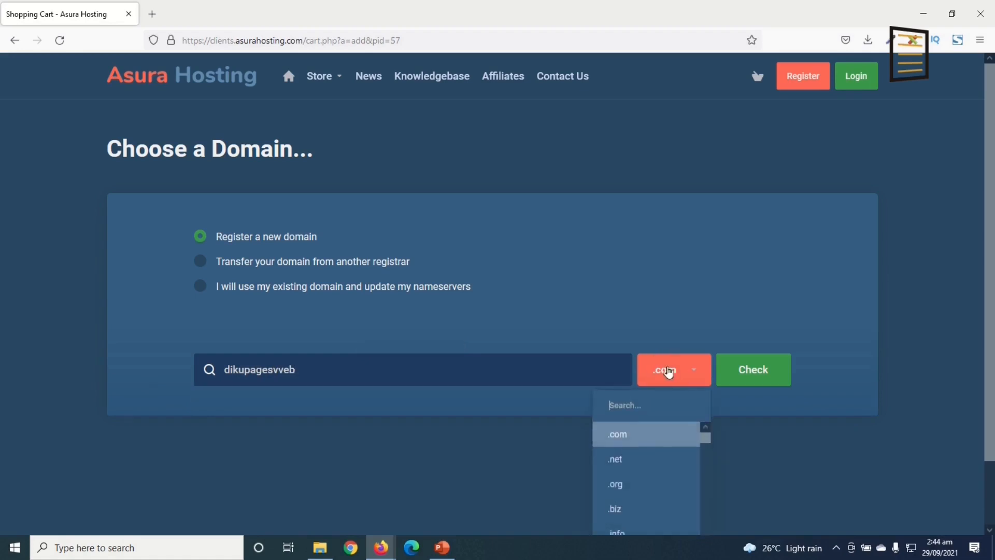
{"action": "scroll", "coordinate": [662, 404], "scroll_direction": "down", "scroll_amount": 6}
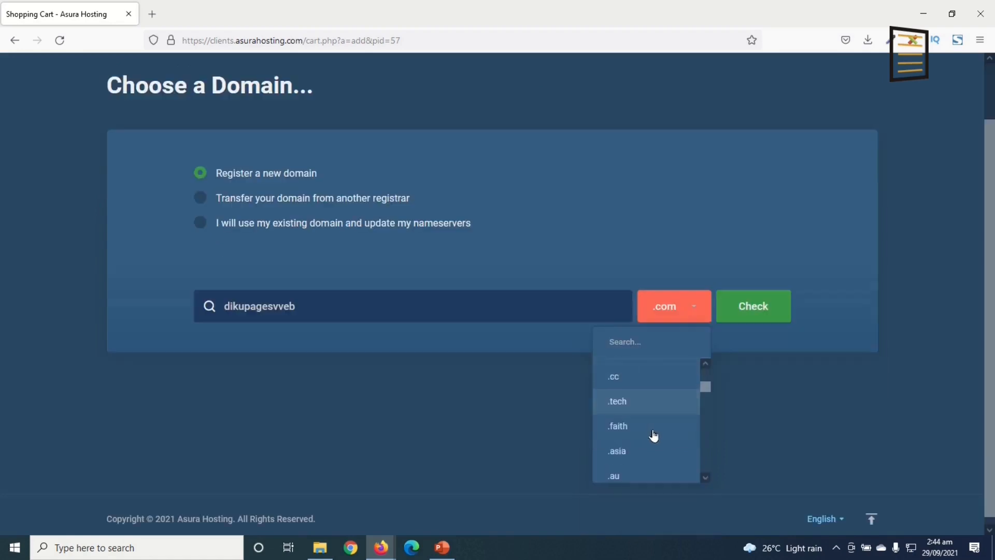
{"action": "scroll", "coordinate": [652, 455], "scroll_direction": "up", "scroll_amount": 5}
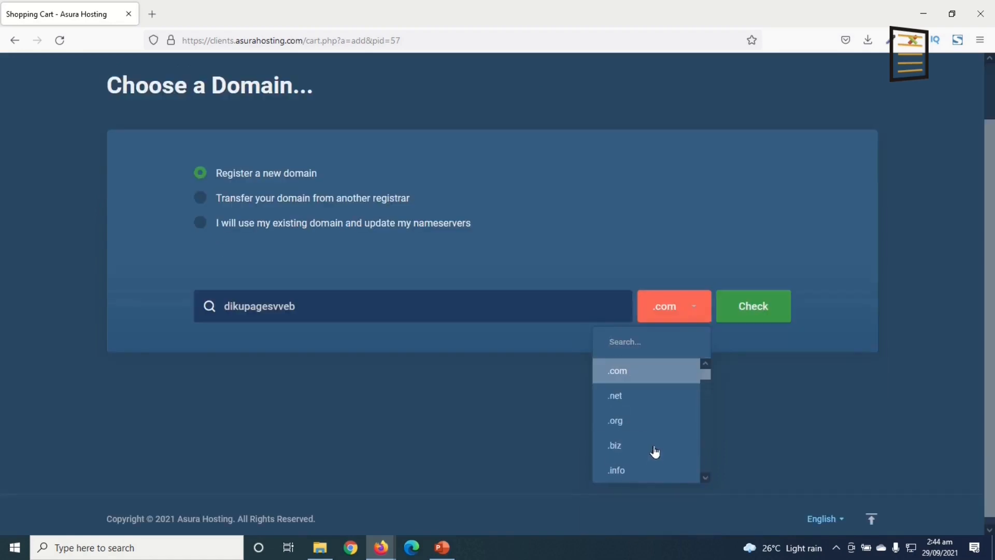
{"action": "left_click", "coordinate": [632, 371]}
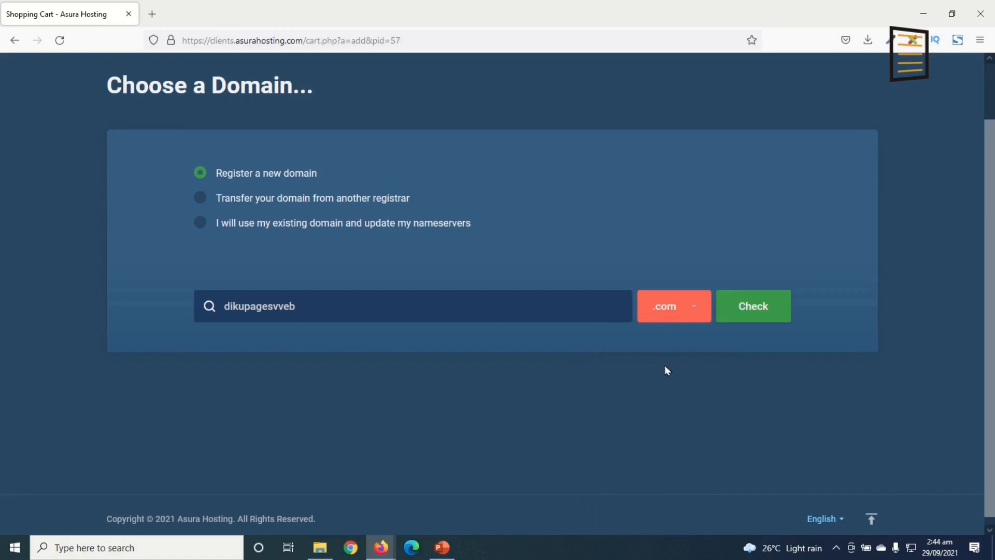
{"action": "left_click", "coordinate": [661, 311]}
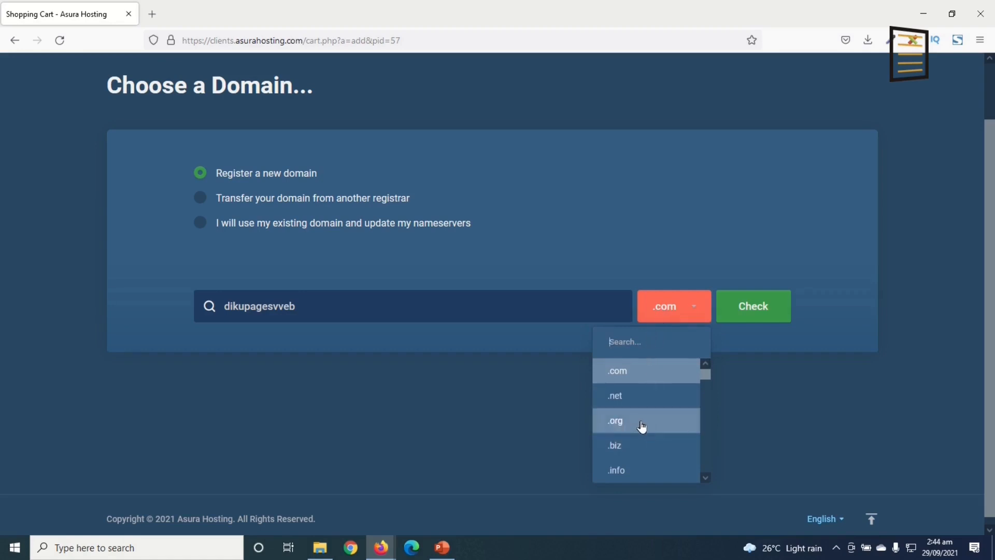
{"action": "left_click", "coordinate": [657, 309]}
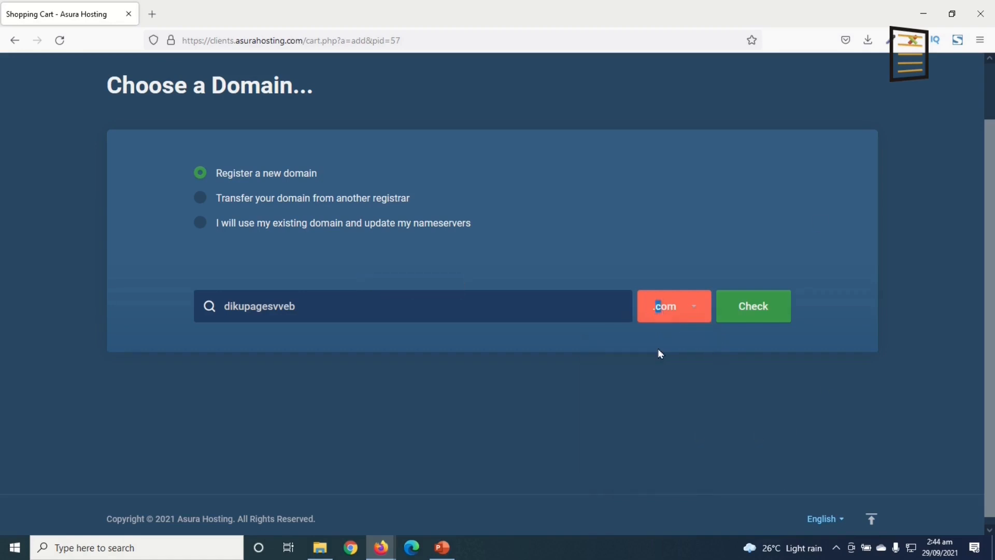
{"action": "left_click", "coordinate": [748, 314]}
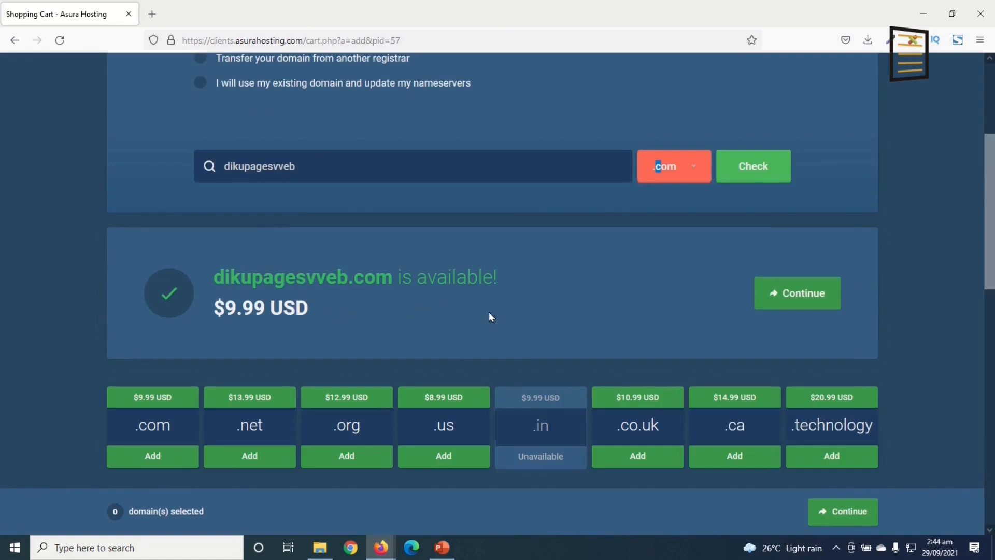
{"action": "left_click_drag", "start_coordinate": [213, 311], "coordinate": [298, 315]}
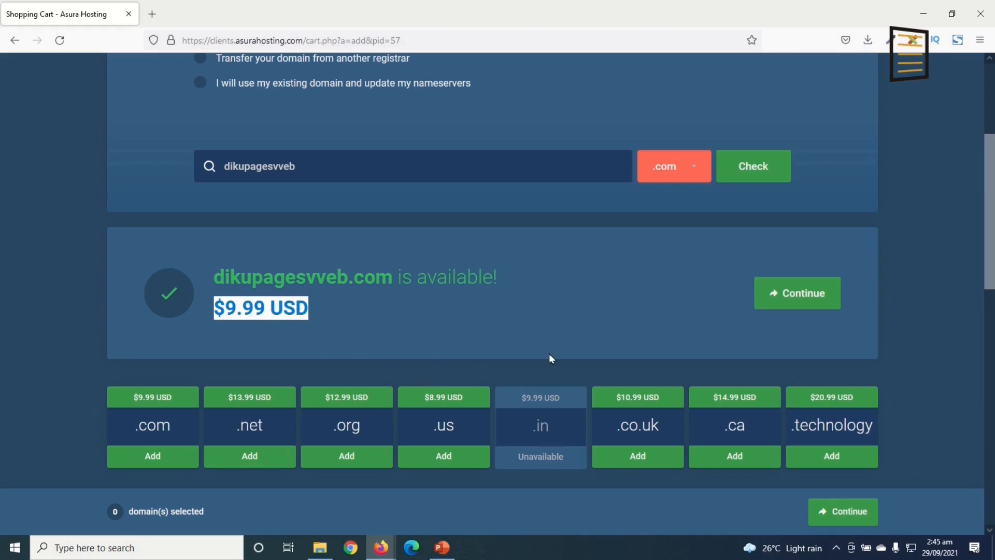
{"action": "left_click", "coordinate": [802, 295]}
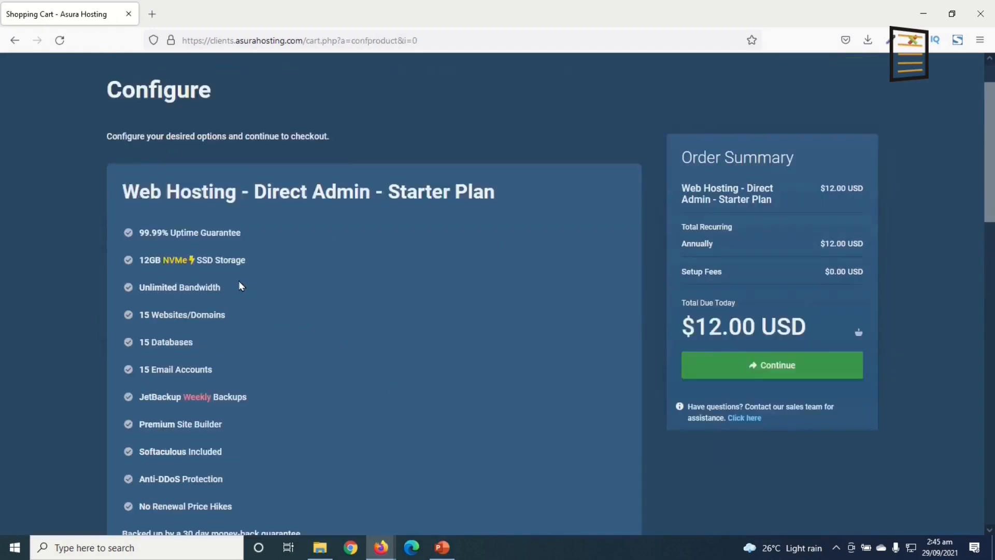
Review the Starter plan's features, billing cycles and additional services, and continue with annual billing and no extra services.
{"action": "scroll", "coordinate": [238, 291], "scroll_direction": "down", "scroll_amount": 3}
{"action": "scroll", "coordinate": [223, 348], "scroll_direction": "up", "scroll_amount": 3}
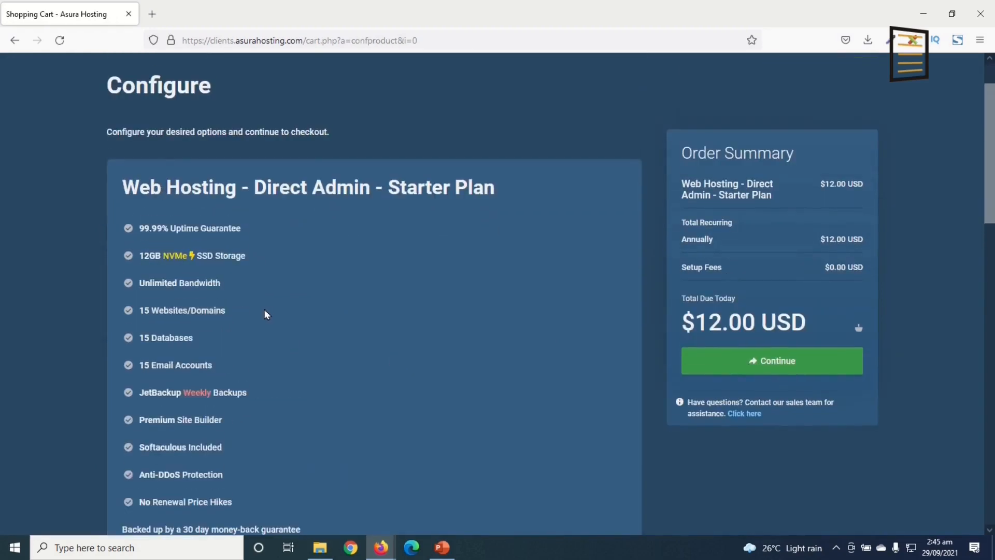
{"action": "scroll", "coordinate": [266, 315], "scroll_direction": "down", "scroll_amount": 4}
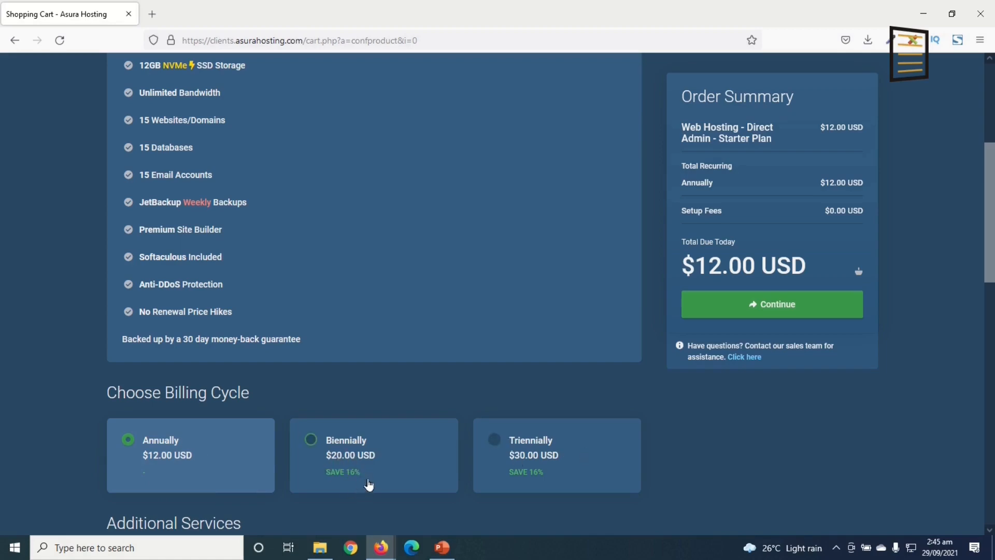
{"action": "scroll", "coordinate": [269, 393], "scroll_direction": "down", "scroll_amount": 8}
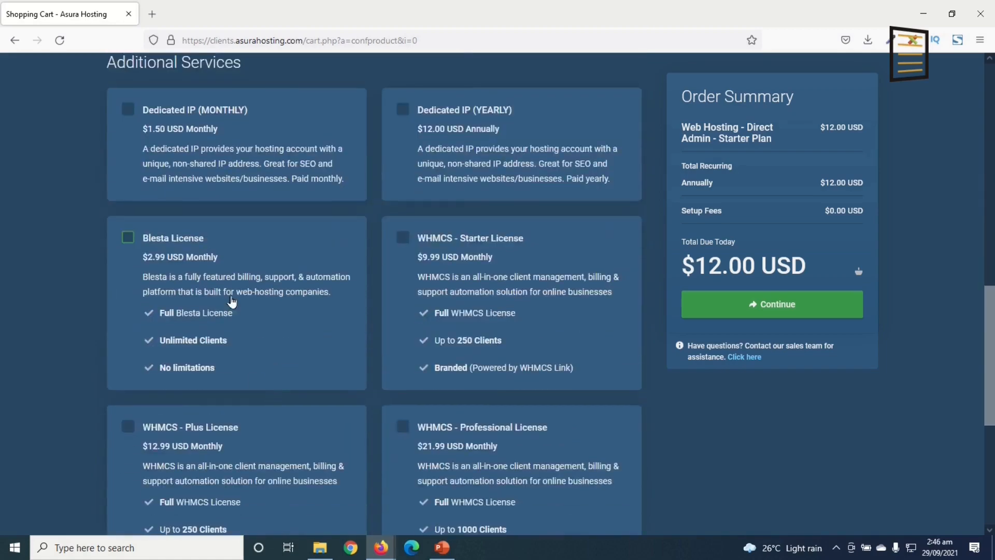
{"action": "scroll", "coordinate": [340, 395], "scroll_direction": "down", "scroll_amount": 5}
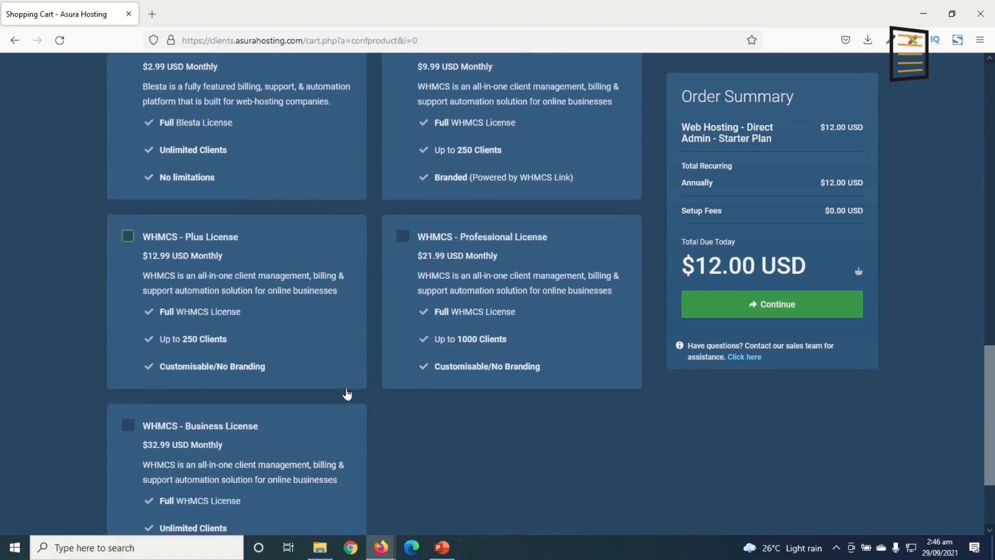
{"action": "scroll", "coordinate": [353, 401], "scroll_direction": "up", "scroll_amount": 12}
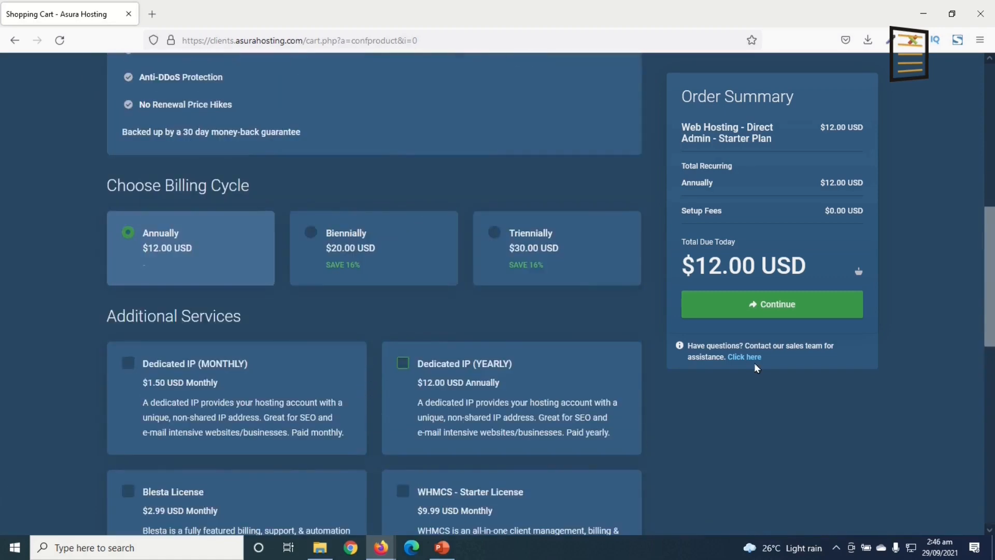
{"action": "left_click", "coordinate": [769, 311]}
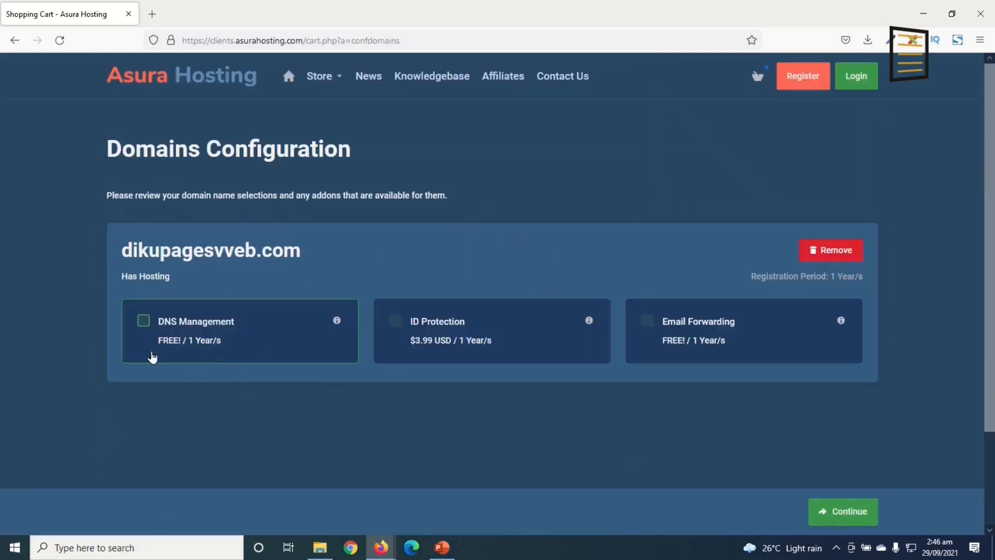
Add the free DNS Management and Email Forwarding add-ons to dikupagesvveb.com and continue to the checkout review.
{"action": "left_click", "coordinate": [143, 321]}
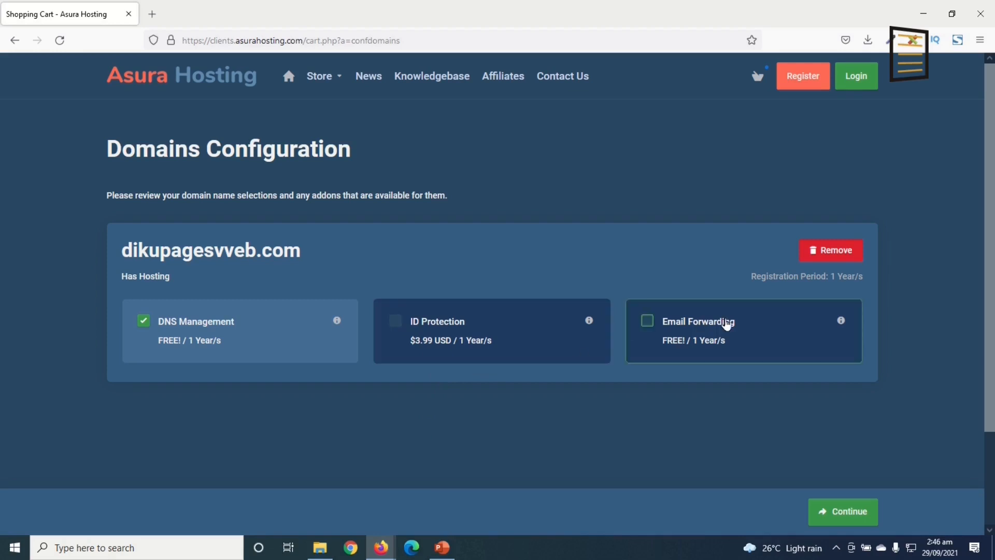
{"action": "left_click", "coordinate": [647, 322]}
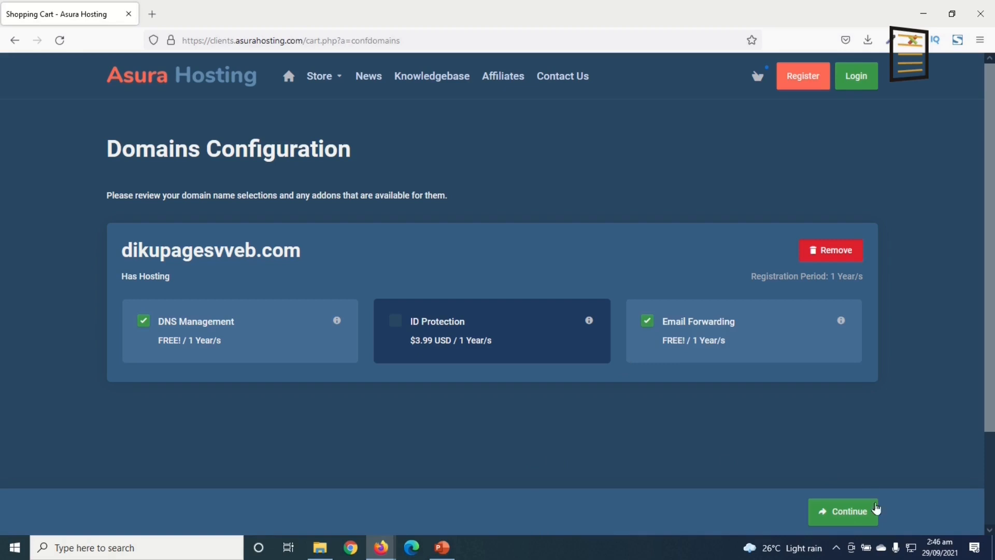
{"action": "left_click", "coordinate": [856, 514]}
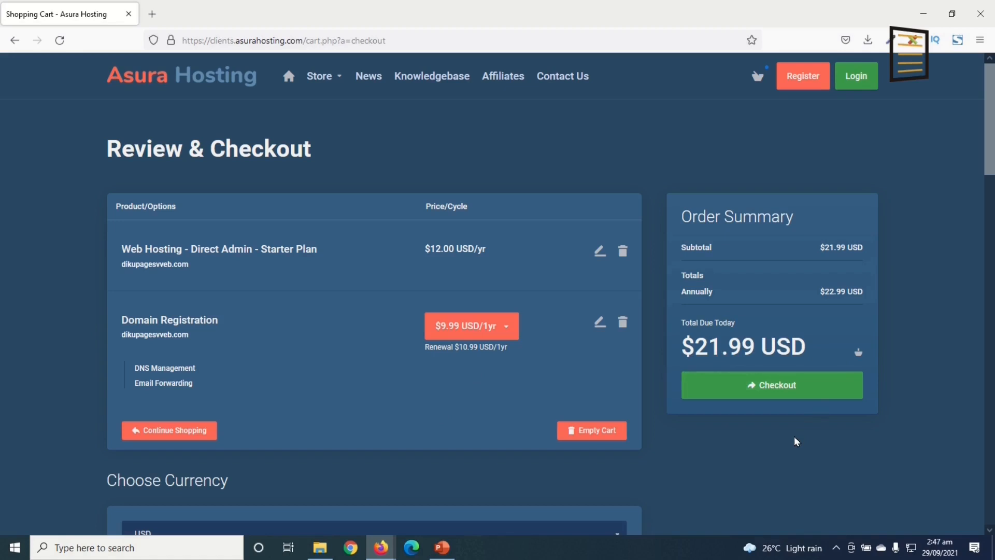
Review the order's currency choice and promotion section at checkout, keeping USD and leaving the promo code empty.
{"action": "scroll", "coordinate": [623, 474], "scroll_direction": "down", "scroll_amount": 4}
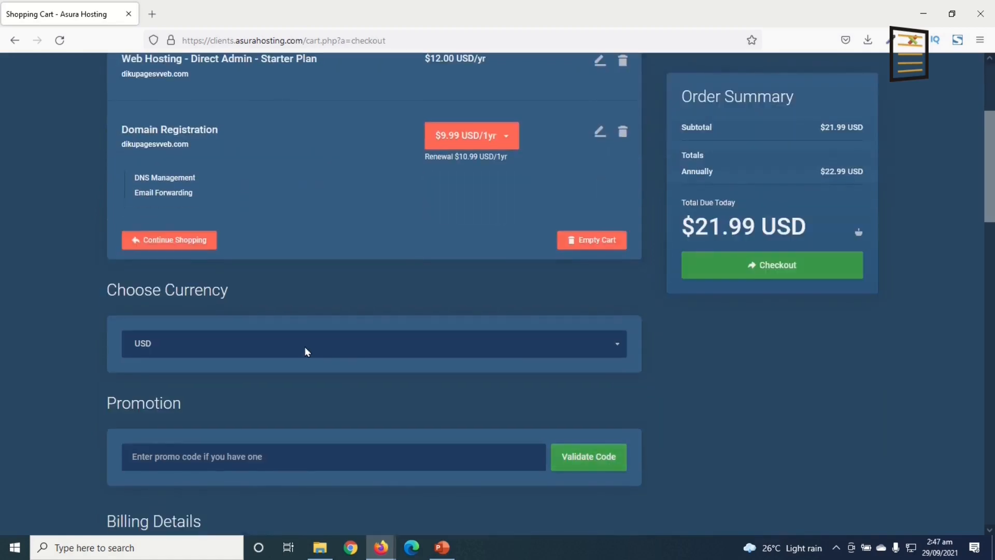
{"action": "left_click", "coordinate": [305, 348]}
{"action": "left_click", "coordinate": [305, 348]}
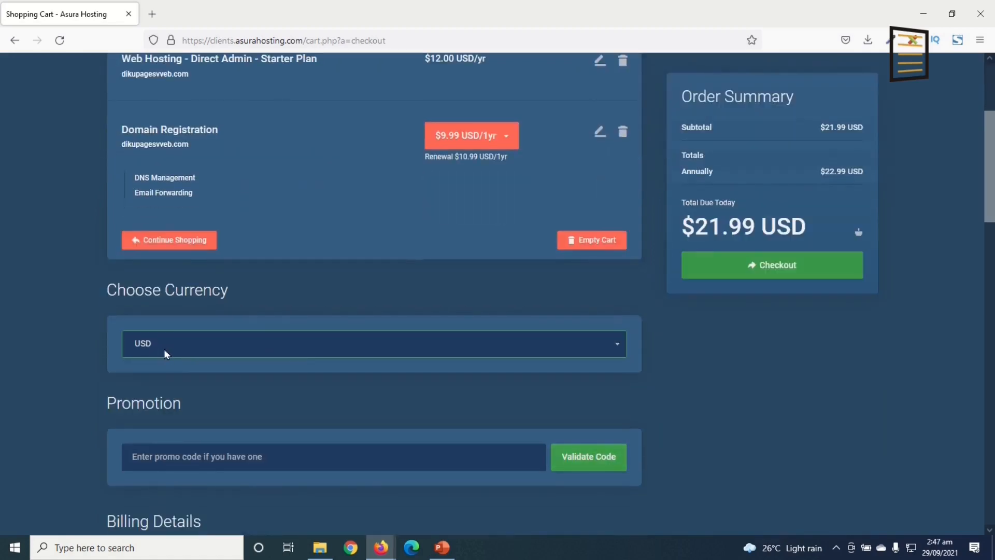
{"action": "scroll", "coordinate": [224, 397], "scroll_direction": "down", "scroll_amount": 2}
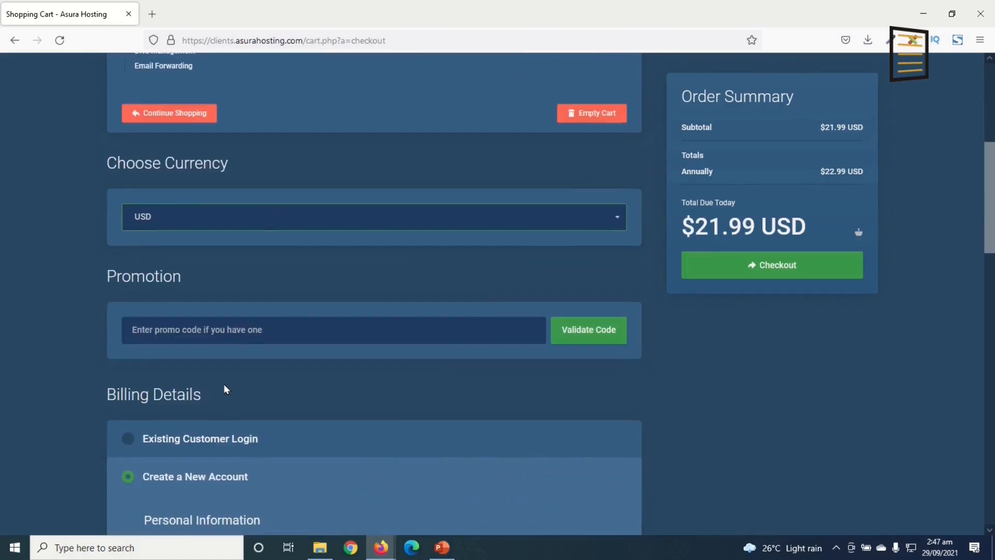
{"action": "left_click", "coordinate": [231, 334]}
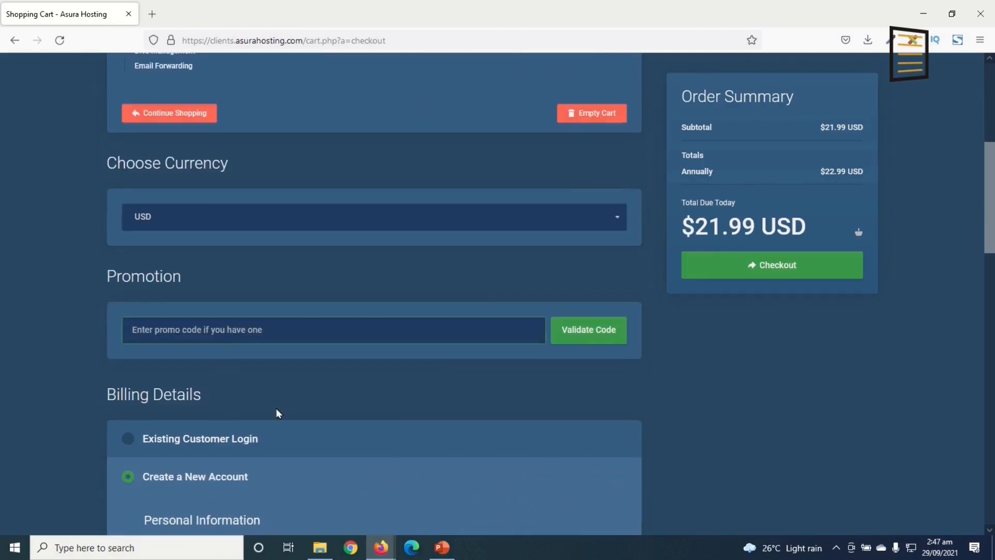
{"action": "scroll", "coordinate": [284, 409], "scroll_direction": "down", "scroll_amount": 3}
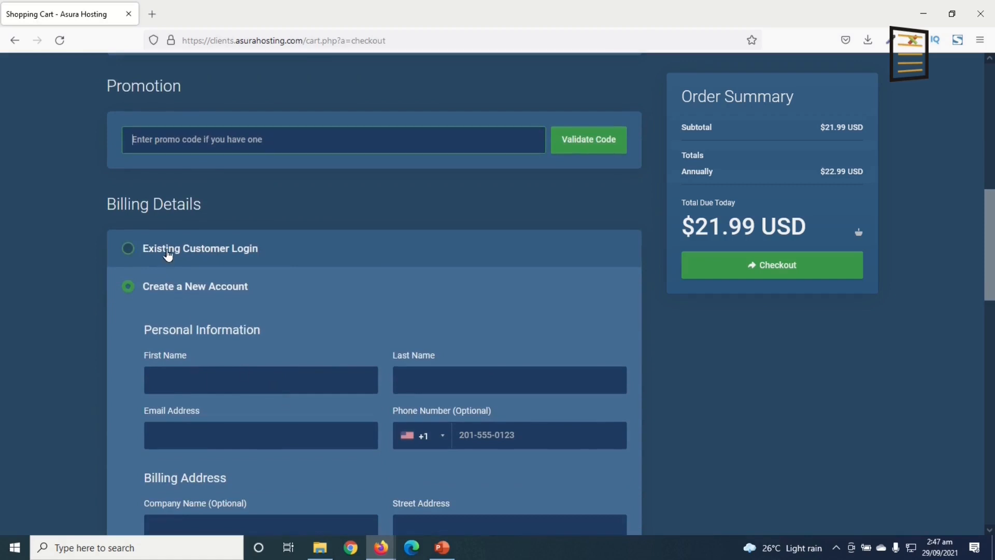
View the existing customer login, return to creating a new account, and look through the account, registrant and payment sections.
{"action": "left_click", "coordinate": [168, 254]}
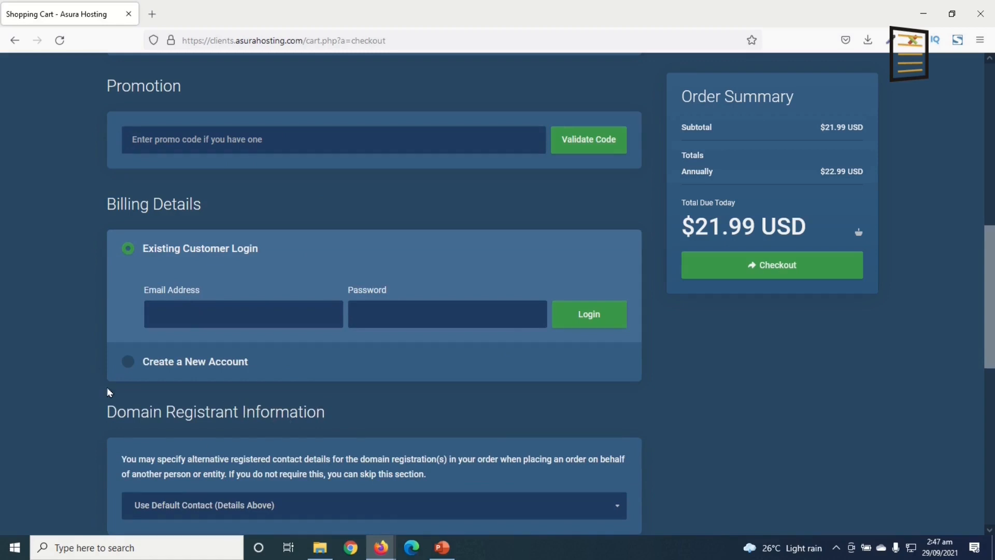
{"action": "left_click", "coordinate": [128, 362]}
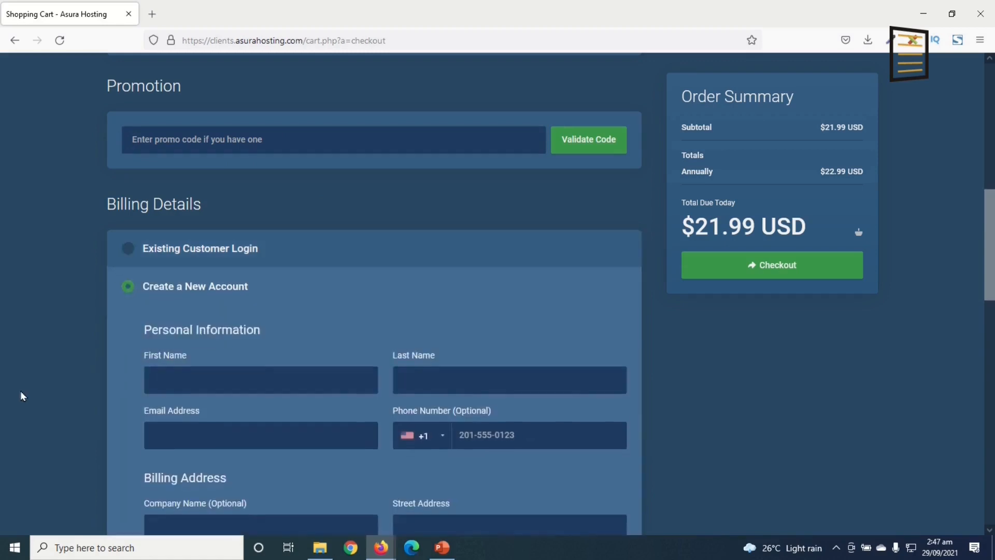
{"action": "scroll", "coordinate": [36, 373], "scroll_direction": "down", "scroll_amount": 3}
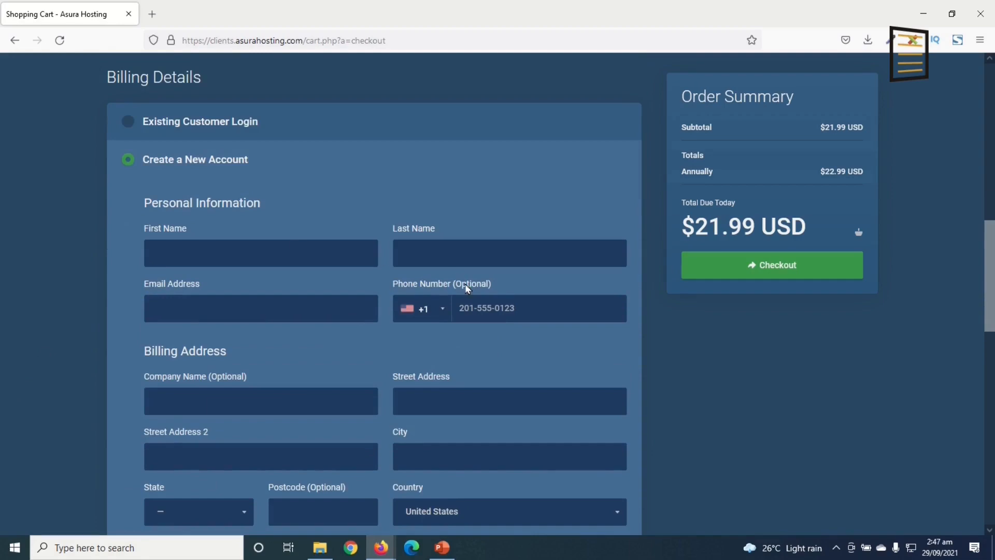
{"action": "scroll", "coordinate": [429, 369], "scroll_direction": "down", "scroll_amount": 12}
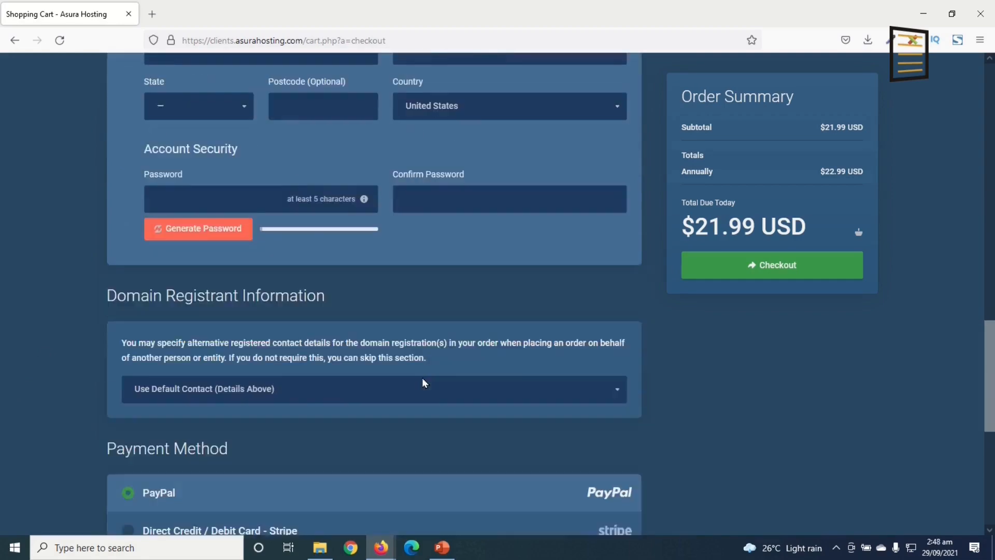
{"action": "scroll", "coordinate": [423, 384], "scroll_direction": "down", "scroll_amount": 2}
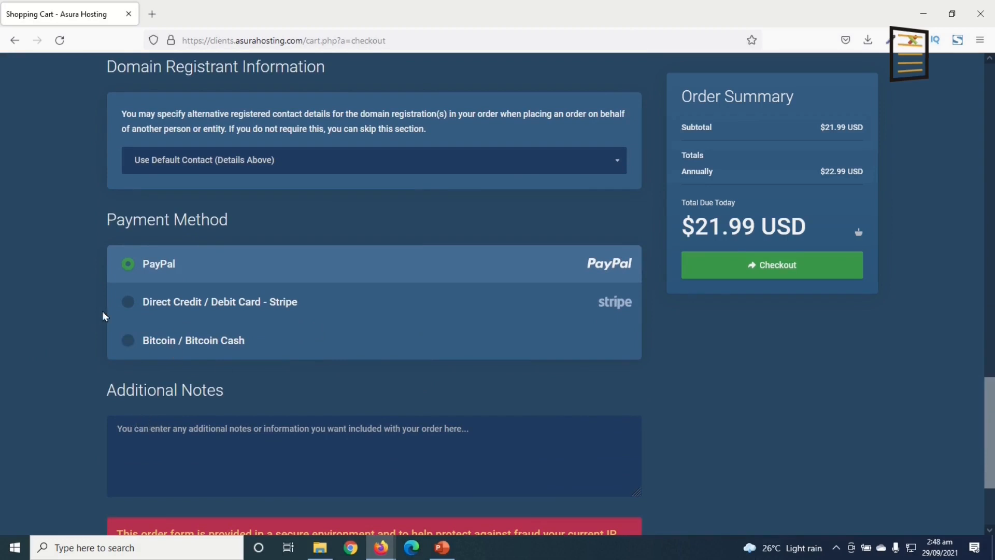
Choose Direct Credit / Debit Card - Stripe as the payment method and look over the checkout form again.
{"action": "left_click", "coordinate": [152, 304]}
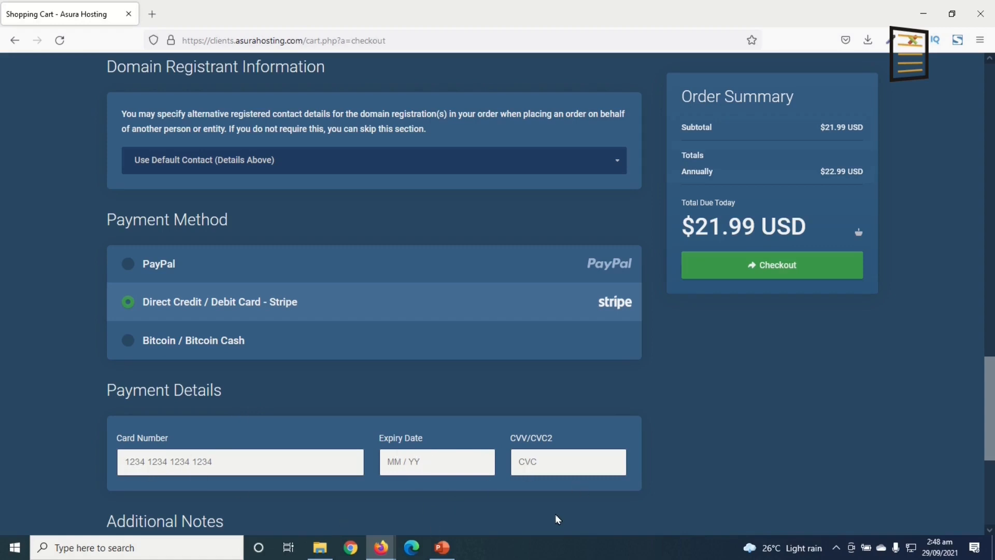
{"action": "scroll", "coordinate": [445, 460], "scroll_direction": "up", "scroll_amount": 5}
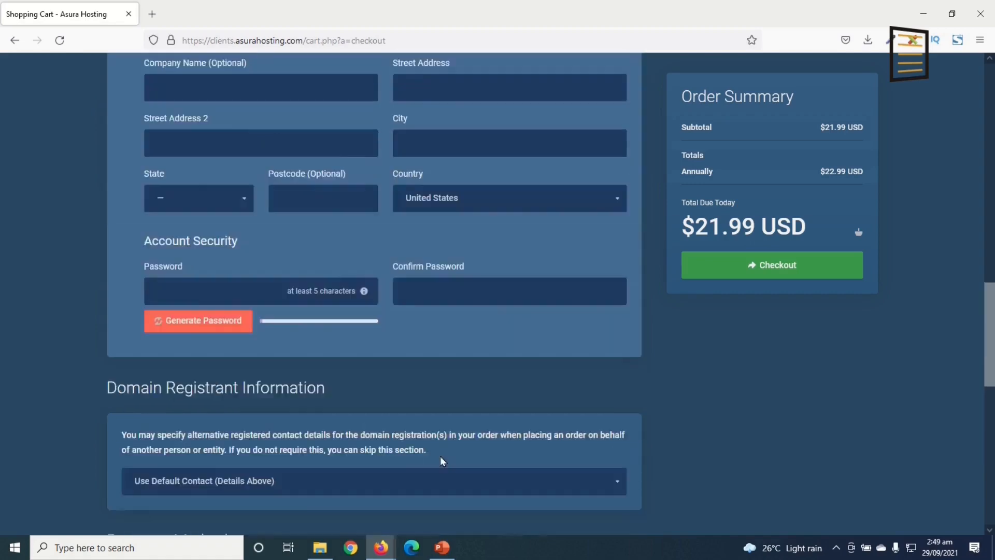
{"action": "scroll", "coordinate": [442, 461], "scroll_direction": "up", "scroll_amount": 5}
{"action": "scroll", "coordinate": [425, 382], "scroll_direction": "down", "scroll_amount": 10}
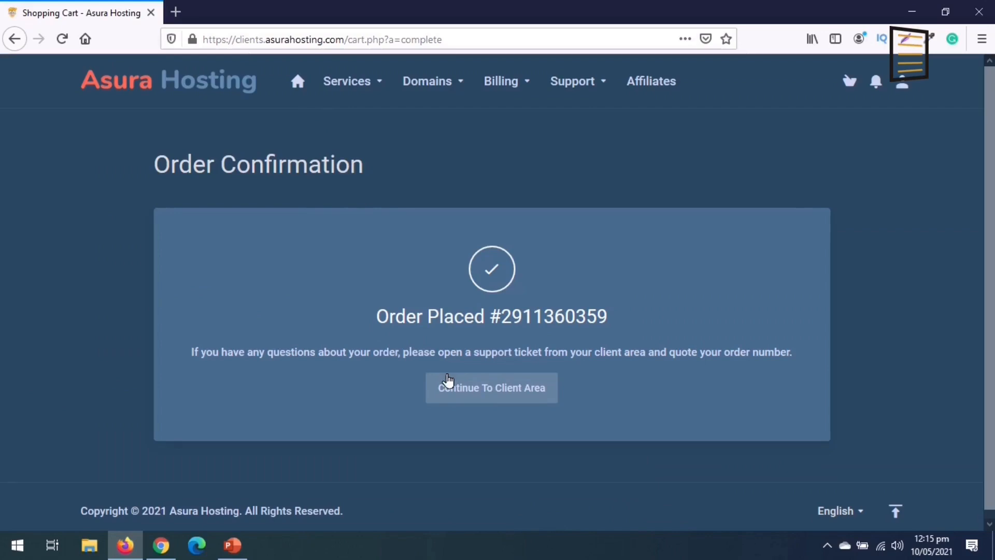
Continue from the order confirmation to the client area, and read Asura Hosting's hosting account information e-mail in Gmail.
{"action": "left_click", "coordinate": [494, 395]}
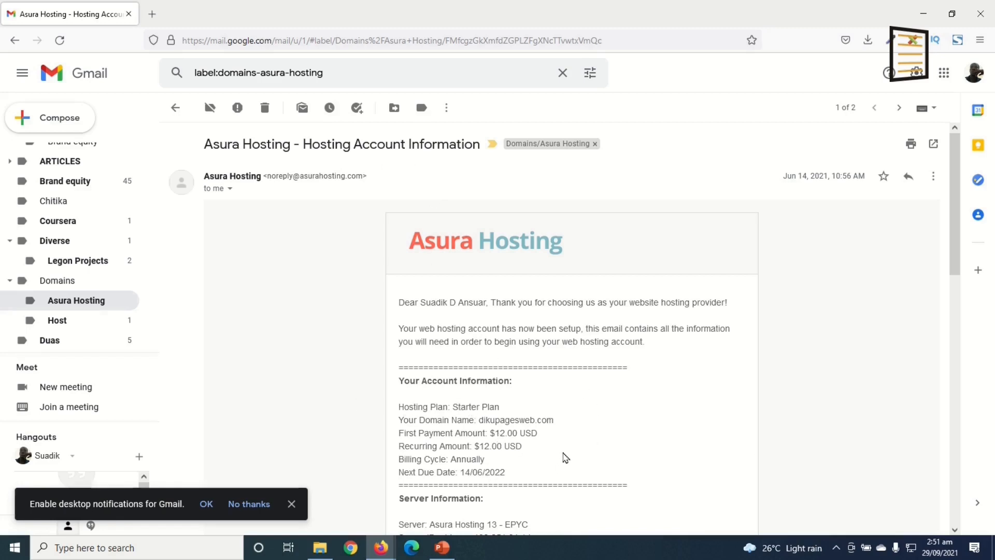
{"action": "scroll", "coordinate": [586, 449], "scroll_direction": "down", "scroll_amount": 4}
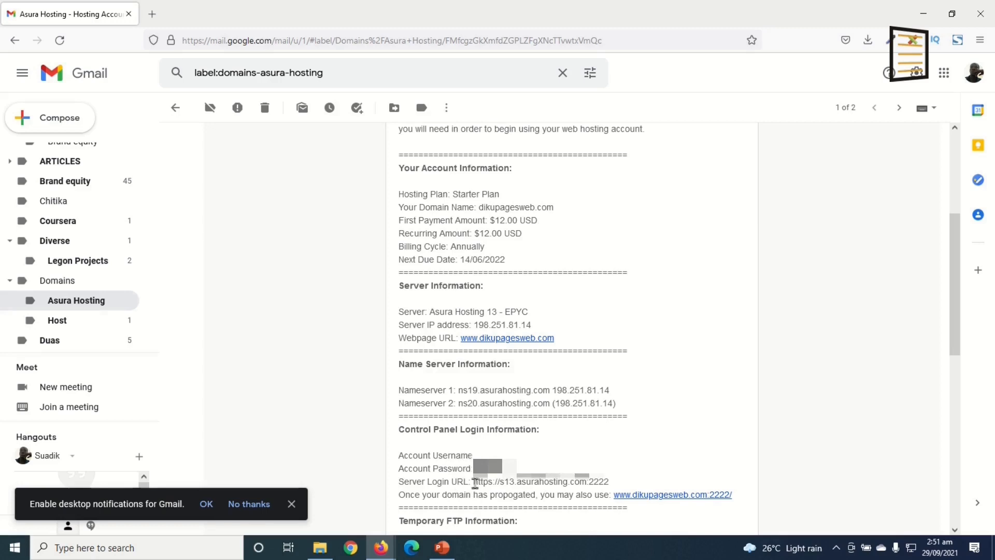
Open the control panel's server login URL from the hosting e-mail in a new browser tab and switch to it.
{"action": "left_click_drag", "start_coordinate": [476, 482], "coordinate": [615, 490]}
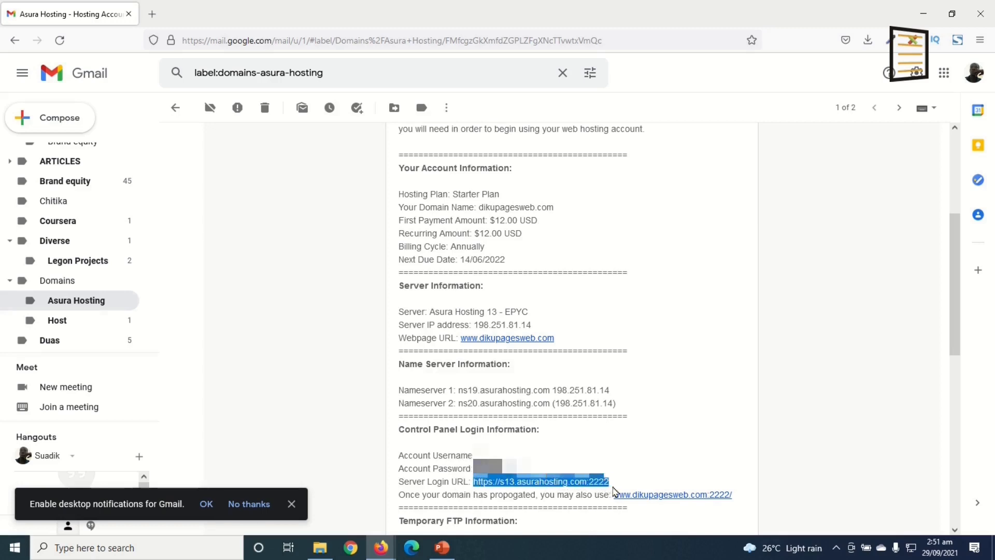
{"action": "right_click", "coordinate": [566, 483]}
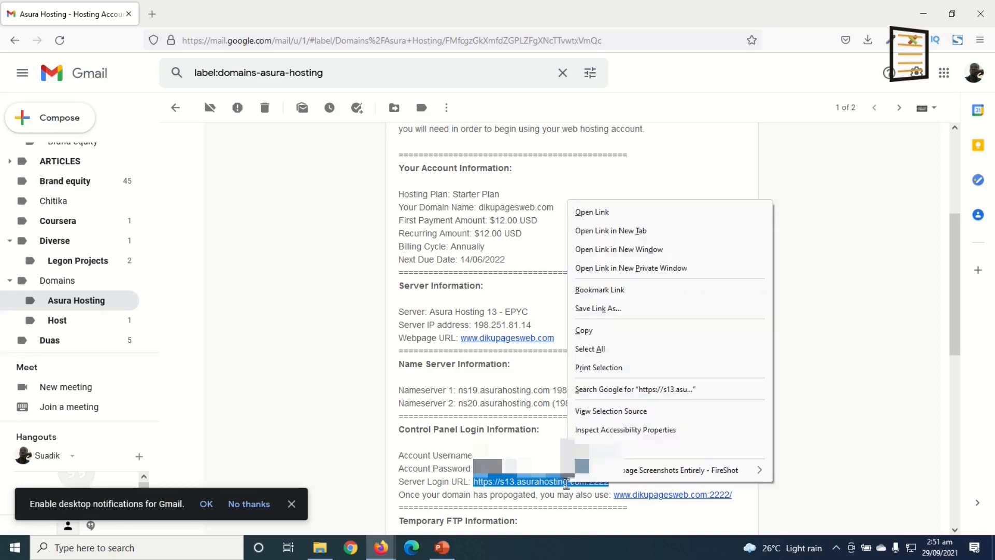
{"action": "left_click", "coordinate": [644, 232]}
{"action": "key", "text": "ctrl+Tab"}
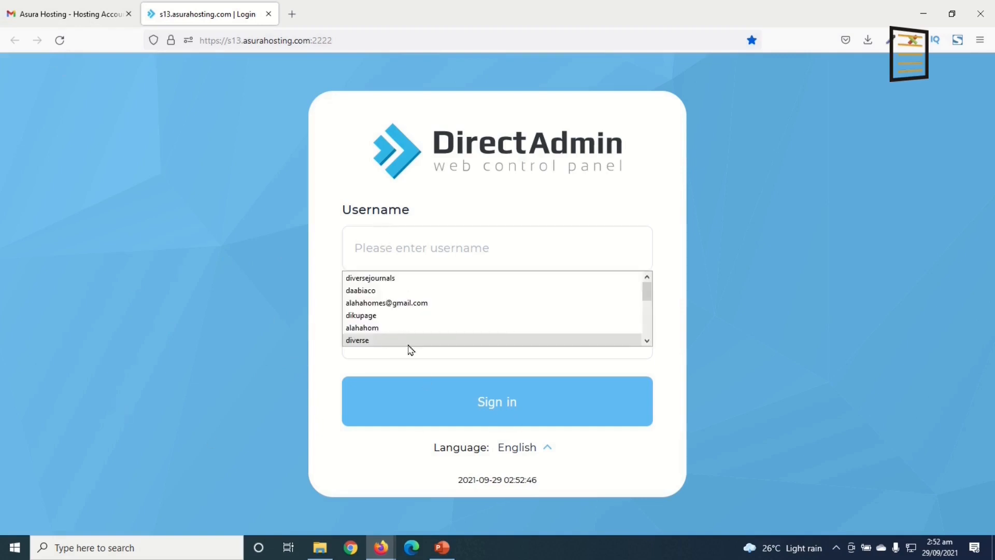
Sign in to DirectAdmin with the hosting account's username and password, and dismiss the browser's offer to save the login.
{"action": "type", "text": "dikupage"}
{"action": "left_click", "coordinate": [415, 344]}
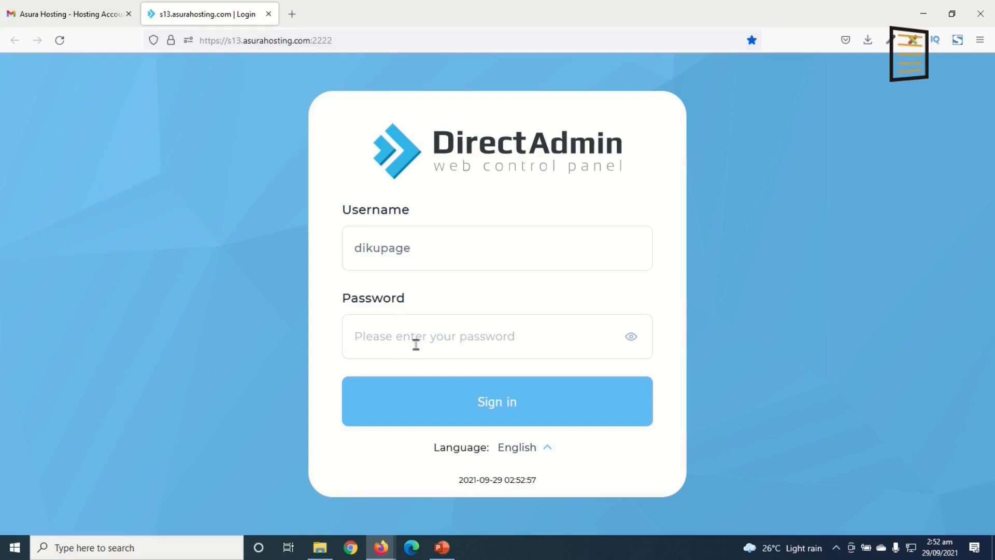
{"action": "key", "text": "ctrl+v"}
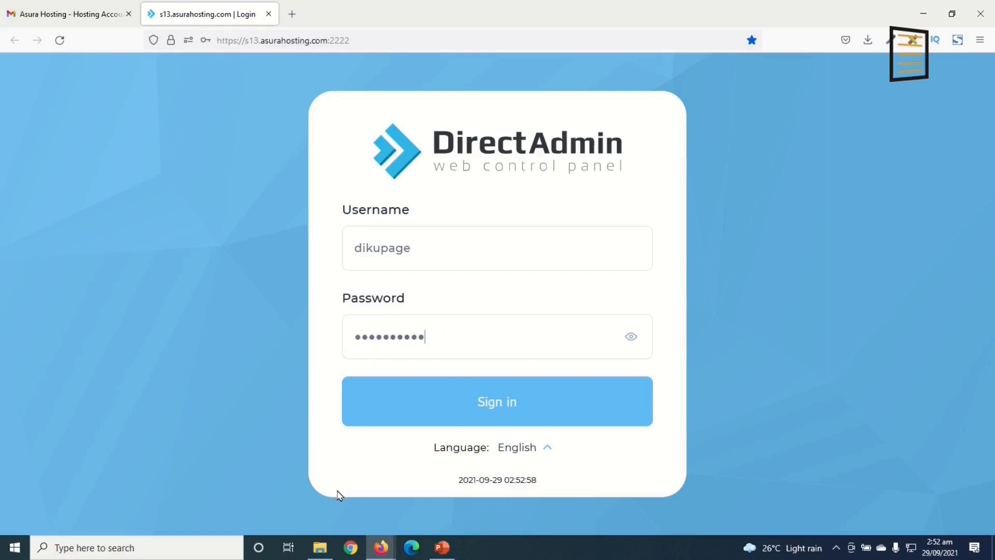
{"action": "left_click", "coordinate": [489, 413]}
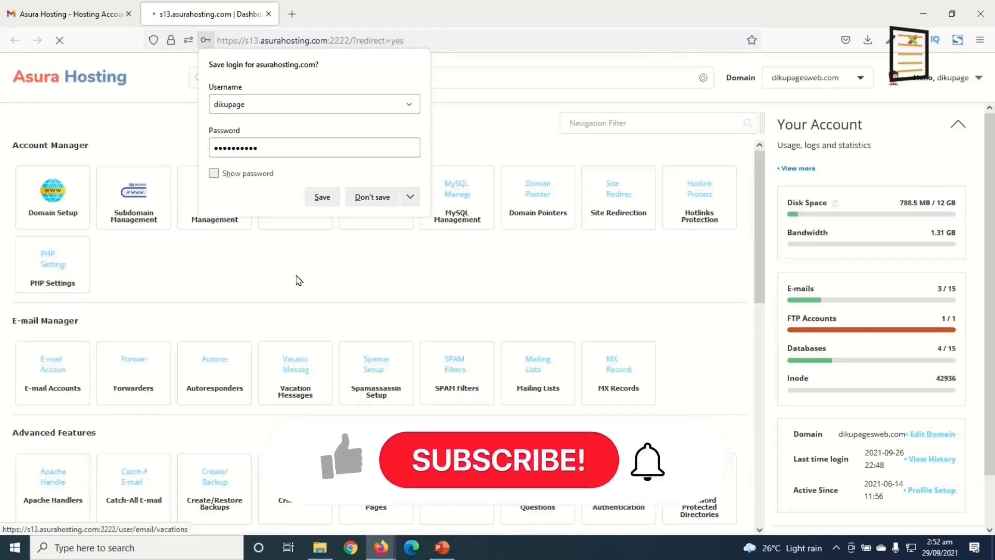
{"action": "left_click", "coordinate": [300, 280]}
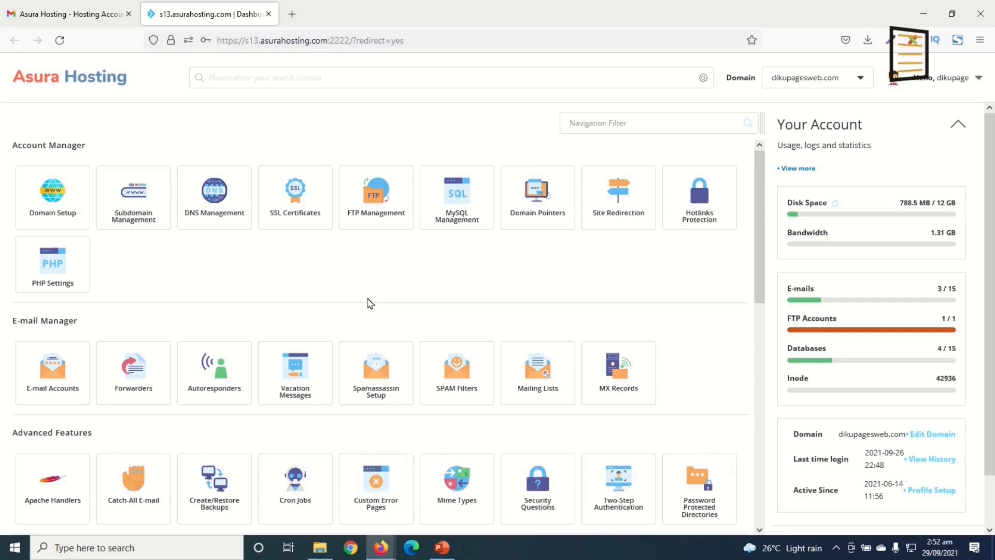
Open the Softaculous Auto Installer from the control panel's Extra Features and start a WordPress installation.
{"action": "scroll", "coordinate": [370, 303], "scroll_direction": "down", "scroll_amount": 6}
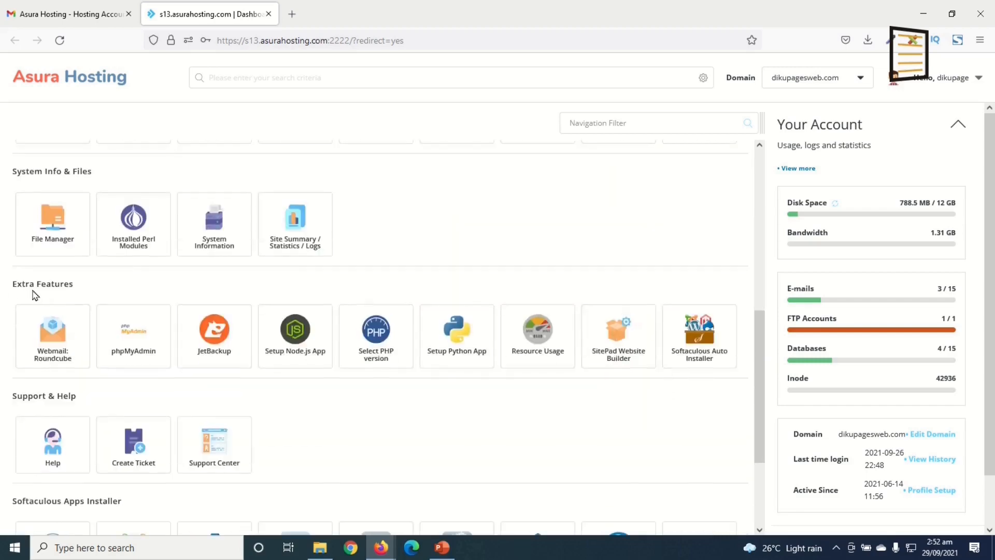
{"action": "left_click", "coordinate": [705, 363]}
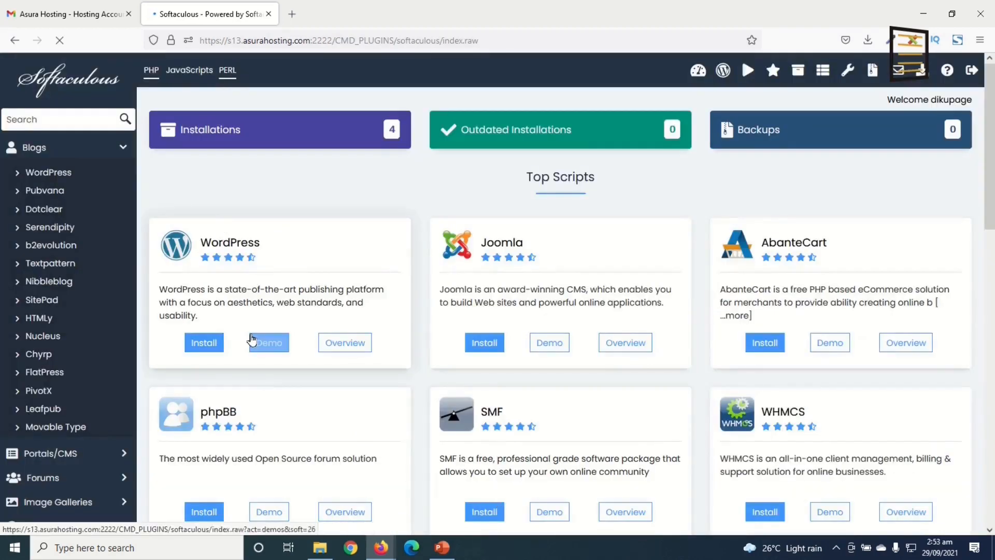
{"action": "left_click", "coordinate": [209, 344]}
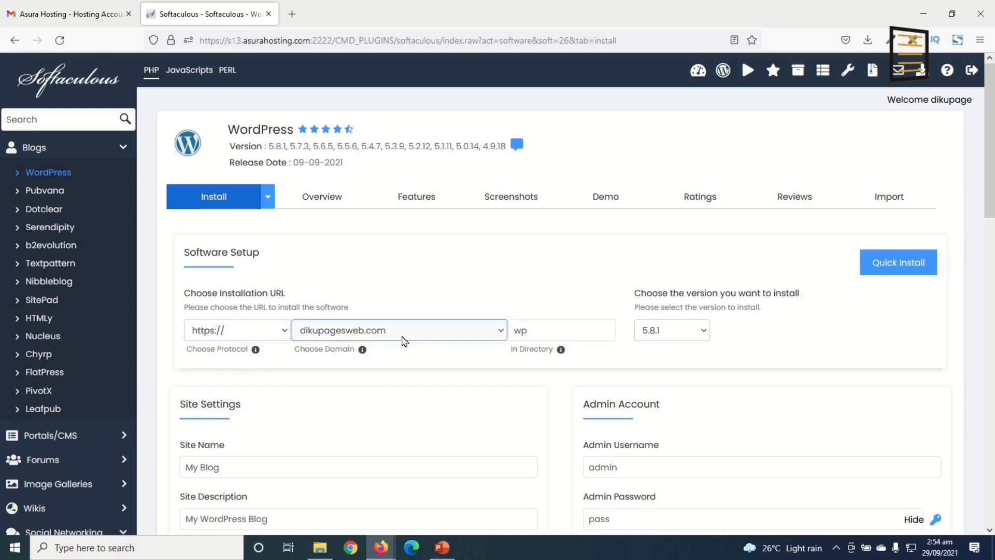
Clear the installation directory for dikupagesweb.com, keeping My Blog as site name and My WordPress Blog as description.
{"action": "left_click_drag", "start_coordinate": [539, 331], "coordinate": [503, 334]}
{"action": "key", "text": "BackSpace"}
{"action": "scroll", "coordinate": [444, 355], "scroll_direction": "down", "scroll_amount": 3}
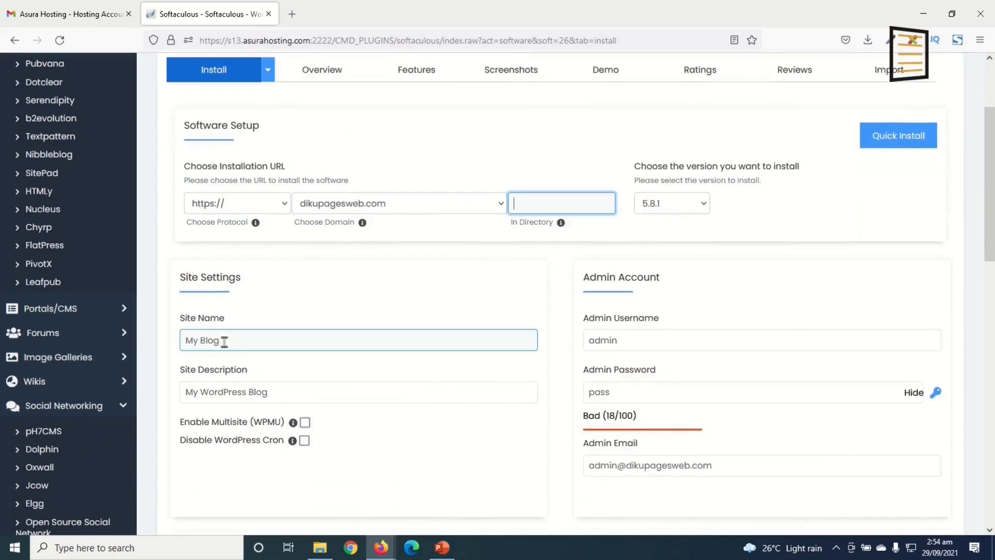
{"action": "left_click_drag", "start_coordinate": [233, 344], "coordinate": [179, 344]}
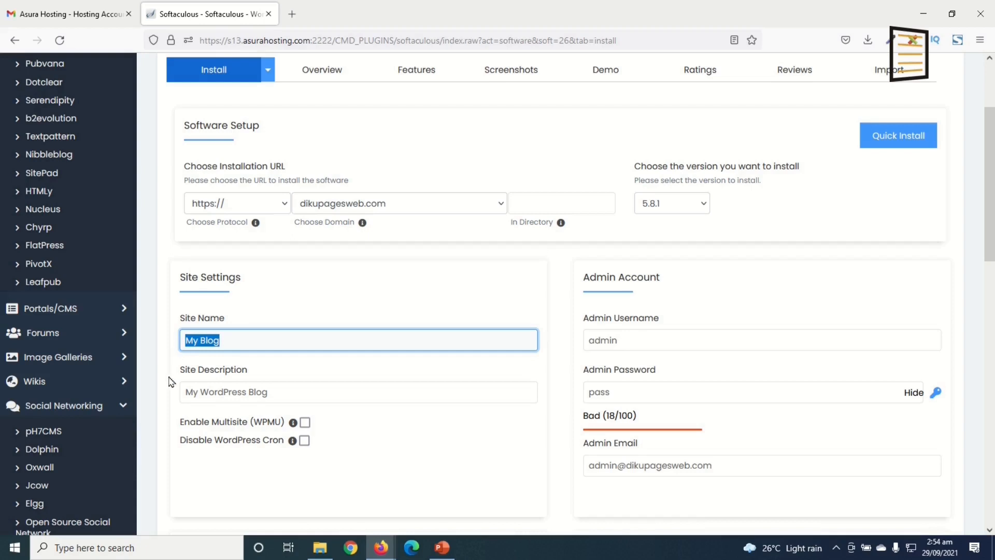
{"action": "left_click_drag", "start_coordinate": [298, 396], "coordinate": [166, 394]}
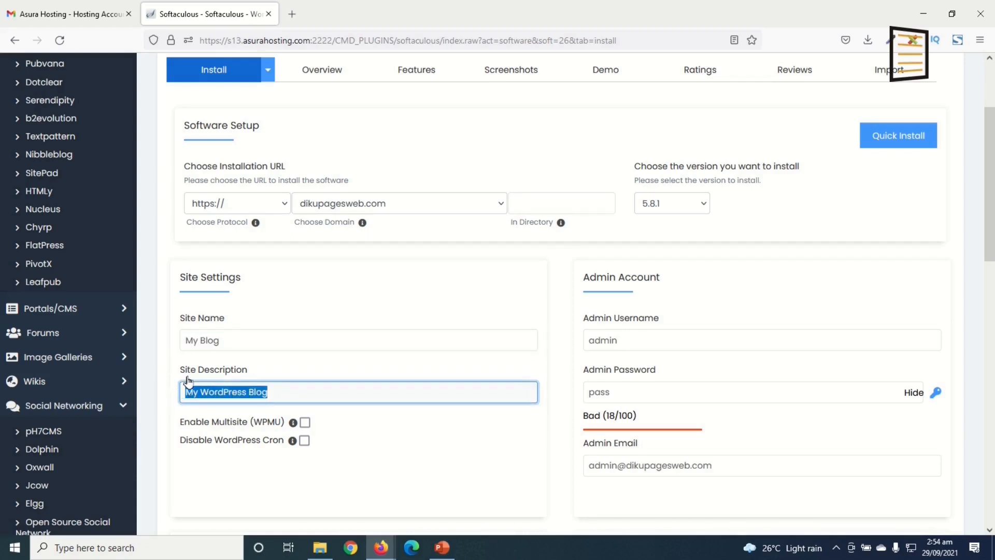
{"action": "left_click", "coordinate": [246, 340]}
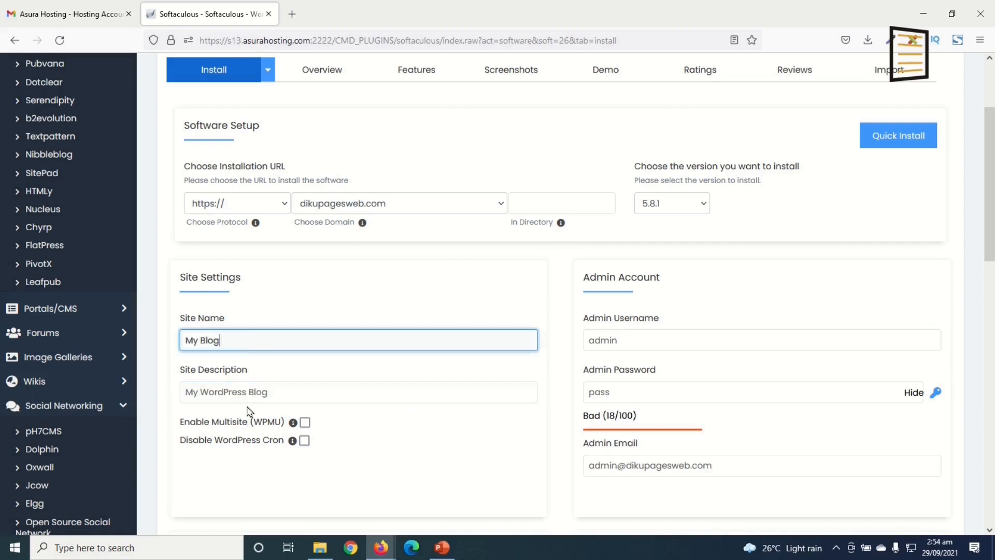
{"action": "key", "text": "Tab"}
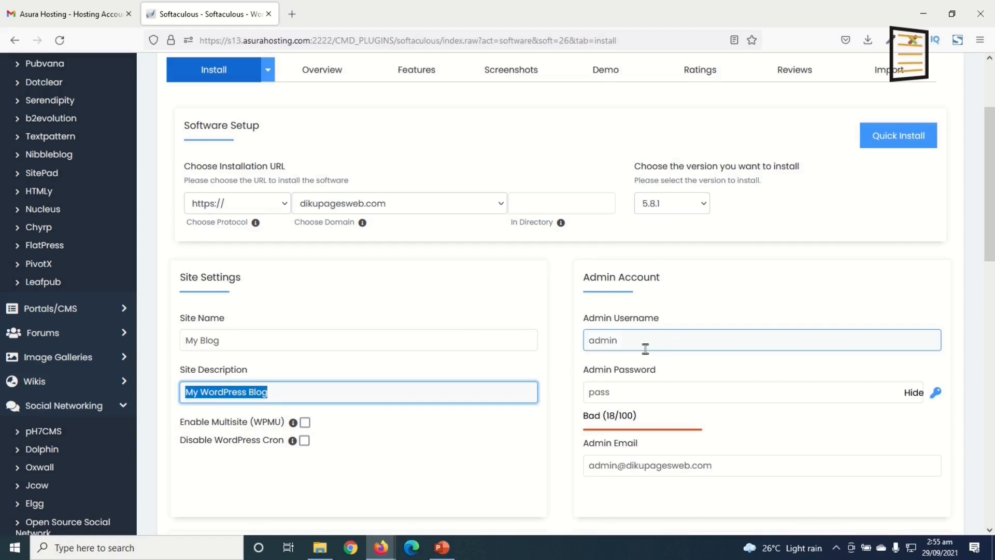
Enter the admin account's username, password and e-mail, and install WordPress.
{"action": "left_click", "coordinate": [615, 390]}
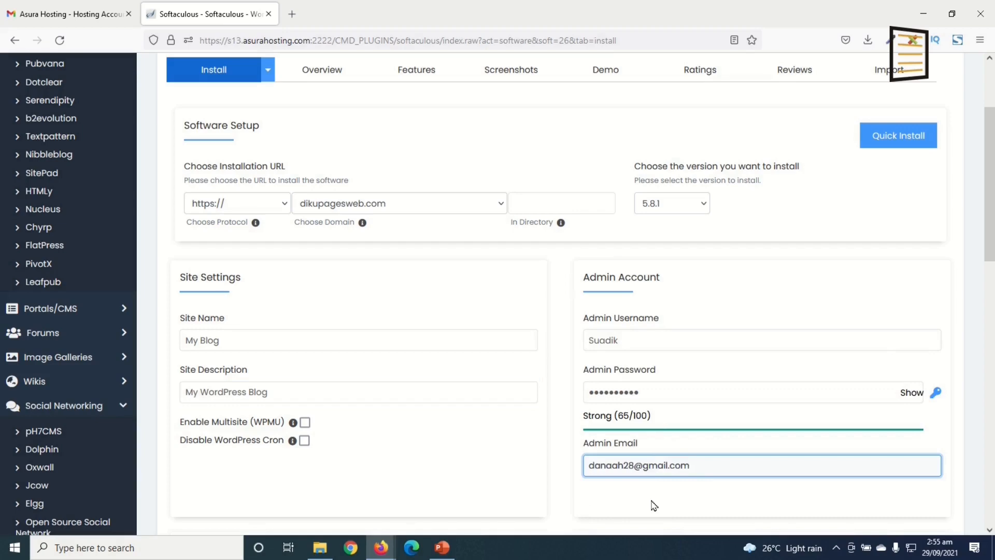
{"action": "scroll", "coordinate": [658, 482], "scroll_direction": "down", "scroll_amount": 15}
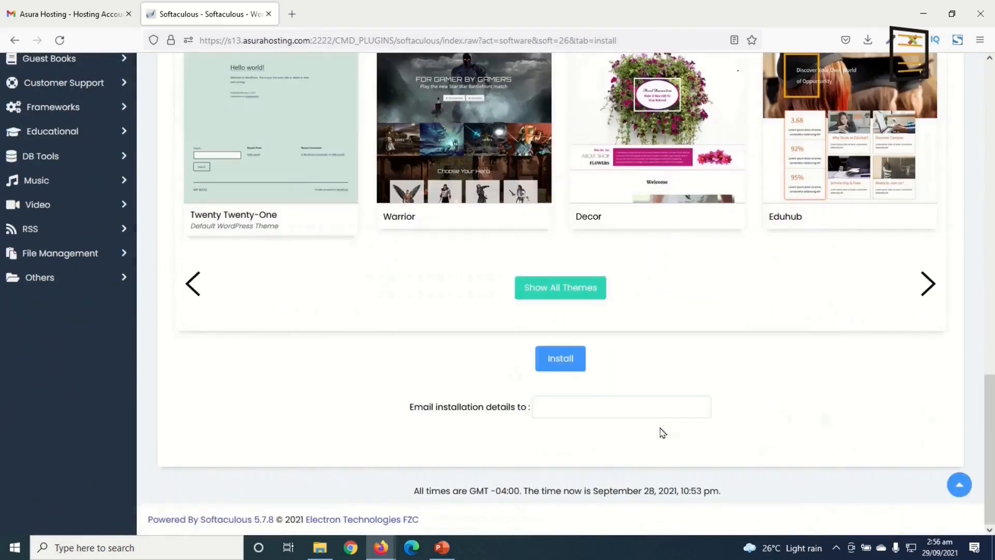
{"action": "left_click", "coordinate": [561, 363]}
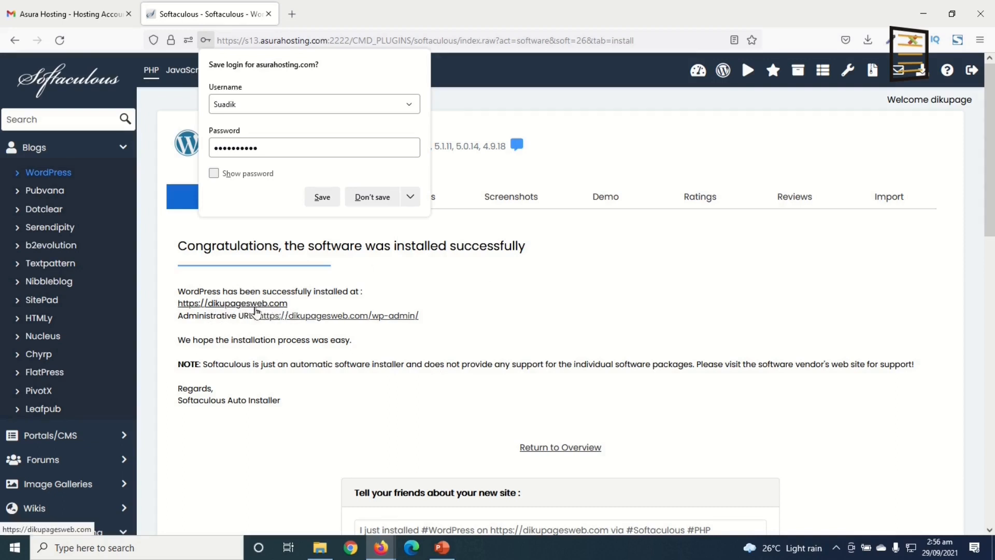
View the newly installed dikupagesweb.com site and its address, checking it against the Softaculous installation page.
{"action": "left_click", "coordinate": [233, 306]}
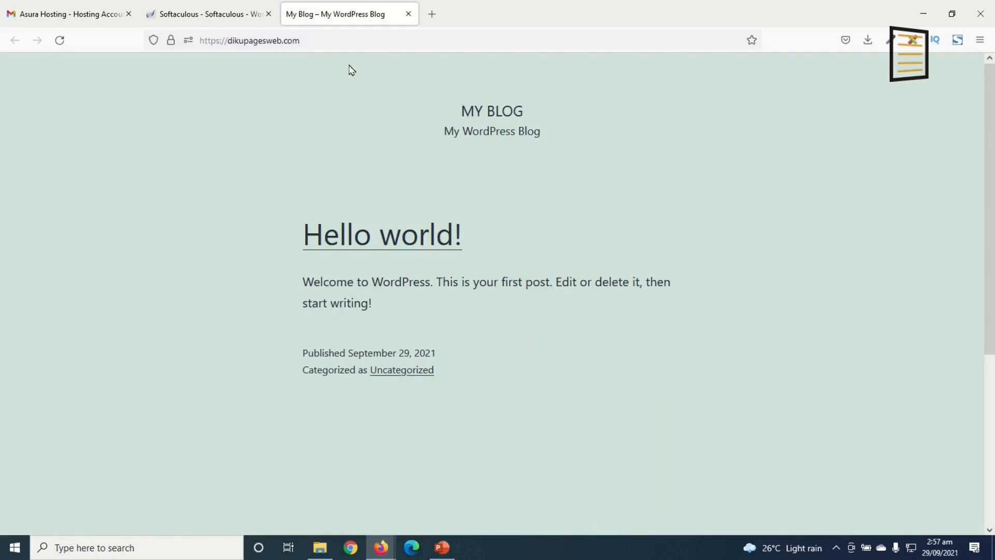
{"action": "left_click_drag", "start_coordinate": [311, 40], "coordinate": [138, 43]}
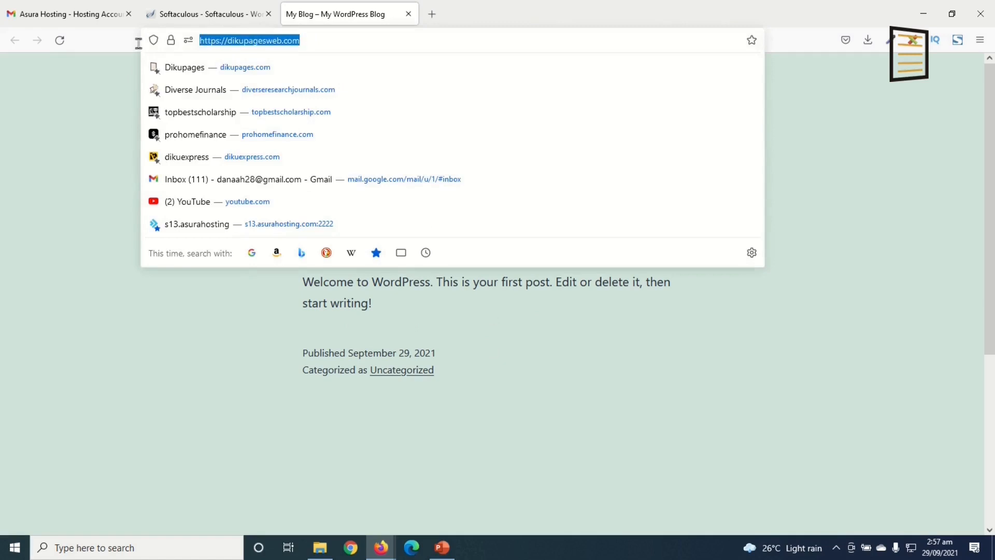
{"action": "left_click", "coordinate": [76, 218]}
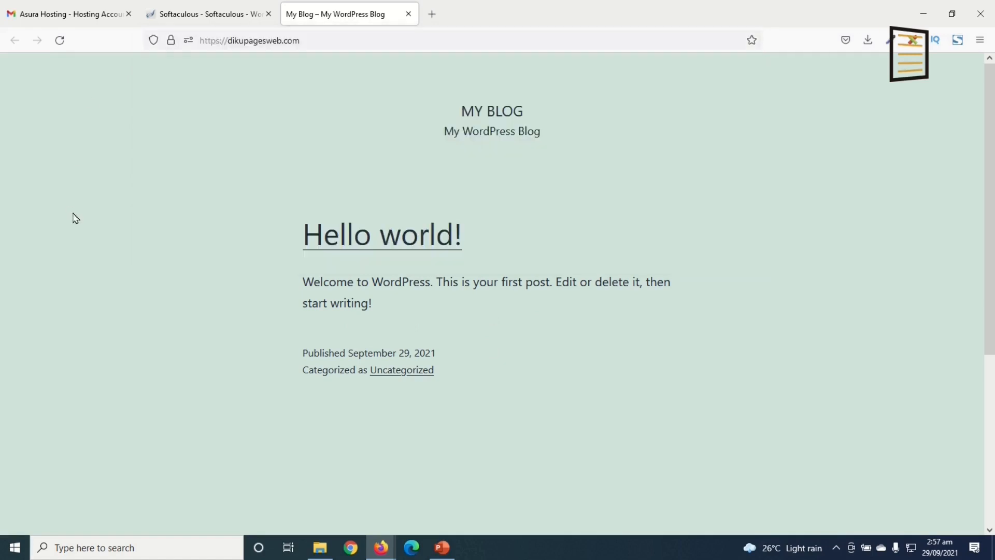
{"action": "left_click", "coordinate": [207, 16]}
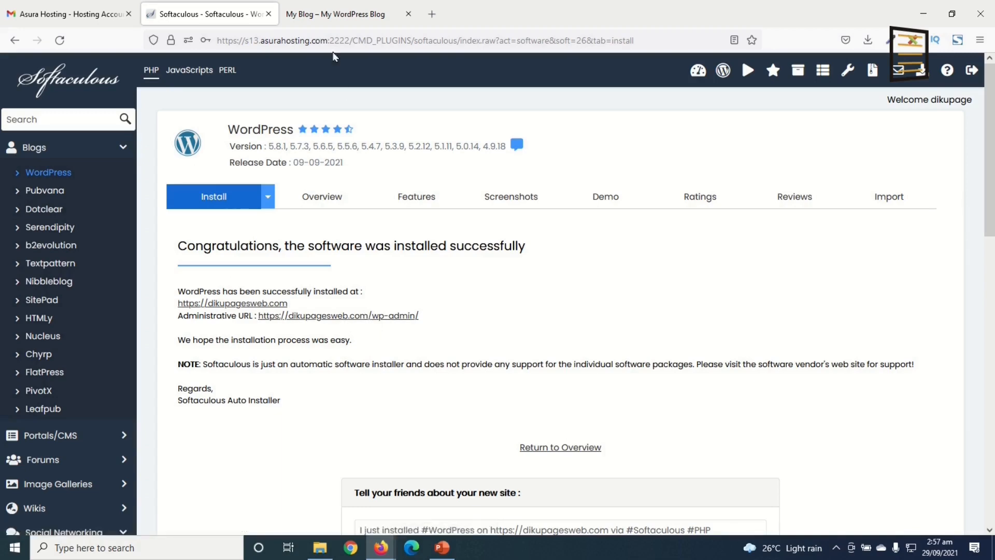
{"action": "left_click", "coordinate": [326, 16]}
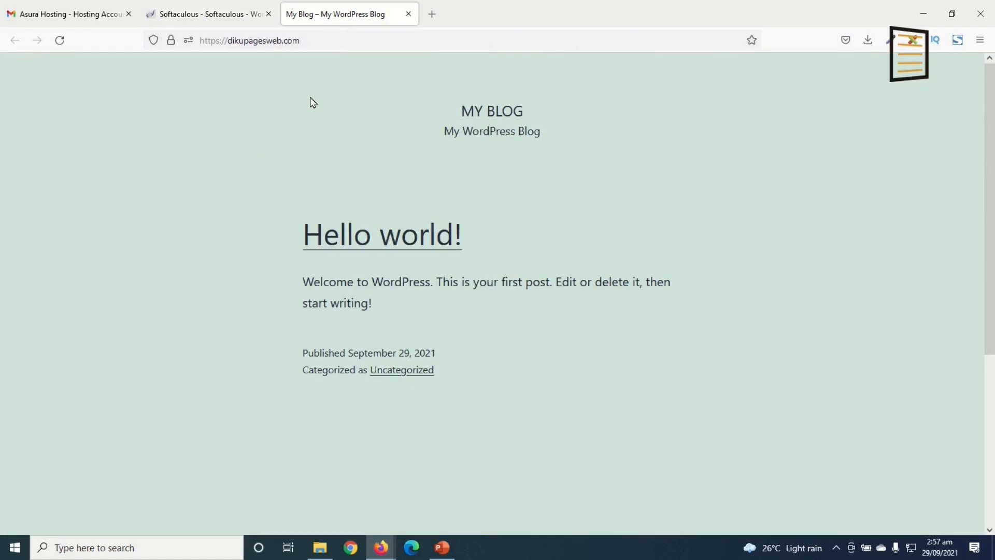
Go to dikupagesweb.com/wp-admin and log in to WordPress with the admin username and password.
{"action": "left_click", "coordinate": [344, 44]}
{"action": "left_click", "coordinate": [345, 43]}
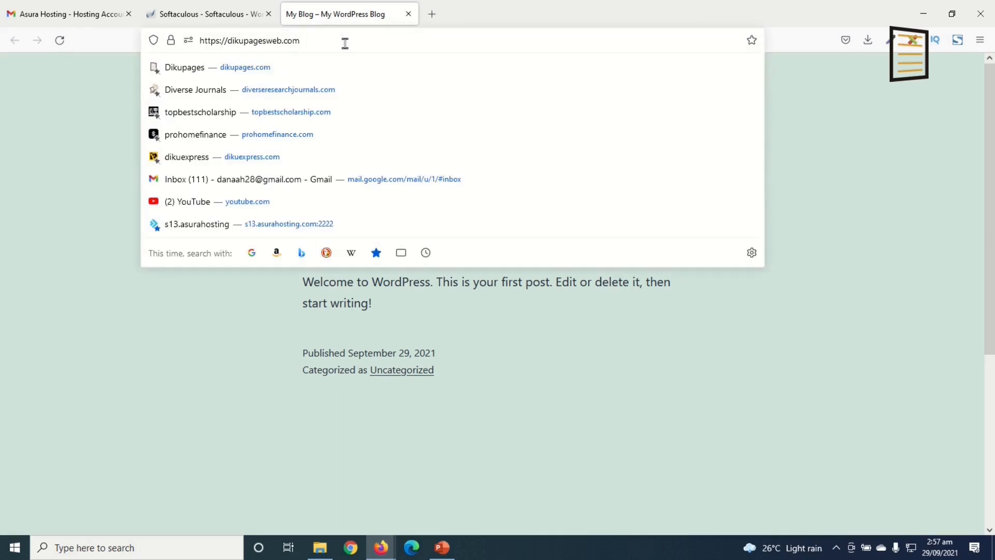
{"action": "type", "text": "/"}
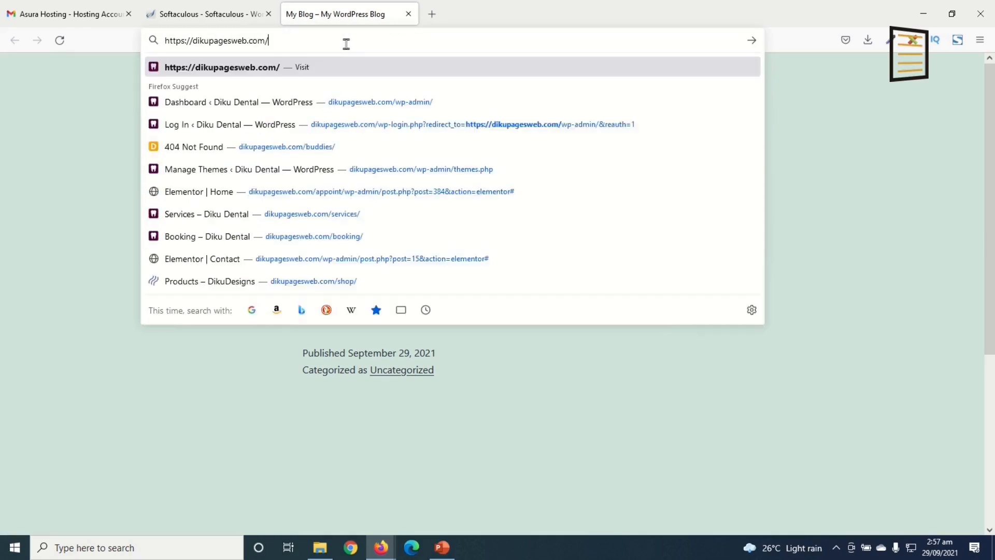
{"action": "type", "text": "wp-admin"}
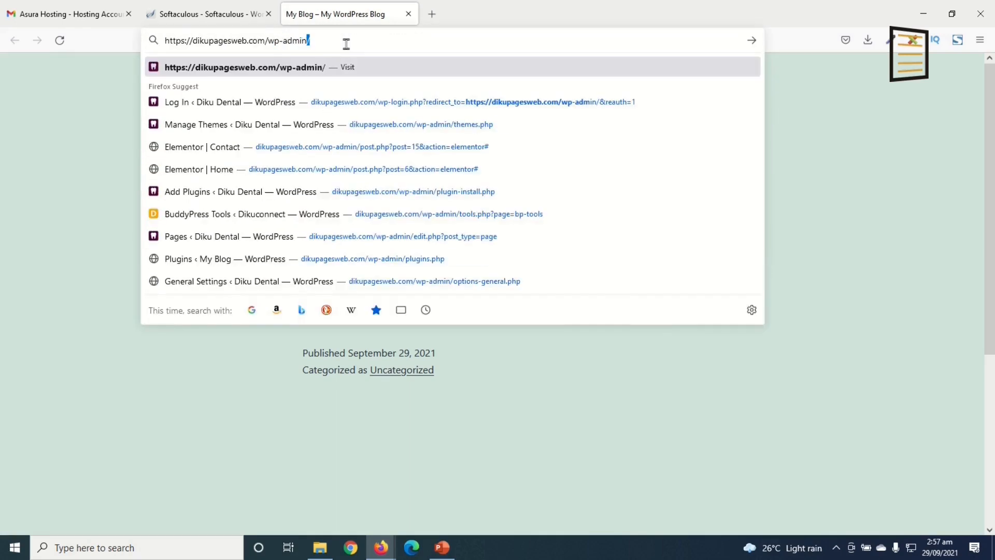
{"action": "key", "text": "Return"}
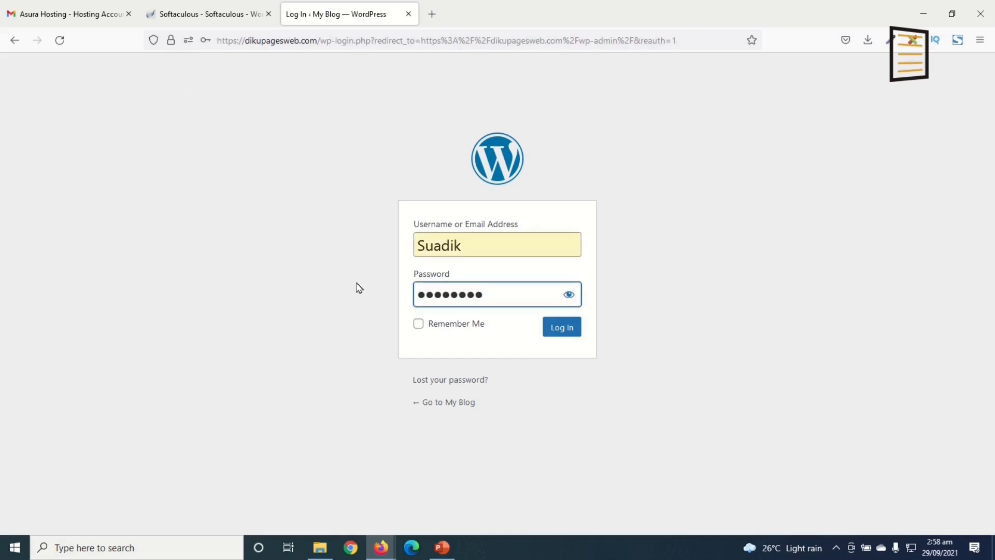
{"action": "key", "text": "Return"}
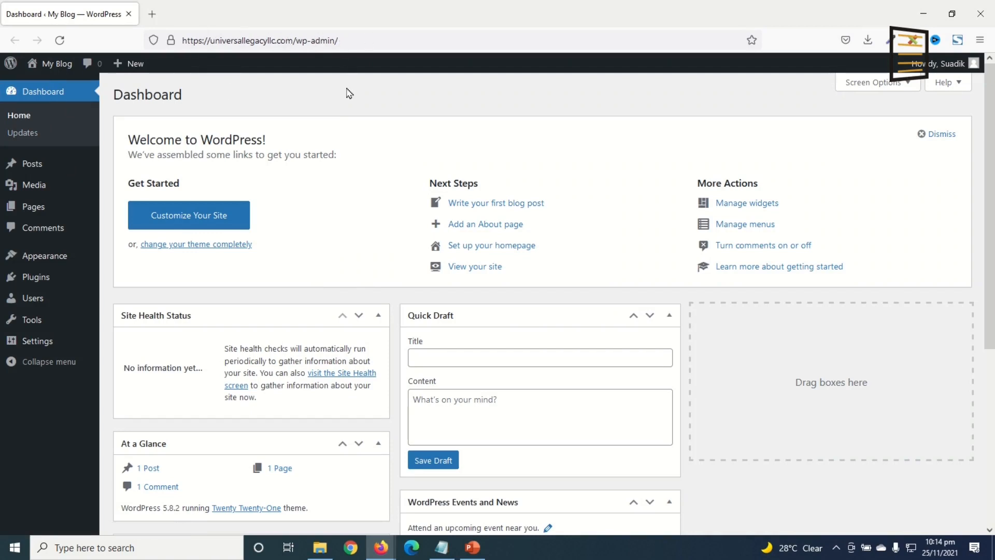
Open the My Blog site's front end in a new browser tab, view it, and return to the WordPress dashboard.
{"action": "right_click", "coordinate": [54, 63]}
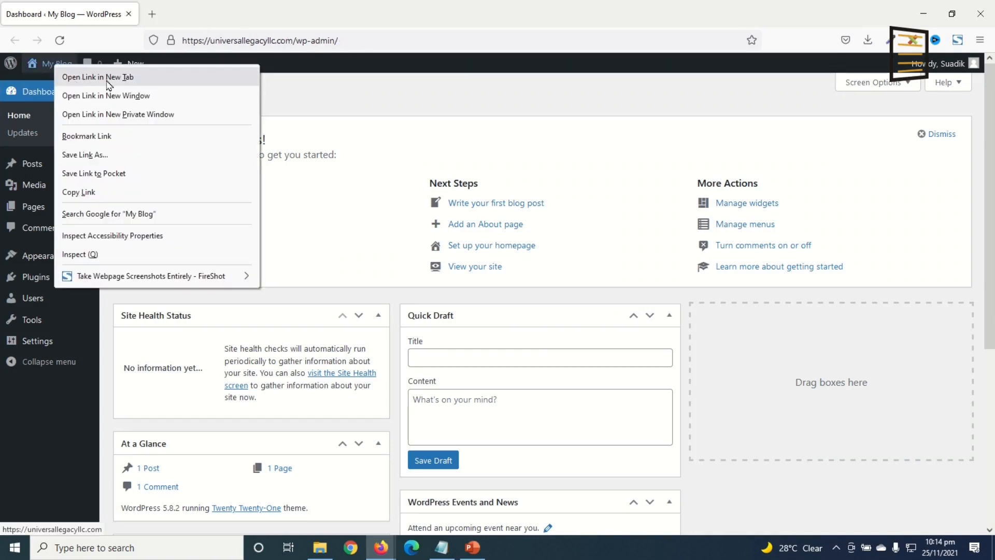
{"action": "left_click", "coordinate": [80, 77]}
{"action": "left_click", "coordinate": [224, 8]}
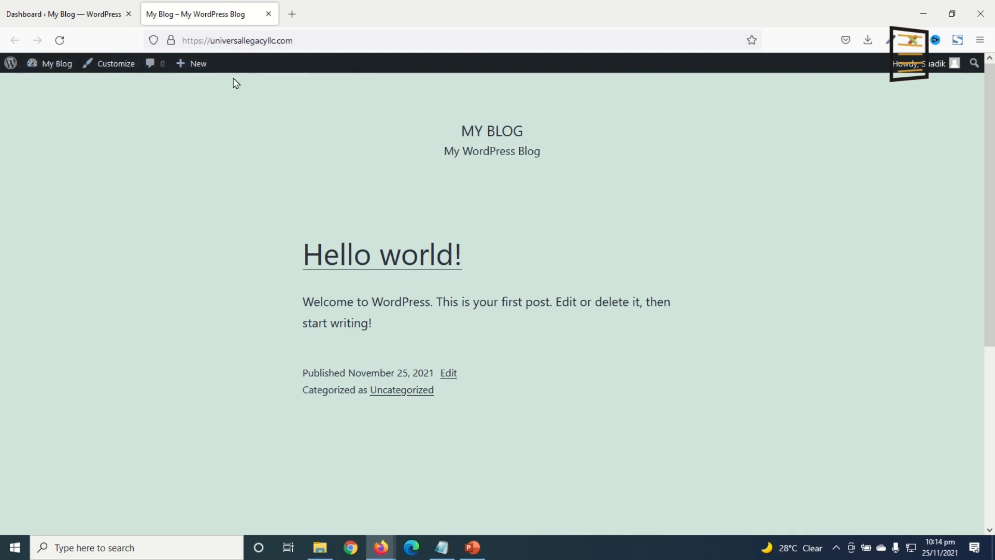
{"action": "left_click", "coordinate": [71, 16]}
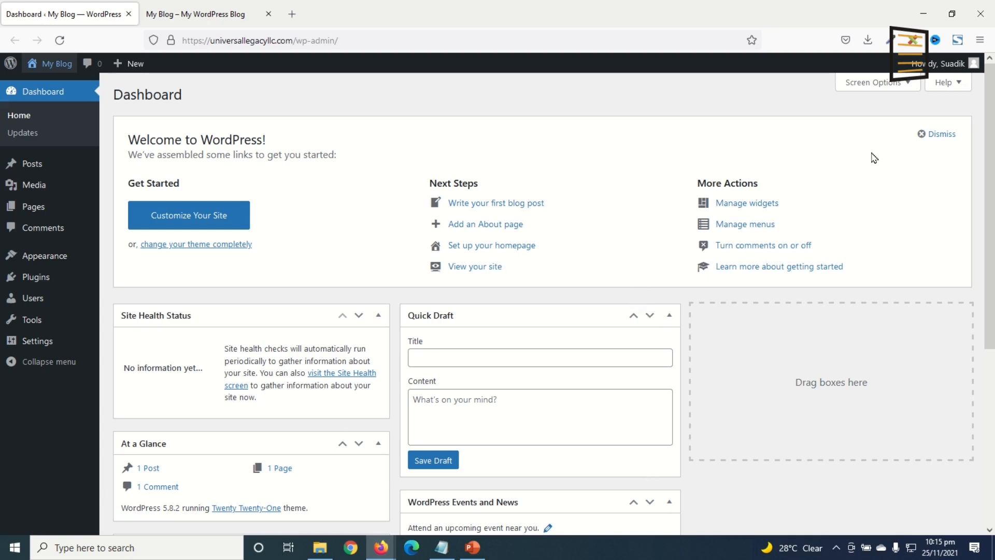
Hide all six dashboard boxes, from Site Health Status to Welcome, through Screen Options, and close the options.
{"action": "left_click", "coordinate": [873, 89]}
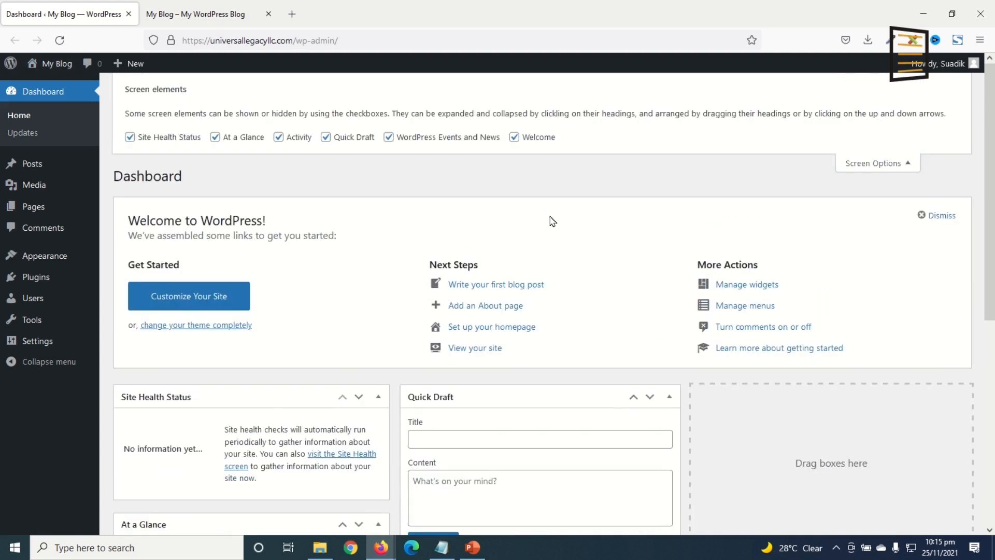
{"action": "left_click", "coordinate": [534, 140]}
{"action": "left_click", "coordinate": [390, 138]}
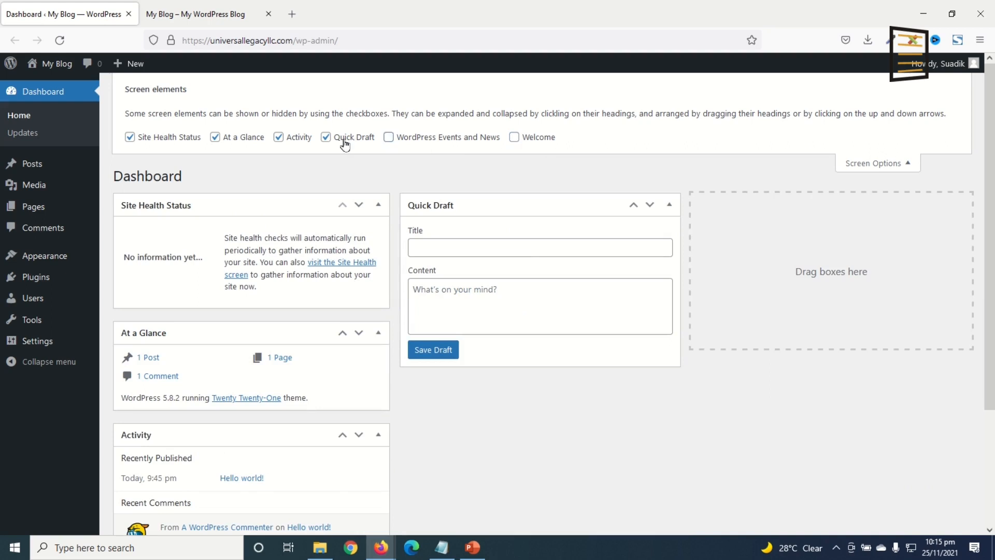
{"action": "left_click", "coordinate": [327, 138]}
{"action": "left_click", "coordinate": [280, 138]}
{"action": "left_click", "coordinate": [231, 136]}
{"action": "left_click", "coordinate": [161, 138]}
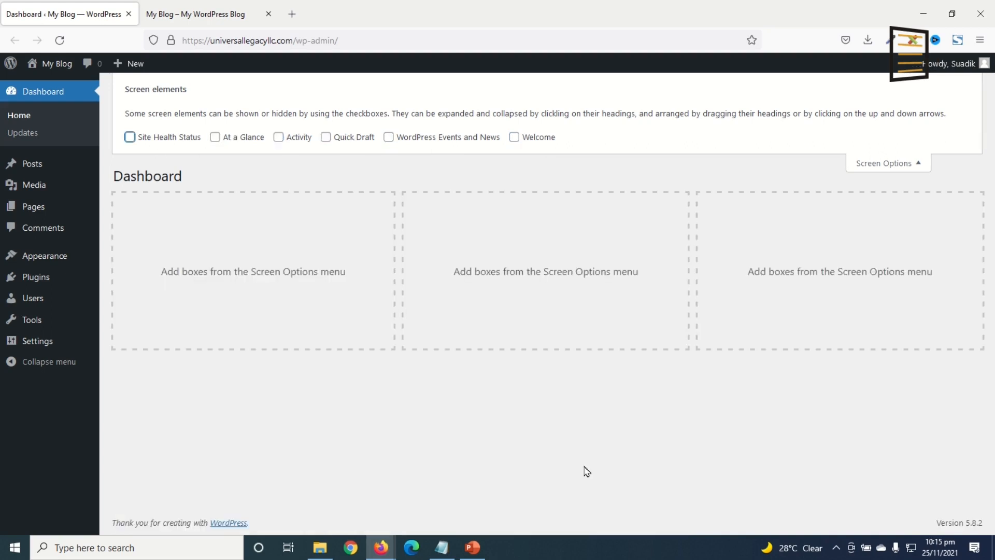
{"action": "left_click", "coordinate": [874, 165]}
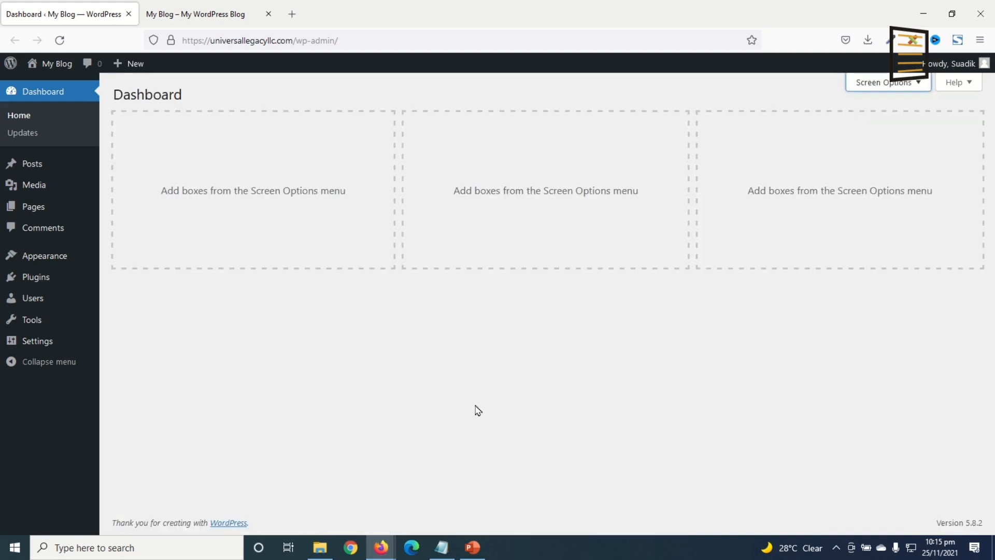
Move the Hello world! post to the trash and permanently delete it by emptying the posts trash.
{"action": "left_click", "coordinate": [34, 166]}
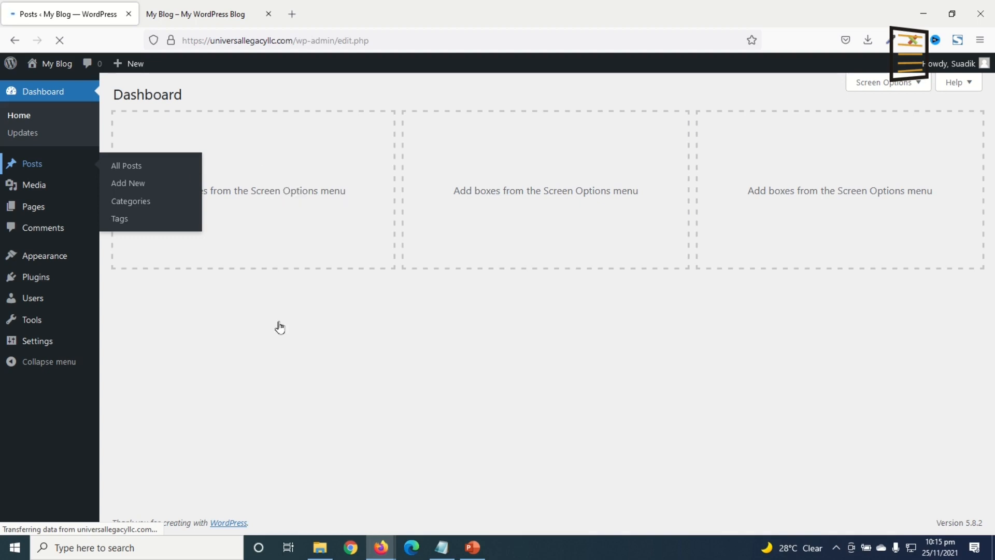
{"action": "left_click", "coordinate": [215, 204]}
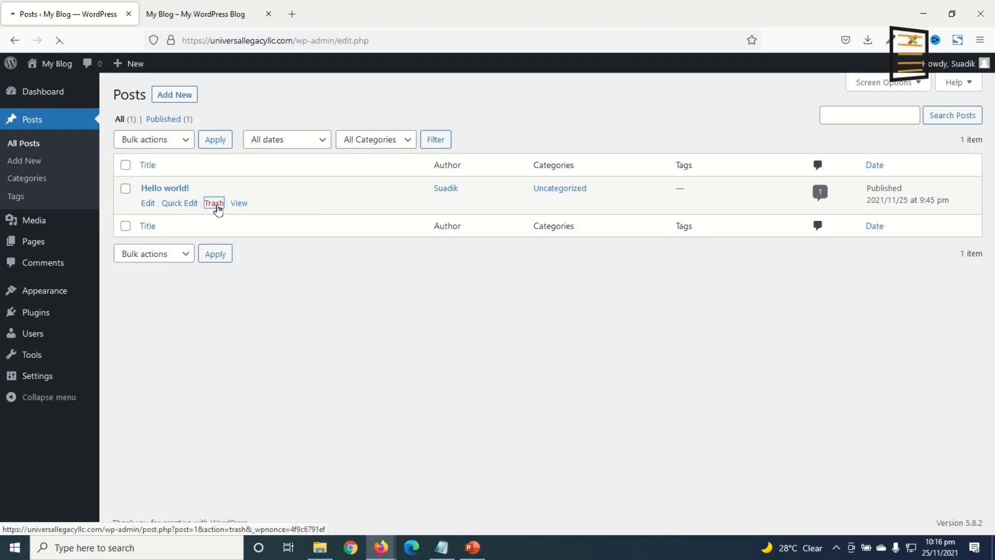
{"action": "left_click", "coordinate": [149, 158]}
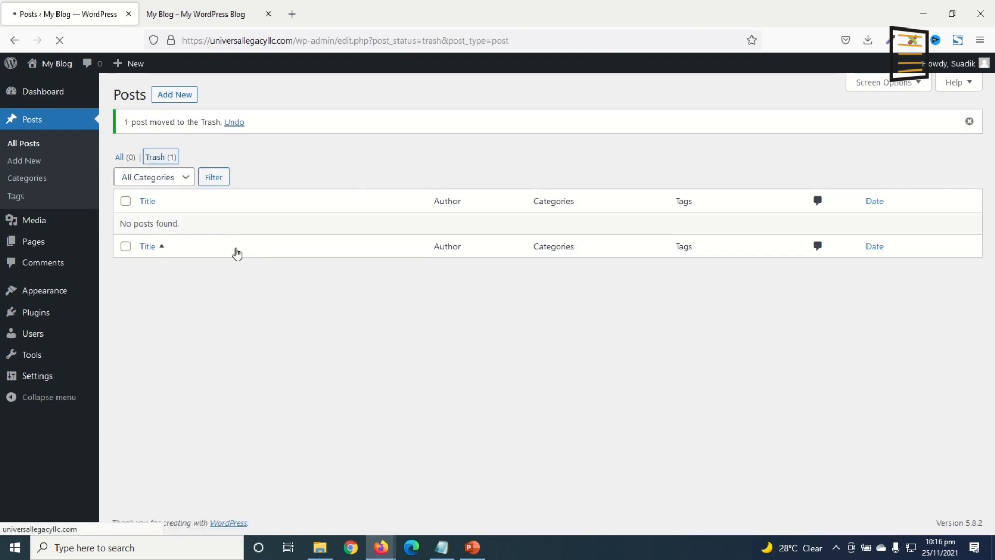
{"action": "left_click", "coordinate": [518, 141]}
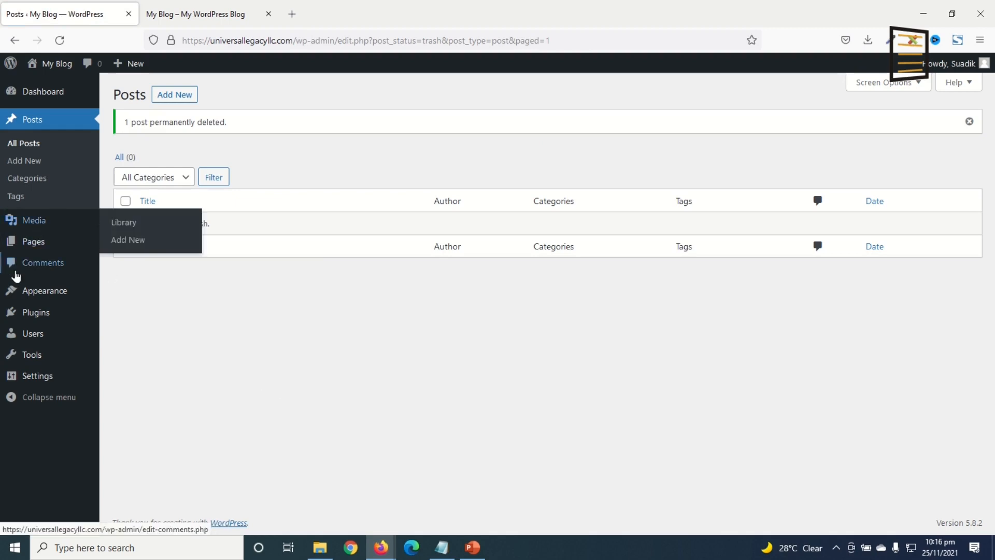
Move the Privacy Policy and Sample Page pages to the trash in bulk and empty the pages trash.
{"action": "left_click", "coordinate": [31, 244]}
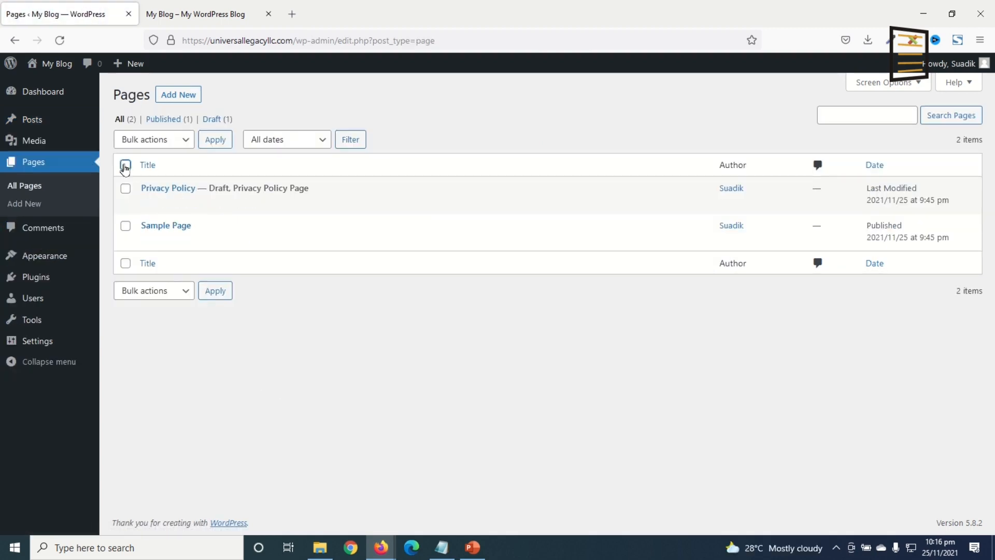
{"action": "left_click", "coordinate": [154, 138]}
{"action": "left_click", "coordinate": [151, 195]}
{"action": "left_click", "coordinate": [213, 143]}
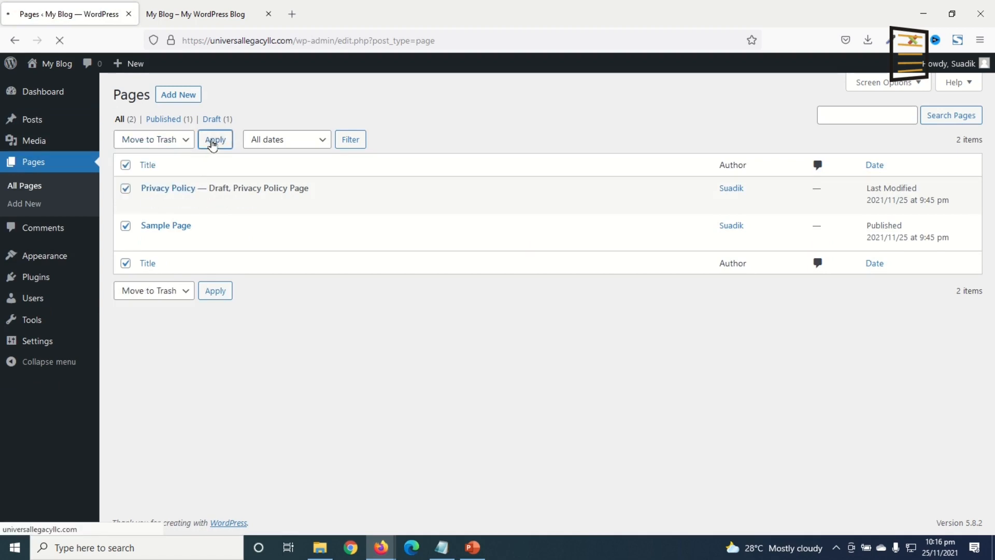
{"action": "left_click", "coordinate": [150, 157]}
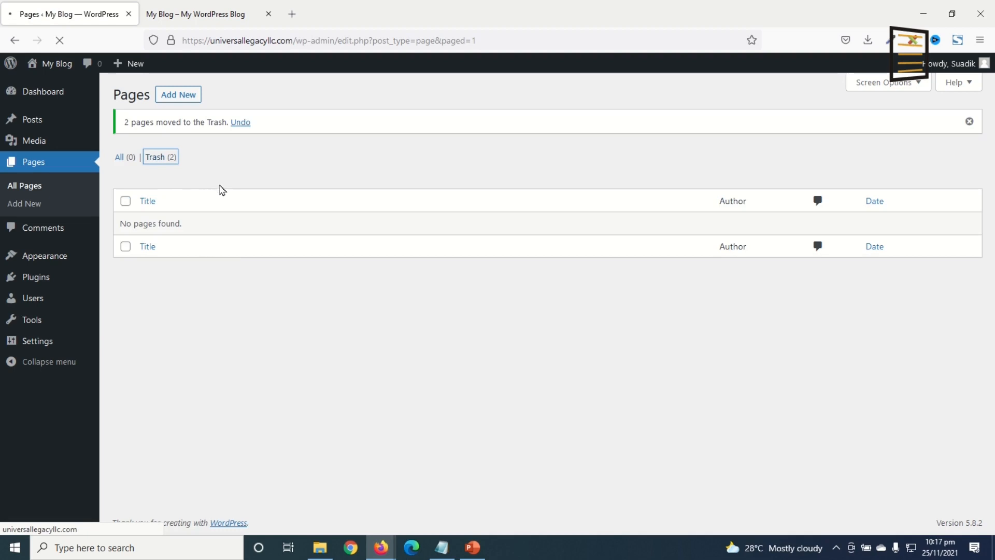
{"action": "left_click", "coordinate": [414, 139]}
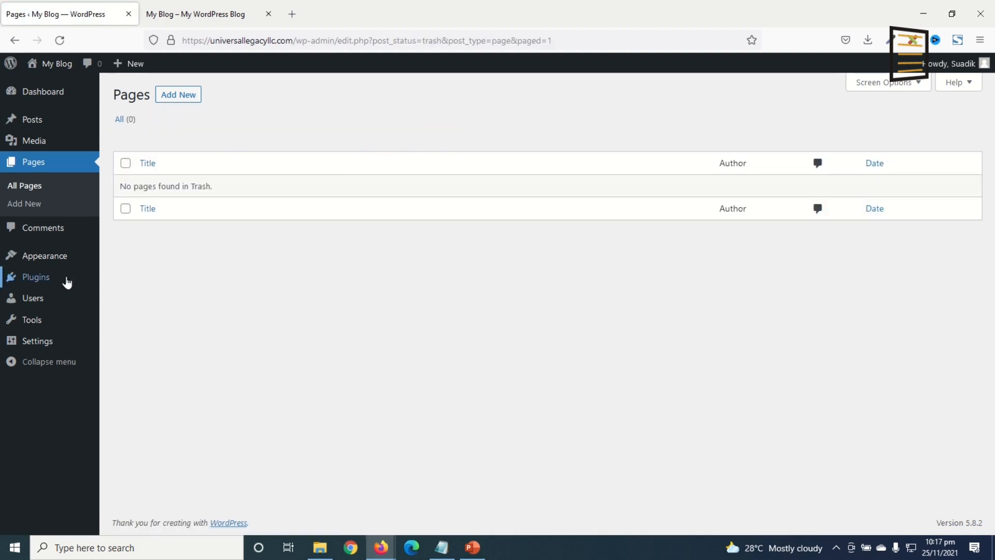
Compare the active Twenty Twenty-One theme with the site's front end, and delete the unused Twenty Nineteen theme.
{"action": "left_click", "coordinate": [45, 258]}
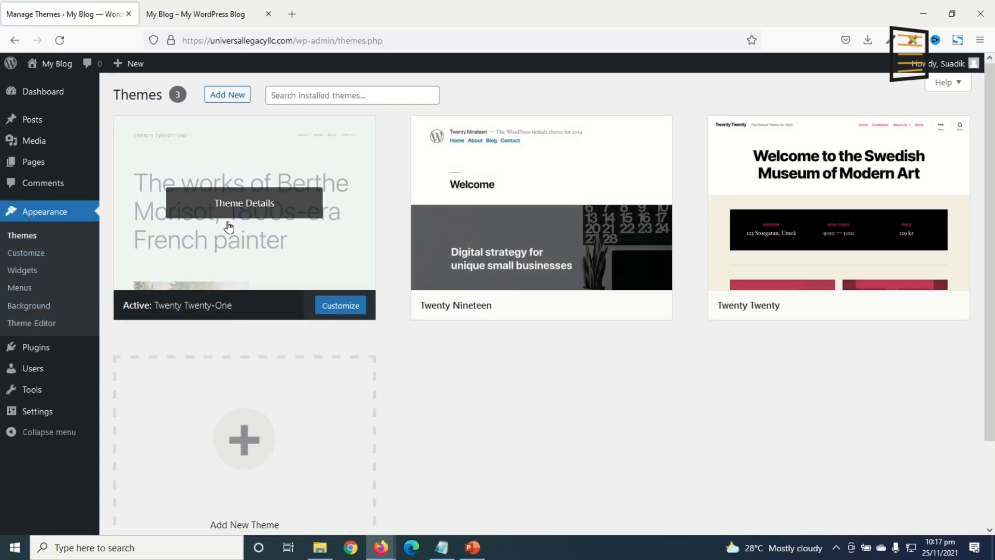
{"action": "left_click", "coordinate": [180, 20]}
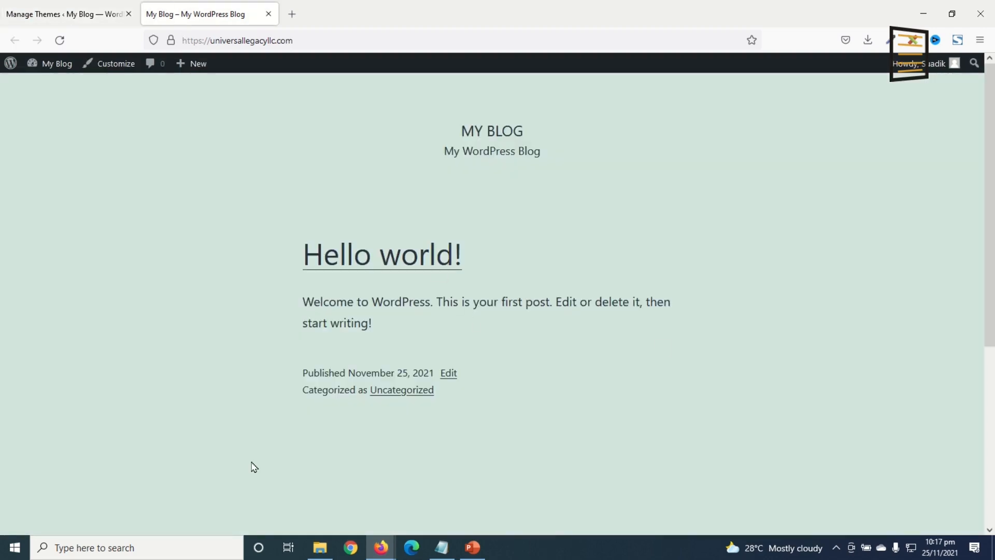
{"action": "left_click", "coordinate": [62, 14]}
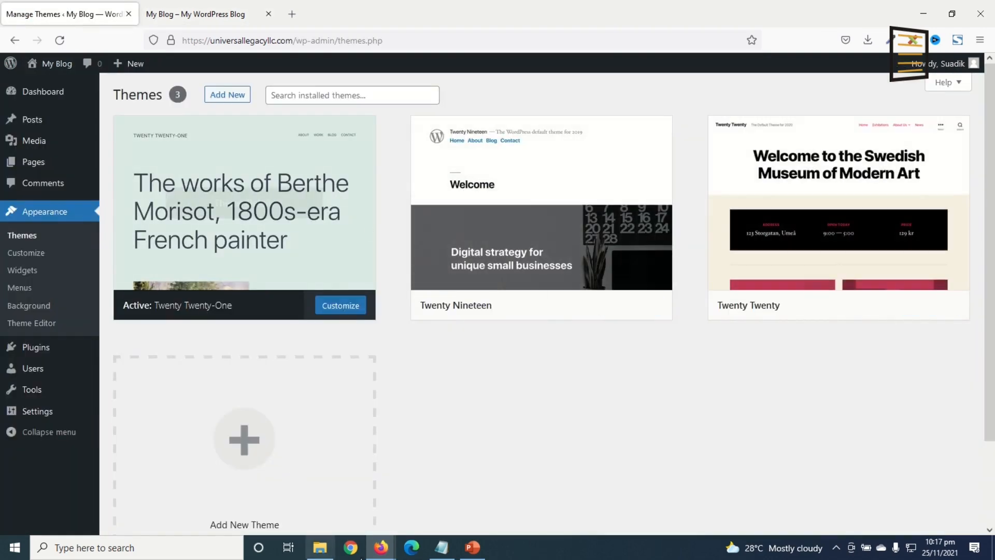
{"action": "mouse_move", "coordinate": [262, 238]}
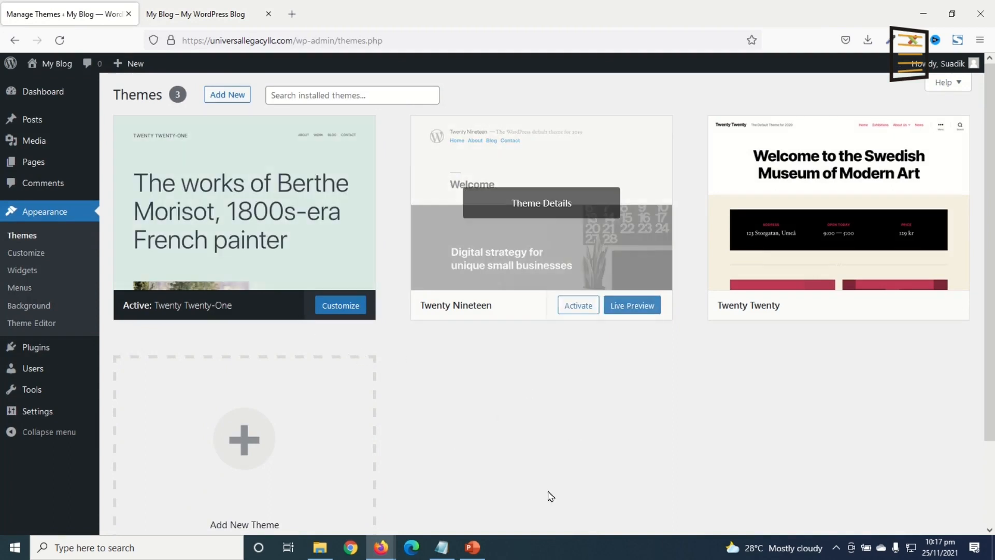
{"action": "left_click", "coordinate": [558, 207]}
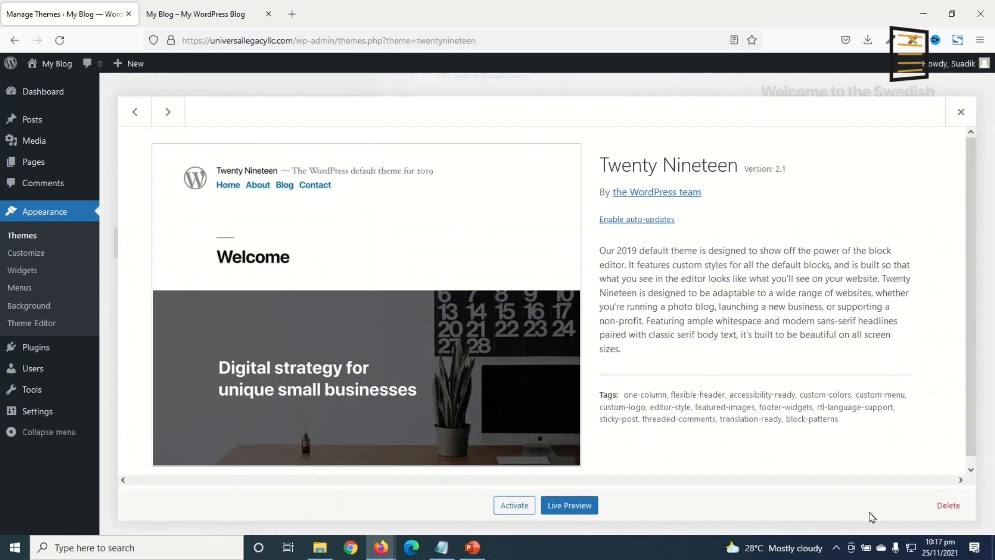
{"action": "left_click", "coordinate": [937, 509]}
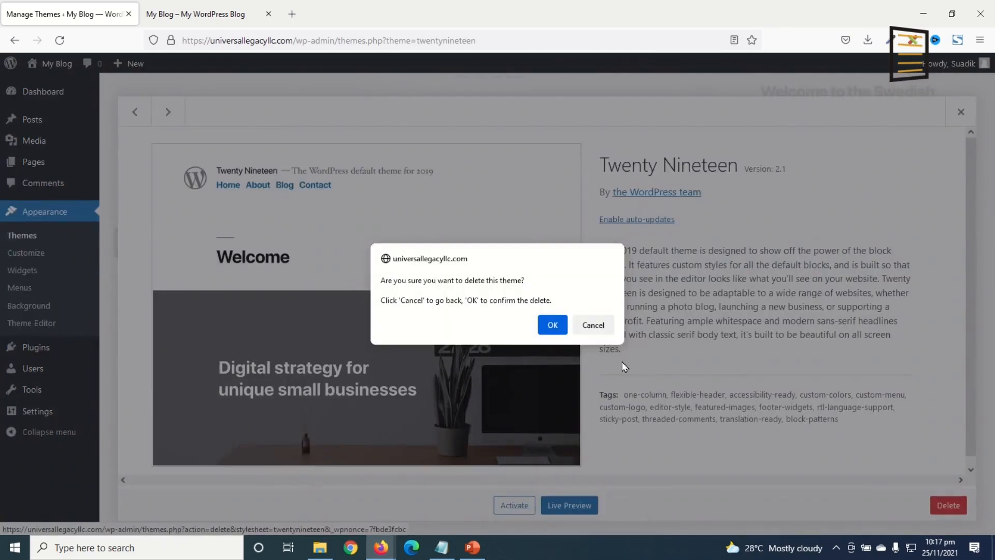
{"action": "left_click", "coordinate": [547, 326]}
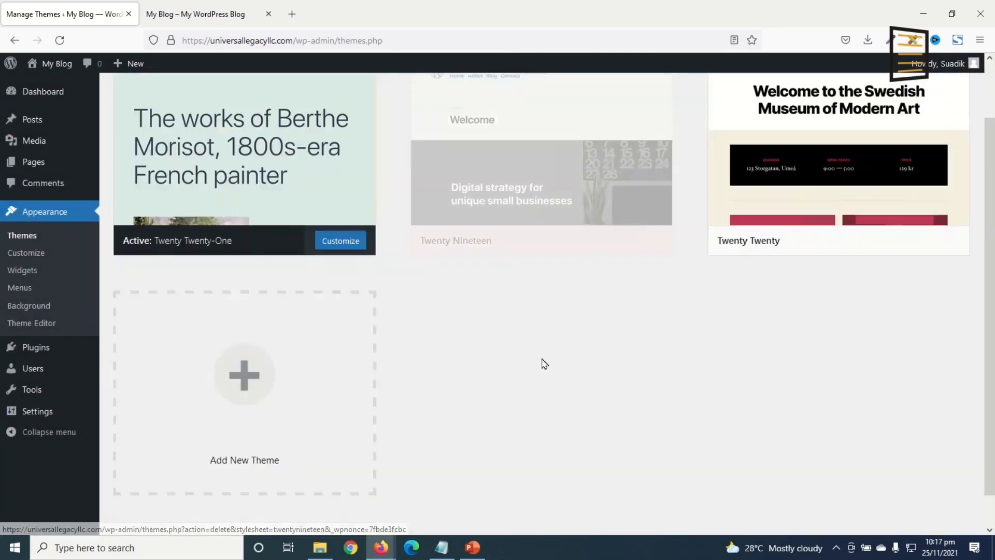
Delete the unused Twenty Twenty theme through its theme details and confirm the deletion.
{"action": "left_click", "coordinate": [545, 204]}
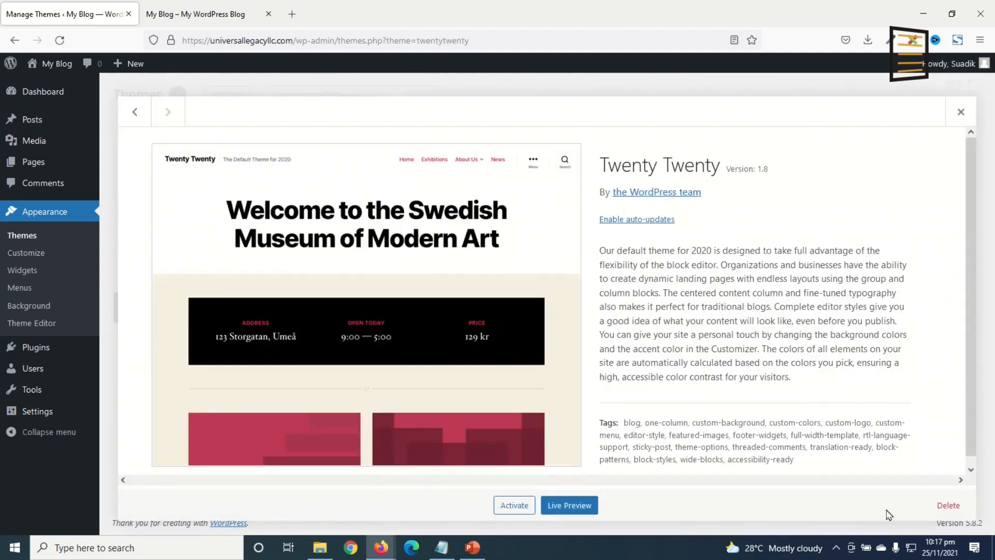
{"action": "left_click", "coordinate": [946, 506]}
{"action": "left_click", "coordinate": [552, 325]}
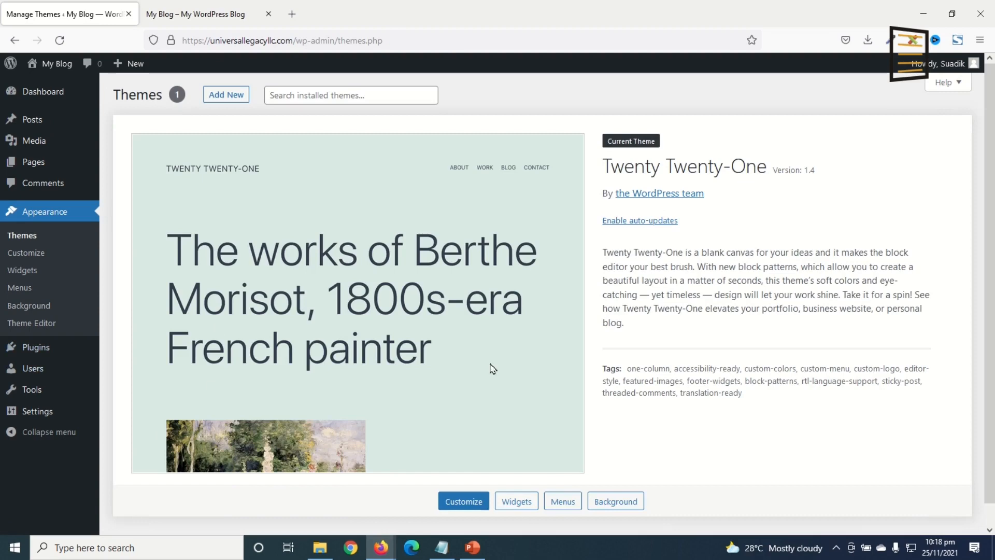
Delete both installed plugins, Akismet Anti-Spam and Hello Dolly, with a single bulk action and confirm the deletion.
{"action": "left_click", "coordinate": [32, 350]}
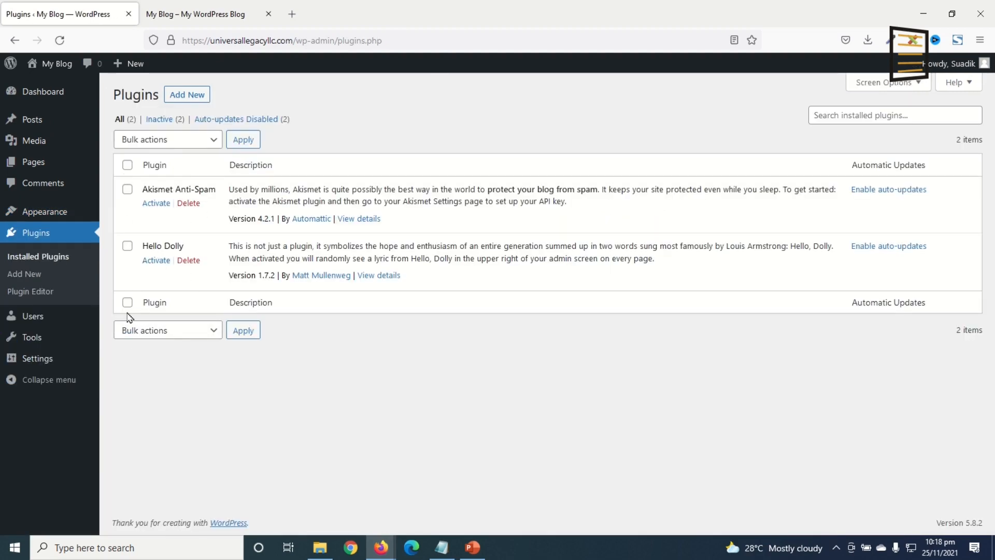
{"action": "left_click", "coordinate": [127, 165]}
{"action": "left_click", "coordinate": [162, 142]}
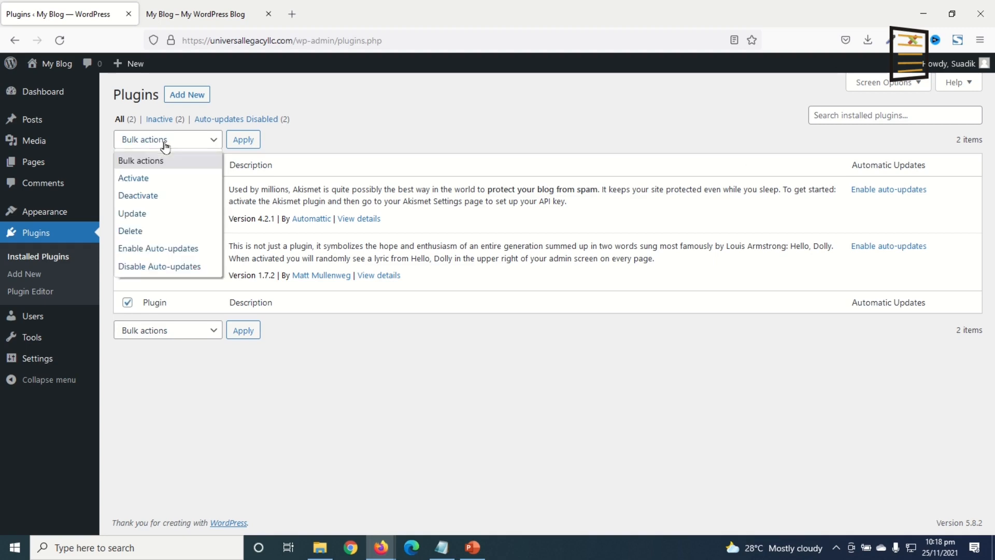
{"action": "left_click", "coordinate": [150, 231]}
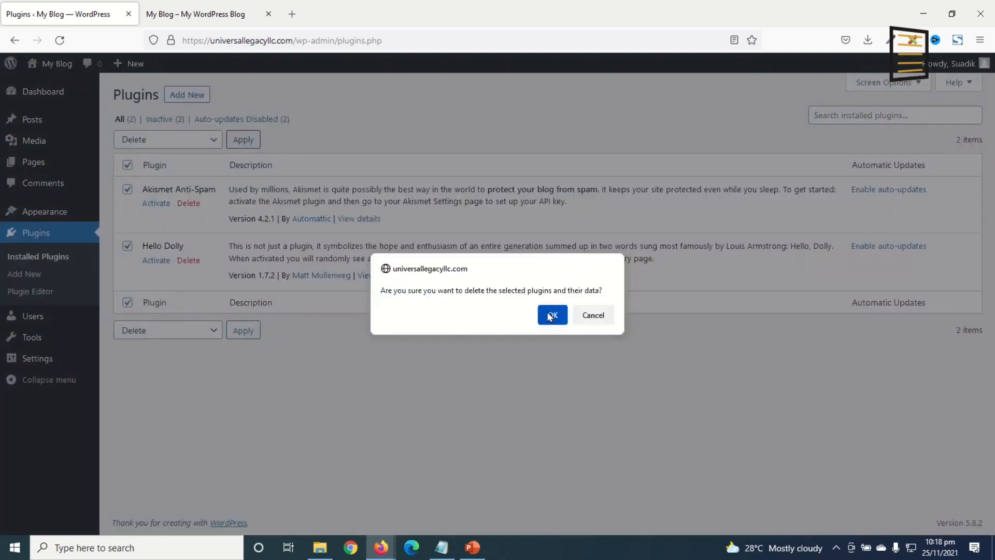
{"action": "left_click", "coordinate": [539, 318]}
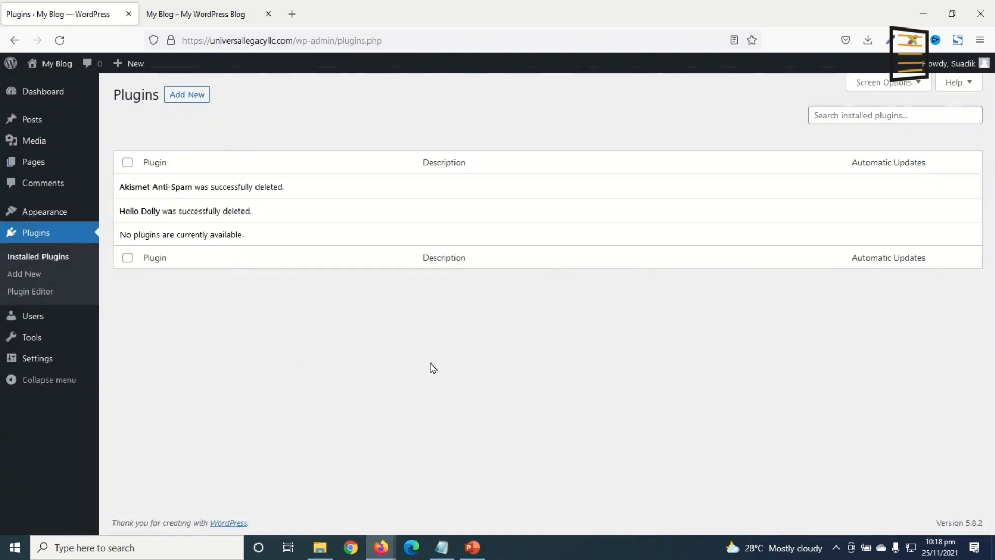
In the General Settings, change the site title to "Web Agency".
{"action": "mouse_move", "coordinate": [26, 361]}
{"action": "left_click", "coordinate": [149, 364]}
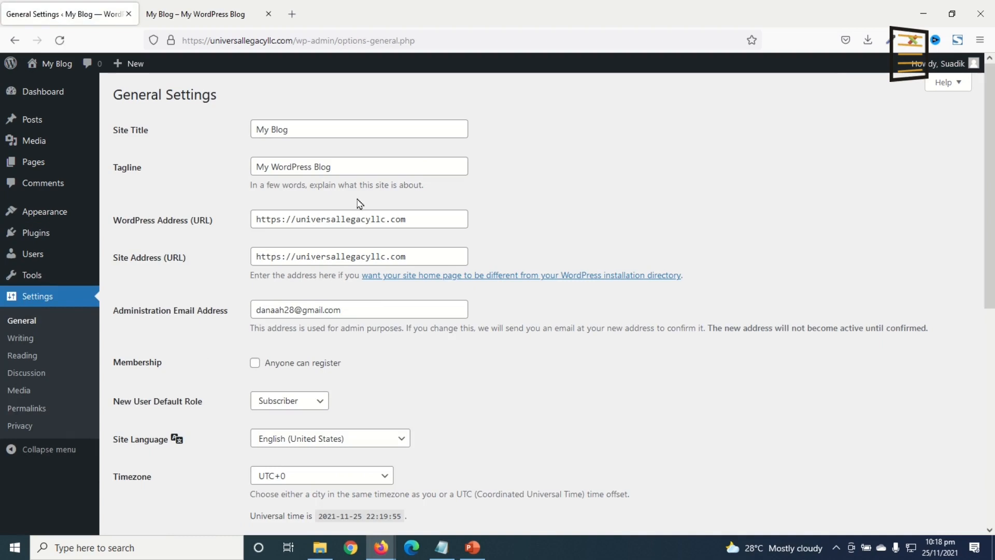
{"action": "left_click_drag", "start_coordinate": [313, 130], "coordinate": [215, 128]}
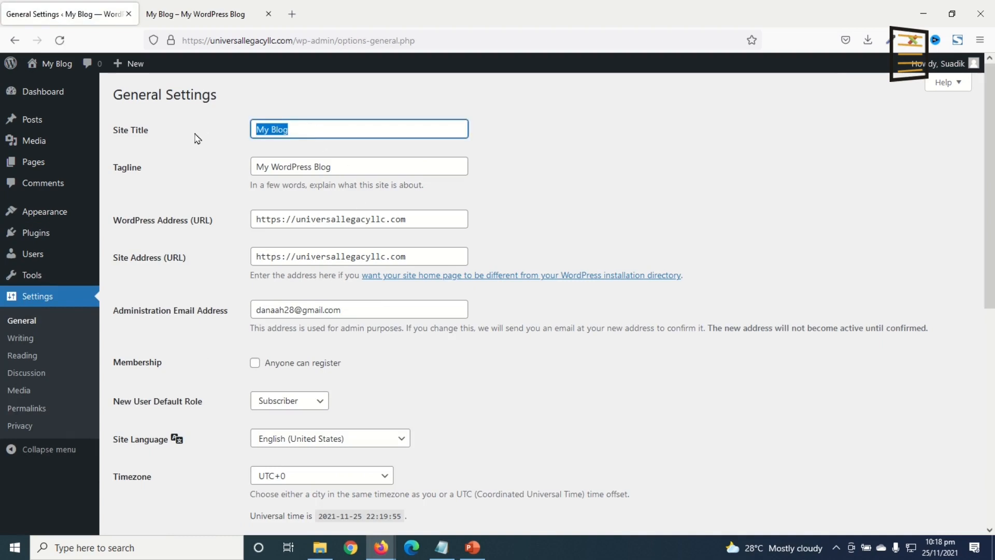
{"action": "left_click_drag", "start_coordinate": [360, 170], "coordinate": [198, 167]}
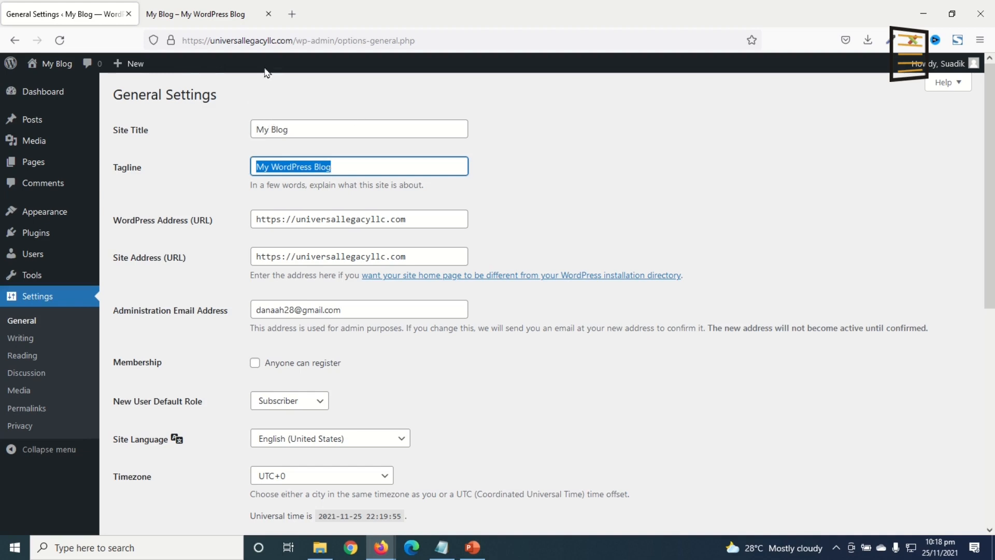
{"action": "triple_click", "coordinate": [306, 135]}
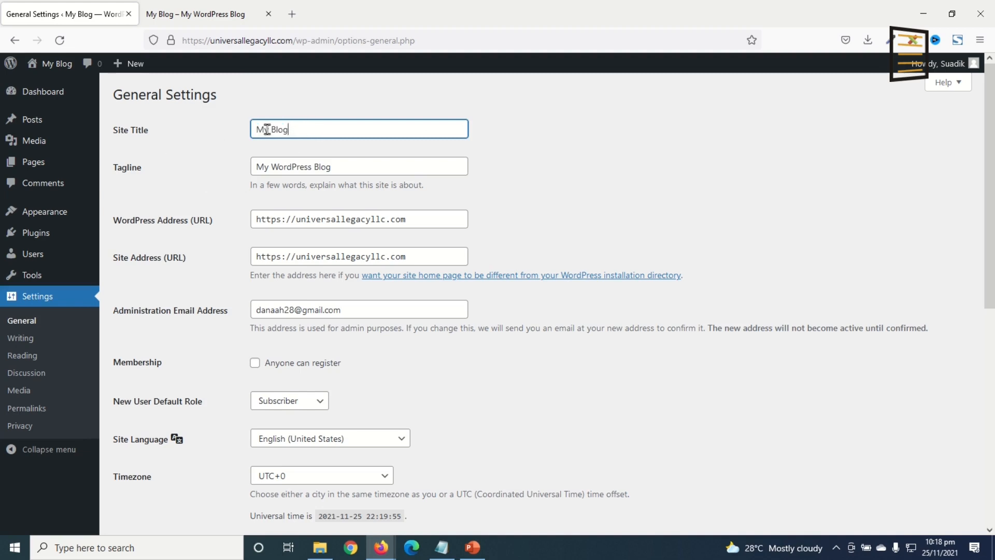
{"action": "type", "text": "Web Agency"}
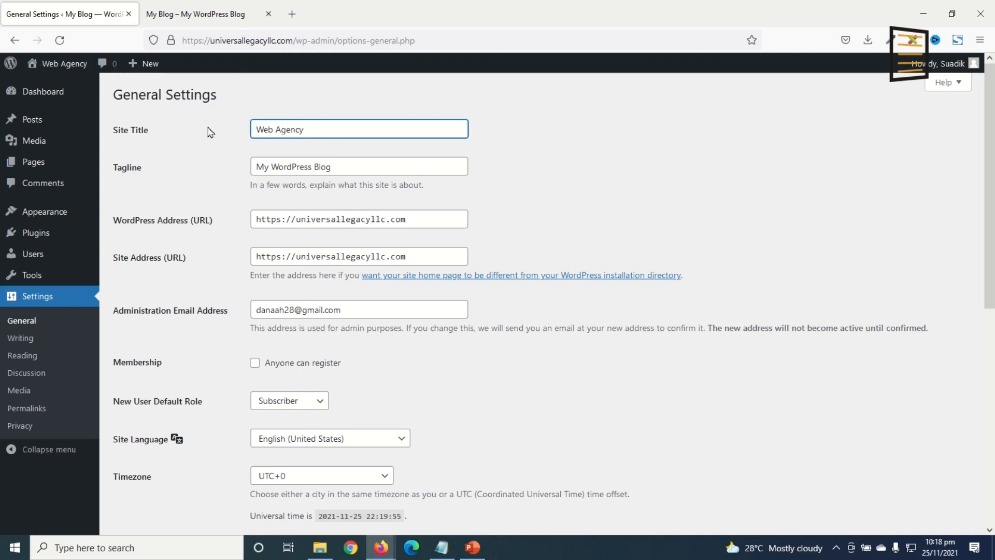
Set the tagline to "Get a Dymamic and Interactive Website for Your Brand" and save the general settings.
{"action": "key", "text": "Tab"}
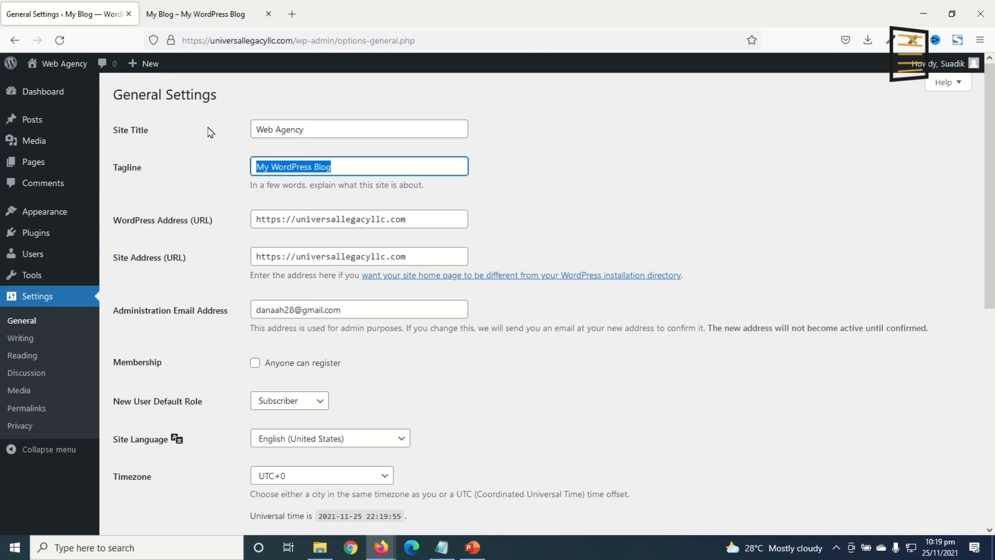
{"action": "type", "text": "Get a Dymamic and Interactive Website for Your Brand"}
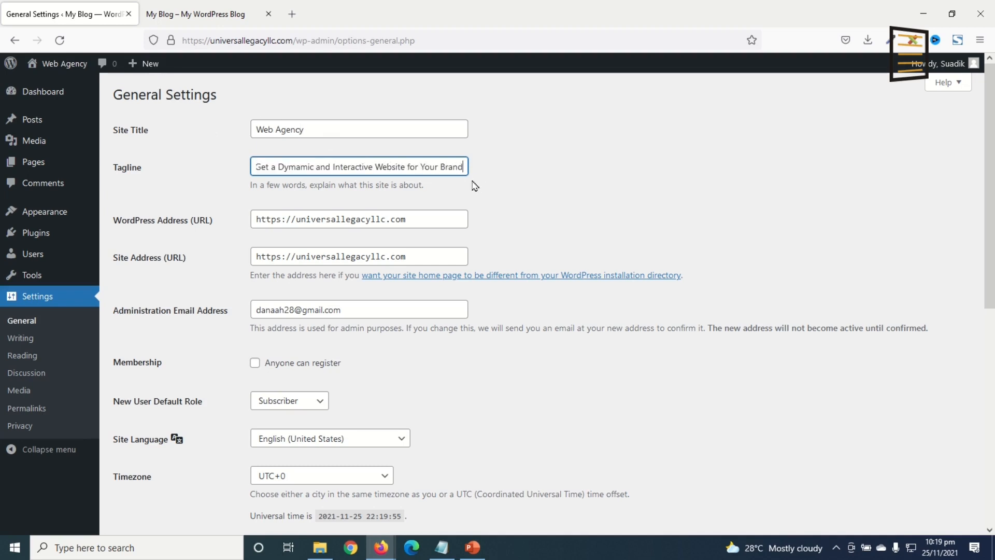
{"action": "triple_click", "coordinate": [346, 313]}
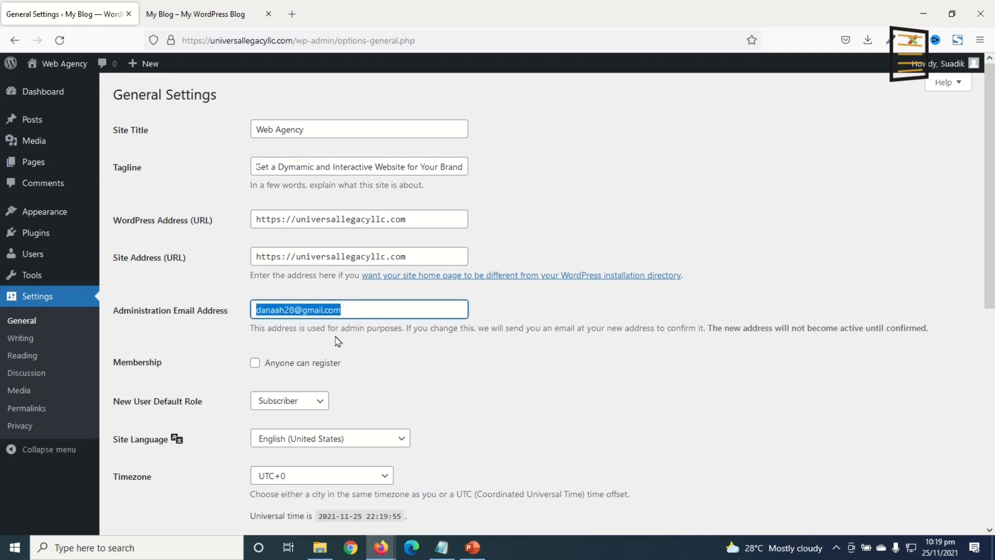
{"action": "scroll", "coordinate": [345, 318], "scroll_direction": "down", "scroll_amount": 8}
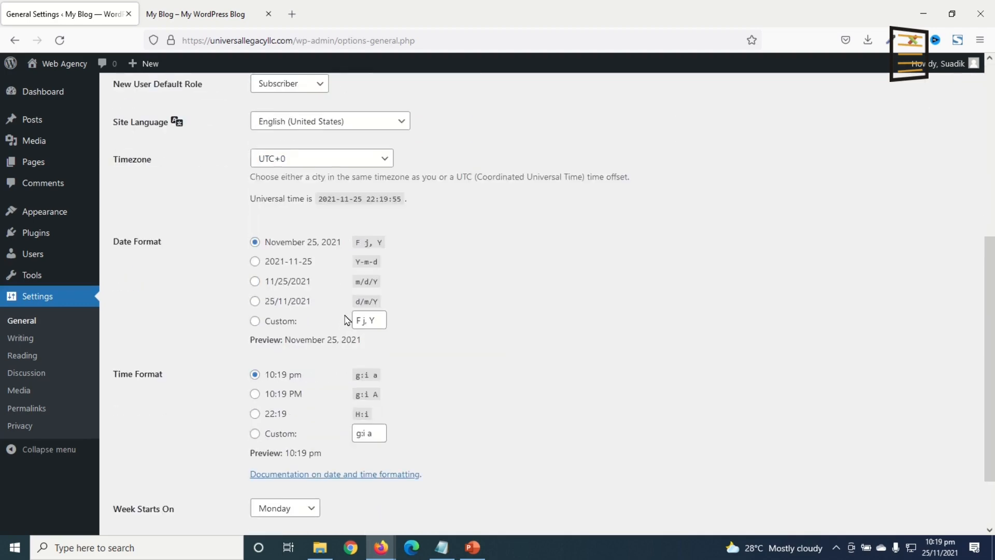
{"action": "left_click", "coordinate": [169, 480]}
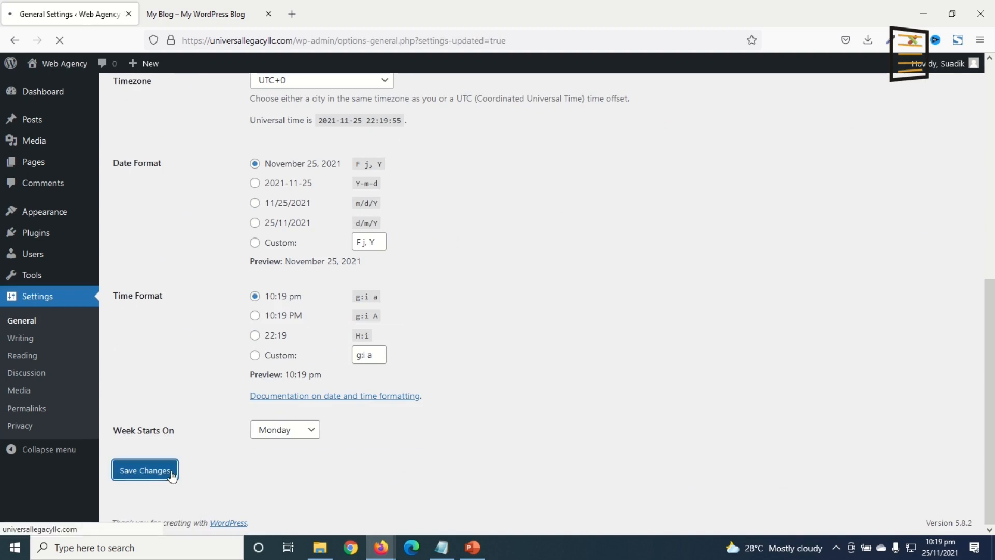
Set the permalink structure to Post name and save the permalink settings.
{"action": "left_click", "coordinate": [35, 409]}
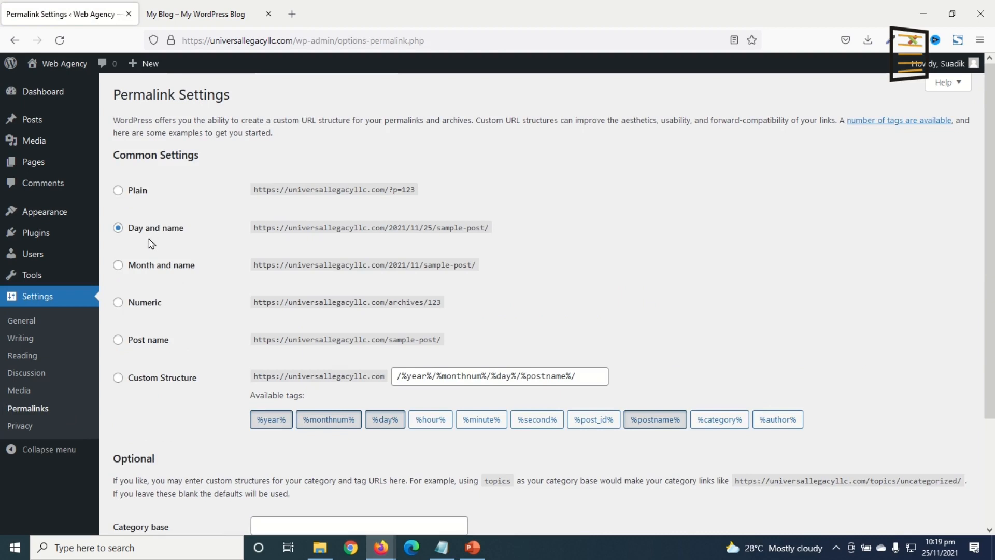
{"action": "left_click", "coordinate": [136, 340]}
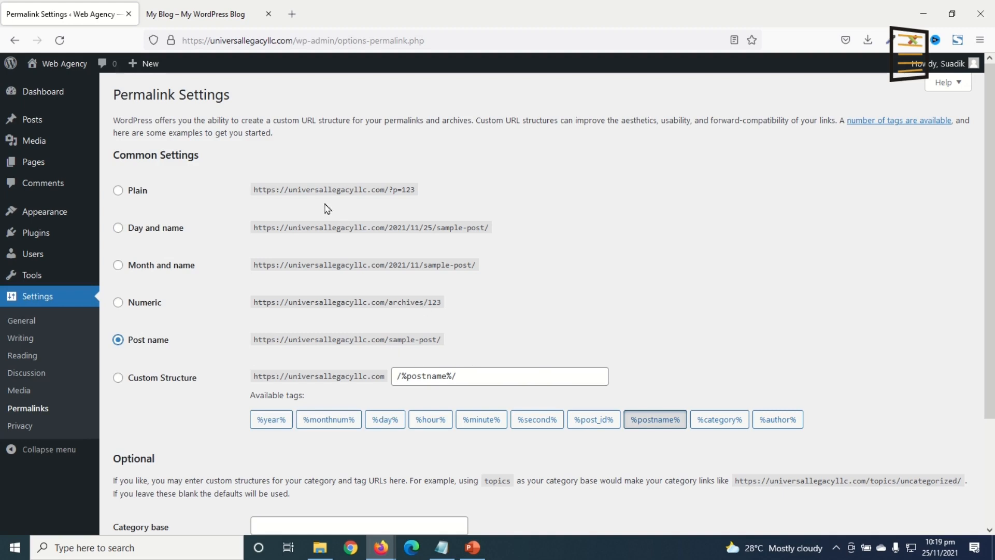
{"action": "left_click_drag", "start_coordinate": [388, 228], "coordinate": [408, 229]}
{"action": "left_click", "coordinate": [139, 346]}
{"action": "scroll", "coordinate": [188, 351], "scroll_direction": "down", "scroll_amount": 3}
{"action": "left_click", "coordinate": [144, 477]}
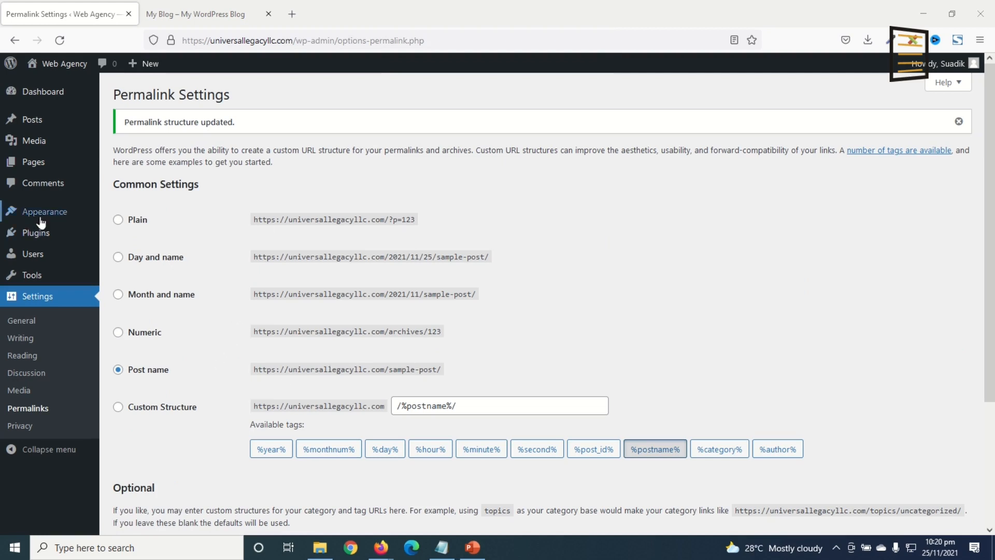
Search the WordPress theme directory for "astra", then install and activate the Astra theme.
{"action": "mouse_move", "coordinate": [20, 215]}
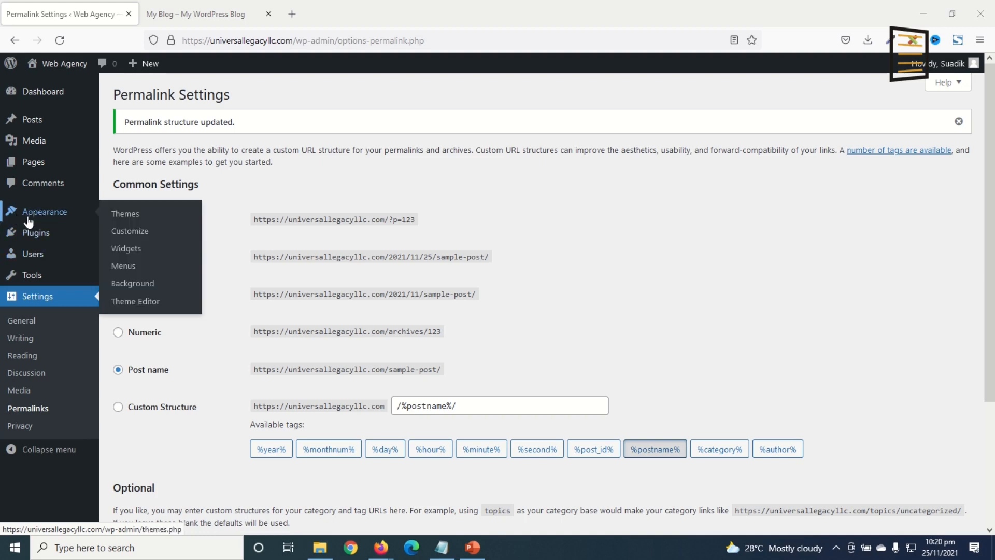
{"action": "left_click", "coordinate": [137, 215]}
{"action": "left_click", "coordinate": [139, 218]}
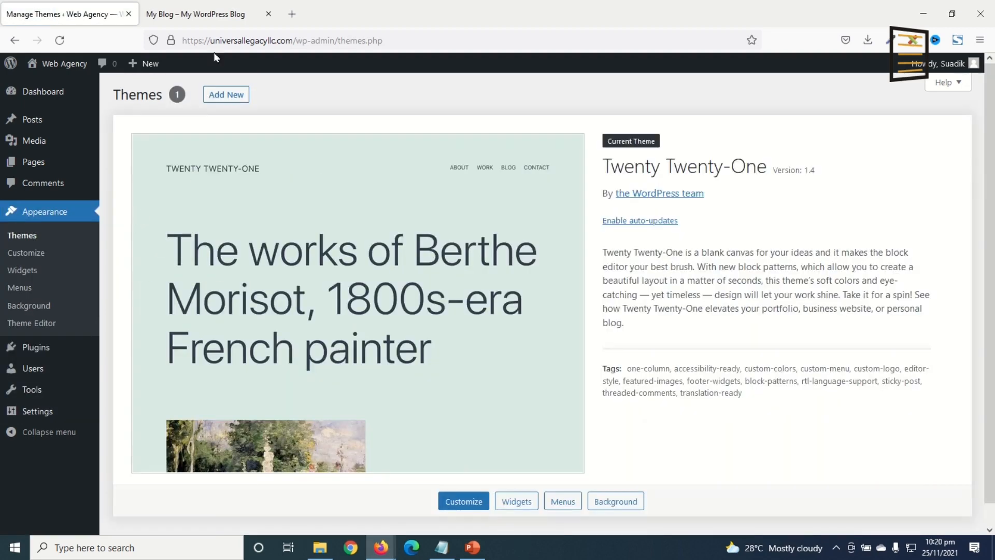
{"action": "left_click", "coordinate": [206, 14]}
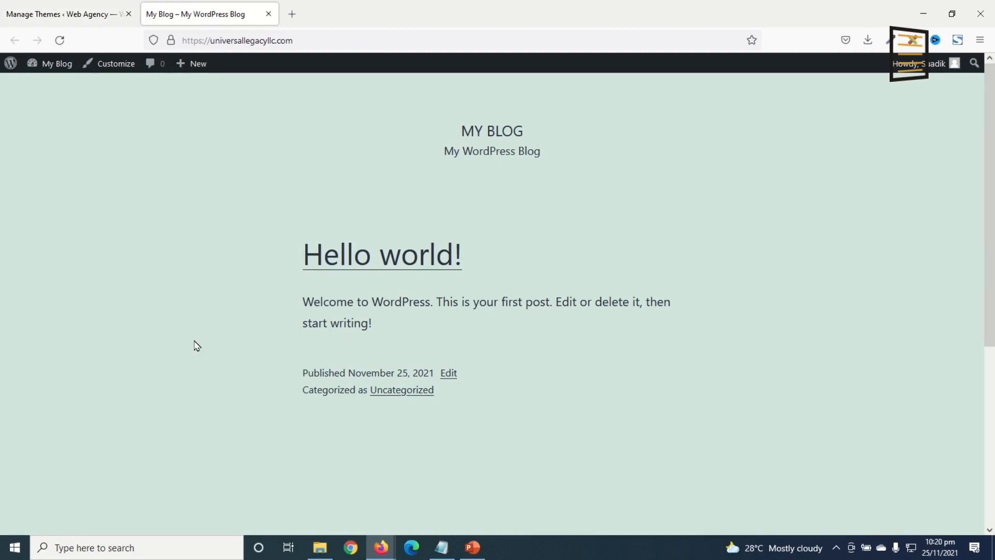
{"action": "left_click", "coordinate": [73, 14]}
{"action": "left_click", "coordinate": [228, 97]}
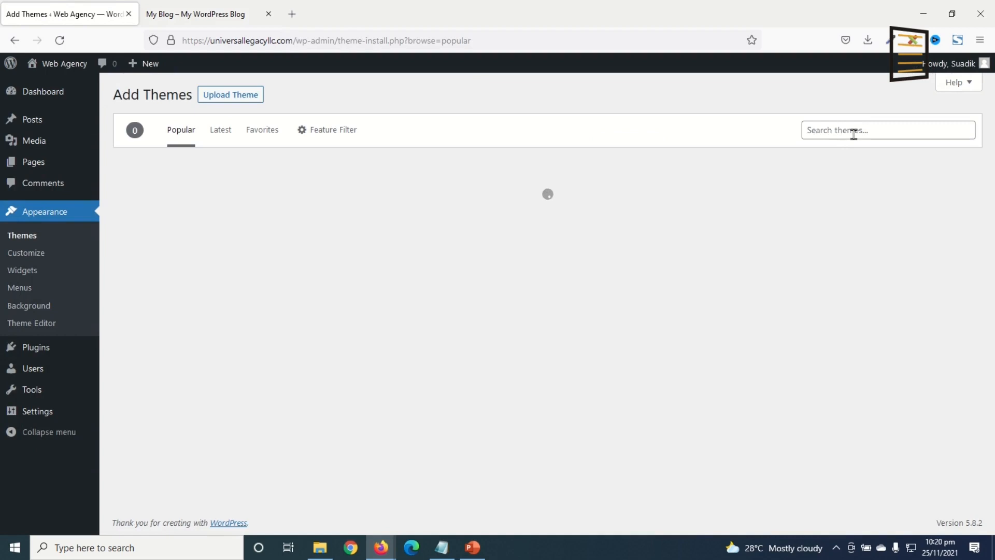
{"action": "left_click", "coordinate": [853, 134]}
{"action": "type", "text": "astra"}
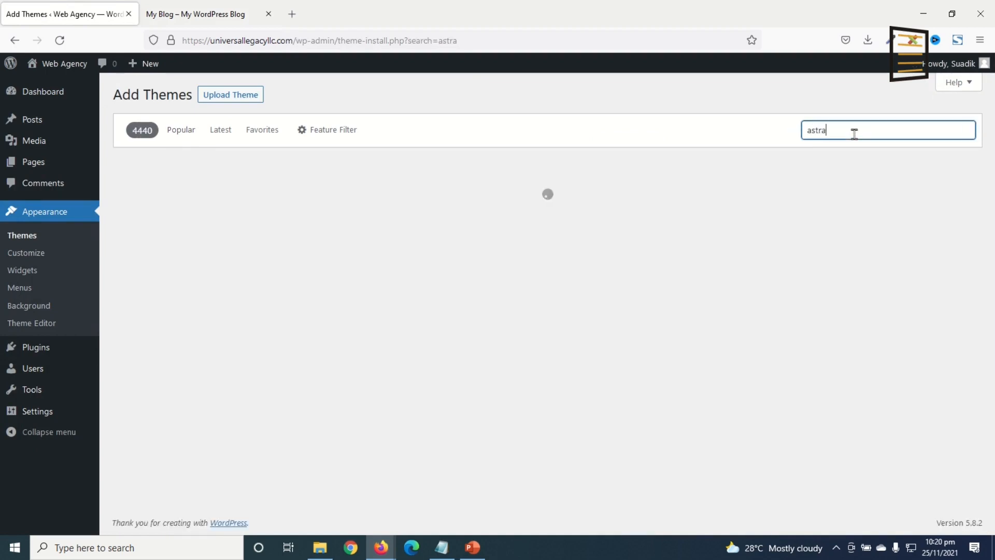
{"action": "mouse_move", "coordinate": [314, 305]}
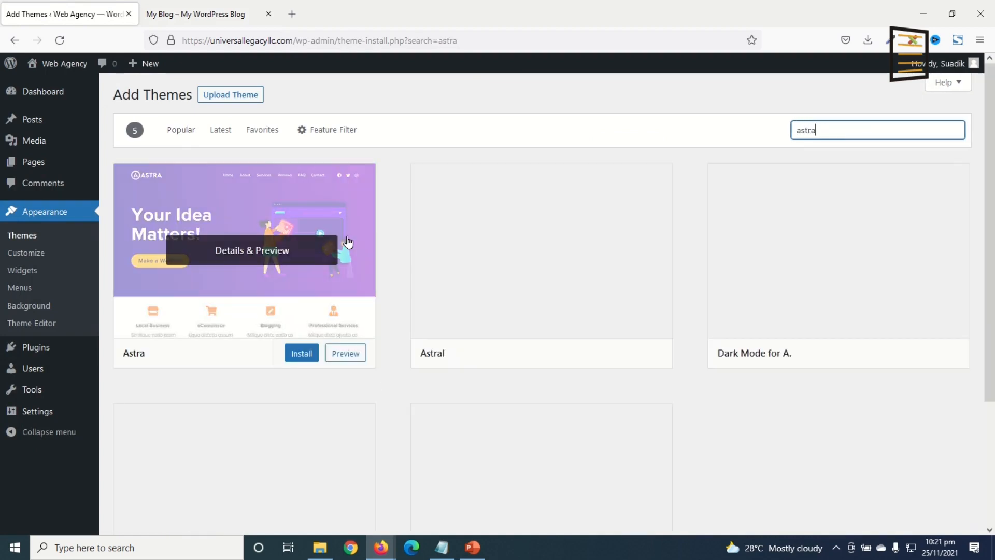
{"action": "left_click", "coordinate": [308, 357]}
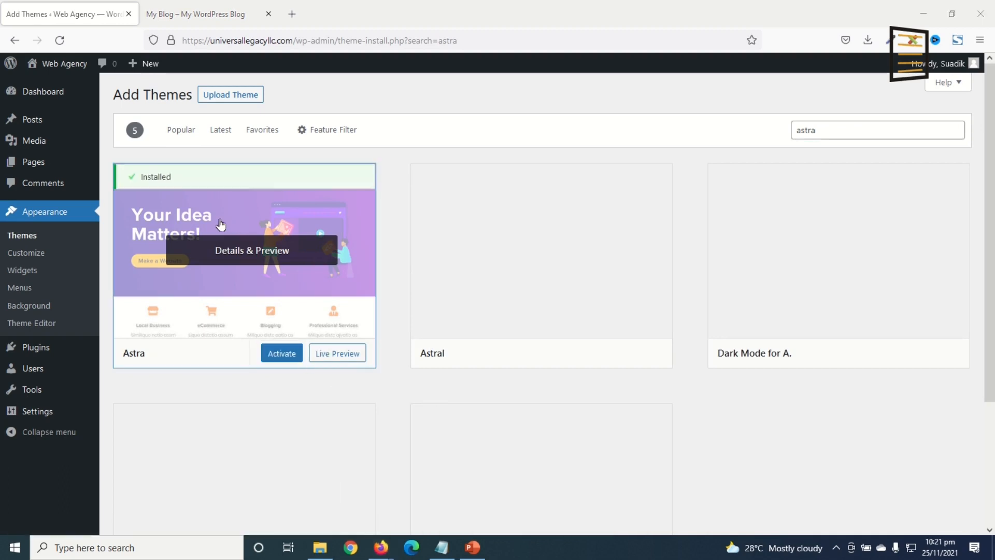
{"action": "left_click", "coordinate": [282, 353]}
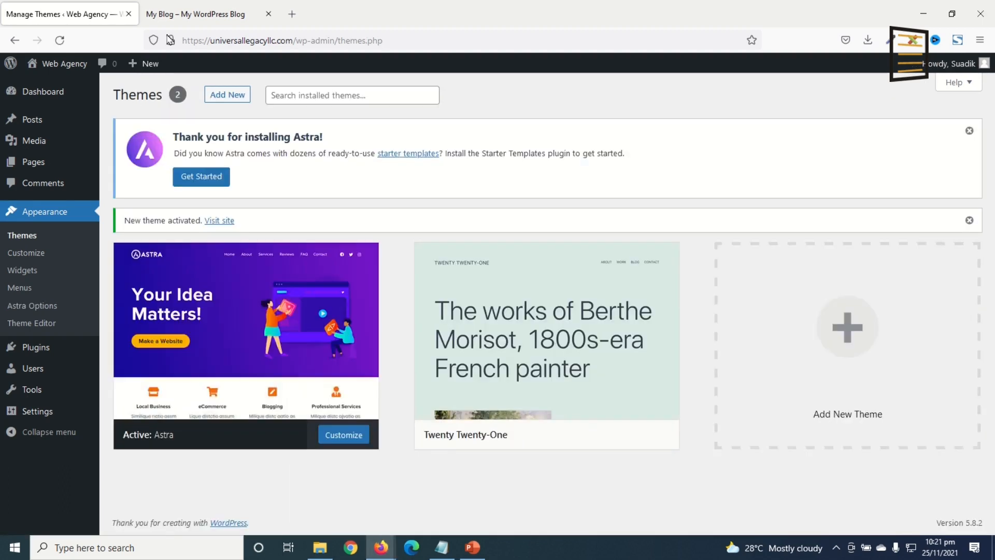
Reload the site's front page and check how it looks with the Astra theme.
{"action": "left_click", "coordinate": [184, 14]}
{"action": "left_click", "coordinate": [64, 47]}
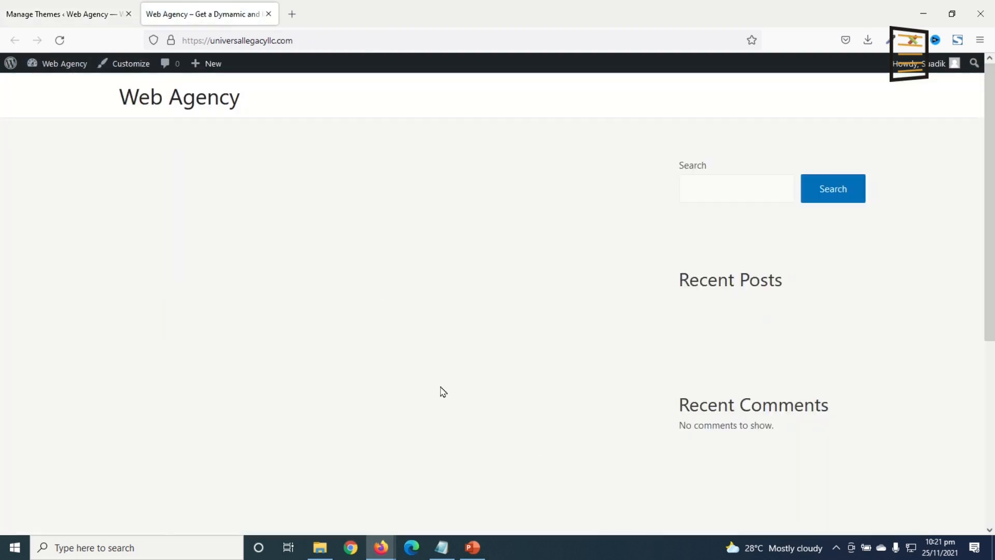
{"action": "scroll", "coordinate": [491, 324], "scroll_direction": "down", "scroll_amount": 5}
{"action": "scroll", "coordinate": [493, 322], "scroll_direction": "up", "scroll_amount": 5}
Delete the inactive Twenty Twenty-One theme from the installed themes and confirm the deletion.
{"action": "left_click", "coordinate": [62, 13]}
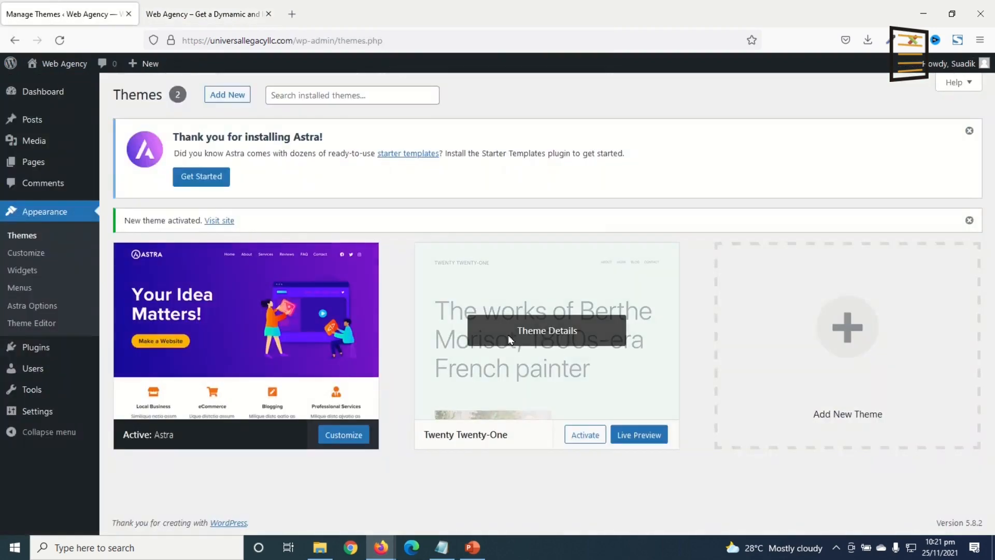
{"action": "left_click", "coordinate": [557, 341]}
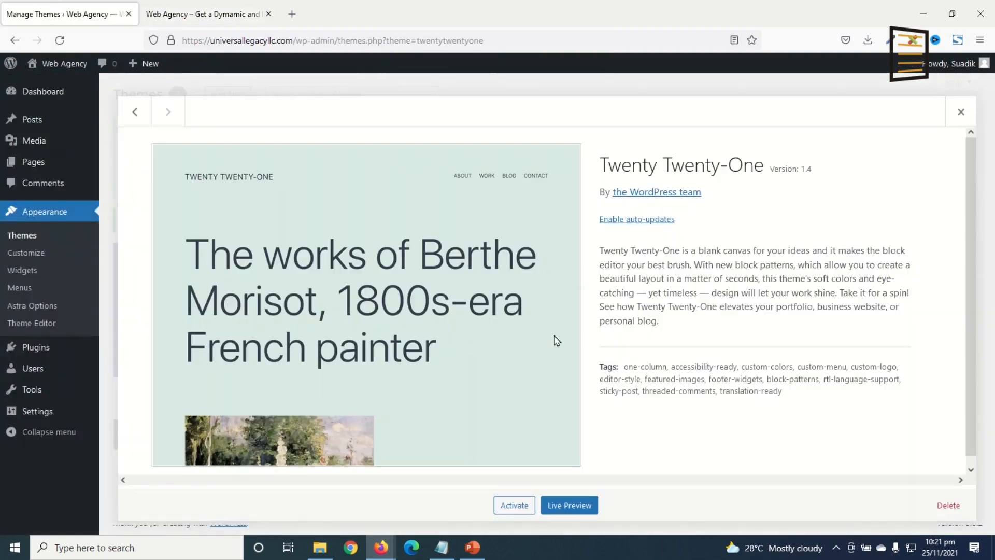
{"action": "left_click", "coordinate": [948, 505]}
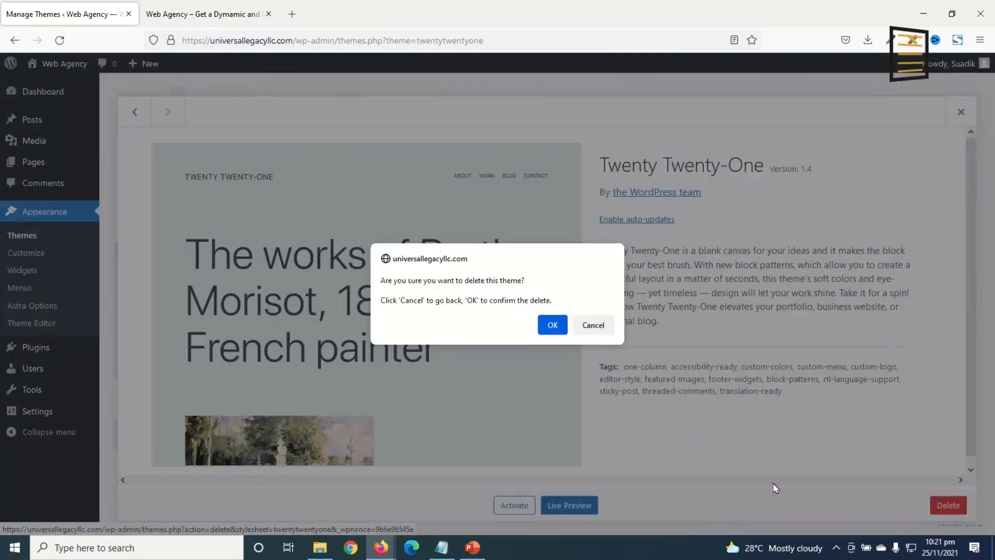
{"action": "left_click", "coordinate": [554, 327]}
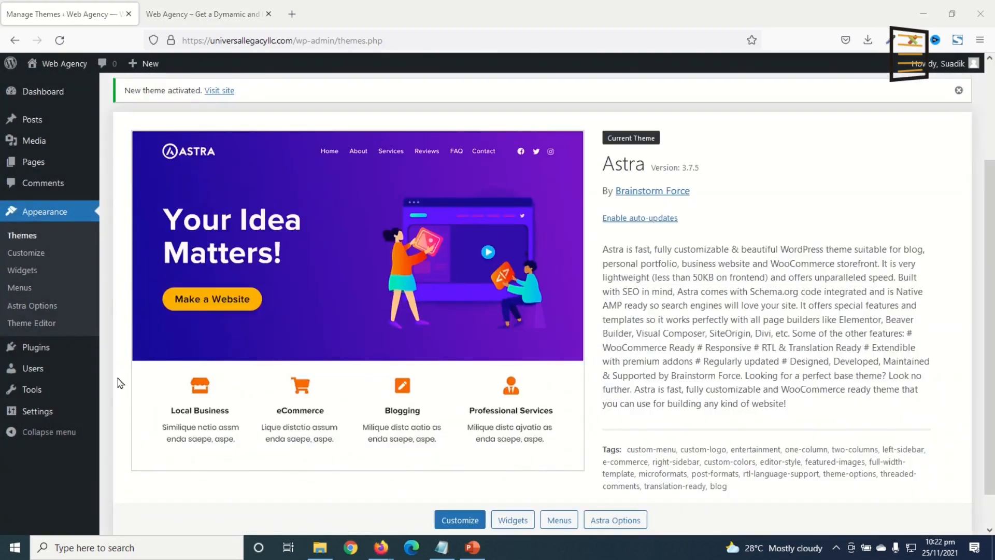
Search the plugin directory for "elementor" and install Elementor Website Builder and Essential Addons for Elementor.
{"action": "mouse_move", "coordinate": [73, 350]}
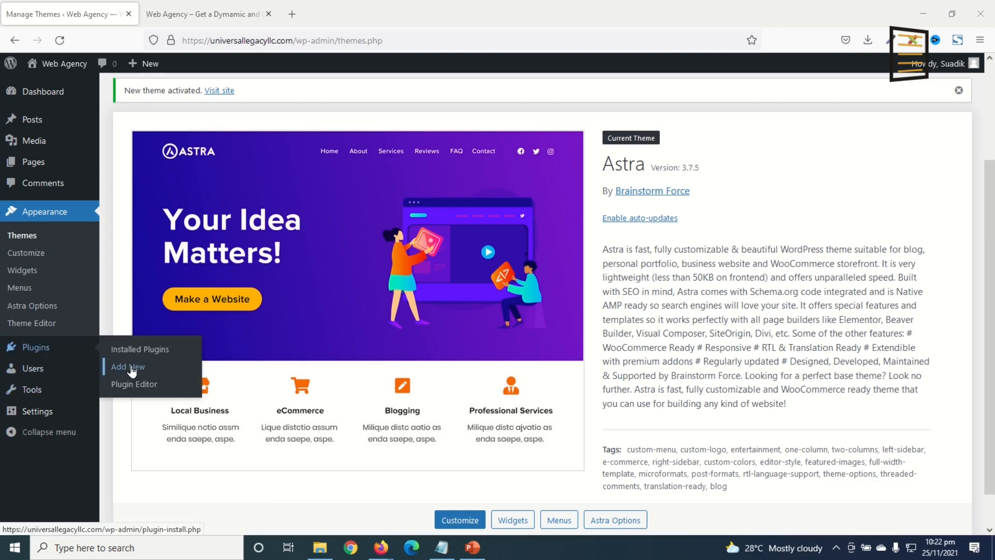
{"action": "left_click", "coordinate": [132, 369]}
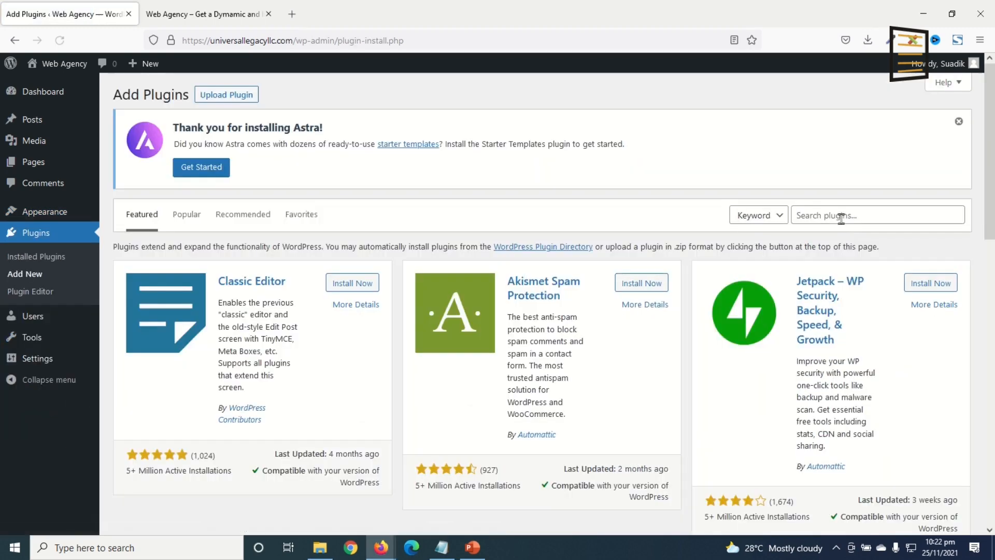
{"action": "left_click", "coordinate": [841, 217]}
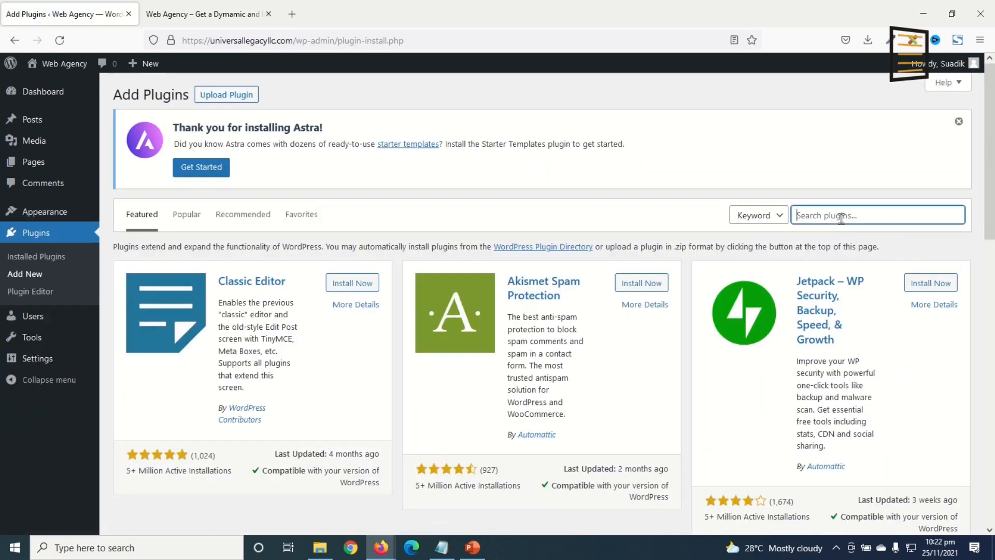
{"action": "type", "text": "elementor"}
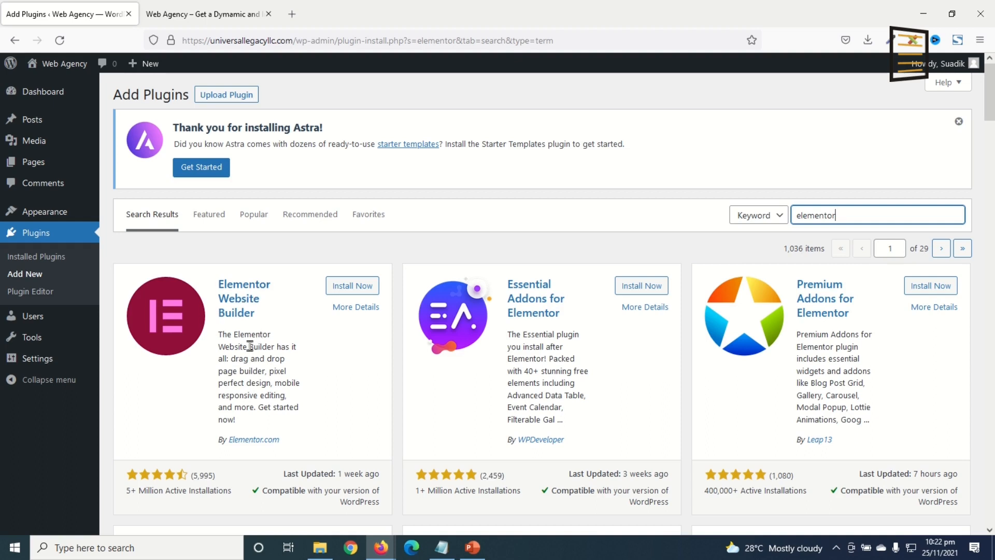
{"action": "left_click", "coordinate": [344, 286]}
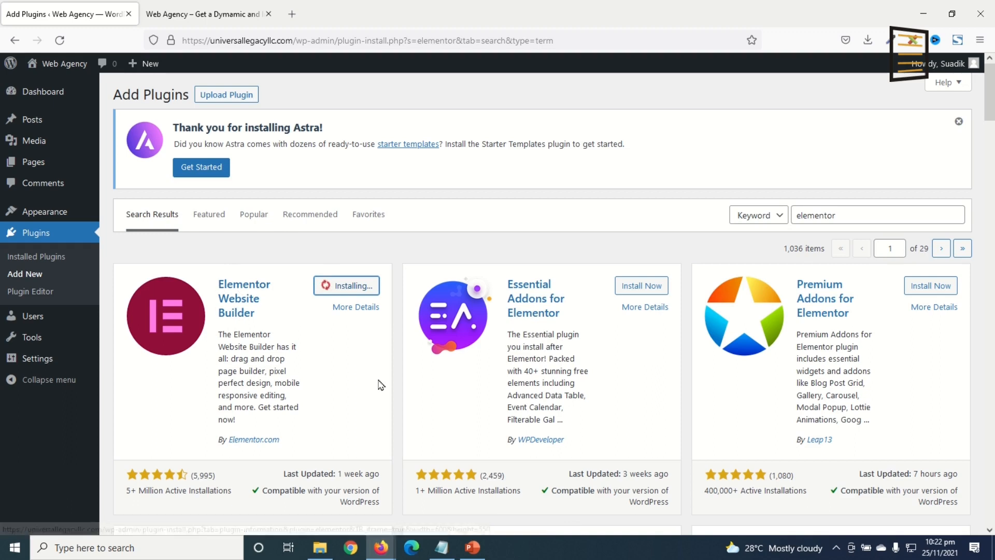
{"action": "left_click", "coordinate": [641, 286]}
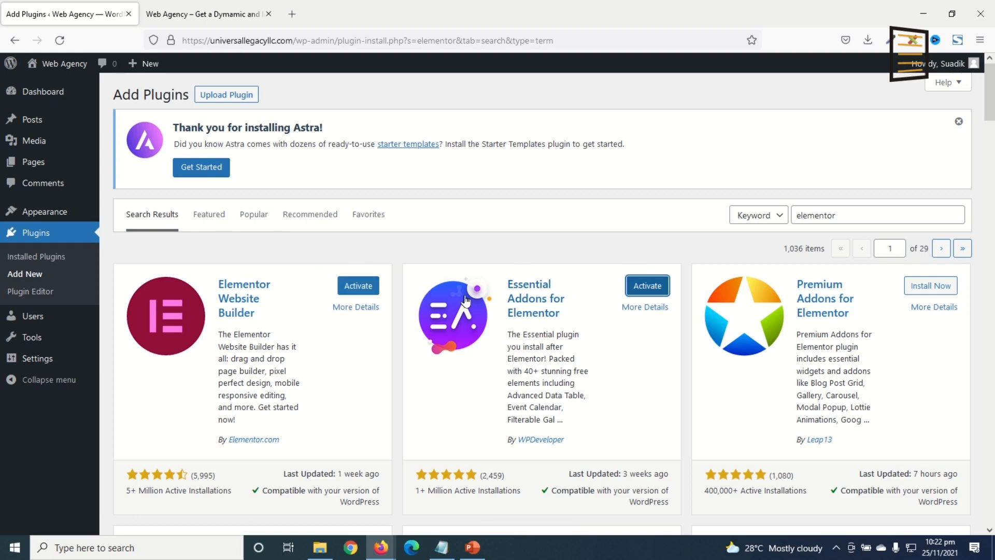
Search the plugin directory for "wpforms" and install the Contact Form by WPForms plugin.
{"action": "left_click_drag", "start_coordinate": [866, 213], "coordinate": [665, 206]}
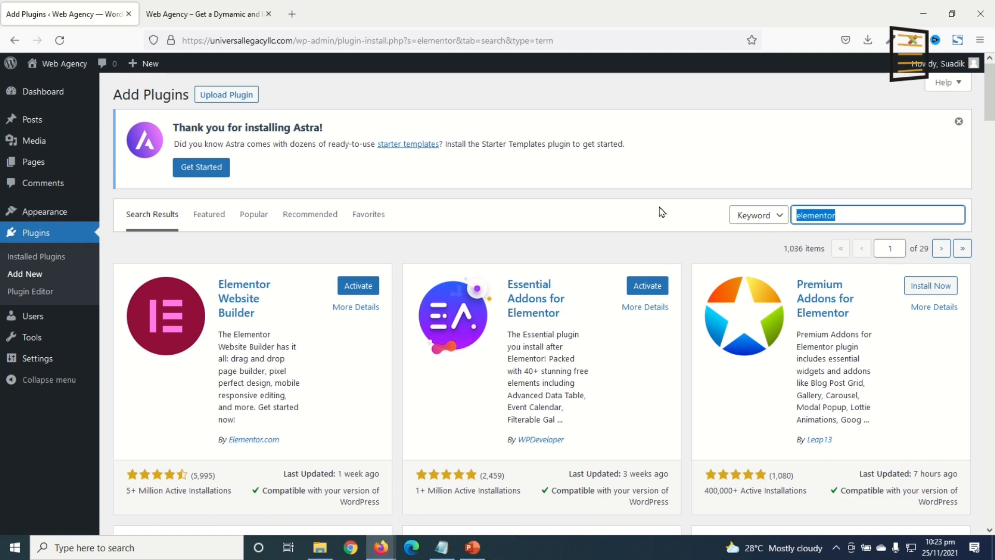
{"action": "type", "text": "wf"}
{"action": "key", "text": "BackSpace"}
{"action": "type", "text": "pforms"}
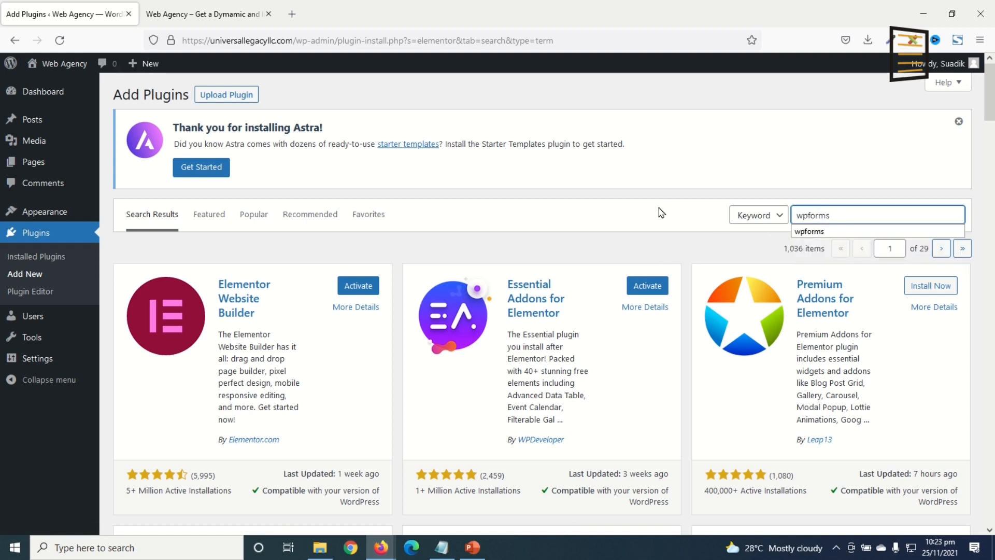
{"action": "key", "text": "Return"}
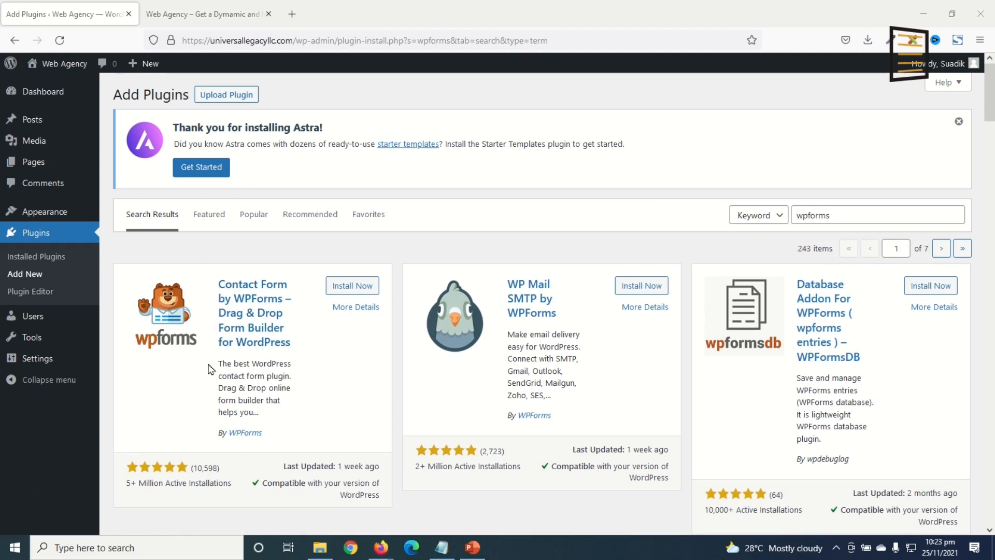
{"action": "left_click", "coordinate": [353, 286]}
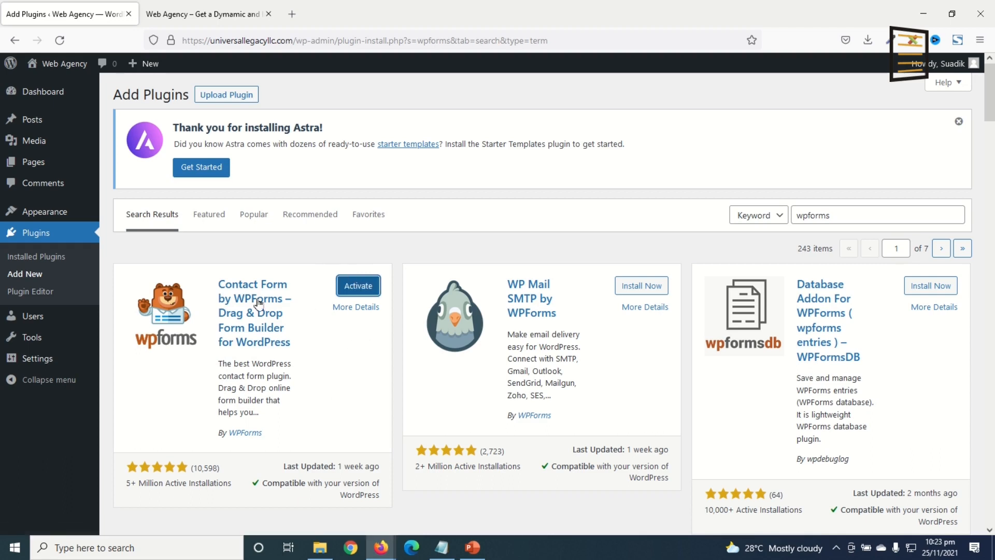
Activate Elementor, Essential Addons for Elementor and WPForms Lite with a single bulk action on the installed plugins.
{"action": "left_click", "coordinate": [58, 261]}
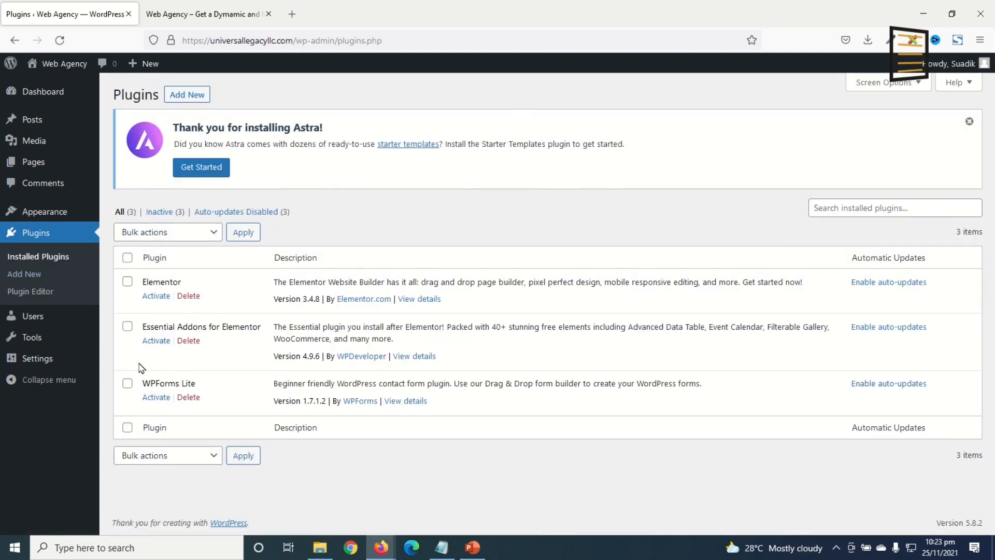
{"action": "left_click", "coordinate": [127, 258]}
{"action": "left_click", "coordinate": [160, 240]}
{"action": "left_click", "coordinate": [157, 272]}
{"action": "left_click", "coordinate": [243, 236]}
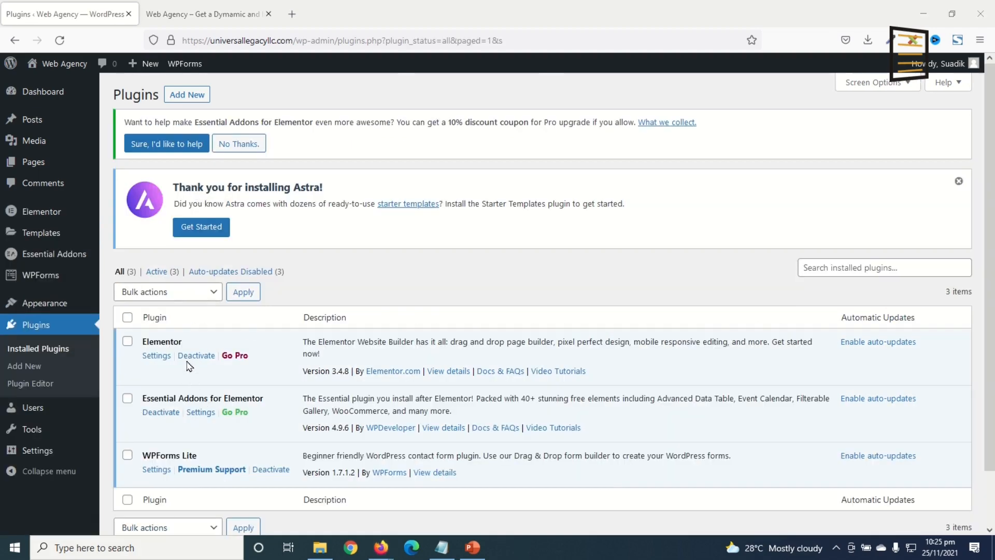
Hide the WPForms and Elementor Overview boxes on the dashboard and dismiss the Essential Addons and Astra notices.
{"action": "left_click", "coordinate": [41, 95]}
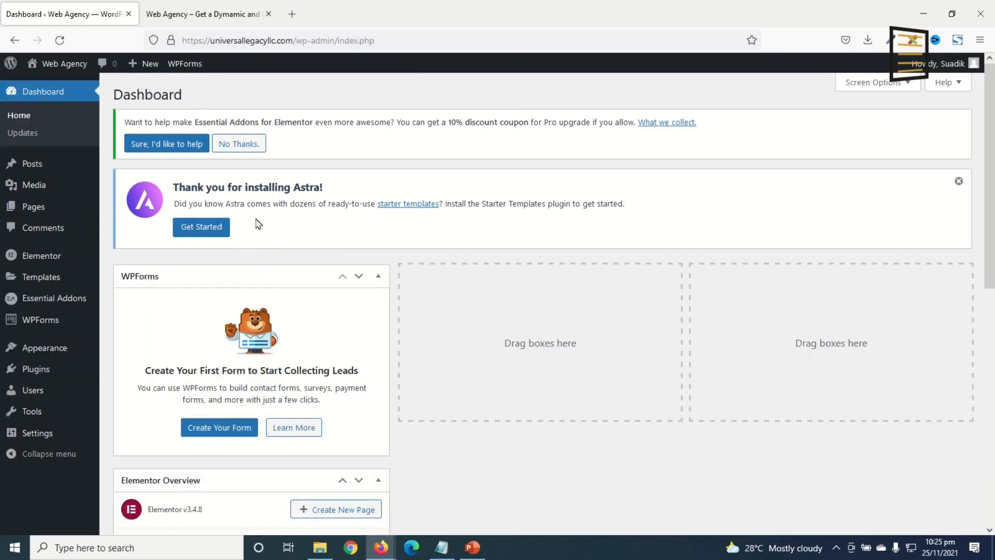
{"action": "scroll", "coordinate": [259, 224], "scroll_direction": "down", "scroll_amount": 8}
{"action": "scroll", "coordinate": [256, 239], "scroll_direction": "up", "scroll_amount": 8}
{"action": "left_click", "coordinate": [870, 83]}
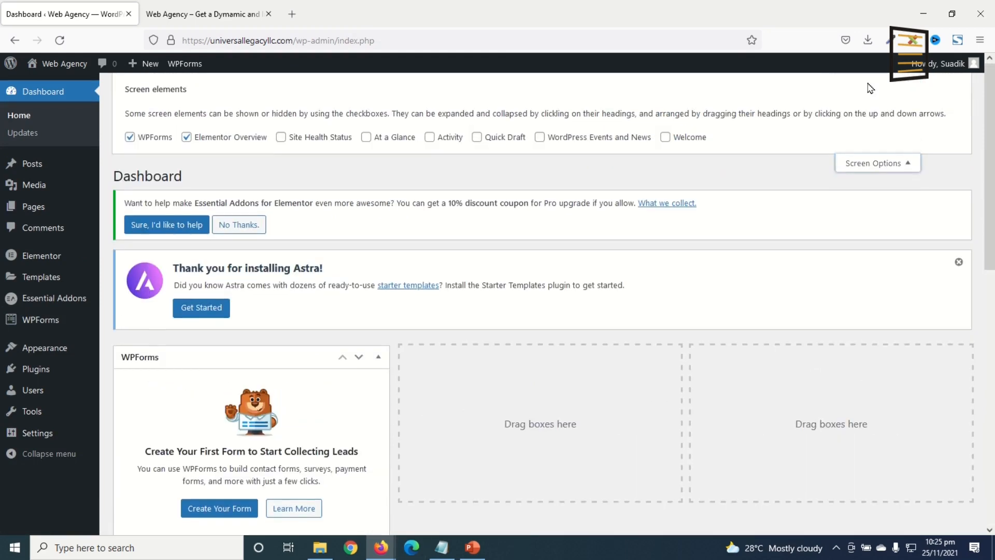
{"action": "left_click", "coordinate": [193, 137]}
{"action": "left_click", "coordinate": [138, 138]}
{"action": "left_click", "coordinate": [843, 172]}
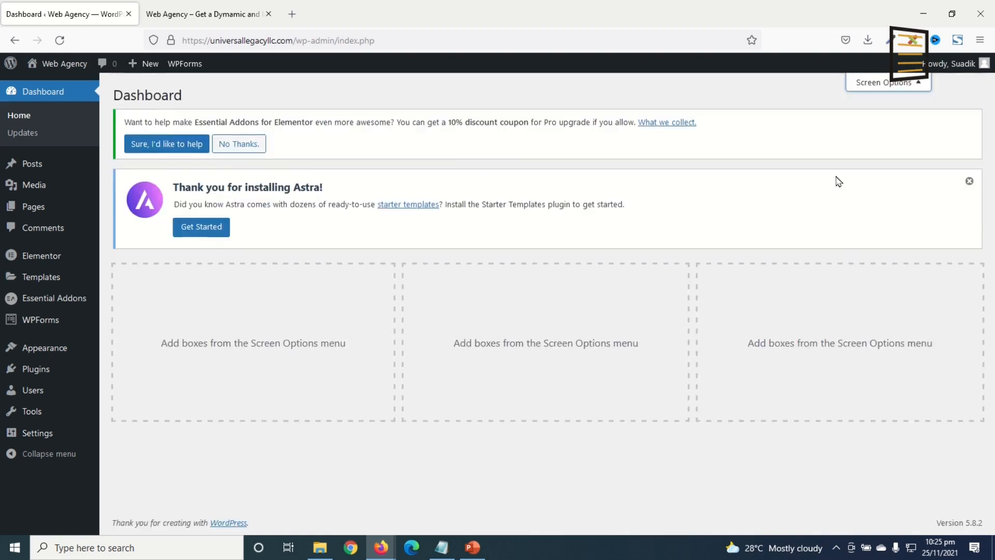
{"action": "left_click", "coordinate": [251, 153]}
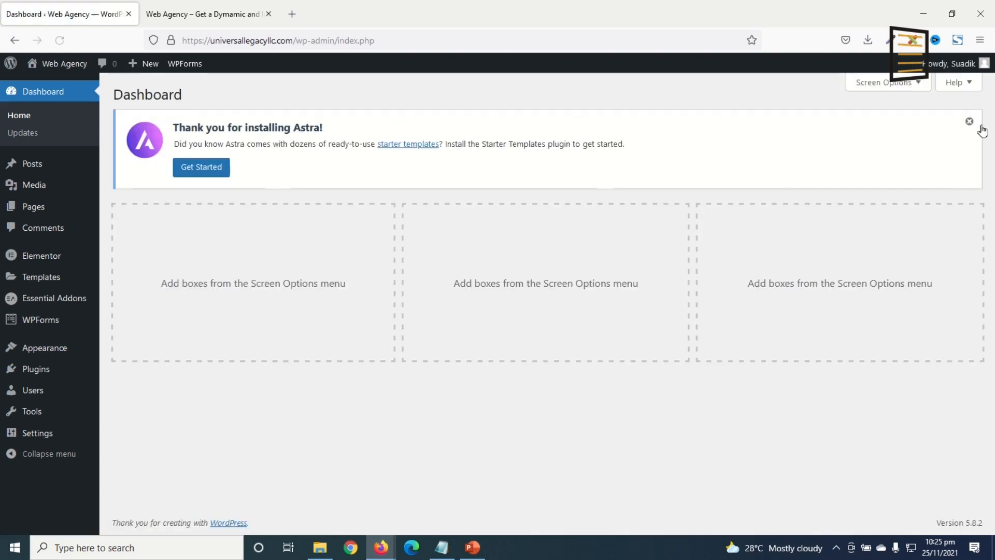
{"action": "left_click", "coordinate": [976, 127]}
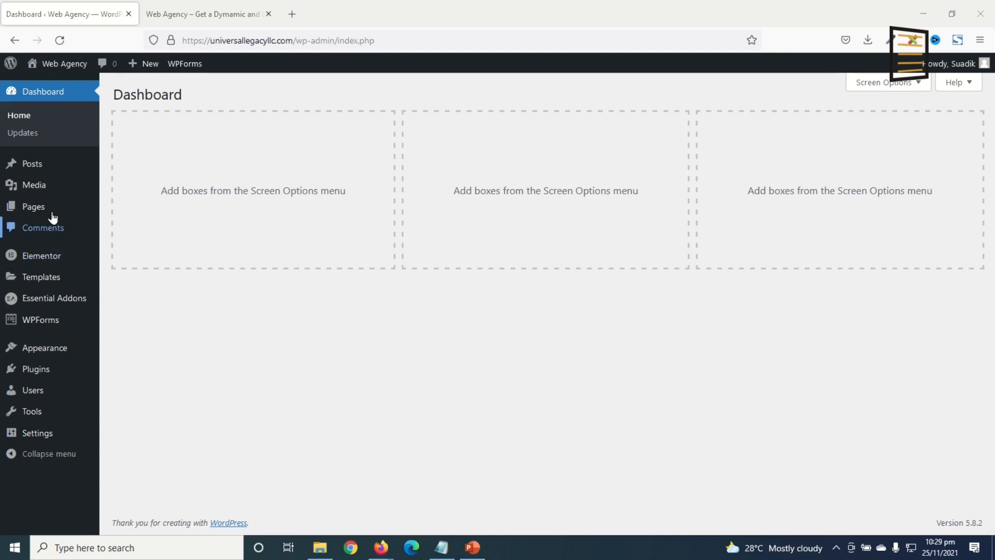
{"action": "mouse_move", "coordinate": [15, 207]}
{"action": "mouse_move", "coordinate": [92, 356]}
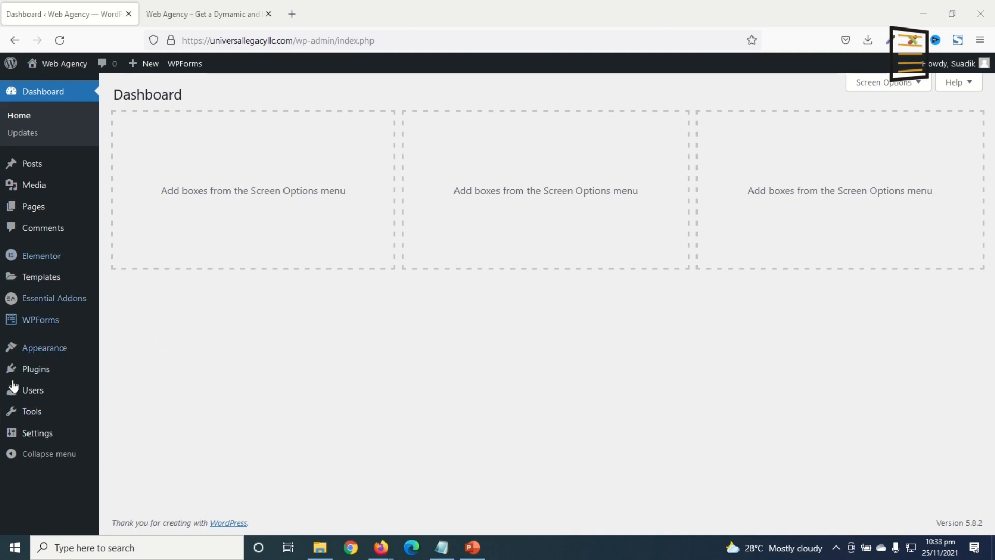
{"action": "mouse_move", "coordinate": [40, 348]}
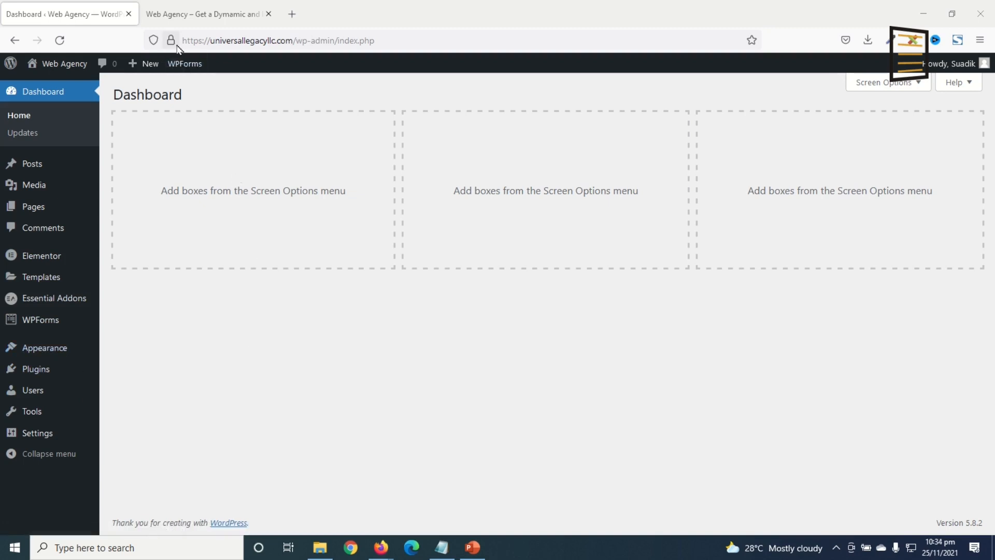
In the site customizer, create a new menu named Main Menu and assign it to the Primary Menu location.
{"action": "left_click", "coordinate": [173, 14]}
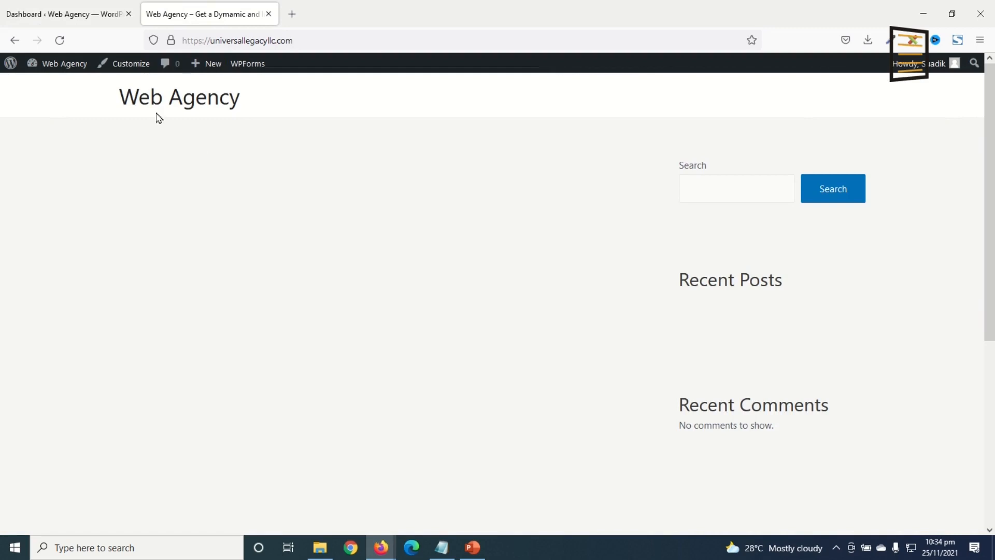
{"action": "left_click", "coordinate": [124, 63]}
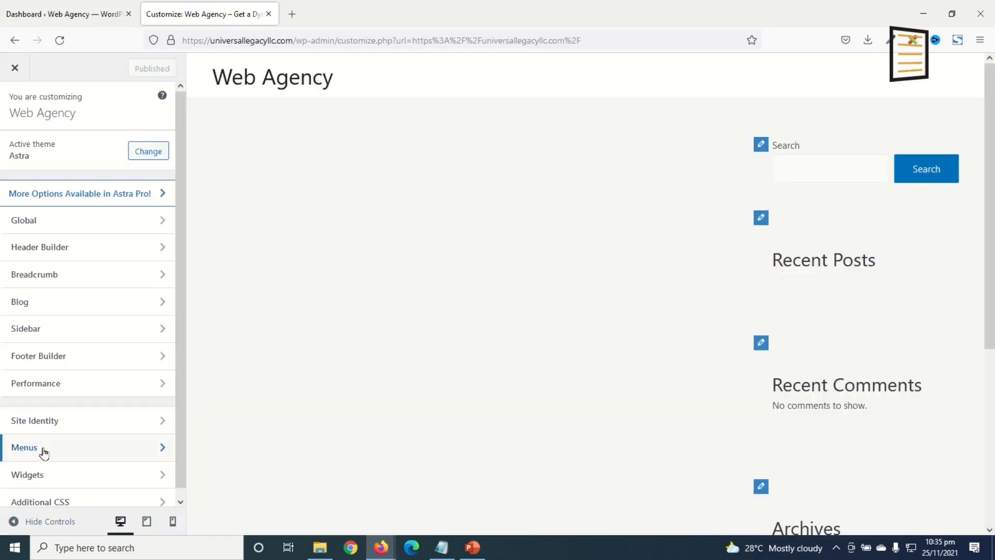
{"action": "left_click", "coordinate": [44, 453]}
{"action": "left_click", "coordinate": [139, 279]}
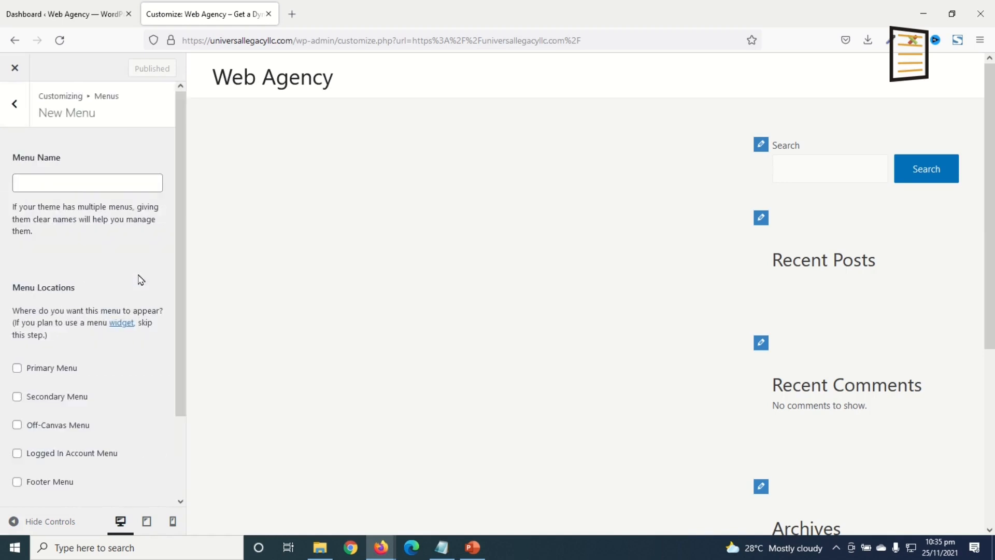
{"action": "left_click", "coordinate": [82, 184]}
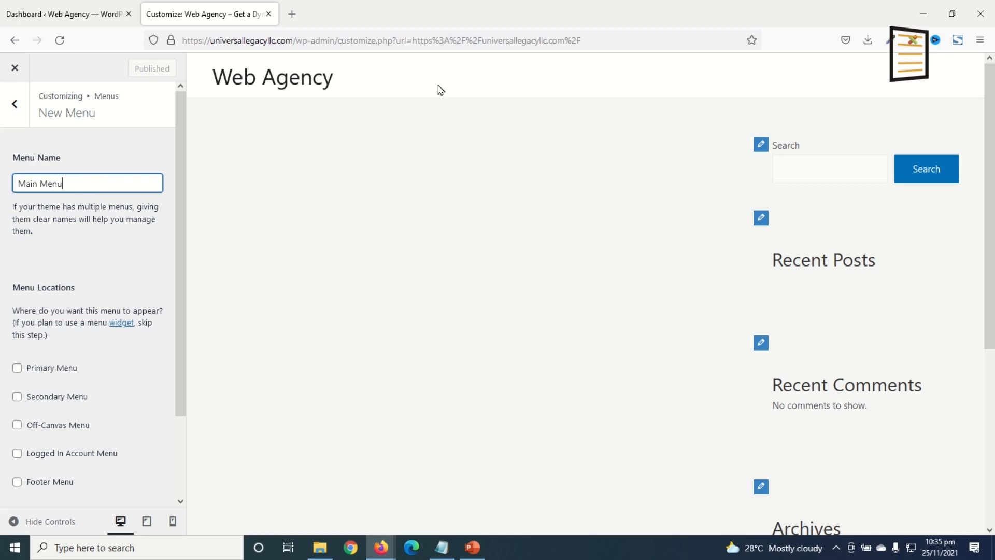
{"action": "left_click", "coordinate": [55, 371]}
{"action": "scroll", "coordinate": [106, 329], "scroll_direction": "down", "scroll_amount": 2}
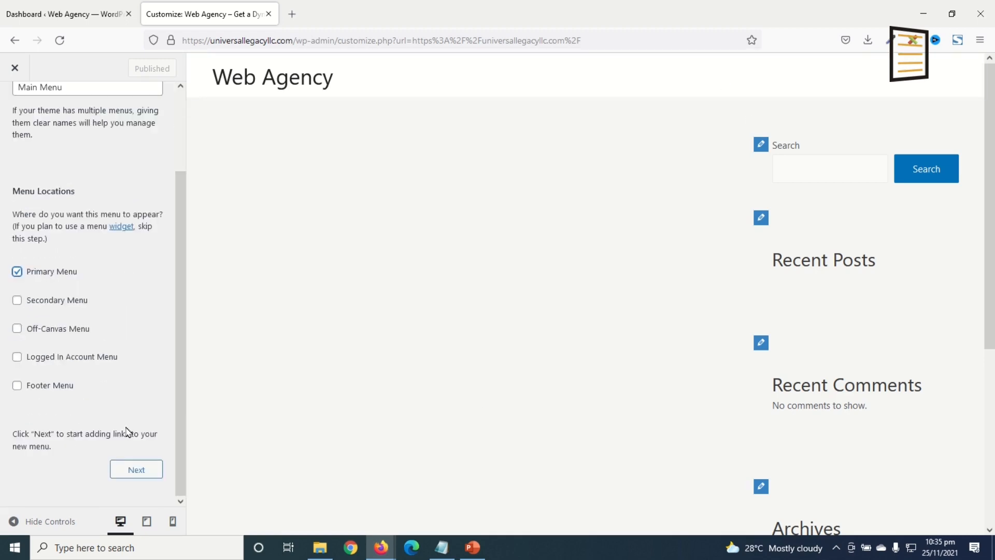
{"action": "left_click", "coordinate": [136, 471]}
Create new pages Home, About Us and Services as items of Main Menu.
{"action": "left_click", "coordinate": [114, 285]}
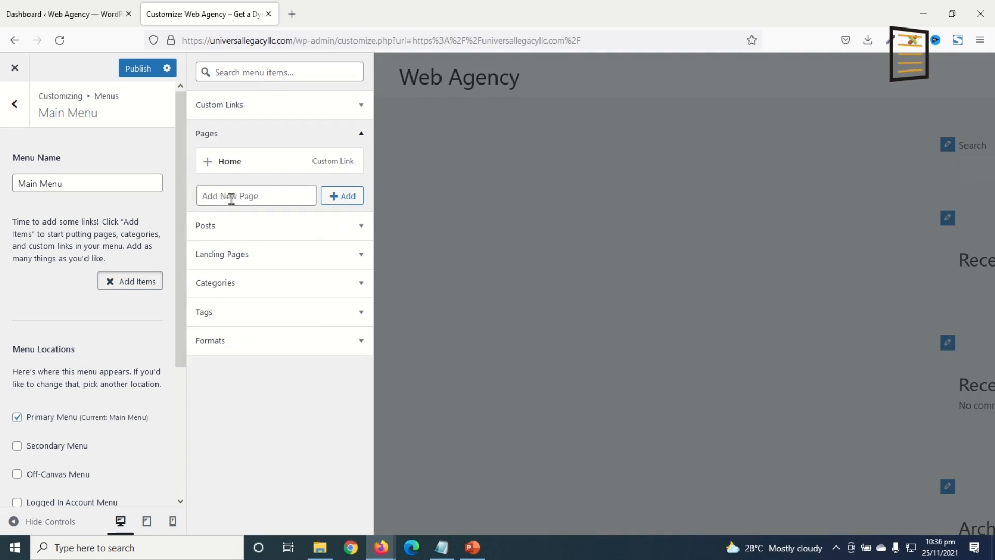
{"action": "left_click", "coordinate": [230, 196]}
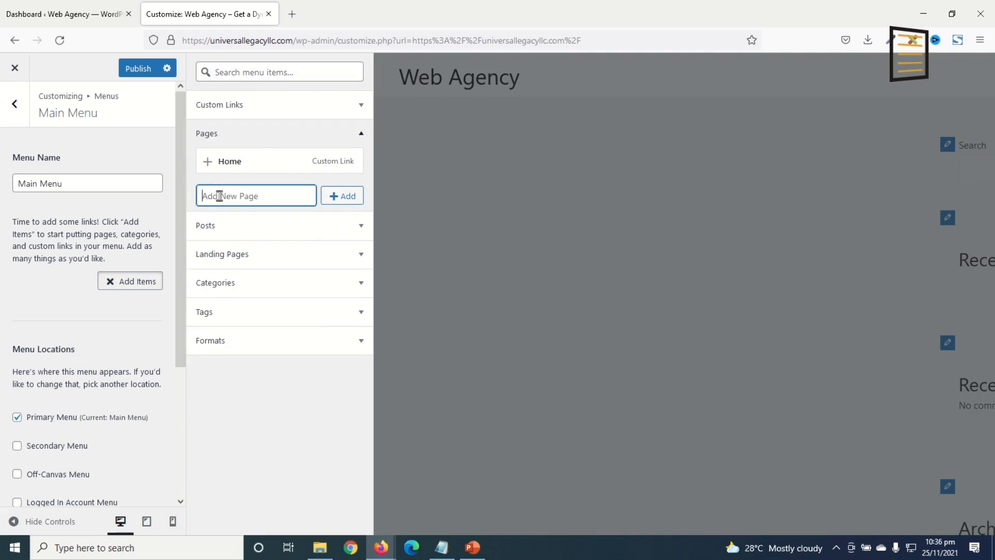
{"action": "type", "text": "Home"}
{"action": "key", "text": "Return"}
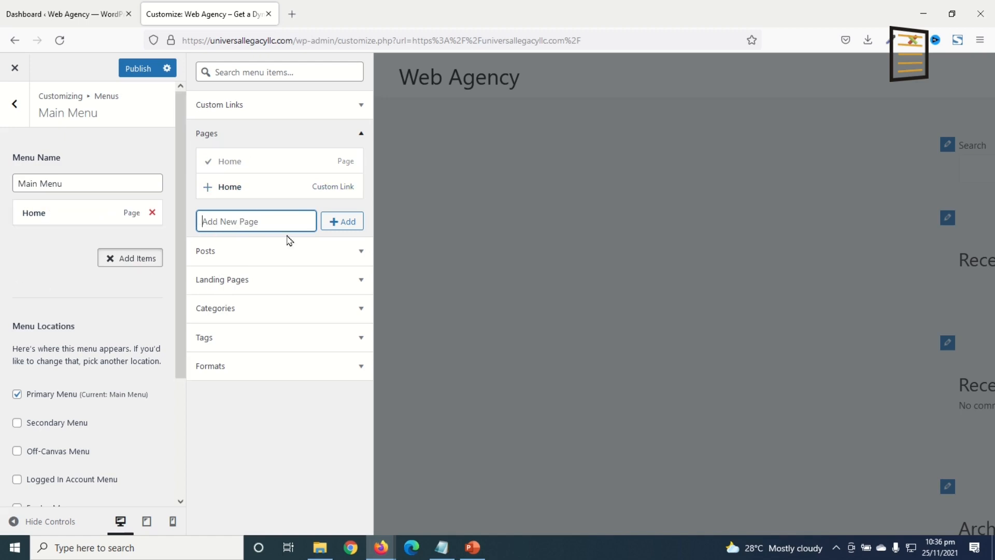
{"action": "type", "text": "About Us"}
{"action": "key", "text": "Return"}
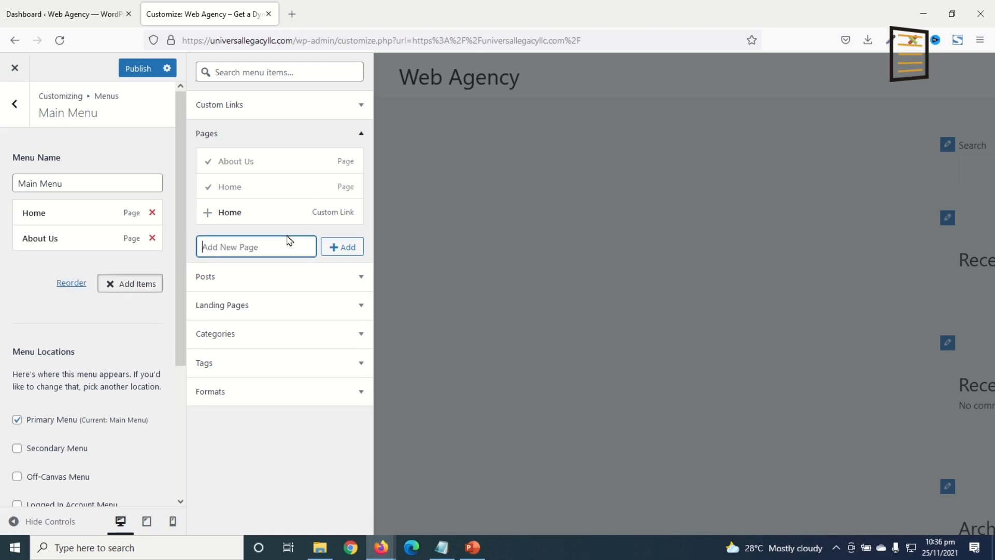
{"action": "type", "text": "Services"}
{"action": "key", "text": "Return"}
Create new pages Pricing, Blog and Contact as further Main Menu items and finish adding items.
{"action": "type", "text": "Pricing"}
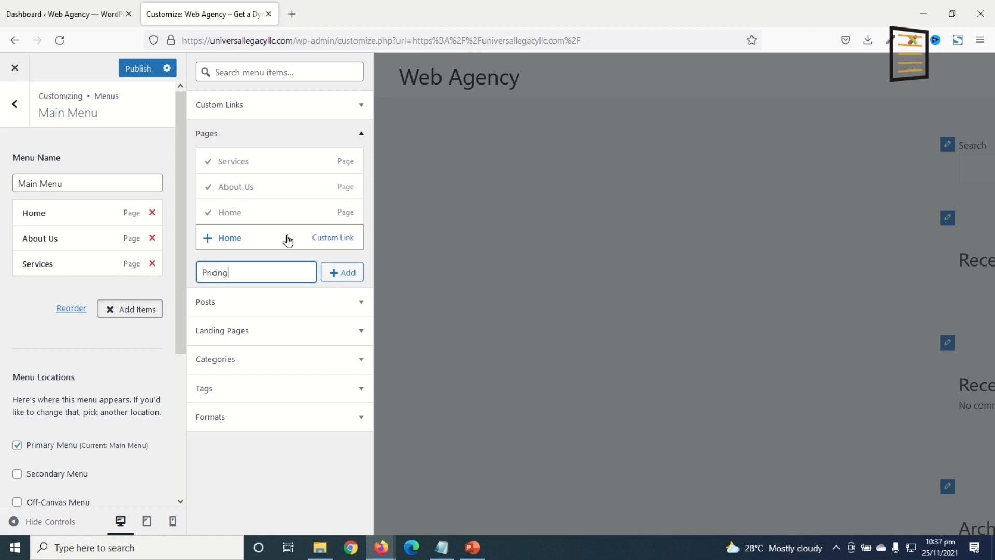
{"action": "key", "text": "Return"}
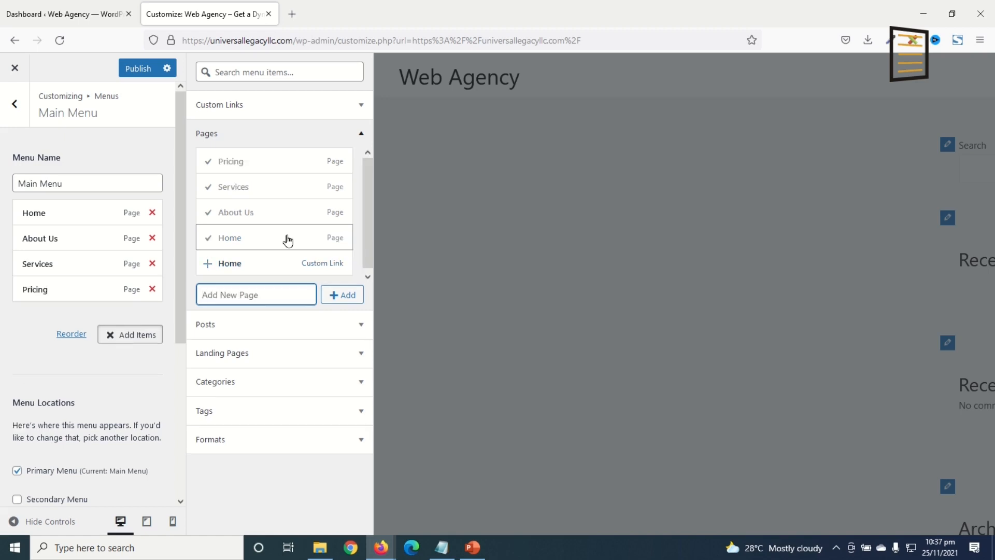
{"action": "type", "text": "Blog"}
{"action": "key", "text": "Return"}
{"action": "type", "text": "Co"}
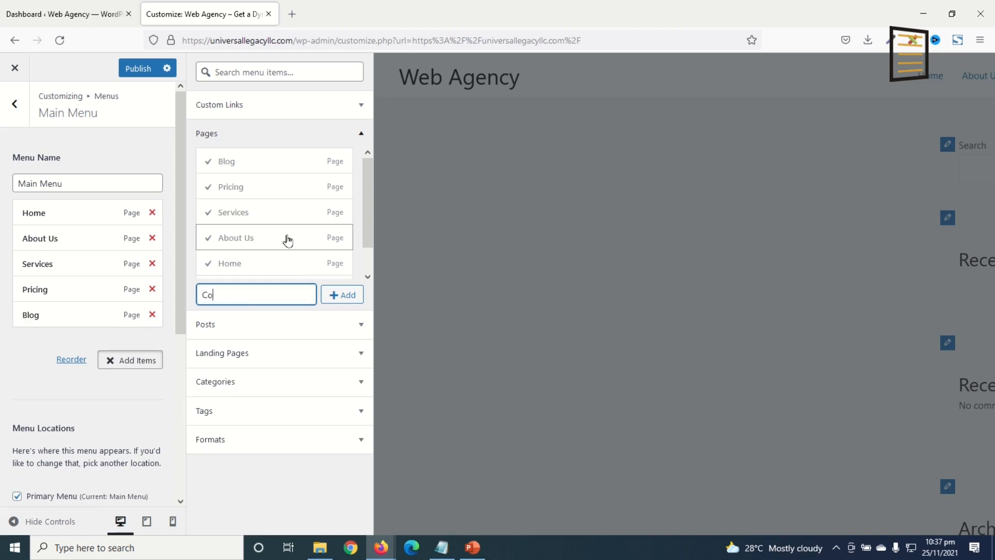
{"action": "type", "text": "ntact"}
{"action": "key", "text": "Return"}
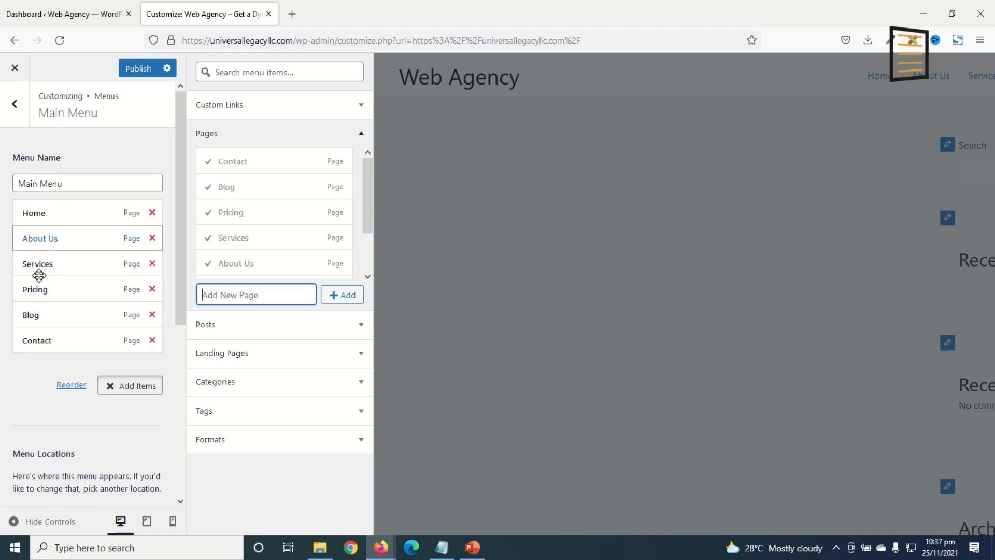
{"action": "left_click", "coordinate": [34, 359]}
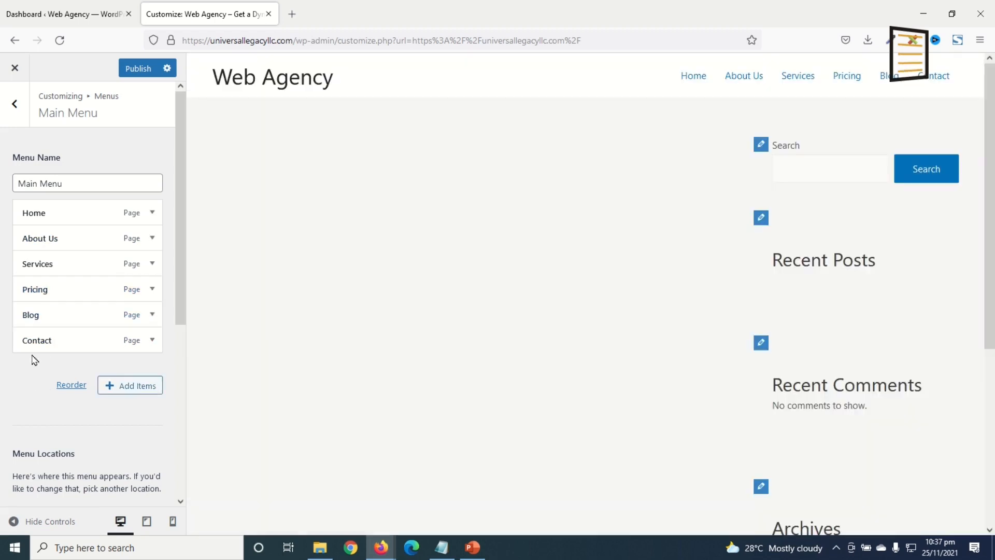
Move Blog below Contact in Main Menu, publish the changes and leave the customizer.
{"action": "left_click_drag", "start_coordinate": [42, 313], "coordinate": [3, 409]}
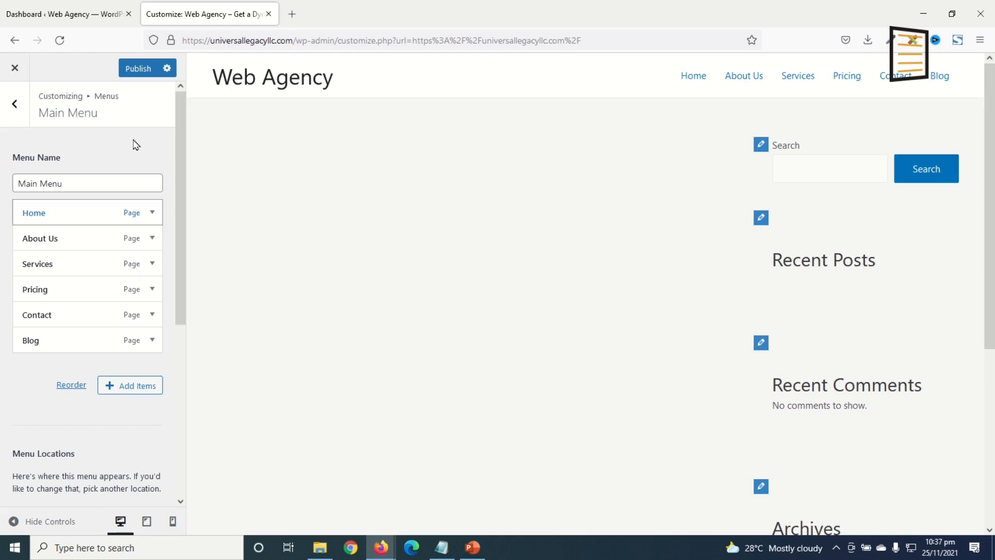
{"action": "left_click", "coordinate": [127, 69]}
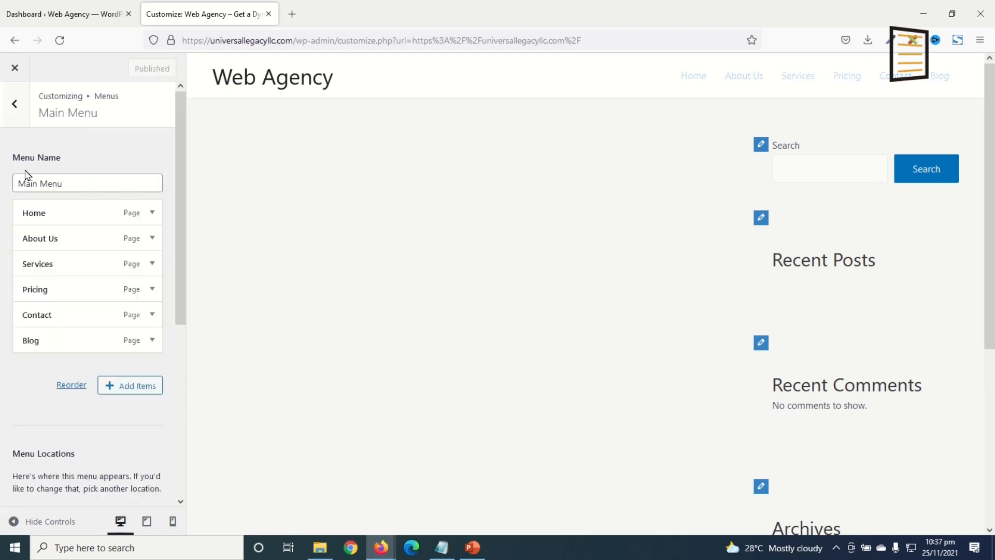
{"action": "left_click", "coordinate": [15, 68]}
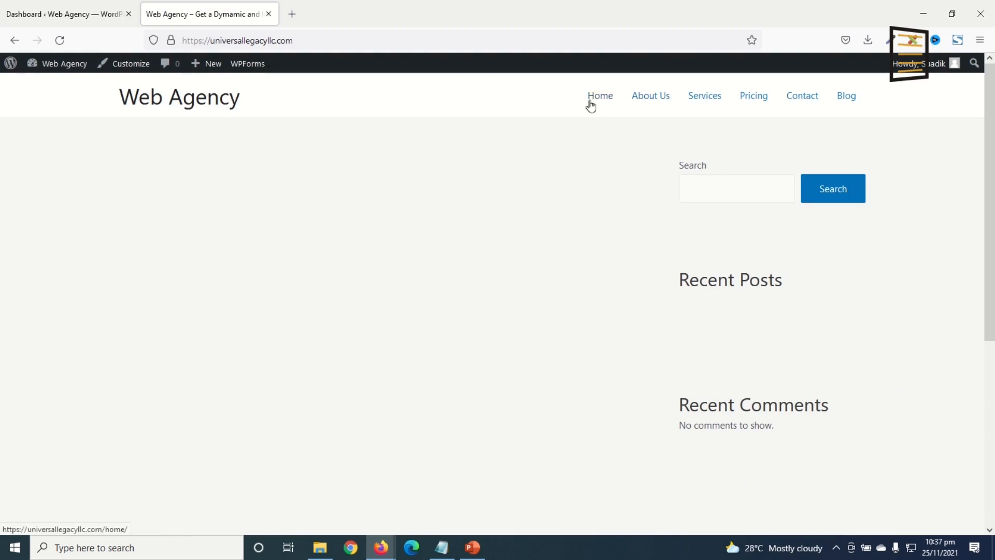
Check the Home, About Us, Services and Pricing pages on the live site, and view the dashboard's list of all pages.
{"action": "left_click", "coordinate": [573, 106]}
{"action": "key", "text": "Tab"}
{"action": "key", "text": "Return"}
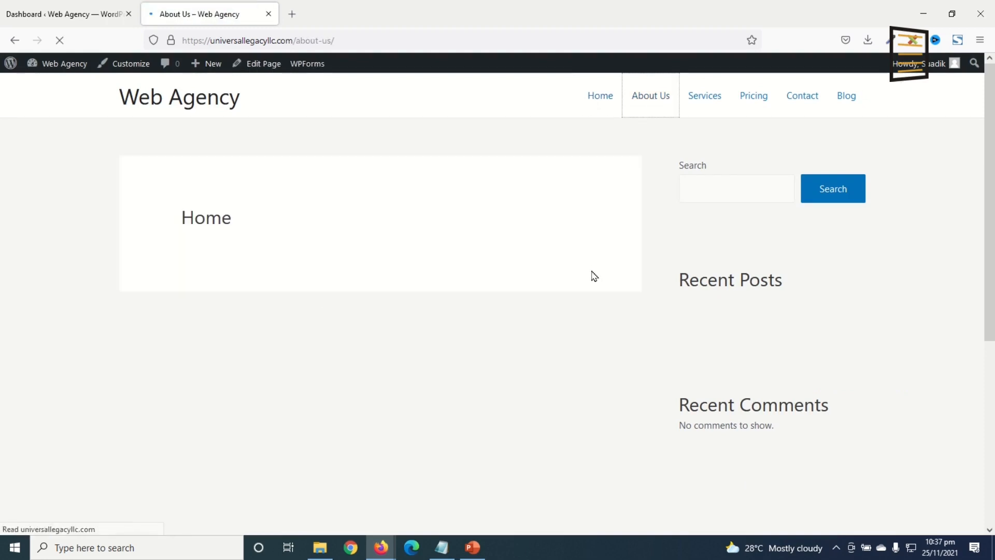
{"action": "left_click", "coordinate": [692, 99]}
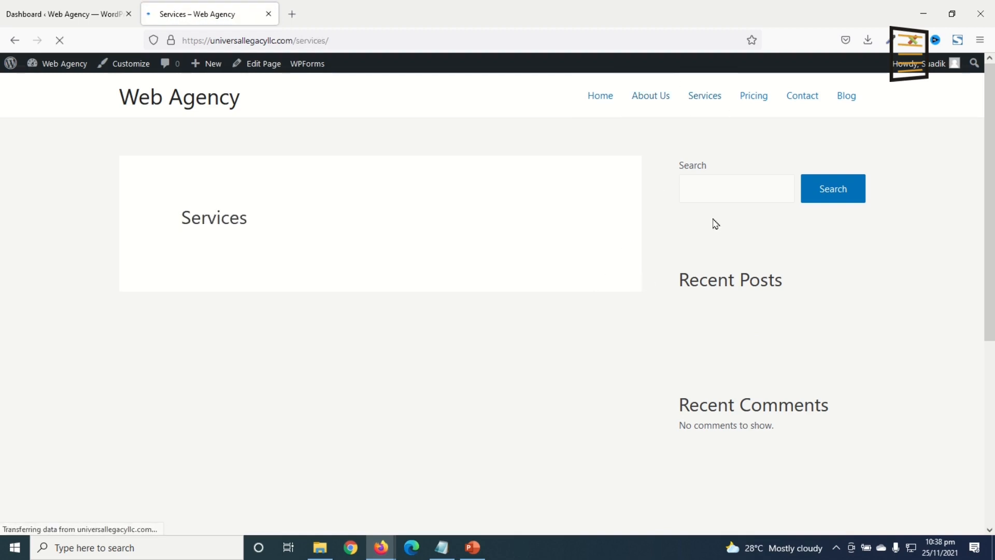
{"action": "left_click", "coordinate": [751, 98]}
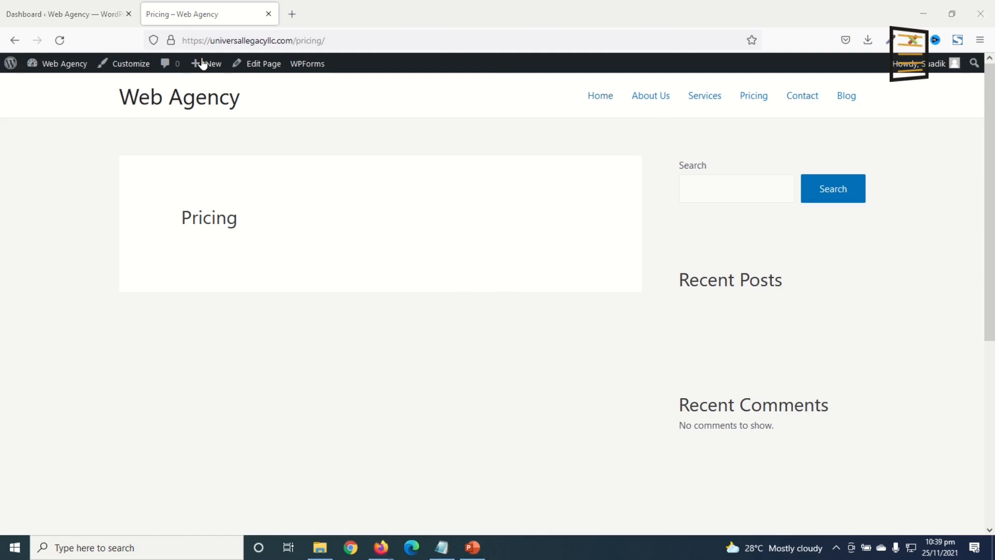
{"action": "left_click", "coordinate": [66, 16]}
{"action": "left_click", "coordinate": [34, 207]}
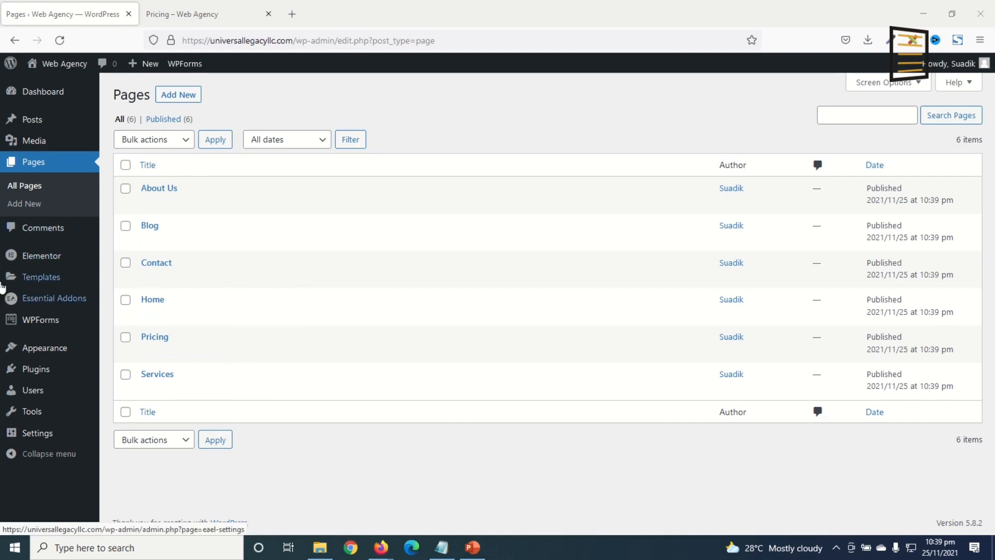
Start a new post, dismiss the block editor welcome guide and turn off fullscreen mode.
{"action": "mouse_move", "coordinate": [34, 127]}
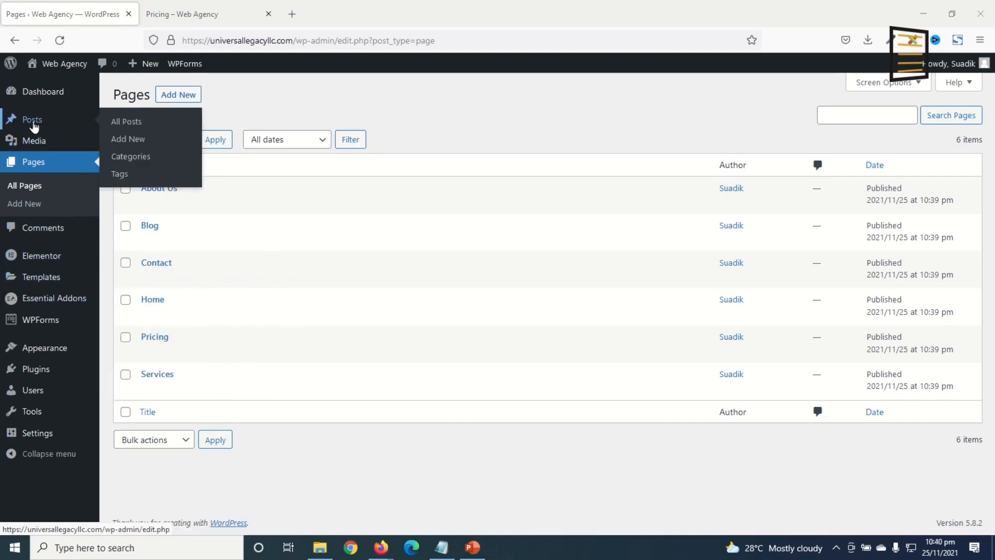
{"action": "left_click", "coordinate": [127, 140]}
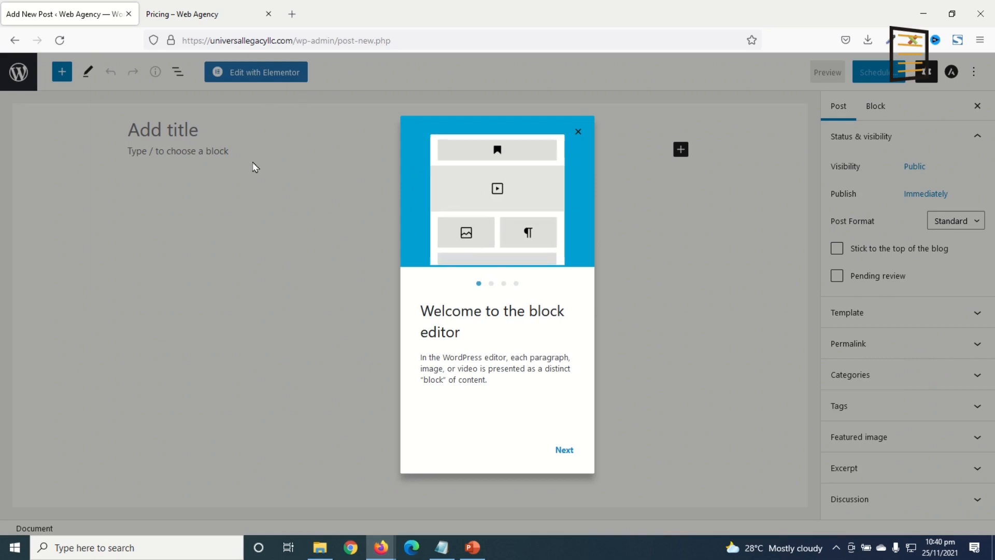
{"action": "left_click", "coordinate": [578, 132]}
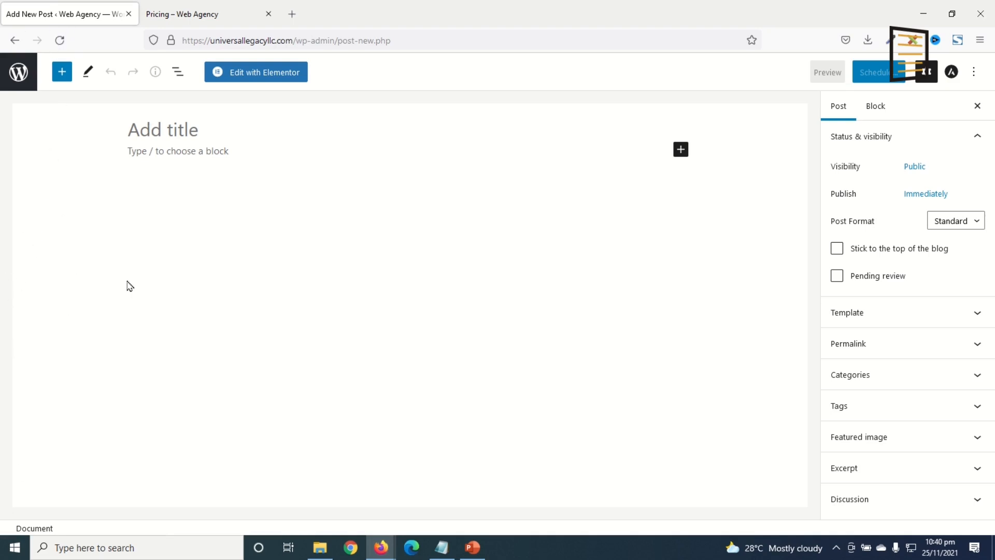
{"action": "left_click", "coordinate": [976, 74]}
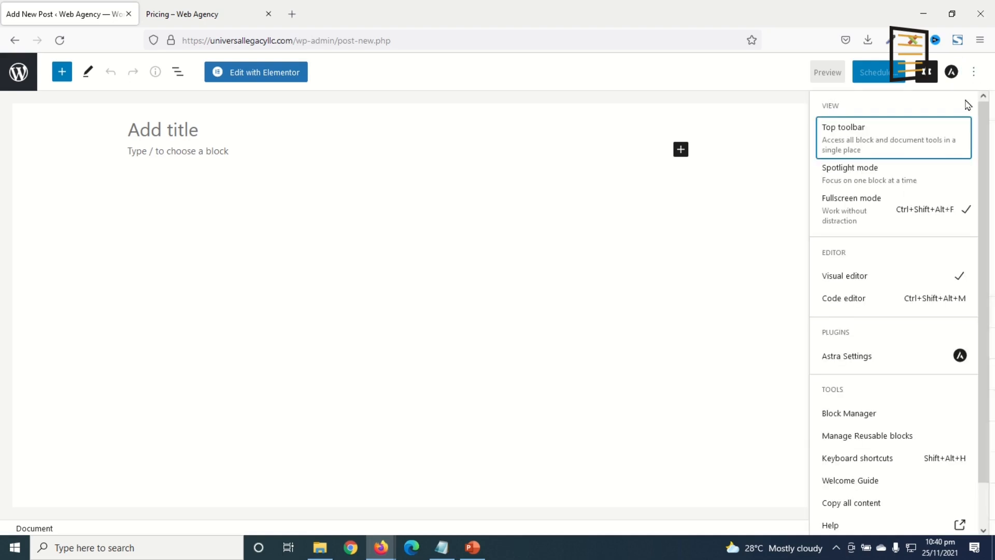
{"action": "left_click", "coordinate": [878, 209]}
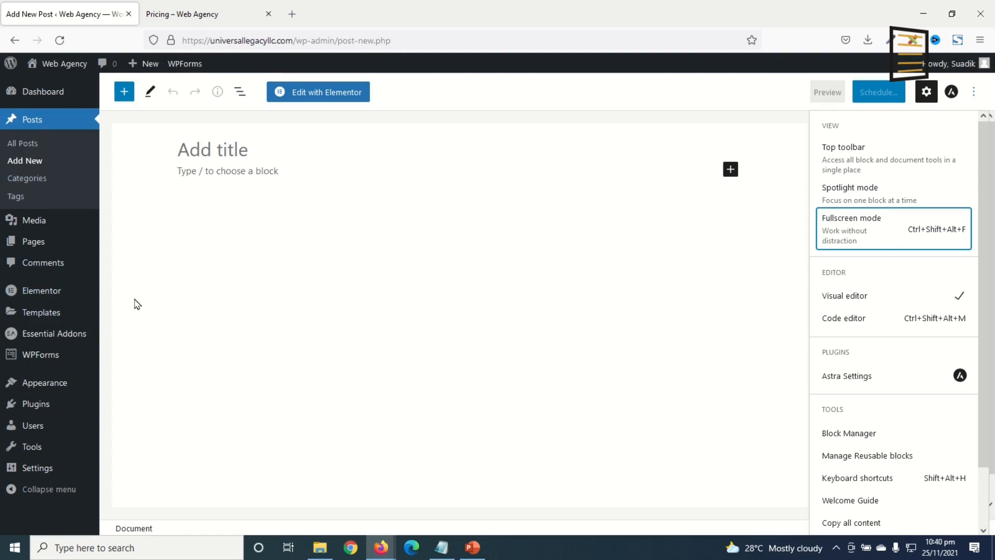
Title the post "How to Advertise a Product on WhatsApp" and paste the copied Lorem Ipsum article as its body.
{"action": "left_click", "coordinate": [223, 149]}
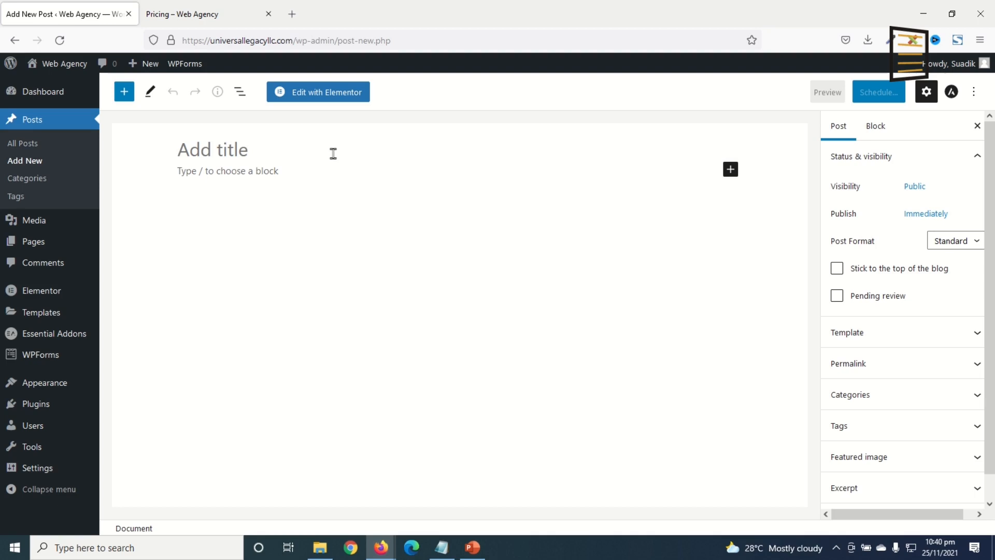
{"action": "type", "text": "How to Advertise a Product on WhatsApp"}
{"action": "left_click", "coordinate": [219, 174]}
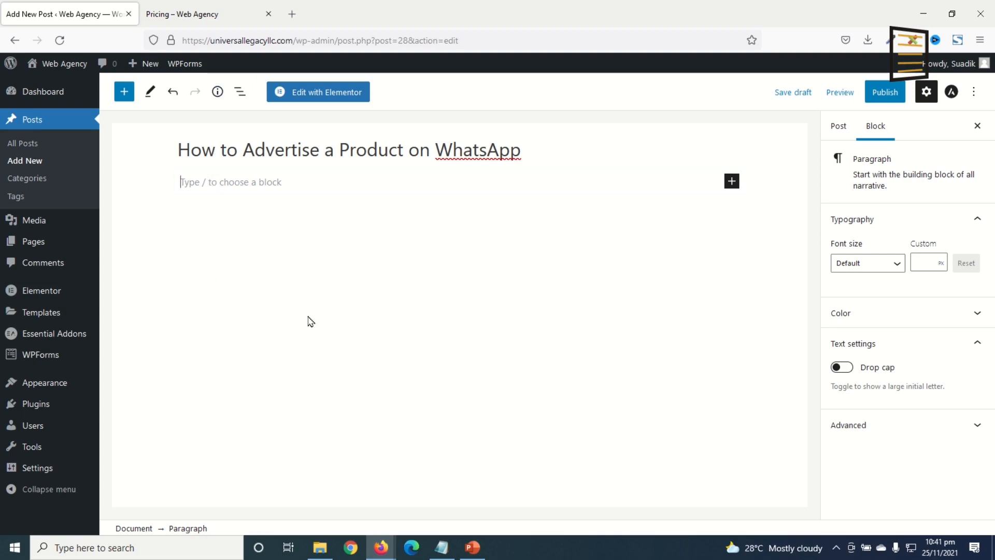
{"action": "key", "text": "ctrl+v"}
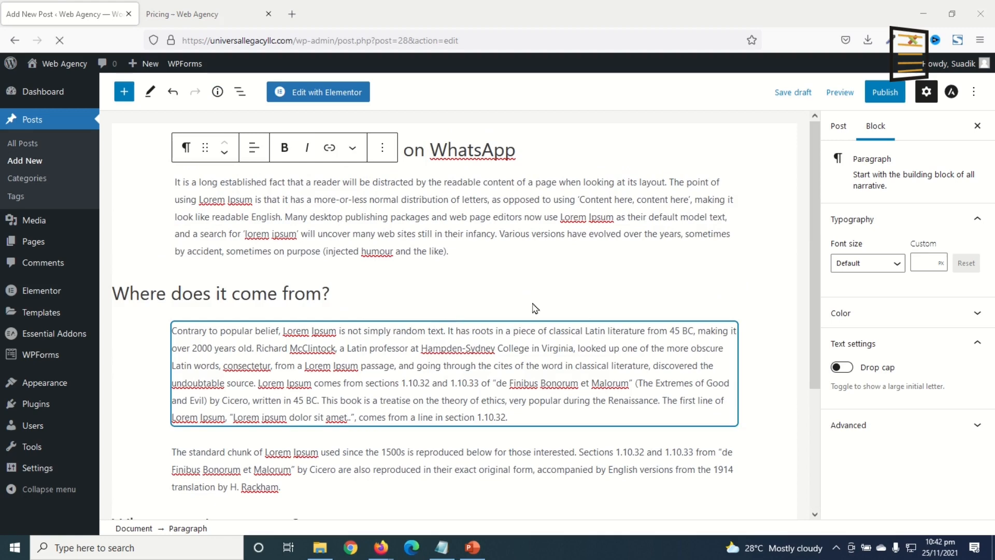
Upload digital-marketing-2.png and set it as the post's featured image.
{"action": "left_click", "coordinate": [838, 128]}
{"action": "scroll", "coordinate": [871, 259], "scroll_direction": "down", "scroll_amount": 1}
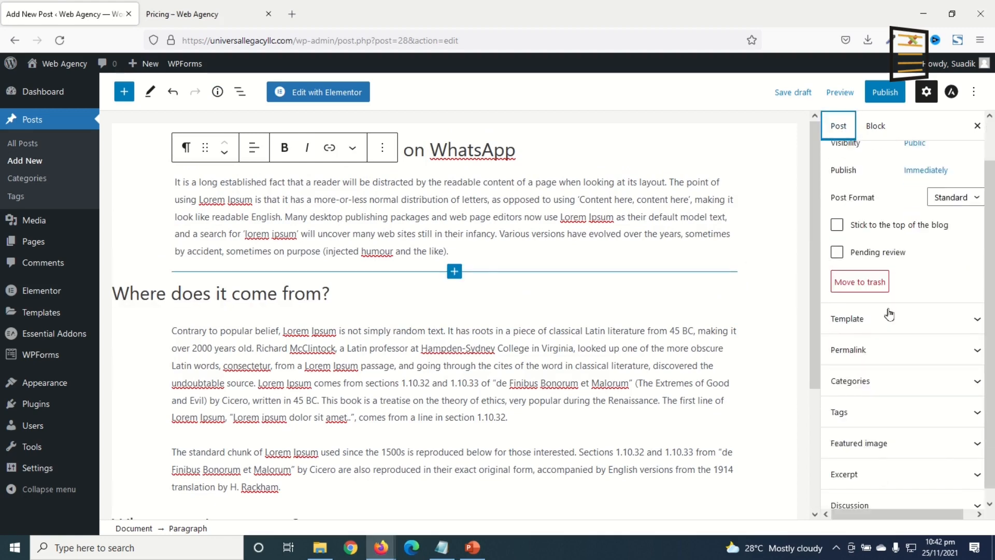
{"action": "left_click", "coordinate": [879, 433]}
{"action": "left_click", "coordinate": [887, 460]}
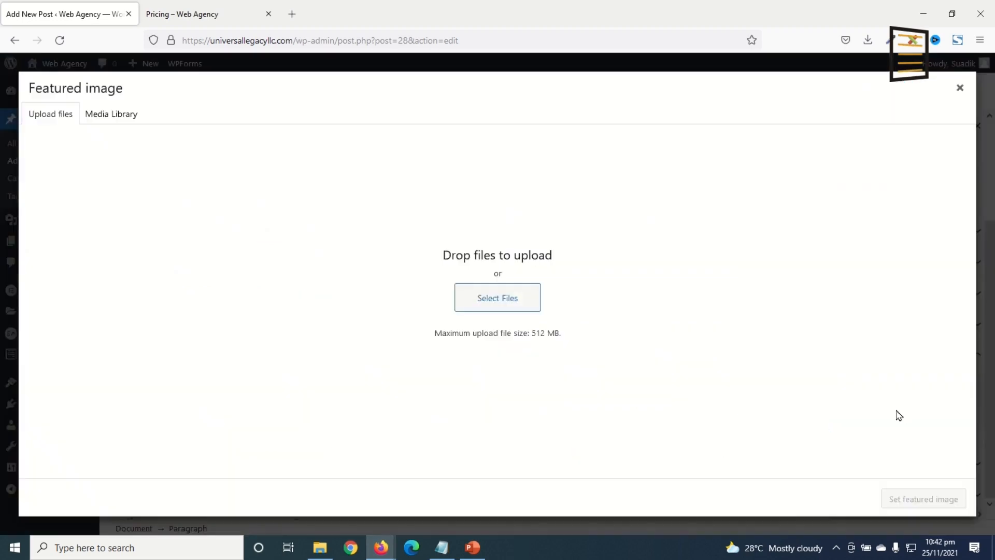
{"action": "left_click", "coordinate": [498, 298]}
{"action": "left_click", "coordinate": [365, 234]}
{"action": "left_click", "coordinate": [530, 399]}
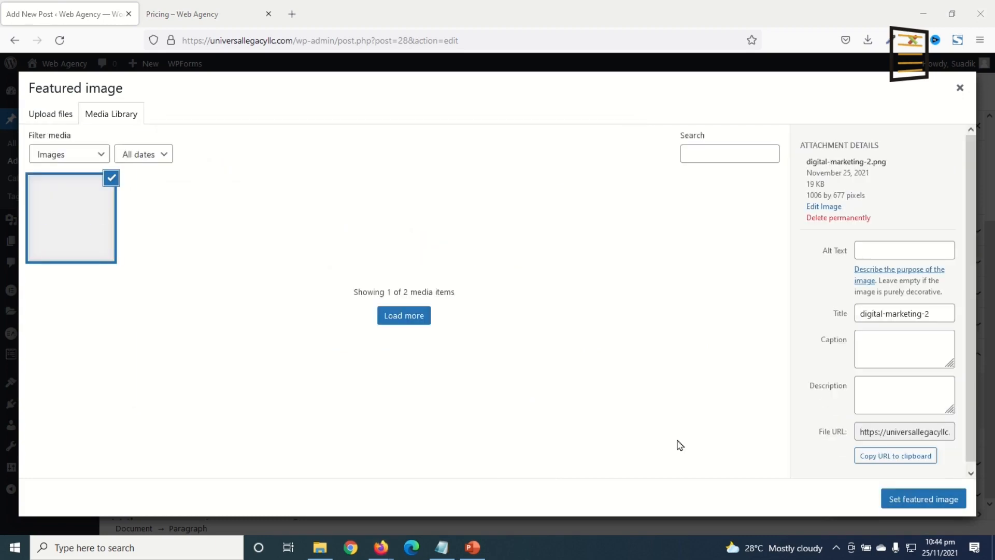
{"action": "left_click", "coordinate": [913, 506]}
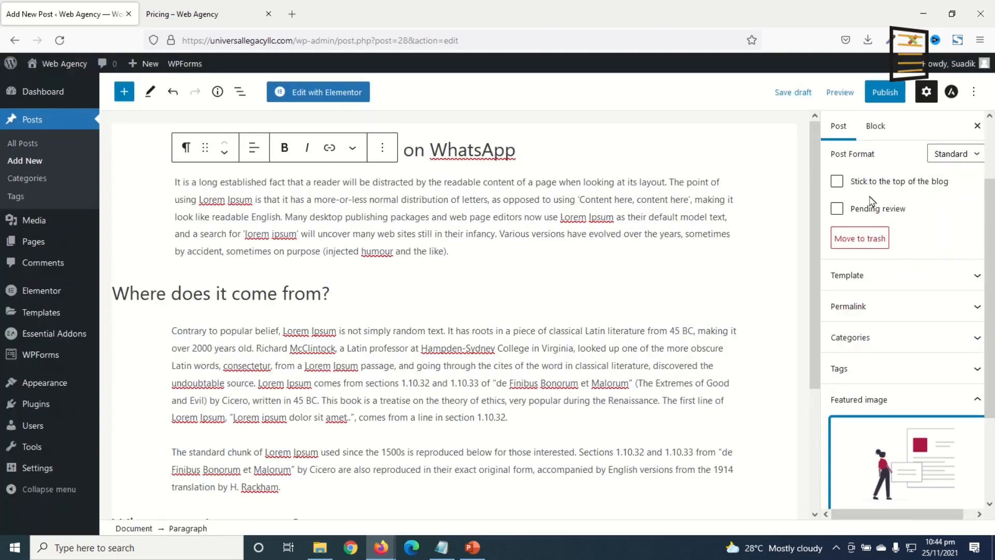
Publish the post about advertising a product on WhatsApp.
{"action": "left_click", "coordinate": [886, 94]}
{"action": "left_click", "coordinate": [883, 97]}
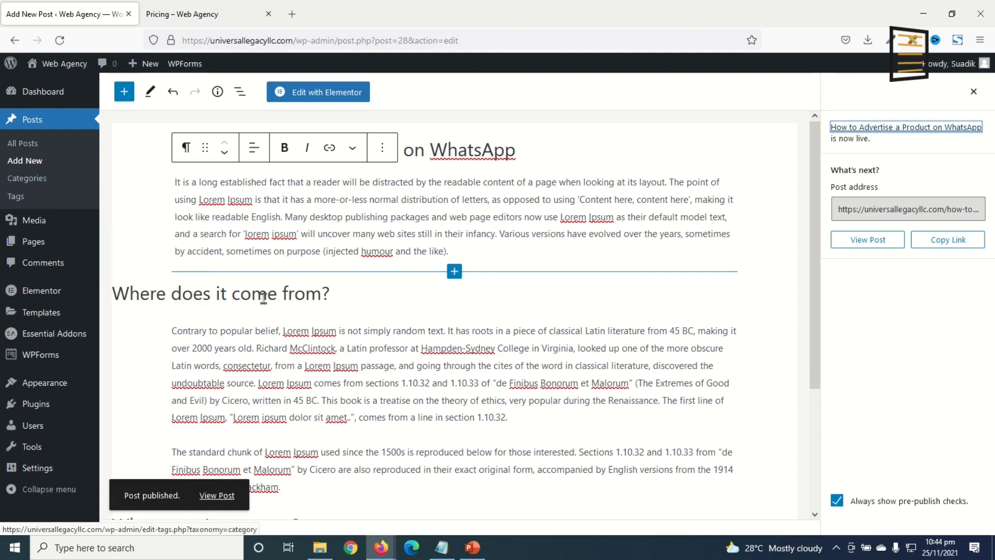
{"action": "left_click", "coordinate": [317, 332]}
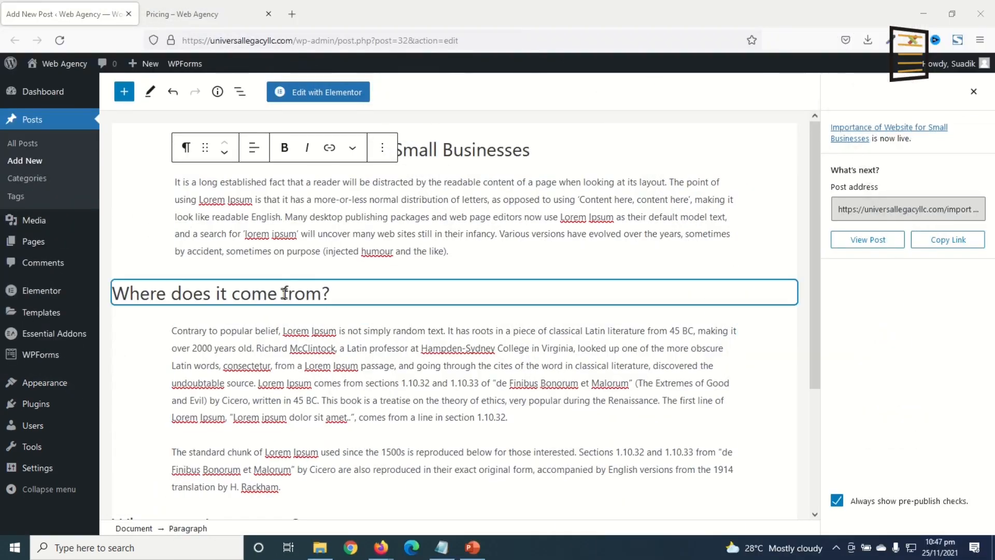
Check the list of published posts, then review how they appear on the live site's front page.
{"action": "left_click", "coordinate": [24, 143]}
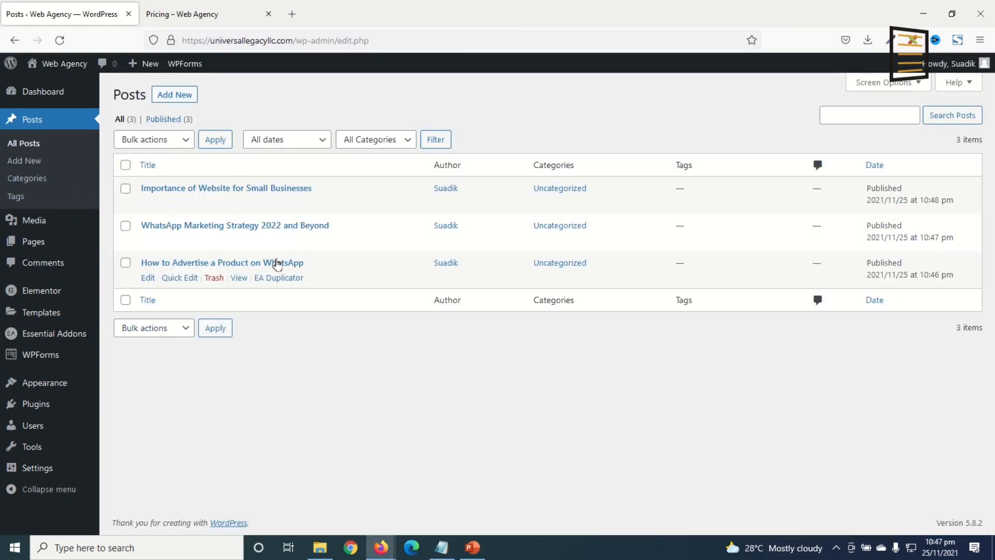
{"action": "left_click", "coordinate": [182, 16]}
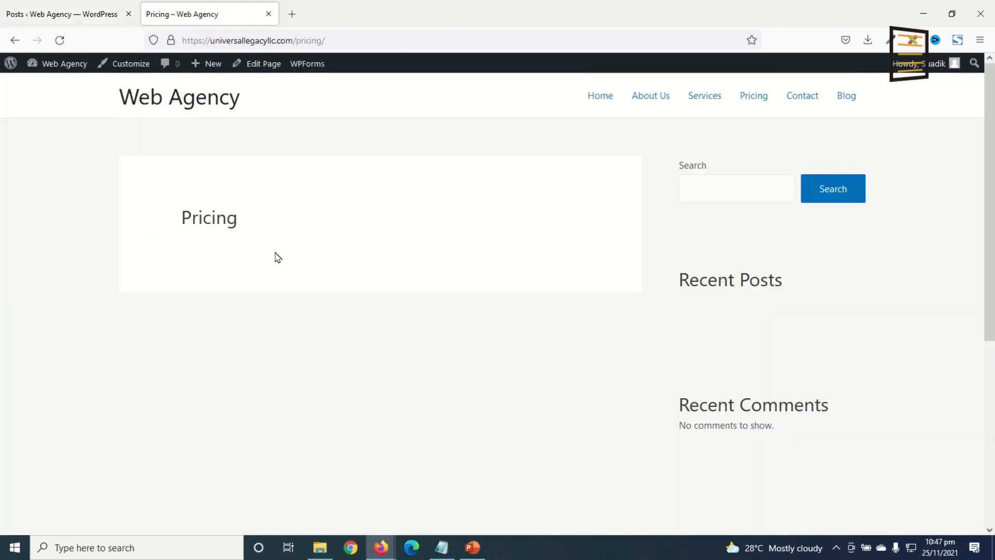
{"action": "left_click", "coordinate": [162, 102]}
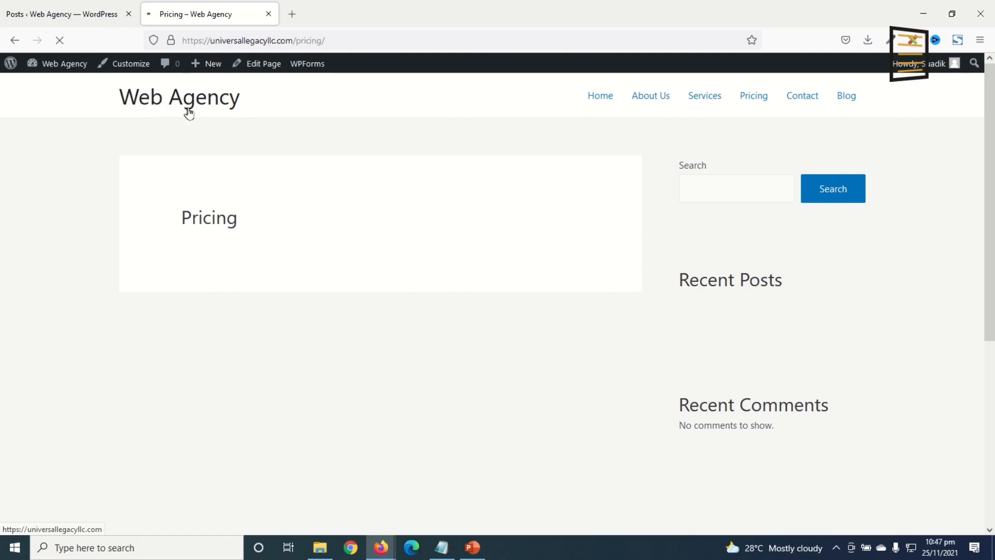
{"action": "left_click", "coordinate": [213, 95]}
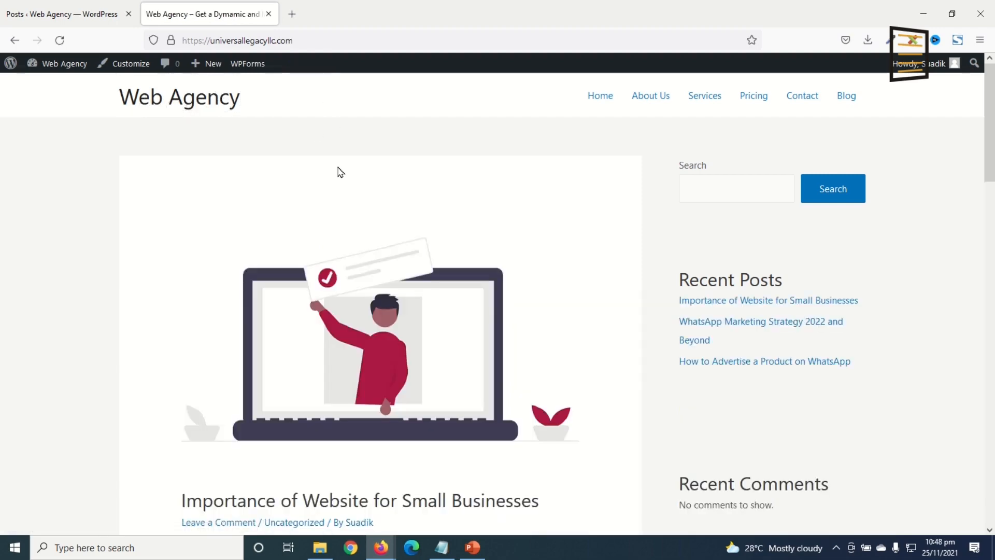
{"action": "scroll", "coordinate": [342, 179], "scroll_direction": "down", "scroll_amount": 20}
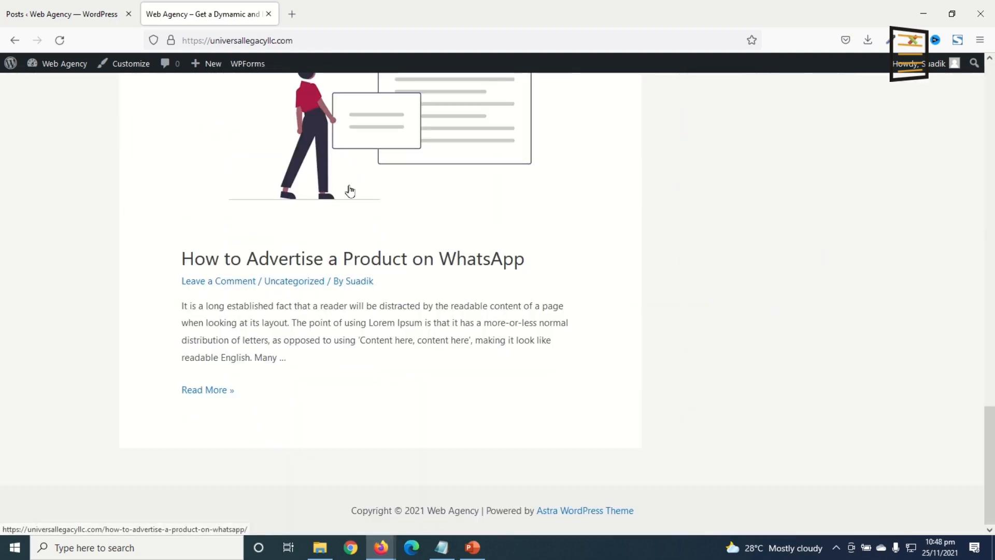
{"action": "scroll", "coordinate": [350, 191], "scroll_direction": "up", "scroll_amount": 20}
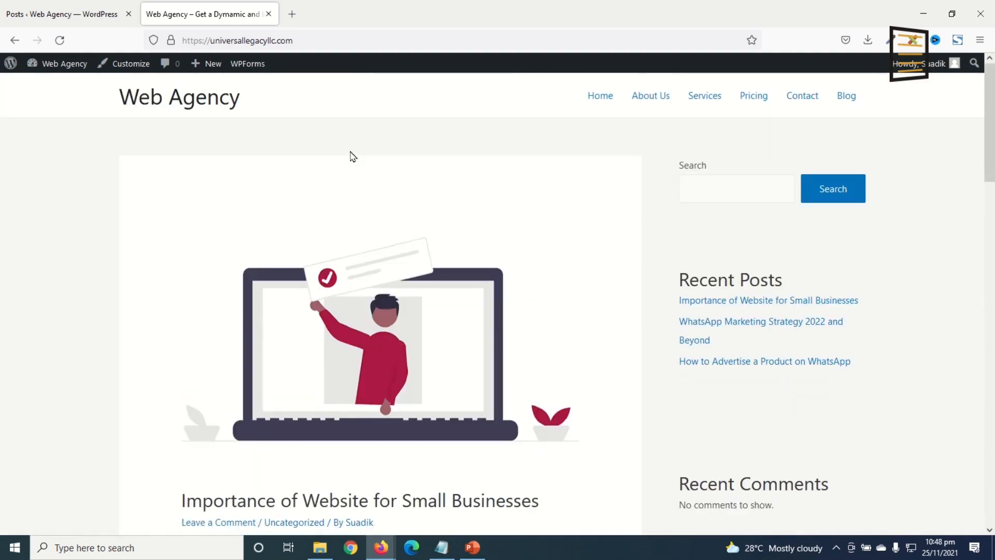
Compare the site's Home menu page with the default front page that lists the blog posts.
{"action": "left_click", "coordinate": [599, 101]}
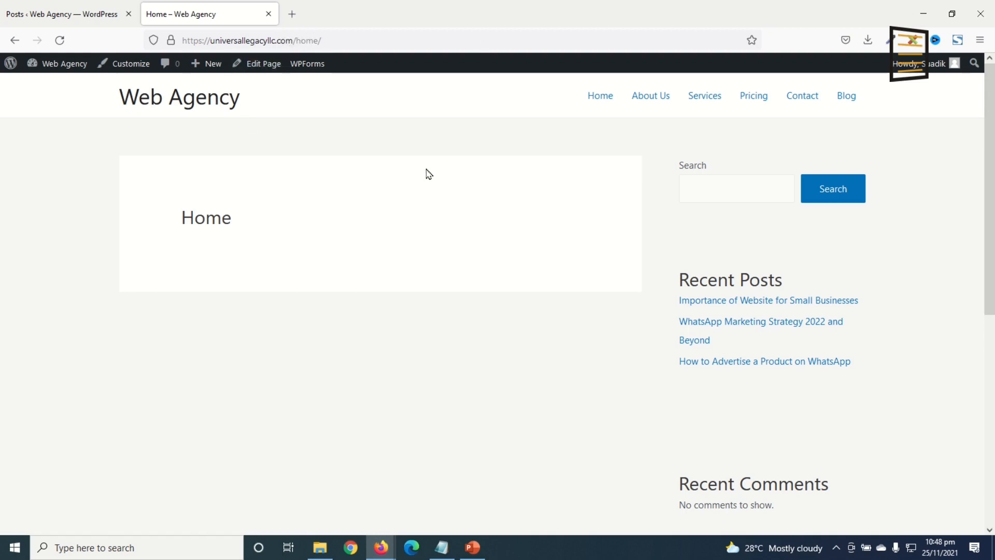
{"action": "left_click", "coordinate": [188, 104]}
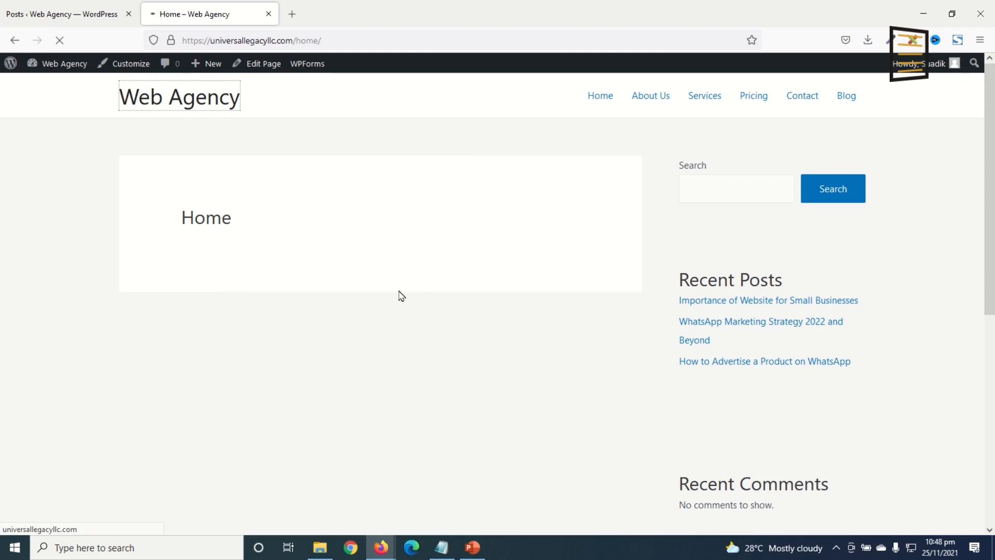
{"action": "scroll", "coordinate": [463, 190], "scroll_direction": "down", "scroll_amount": 12}
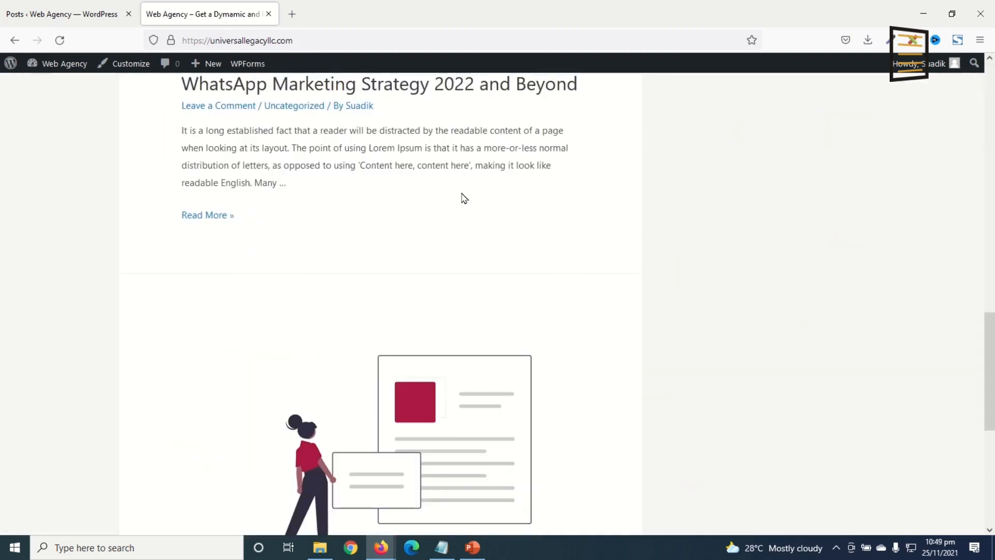
{"action": "scroll", "coordinate": [465, 193], "scroll_direction": "up", "scroll_amount": 13}
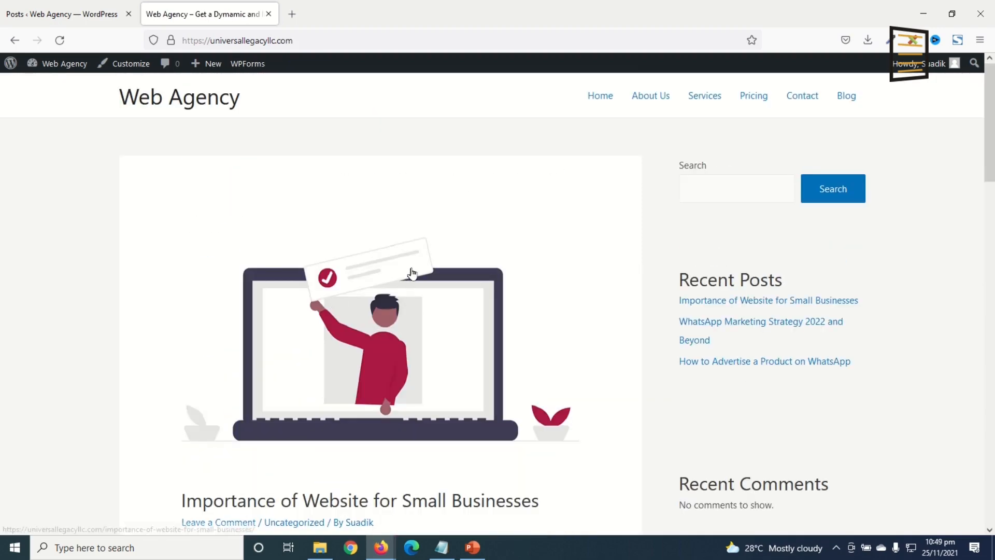
In the Reading settings, display a static page with Home as homepage and Blog as posts page, and save.
{"action": "left_click", "coordinate": [66, 14]}
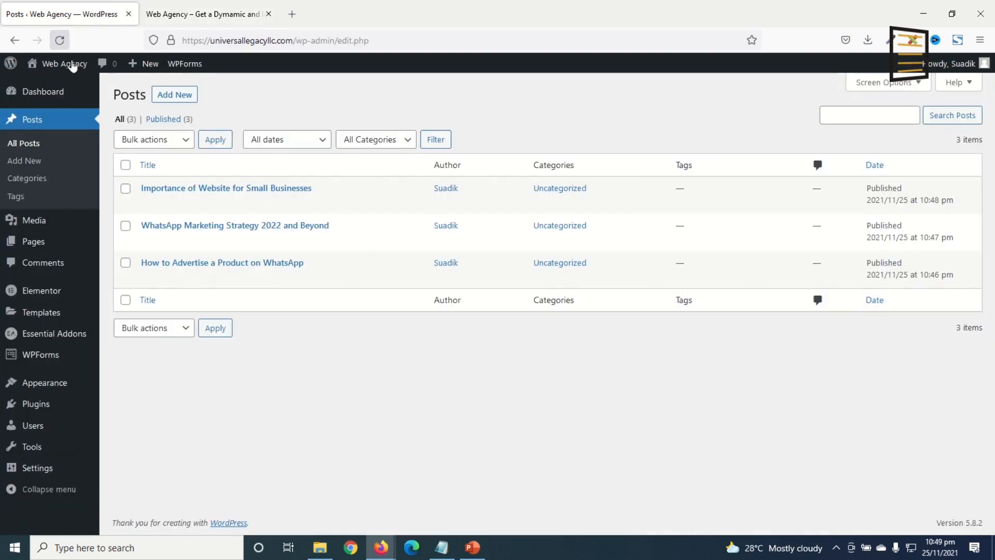
{"action": "mouse_move", "coordinate": [43, 471]}
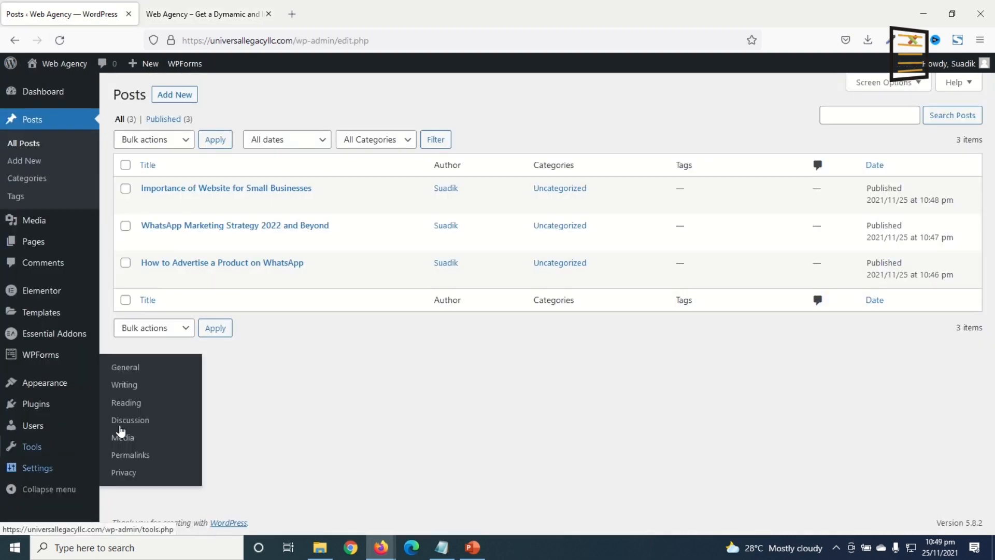
{"action": "left_click", "coordinate": [141, 404]}
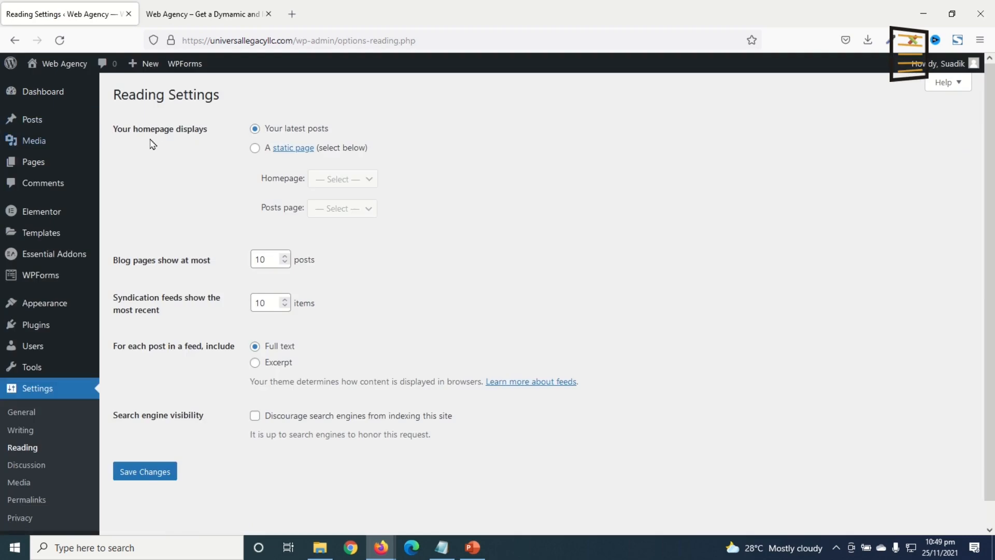
{"action": "left_click", "coordinate": [254, 149]}
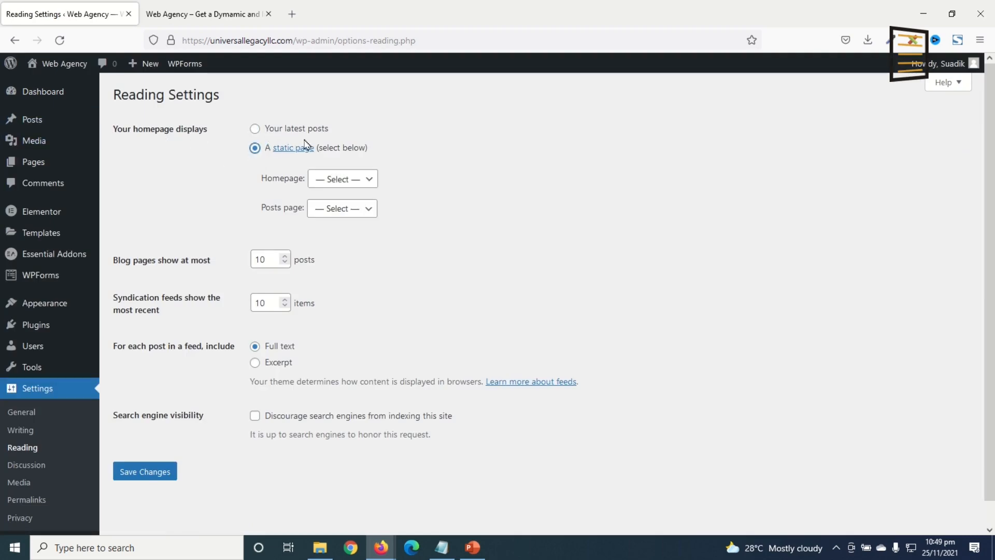
{"action": "left_click", "coordinate": [340, 183]}
{"action": "left_click", "coordinate": [339, 274]}
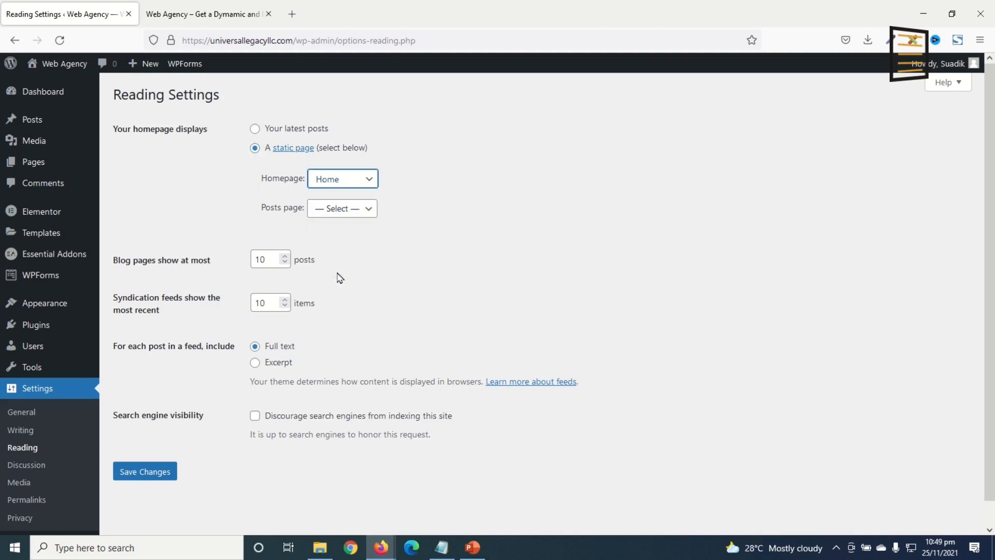
{"action": "left_click", "coordinate": [357, 210]}
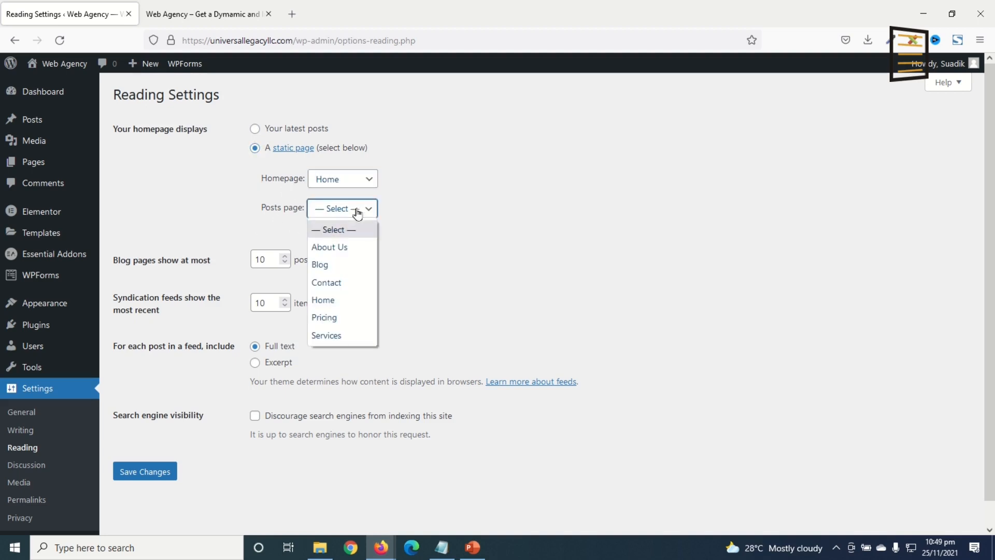
{"action": "left_click", "coordinate": [322, 266]}
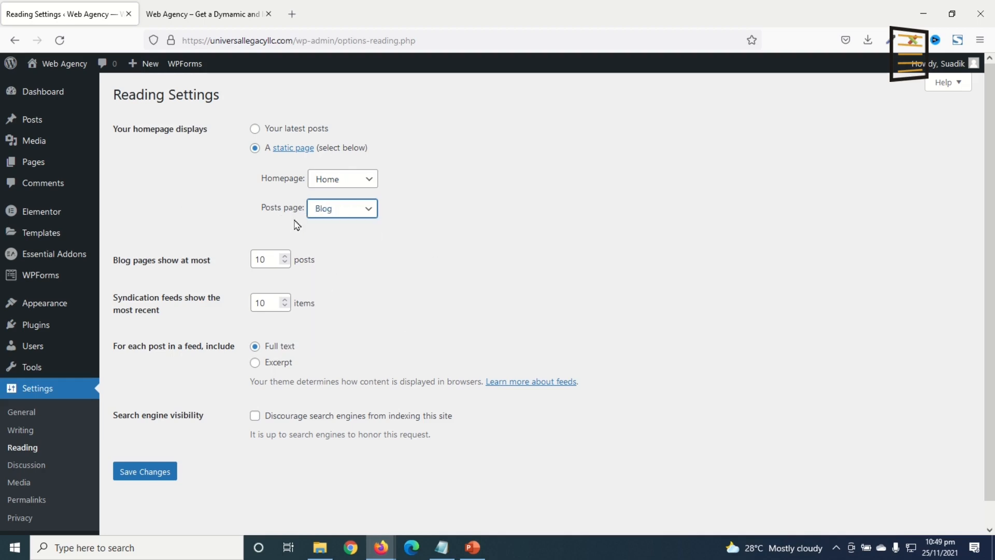
{"action": "left_click", "coordinate": [144, 475]}
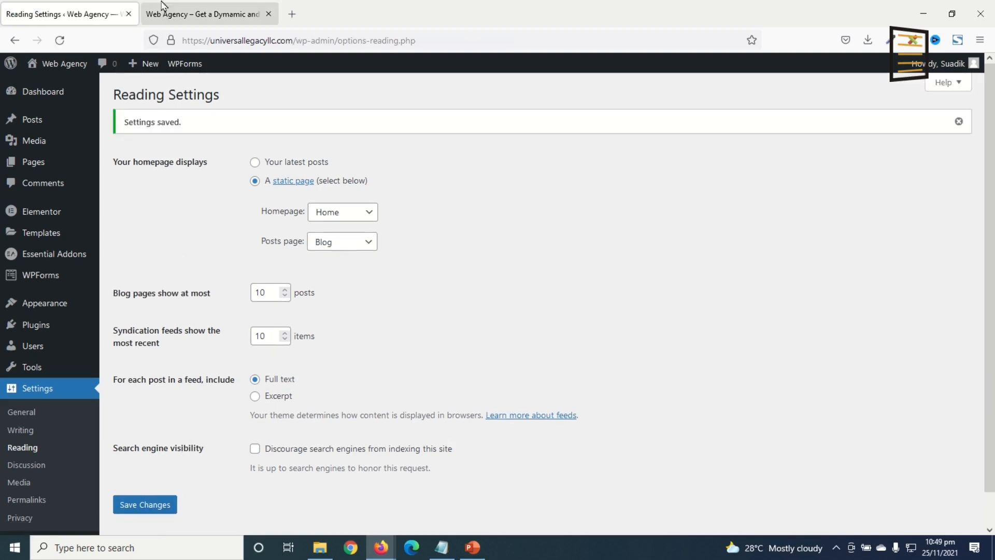
Reload the live site and check the content of its front page, Home page and Blog page.
{"action": "left_click", "coordinate": [202, 14]}
{"action": "left_click", "coordinate": [60, 40]}
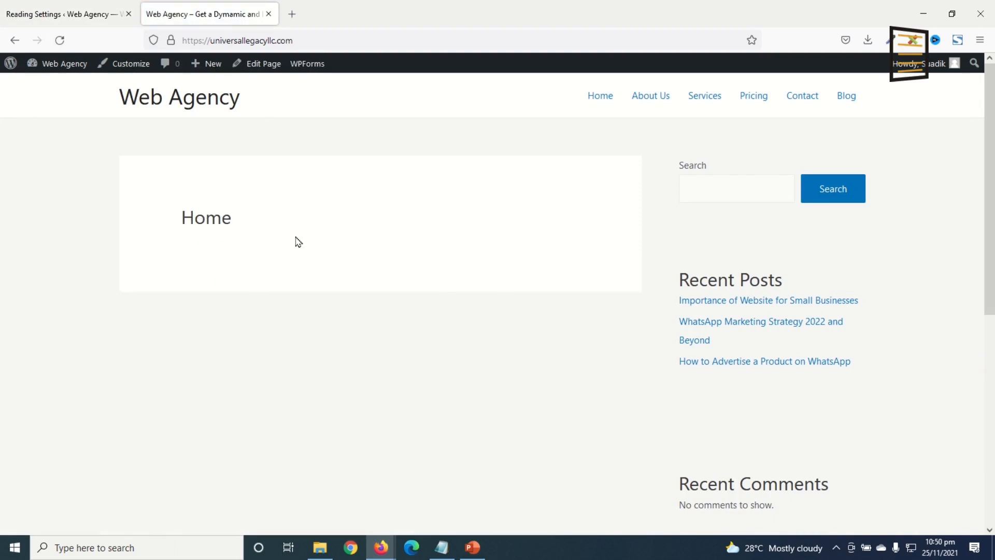
{"action": "left_click", "coordinate": [600, 99]}
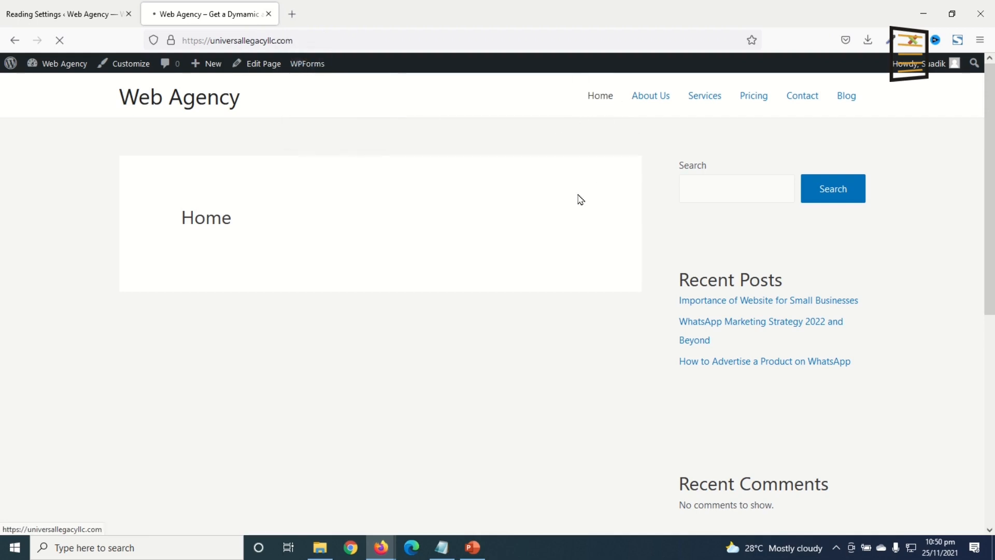
{"action": "left_click", "coordinate": [845, 100]}
{"action": "scroll", "coordinate": [311, 262], "scroll_direction": "down", "scroll_amount": 15}
{"action": "scroll", "coordinate": [446, 464], "scroll_direction": "up", "scroll_amount": 15}
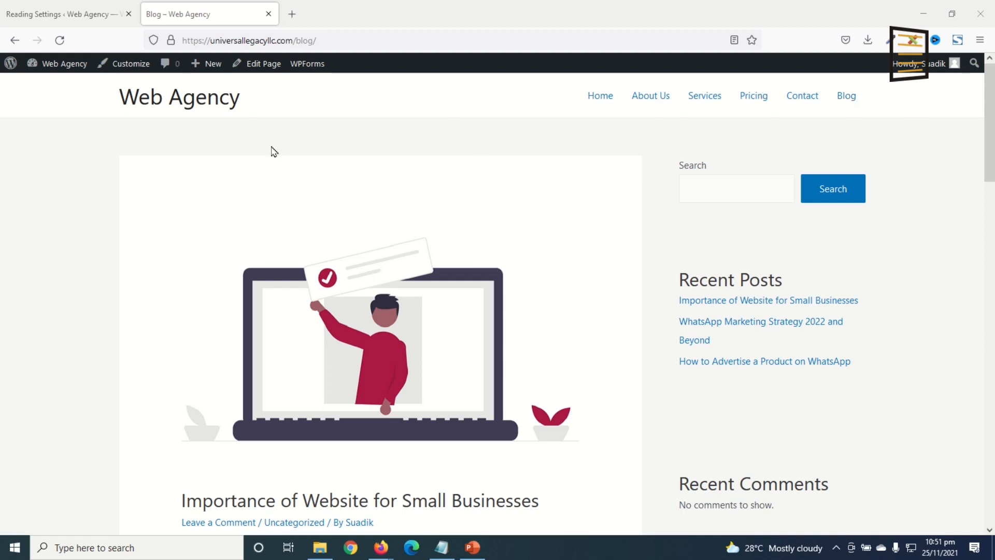
Open the Home page for editing in Elementor and look through the available widgets.
{"action": "left_click", "coordinate": [601, 102]}
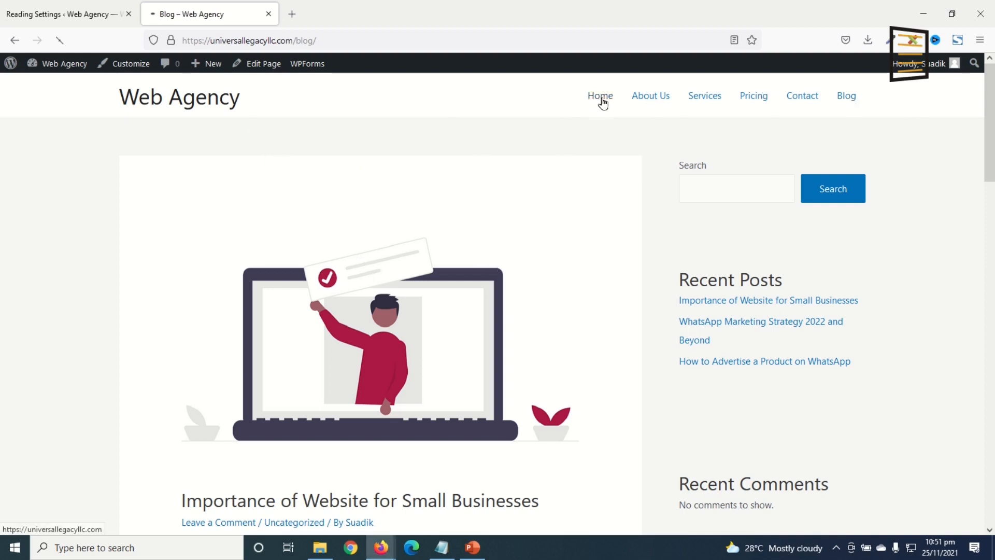
{"action": "left_click", "coordinate": [267, 64]}
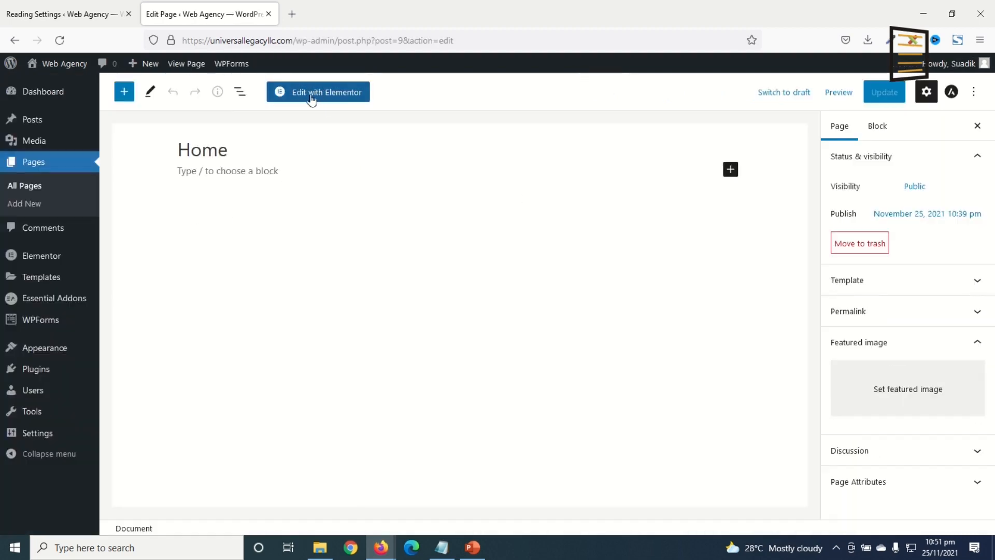
{"action": "left_click", "coordinate": [328, 97]}
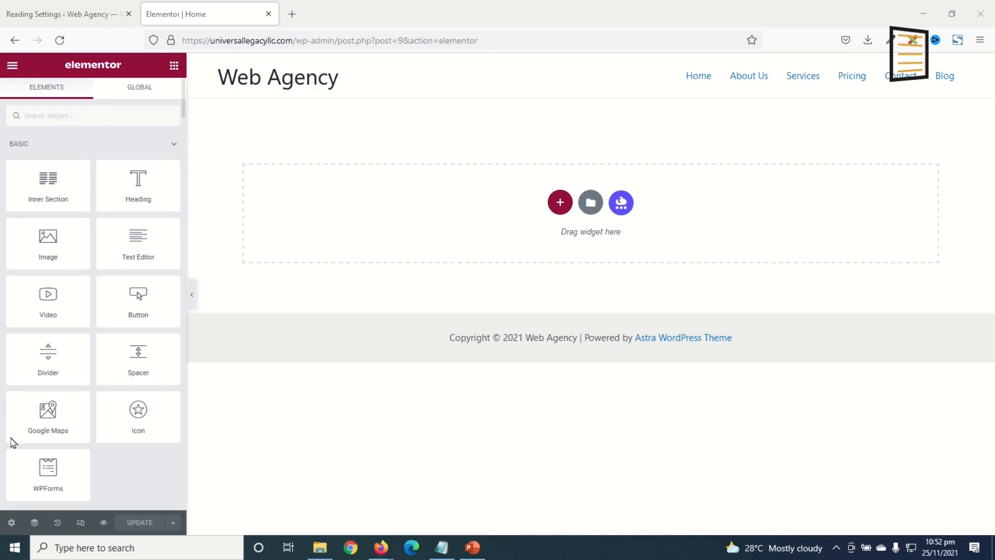
{"action": "scroll", "coordinate": [72, 254], "scroll_direction": "down", "scroll_amount": 9}
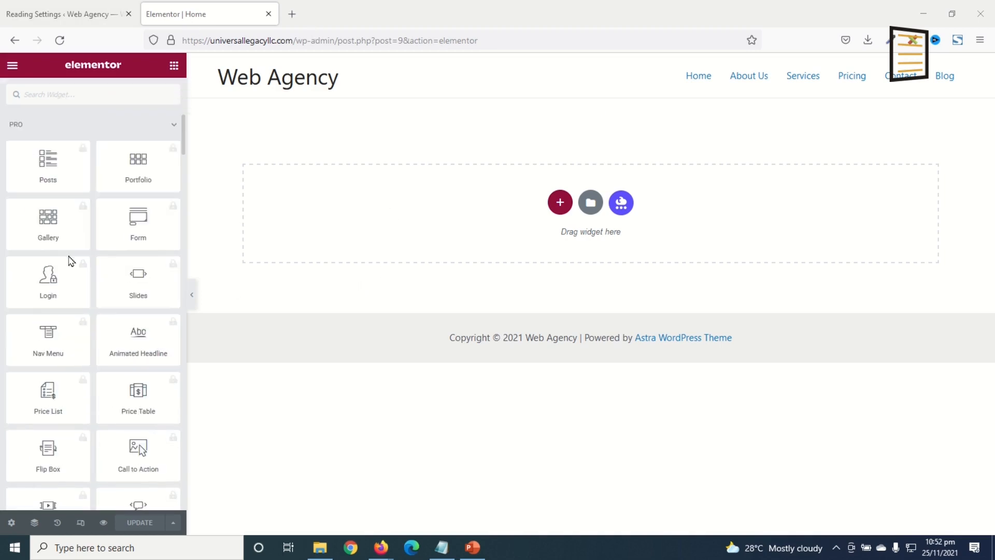
{"action": "scroll", "coordinate": [74, 266], "scroll_direction": "up", "scroll_amount": 10}
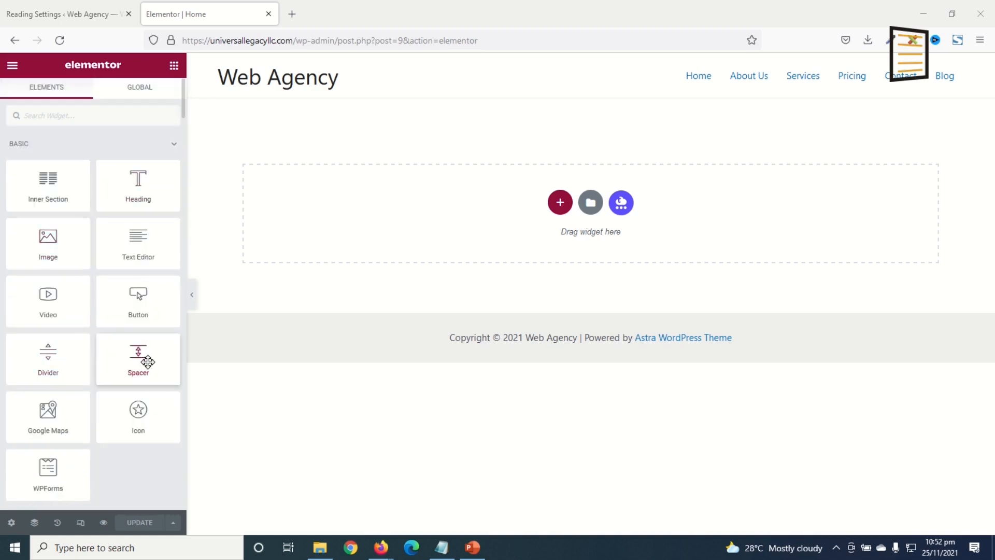
{"action": "scroll", "coordinate": [84, 217], "scroll_direction": "down", "scroll_amount": 10}
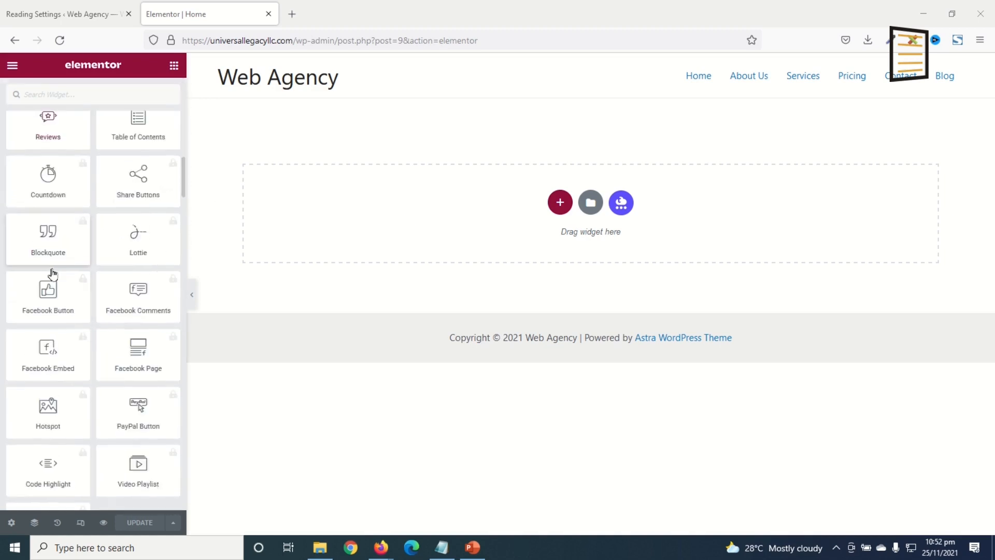
{"action": "scroll", "coordinate": [78, 363], "scroll_direction": "down", "scroll_amount": 10}
{"action": "scroll", "coordinate": [98, 399], "scroll_direction": "up", "scroll_amount": 2}
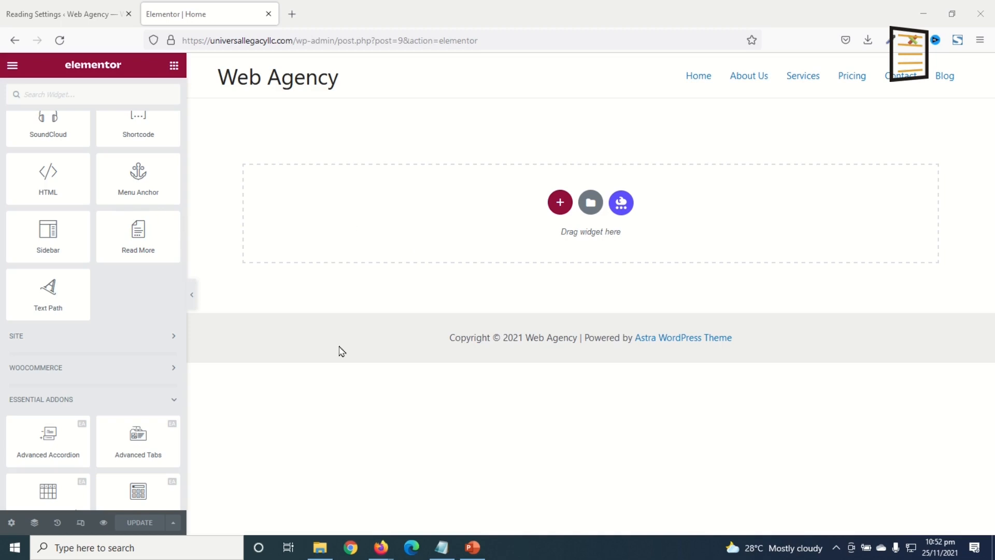
Add a section with three equal columns and place a heading reading "My first website" in its first column.
{"action": "left_click", "coordinate": [560, 204]}
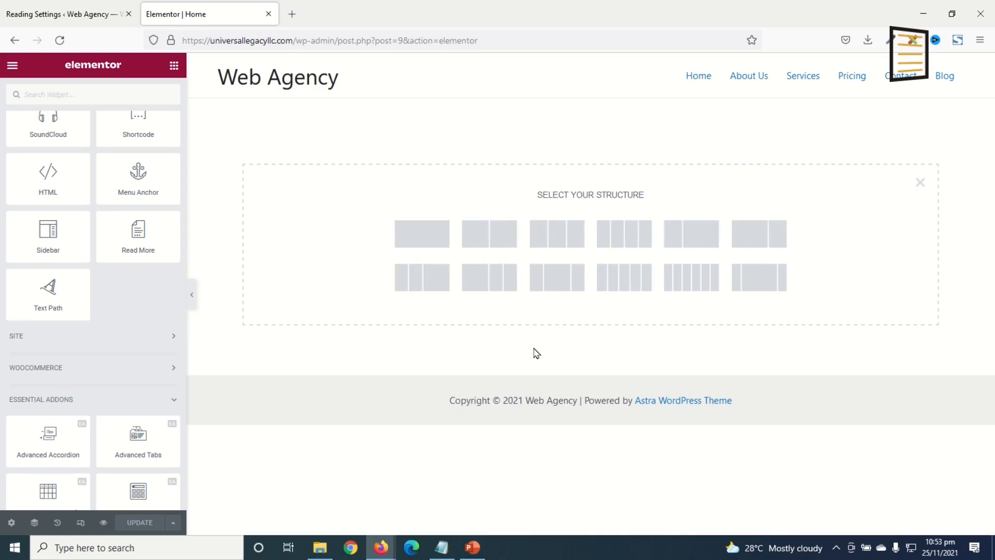
{"action": "left_click", "coordinate": [558, 237]}
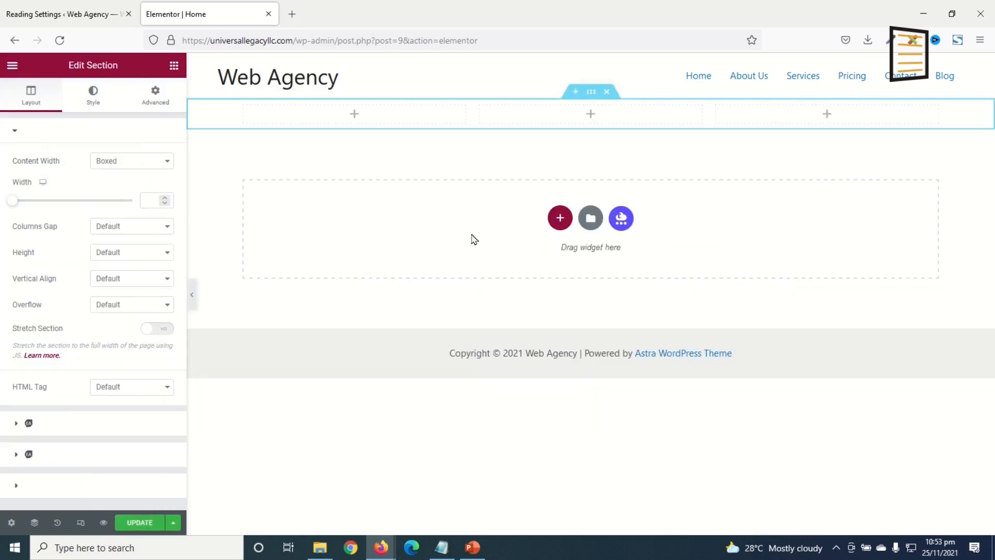
{"action": "left_click", "coordinate": [174, 66]}
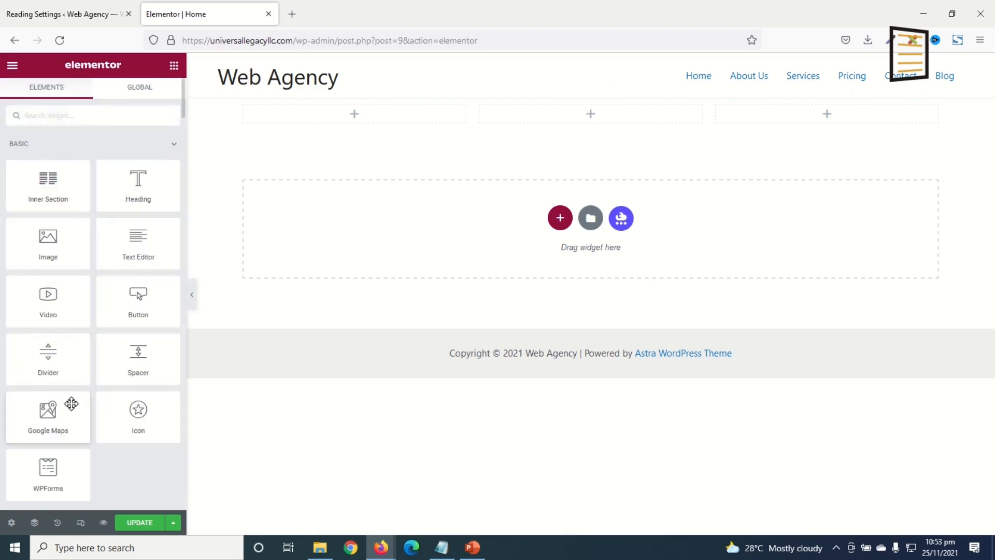
{"action": "left_click_drag", "start_coordinate": [138, 181], "coordinate": [385, 111]}
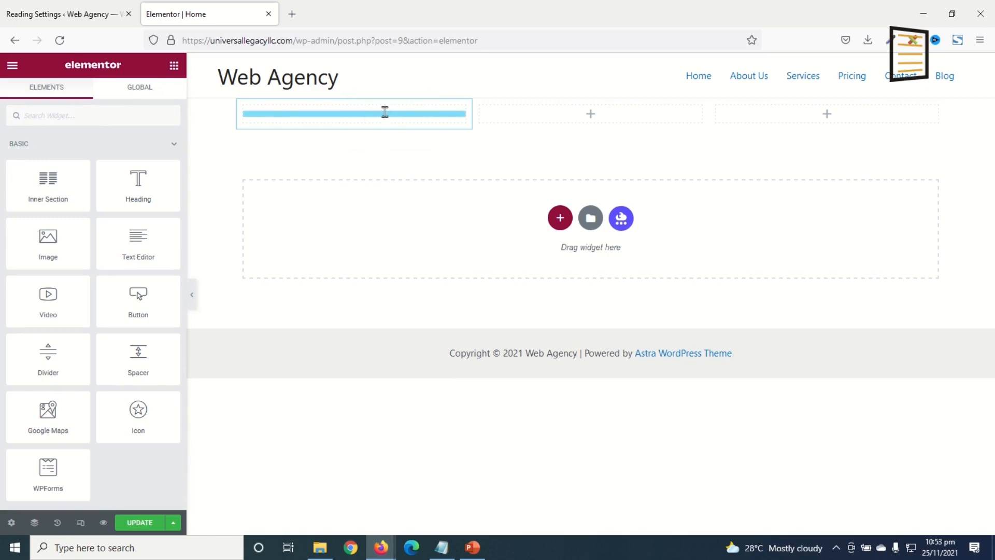
{"action": "left_click_drag", "start_coordinate": [111, 179], "coordinate": [1, 186]}
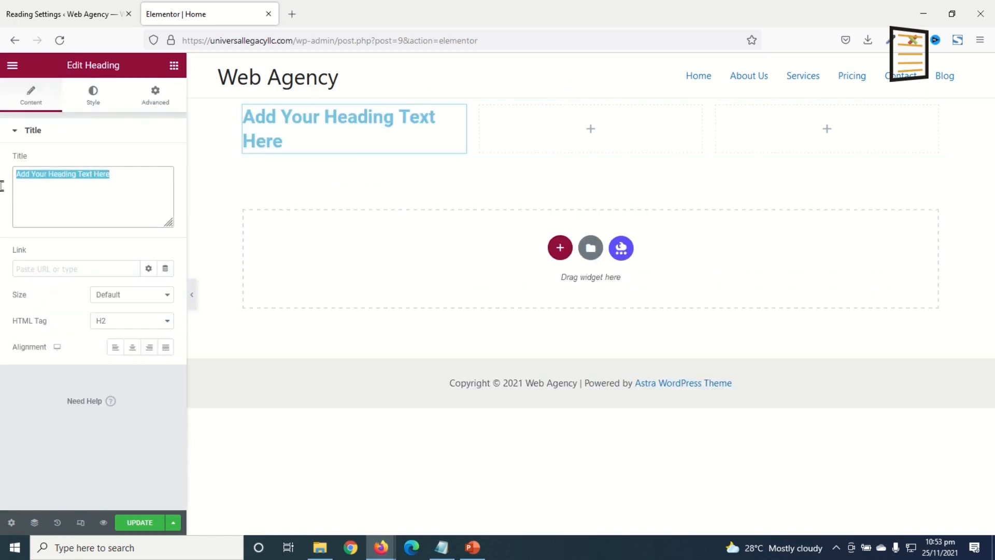
{"action": "type", "text": "My first website"}
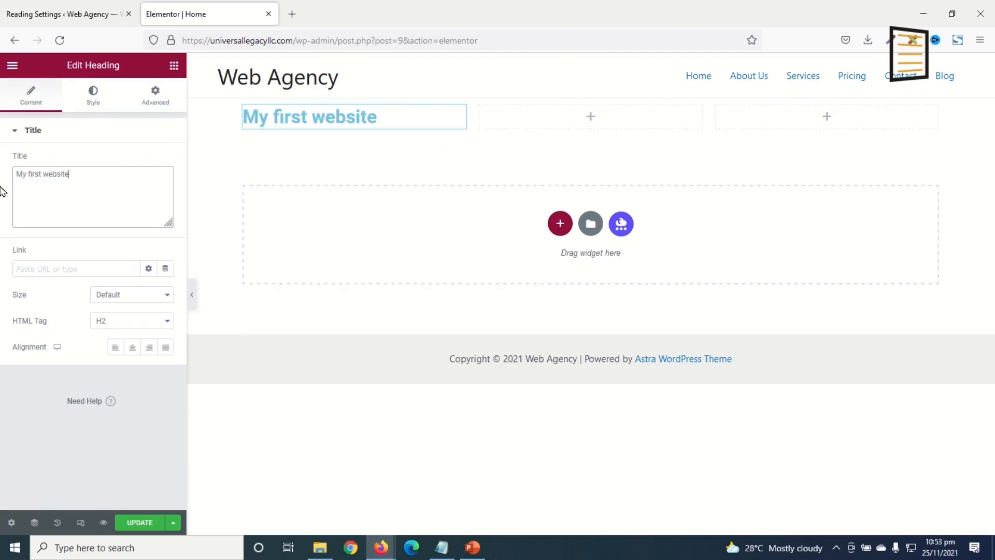
Add an Image widget beneath the heading in the first column and insert the heart illustration from the media library.
{"action": "left_click", "coordinate": [175, 69]}
{"action": "left_click_drag", "start_coordinate": [48, 237], "coordinate": [333, 120]}
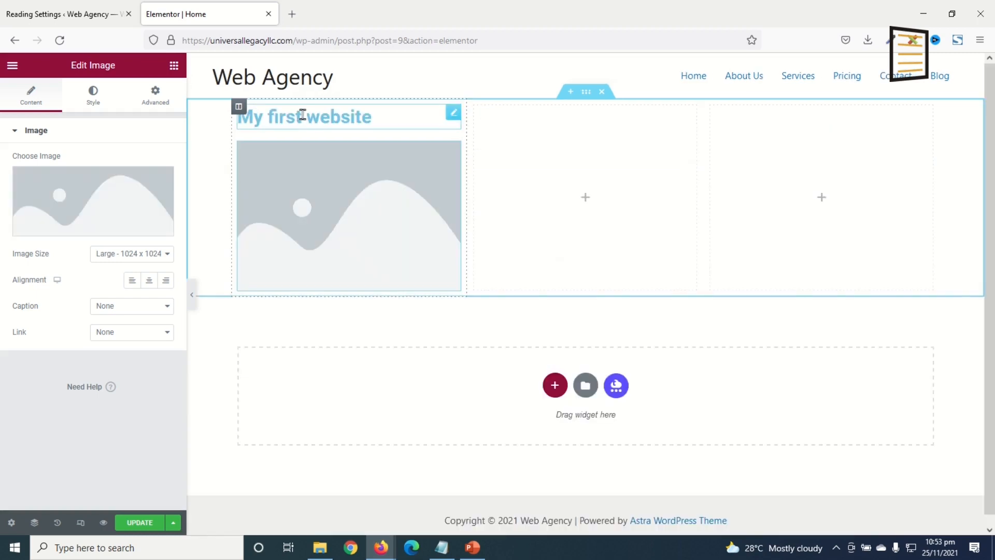
{"action": "left_click", "coordinate": [78, 192]}
{"action": "left_click", "coordinate": [300, 216]}
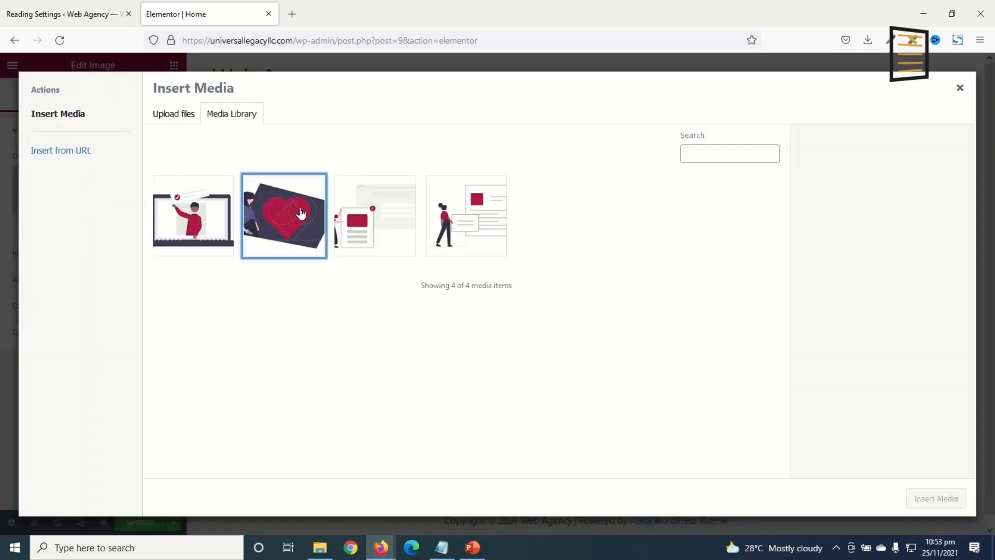
{"action": "left_click", "coordinate": [935, 498]}
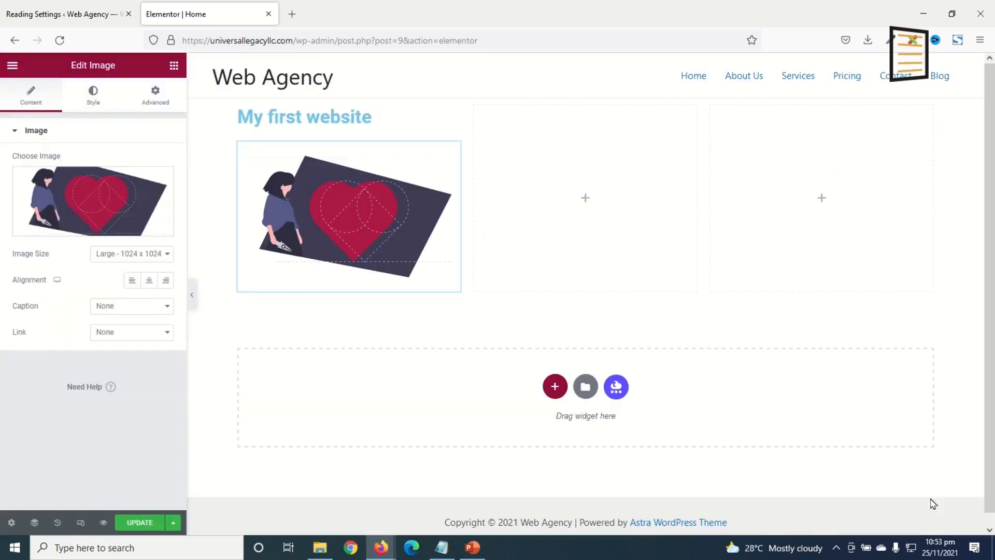
Add a Button widget beneath the image in the first column and label it "Start Here".
{"action": "left_click", "coordinate": [174, 65]}
{"action": "mouse_move", "coordinate": [140, 319]}
{"action": "left_mouse_down"}
{"action": "mouse_move", "coordinate": [369, 293]}
{"action": "mouse_move", "coordinate": [337, 283]}
{"action": "left_mouse_up"}
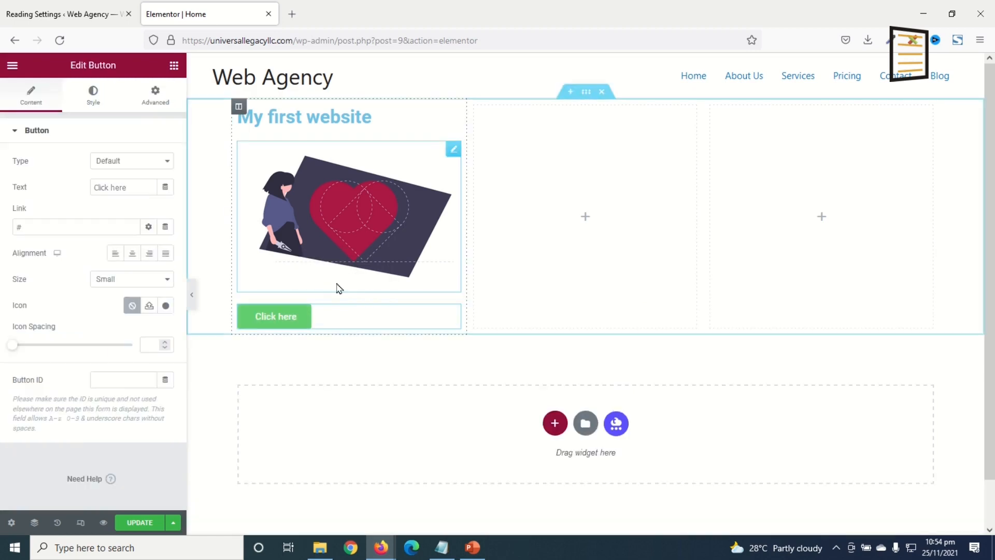
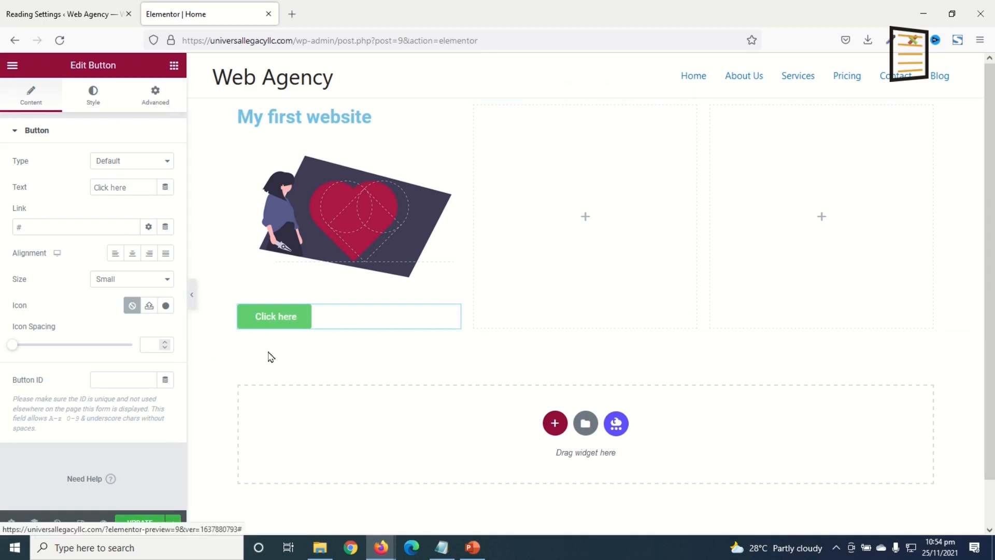
{"action": "left_click_drag", "start_coordinate": [100, 190], "coordinate": [46, 187]}
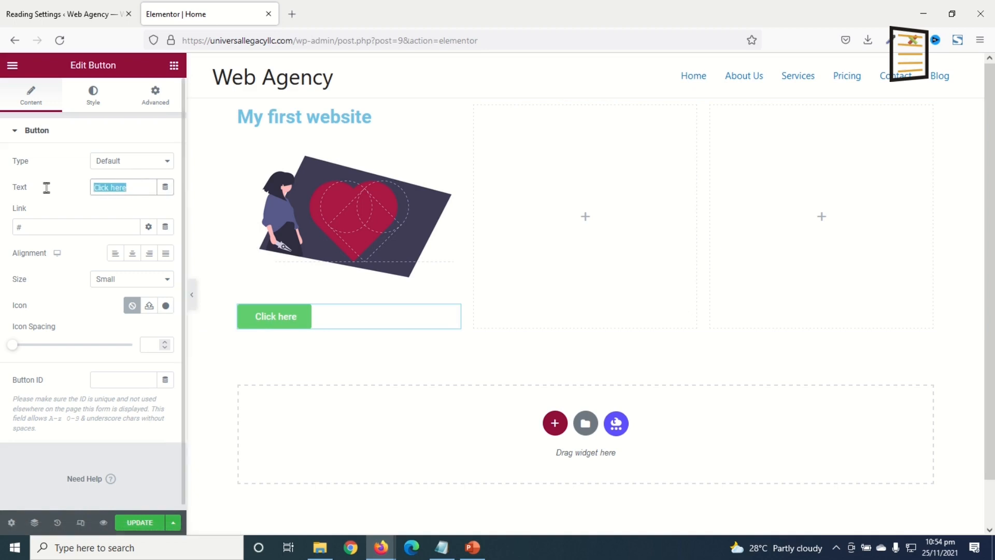
{"action": "type", "text": "Start Here"}
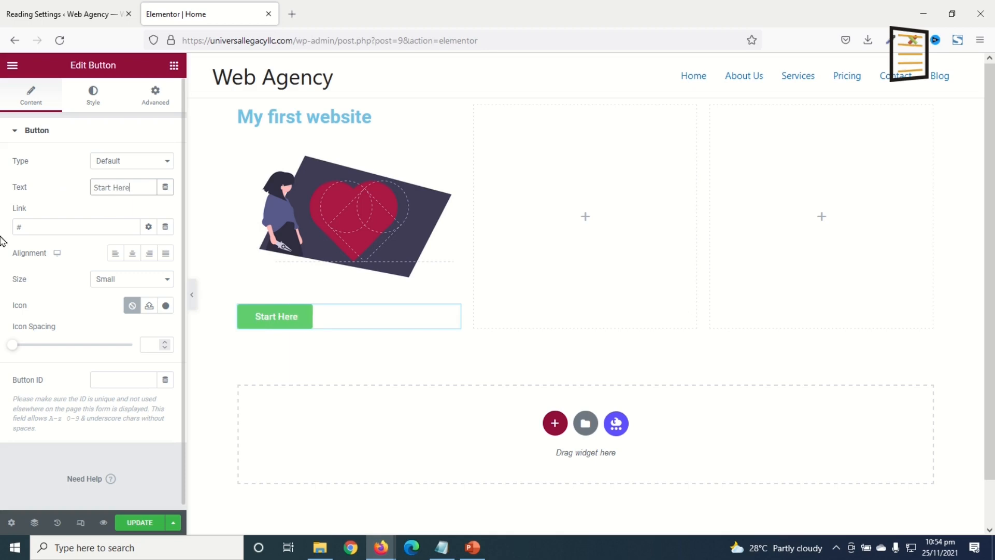
Try the right, justified and center alignments on the Start Here button, and finish with it aligned left.
{"action": "left_click_drag", "start_coordinate": [35, 226], "coordinate": [2, 226]}
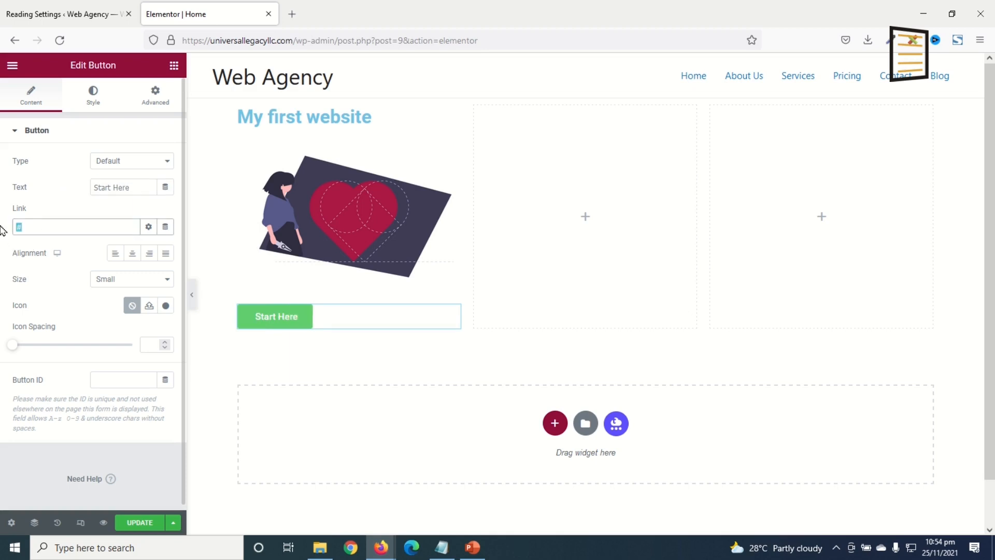
{"action": "left_click", "coordinate": [149, 256]}
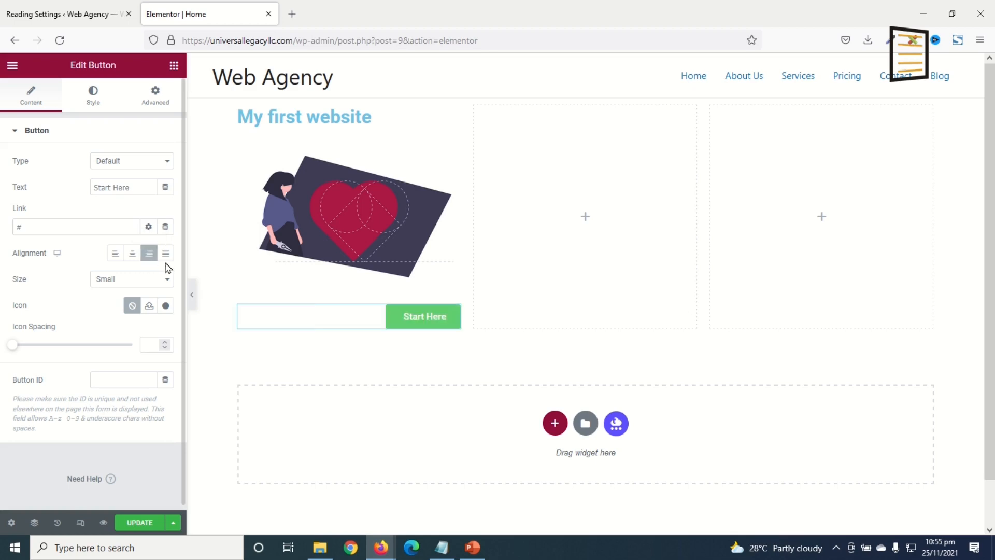
{"action": "left_click", "coordinate": [167, 257]}
{"action": "left_click", "coordinate": [132, 254]}
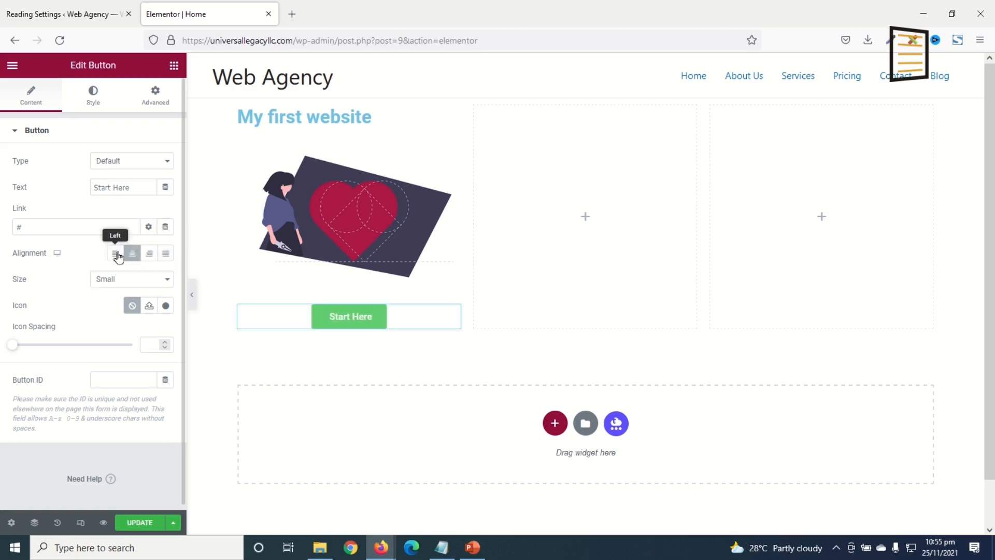
{"action": "left_click", "coordinate": [115, 254]}
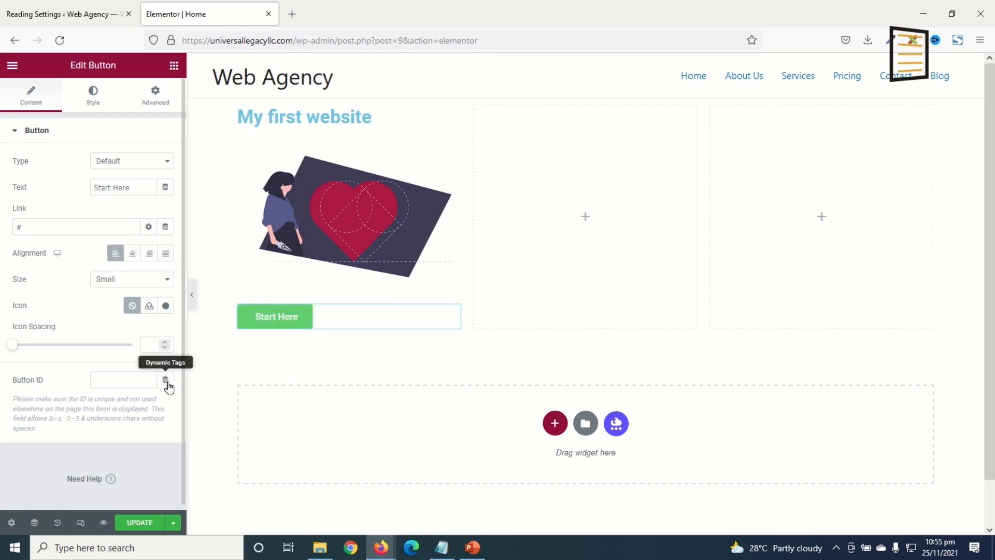
Set the Start Here button's background color to the muted purple #A2668F.
{"action": "left_click", "coordinate": [94, 96]}
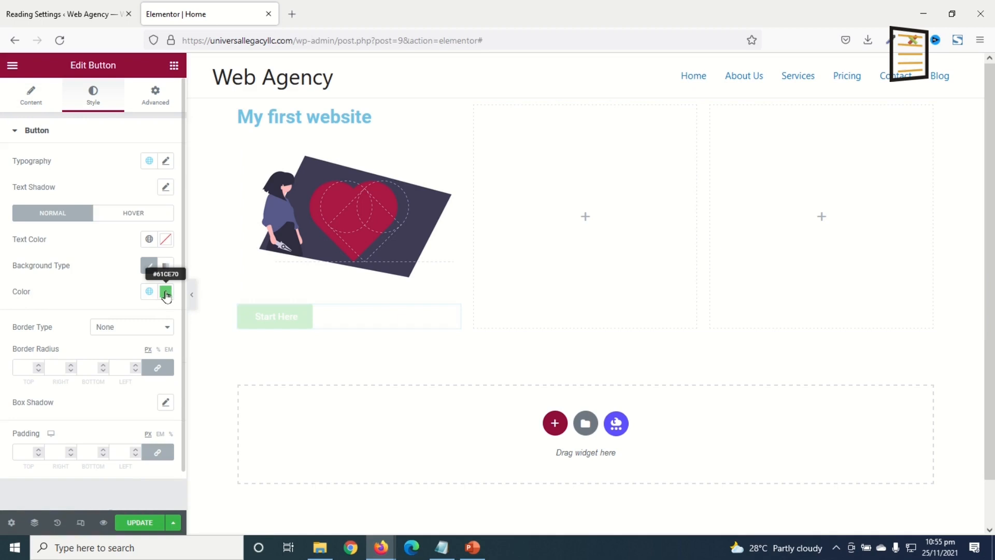
{"action": "left_click", "coordinate": [166, 293]}
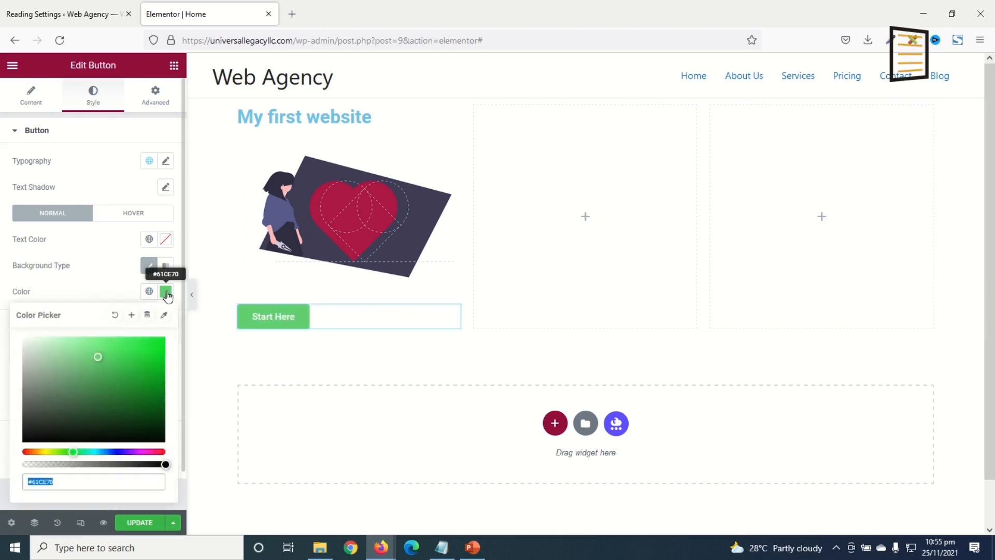
{"action": "left_click_drag", "start_coordinate": [108, 451], "coordinate": [150, 452]}
{"action": "left_click", "coordinate": [135, 392]}
{"action": "left_click", "coordinate": [75, 374]}
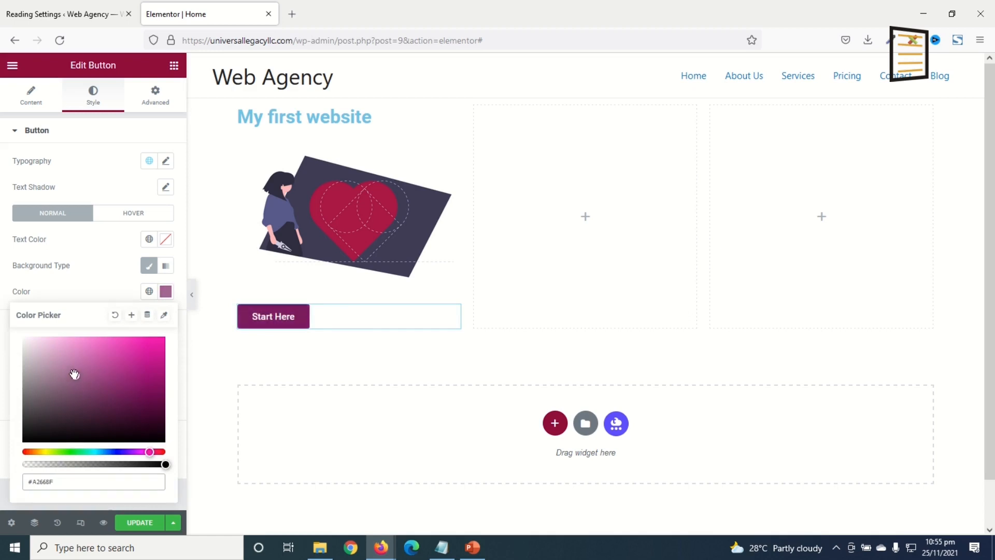
Set the font family of the "My first website" heading to Raleway.
{"action": "left_click", "coordinate": [282, 116]}
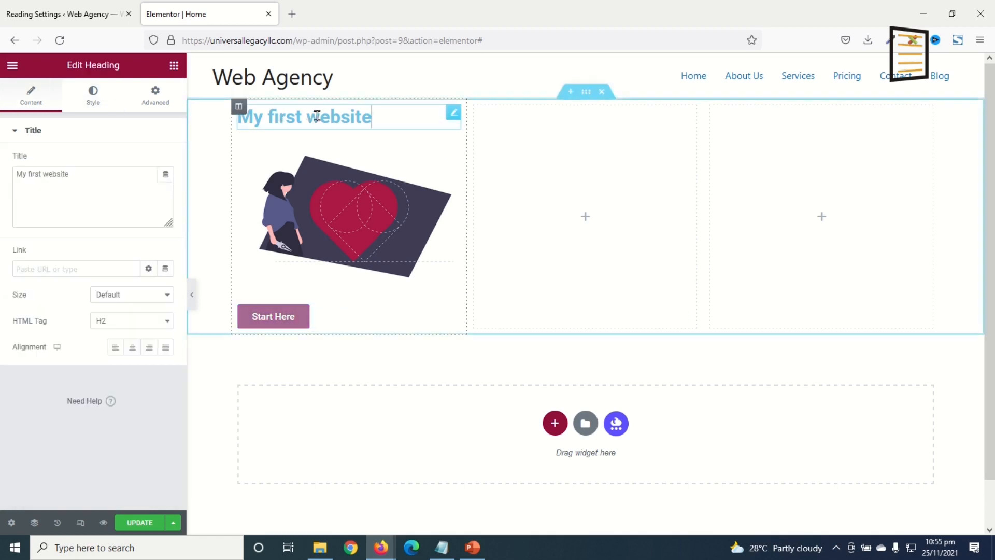
{"action": "left_click", "coordinate": [93, 96]}
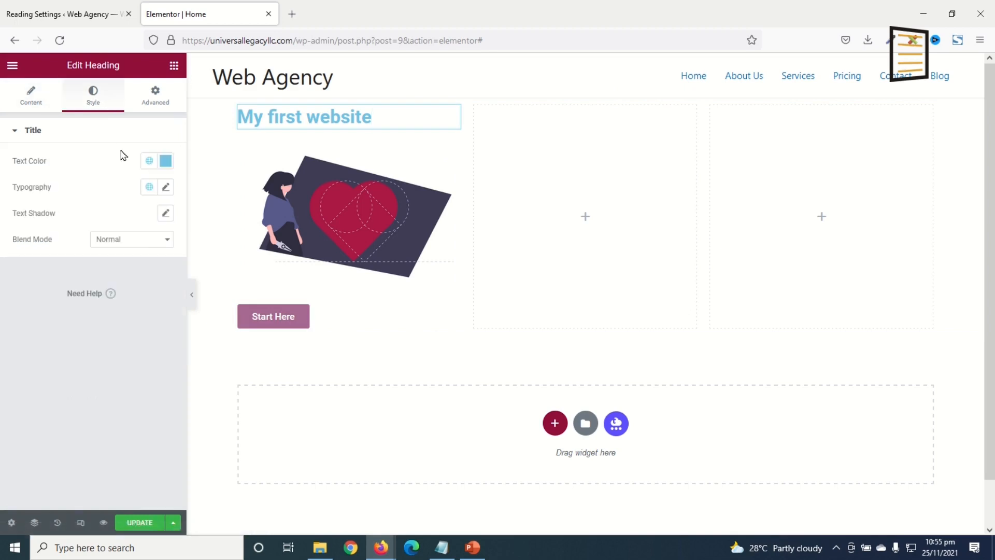
{"action": "left_click", "coordinate": [166, 187]}
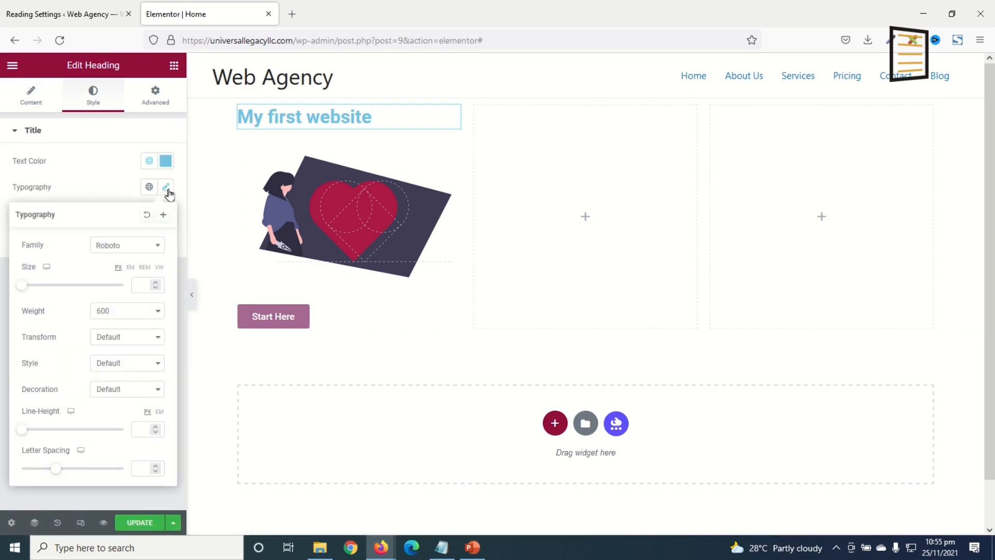
{"action": "left_click", "coordinate": [140, 253]}
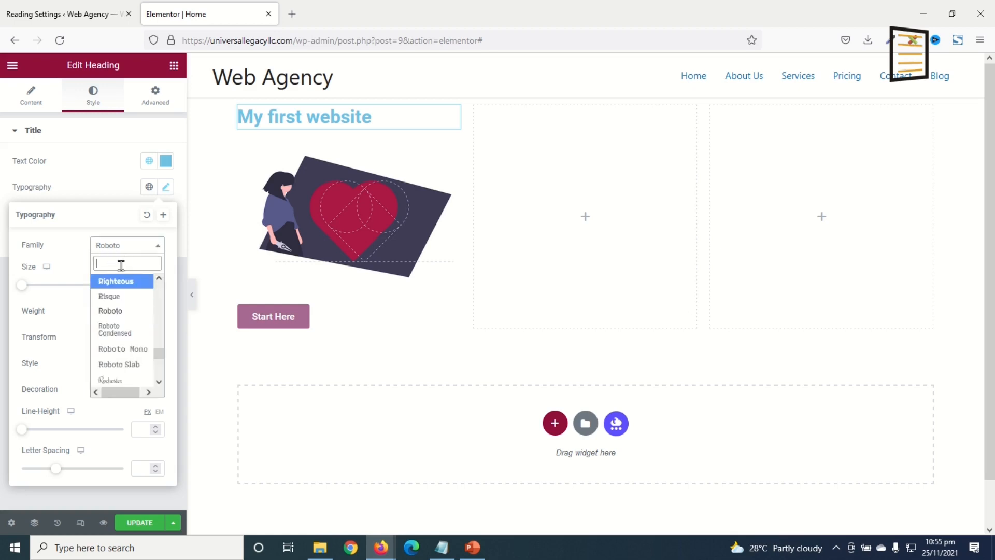
{"action": "type", "text": "ra"}
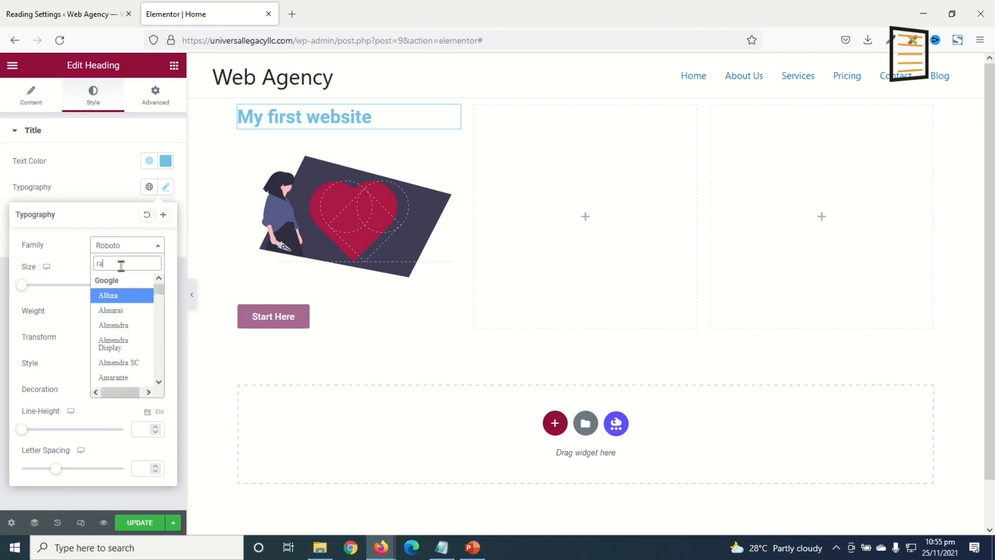
{"action": "type", "text": "lew"}
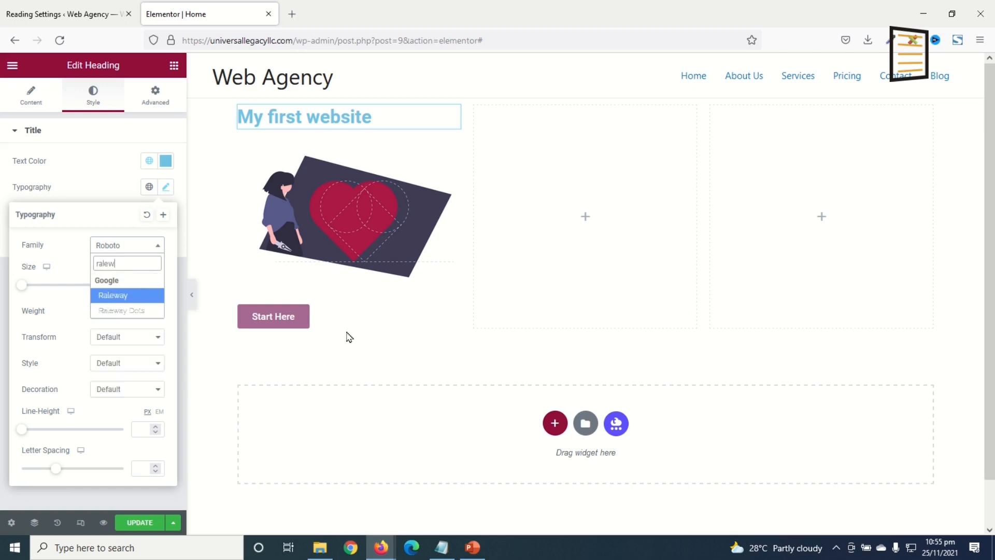
{"action": "left_click", "coordinate": [107, 299]}
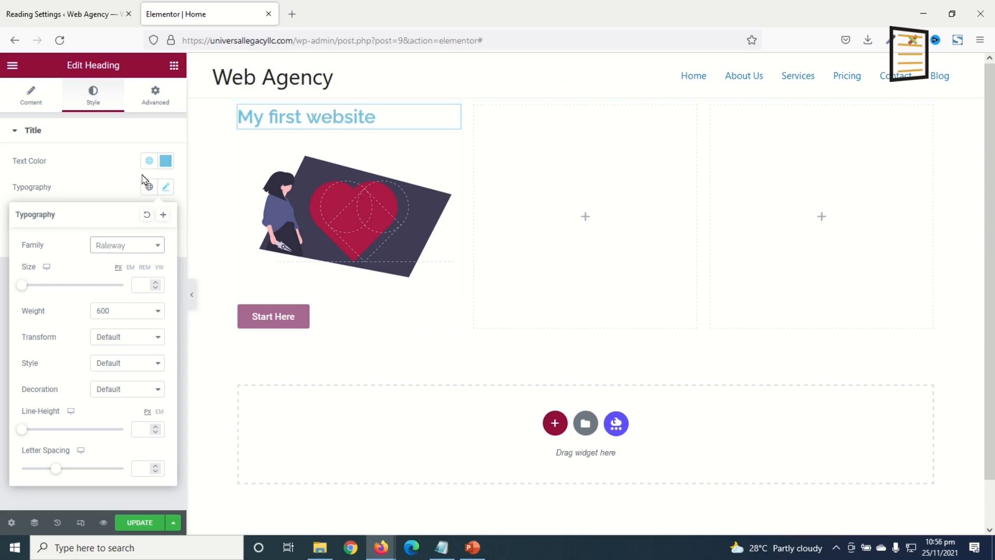
Change the text color of the "My first website" heading to a dark green.
{"action": "left_click", "coordinate": [166, 163]}
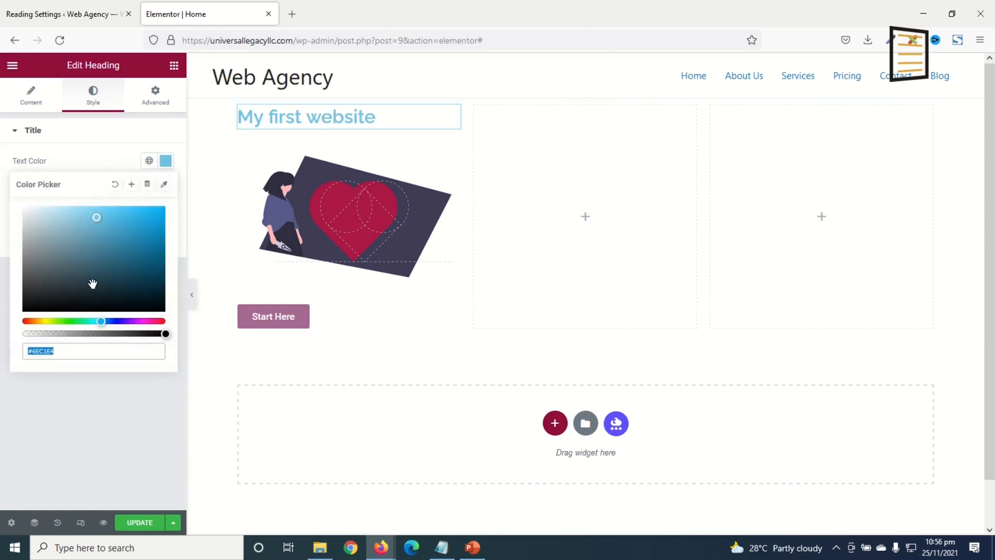
{"action": "left_click_drag", "start_coordinate": [51, 319], "coordinate": [84, 320]}
{"action": "left_click_drag", "start_coordinate": [151, 262], "coordinate": [155, 247]}
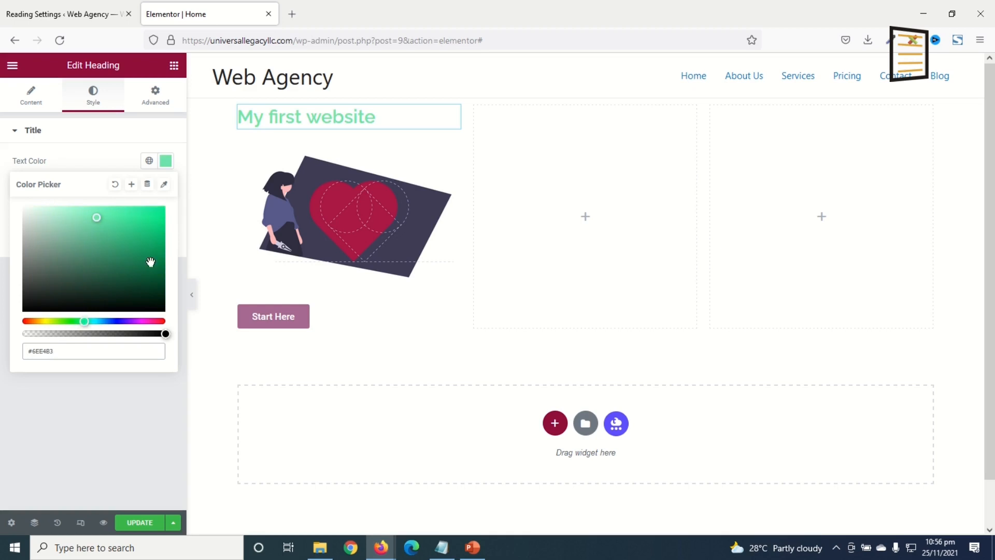
{"action": "left_click", "coordinate": [466, 367]}
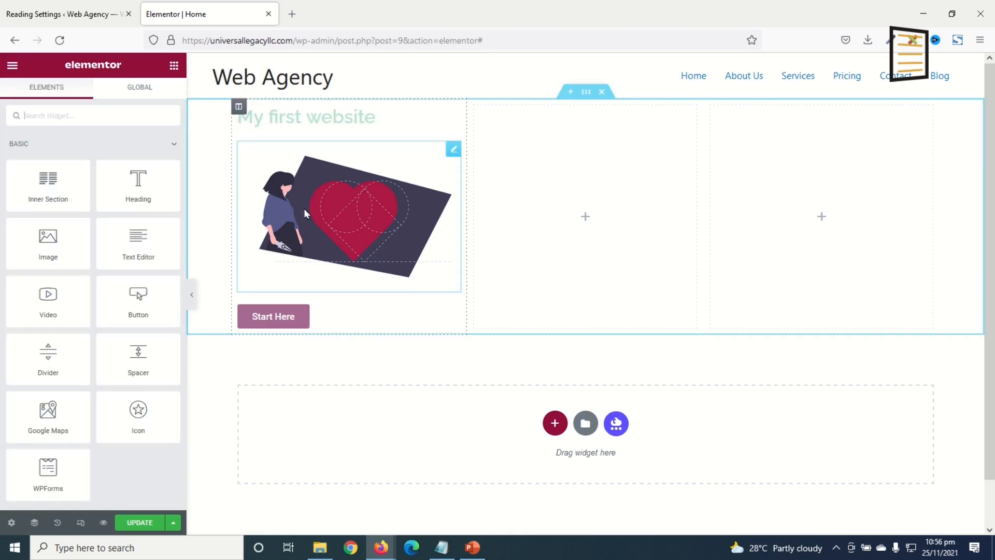
Move the heart image to the third column and give the section a classic bright green background, #0DEF79.
{"action": "left_click_drag", "start_coordinate": [454, 153], "coordinate": [845, 158]}
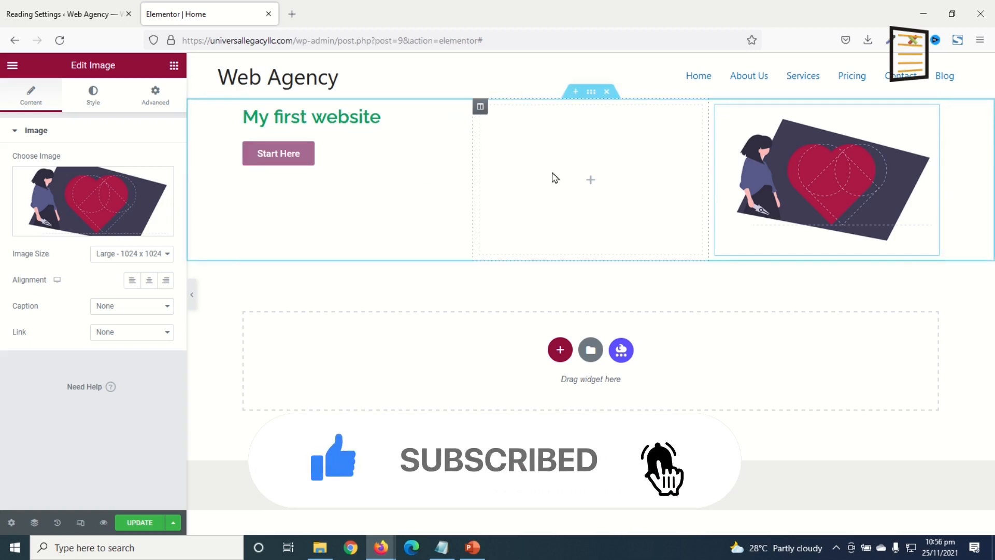
{"action": "left_click", "coordinate": [591, 94]}
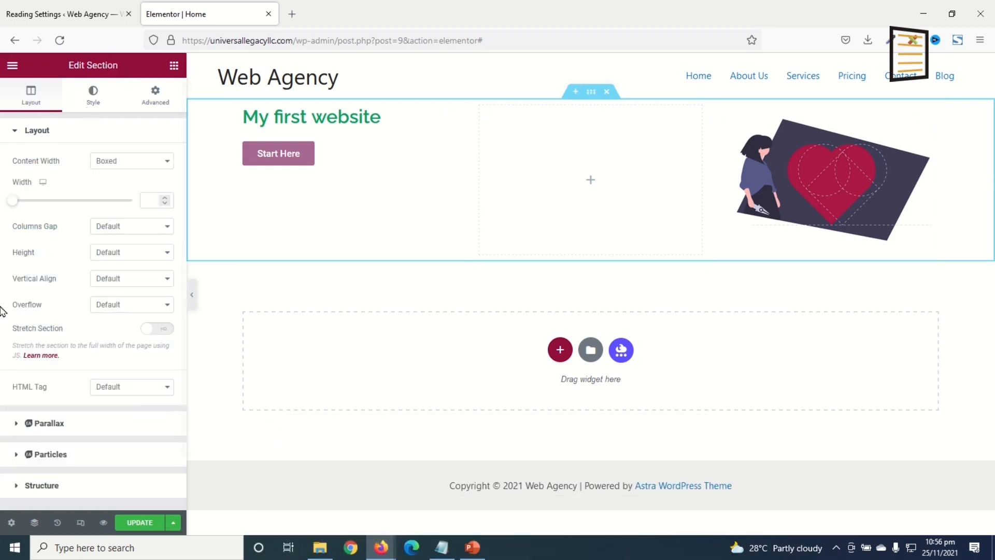
{"action": "left_click", "coordinate": [94, 100]}
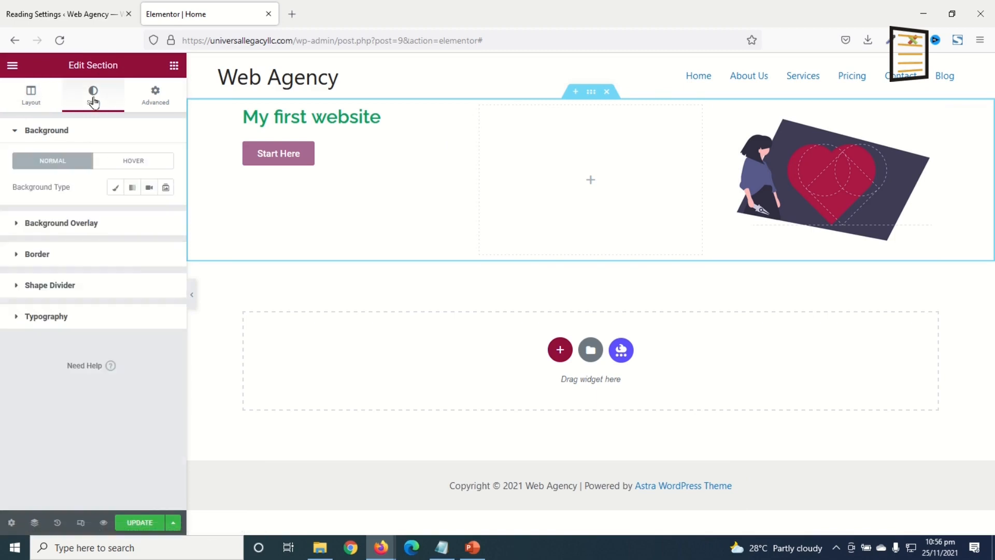
{"action": "left_click", "coordinate": [113, 187]}
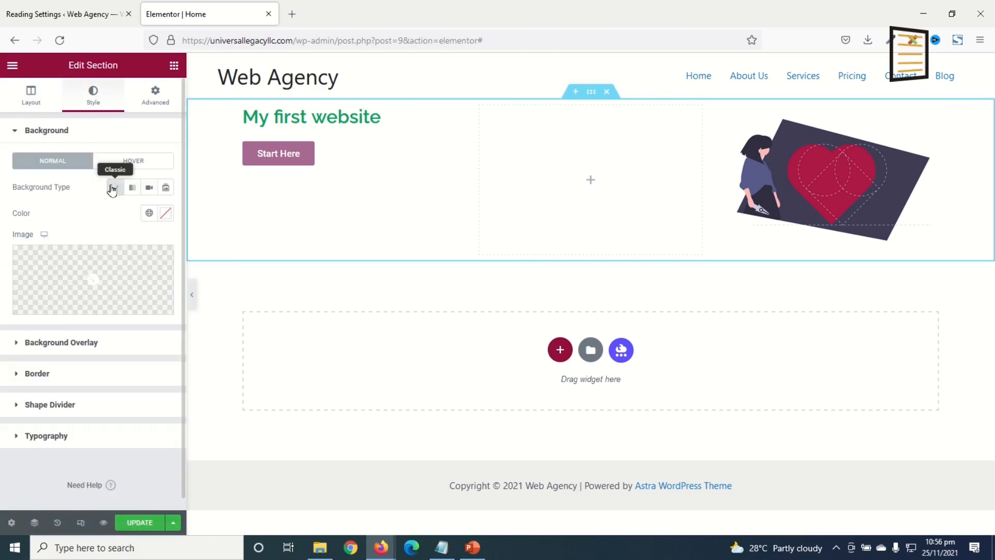
{"action": "left_click", "coordinate": [166, 213]}
{"action": "left_click", "coordinate": [50, 372]}
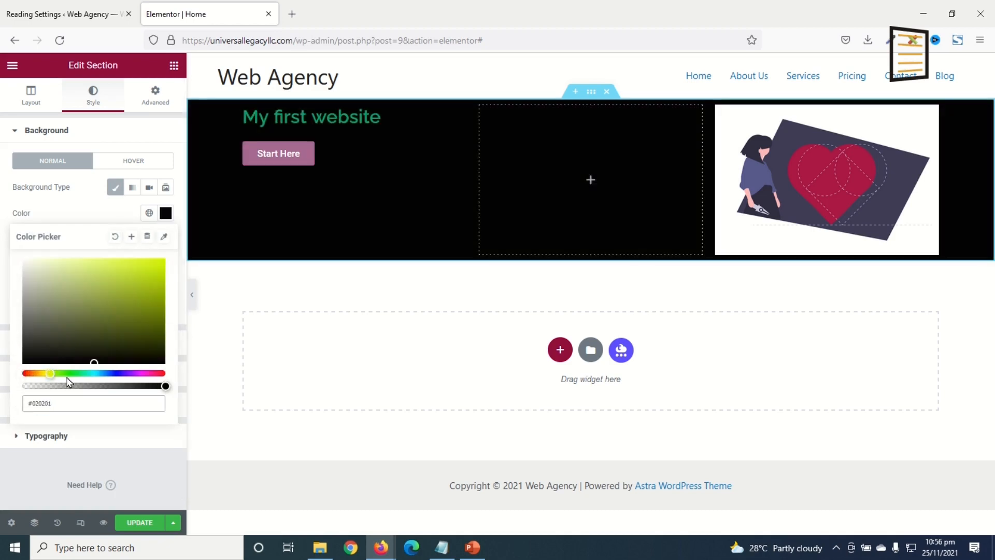
{"action": "left_click", "coordinate": [81, 373]}
{"action": "left_click", "coordinate": [158, 266]}
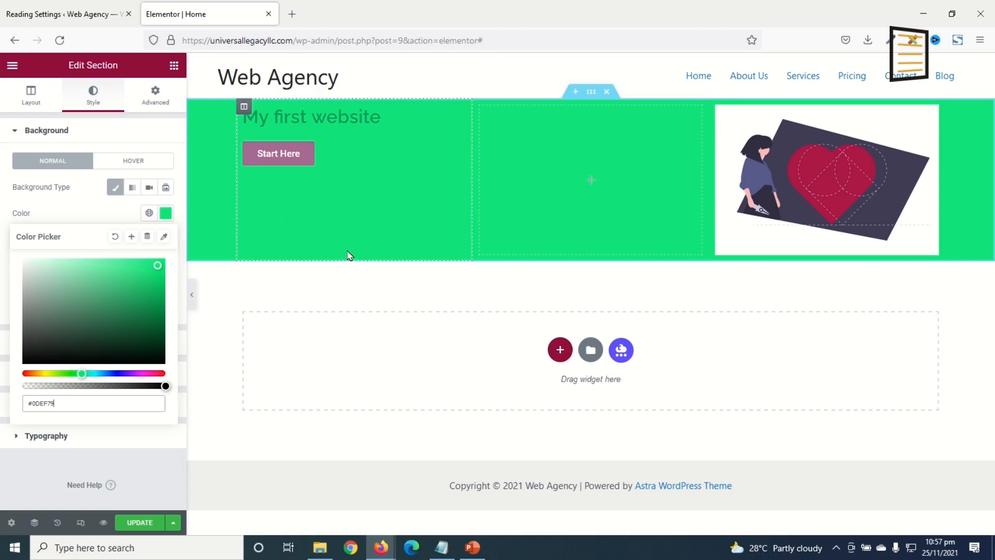
Delete the three-column section from the Home page.
{"action": "left_click", "coordinate": [607, 91]}
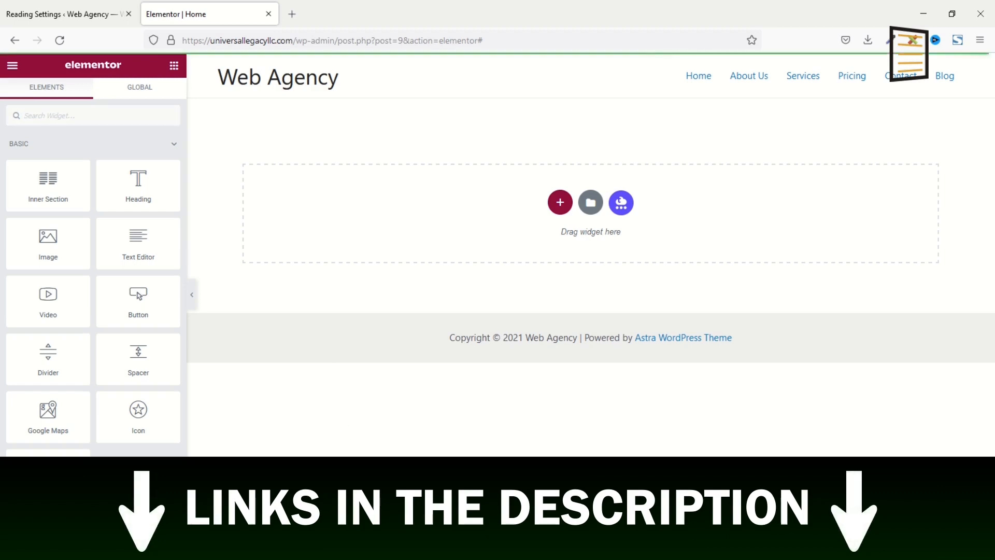
In File Explorer, open the media folder inside digital-agency-template in Downloads to examine the template's images.
{"action": "left_click", "coordinate": [335, 549]}
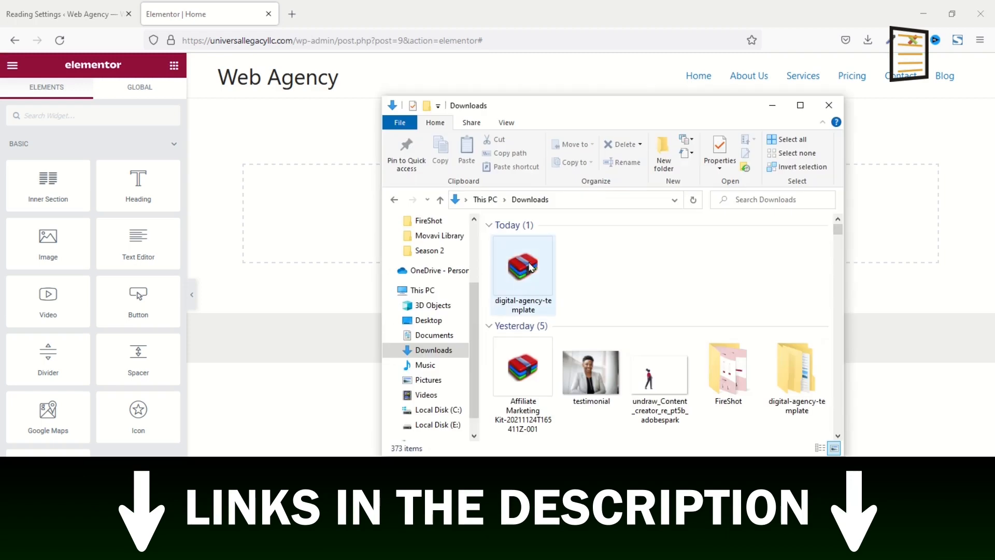
{"action": "left_click", "coordinate": [796, 368]}
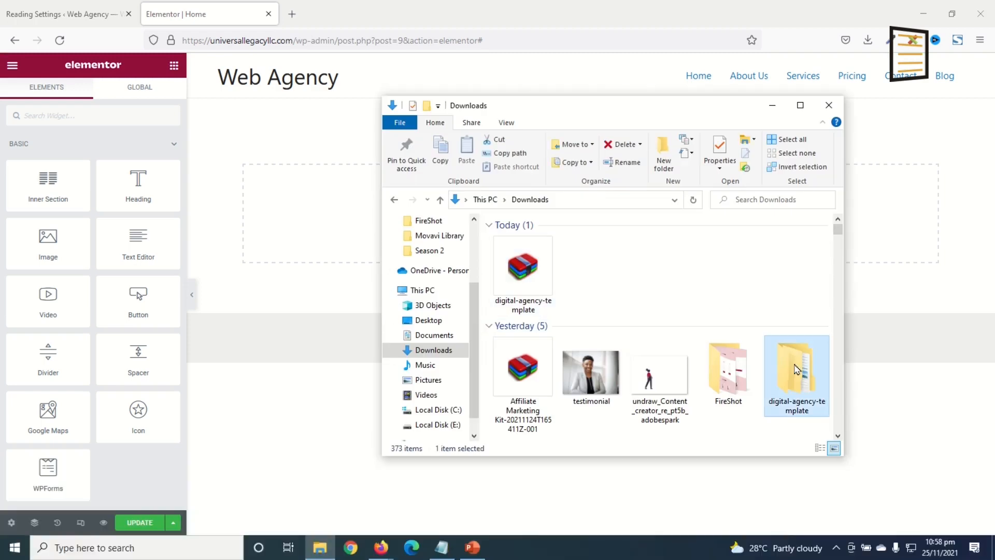
{"action": "double_click", "coordinate": [797, 369]}
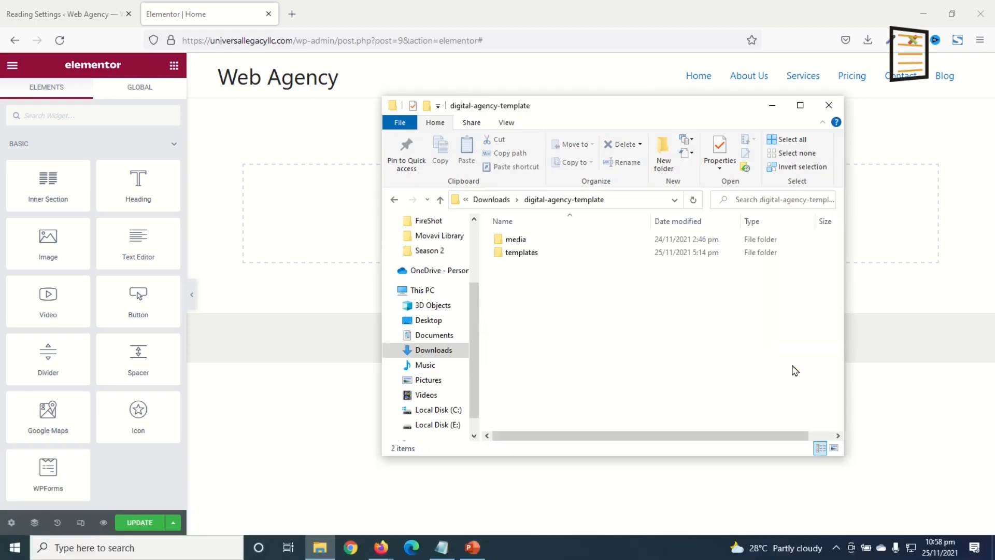
{"action": "double_click", "coordinate": [517, 239]}
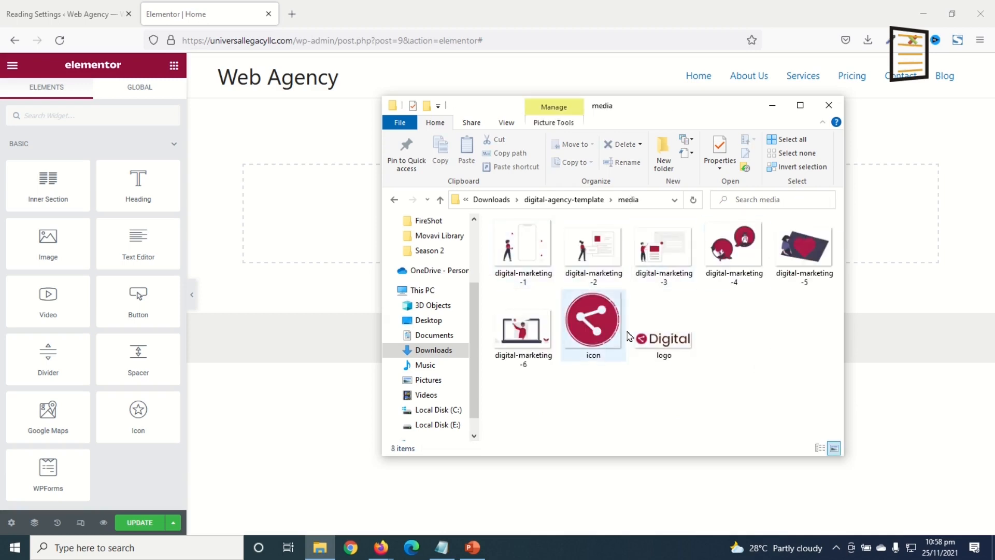
Examine the JSON files in the templates folder of digital-agency-template, and return to the Home page in the Elementor editor.
{"action": "left_click", "coordinate": [394, 201]}
{"action": "double_click", "coordinate": [523, 253]}
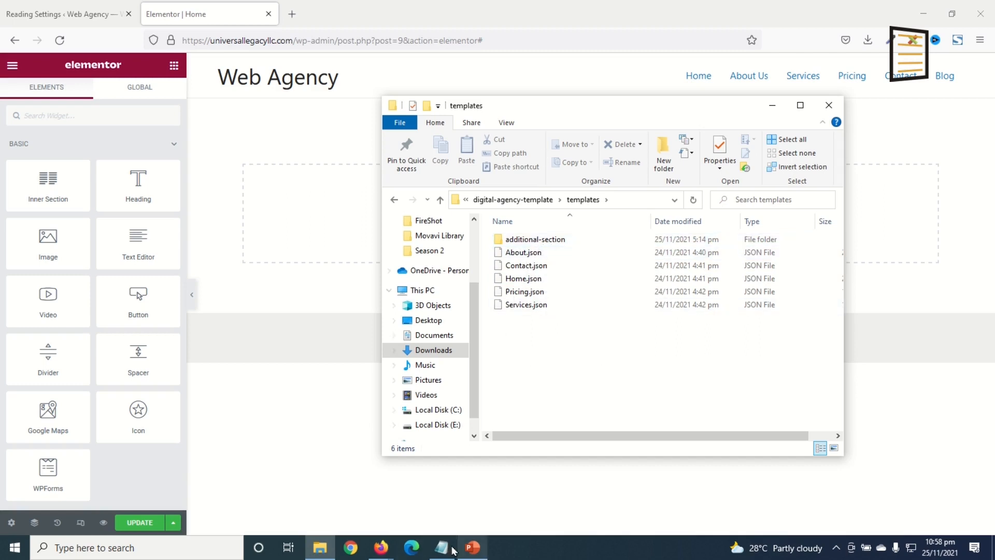
{"action": "left_click", "coordinate": [769, 109]}
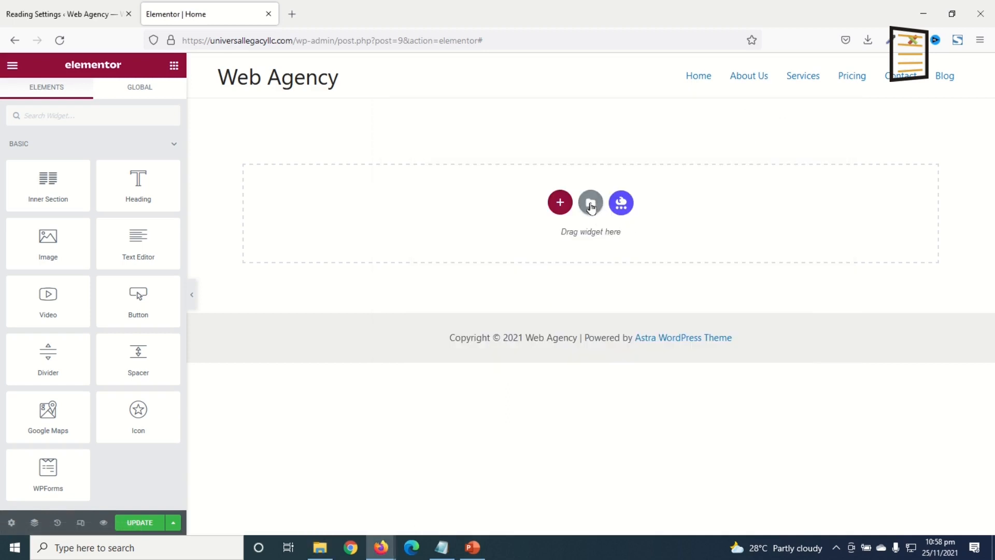
Import Home.json from the templates folder of digital-agency-template into the Elementor template library.
{"action": "left_click", "coordinate": [590, 204]}
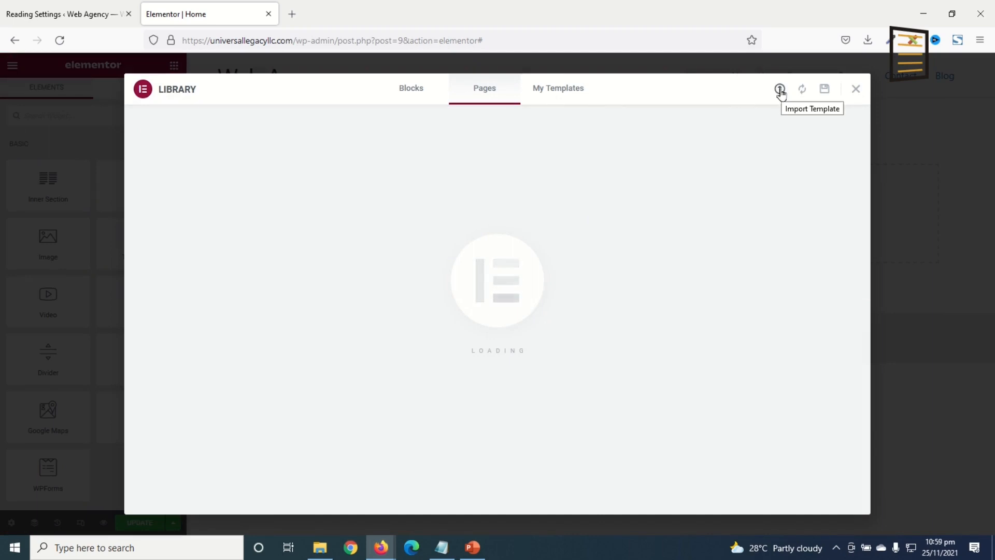
{"action": "left_click", "coordinate": [781, 90]}
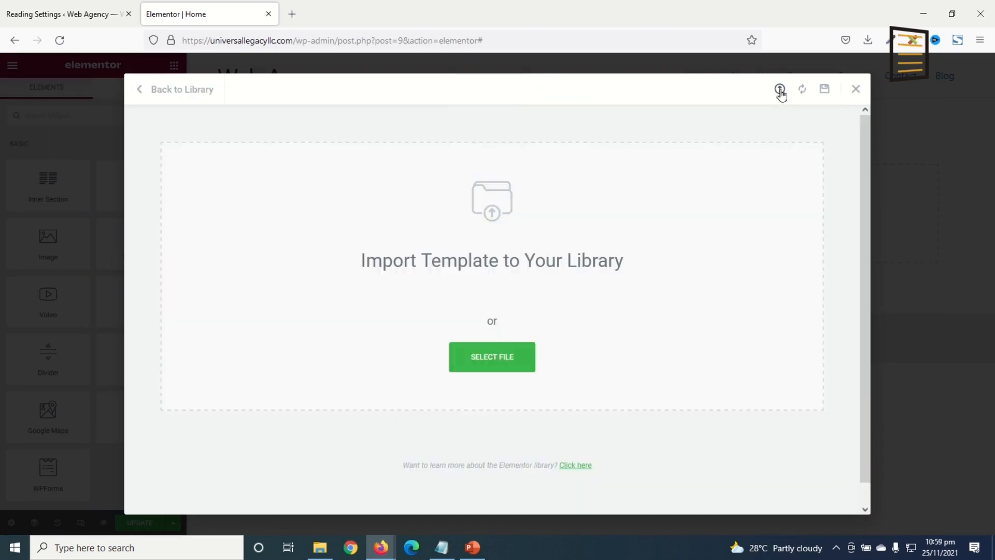
{"action": "left_click", "coordinate": [497, 365]}
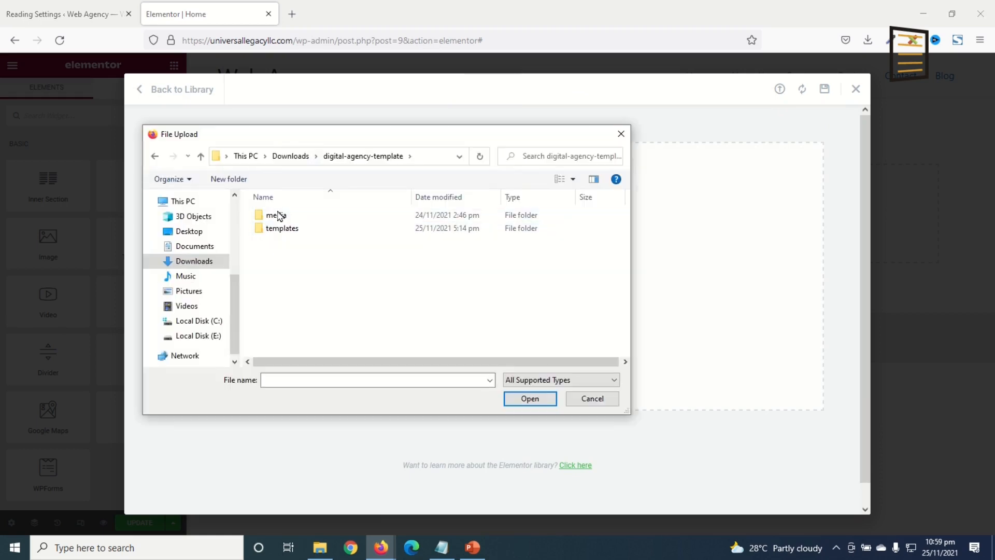
{"action": "double_click", "coordinate": [281, 229]}
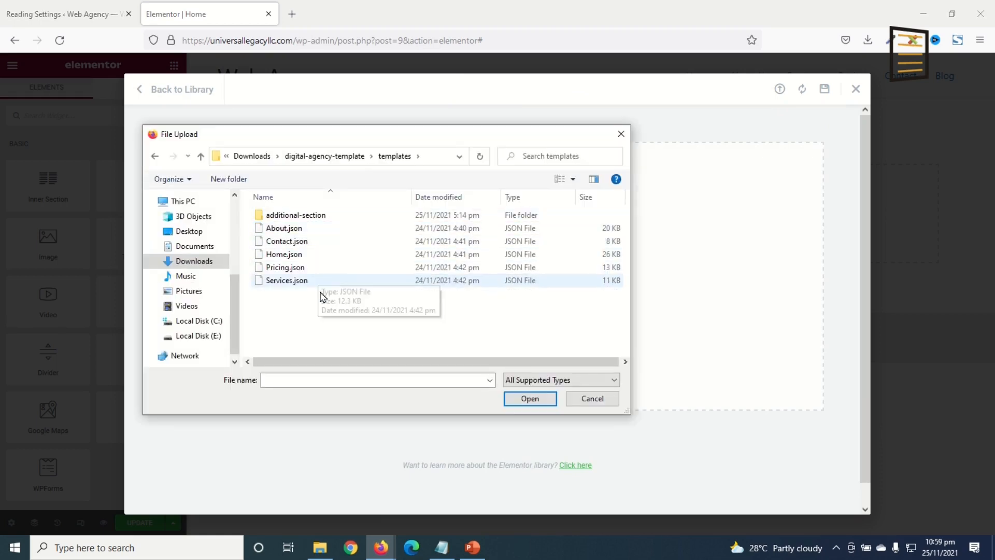
{"action": "left_click", "coordinate": [283, 255]}
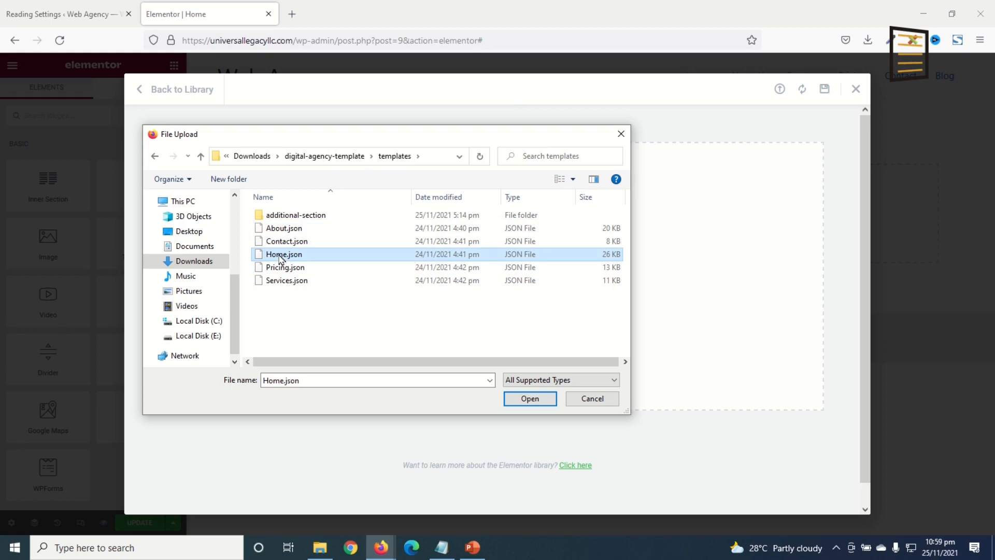
{"action": "left_click", "coordinate": [529, 398]}
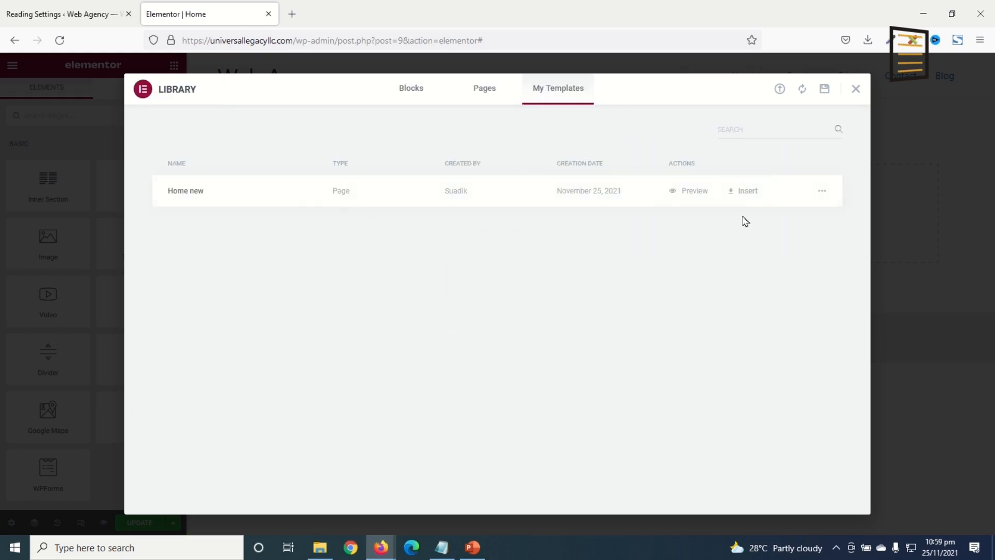
Insert the saved "Home new" page template into the Home page and look through its sections.
{"action": "left_click", "coordinate": [748, 193]}
{"action": "left_click", "coordinate": [554, 339]}
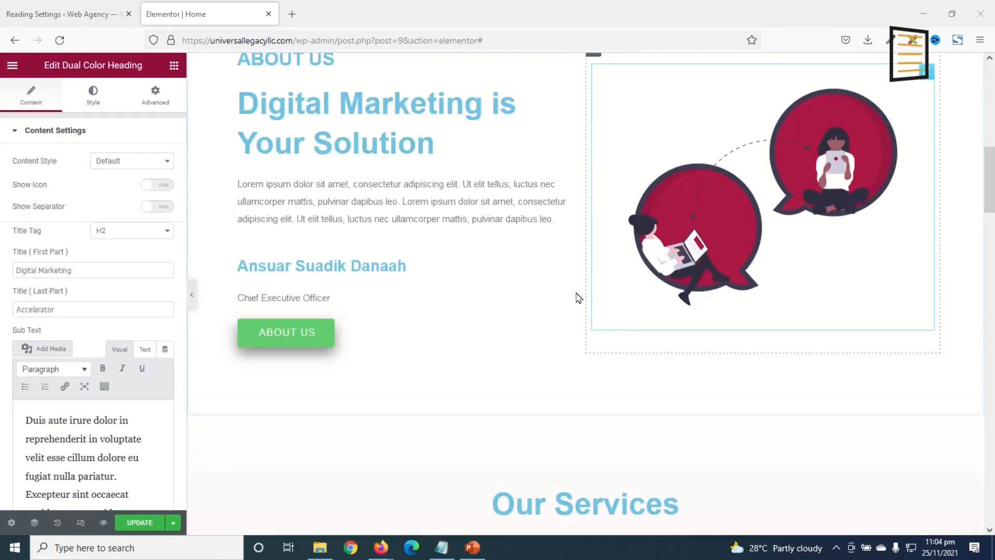
{"action": "scroll", "coordinate": [404, 173], "scroll_direction": "up", "scroll_amount": 10}
{"action": "scroll", "coordinate": [679, 308], "scroll_direction": "down", "scroll_amount": 20}
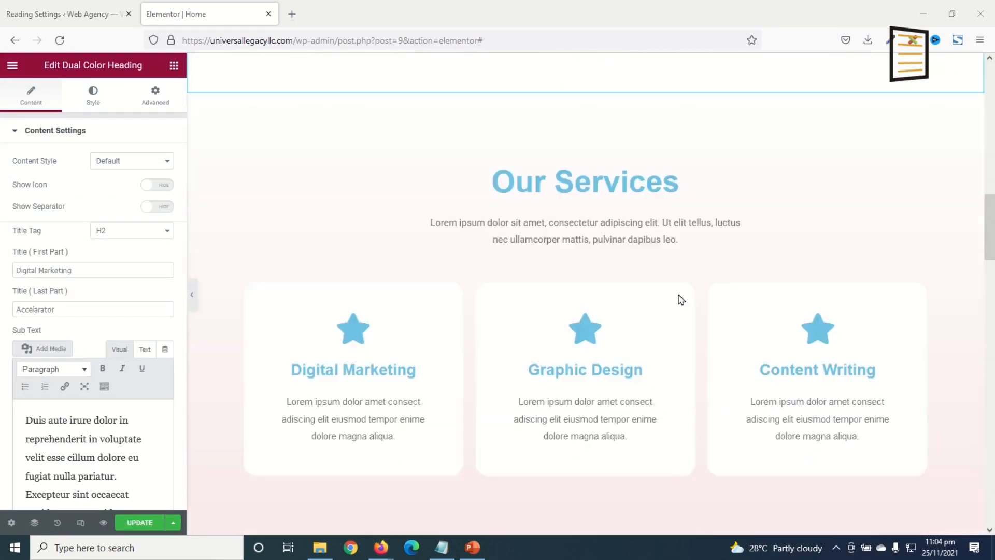
{"action": "scroll", "coordinate": [682, 294], "scroll_direction": "down", "scroll_amount": 15}
{"action": "scroll", "coordinate": [682, 293], "scroll_direction": "up", "scroll_amount": 6}
{"action": "scroll", "coordinate": [466, 171], "scroll_direction": "up", "scroll_amount": 20}
{"action": "scroll", "coordinate": [477, 289], "scroll_direction": "down", "scroll_amount": 8}
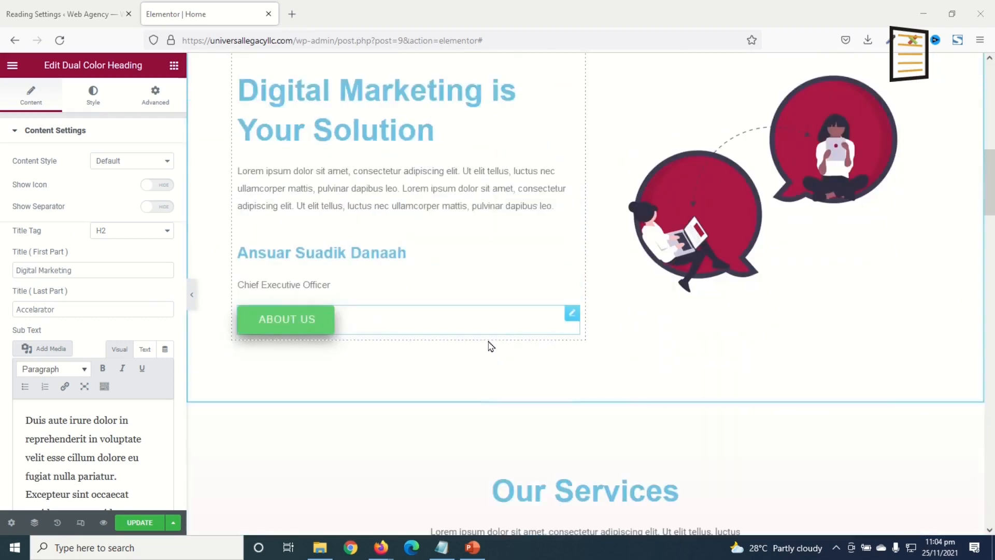
{"action": "scroll", "coordinate": [511, 291], "scroll_direction": "up", "scroll_amount": 8}
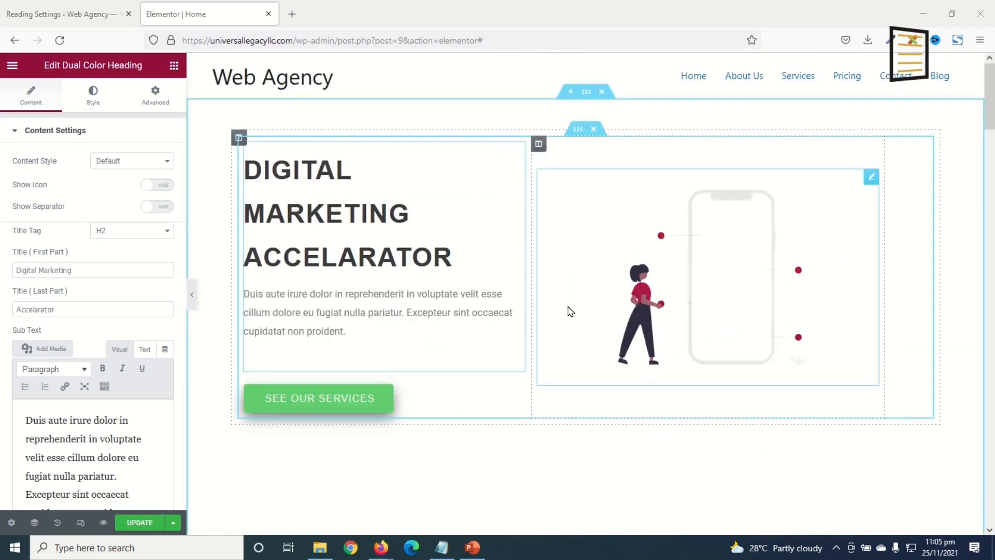
Switch to Notepad and copy the first color code, F1CED4, from the color list.
{"action": "left_click", "coordinate": [442, 547]}
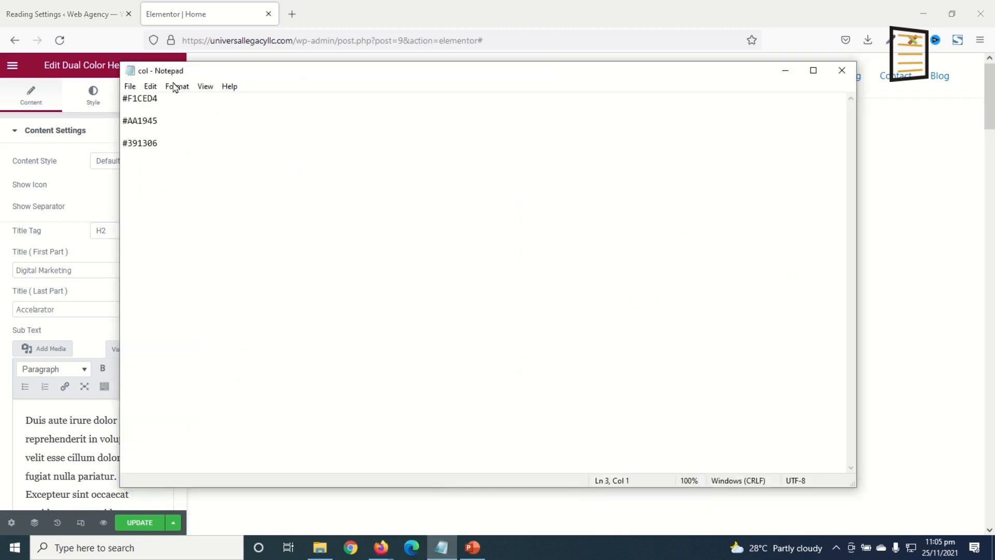
{"action": "left_click_drag", "start_coordinate": [161, 100], "coordinate": [138, 98]}
{"action": "left_click", "coordinate": [785, 71]}
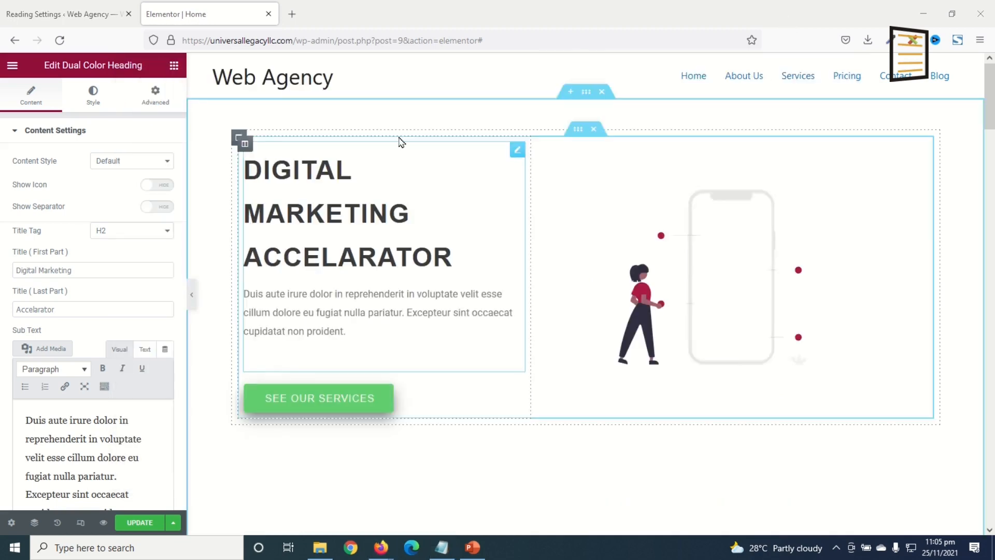
Save the page and open the Global Colors in Elementor's Site Settings.
{"action": "left_click", "coordinate": [140, 522]}
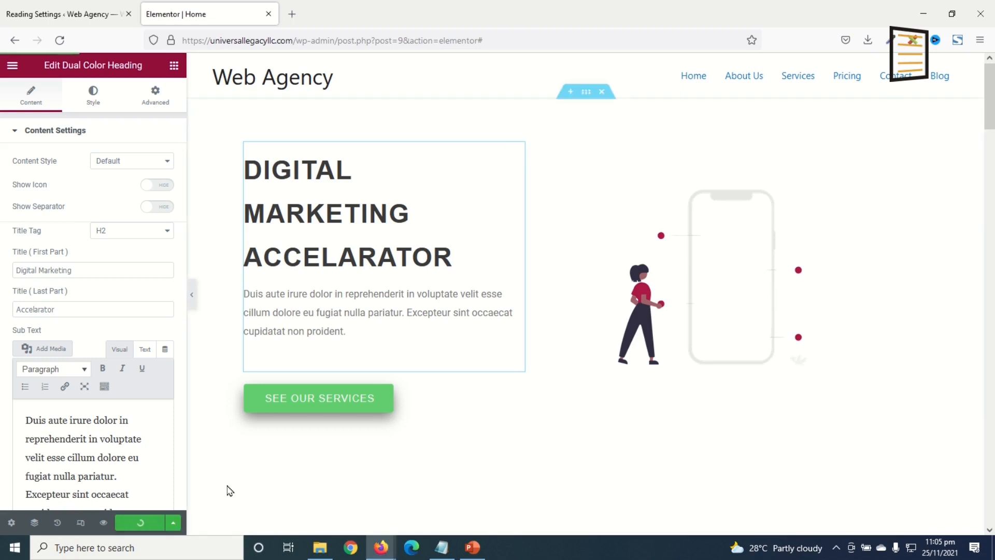
{"action": "left_click", "coordinate": [12, 68]}
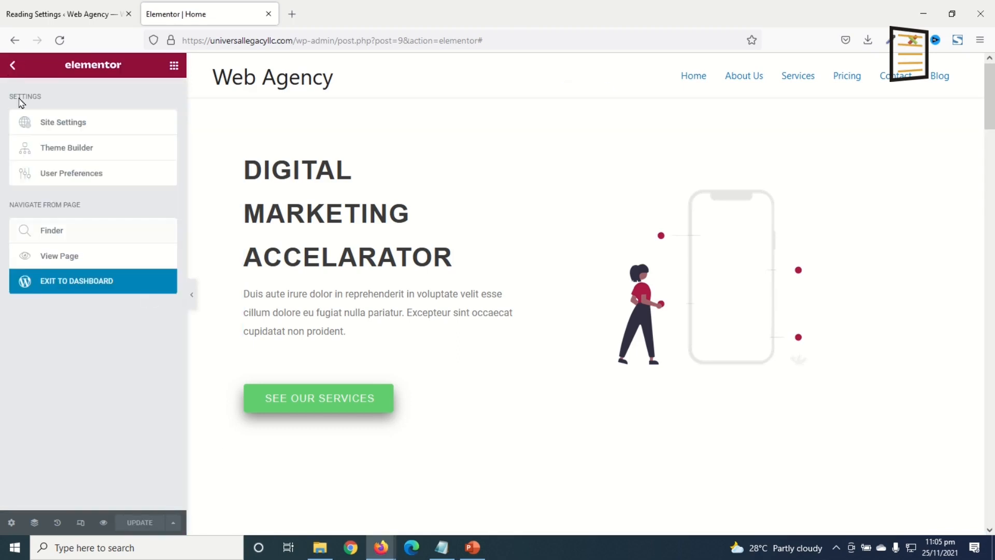
{"action": "left_click", "coordinate": [61, 125]}
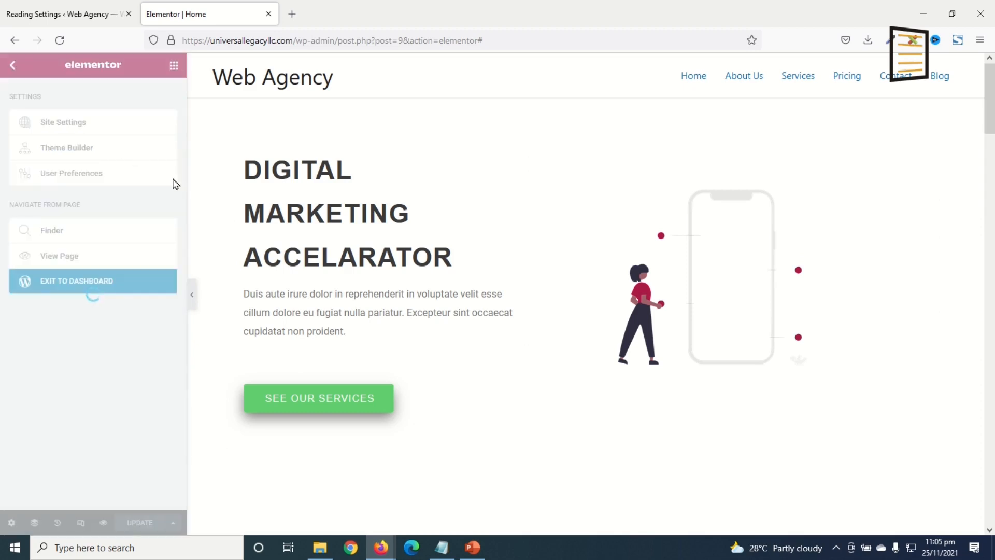
{"action": "left_click", "coordinate": [93, 124]}
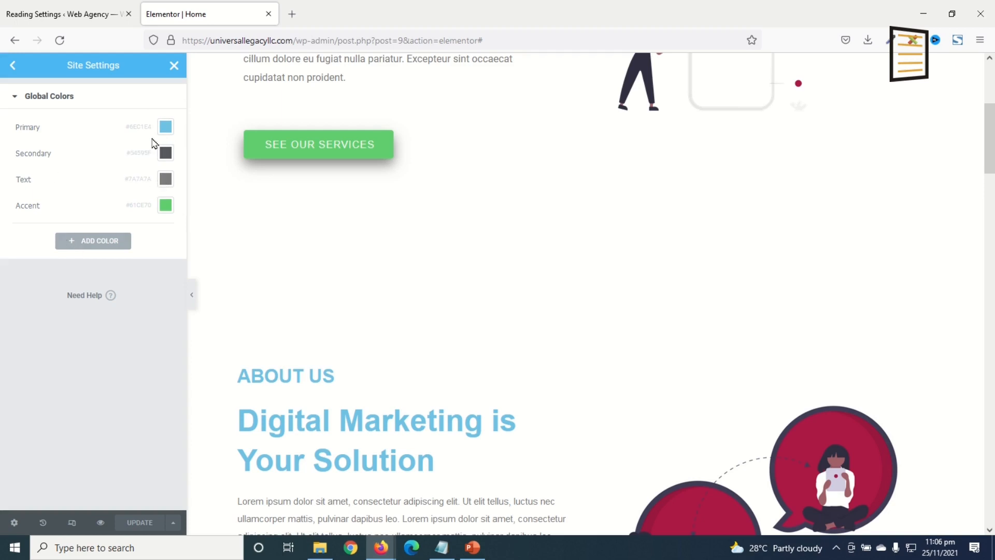
Add a global color named "Color 1" with the value F1CED4.
{"action": "left_click", "coordinate": [95, 242]}
{"action": "left_click", "coordinate": [73, 231]}
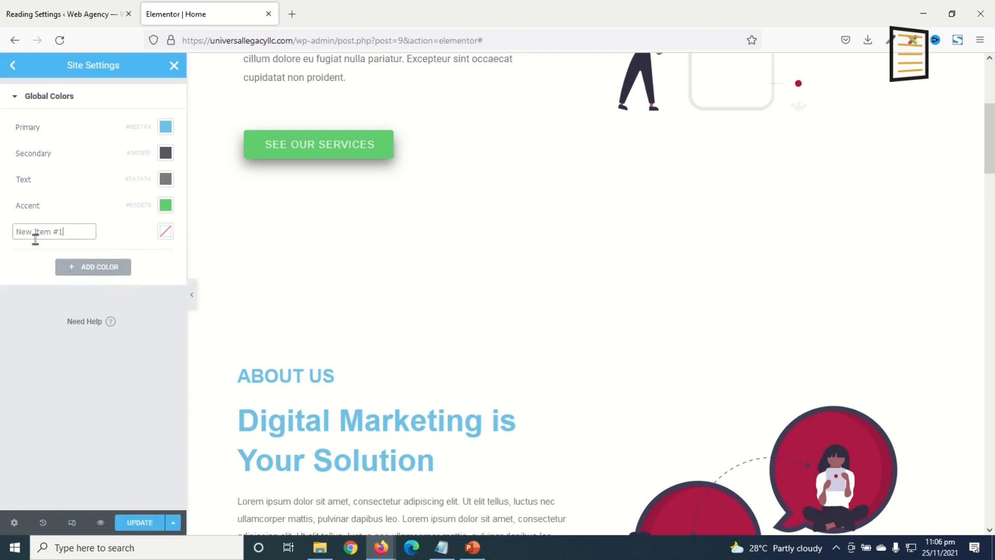
{"action": "type", "text": "Color 1"}
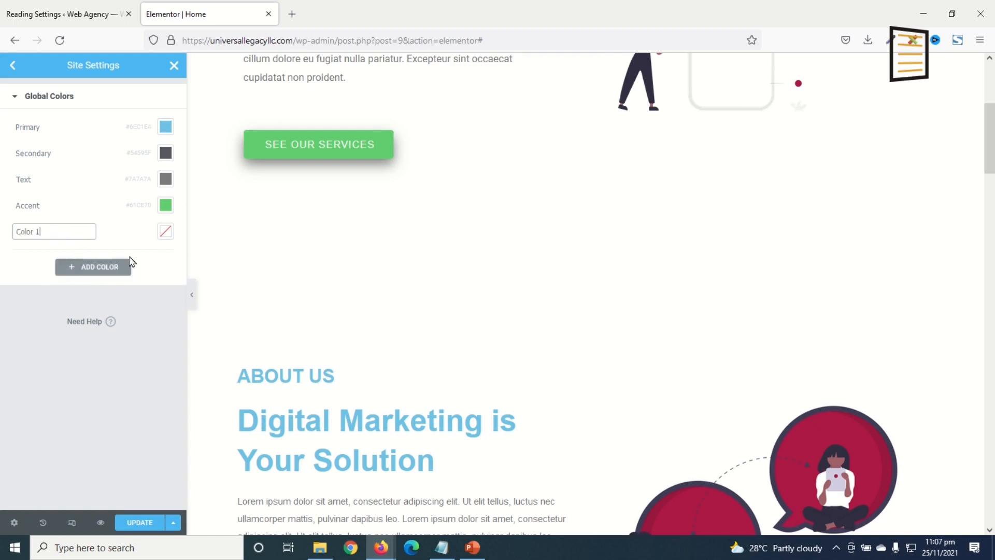
{"action": "left_click", "coordinate": [165, 231]}
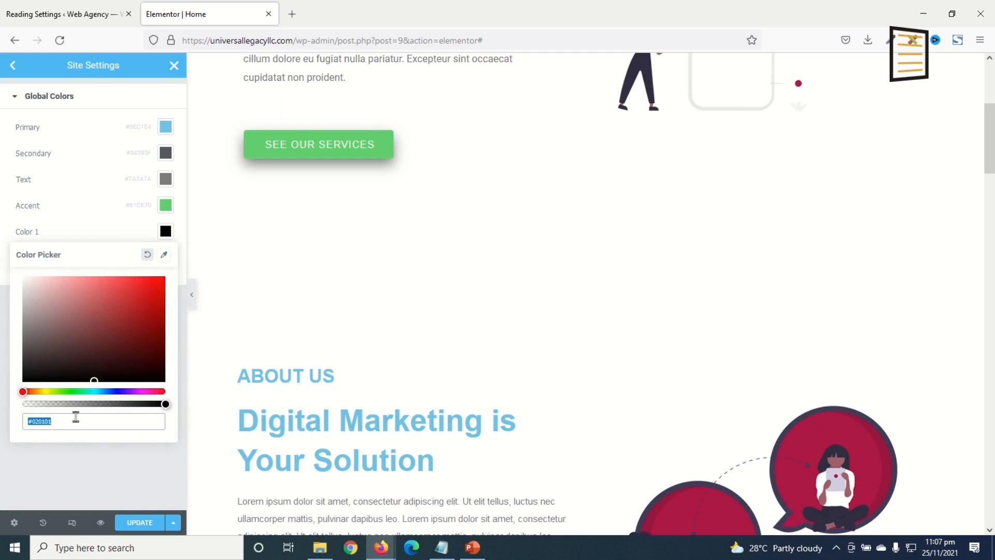
{"action": "type", "text": "F1CED4"}
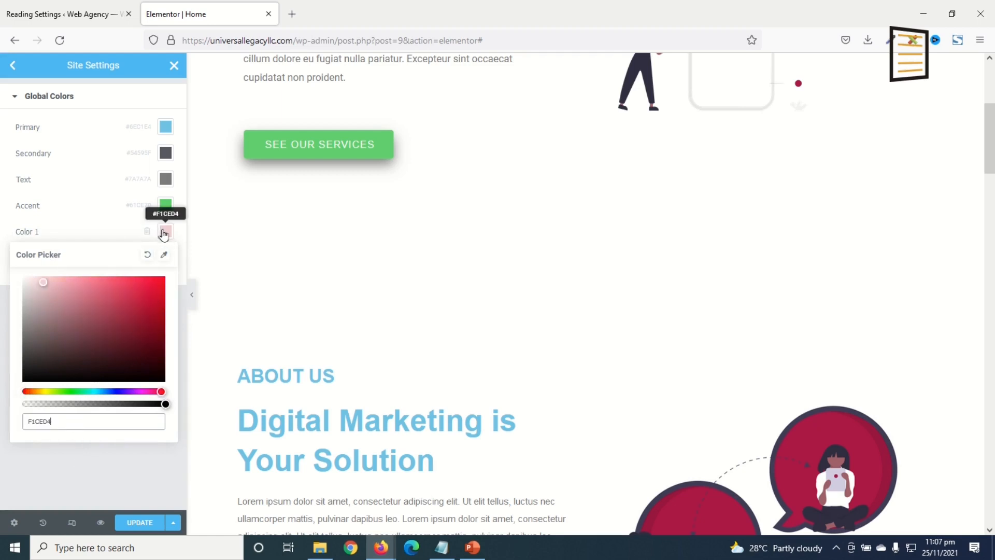
Copy #AA1945 from the Notepad color list and add it as a global color named "Color 2".
{"action": "left_click", "coordinate": [442, 547]}
{"action": "left_click_drag", "start_coordinate": [161, 123], "coordinate": [118, 120]}
{"action": "key", "text": "ctrl+c"}
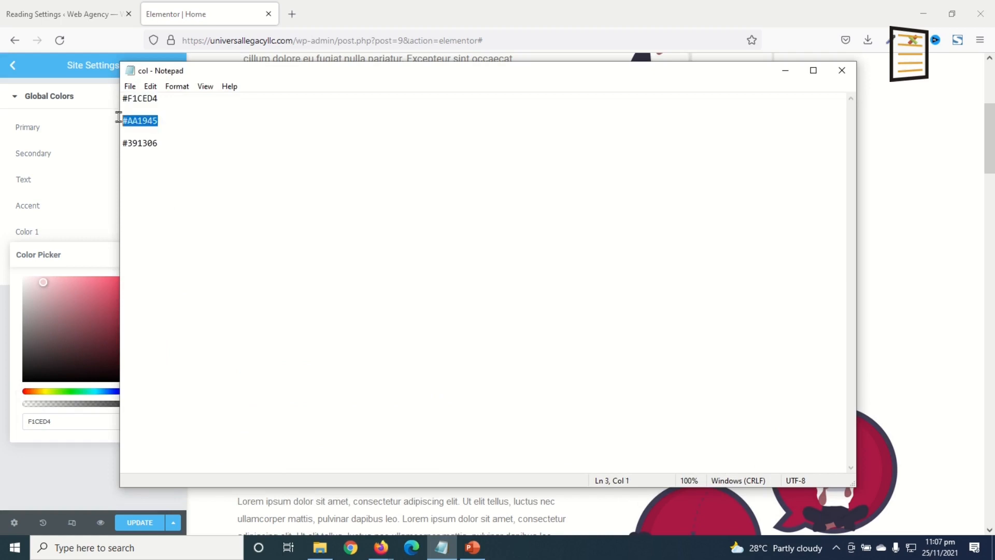
{"action": "left_click", "coordinate": [73, 222]}
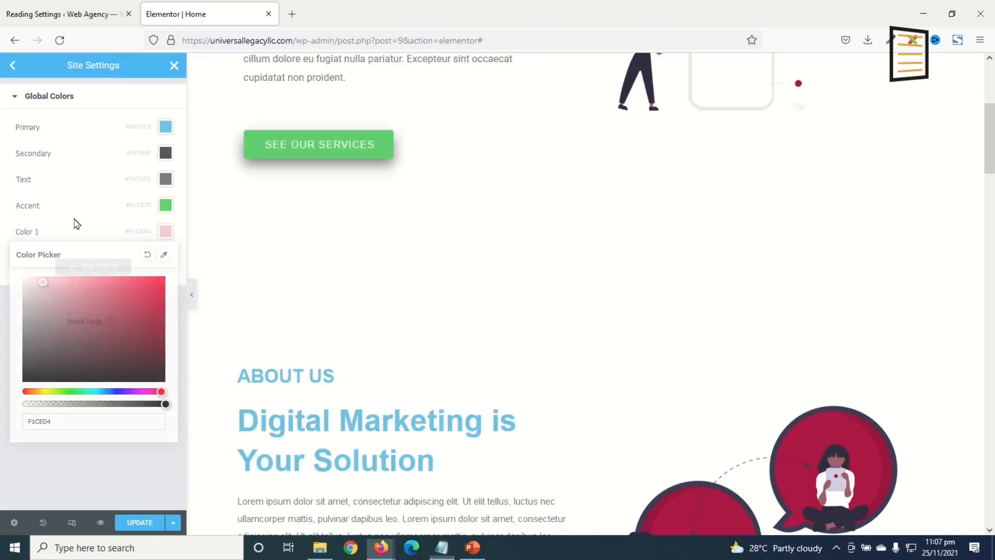
{"action": "left_click", "coordinate": [87, 268]}
{"action": "left_click_drag", "start_coordinate": [64, 258], "coordinate": [1, 265]}
{"action": "type", "text": "Color 2"}
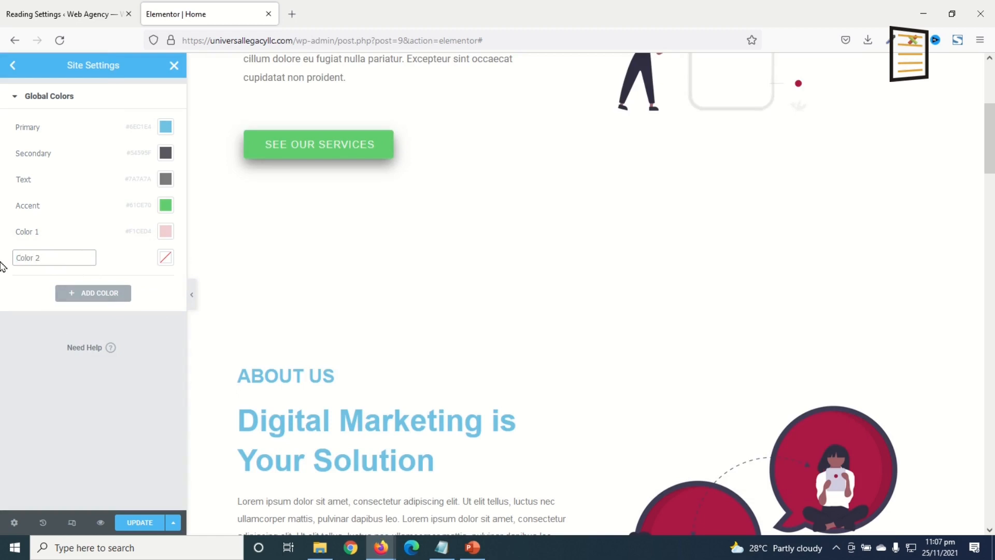
{"action": "left_click", "coordinate": [164, 259]}
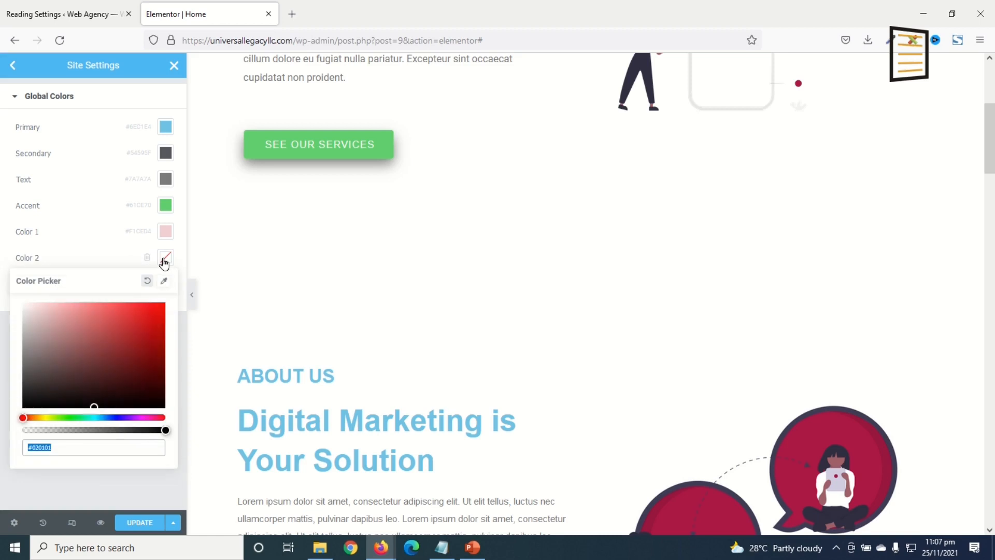
{"action": "key", "text": "ctrl+v"}
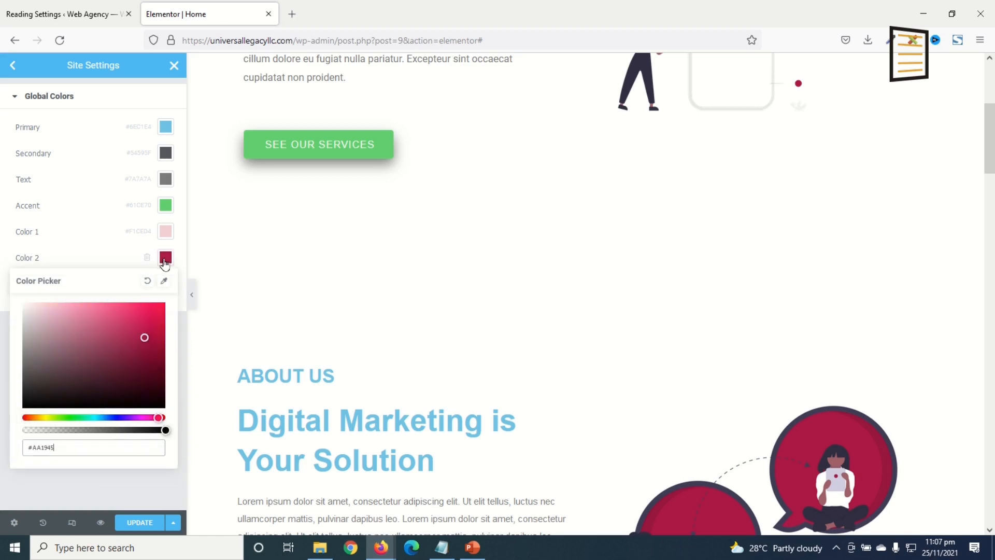
Copy #391306 from the Notepad color list and add it as a global color named "Color 3".
{"action": "left_click", "coordinate": [442, 547]}
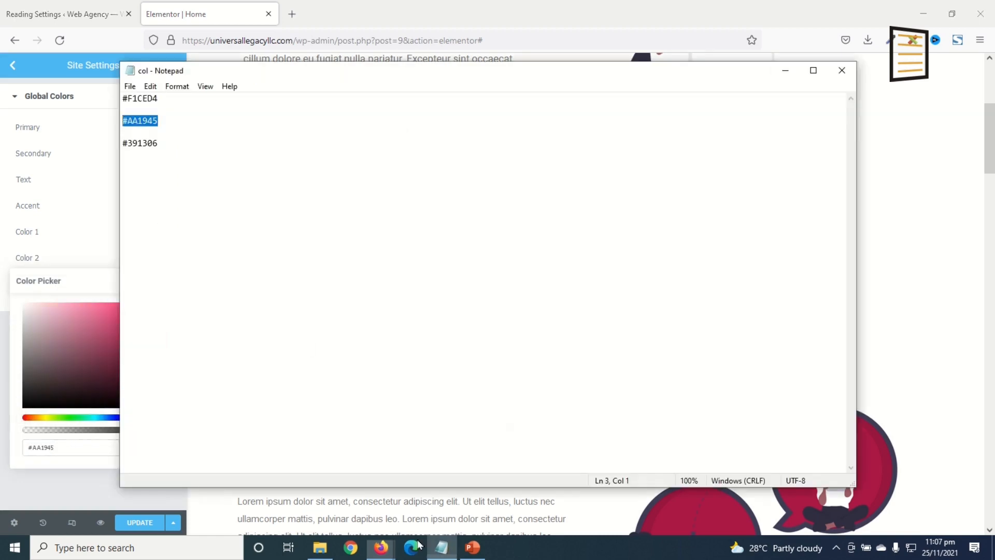
{"action": "left_click", "coordinate": [154, 145]}
{"action": "left_click_drag", "start_coordinate": [153, 144], "coordinate": [109, 146]}
{"action": "key", "text": "ctrl+c"}
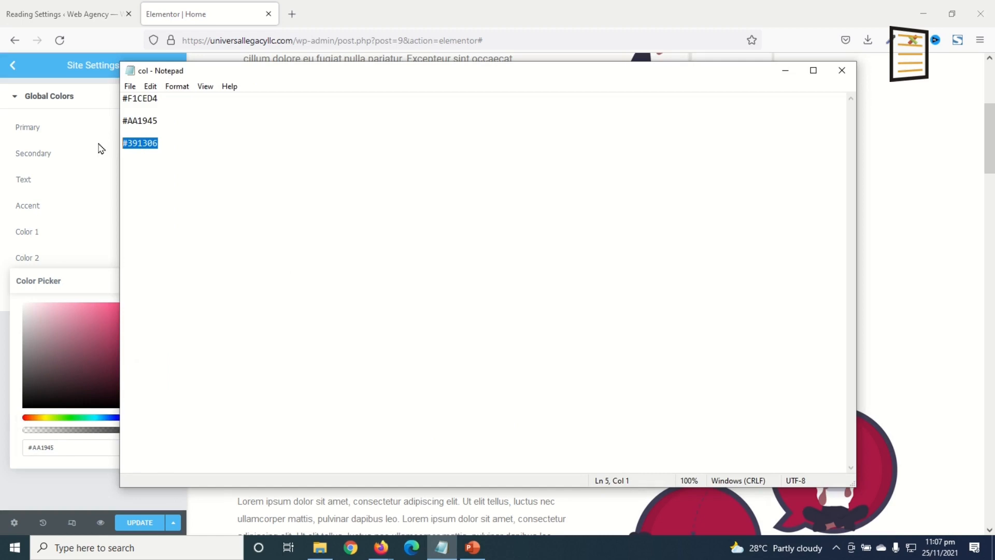
{"action": "left_click", "coordinate": [70, 229]}
{"action": "left_click", "coordinate": [82, 293]}
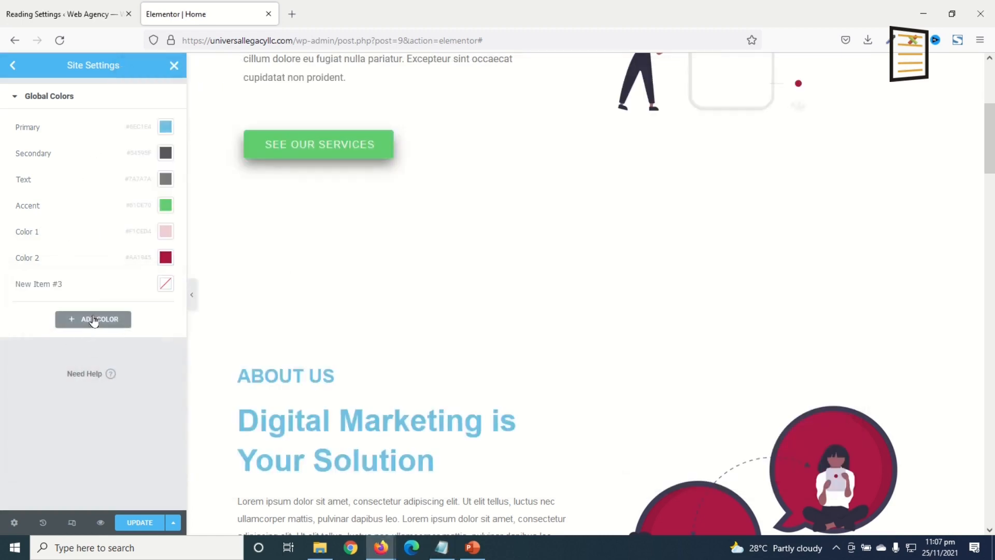
{"action": "left_click", "coordinate": [80, 284]}
{"action": "type", "text": "C"}
{"action": "left_click", "coordinate": [165, 283]}
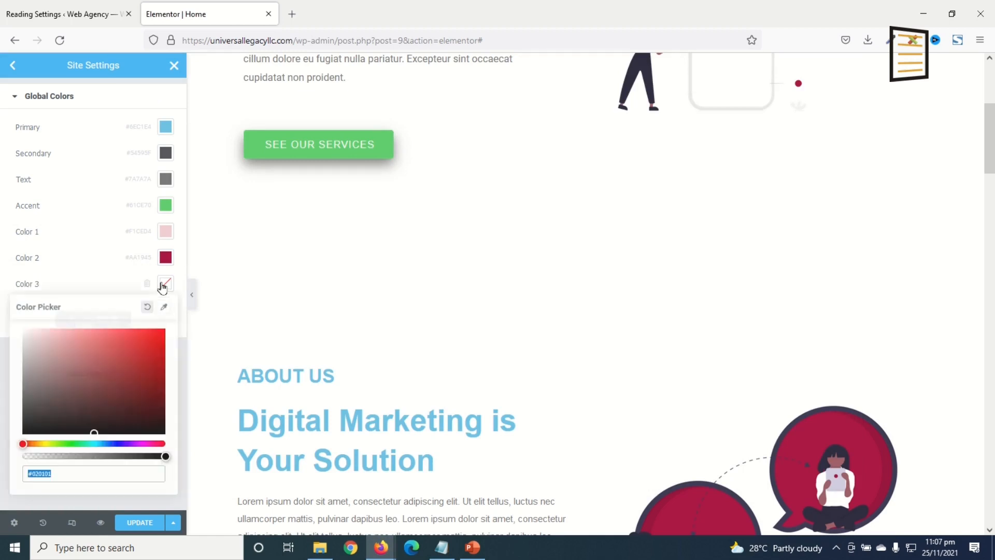
{"action": "key", "text": "ctrl+v"}
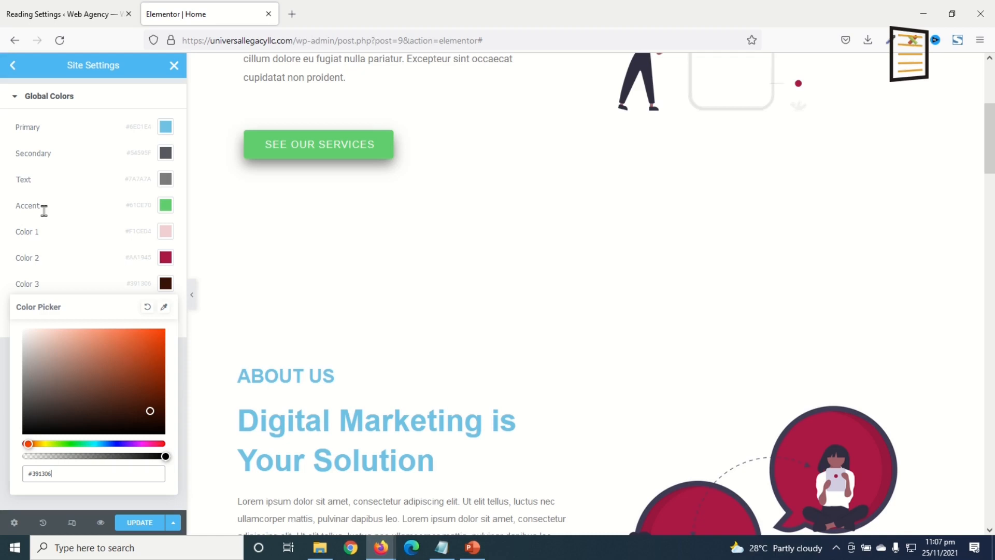
{"action": "left_click", "coordinate": [164, 283]}
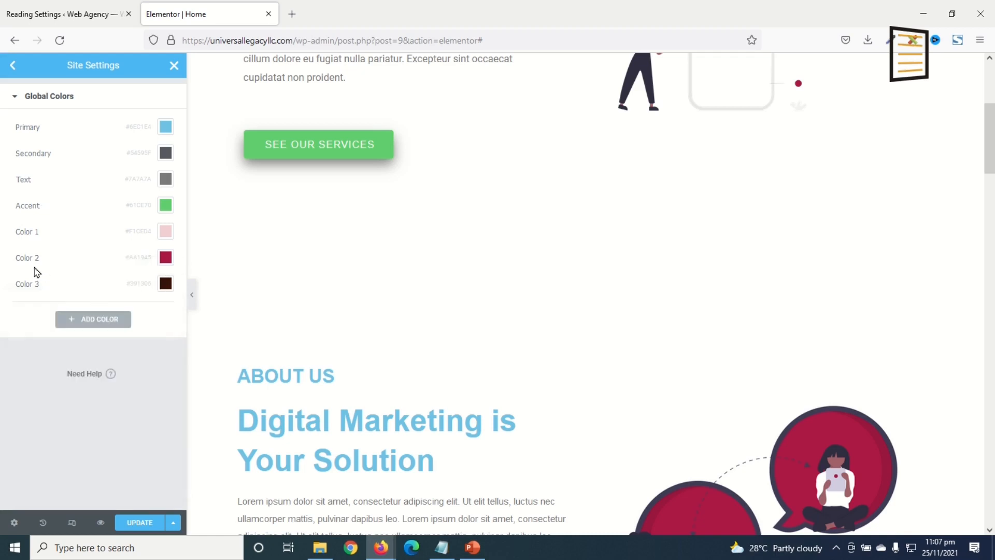
Save the new global colors and close Site Settings to return to the page editor.
{"action": "left_click", "coordinate": [140, 522]}
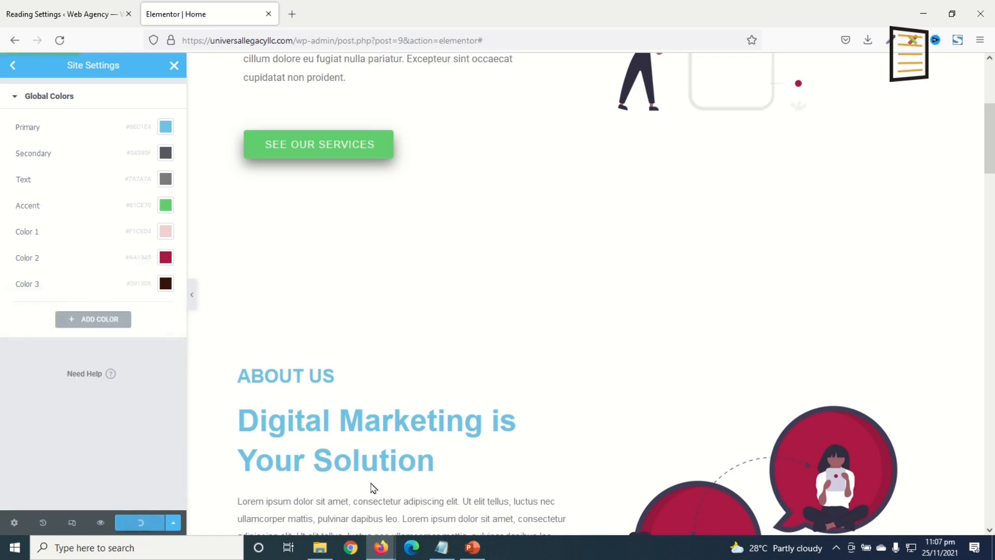
{"action": "left_click", "coordinate": [174, 65]}
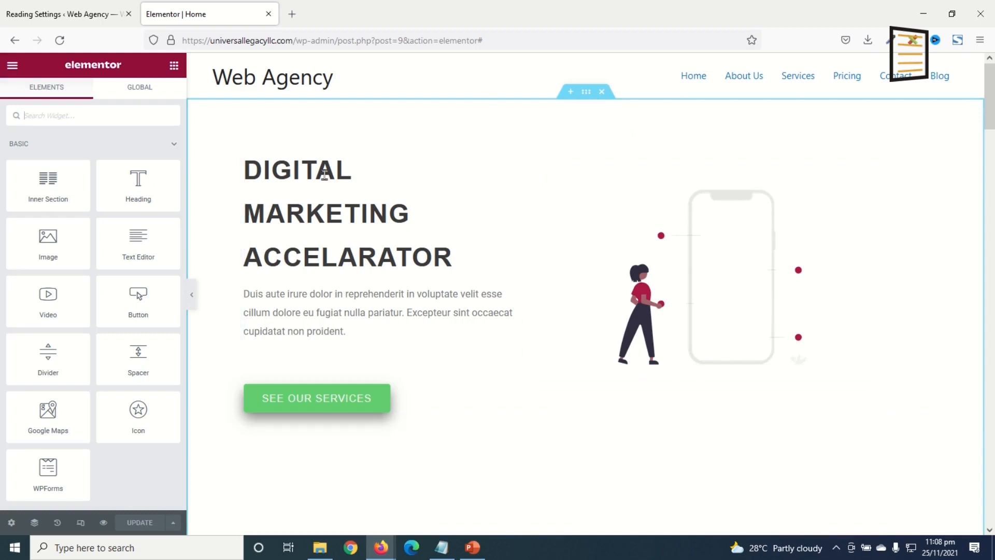
{"action": "scroll", "coordinate": [517, 222], "scroll_direction": "down", "scroll_amount": 3}
{"action": "scroll", "coordinate": [590, 140], "scroll_direction": "up", "scroll_amount": 3}
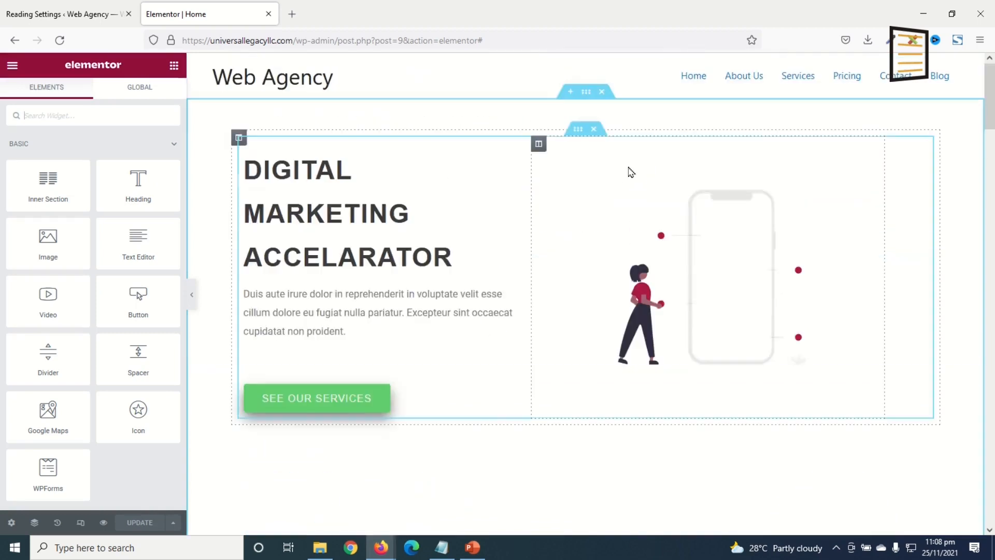
Set the background color of the page's first section to the global color "Color 1".
{"action": "left_click", "coordinate": [586, 99]}
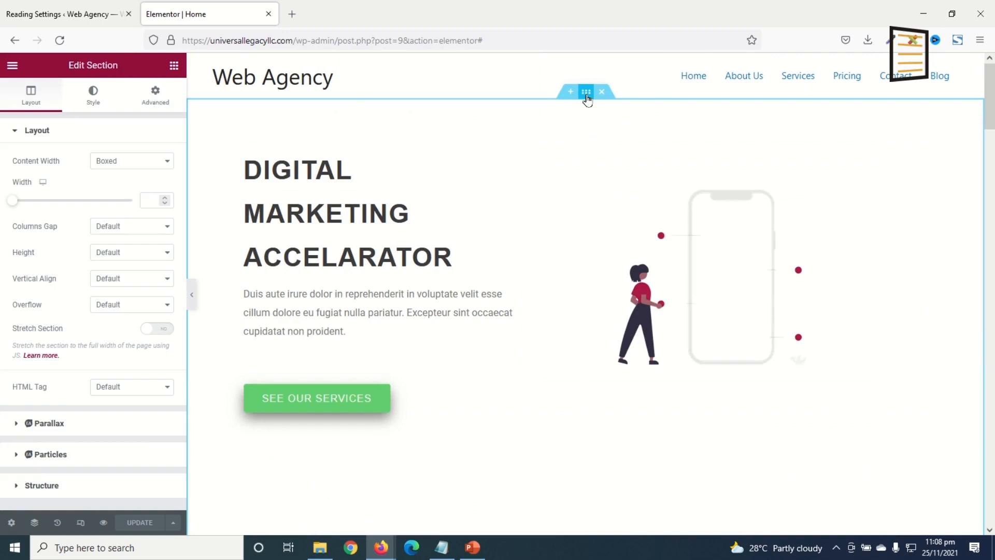
{"action": "left_click", "coordinate": [93, 93]}
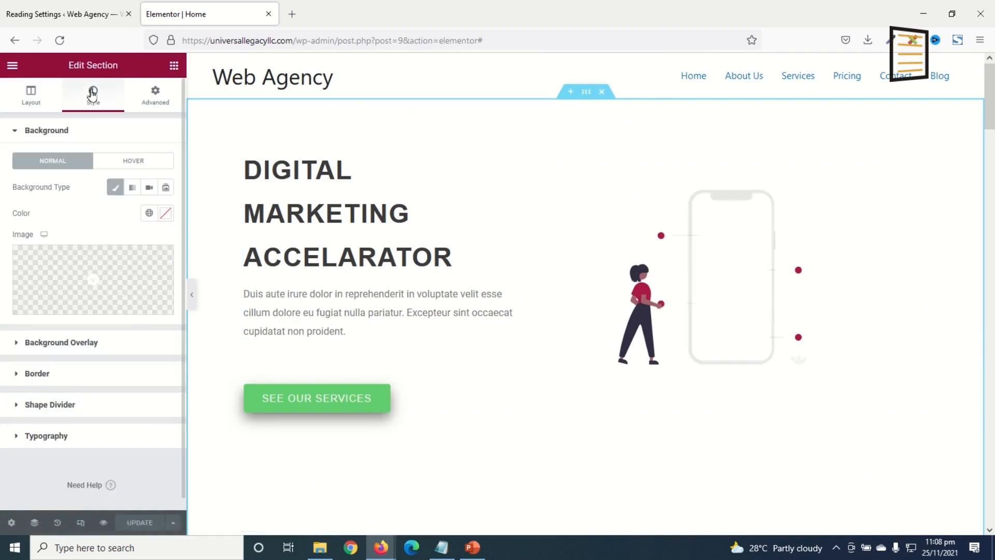
{"action": "left_click", "coordinate": [149, 214]}
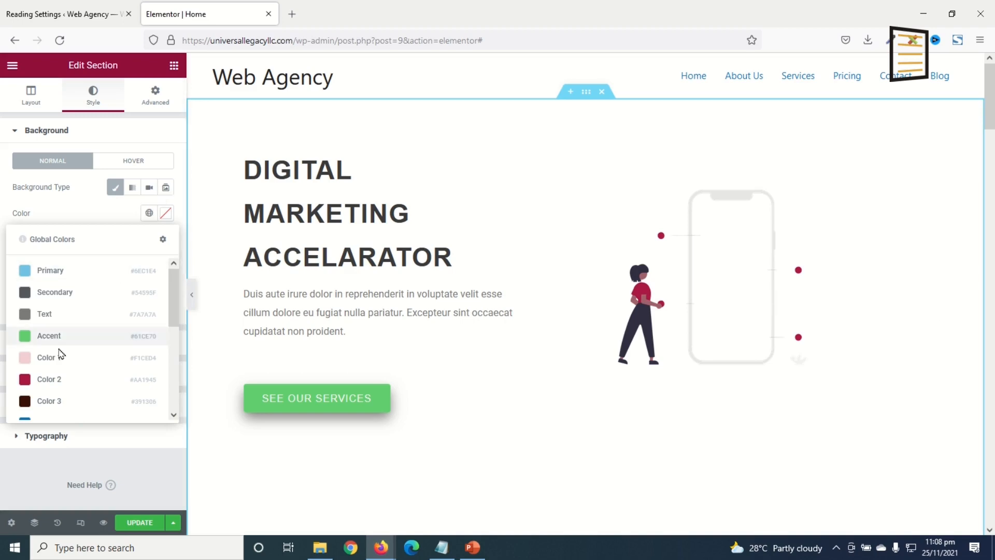
{"action": "left_click", "coordinate": [58, 365]}
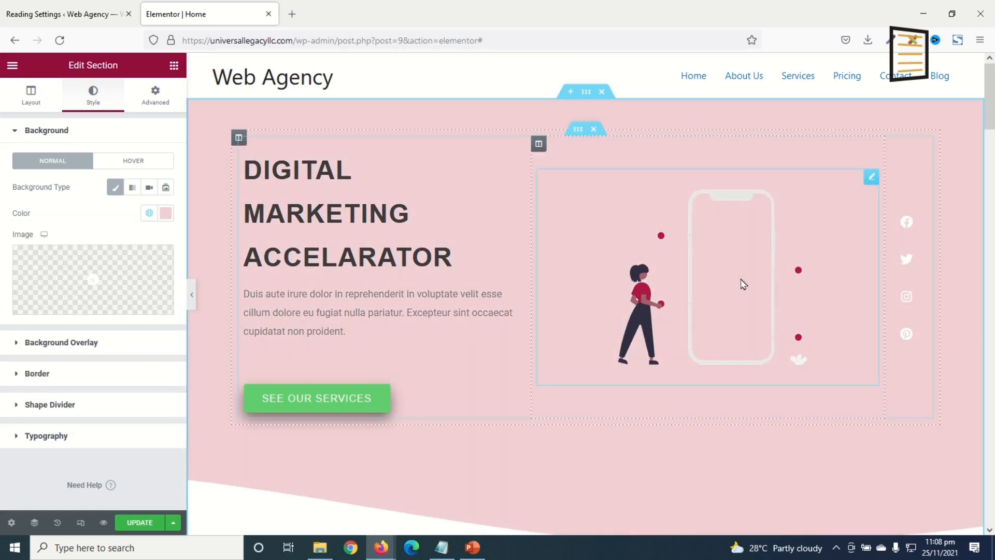
{"action": "scroll", "coordinate": [751, 293], "scroll_direction": "down", "scroll_amount": 3}
{"action": "scroll", "coordinate": [752, 294], "scroll_direction": "up", "scroll_amount": 3}
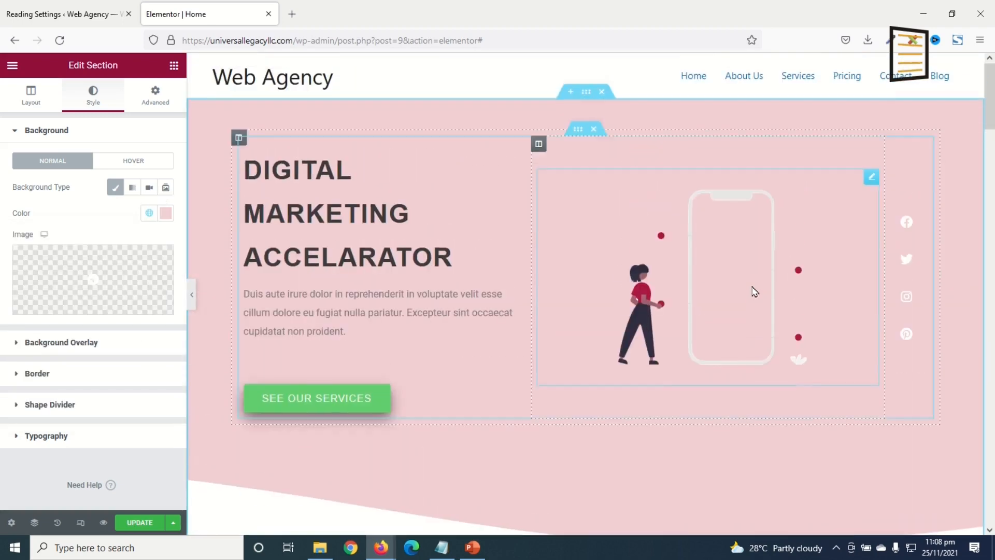
Change the hero heading's first title part to "Best Website" and its last title part to "Makers".
{"action": "left_click", "coordinate": [308, 213]}
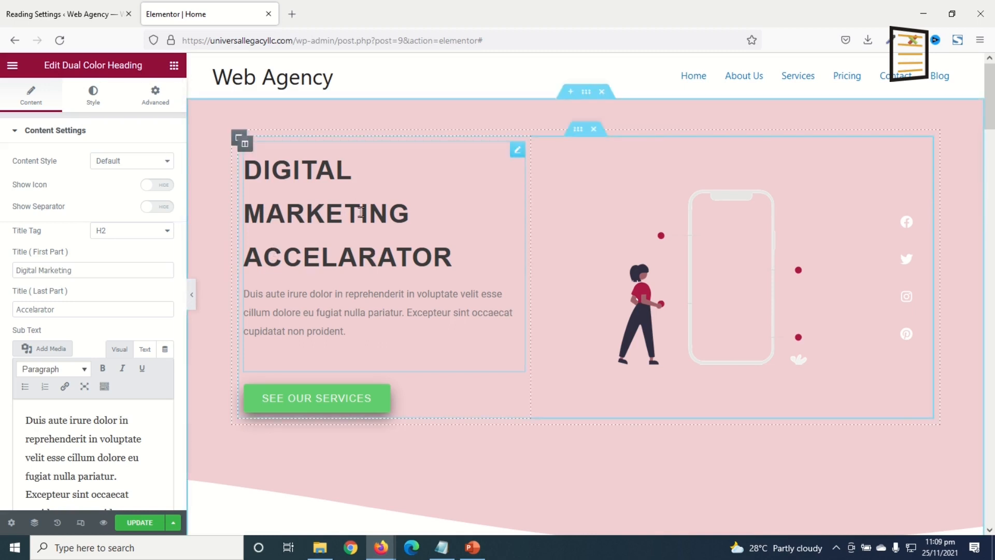
{"action": "left_click_drag", "start_coordinate": [91, 270], "coordinate": [2, 276]}
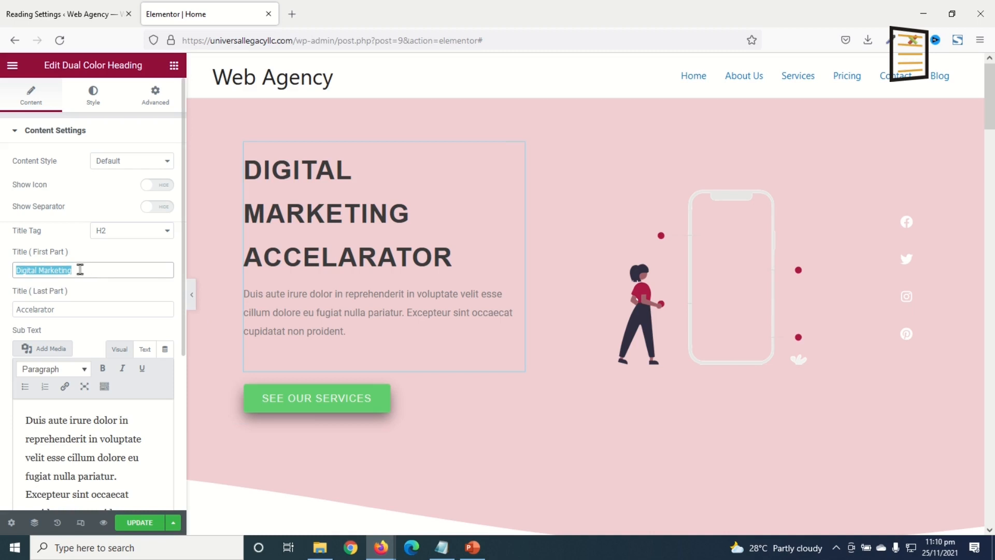
{"action": "type", "text": "Best Website"}
{"action": "left_click_drag", "start_coordinate": [83, 310], "coordinate": [2, 294]}
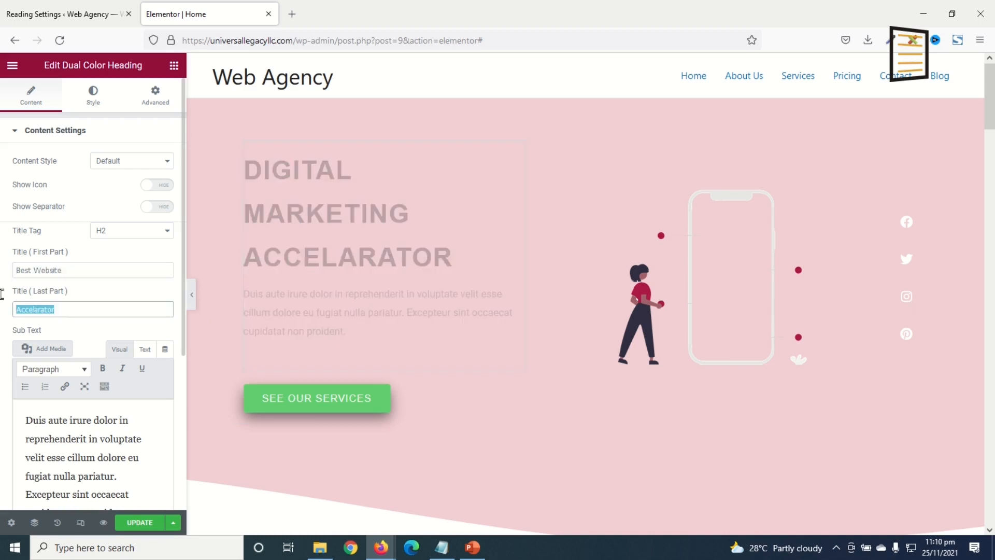
{"action": "type", "text": "Makers"}
{"action": "left_click", "coordinate": [104, 469]}
{"action": "left_click_drag", "start_coordinate": [105, 473], "coordinate": [19, 422]}
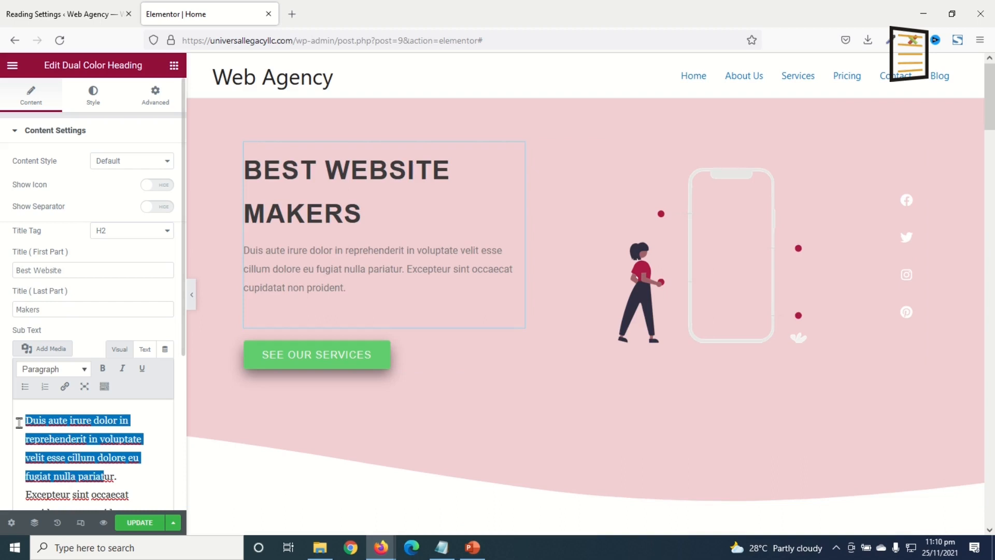
Set the hero heading's main color to the global color "Color 2" and its solid dual color to "Color 3".
{"action": "left_click", "coordinate": [92, 99]}
{"action": "left_click", "coordinate": [61, 391]}
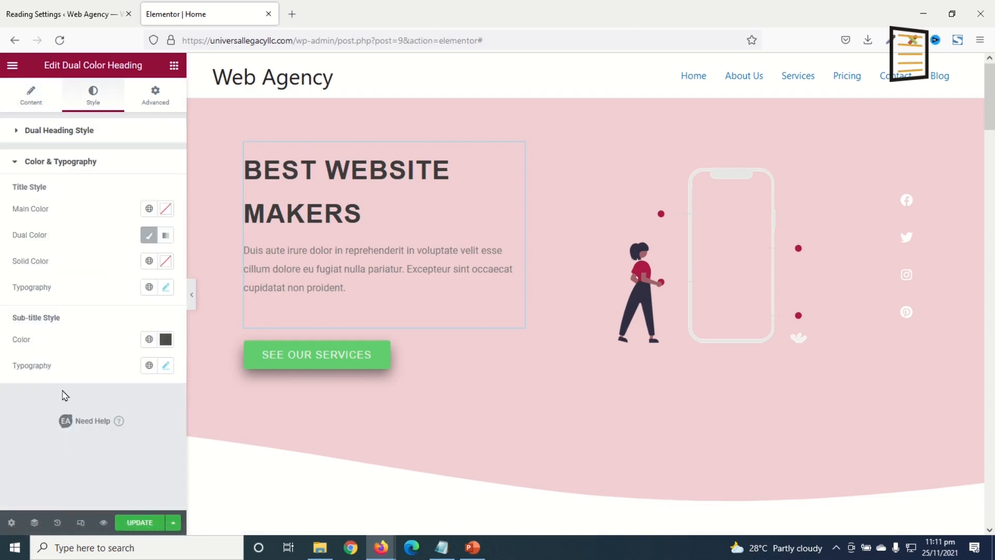
{"action": "left_click", "coordinate": [148, 209]}
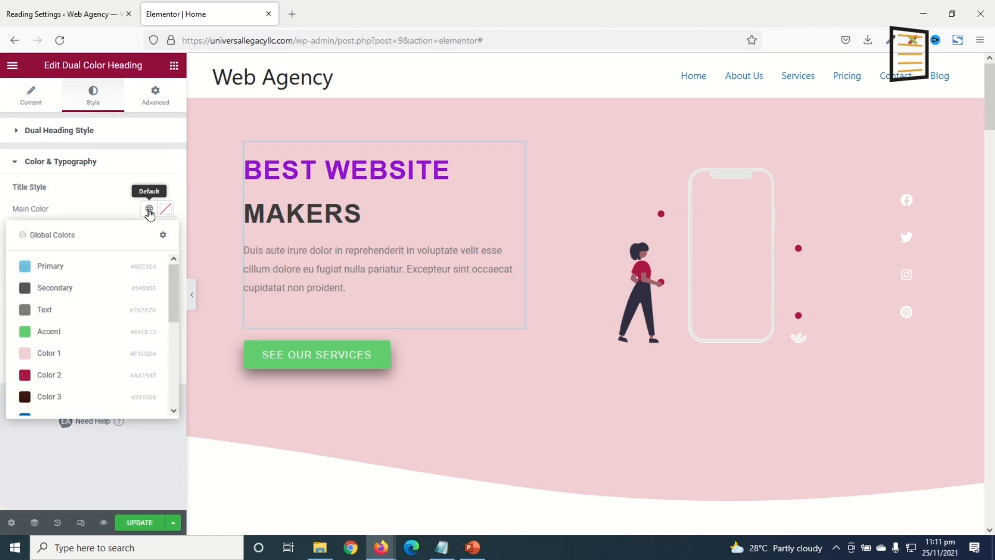
{"action": "left_click", "coordinate": [49, 376]}
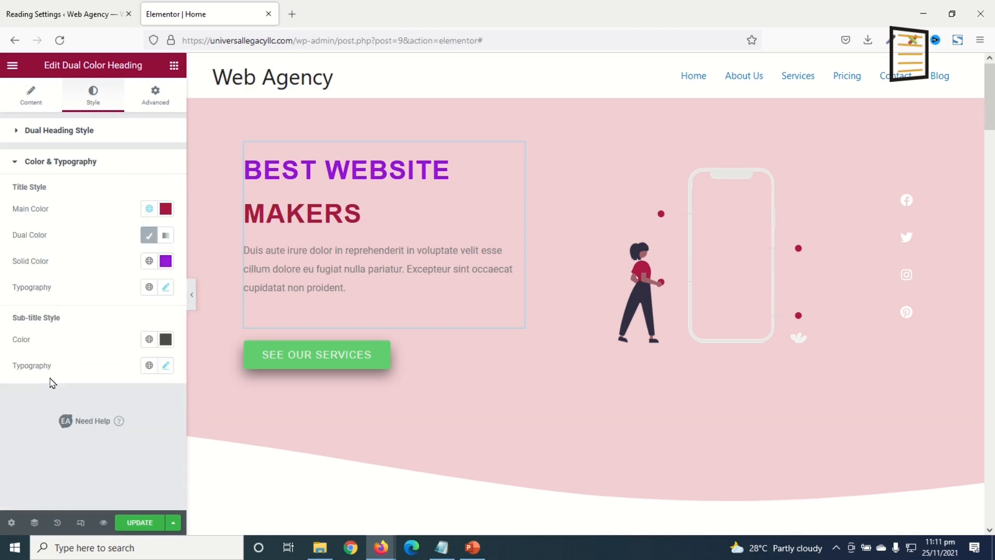
{"action": "left_click", "coordinate": [149, 261]}
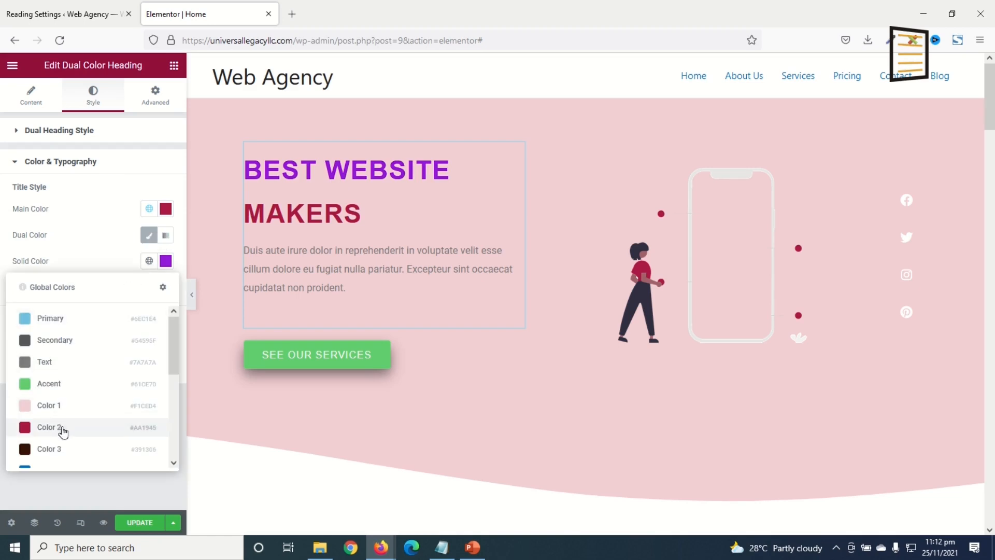
{"action": "left_click", "coordinate": [46, 448]}
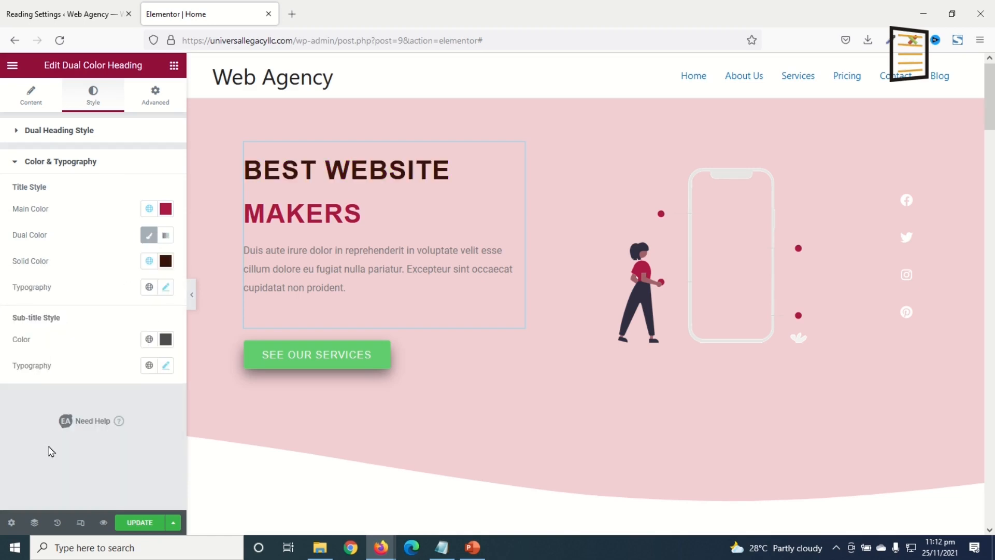
Replace the "See Our Services" button's placeholder link with a link to the site's Services page.
{"action": "left_click", "coordinate": [285, 358]}
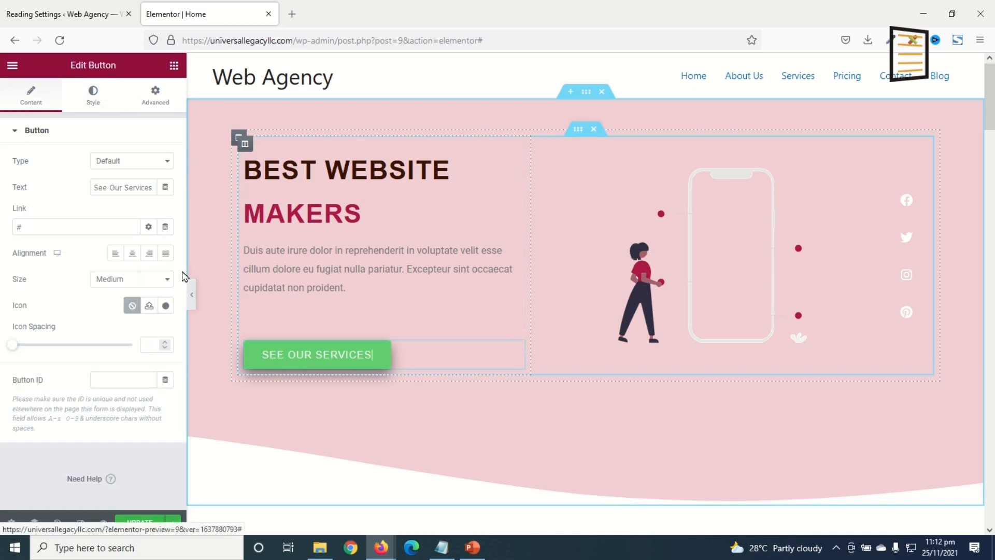
{"action": "left_click", "coordinate": [94, 96]}
{"action": "left_click", "coordinate": [31, 96]}
{"action": "left_click_drag", "start_coordinate": [115, 188], "coordinate": [37, 177]}
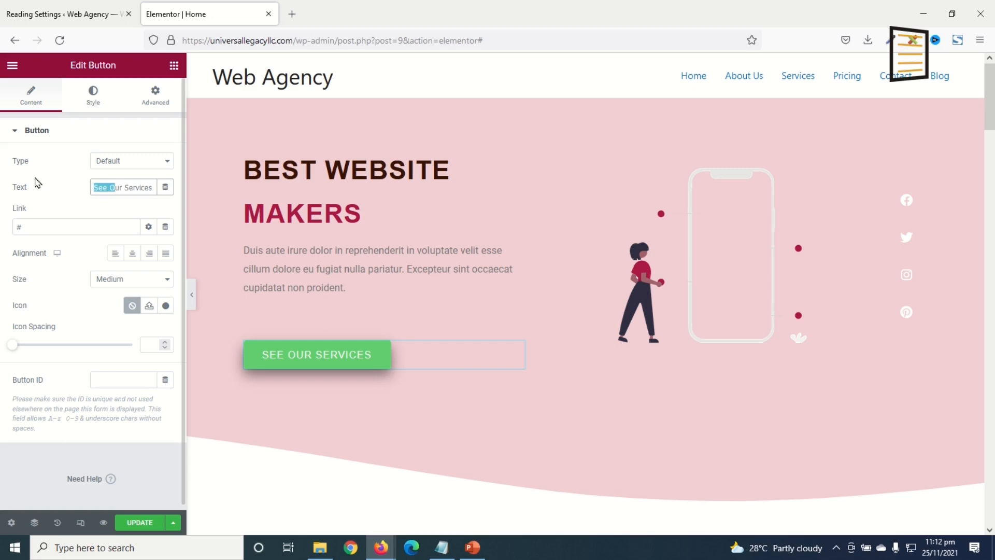
{"action": "left_click_drag", "start_coordinate": [45, 230], "coordinate": [16, 228]}
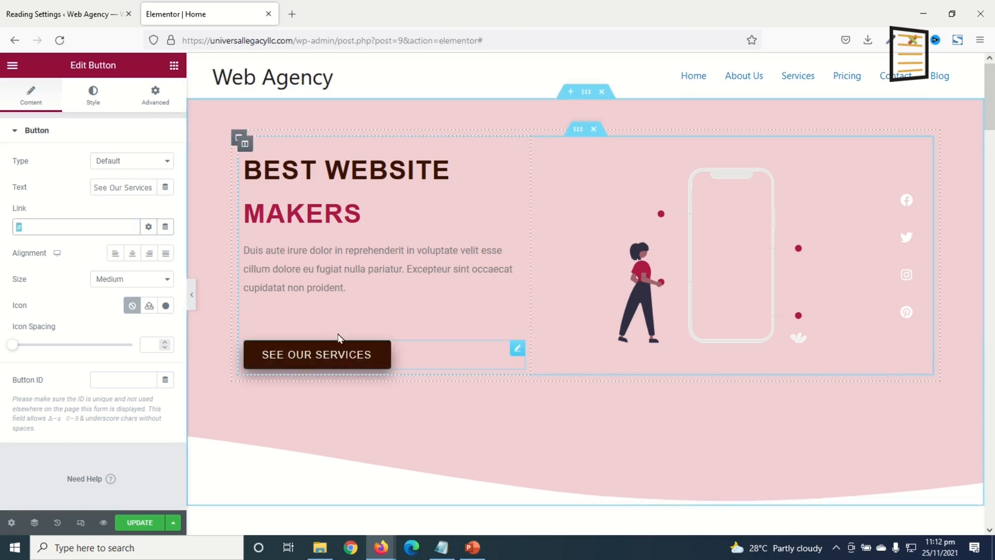
{"action": "key", "text": "BackSpace"}
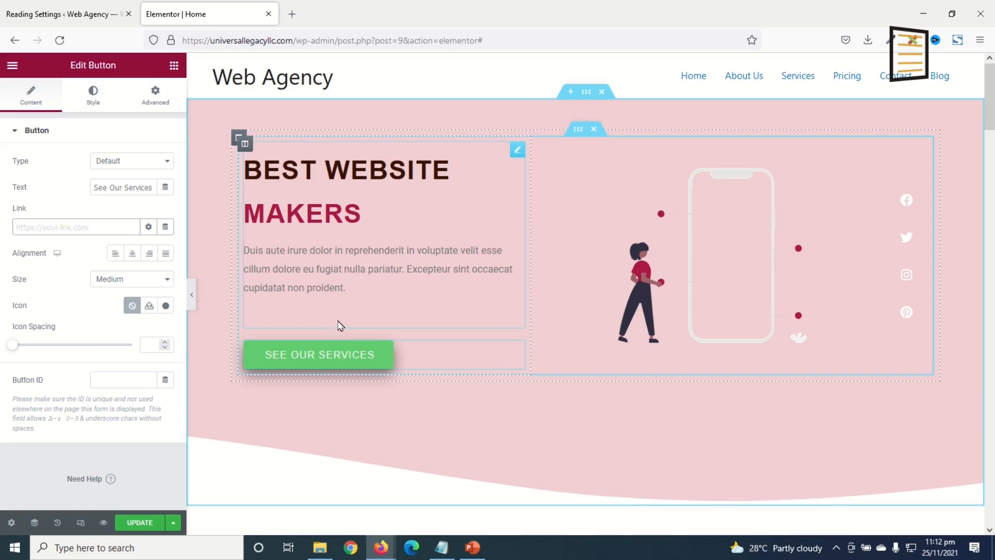
{"action": "type", "text": "services"}
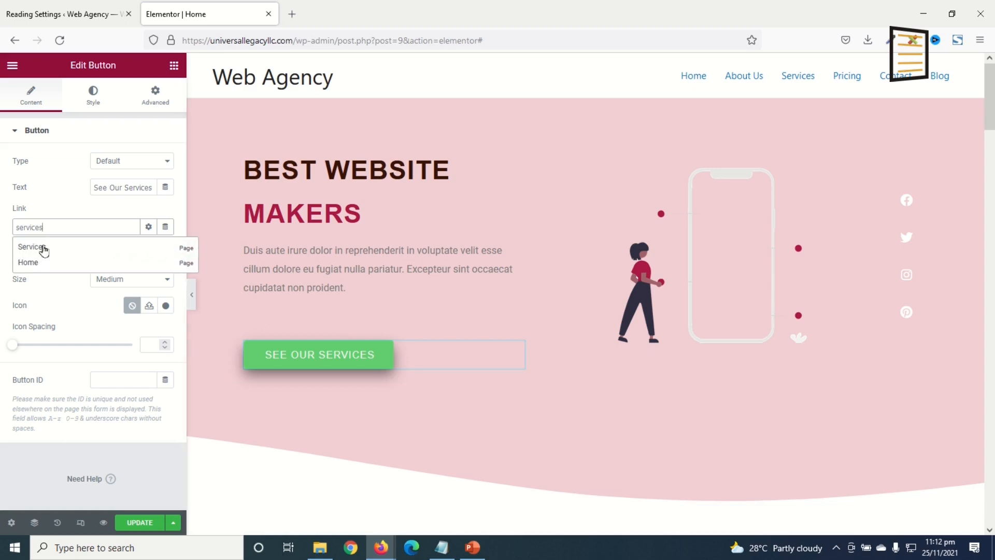
{"action": "left_click", "coordinate": [43, 249]}
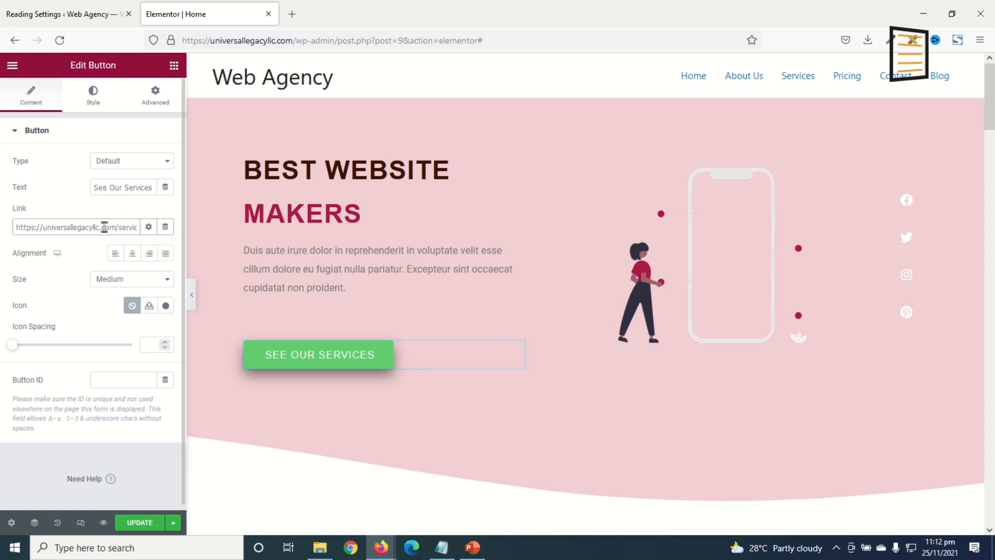
Set the button's normal background color to the global color "Color 2" and its hover background color to "Color 3".
{"action": "left_click", "coordinate": [91, 98]}
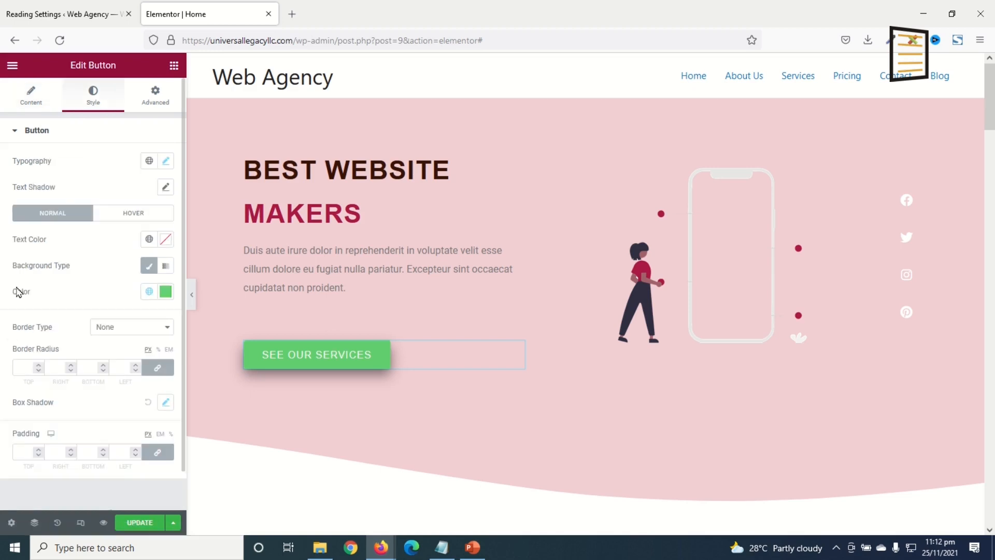
{"action": "left_click", "coordinate": [150, 292]}
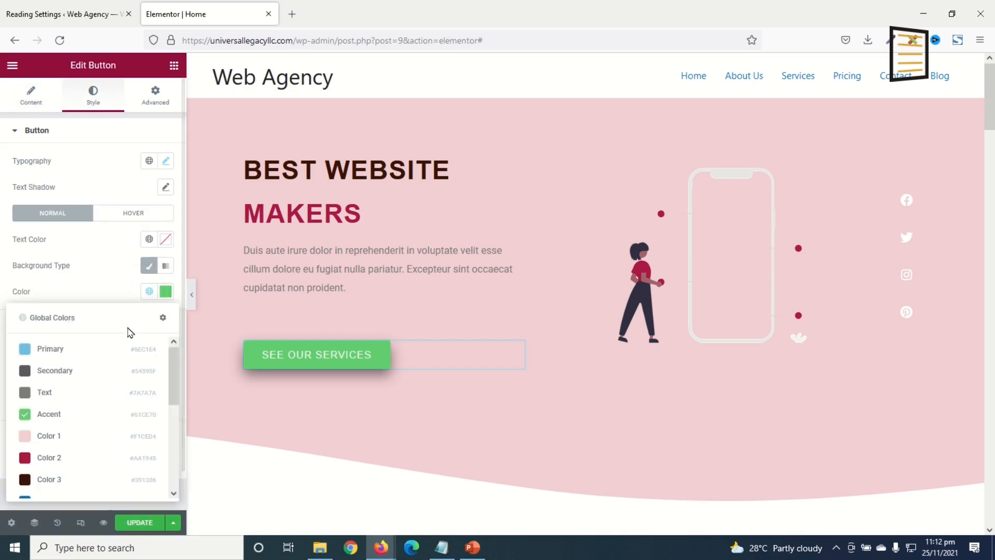
{"action": "left_click", "coordinate": [52, 457]}
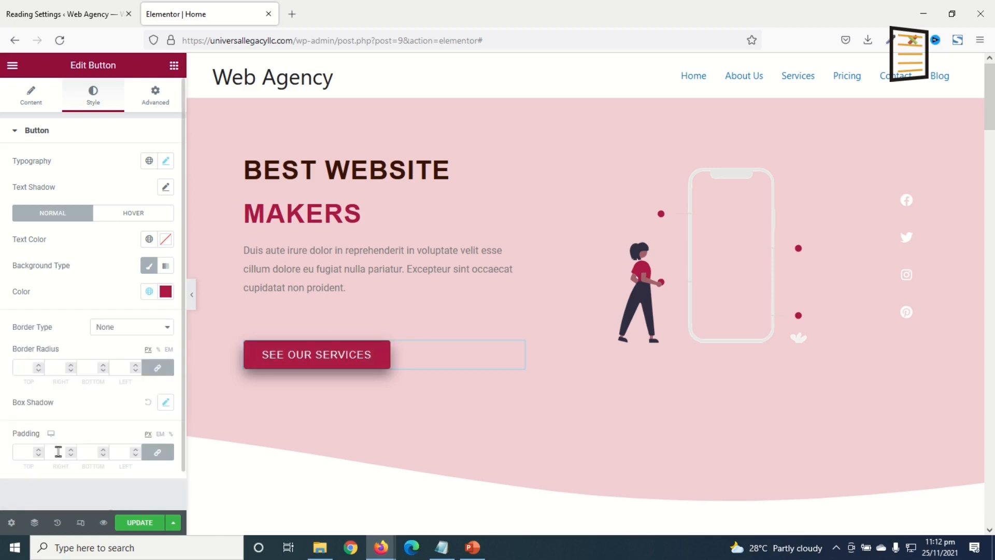
{"action": "left_click", "coordinate": [136, 215]}
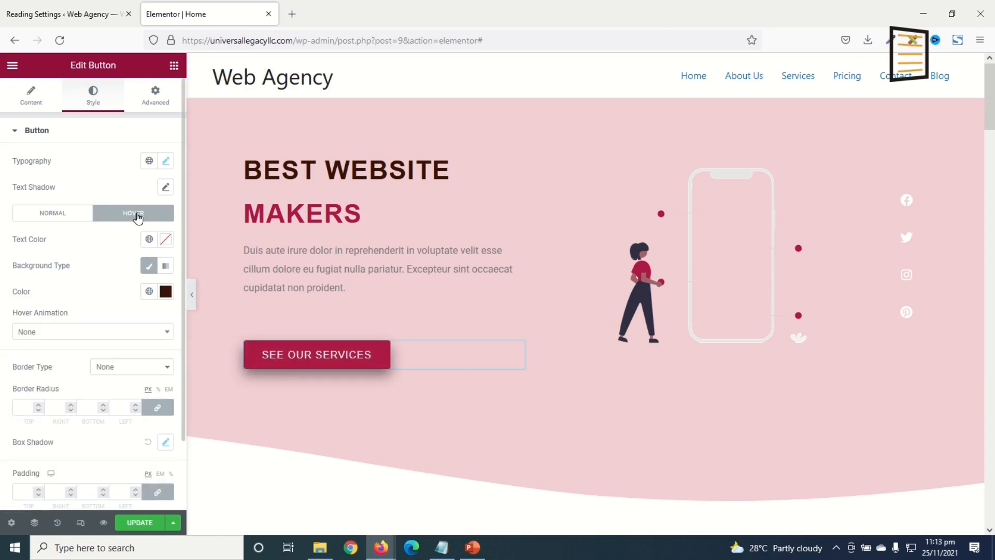
{"action": "left_click", "coordinate": [149, 292]}
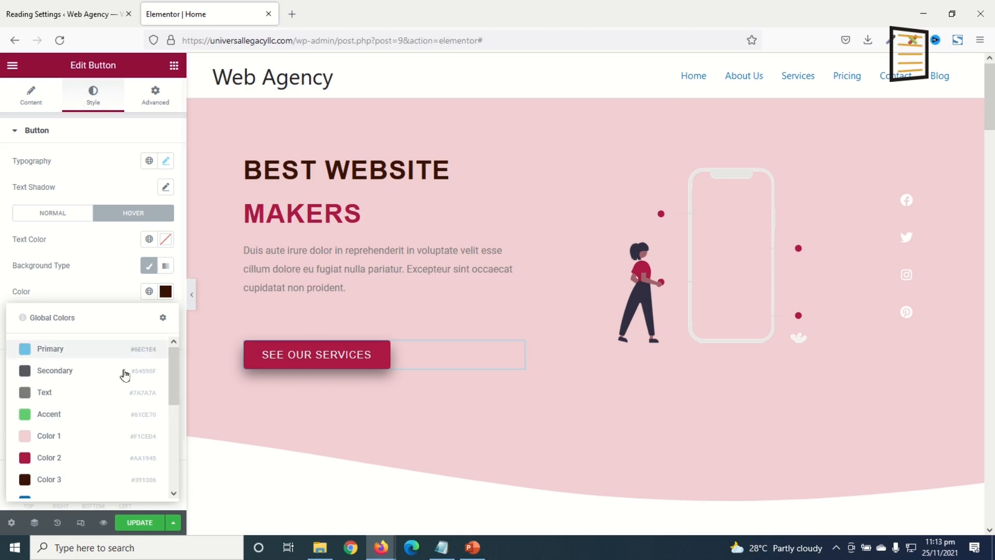
{"action": "left_click", "coordinate": [46, 479]}
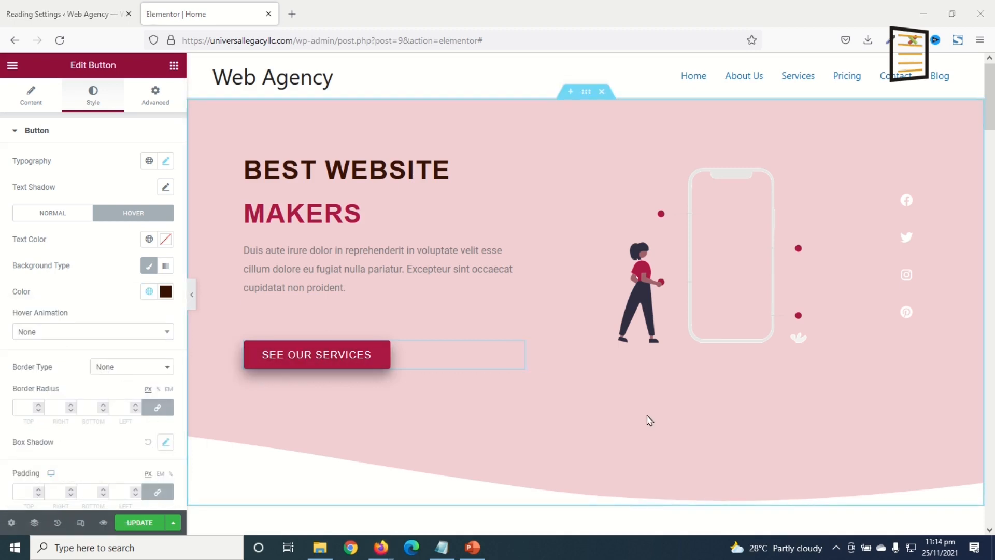
Replace the Pinterest item in the hero's social icons with a new item using the LinkedIn icon.
{"action": "left_click", "coordinate": [912, 223]}
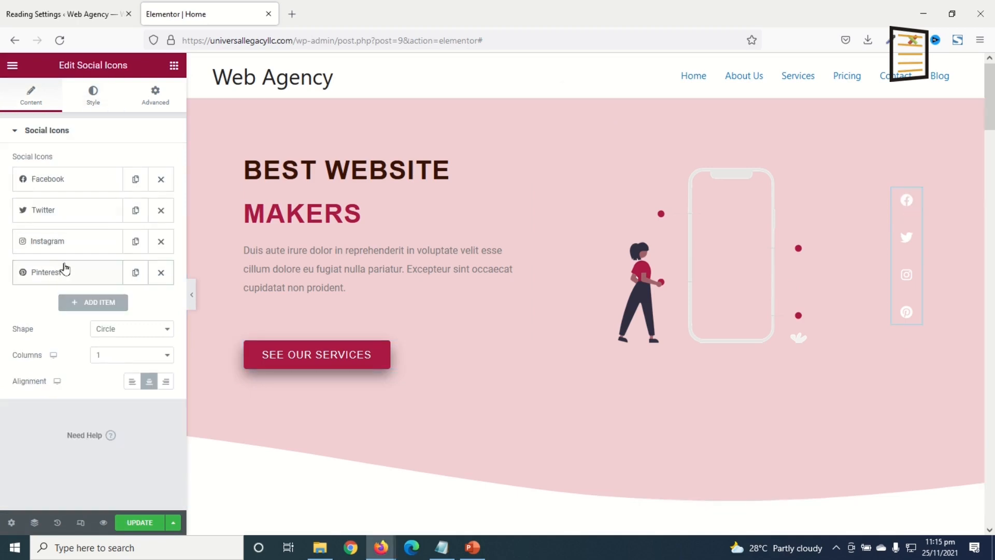
{"action": "left_click", "coordinate": [161, 273]}
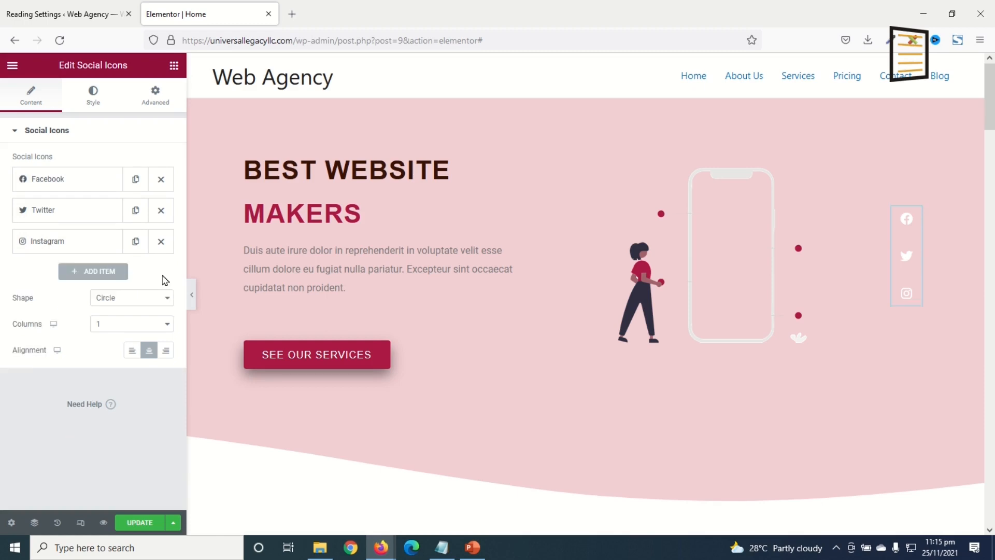
{"action": "left_click", "coordinate": [95, 273]}
{"action": "mouse_move", "coordinate": [32, 369]}
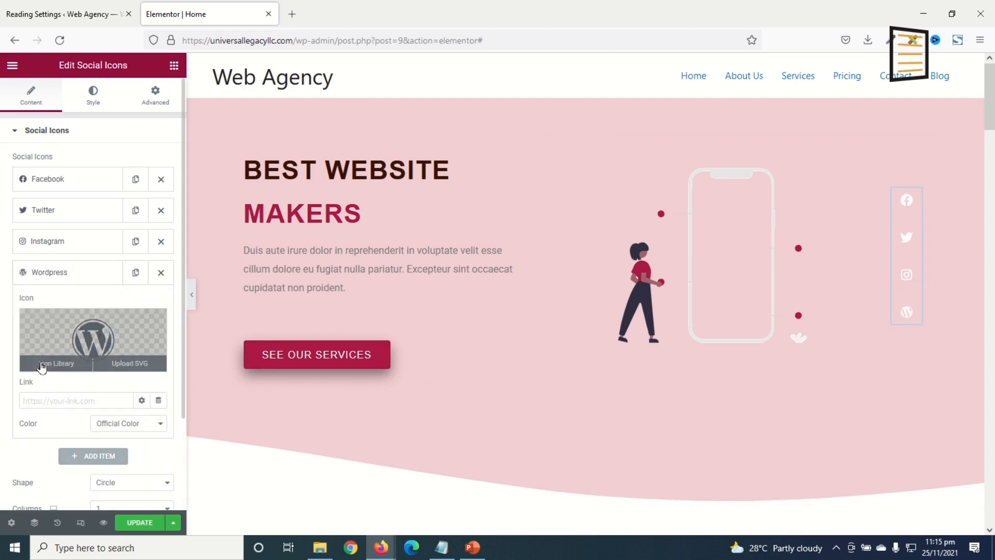
{"action": "left_click", "coordinate": [95, 334]}
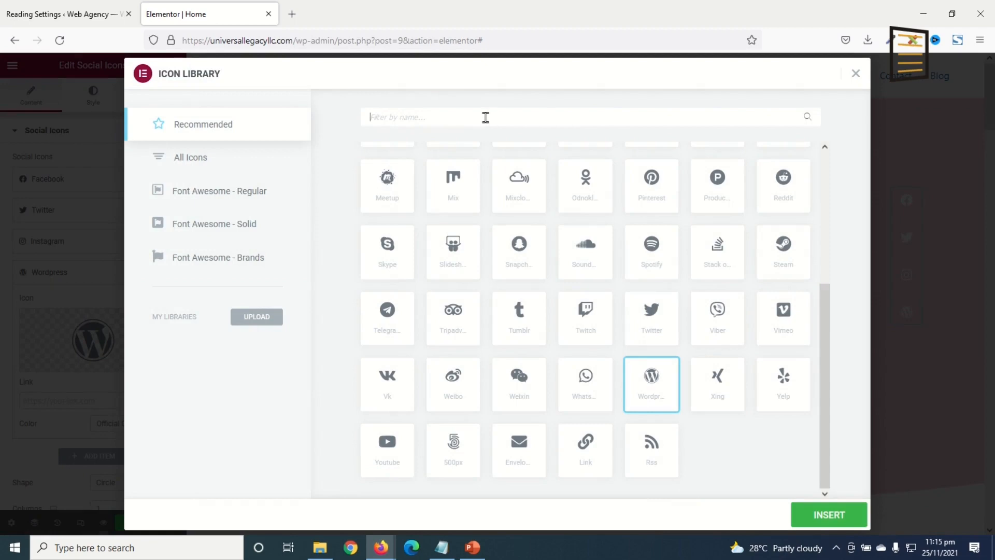
{"action": "type", "text": "lin"}
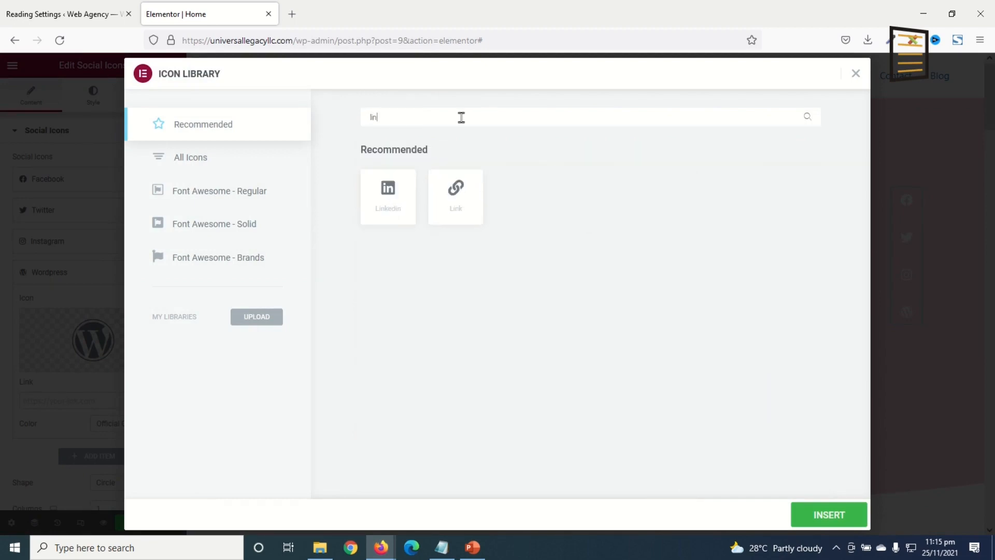
{"action": "left_click", "coordinate": [371, 199]}
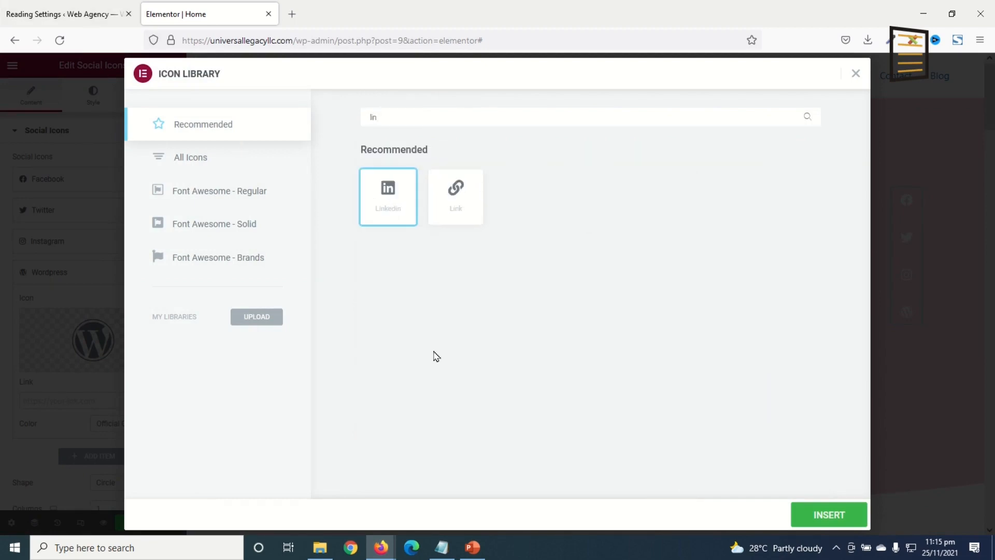
{"action": "left_click", "coordinate": [820, 515]}
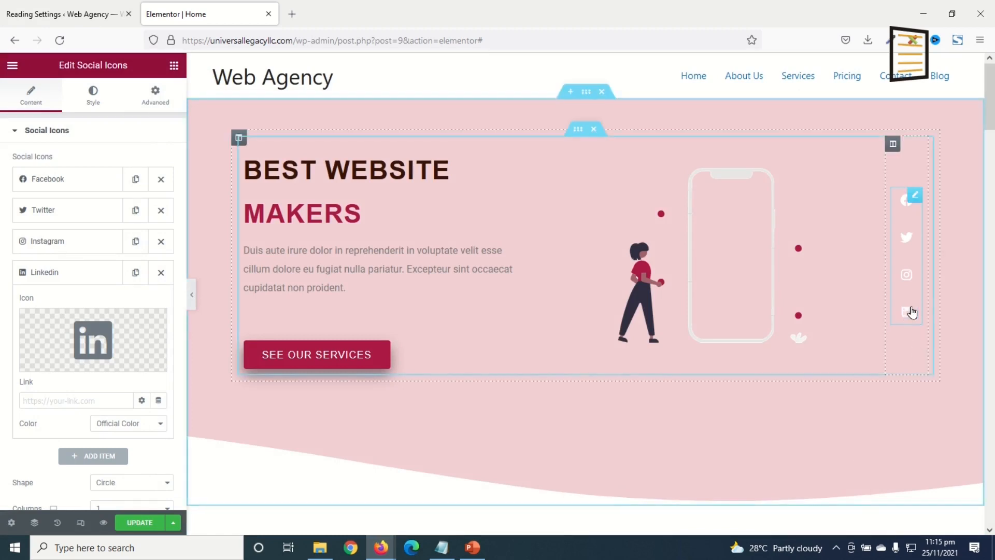
{"action": "left_click", "coordinate": [57, 402]}
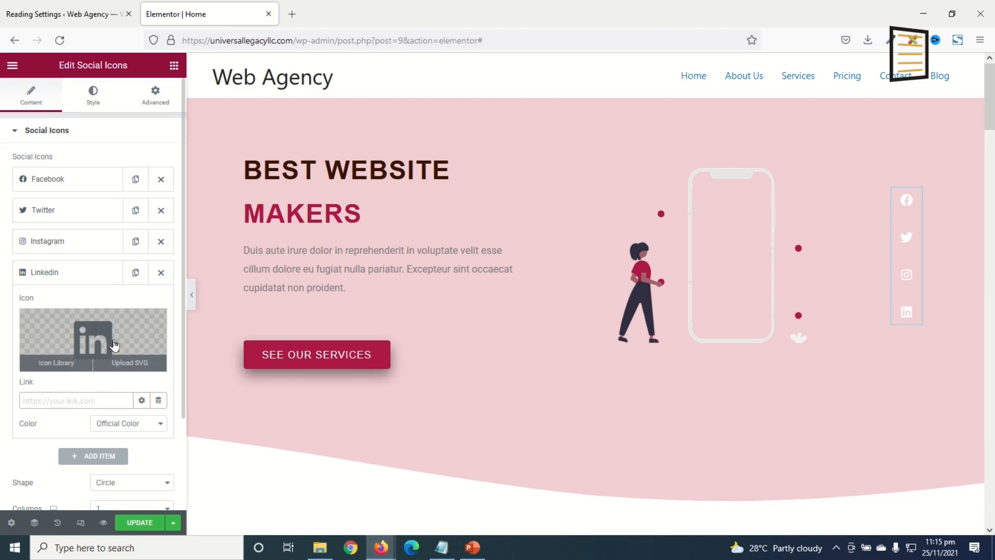
{"action": "left_click", "coordinate": [60, 246]}
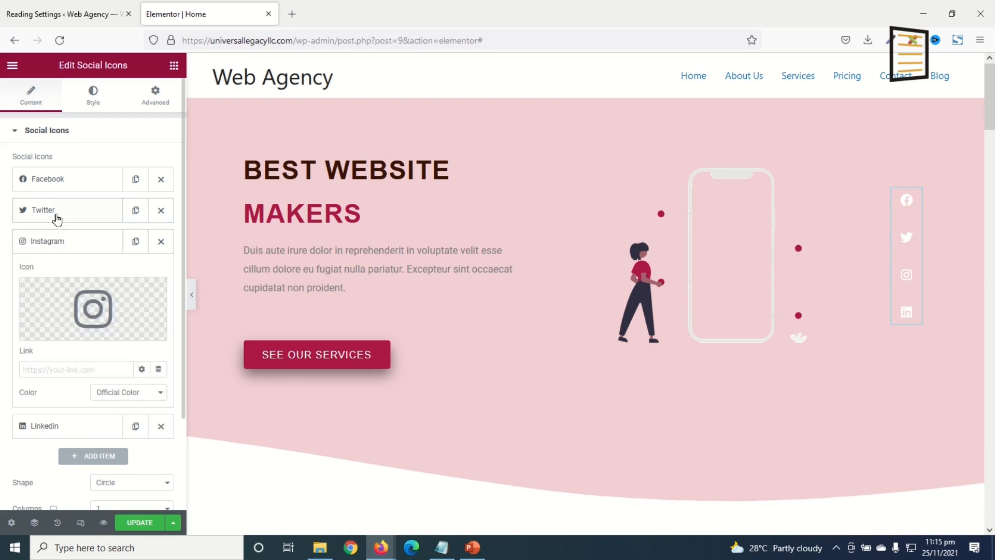
{"action": "left_click", "coordinate": [58, 210]}
{"action": "left_click", "coordinate": [62, 183]}
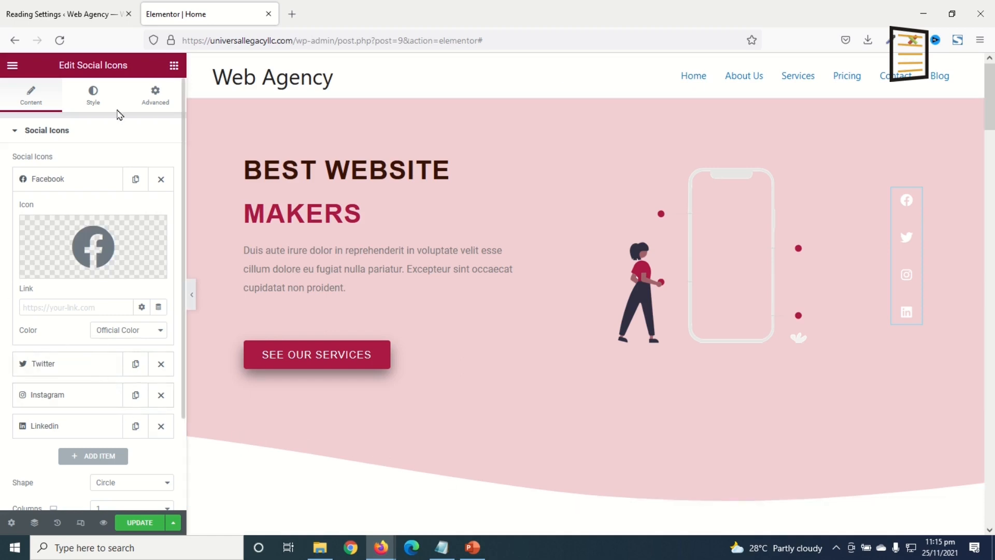
Set the secondary color of the hero's social icons to the global color "Color 2".
{"action": "left_click", "coordinate": [93, 107]}
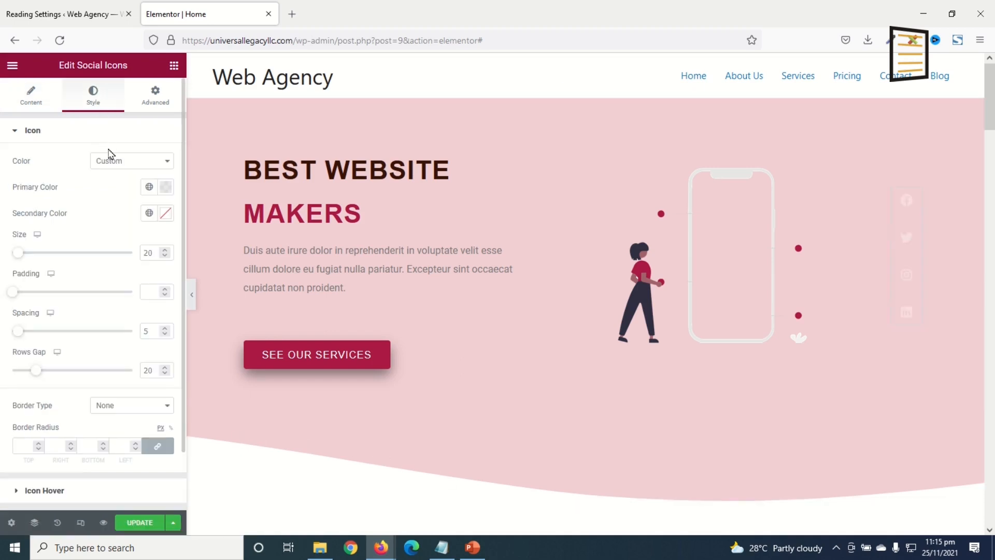
{"action": "left_click", "coordinate": [148, 212]}
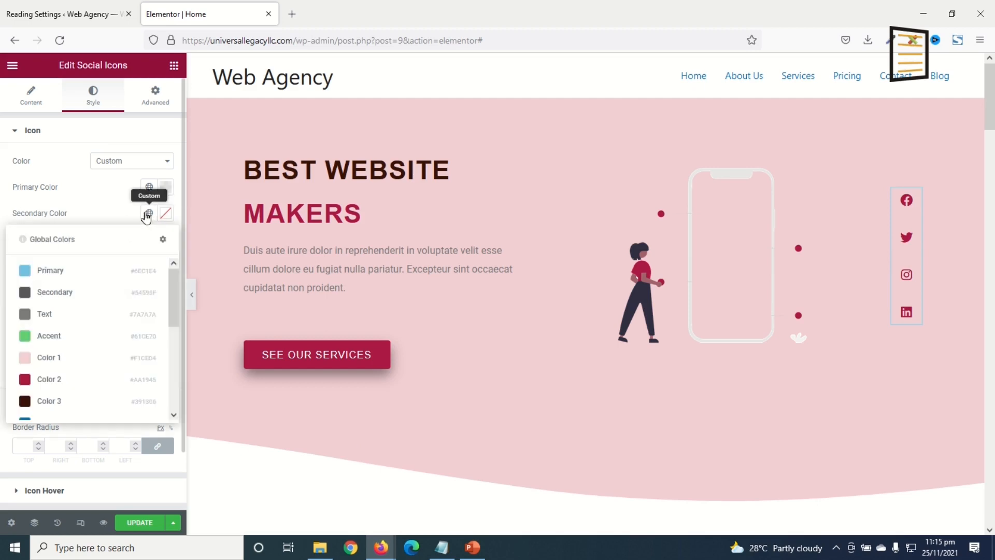
{"action": "left_click", "coordinate": [48, 404]}
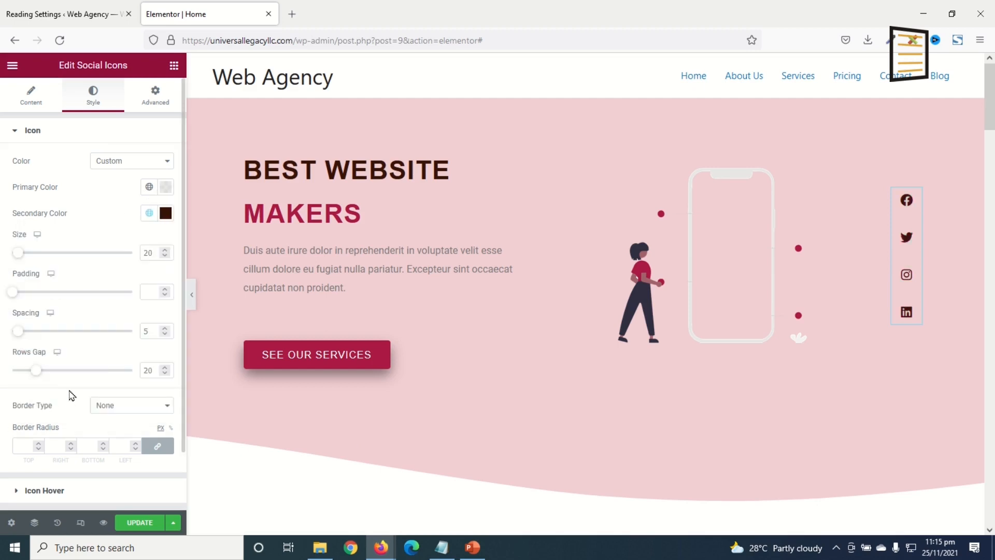
{"action": "left_click", "coordinate": [149, 213]}
{"action": "left_click", "coordinate": [52, 378]}
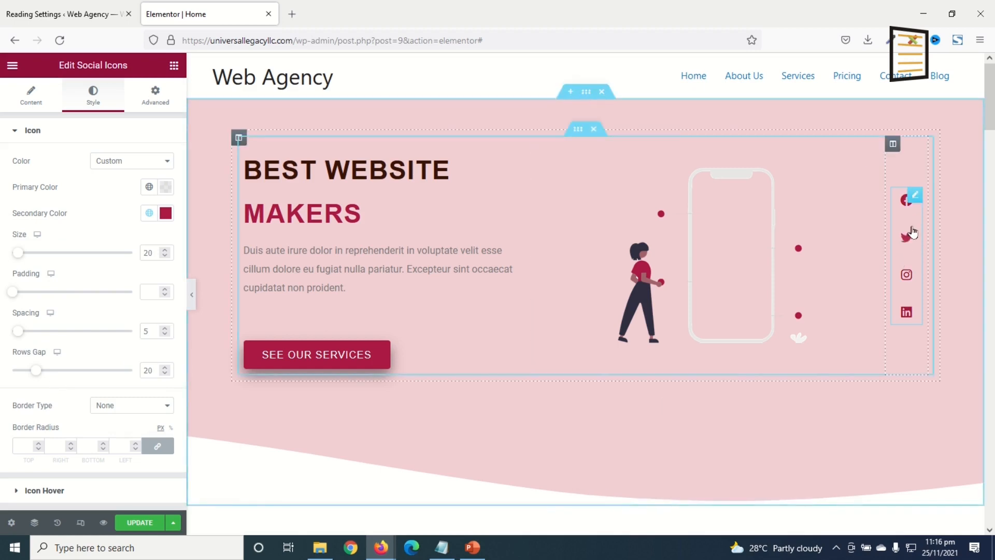
Set the hover primary color of the hero's social icons to the dark brown global color.
{"action": "left_click", "coordinate": [41, 491]}
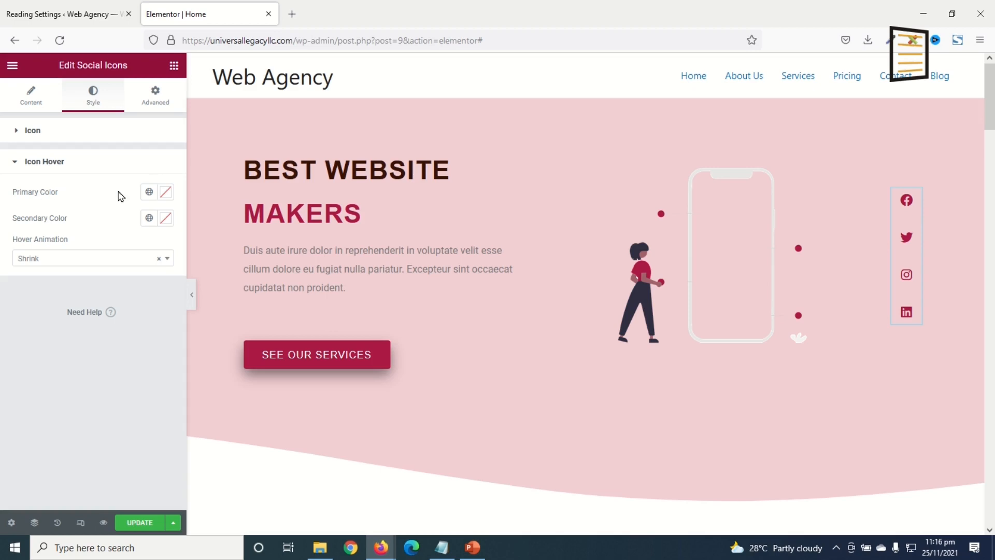
{"action": "left_click", "coordinate": [148, 192]}
{"action": "left_click", "coordinate": [39, 380]}
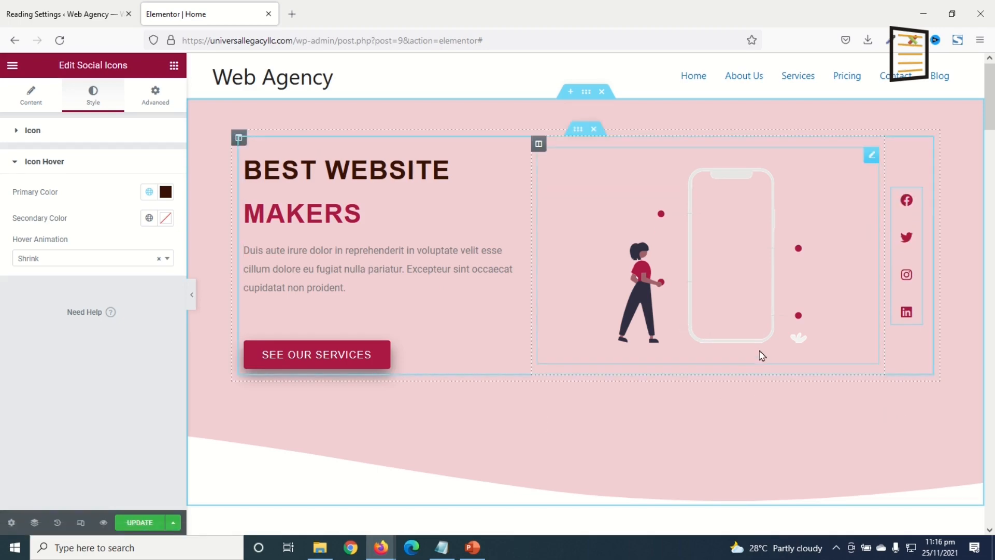
Replace the "Digital Marketing is Your Solution" heading in the About Us section with "Get a Dynamic and Interactive Business Website".
{"action": "scroll", "coordinate": [762, 355], "scroll_direction": "down", "scroll_amount": 8}
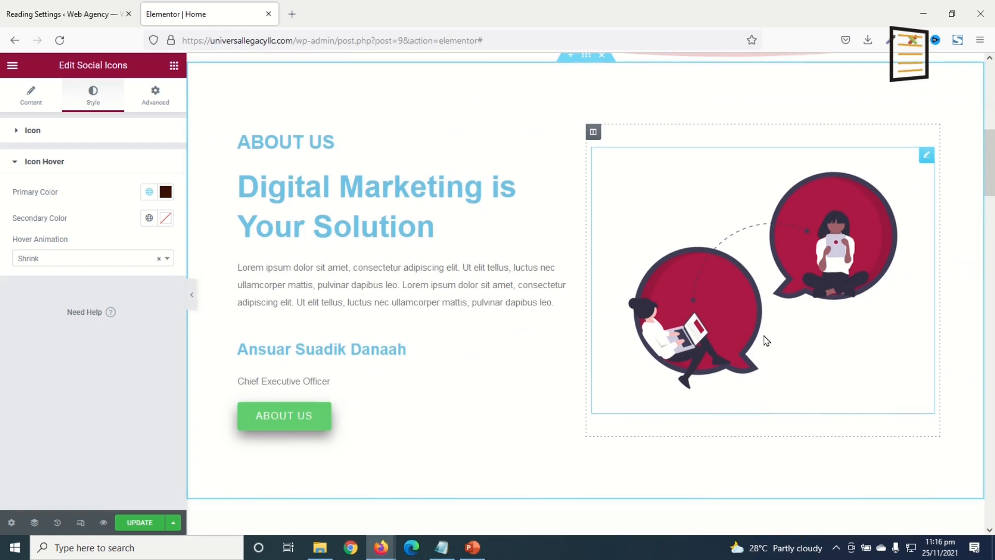
{"action": "left_click", "coordinate": [358, 138]}
{"action": "triple_click", "coordinate": [275, 148]}
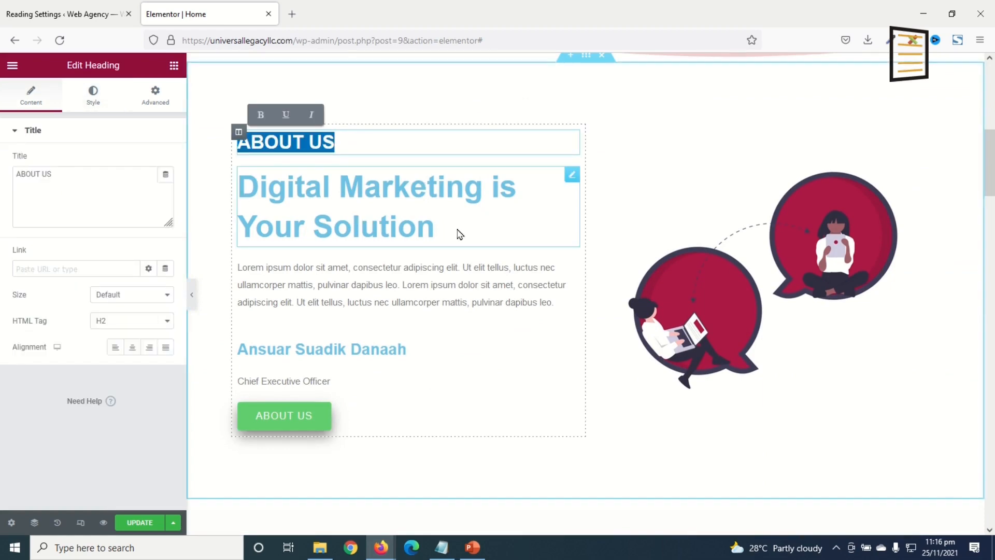
{"action": "left_click", "coordinate": [440, 237]}
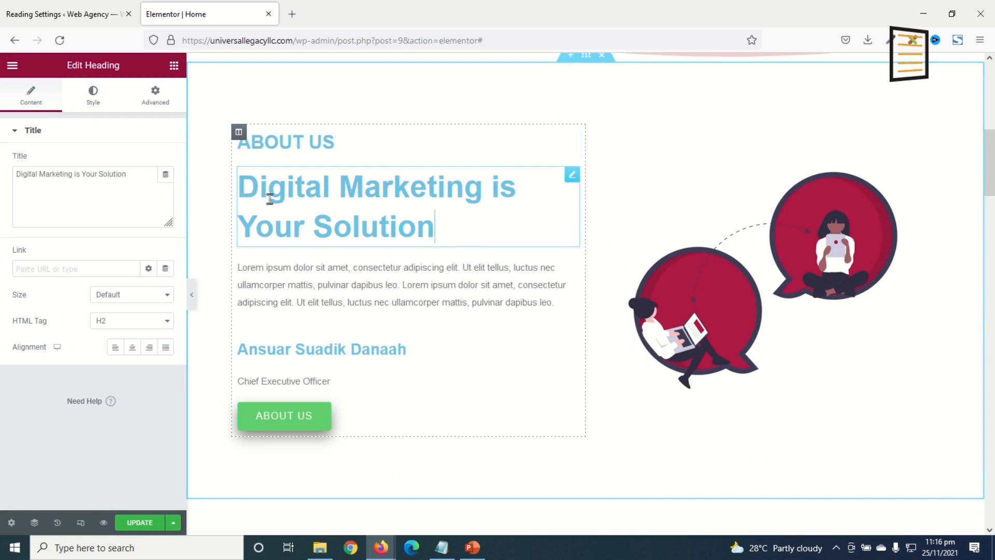
{"action": "triple_click", "coordinate": [140, 173]}
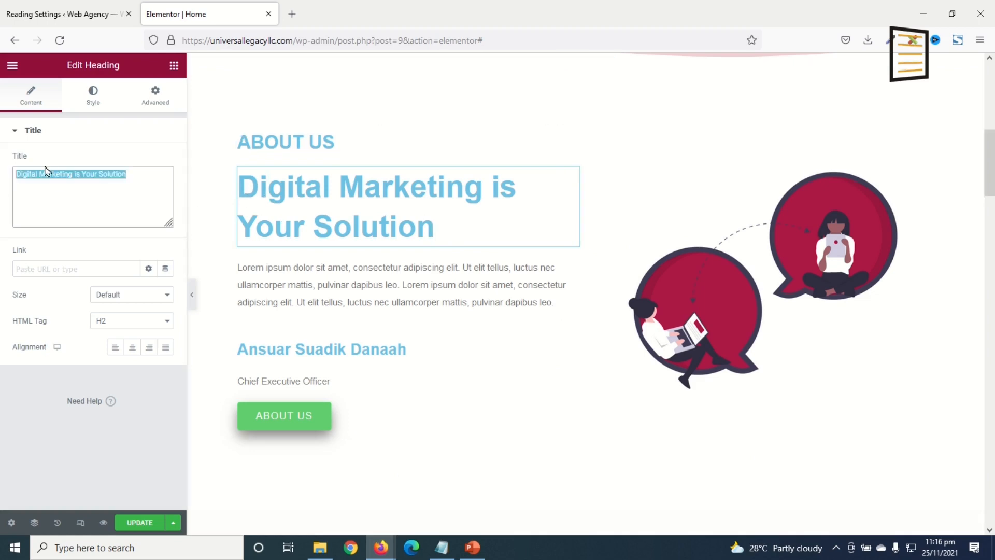
{"action": "type", "text": "Get a Dynamic and Interactive Business Website"}
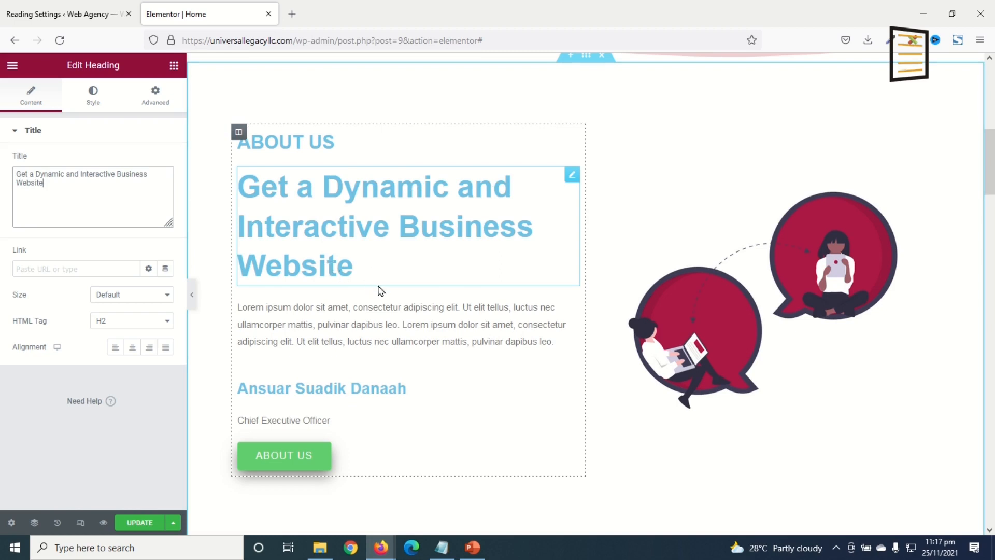
Examine the editable text of the About Us paragraph and the title and description of the Chief Executive Officer icon box.
{"action": "left_click", "coordinate": [340, 326]}
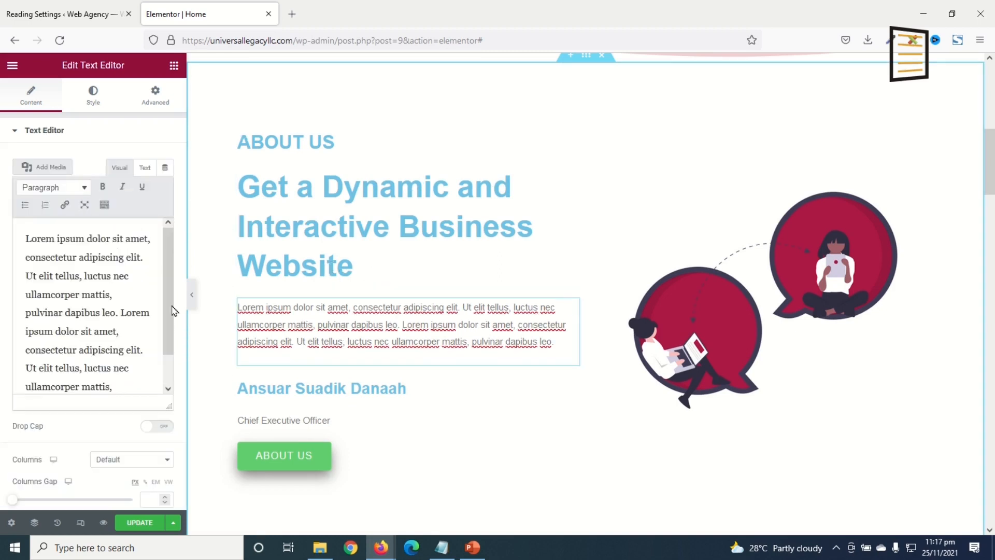
{"action": "left_click_drag", "start_coordinate": [133, 369], "coordinate": [1, 182]}
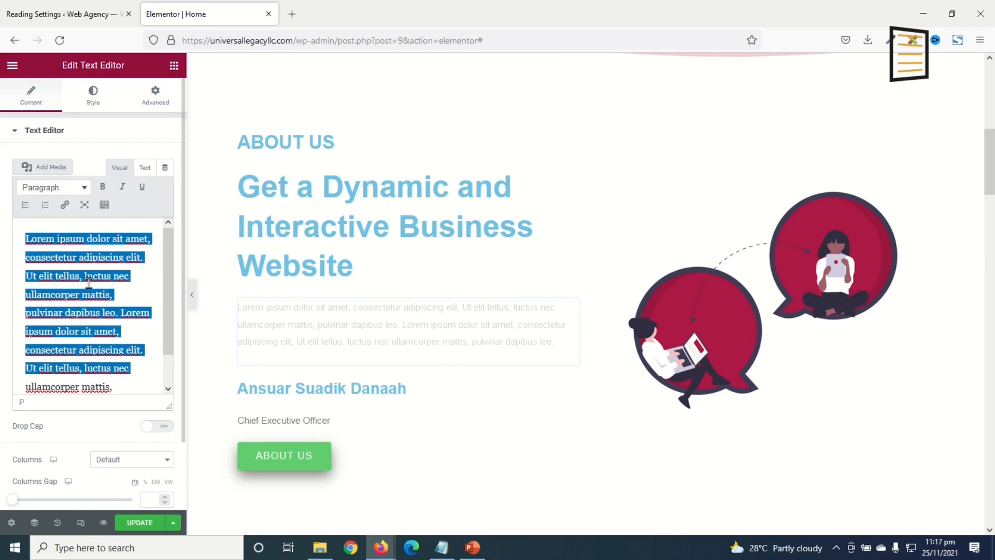
{"action": "scroll", "coordinate": [88, 283], "scroll_direction": "down", "scroll_amount": 1}
{"action": "scroll", "coordinate": [88, 282], "scroll_direction": "up", "scroll_amount": 1}
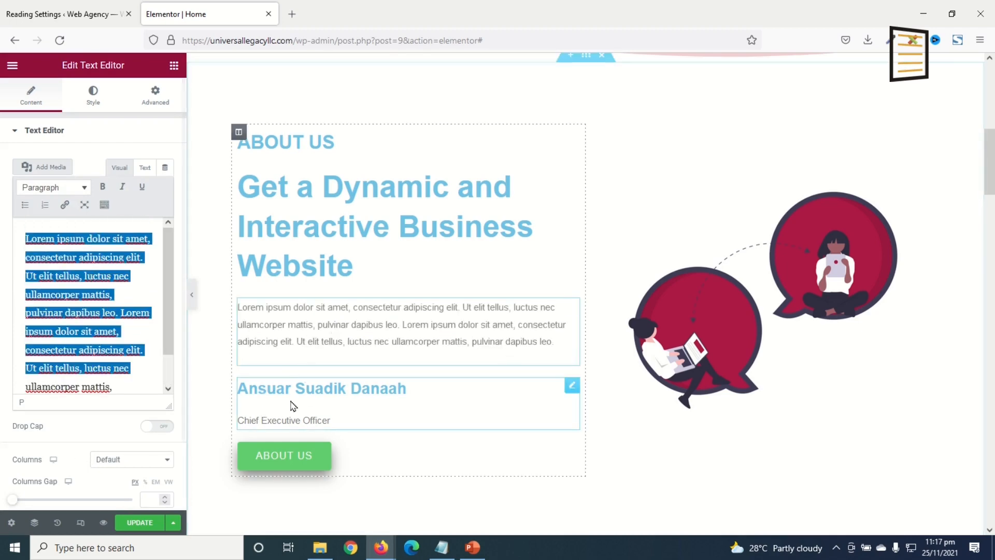
{"action": "left_click", "coordinate": [320, 391]}
{"action": "left_click", "coordinate": [115, 294]}
{"action": "key", "text": "ctrl+a"}
{"action": "left_click", "coordinate": [129, 295]}
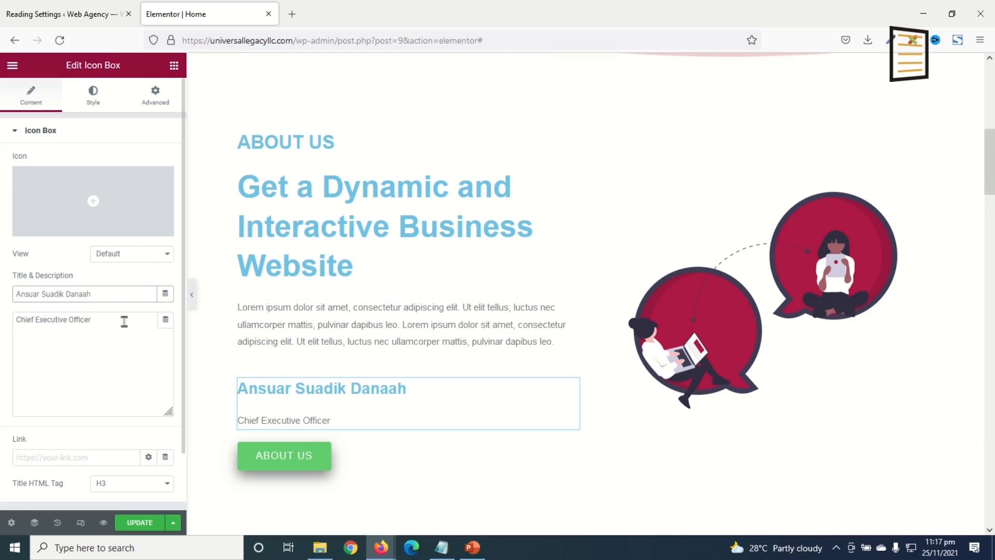
{"action": "left_click_drag", "start_coordinate": [125, 321], "coordinate": [3, 317]}
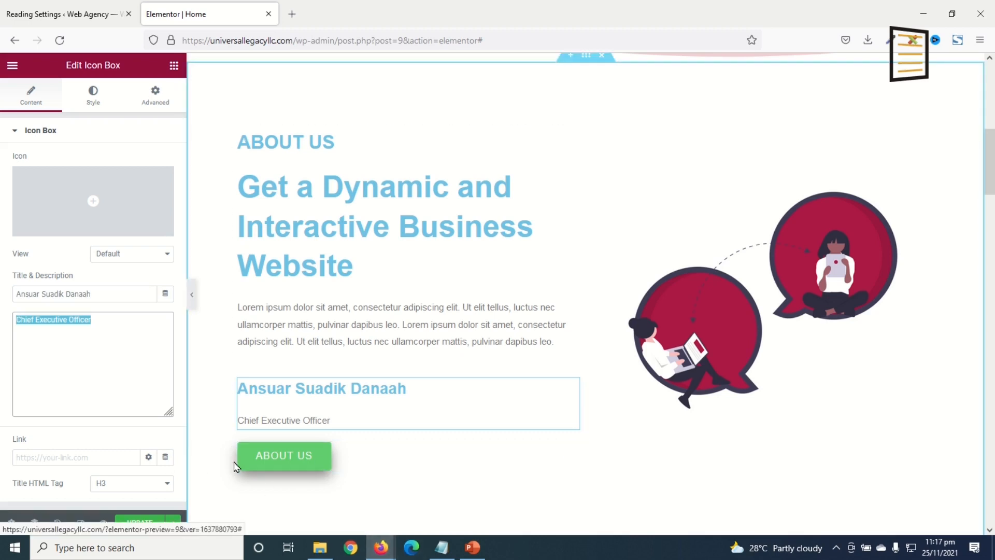
Copy the hero's "See Our Services" button and paste its style onto the "About Us" button.
{"action": "scroll", "coordinate": [305, 467], "scroll_direction": "up", "scroll_amount": 1}
{"action": "scroll", "coordinate": [305, 467], "scroll_direction": "up", "scroll_amount": 5}
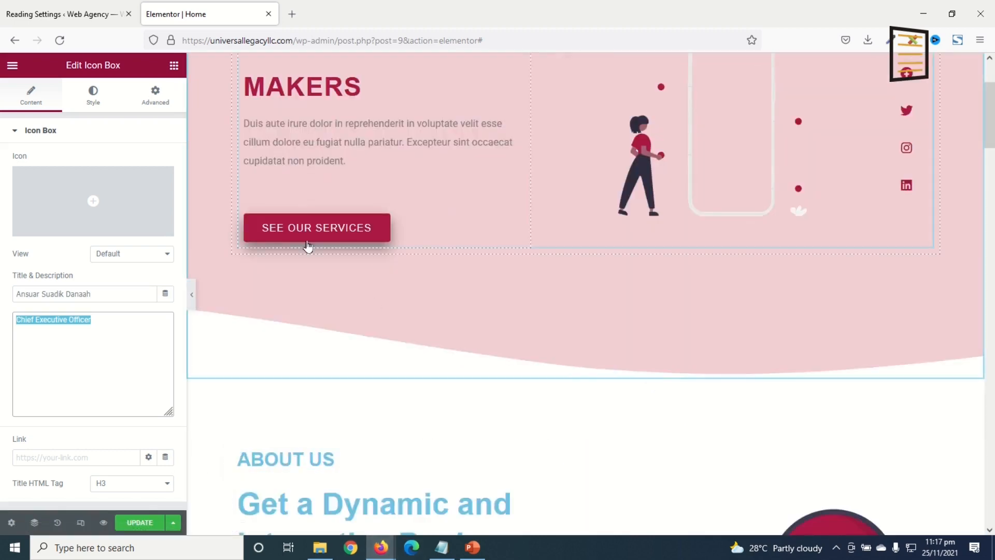
{"action": "right_click", "coordinate": [294, 230]}
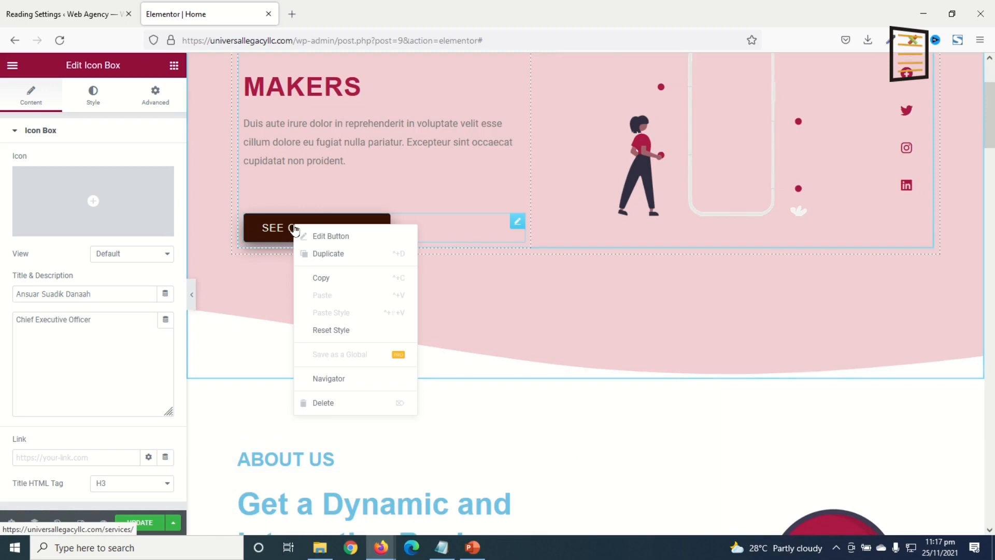
{"action": "left_click", "coordinate": [355, 283]}
{"action": "scroll", "coordinate": [351, 295], "scroll_direction": "down", "scroll_amount": 7}
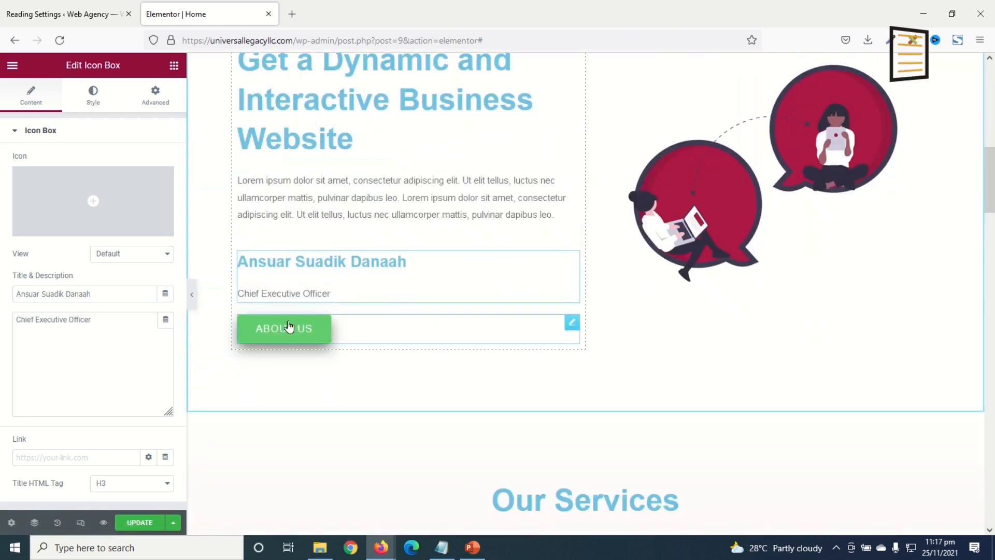
{"action": "right_click", "coordinate": [284, 329]}
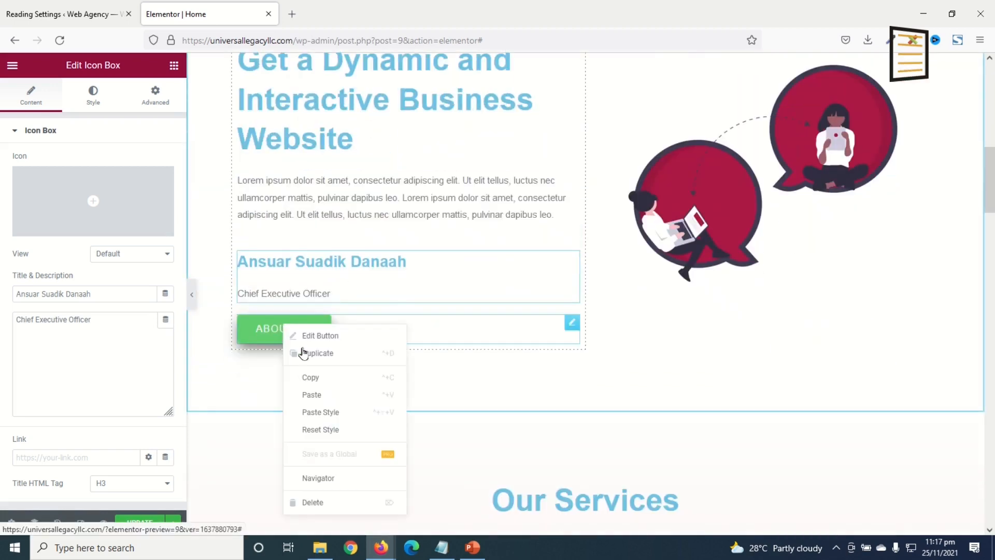
{"action": "left_click", "coordinate": [334, 413]}
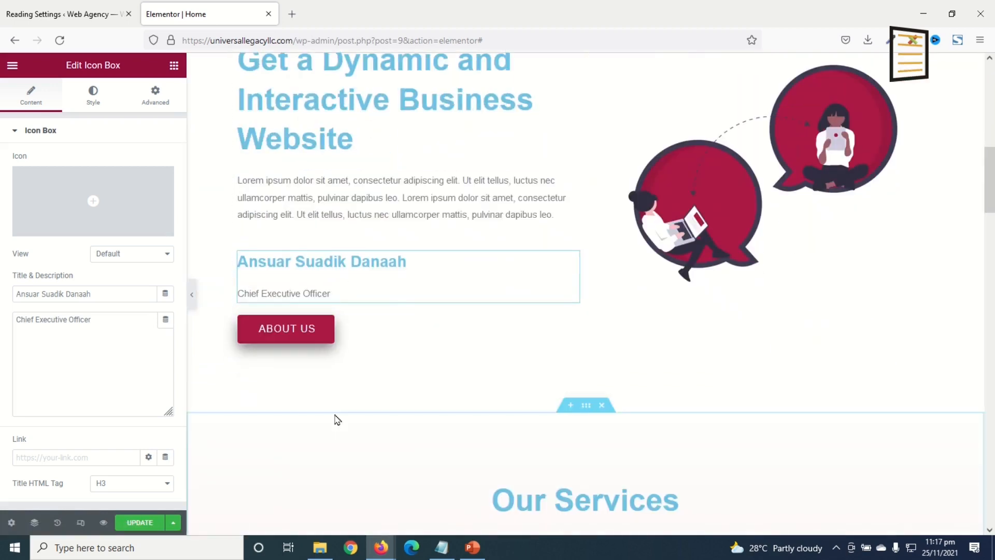
Link the "About Us" button to the site's About Us page.
{"action": "left_click", "coordinate": [272, 332]}
{"action": "left_click", "coordinate": [61, 227]}
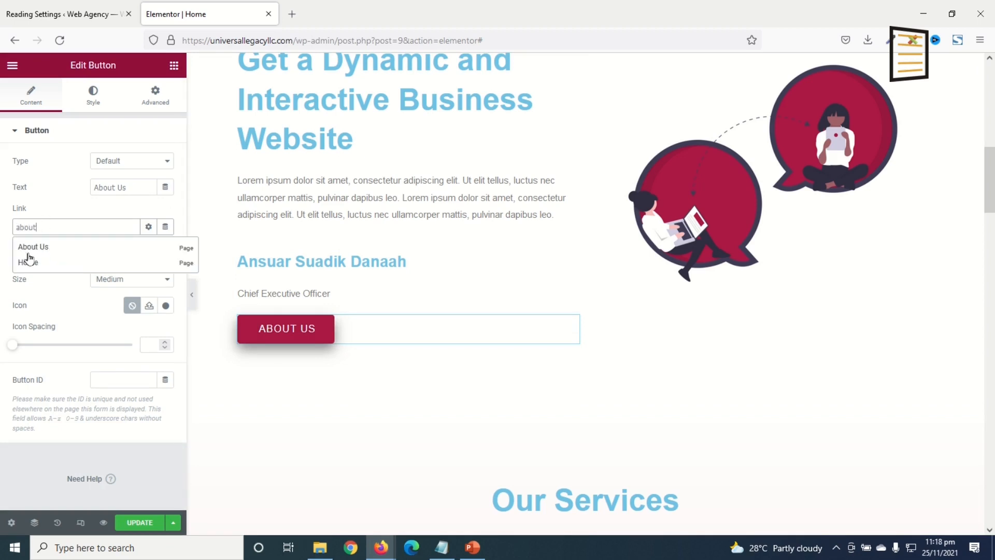
{"action": "left_click", "coordinate": [35, 247]}
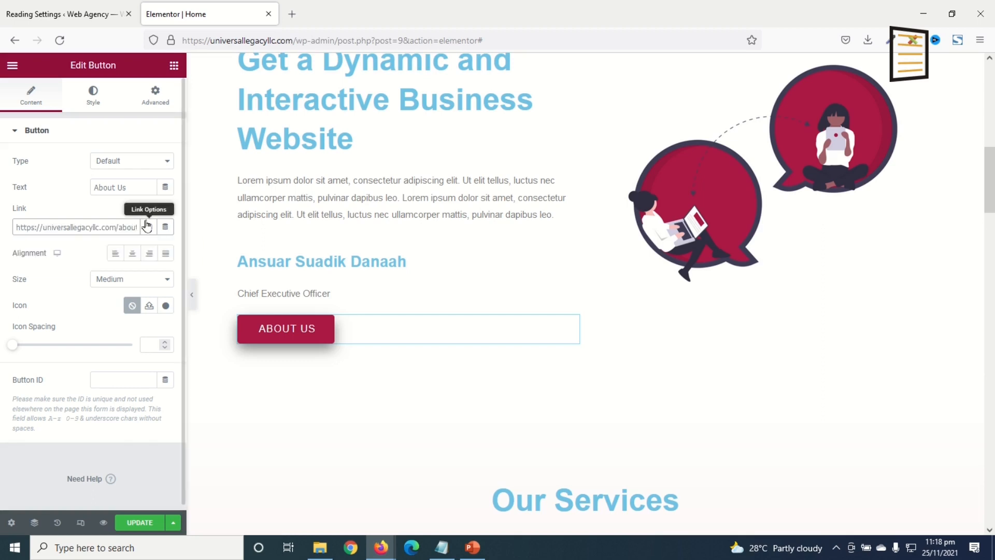
{"action": "scroll", "coordinate": [716, 346], "scroll_direction": "up", "scroll_amount": 2}
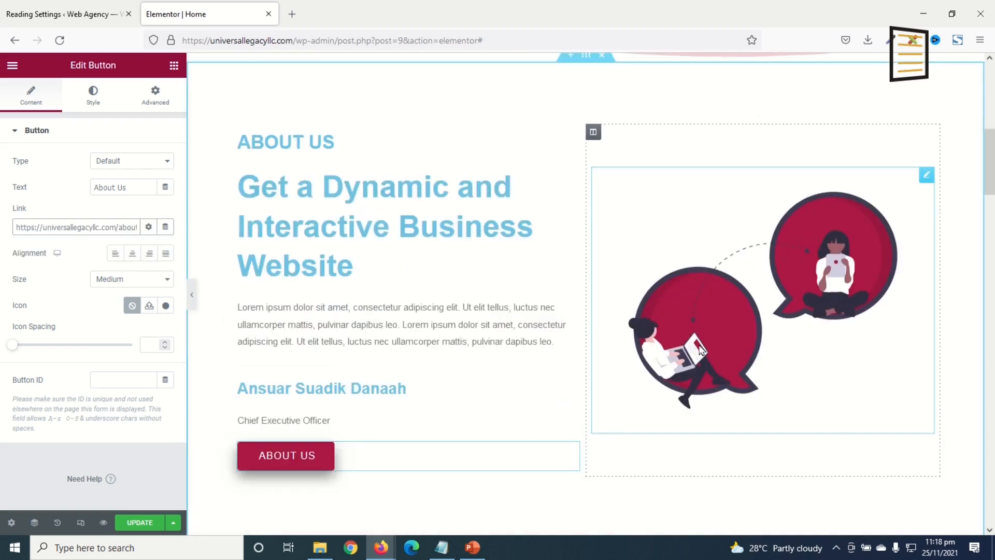
{"action": "left_click", "coordinate": [714, 326]}
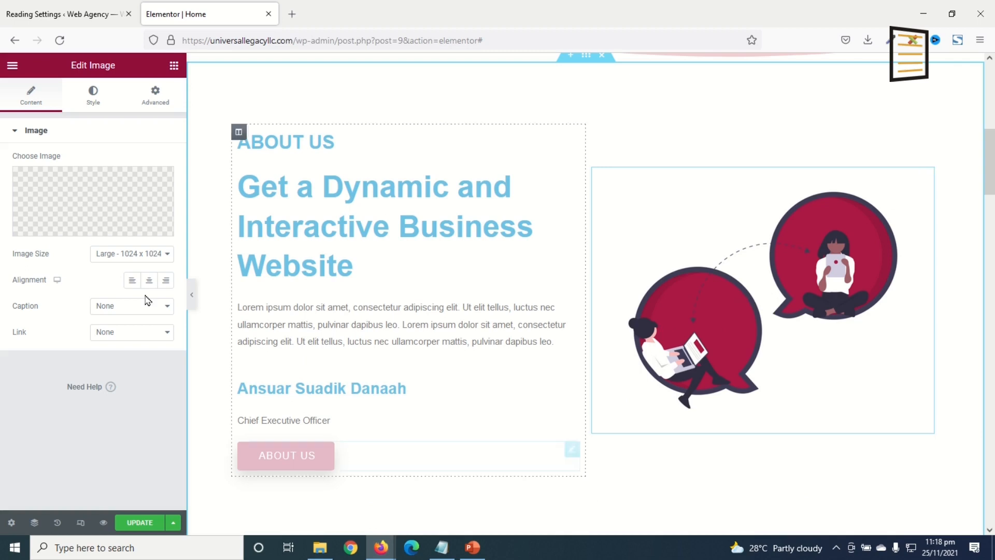
{"action": "left_click", "coordinate": [86, 201]}
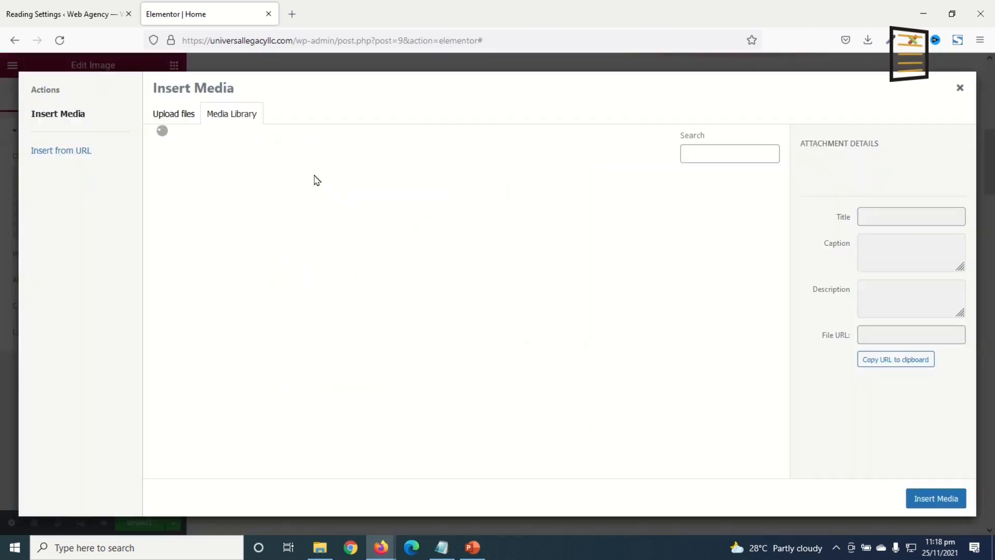
{"action": "left_click", "coordinate": [176, 116]}
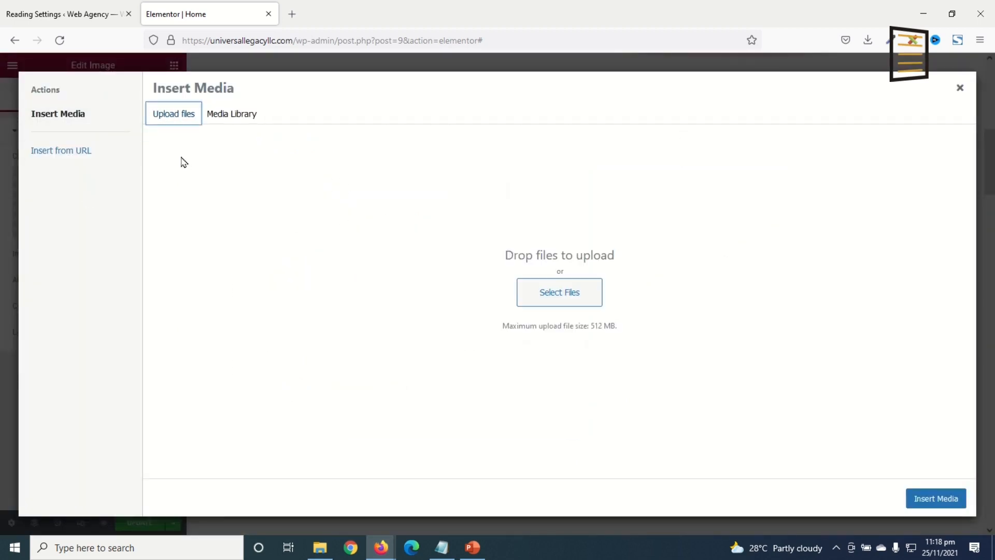
{"action": "left_click", "coordinate": [960, 88]}
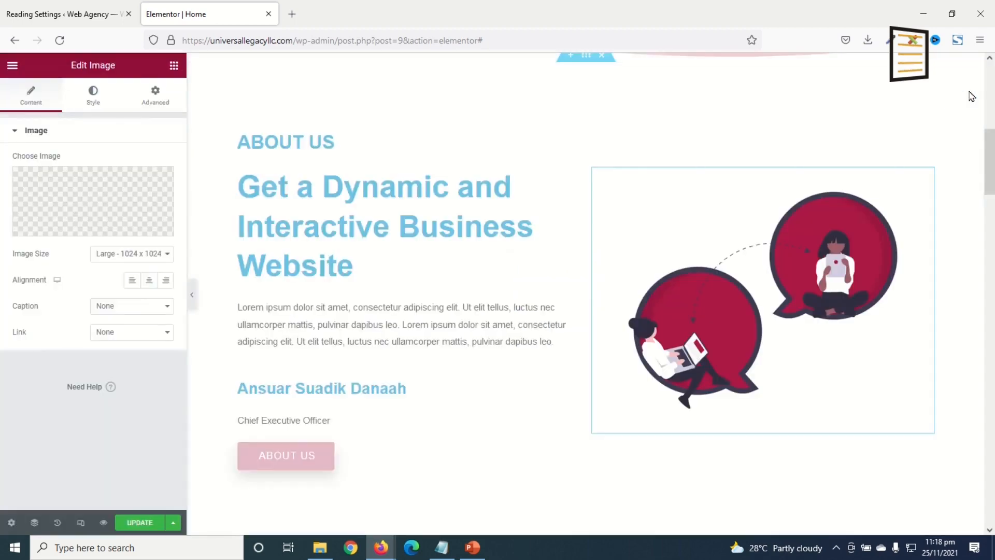
Review the page's sections and their backgrounds from the hero through About Us and Our Services to Why Choose Us.
{"action": "scroll", "coordinate": [522, 309], "scroll_direction": "down", "scroll_amount": 3}
{"action": "scroll", "coordinate": [522, 310], "scroll_direction": "down", "scroll_amount": 10}
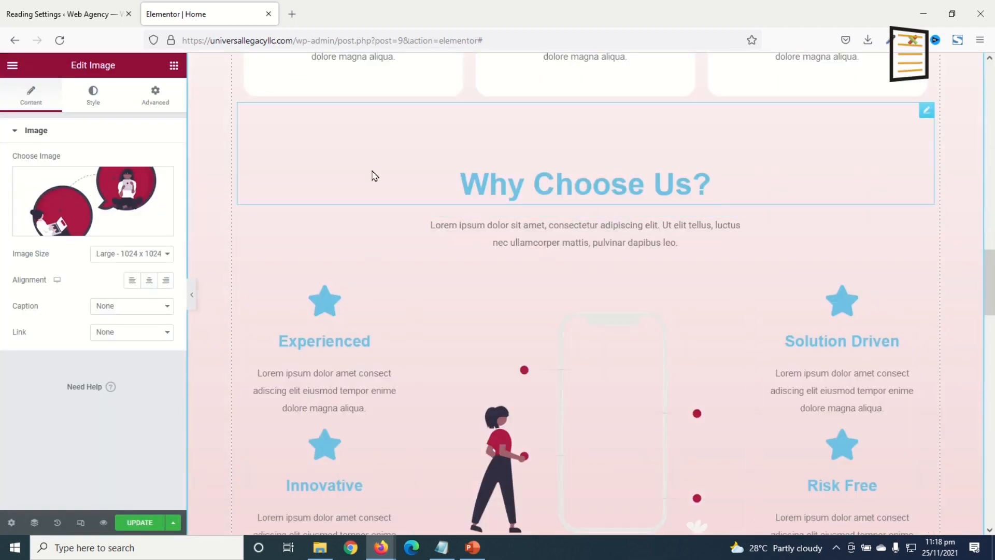
{"action": "scroll", "coordinate": [374, 175], "scroll_direction": "up", "scroll_amount": 5}
{"action": "scroll", "coordinate": [613, 409], "scroll_direction": "up", "scroll_amount": 4}
{"action": "scroll", "coordinate": [613, 409], "scroll_direction": "down", "scroll_amount": 14}
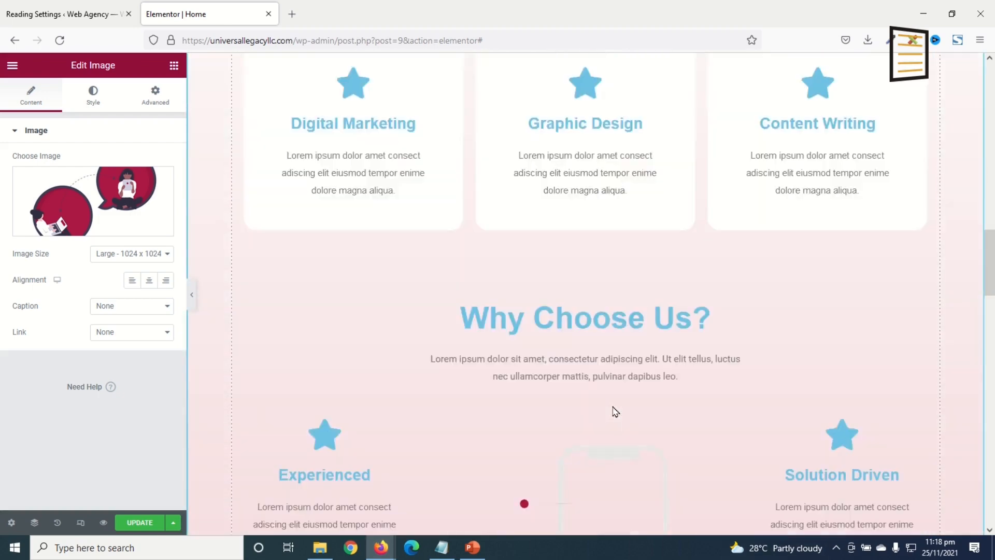
{"action": "scroll", "coordinate": [613, 409], "scroll_direction": "up", "scroll_amount": 15}
{"action": "scroll", "coordinate": [566, 231], "scroll_direction": "up", "scroll_amount": 10}
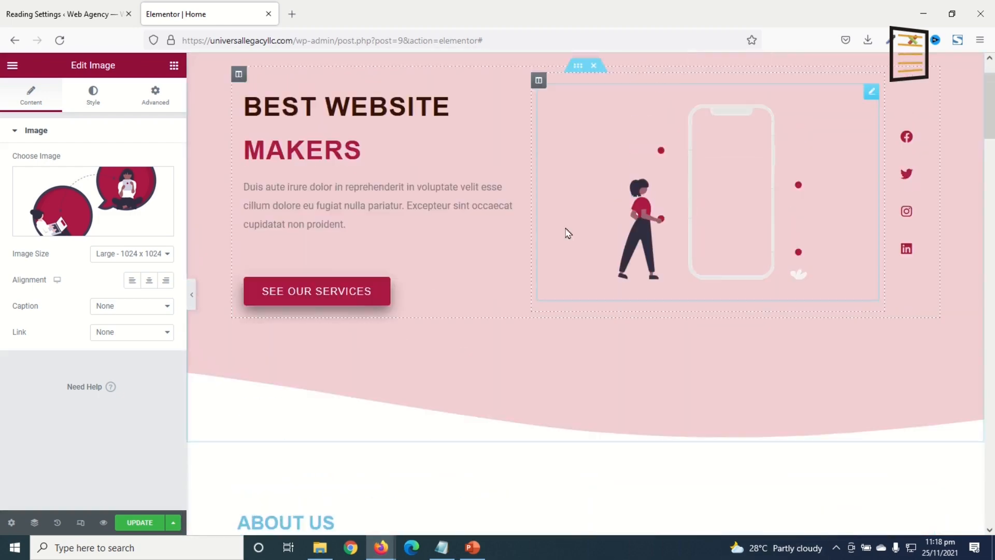
{"action": "scroll", "coordinate": [620, 351], "scroll_direction": "down", "scroll_amount": 8}
{"action": "scroll", "coordinate": [622, 357], "scroll_direction": "up", "scroll_amount": 2}
{"action": "scroll", "coordinate": [621, 356], "scroll_direction": "up", "scroll_amount": 3}
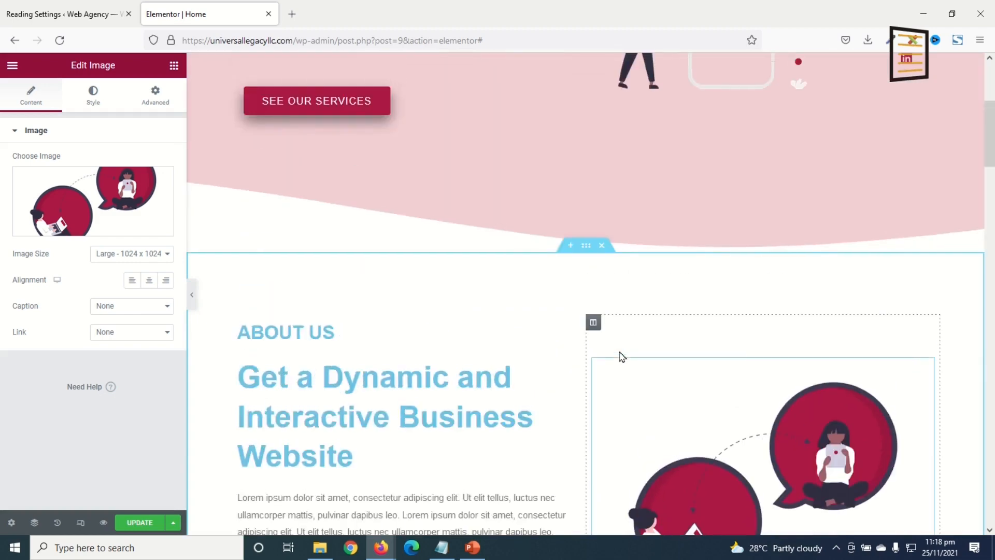
{"action": "scroll", "coordinate": [586, 355], "scroll_direction": "down", "scroll_amount": 14}
{"action": "scroll", "coordinate": [573, 350], "scroll_direction": "up", "scroll_amount": 6}
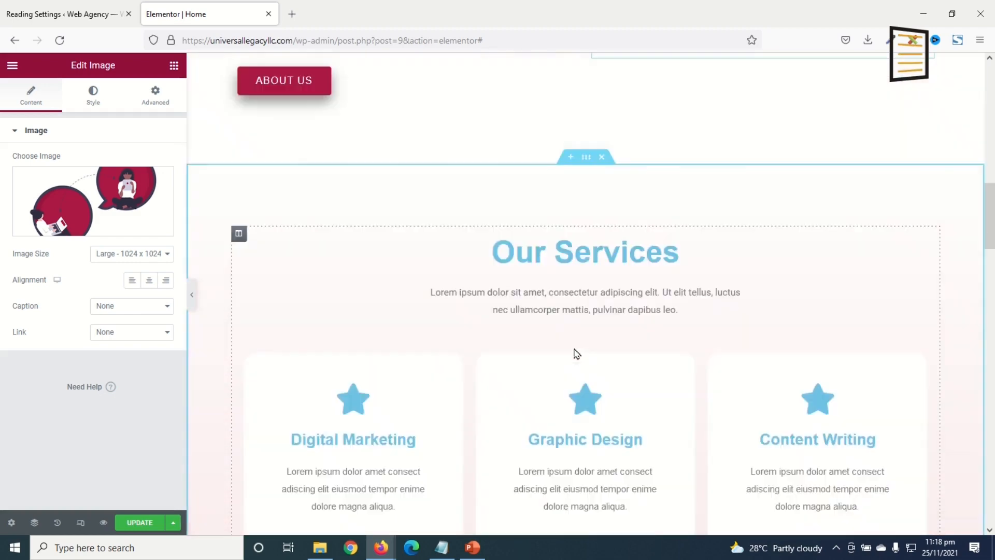
Set the second color of the Our Services section's background gradient to the global Color 1.
{"action": "left_click", "coordinate": [586, 217]}
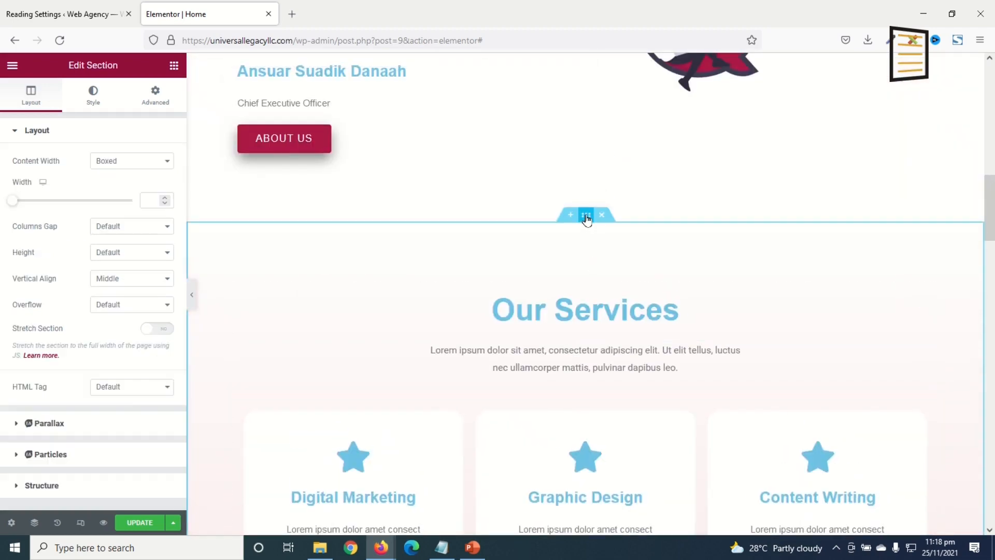
{"action": "scroll", "coordinate": [586, 273], "scroll_direction": "down", "scroll_amount": 3}
{"action": "scroll", "coordinate": [629, 342], "scroll_direction": "up", "scroll_amount": 4}
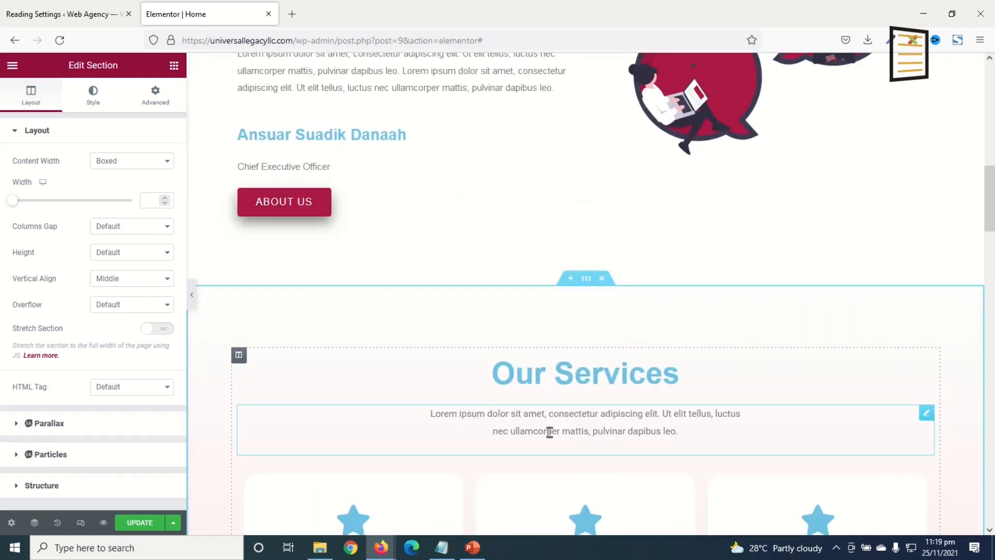
{"action": "scroll", "coordinate": [557, 381], "scroll_direction": "down", "scroll_amount": 3}
{"action": "scroll", "coordinate": [644, 238], "scroll_direction": "down", "scroll_amount": 2}
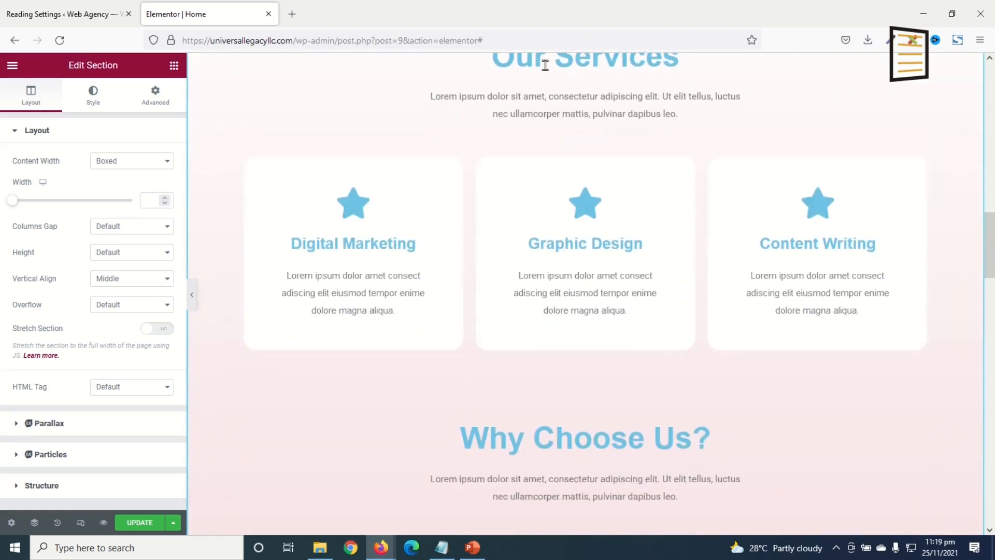
{"action": "scroll", "coordinate": [747, 366], "scroll_direction": "down", "scroll_amount": 1}
{"action": "scroll", "coordinate": [556, 364], "scroll_direction": "up", "scroll_amount": 5}
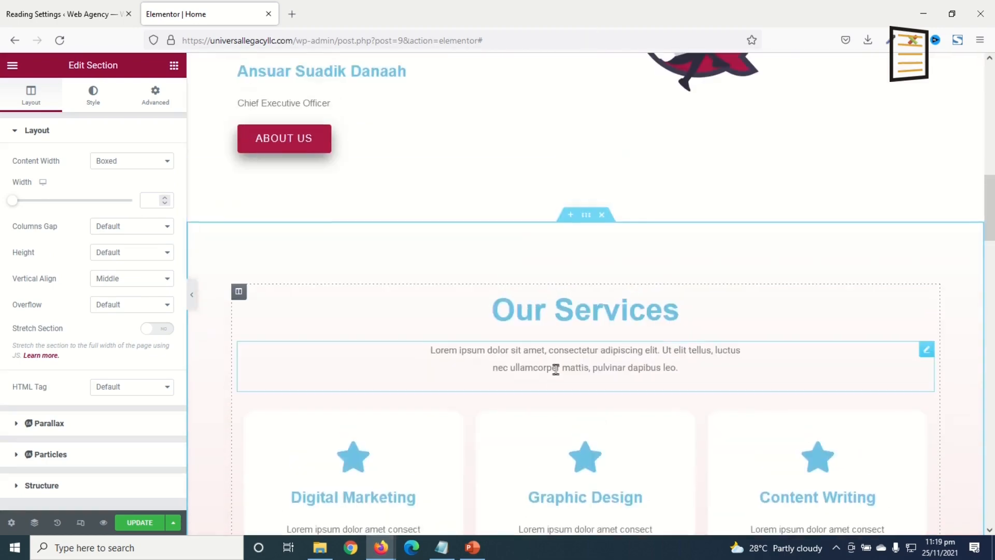
{"action": "left_click", "coordinate": [95, 93]}
{"action": "left_click", "coordinate": [167, 214]}
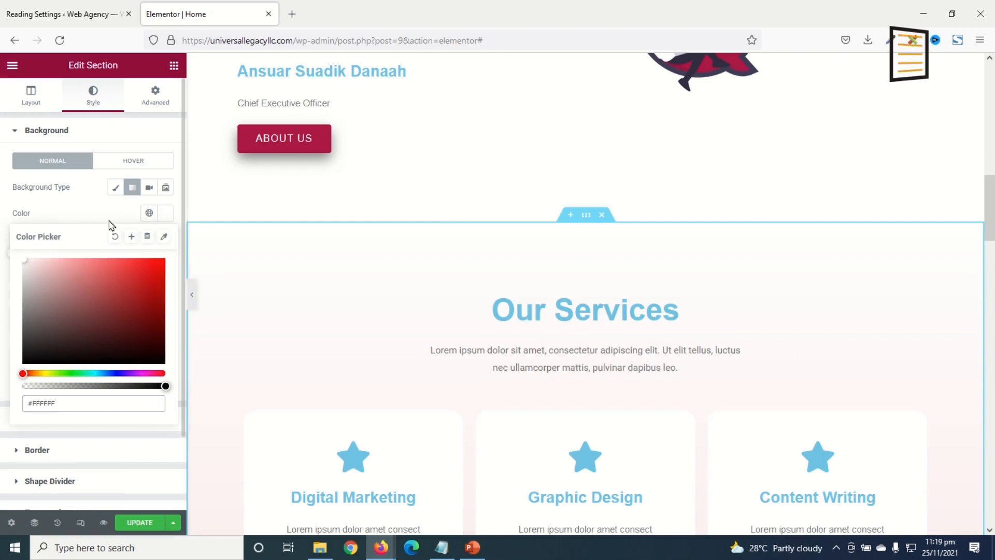
{"action": "left_click", "coordinate": [166, 213]}
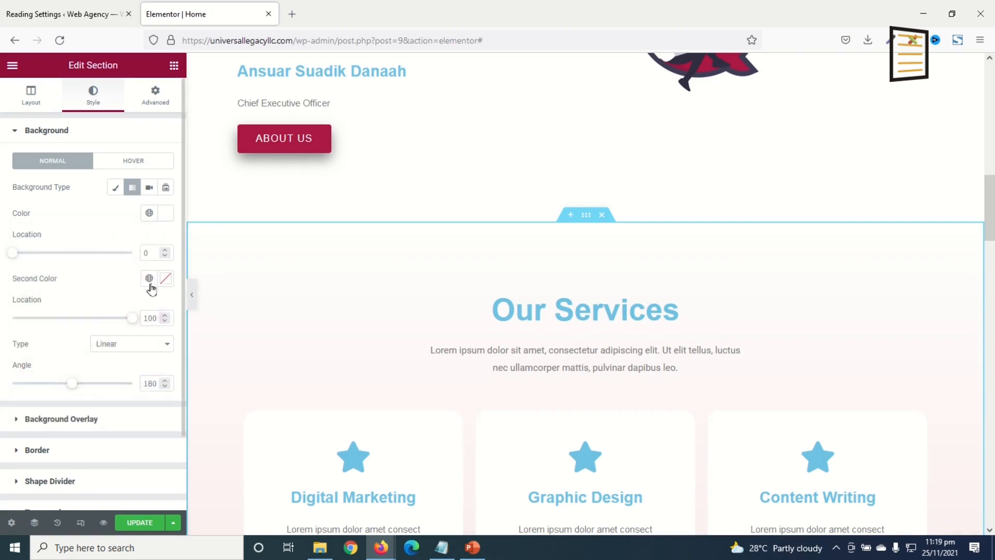
{"action": "left_click", "coordinate": [149, 278]}
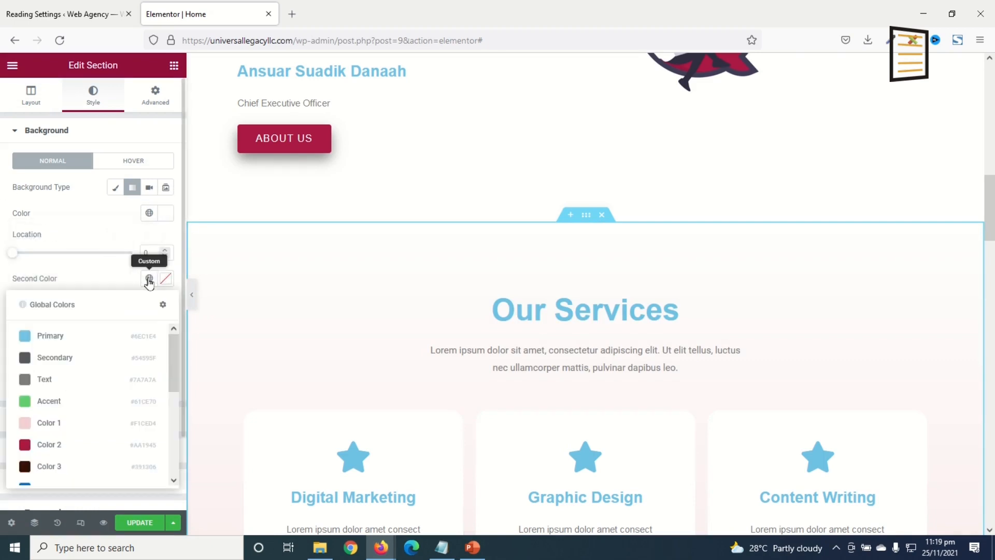
{"action": "left_click", "coordinate": [57, 426]}
{"action": "scroll", "coordinate": [670, 484], "scroll_direction": "down", "scroll_amount": 3}
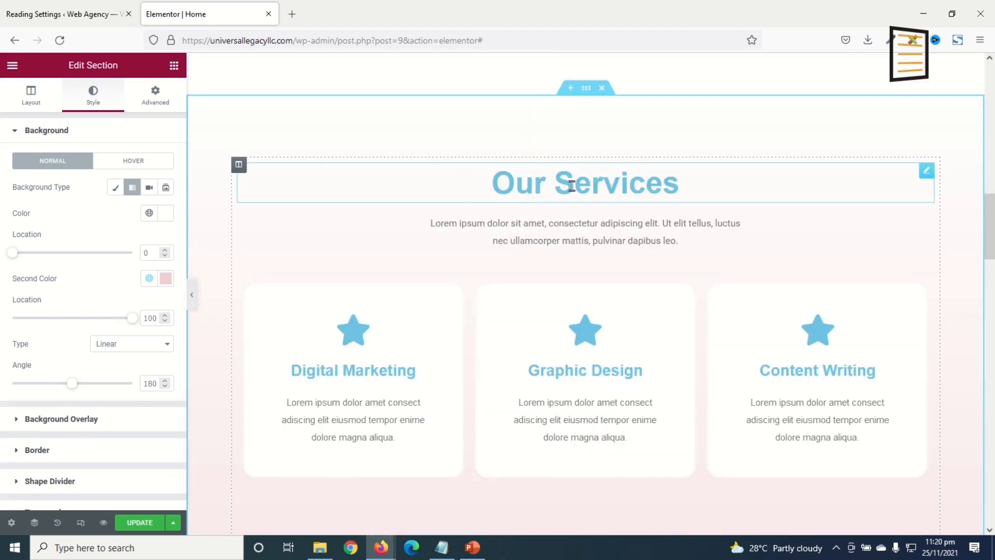
Set the text color of the small "ABOUT US" heading to the global Color 2.
{"action": "left_click", "coordinate": [571, 186]}
{"action": "scroll", "coordinate": [557, 335], "scroll_direction": "up", "scroll_amount": 1}
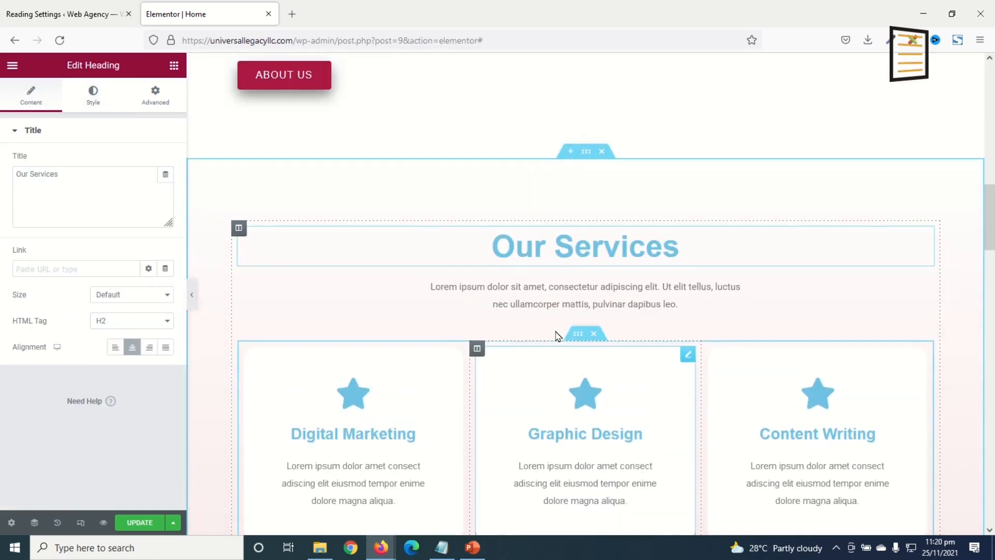
{"action": "scroll", "coordinate": [545, 284], "scroll_direction": "up", "scroll_amount": 8}
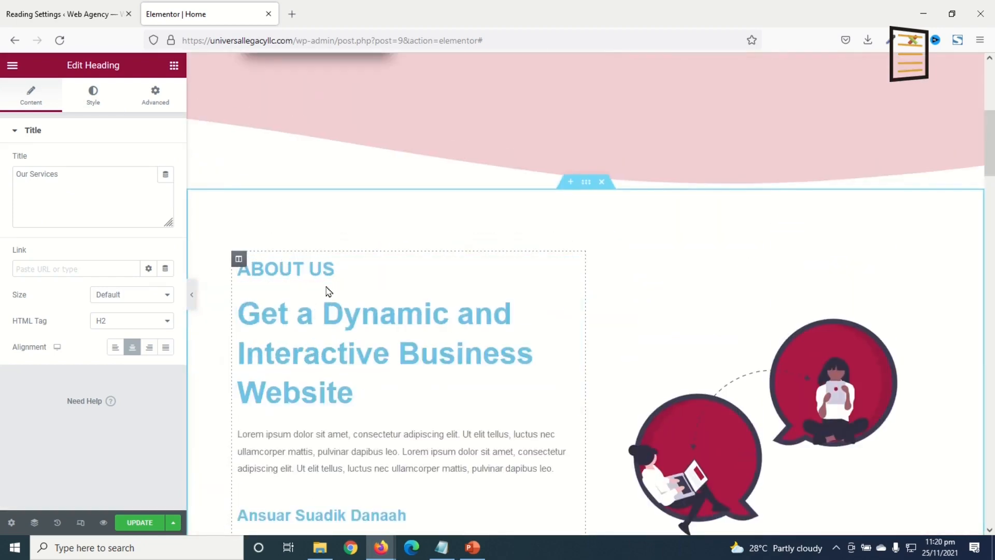
{"action": "left_click", "coordinate": [300, 266]}
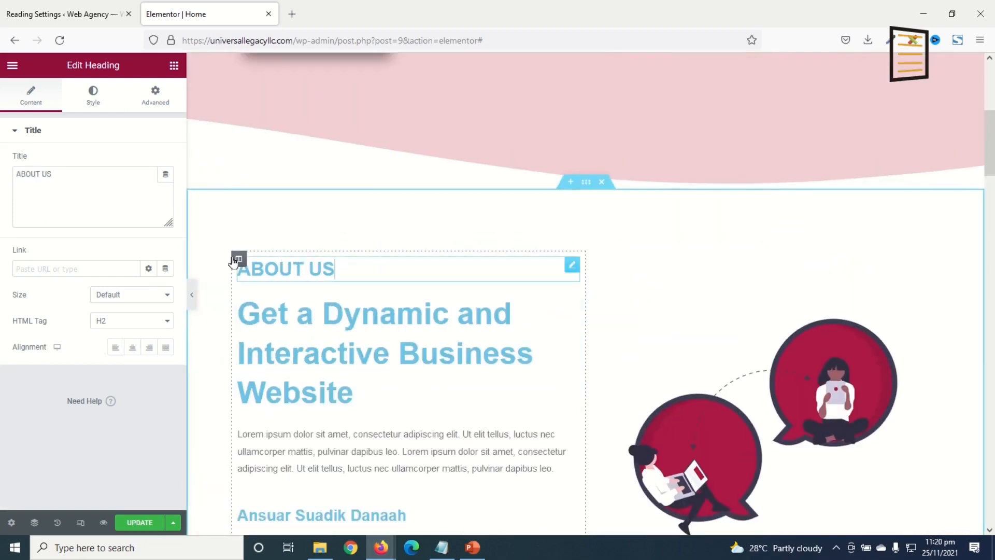
{"action": "left_click", "coordinate": [90, 92]}
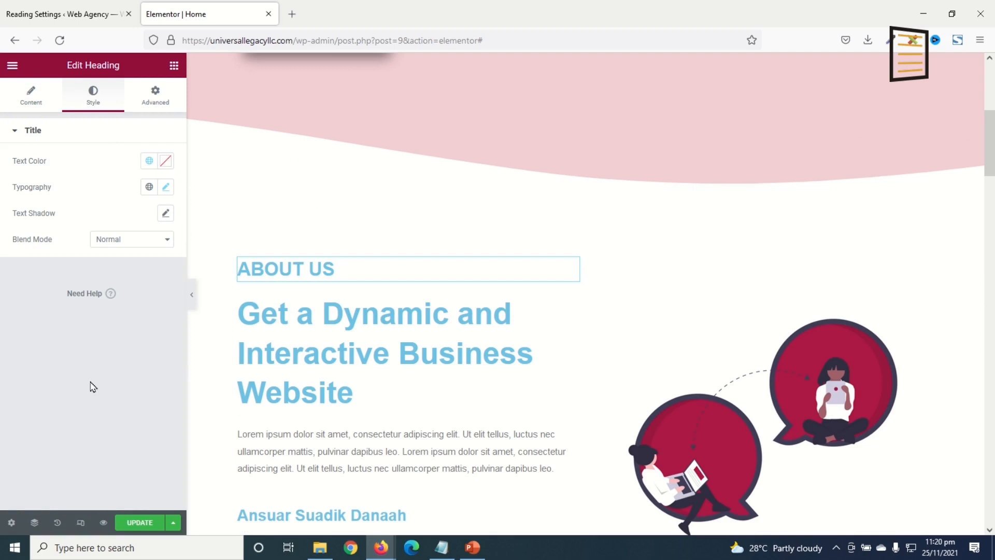
{"action": "left_click", "coordinate": [149, 161]}
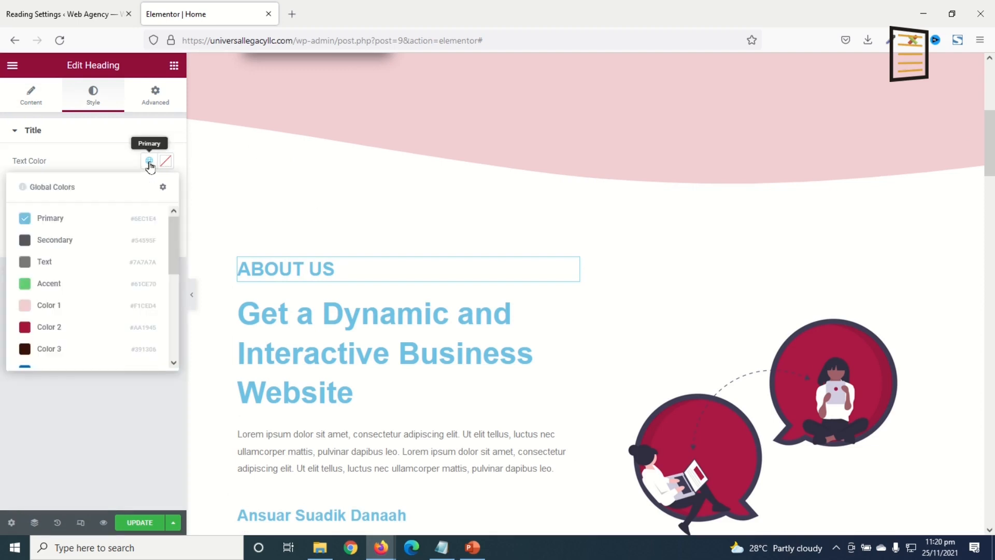
{"action": "left_click", "coordinate": [43, 336]}
Set the text color of the "Get a Dynamic and Interactive Business Website" heading to the global Color 3.
{"action": "left_click", "coordinate": [333, 355]}
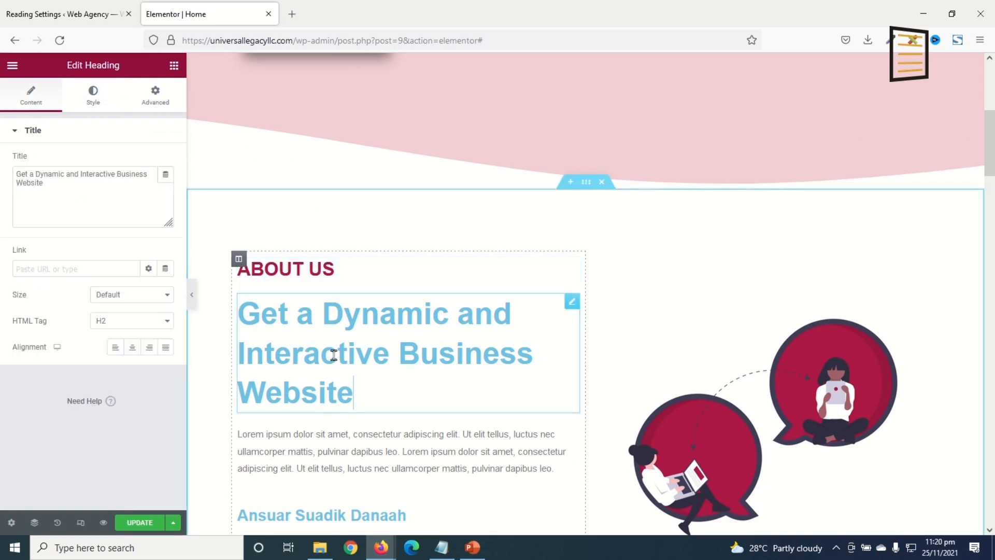
{"action": "left_click", "coordinate": [104, 94]}
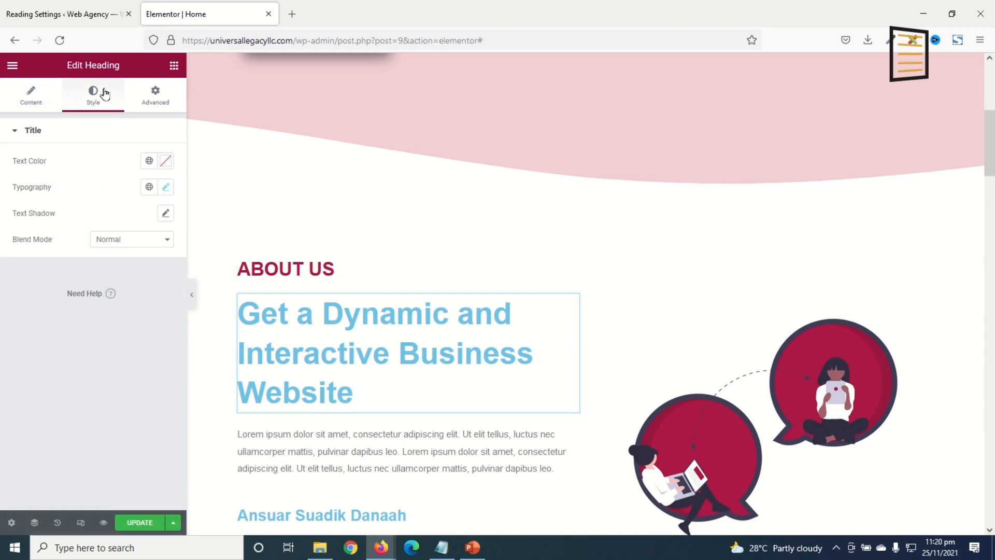
{"action": "left_click", "coordinate": [149, 160]}
{"action": "left_click", "coordinate": [53, 347]}
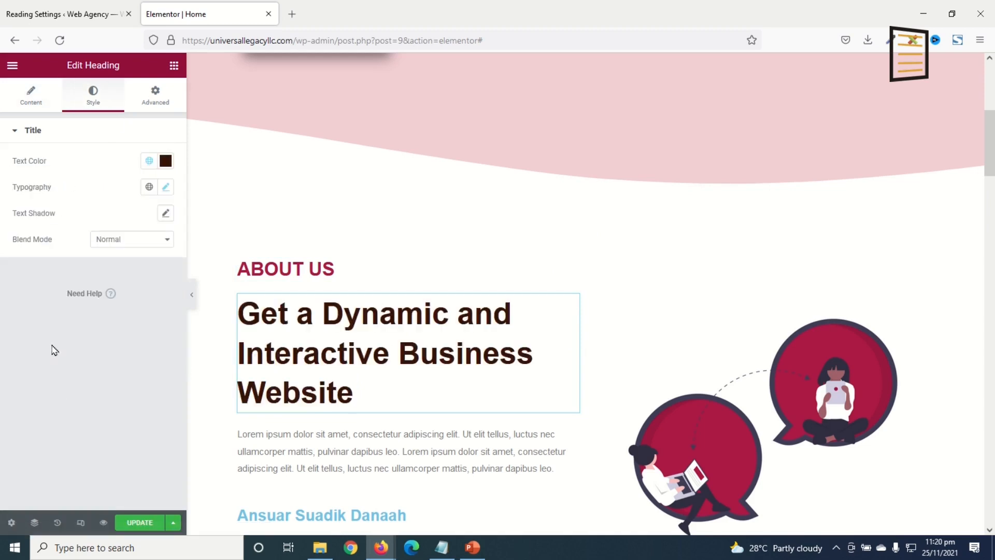
Set the title color of the Chief Executive Officer icon box to the global Color 2.
{"action": "scroll", "coordinate": [311, 415], "scroll_direction": "down", "scroll_amount": 2}
{"action": "left_click", "coordinate": [317, 391]}
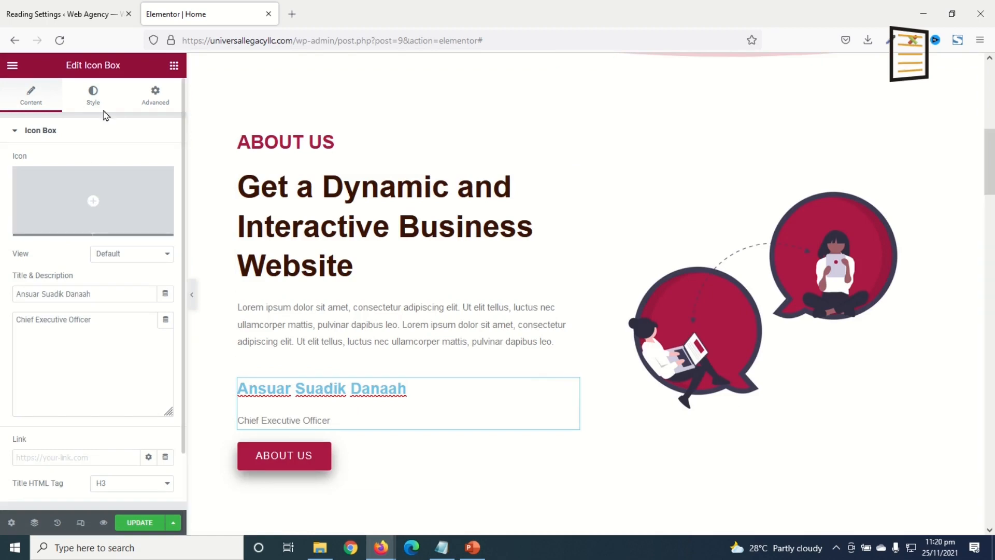
{"action": "left_click", "coordinate": [90, 93]}
{"action": "left_click", "coordinate": [149, 278]}
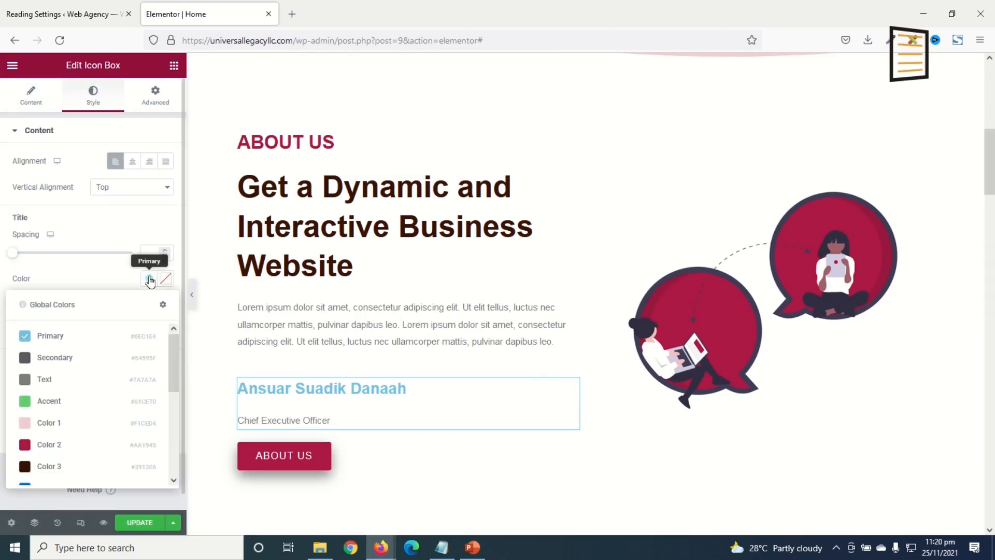
{"action": "left_click", "coordinate": [61, 449]}
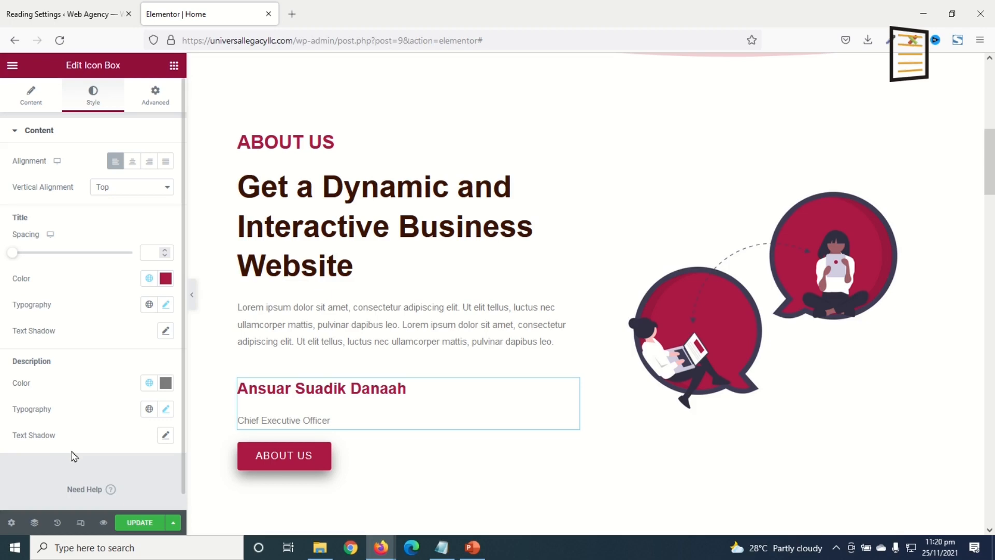
Set the text color of the "Our Services" heading to the global Color 2.
{"action": "scroll", "coordinate": [560, 355], "scroll_direction": "down", "scroll_amount": 8}
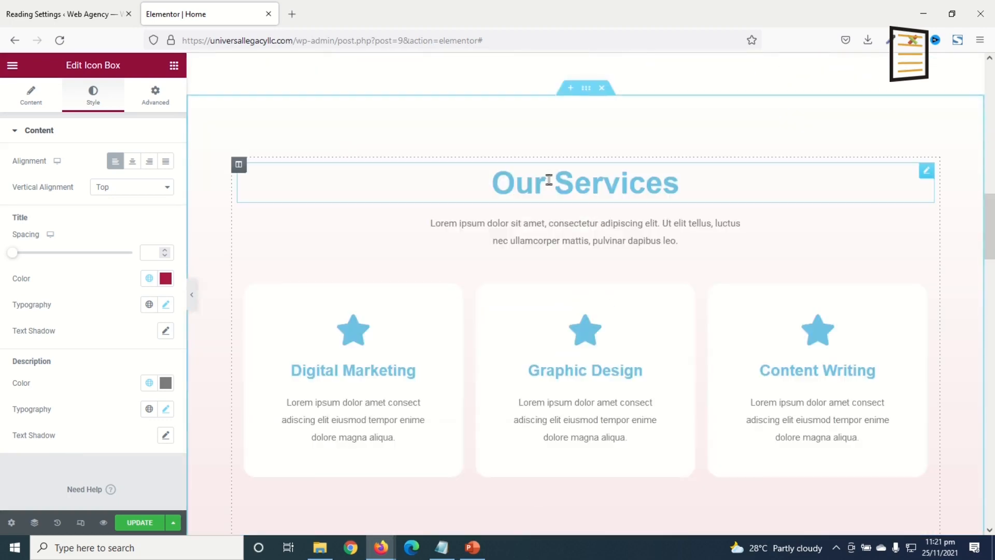
{"action": "left_click", "coordinate": [548, 180]}
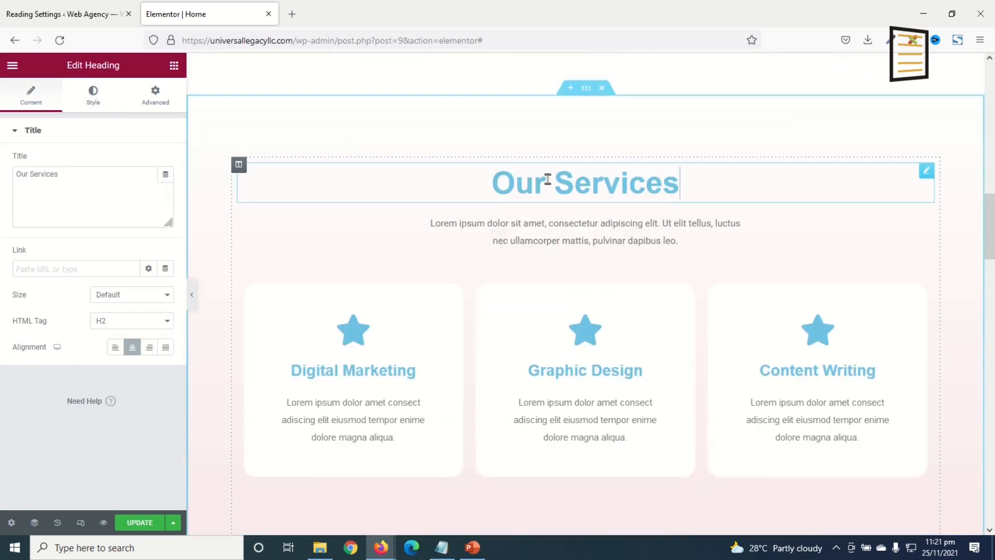
{"action": "left_click", "coordinate": [91, 94]}
{"action": "left_click", "coordinate": [149, 162]}
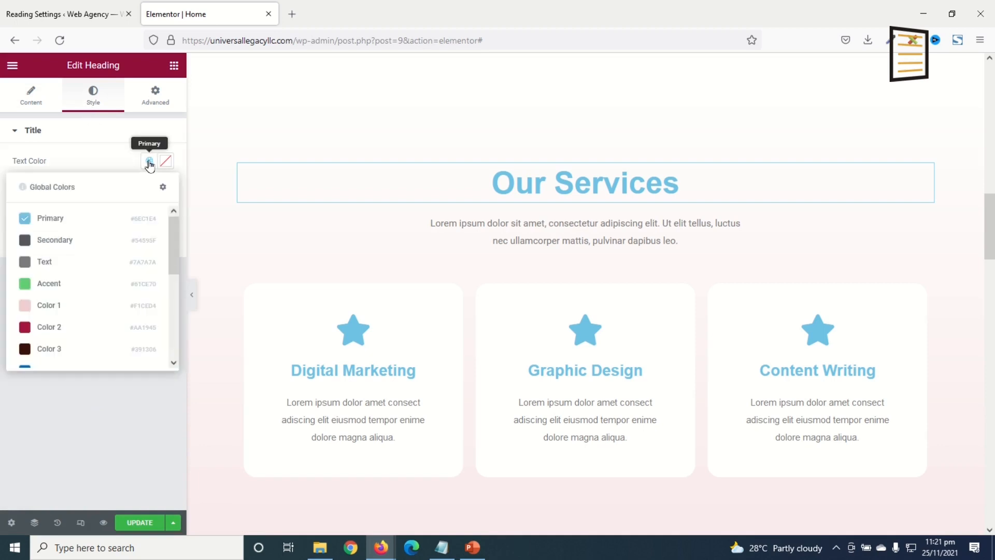
{"action": "left_click", "coordinate": [49, 328]}
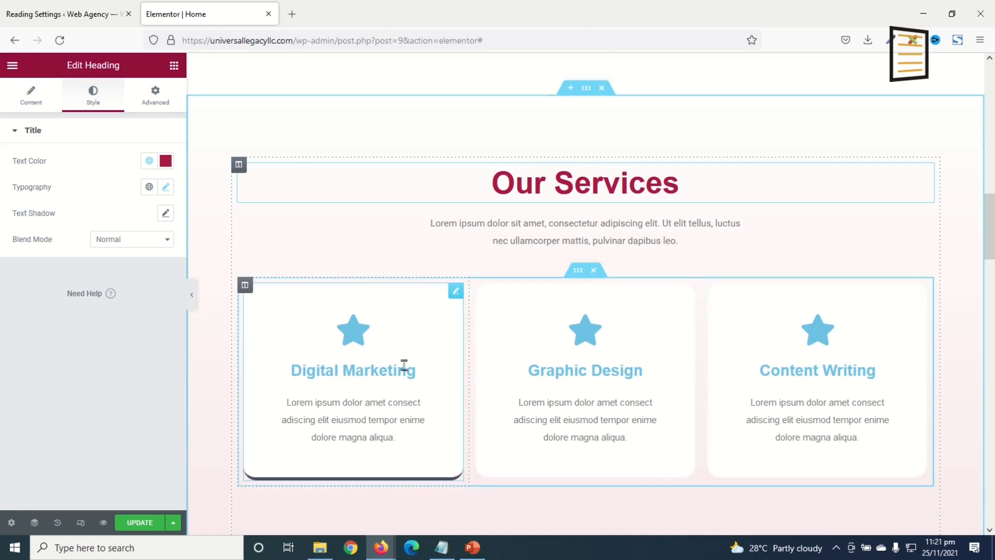
Change the title of the Digital Marketing icon box to "Business Websites".
{"action": "left_click", "coordinate": [456, 292]}
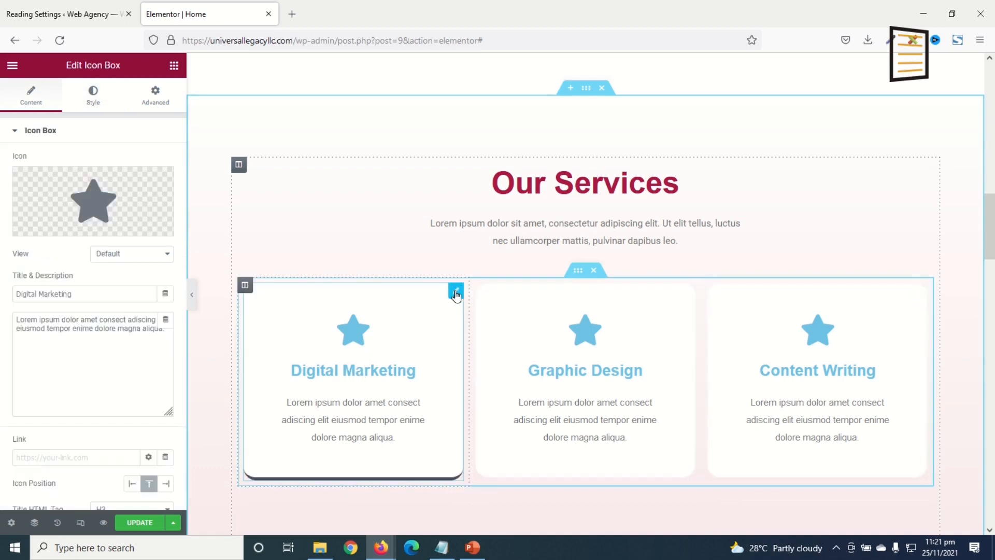
{"action": "left_click", "coordinate": [93, 96]}
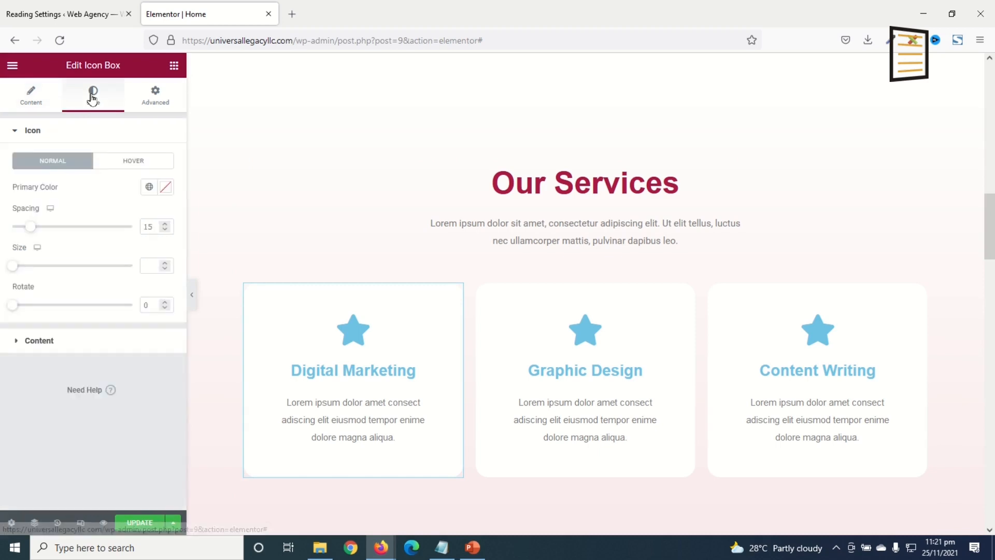
{"action": "left_click", "coordinate": [17, 102]}
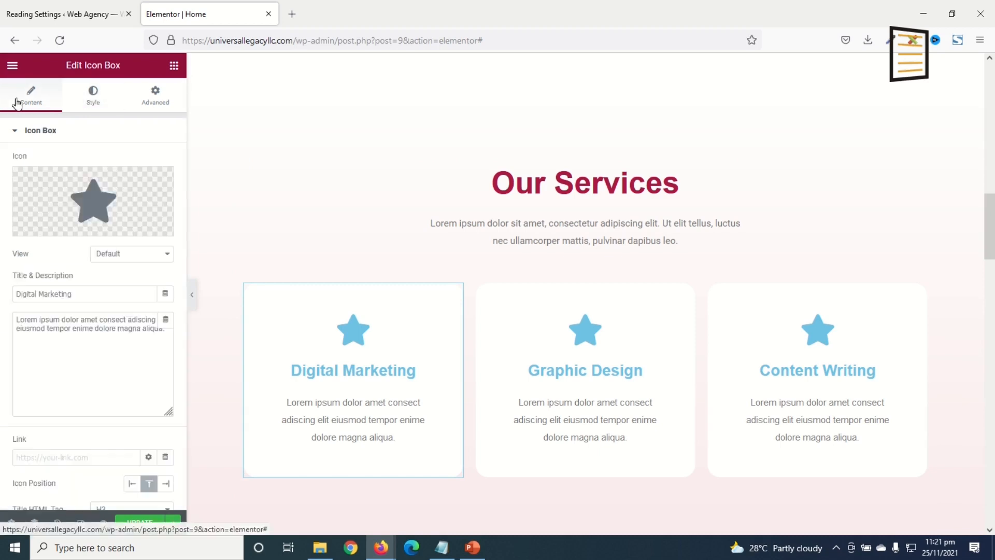
{"action": "left_click_drag", "start_coordinate": [92, 295], "coordinate": [2, 273]}
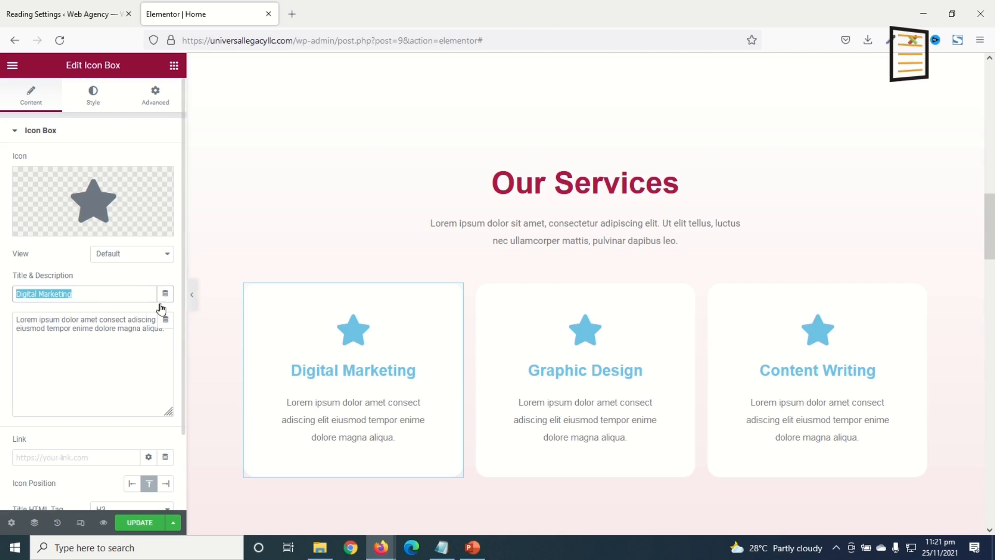
{"action": "type", "text": "Business Websites"}
{"action": "left_click_drag", "start_coordinate": [117, 330], "coordinate": [3, 315]}
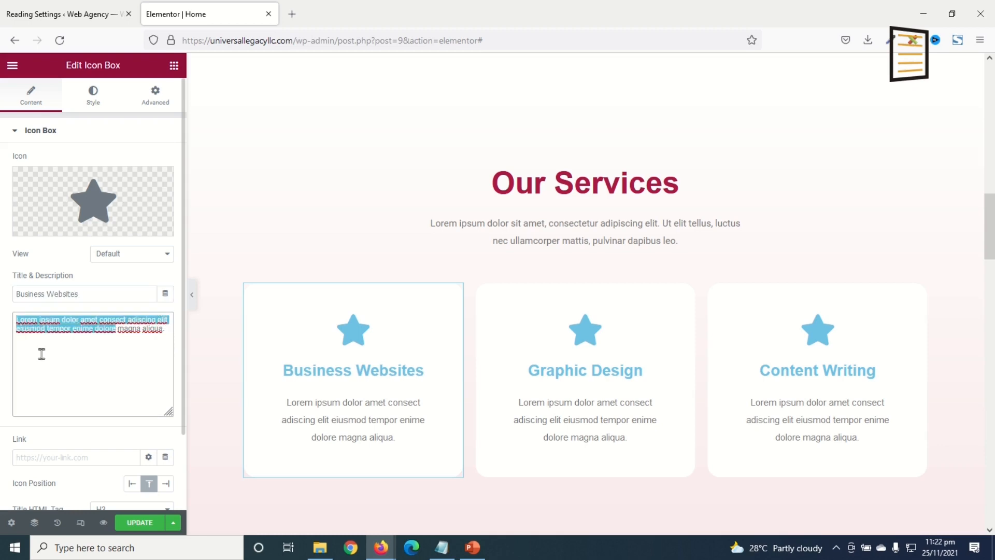
Replace the star icon of the Business Websites box with the Suitcase icon from the icon library.
{"action": "mouse_move", "coordinate": [78, 205]}
{"action": "left_click", "coordinate": [92, 197]}
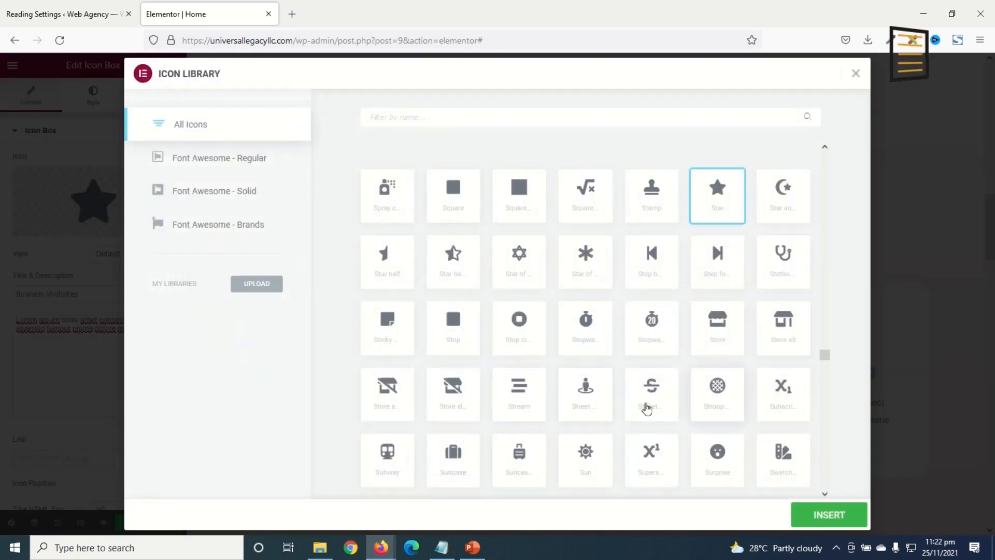
{"action": "left_click", "coordinate": [466, 456]}
{"action": "left_click", "coordinate": [817, 513]}
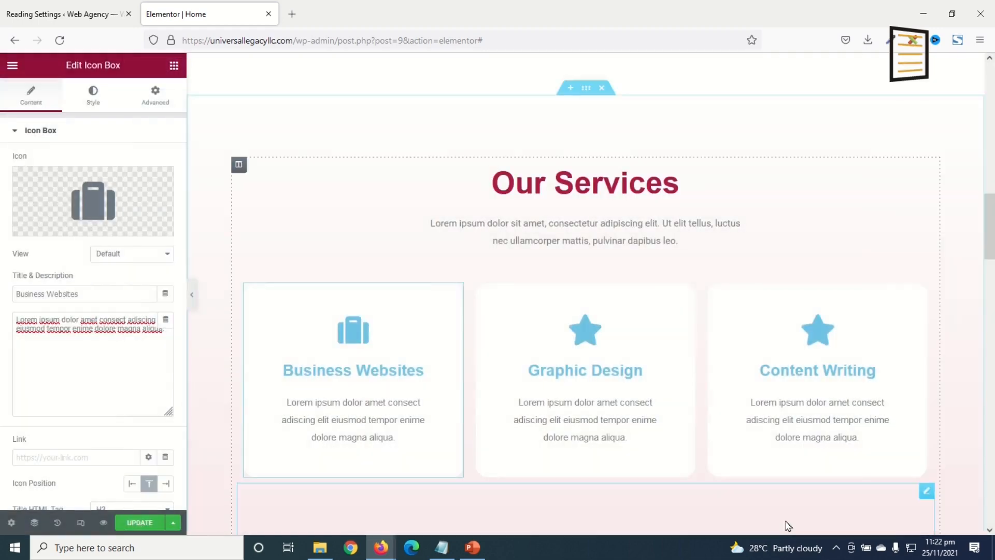
Set both the icon's primary color and the title color of the Business Websites box to the global Color 2.
{"action": "left_click", "coordinate": [87, 103]}
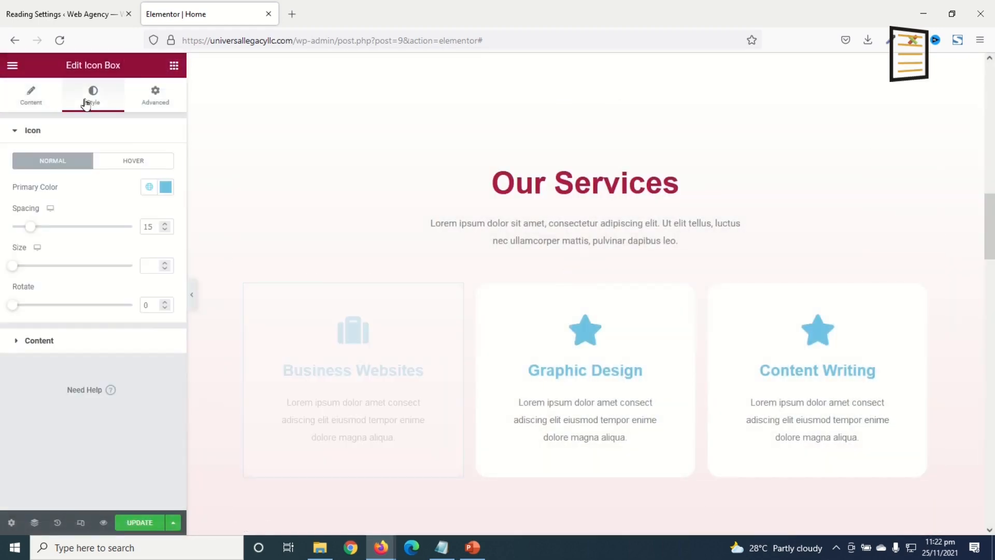
{"action": "left_click", "coordinate": [149, 186]}
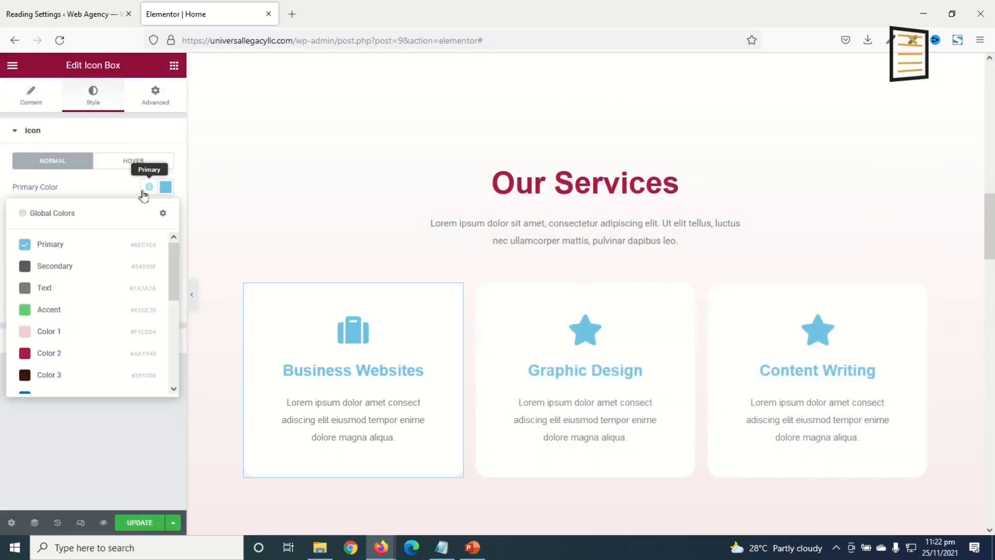
{"action": "left_click", "coordinate": [55, 352]}
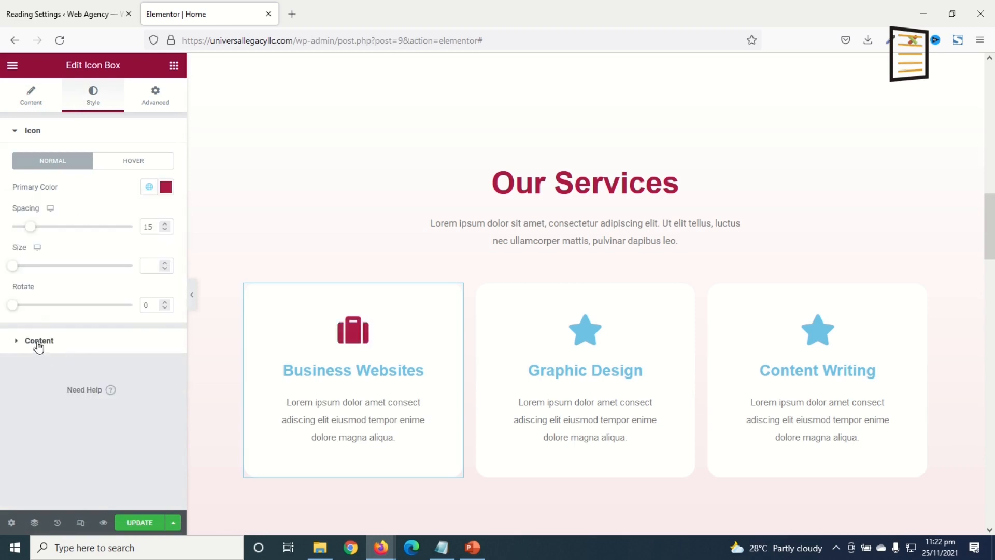
{"action": "left_click", "coordinate": [39, 342]}
{"action": "left_click", "coordinate": [148, 311]}
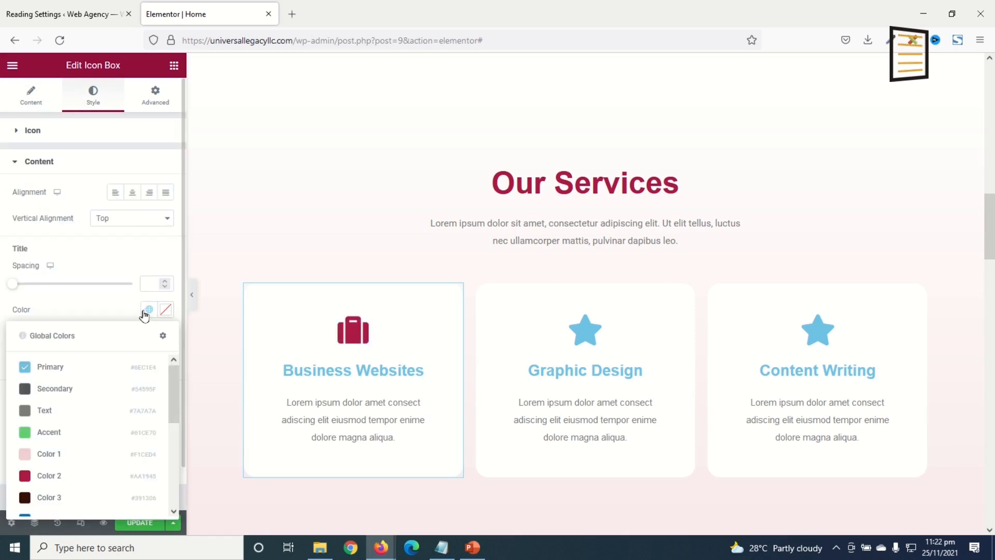
{"action": "left_click", "coordinate": [55, 480]}
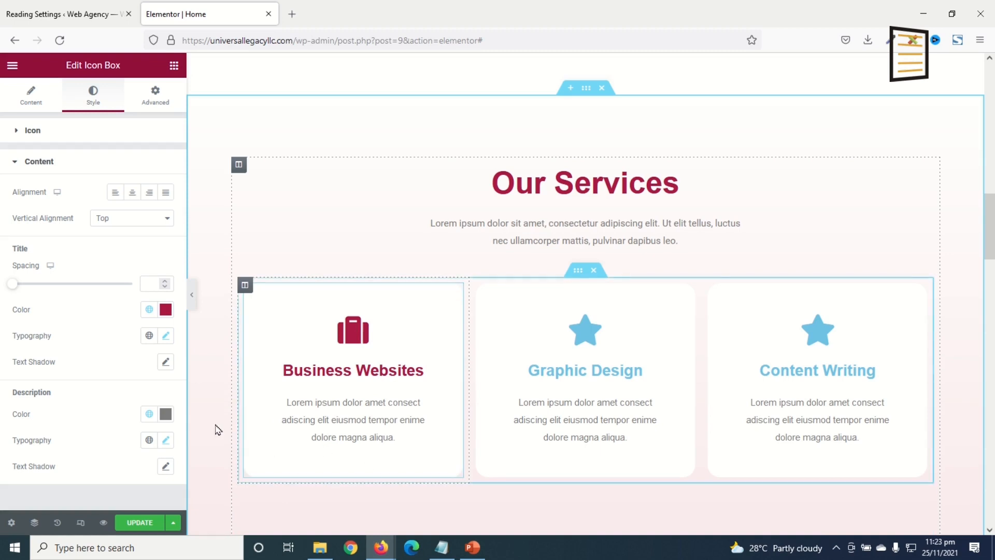
Set the hover border color of the Business Websites icon box to the global Color 2.
{"action": "left_click", "coordinate": [149, 98]}
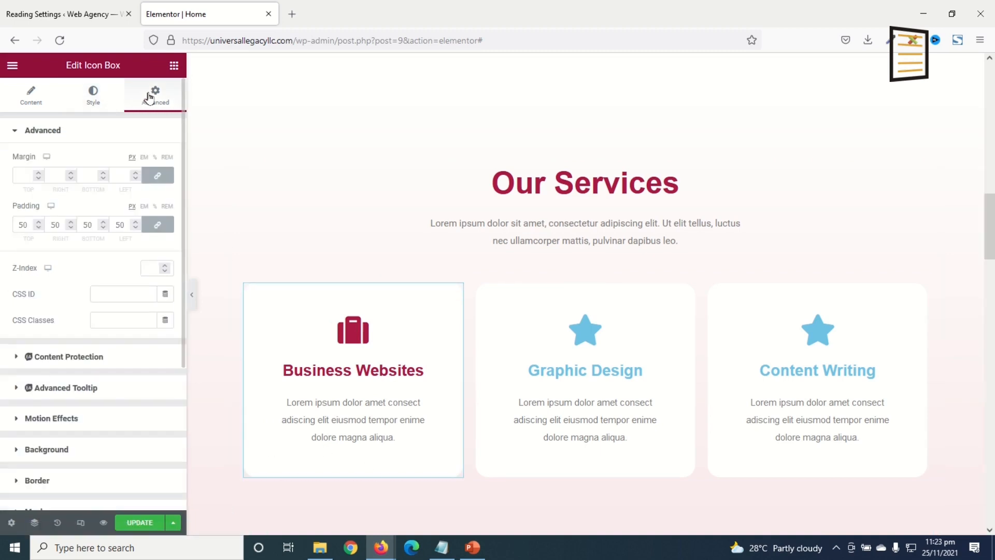
{"action": "left_click", "coordinate": [38, 481]}
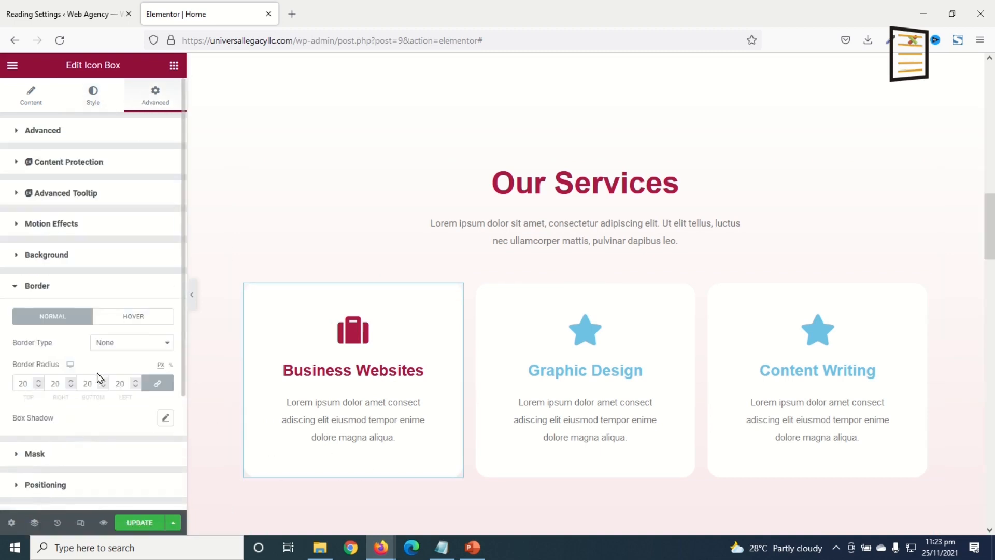
{"action": "scroll", "coordinate": [115, 253], "scroll_direction": "down", "scroll_amount": 3}
{"action": "left_click", "coordinate": [133, 163]}
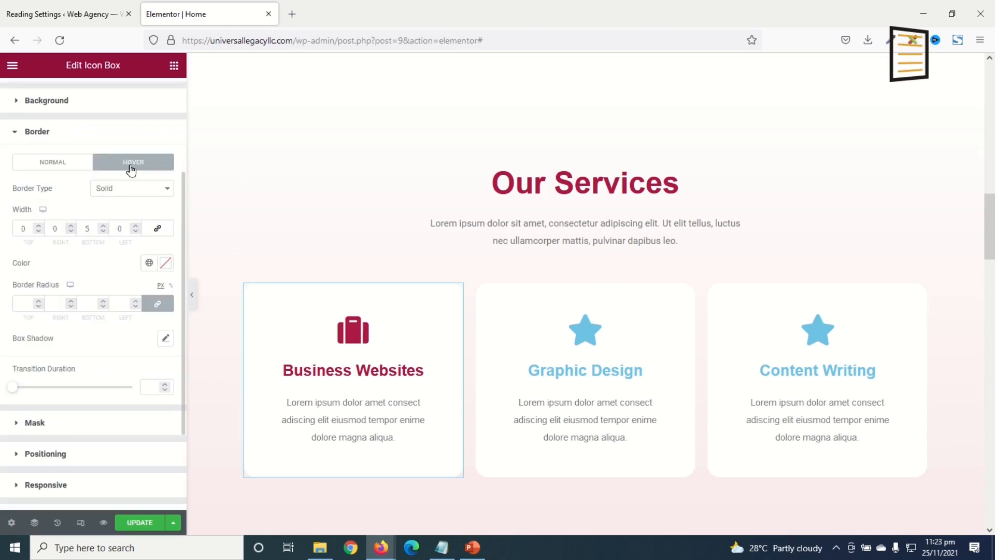
{"action": "left_click", "coordinate": [150, 265]}
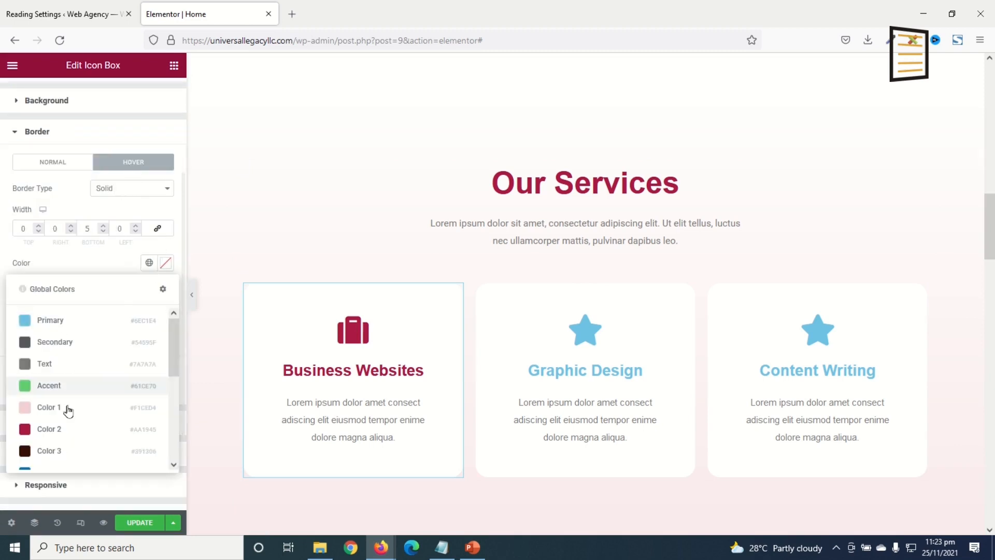
{"action": "left_click", "coordinate": [48, 430]}
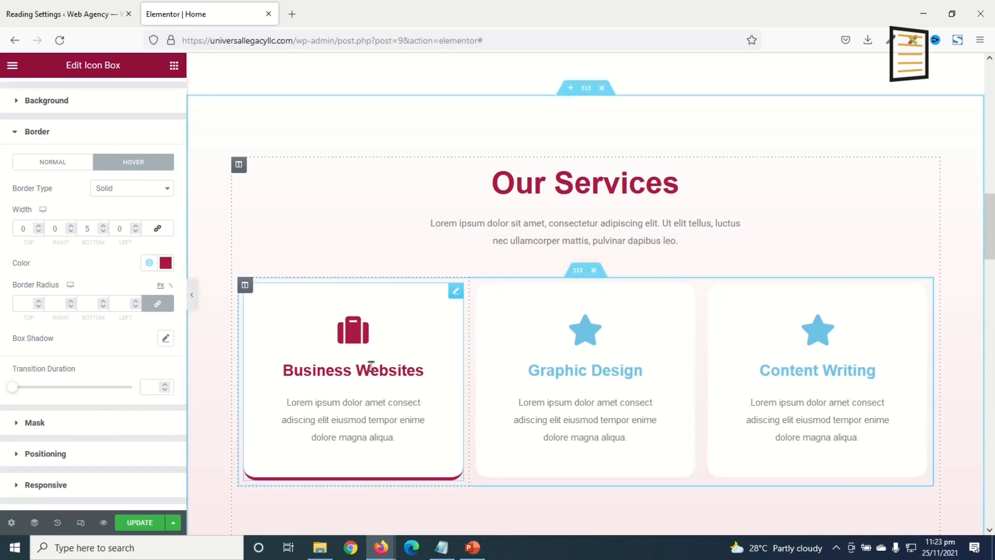
Copy the Business Websites box and paste its style onto the Graphic Design and Content Writing boxes.
{"action": "right_click", "coordinate": [371, 367]}
{"action": "left_click", "coordinate": [404, 397]}
{"action": "right_click", "coordinate": [564, 344]}
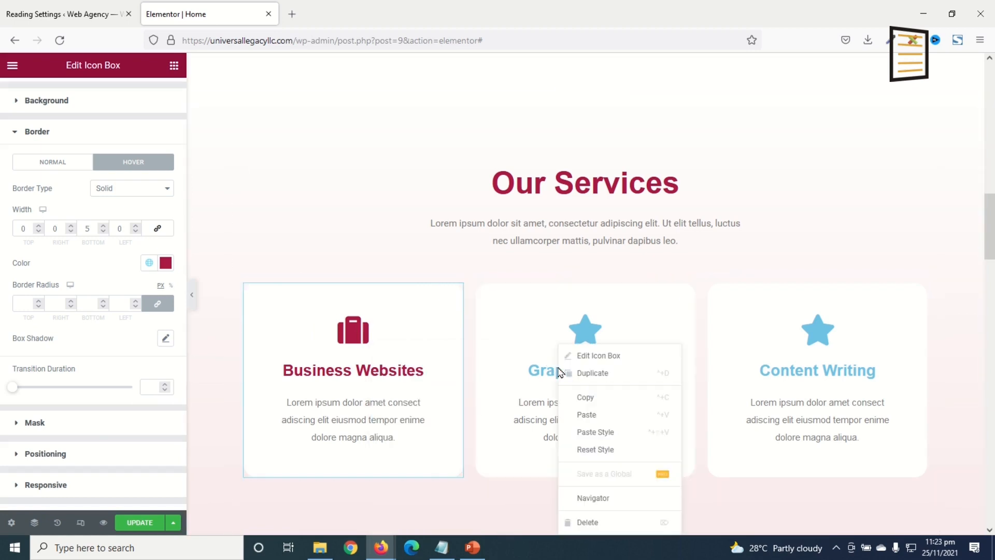
{"action": "left_click", "coordinate": [604, 431]}
{"action": "right_click", "coordinate": [771, 408]}
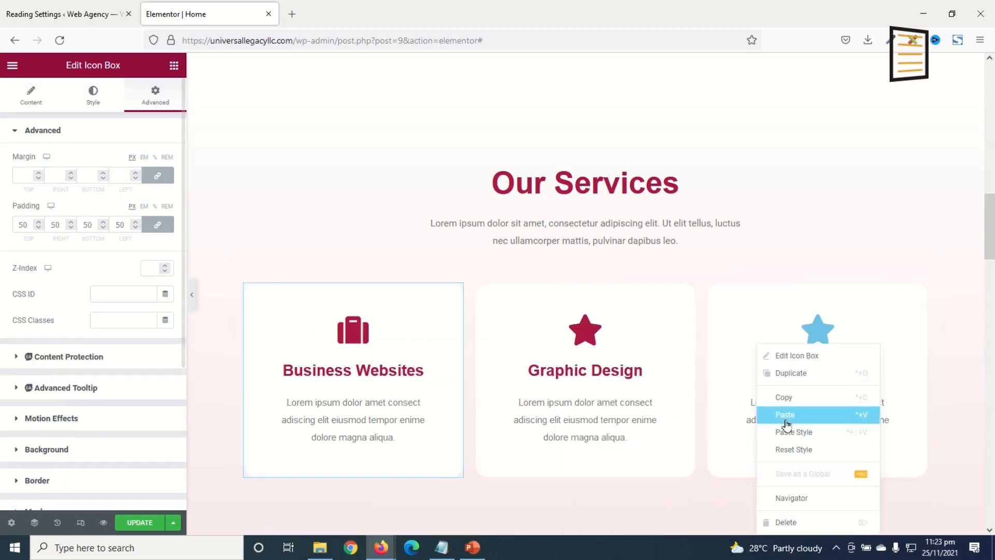
{"action": "left_click", "coordinate": [789, 438]}
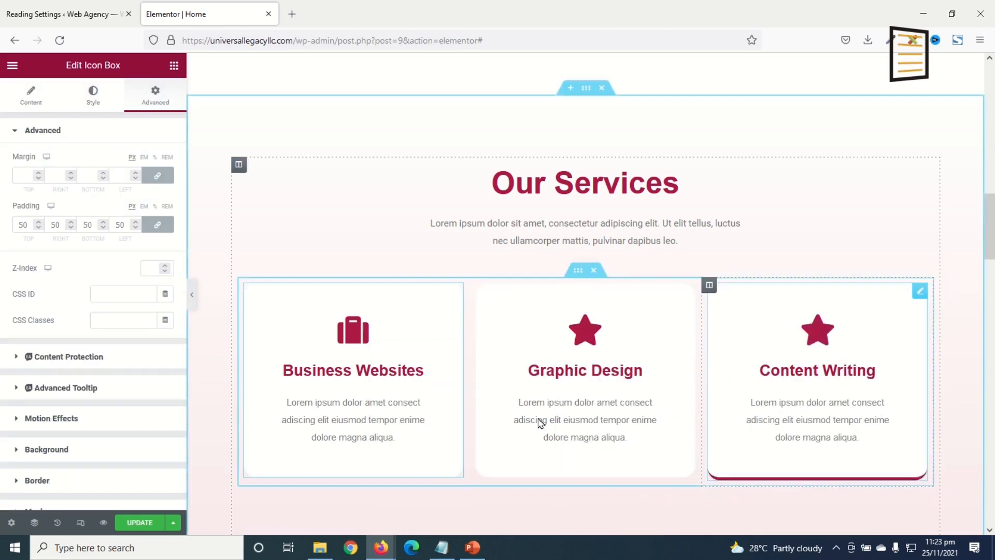
Review the page sections from About Us down through Why Choose Us to the counters and Recent Blogs heading.
{"action": "scroll", "coordinate": [482, 413], "scroll_direction": "down", "scroll_amount": 7}
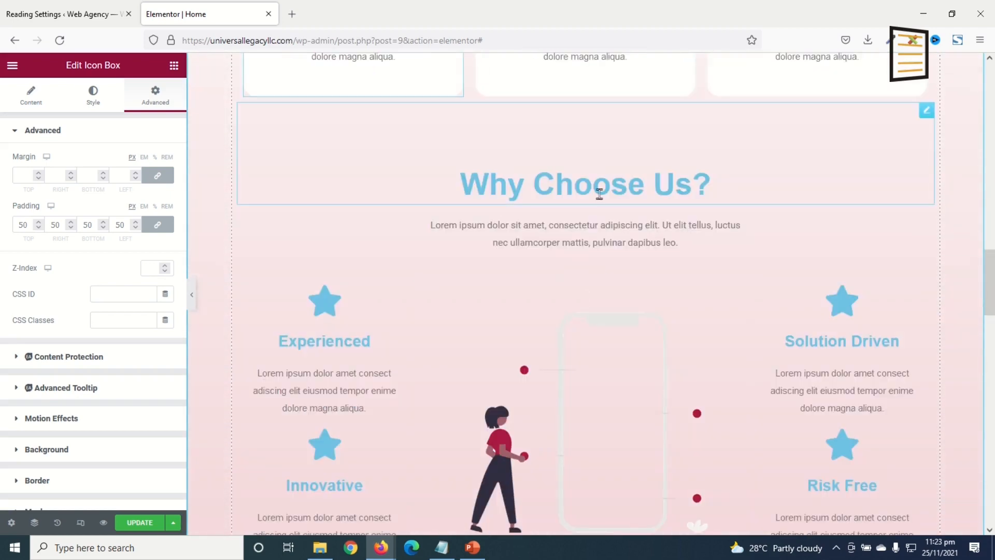
{"action": "scroll", "coordinate": [892, 408], "scroll_direction": "down", "scroll_amount": 2}
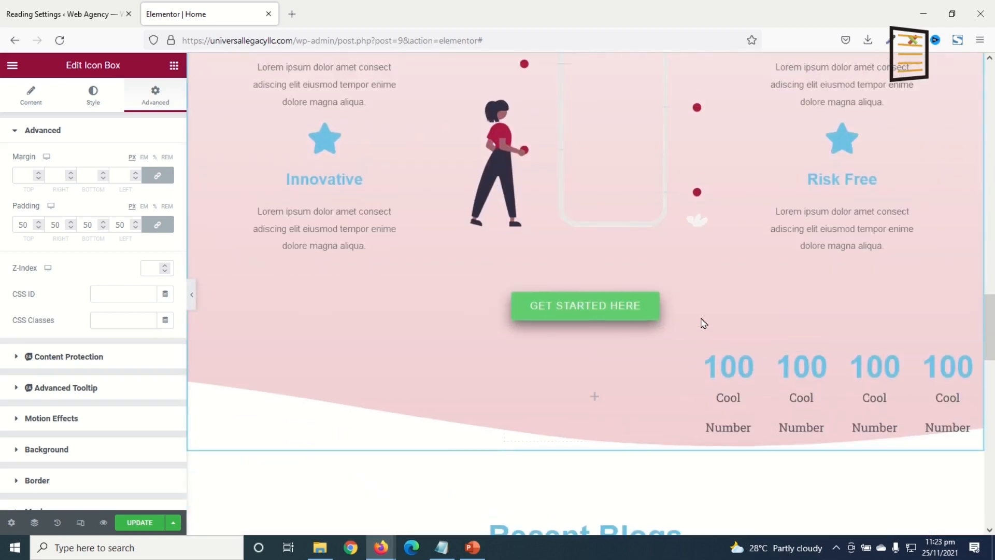
{"action": "scroll", "coordinate": [672, 322], "scroll_direction": "up", "scroll_amount": 5}
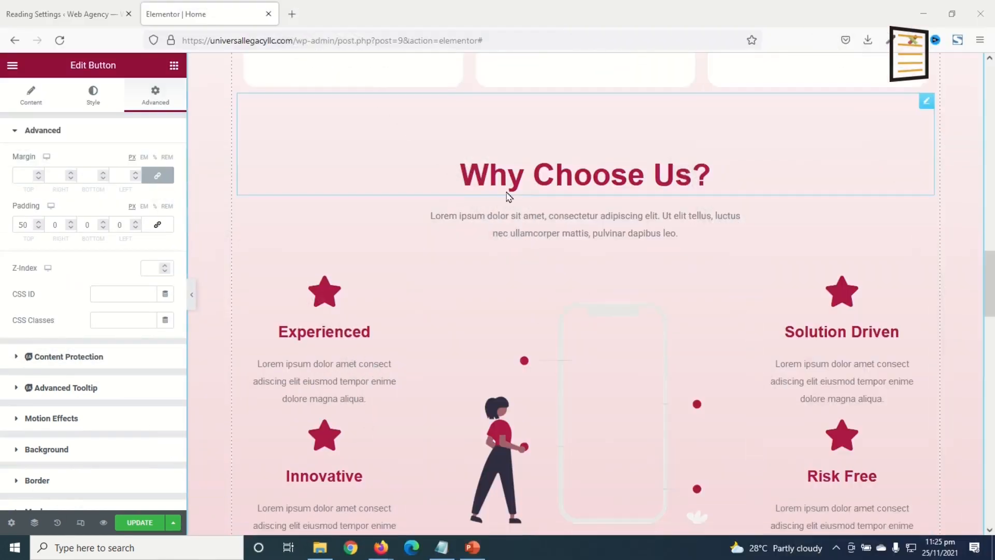
{"action": "scroll", "coordinate": [507, 196], "scroll_direction": "down", "scroll_amount": 5}
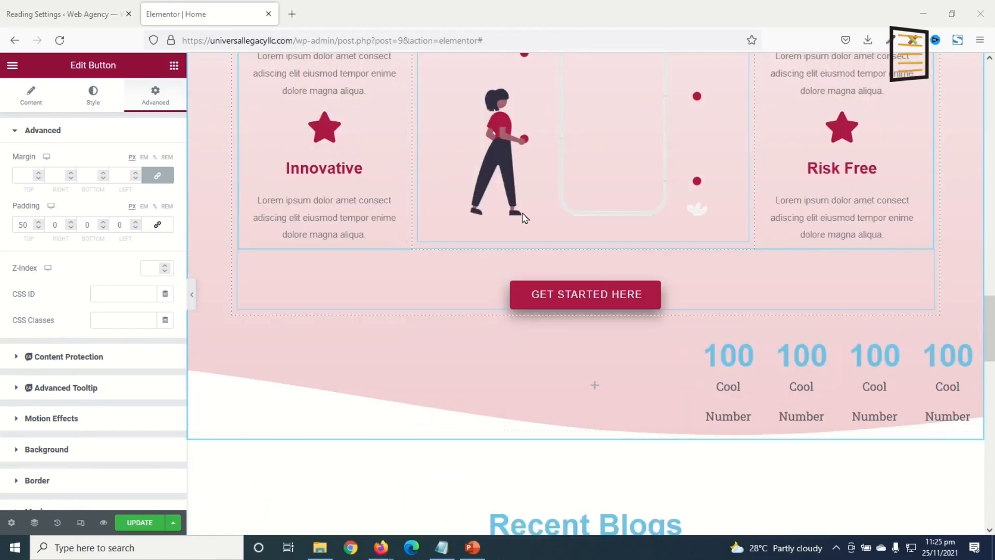
{"action": "scroll", "coordinate": [532, 229], "scroll_direction": "down", "scroll_amount": 1}
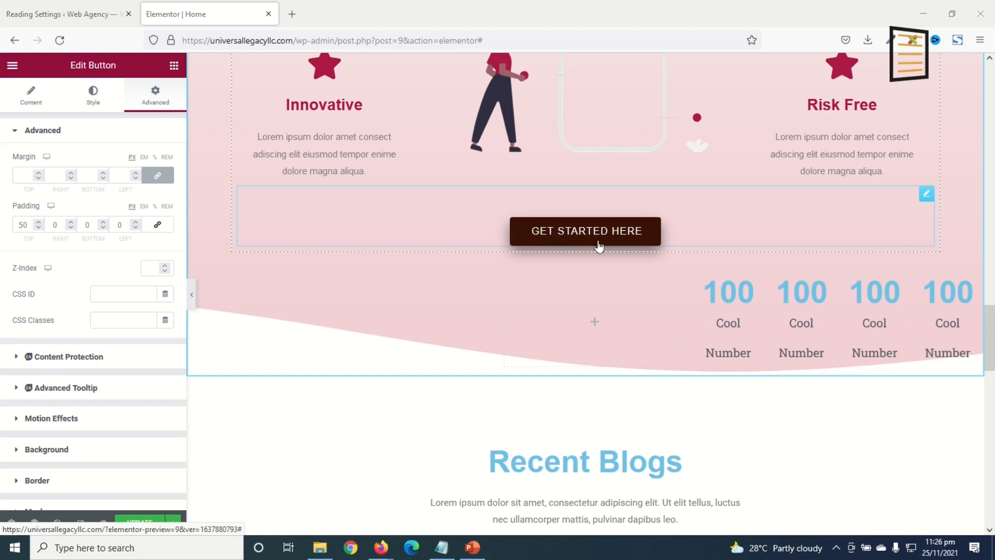
{"action": "scroll", "coordinate": [595, 233], "scroll_direction": "up", "scroll_amount": 15}
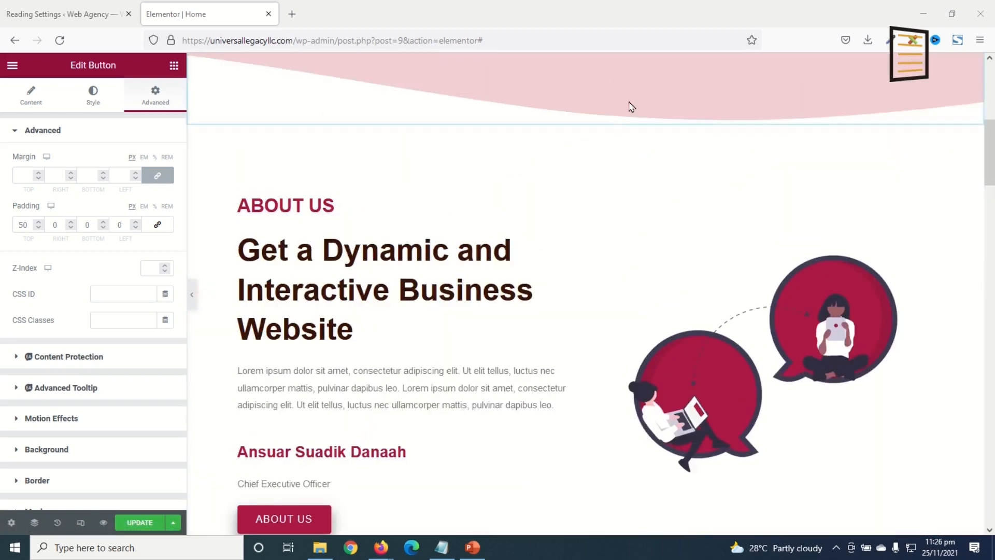
{"action": "scroll", "coordinate": [549, 394], "scroll_direction": "down", "scroll_amount": 12}
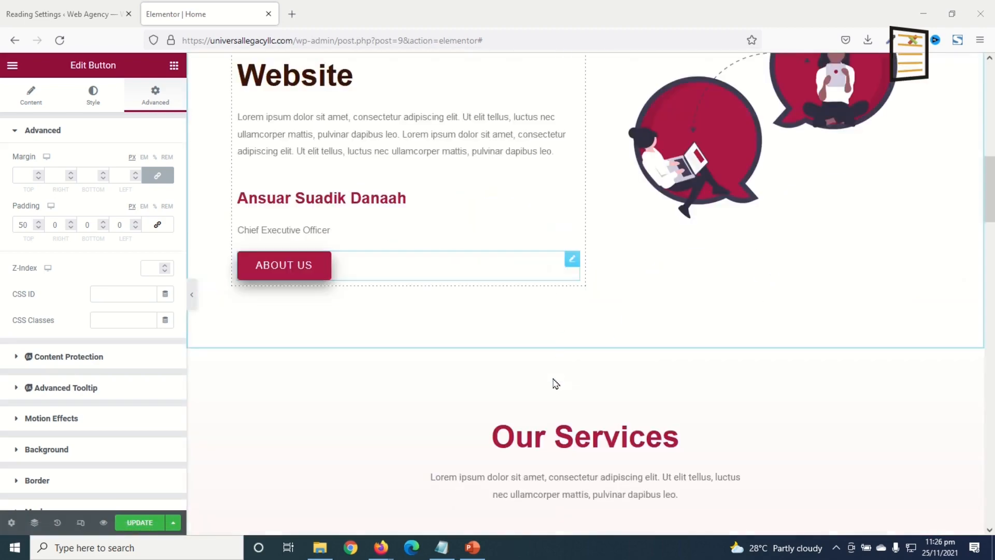
Link the "Get Started Here" button below Why Choose Us to the Pricing page.
{"action": "scroll", "coordinate": [557, 382], "scroll_direction": "down", "scroll_amount": 5}
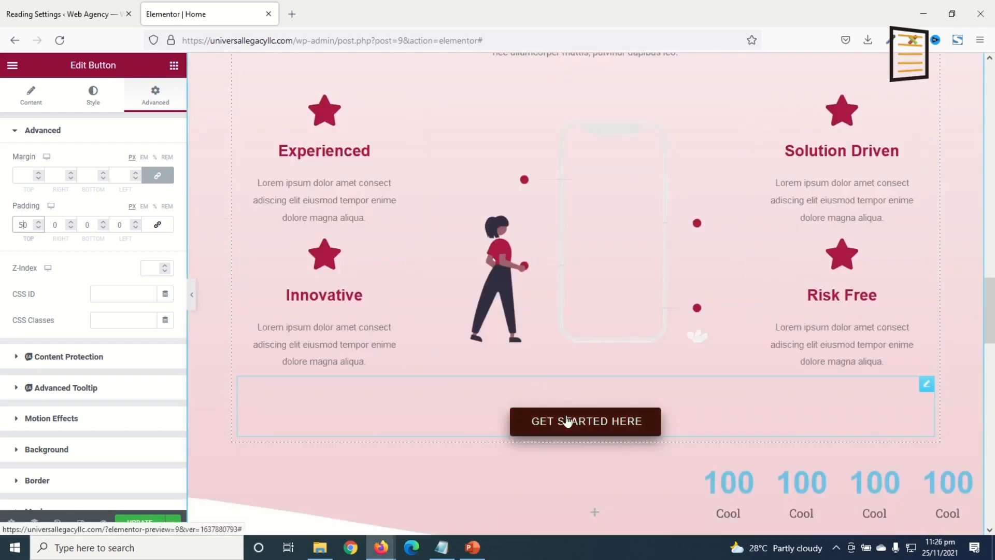
{"action": "left_click", "coordinate": [28, 95]}
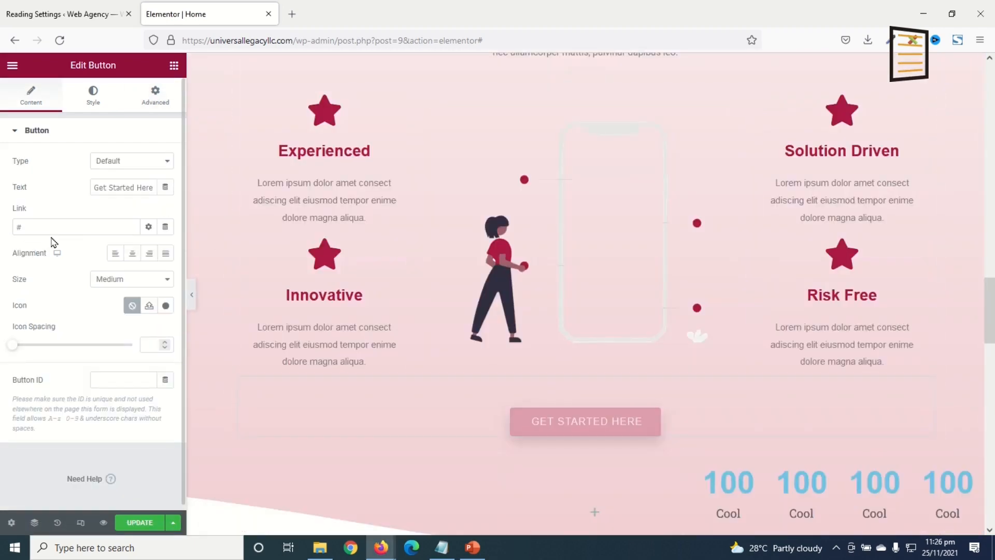
{"action": "type", "text": "pricing"}
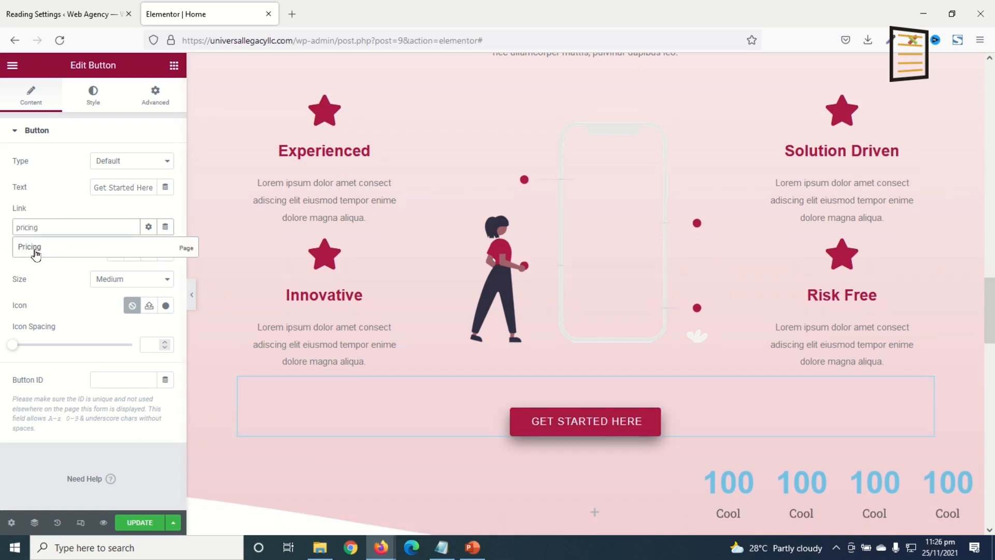
{"action": "left_click", "coordinate": [40, 250]}
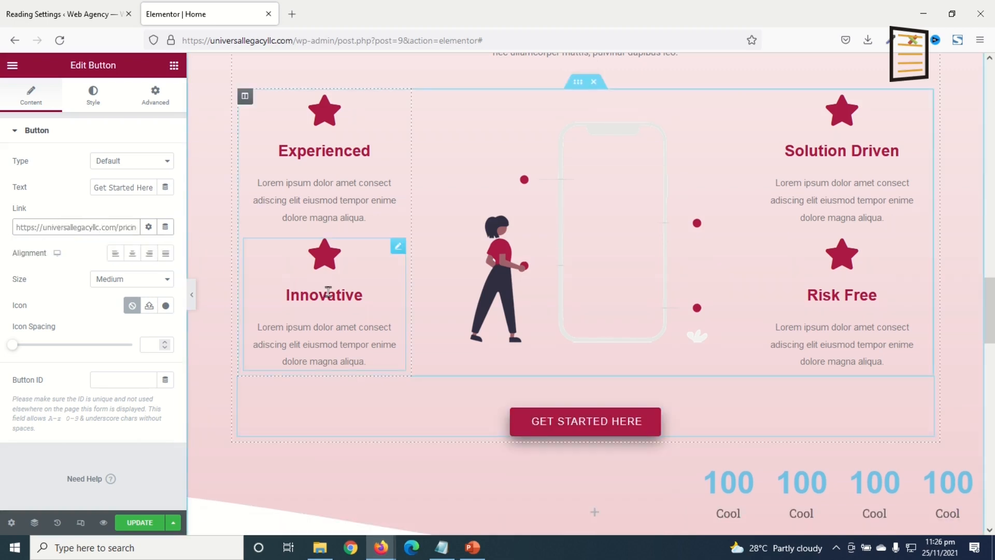
Set the first counter's ending number to 157 and its title to "Projects".
{"action": "scroll", "coordinate": [605, 264], "scroll_direction": "down", "scroll_amount": 5}
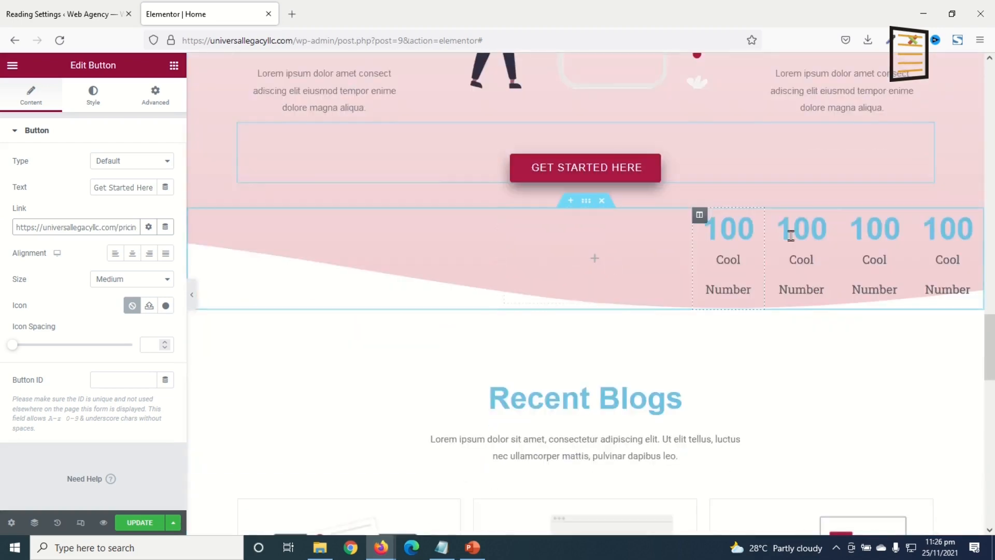
{"action": "left_click", "coordinate": [725, 239]}
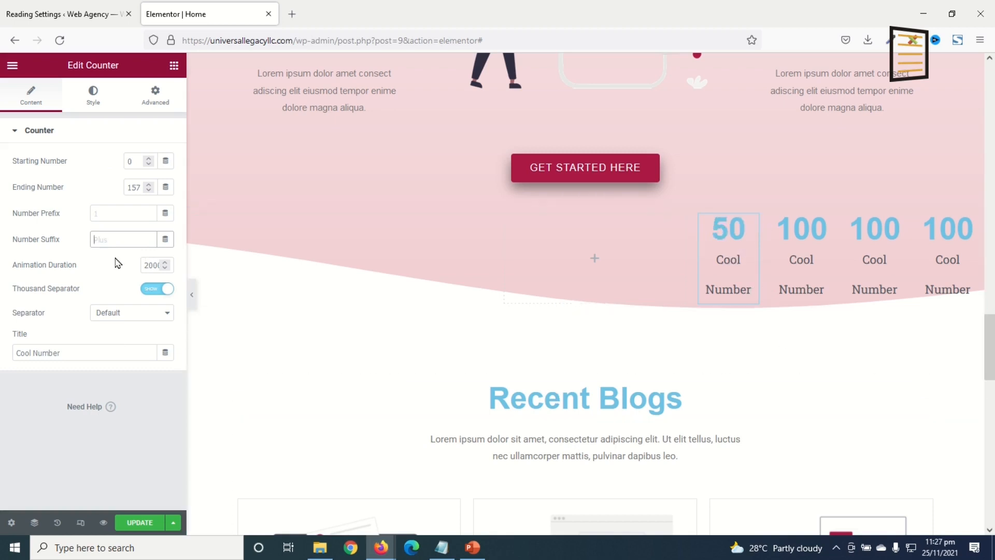
{"action": "left_click_drag", "start_coordinate": [81, 347], "coordinate": [1, 355]}
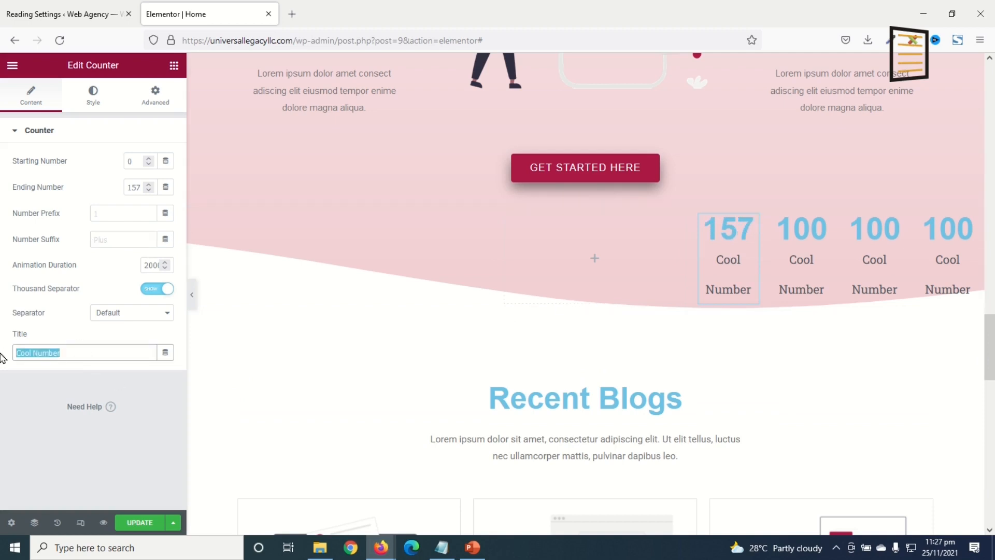
{"action": "type", "text": "Projects"}
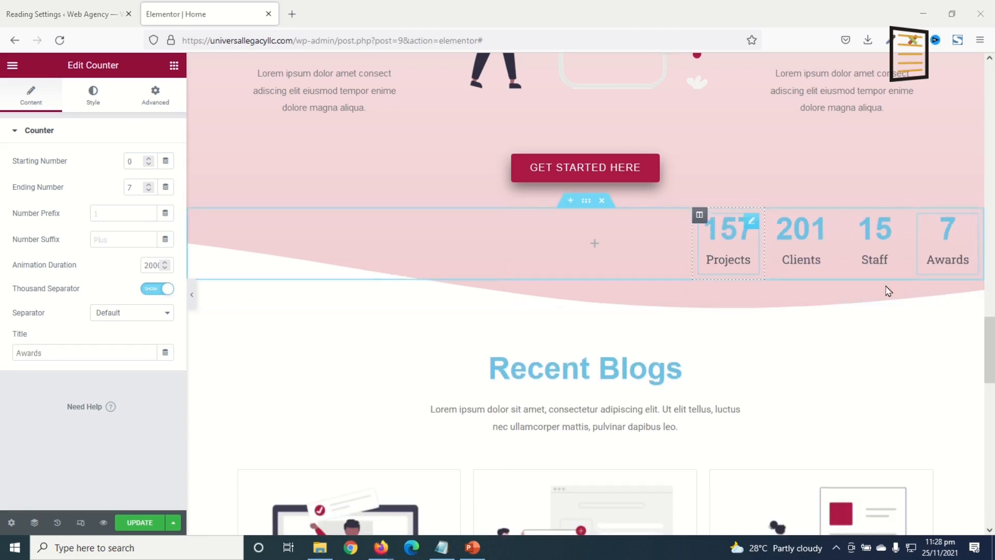
Set the Projects counter's number color to the global Color 2 and its title color to the global Color 3.
{"action": "left_click", "coordinate": [733, 237]}
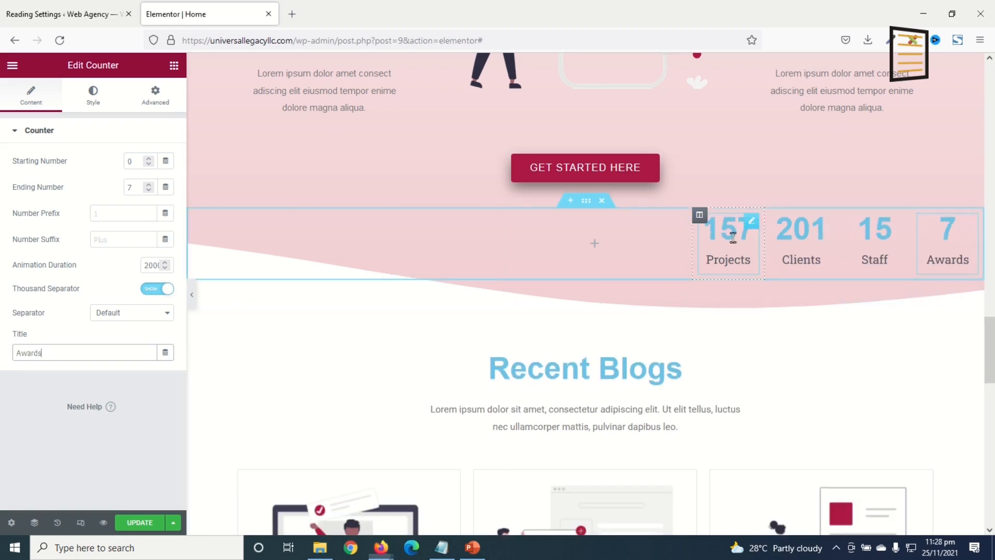
{"action": "left_click", "coordinate": [98, 103]}
{"action": "left_click", "coordinate": [149, 162]}
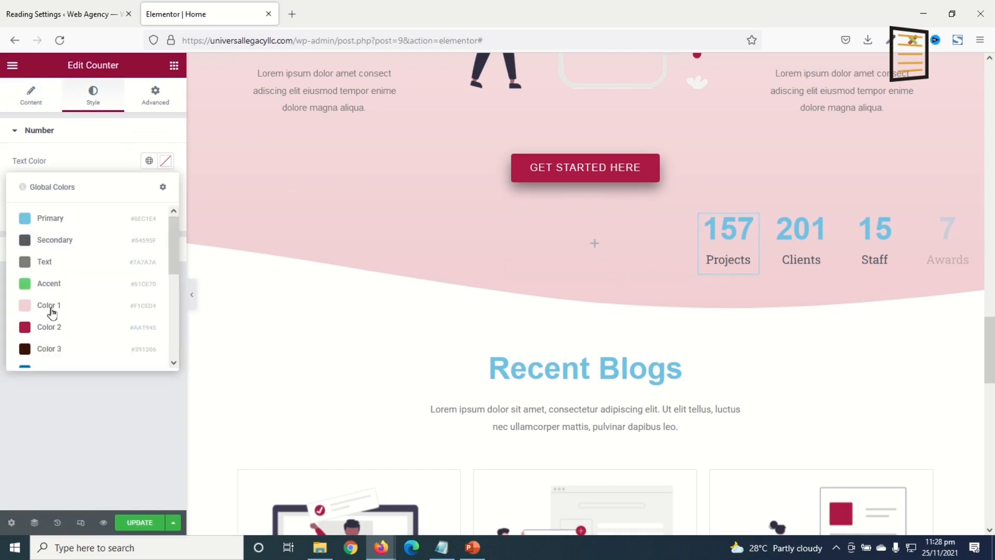
{"action": "left_click", "coordinate": [43, 327]}
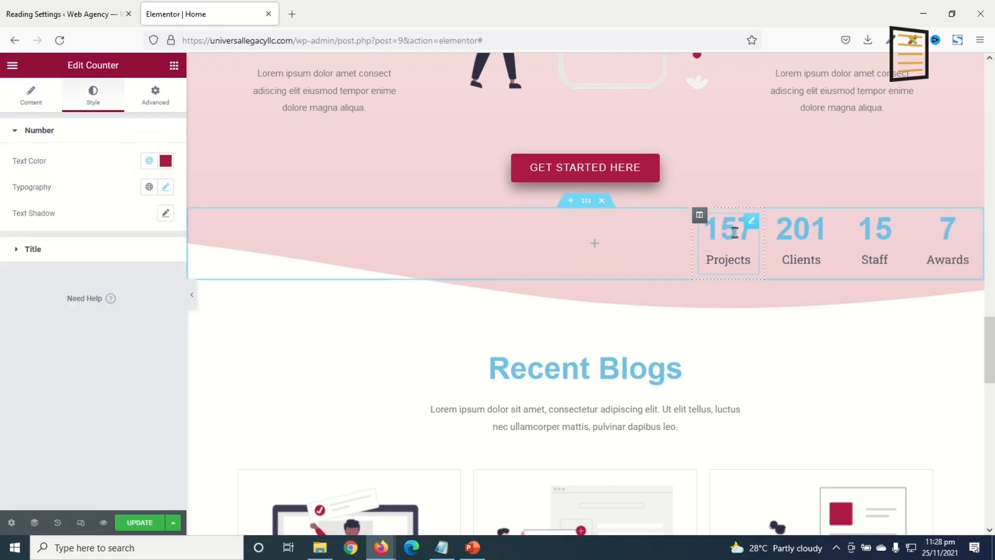
{"action": "left_click", "coordinate": [32, 250]}
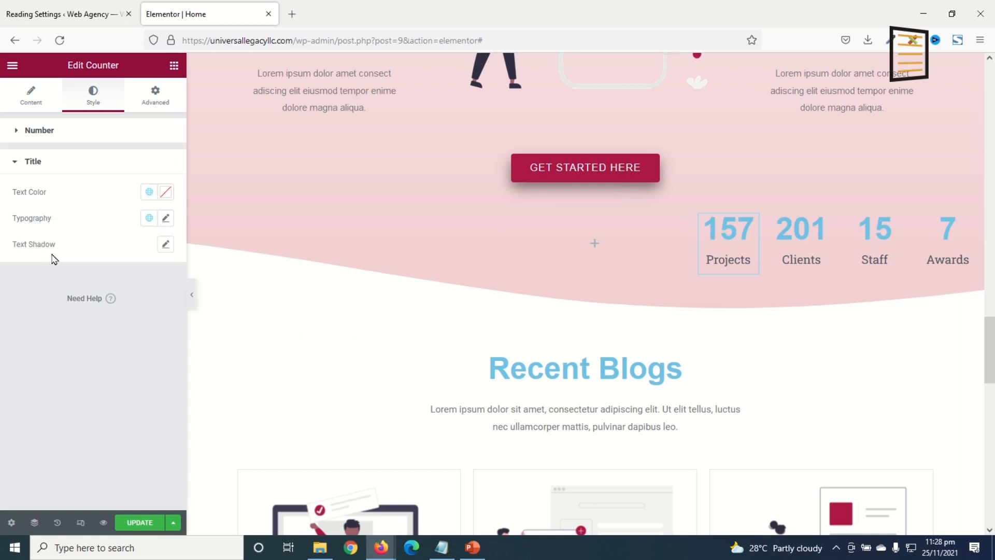
{"action": "left_click", "coordinate": [150, 193]}
{"action": "left_click", "coordinate": [49, 380]}
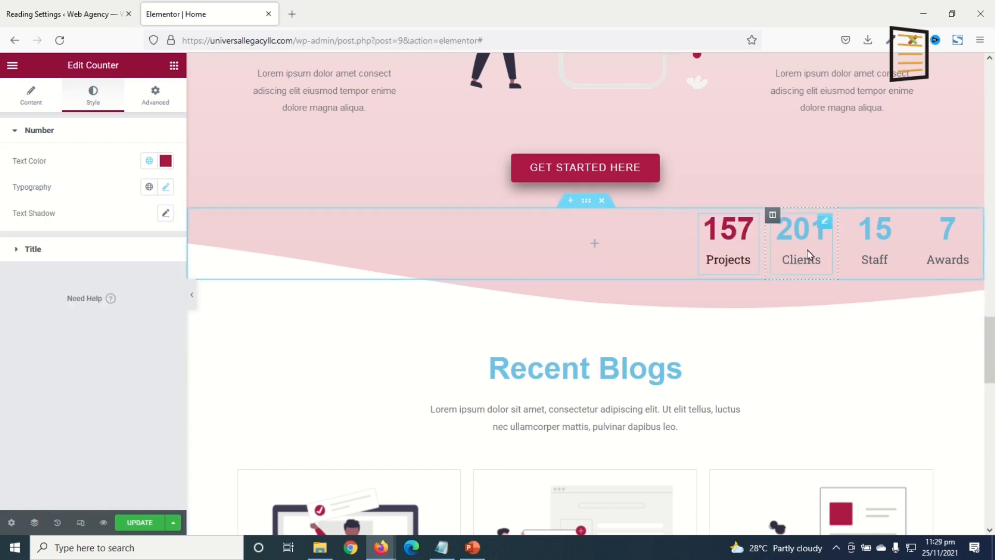
Copy the Projects counter and paste its style onto the Clients, Staff and Awards counters.
{"action": "right_click", "coordinate": [730, 240]}
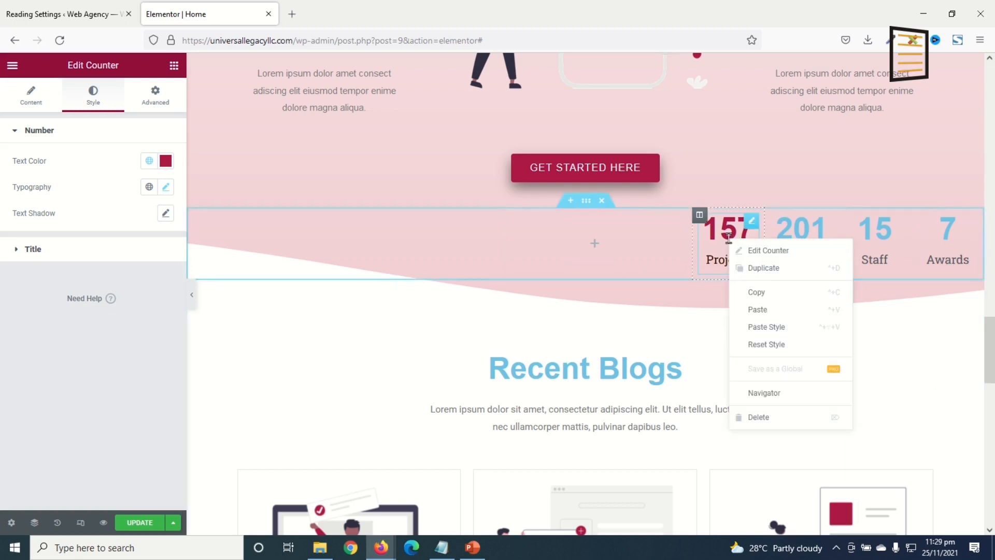
{"action": "left_click", "coordinate": [786, 304]}
{"action": "right_click", "coordinate": [797, 238]}
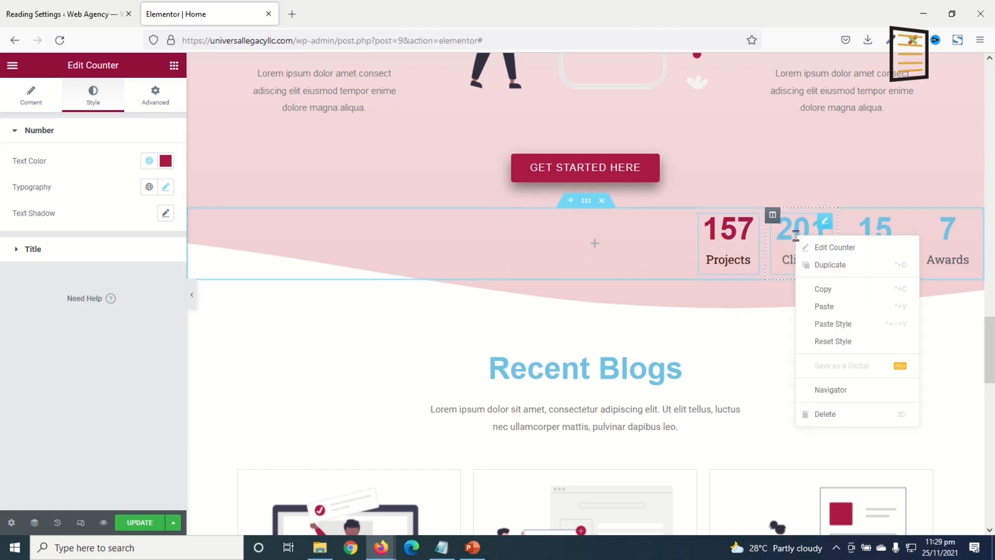
{"action": "left_click", "coordinate": [851, 324]}
{"action": "right_click", "coordinate": [853, 239]}
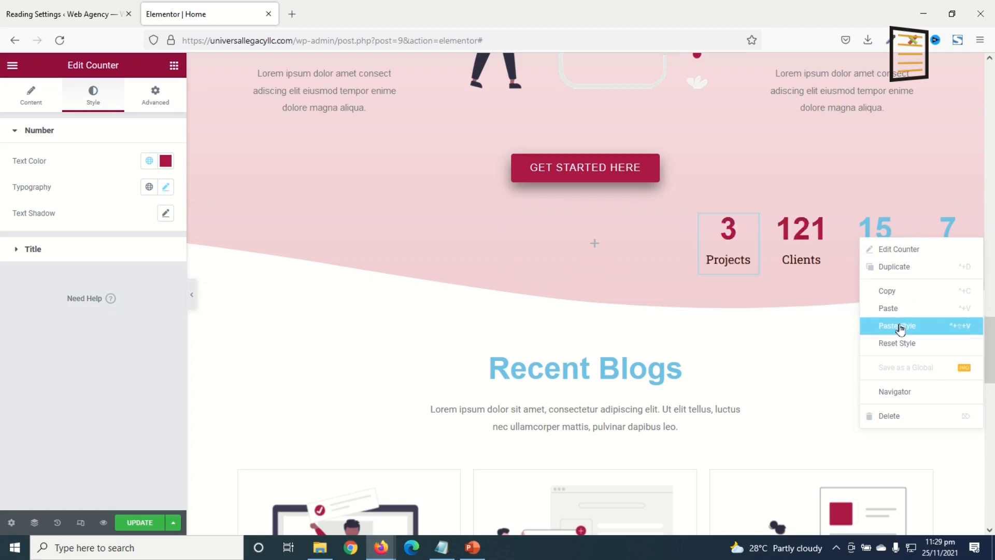
{"action": "left_click", "coordinate": [876, 342]}
{"action": "right_click", "coordinate": [877, 231]}
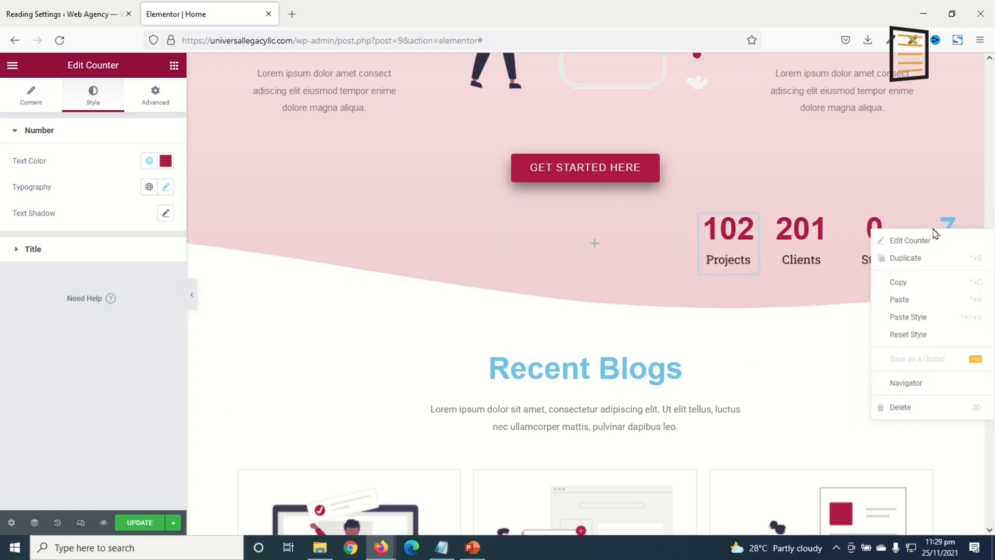
{"action": "left_click", "coordinate": [939, 327]}
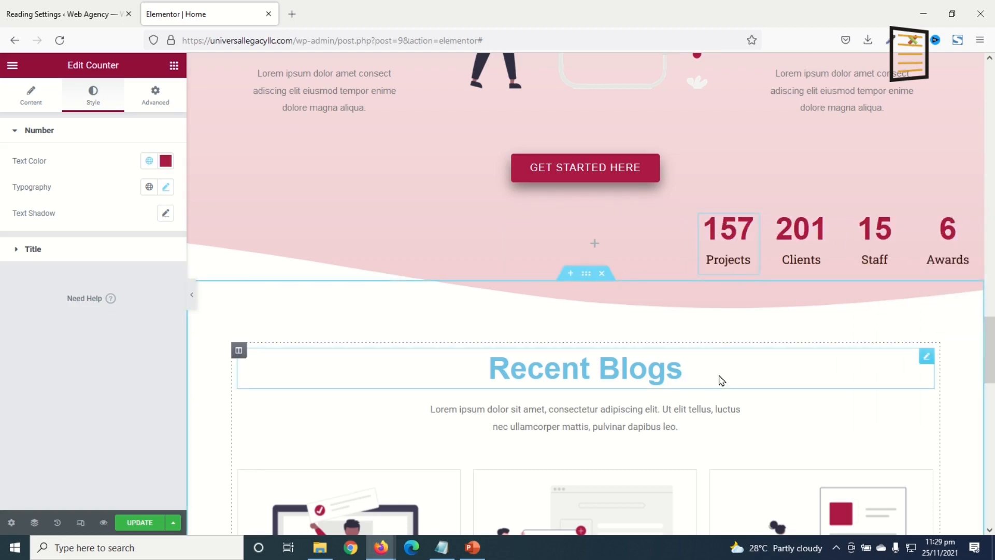
Review the Recent Blogs and Testimonials sections down to the page footer.
{"action": "scroll", "coordinate": [722, 381], "scroll_direction": "down", "scroll_amount": 5}
{"action": "scroll", "coordinate": [738, 305], "scroll_direction": "up", "scroll_amount": 7}
{"action": "scroll", "coordinate": [721, 230], "scroll_direction": "down", "scroll_amount": 4}
{"action": "scroll", "coordinate": [718, 228], "scroll_direction": "up", "scroll_amount": 5}
{"action": "scroll", "coordinate": [689, 223], "scroll_direction": "down", "scroll_amount": 12}
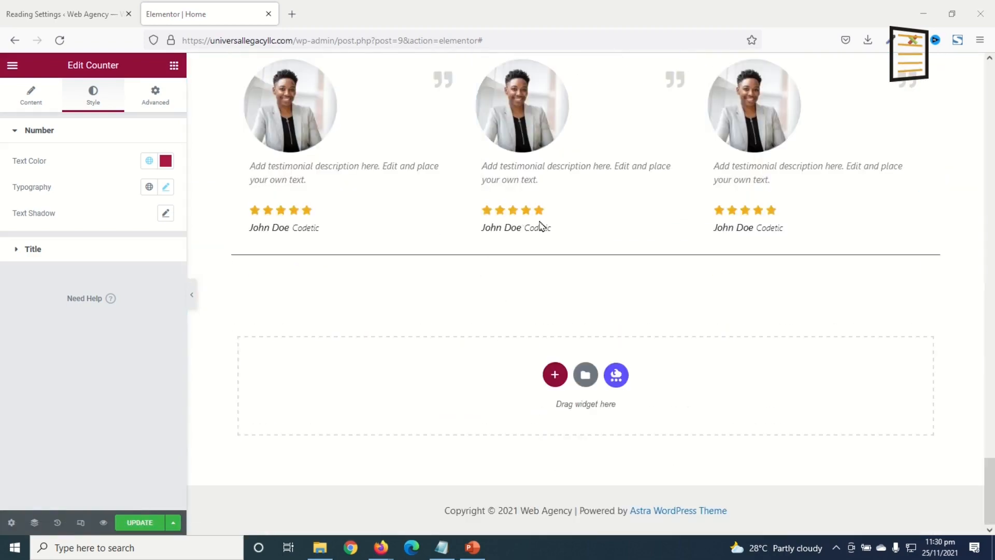
{"action": "scroll", "coordinate": [533, 215], "scroll_direction": "up", "scroll_amount": 8}
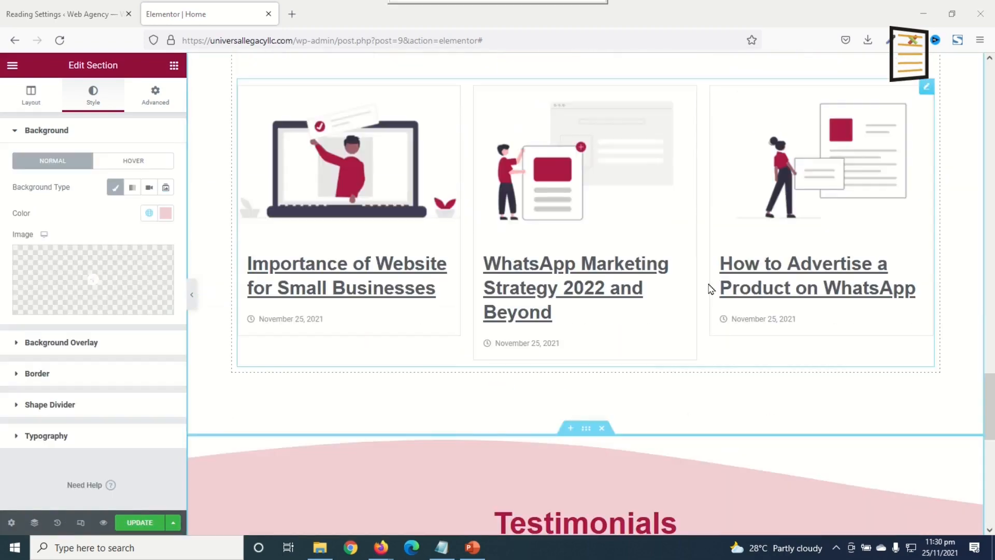
Update the home page with its current changes and open its preview.
{"action": "scroll", "coordinate": [709, 291], "scroll_direction": "down", "scroll_amount": 7}
{"action": "scroll", "coordinate": [709, 300], "scroll_direction": "up", "scroll_amount": 5}
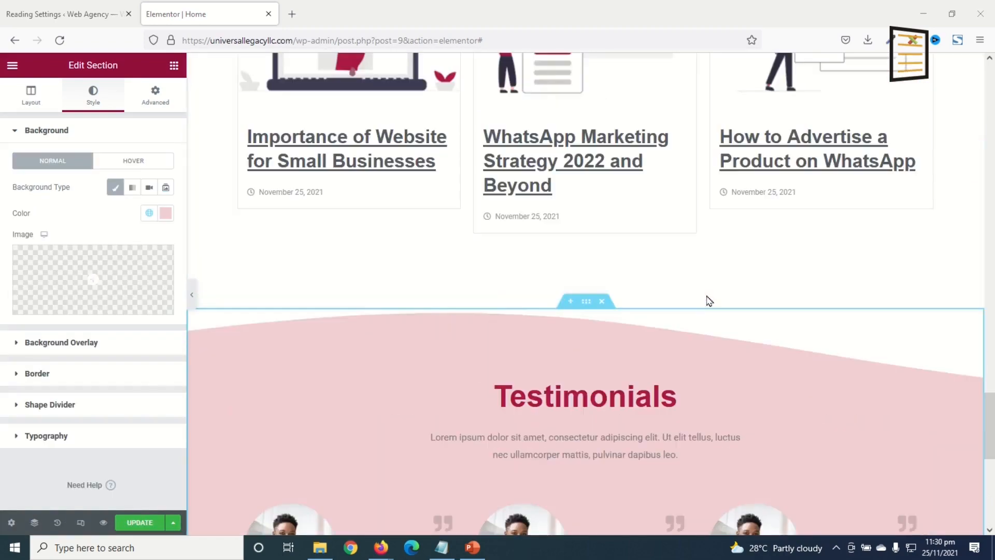
{"action": "scroll", "coordinate": [709, 300], "scroll_direction": "up", "scroll_amount": 5}
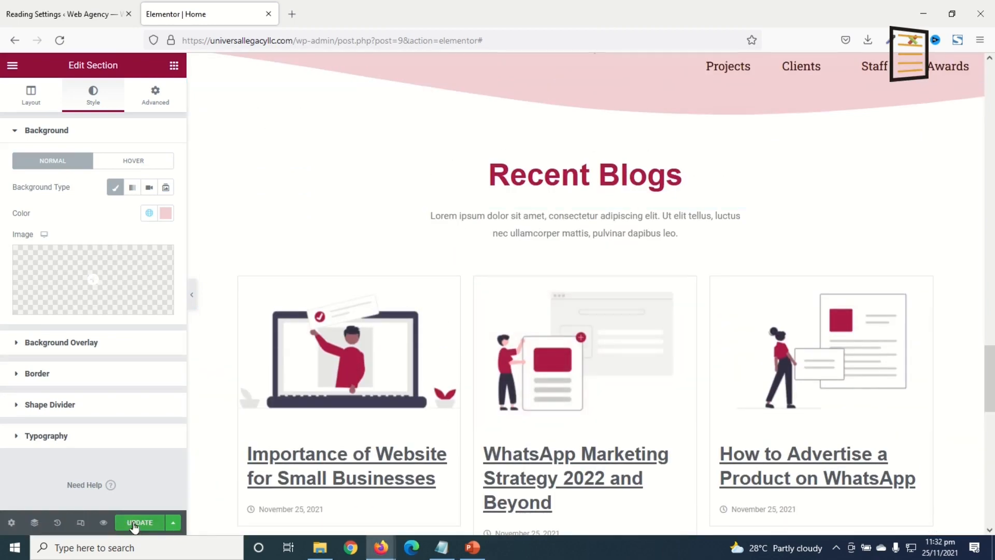
{"action": "left_click", "coordinate": [104, 523]}
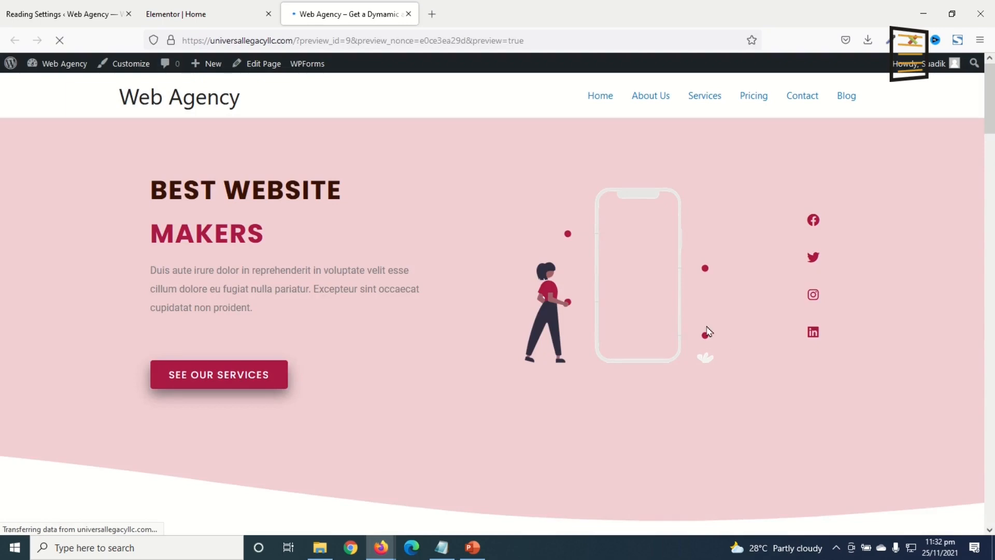
Review the previewed home page from the hero section down to the Recent Blogs posts.
{"action": "scroll", "coordinate": [718, 322], "scroll_direction": "down", "scroll_amount": 10}
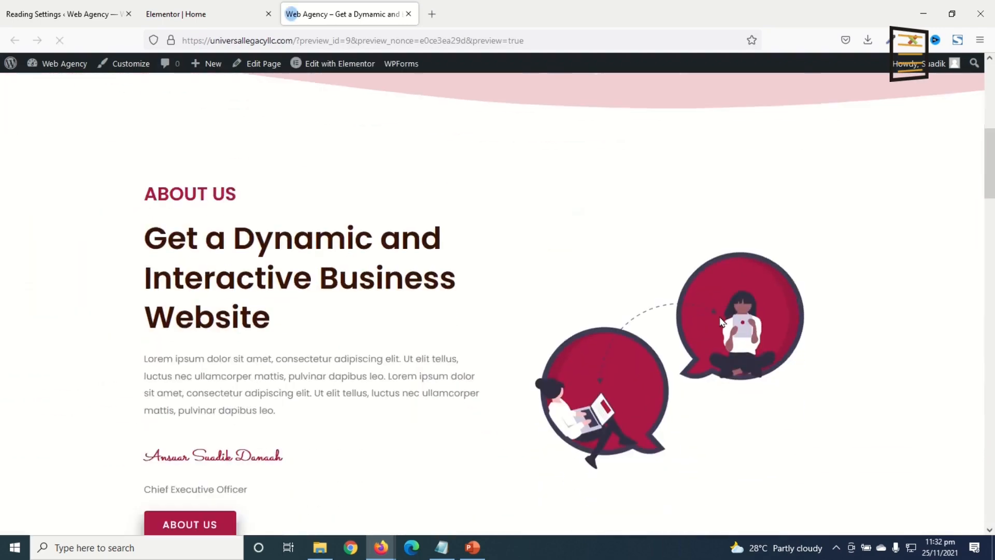
{"action": "scroll", "coordinate": [722, 319], "scroll_direction": "down", "scroll_amount": 3}
{"action": "scroll", "coordinate": [723, 319], "scroll_direction": "down", "scroll_amount": 7}
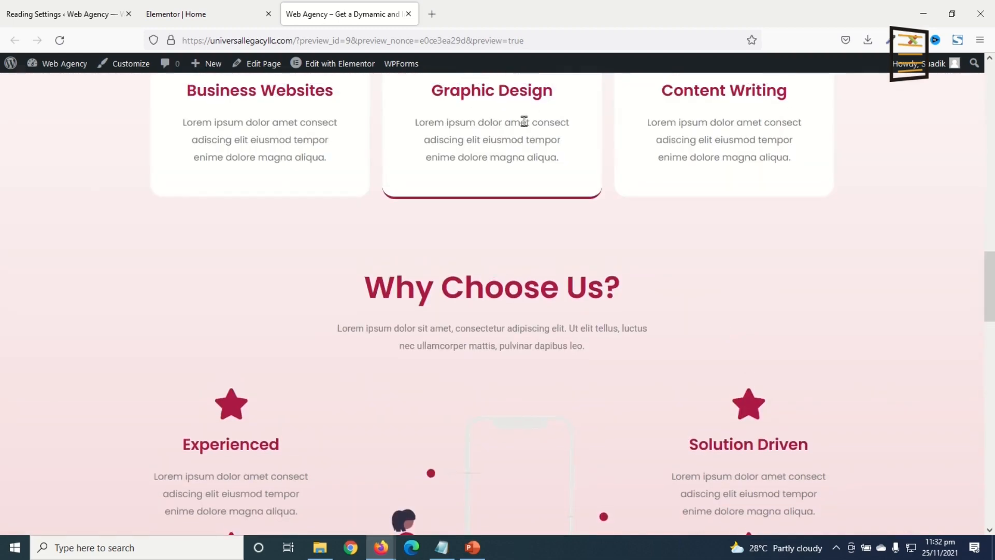
{"action": "scroll", "coordinate": [708, 233], "scroll_direction": "down", "scroll_amount": 2}
{"action": "scroll", "coordinate": [709, 233], "scroll_direction": "down", "scroll_amount": 14}
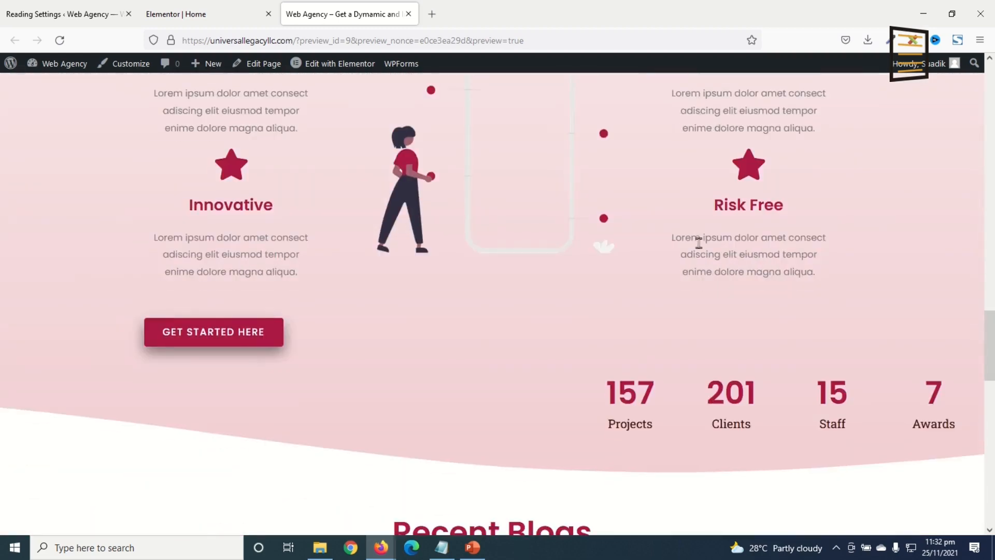
{"action": "scroll", "coordinate": [701, 247], "scroll_direction": "down", "scroll_amount": 3}
{"action": "scroll", "coordinate": [613, 436], "scroll_direction": "up", "scroll_amount": 5}
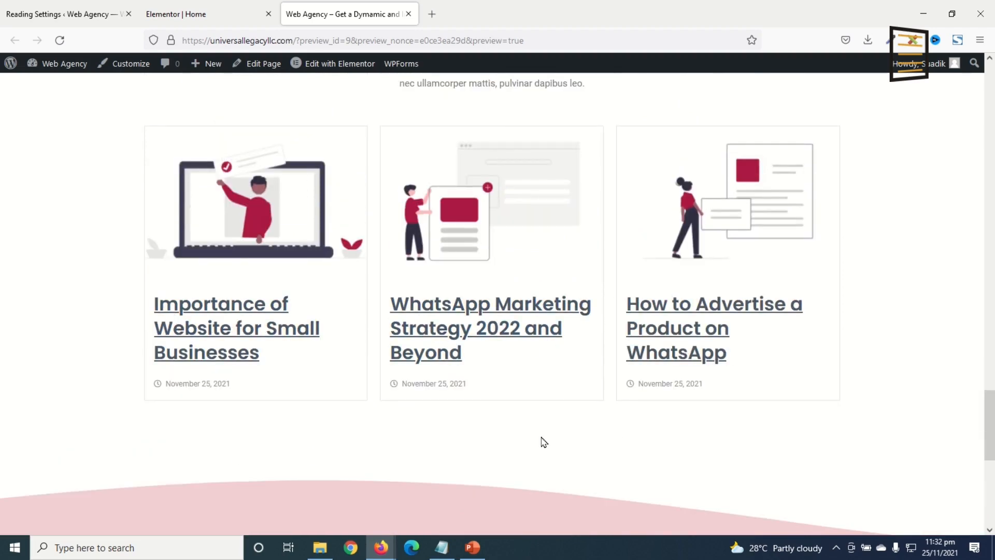
Set the title hover color of the Recent Blogs post grid to the global Color 2.
{"action": "left_click", "coordinate": [203, 24]}
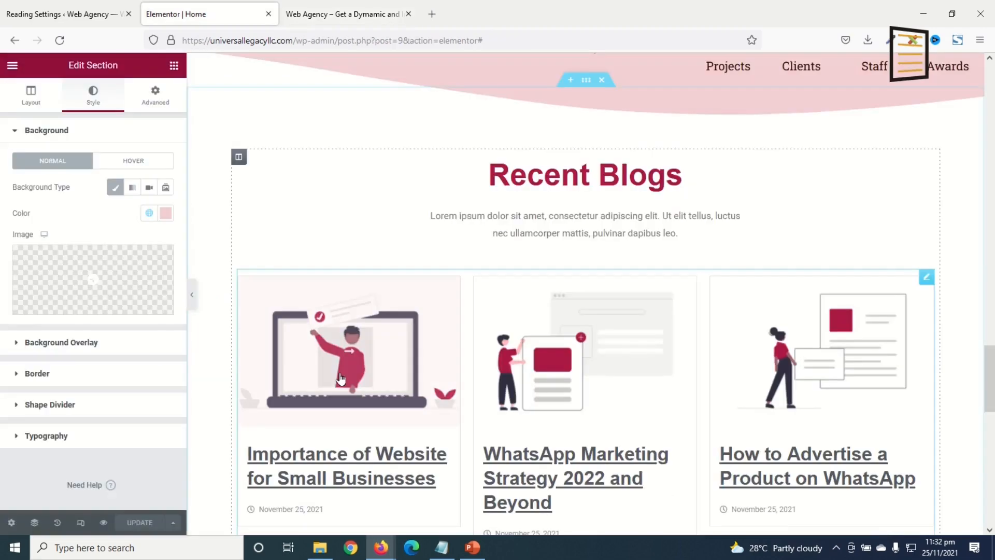
{"action": "left_click", "coordinate": [927, 277]}
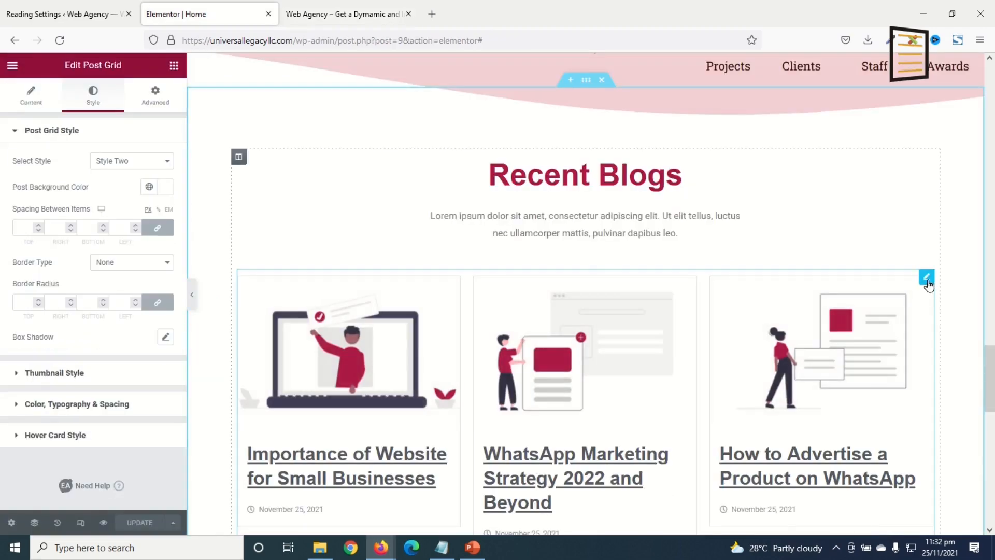
{"action": "left_click", "coordinate": [31, 96]}
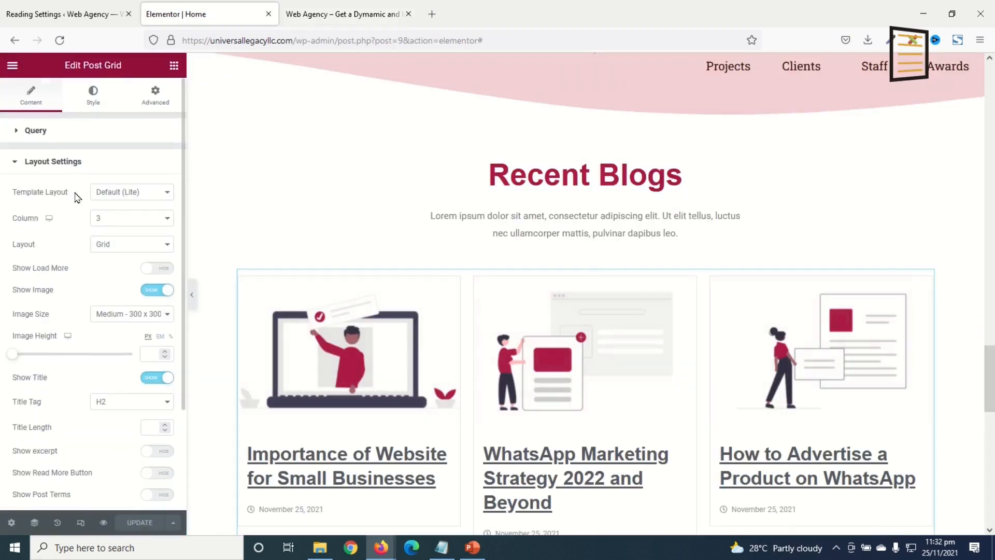
{"action": "left_click", "coordinate": [90, 97]}
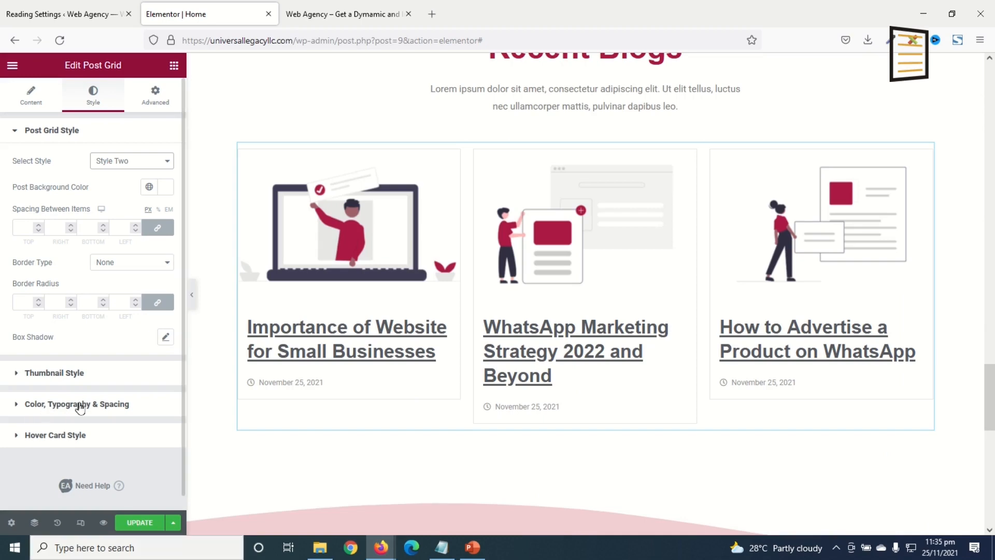
{"action": "left_click", "coordinate": [81, 406]}
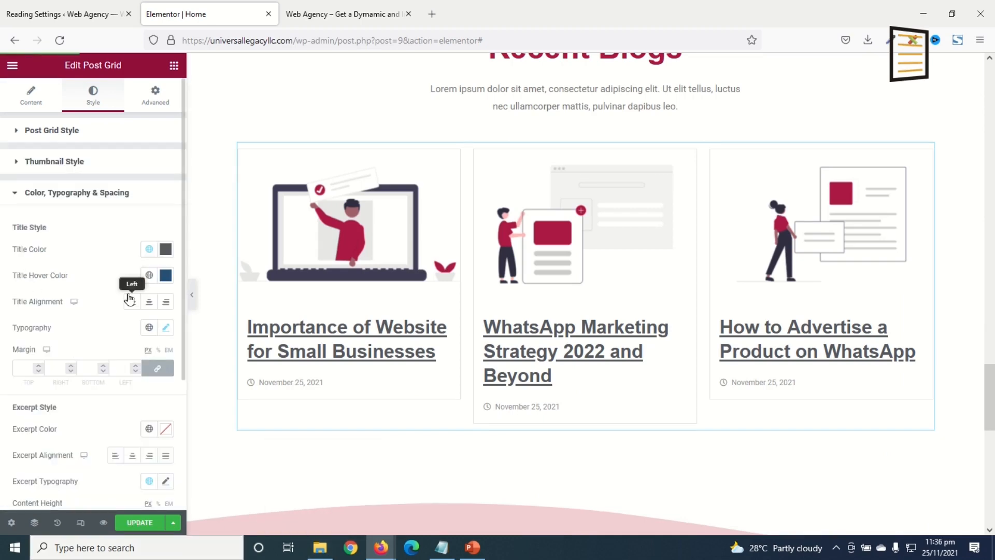
{"action": "left_click", "coordinate": [150, 275]}
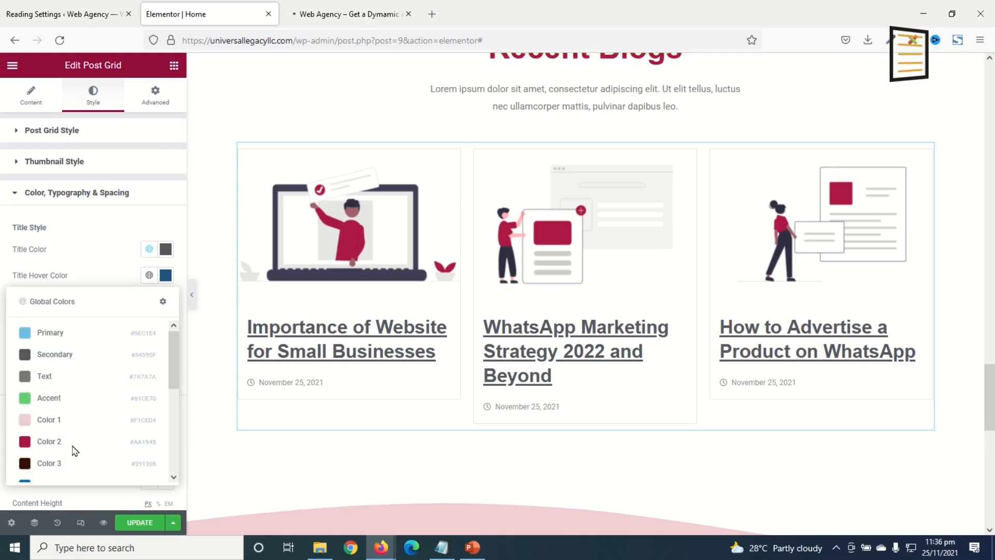
{"action": "left_click", "coordinate": [51, 446]}
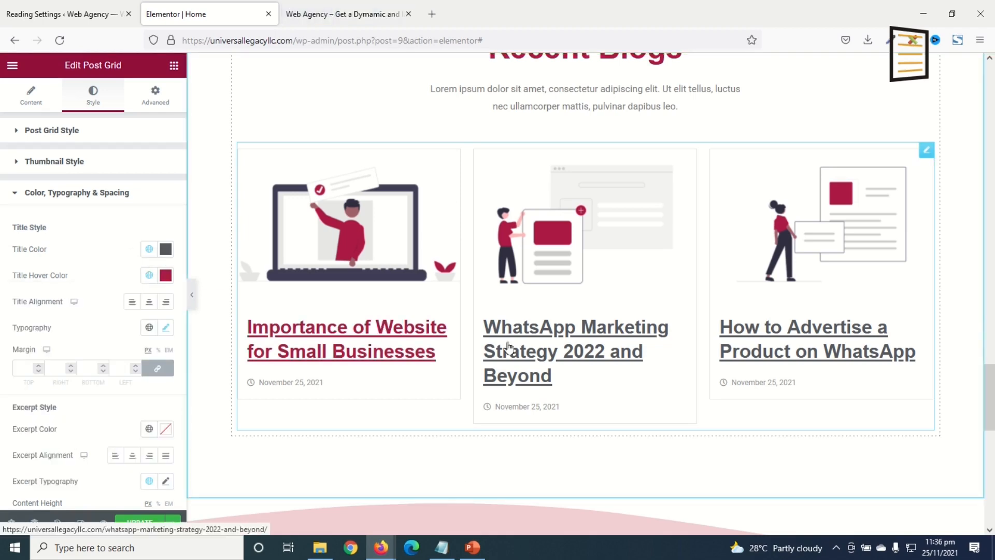
Update the home page and check the blog title hover color in the refreshed preview.
{"action": "scroll", "coordinate": [309, 512], "scroll_direction": "down", "scroll_amount": 10}
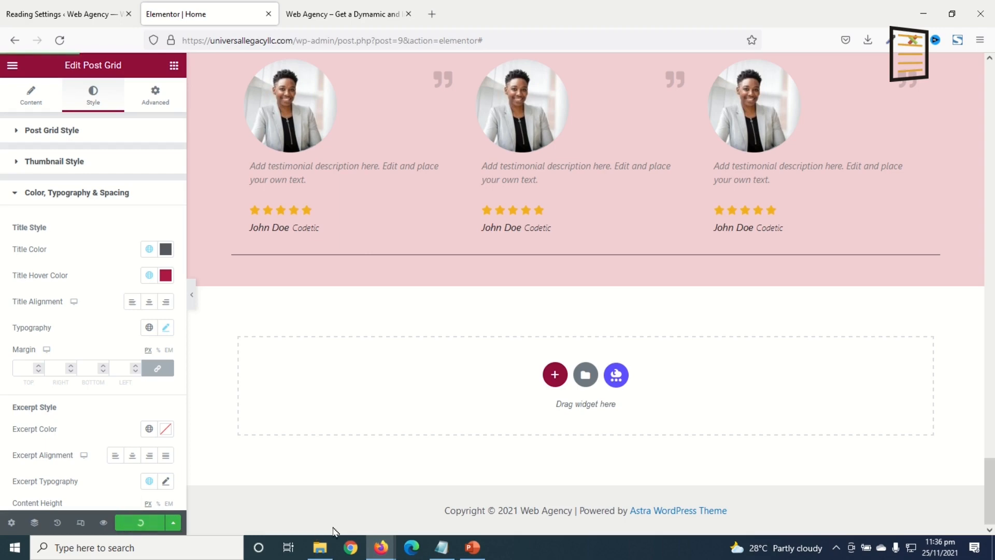
{"action": "left_click", "coordinate": [342, 16]}
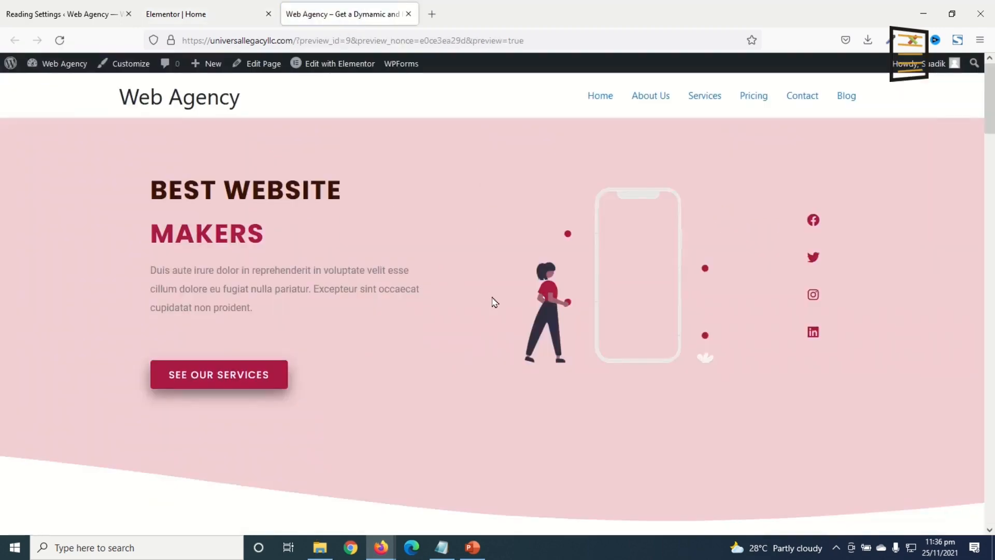
{"action": "scroll", "coordinate": [497, 305], "scroll_direction": "down", "scroll_amount": 15}
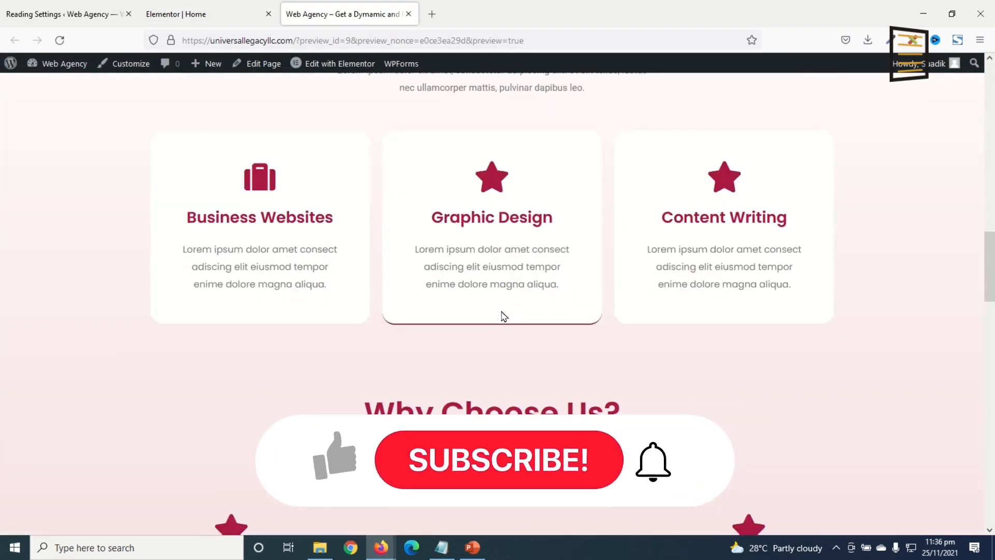
{"action": "scroll", "coordinate": [504, 316], "scroll_direction": "down", "scroll_amount": 15}
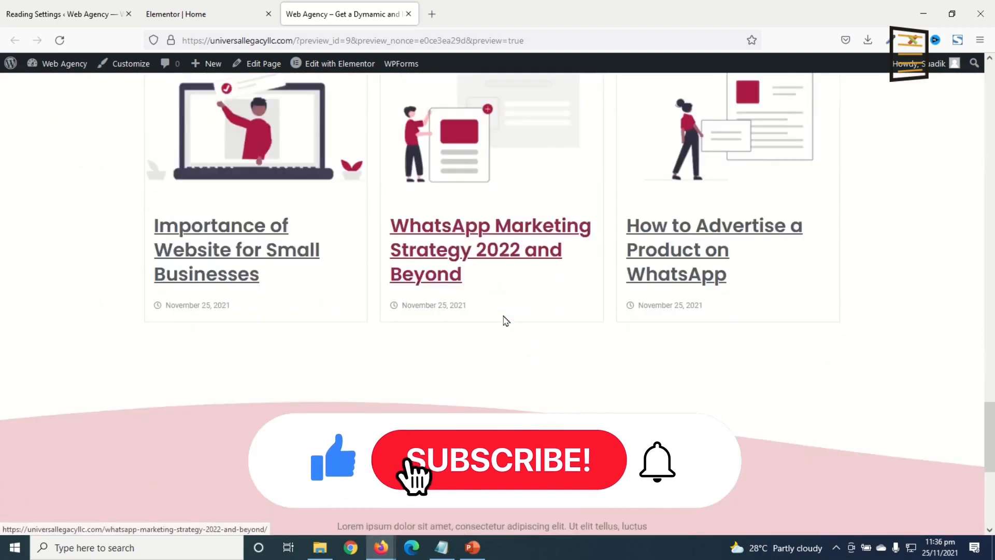
{"action": "scroll", "coordinate": [505, 320], "scroll_direction": "down", "scroll_amount": 1}
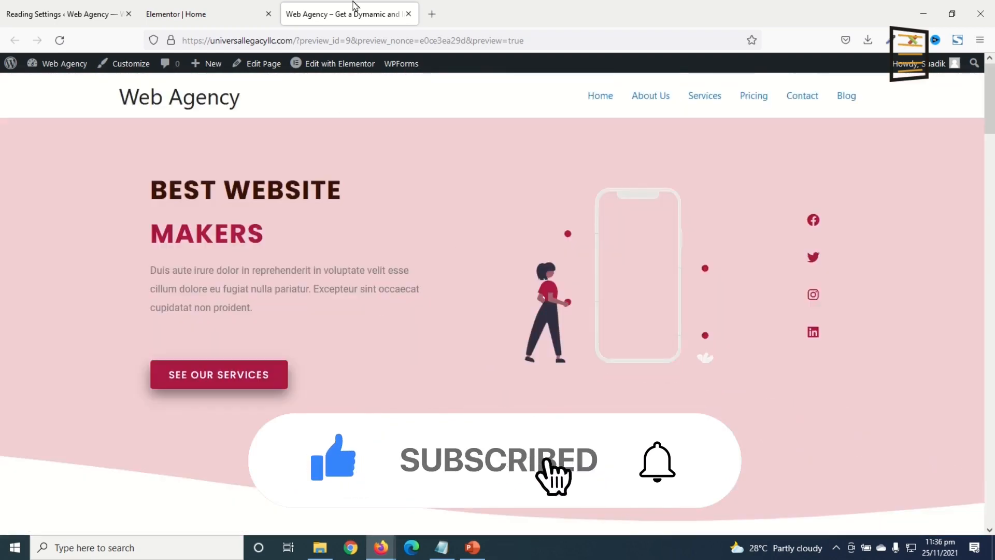
{"action": "scroll", "coordinate": [252, 280], "scroll_direction": "down", "scroll_amount": 5}
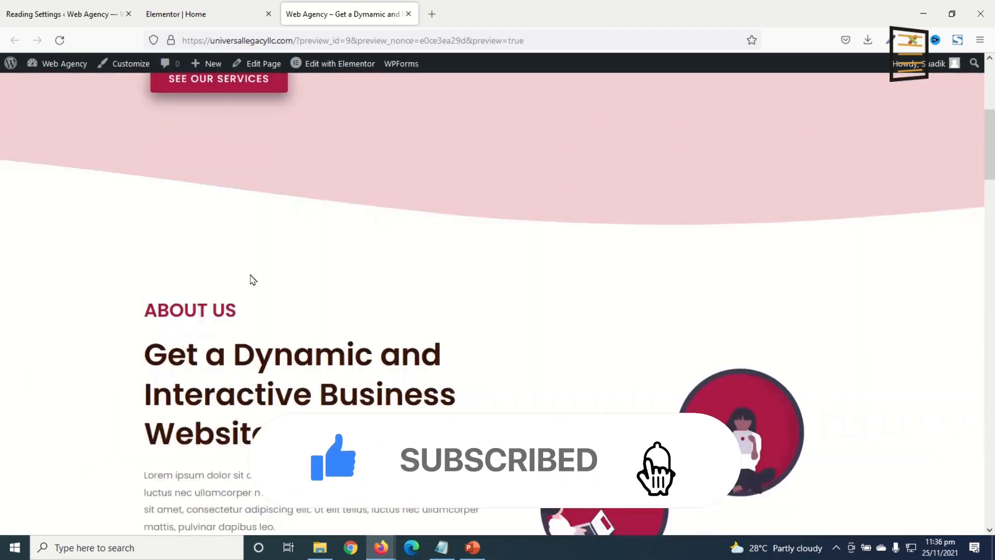
Go to the site's About Us page and open it for editing with Elementor.
{"action": "scroll", "coordinate": [253, 280], "scroll_direction": "up", "scroll_amount": 5}
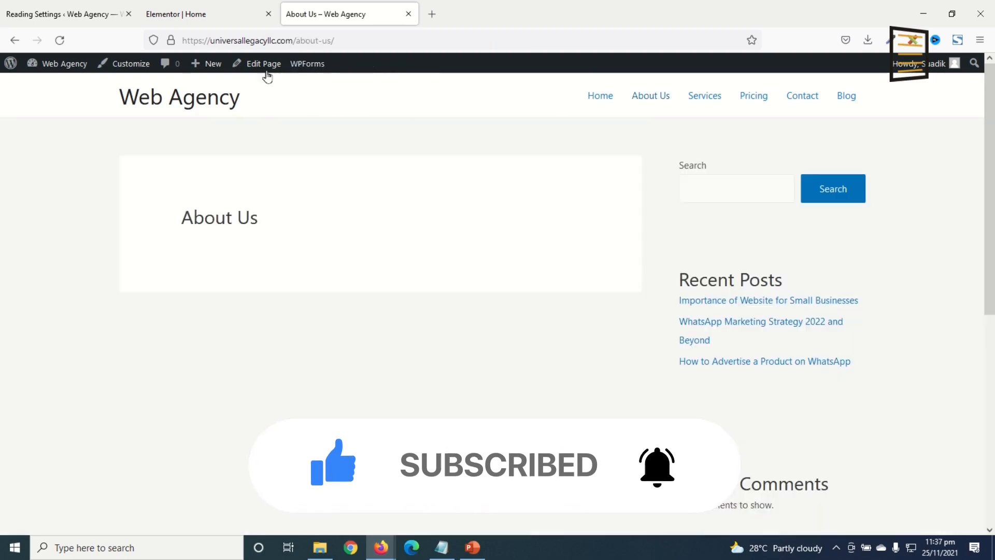
{"action": "left_click", "coordinate": [263, 63]}
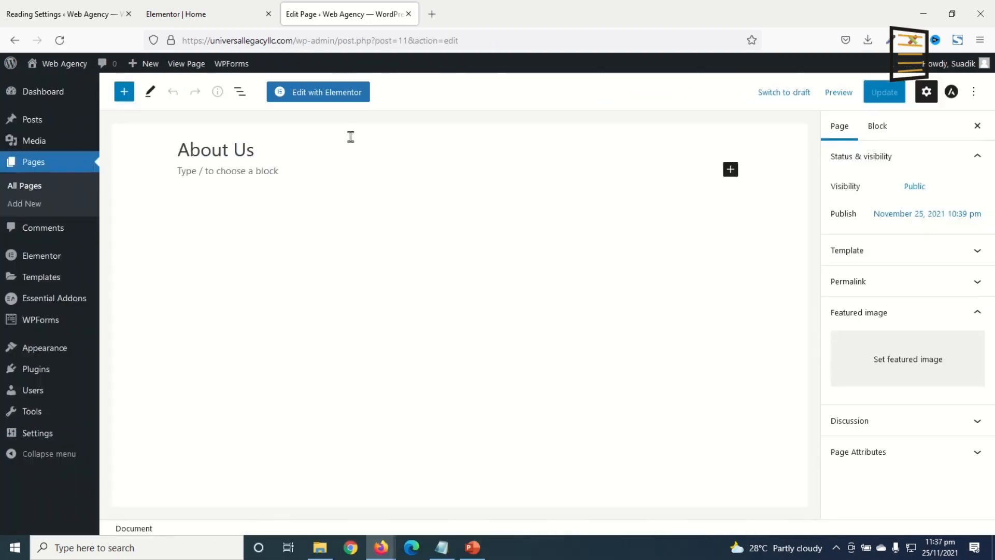
{"action": "left_click", "coordinate": [326, 97]}
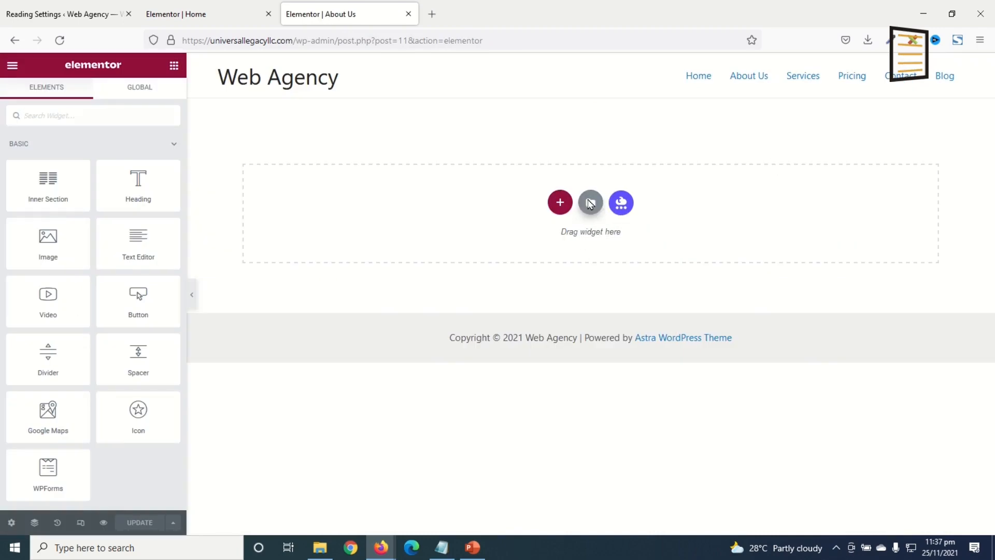
Import the About.json file from the templates folder into the template library.
{"action": "left_click", "coordinate": [590, 204]}
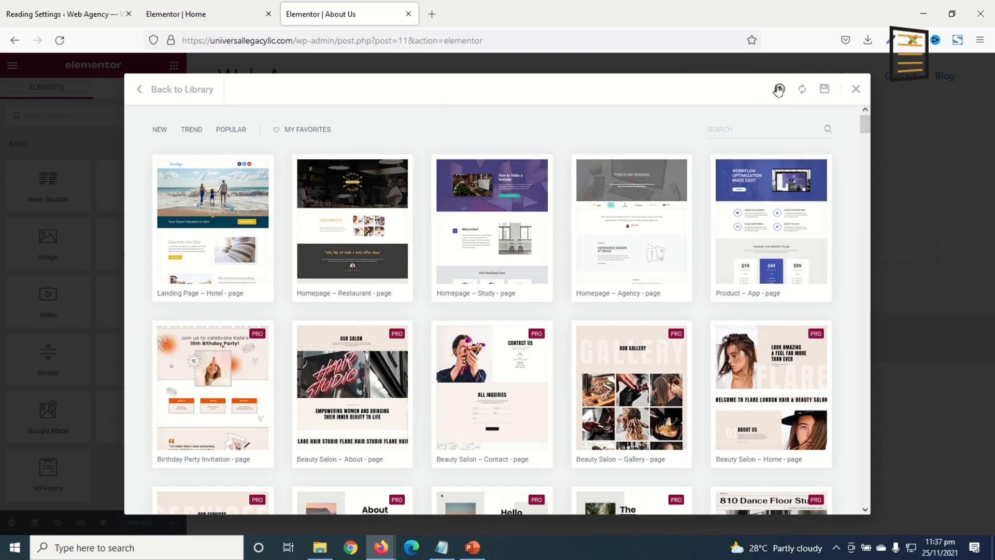
{"action": "left_click", "coordinate": [778, 90]}
{"action": "left_click", "coordinate": [491, 355]}
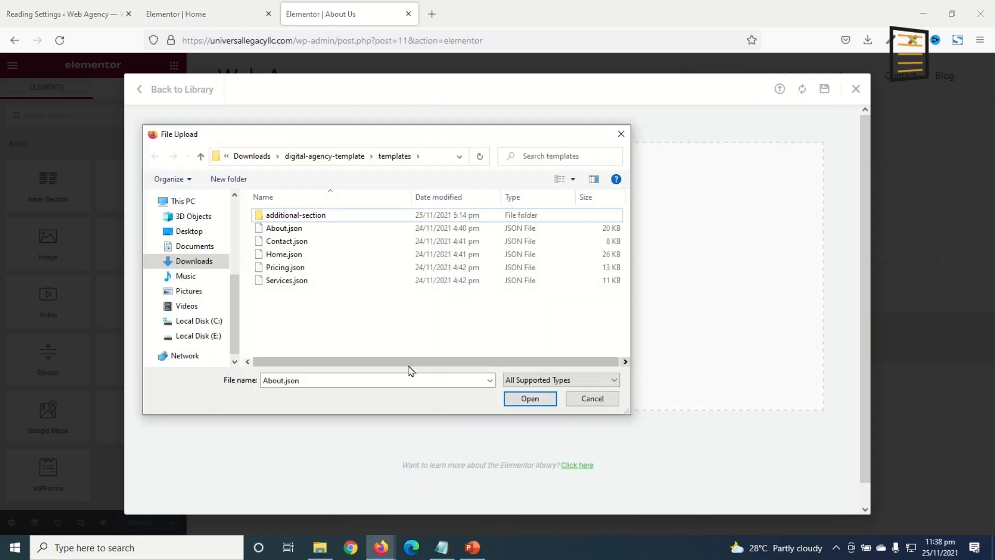
{"action": "left_click", "coordinate": [285, 233]}
{"action": "left_click", "coordinate": [534, 398]}
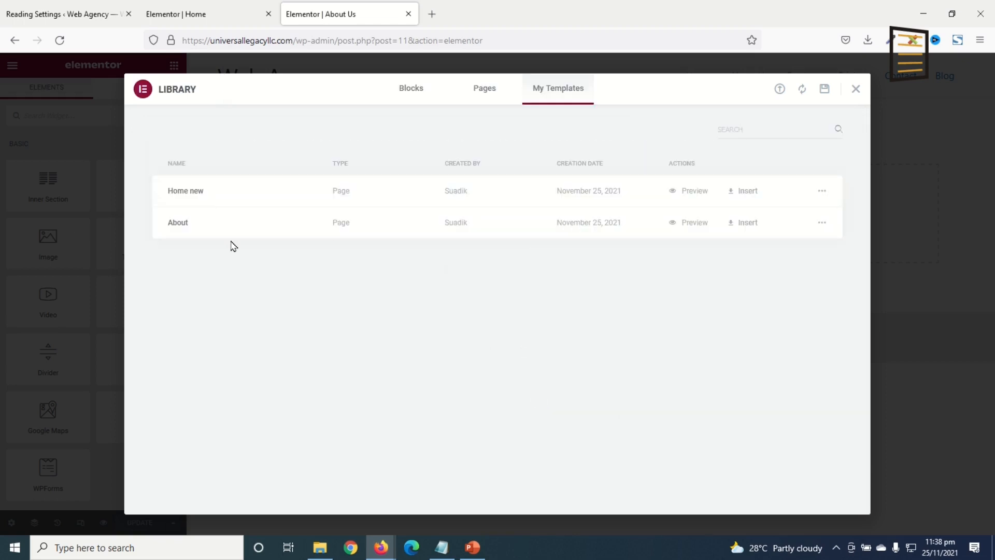
Insert the About template into the page together with its document settings, and look over the inserted content.
{"action": "left_click", "coordinate": [745, 228]}
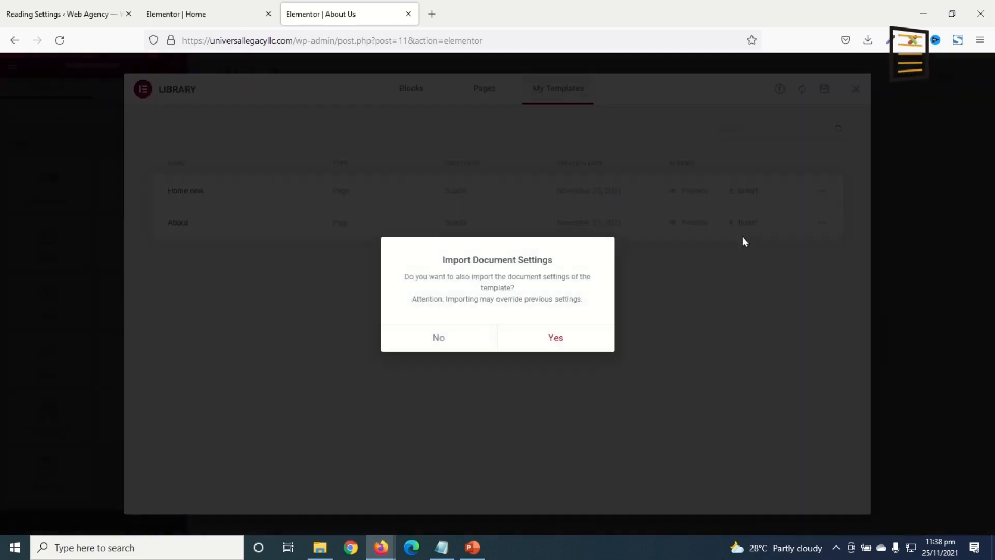
{"action": "left_click", "coordinate": [538, 334]}
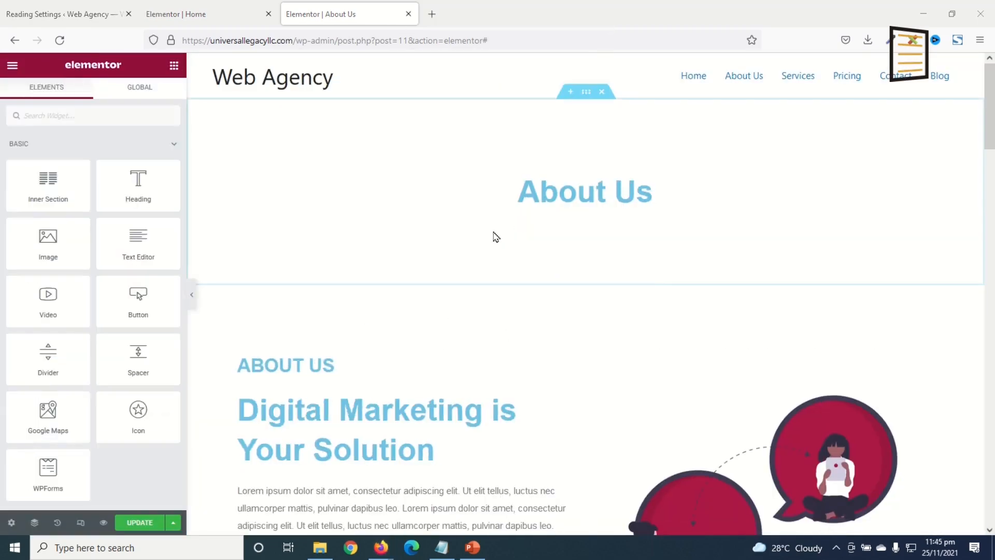
{"action": "scroll", "coordinate": [518, 290], "scroll_direction": "down", "scroll_amount": 10}
{"action": "scroll", "coordinate": [533, 324], "scroll_direction": "up", "scroll_amount": 10}
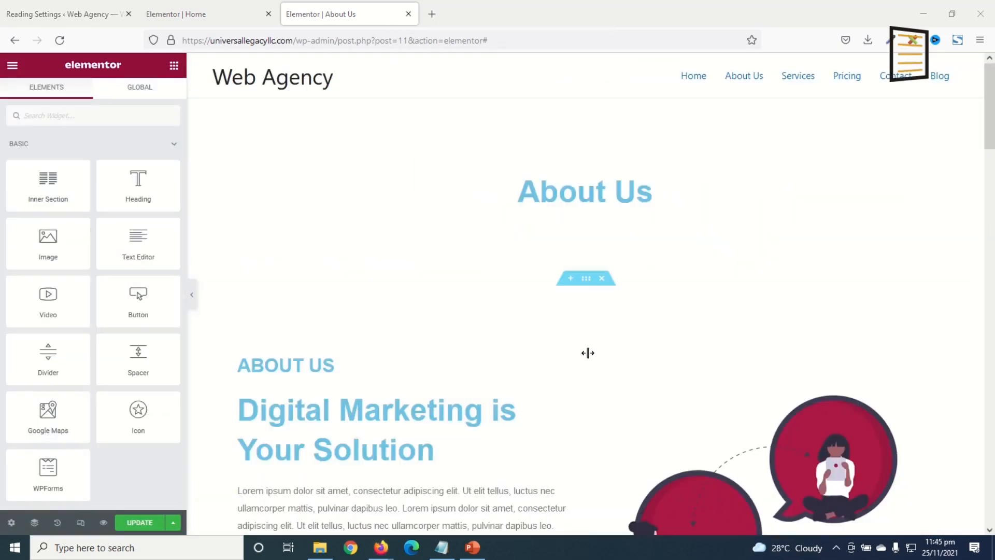
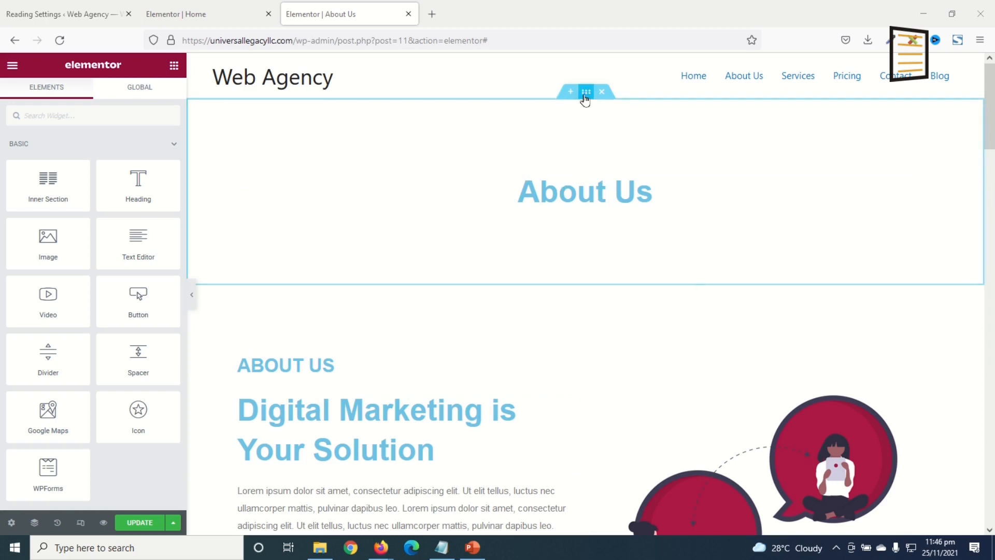
Set the background color of the About Us title section to the global Color 1.
{"action": "left_click", "coordinate": [585, 93]}
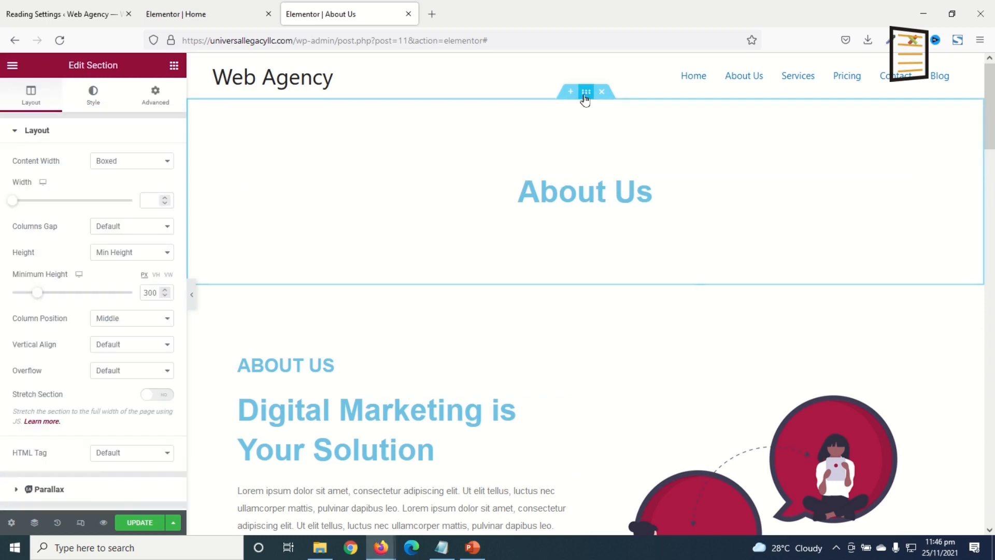
{"action": "left_click", "coordinate": [91, 97]}
{"action": "left_click", "coordinate": [149, 214]}
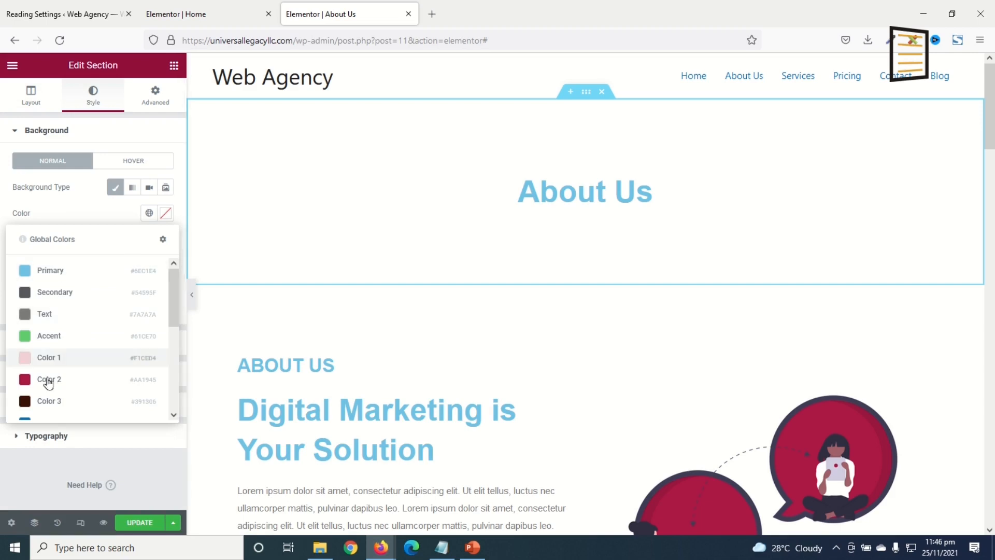
{"action": "left_click", "coordinate": [58, 359]}
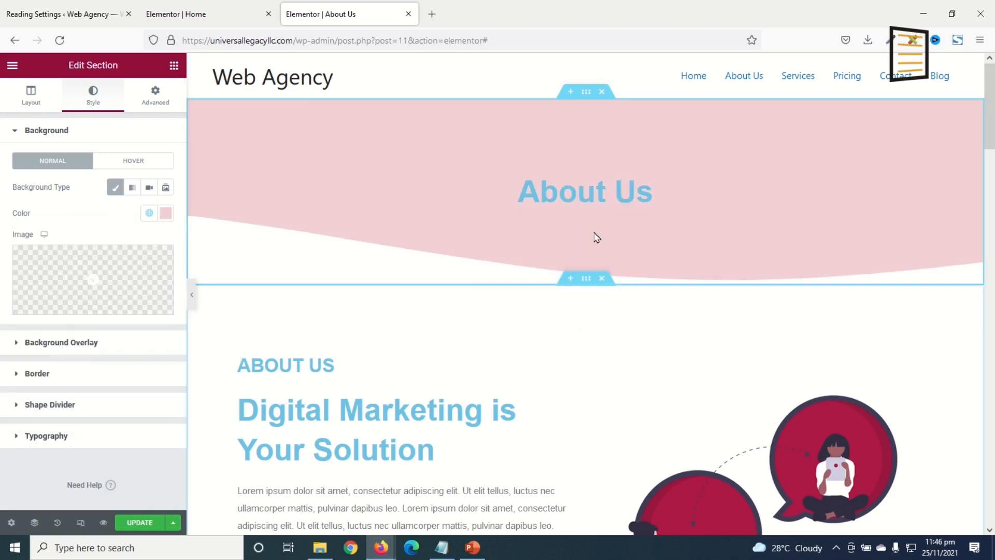
Set the text color of the About Us title heading to the global Color 2.
{"action": "left_click", "coordinate": [562, 194]}
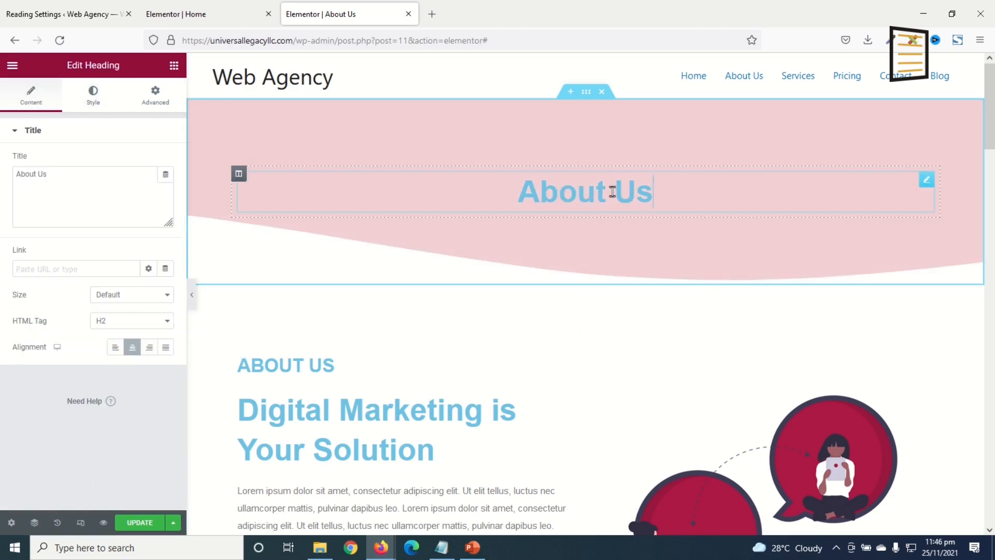
{"action": "left_click", "coordinate": [97, 100]}
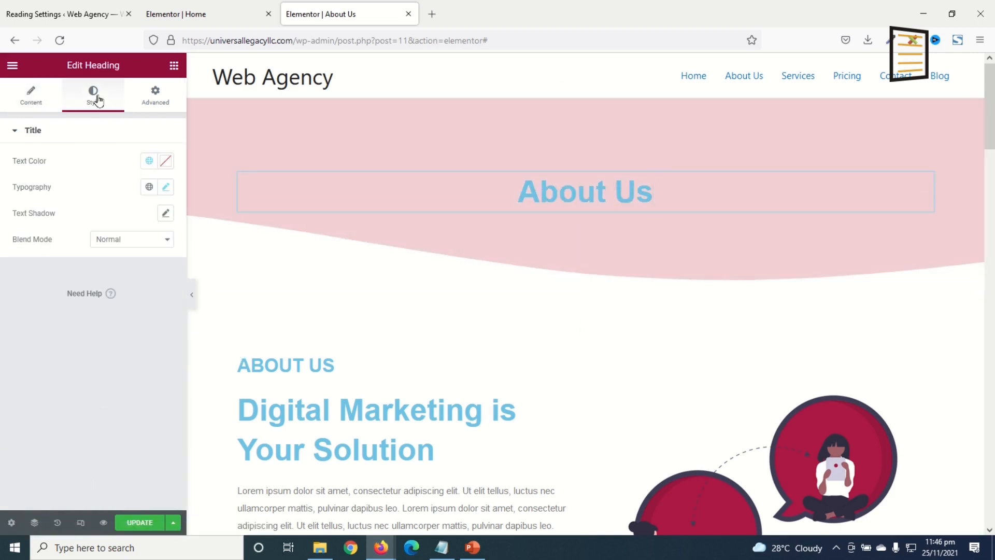
{"action": "left_click", "coordinate": [151, 162]}
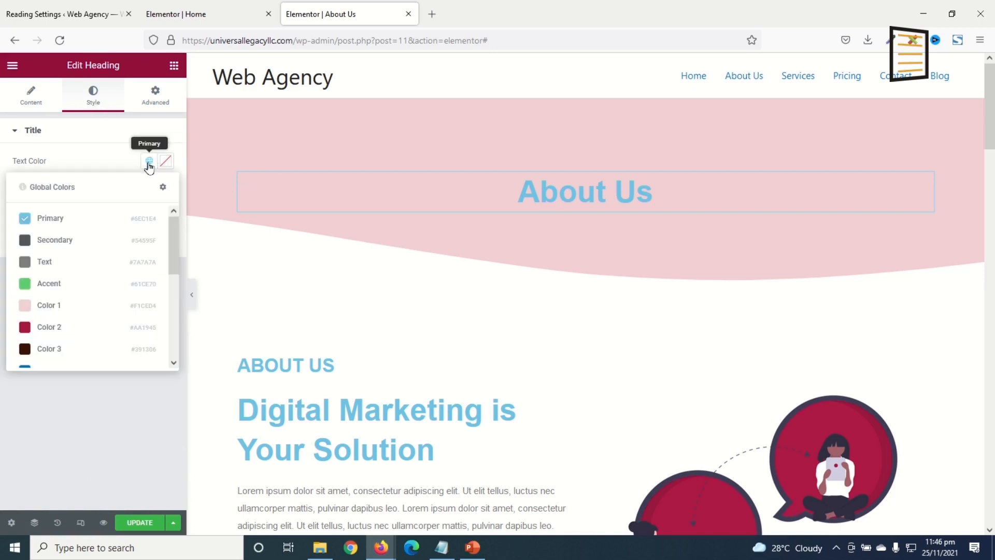
{"action": "left_click", "coordinate": [48, 328]}
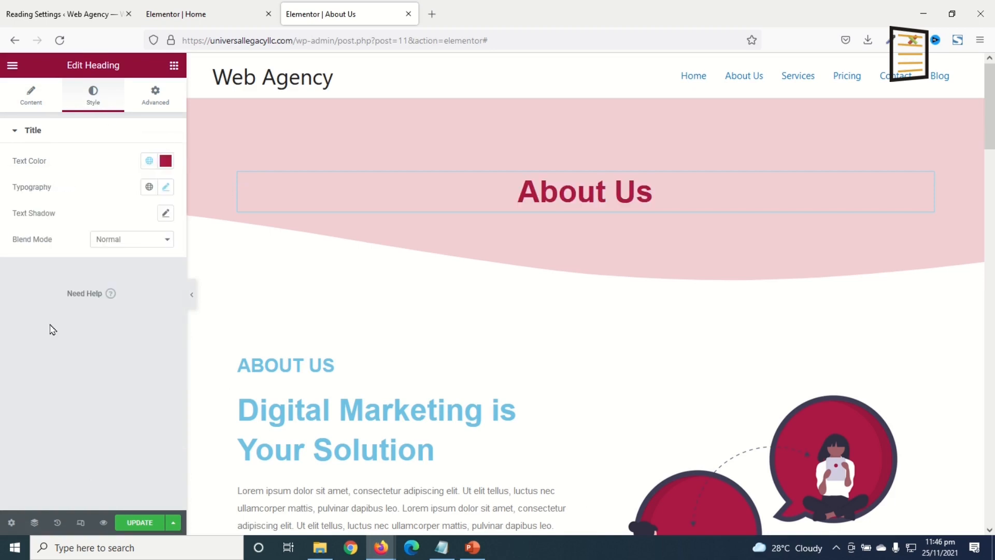
Delete the Chief Executive Officer icon box and the About Us button beneath the Digital Marketing is Your Solution text.
{"action": "left_click", "coordinate": [198, 22]}
{"action": "scroll", "coordinate": [294, 295], "scroll_direction": "down", "scroll_amount": 1}
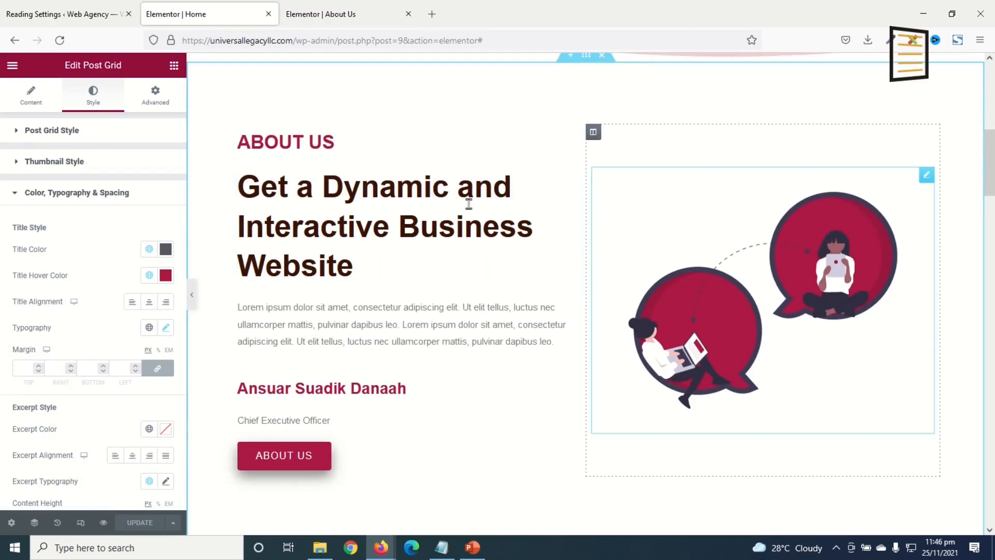
{"action": "left_click", "coordinate": [321, 14]}
{"action": "scroll", "coordinate": [351, 429], "scroll_direction": "down", "scroll_amount": 5}
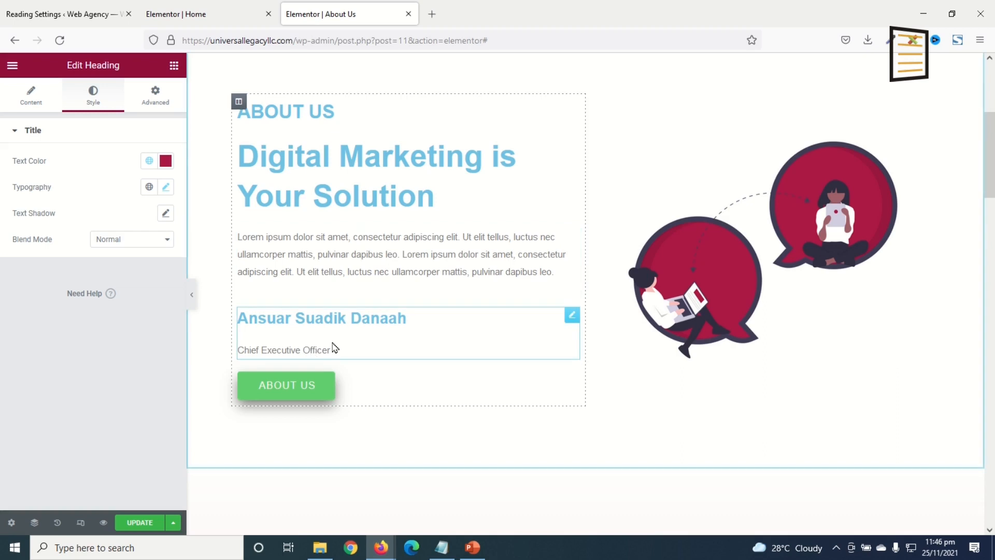
{"action": "right_click", "coordinate": [393, 339]}
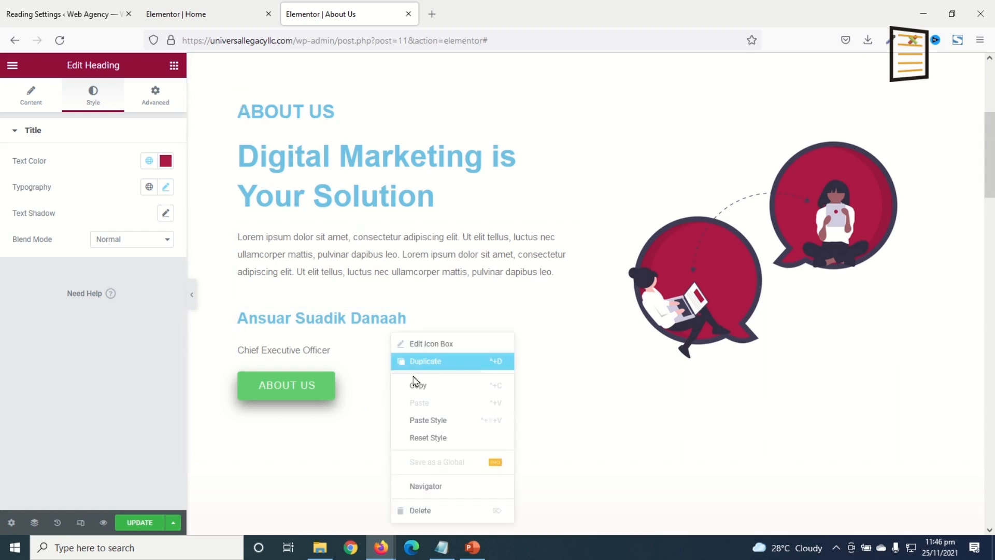
{"action": "left_click", "coordinate": [431, 511]}
{"action": "right_click", "coordinate": [369, 346]}
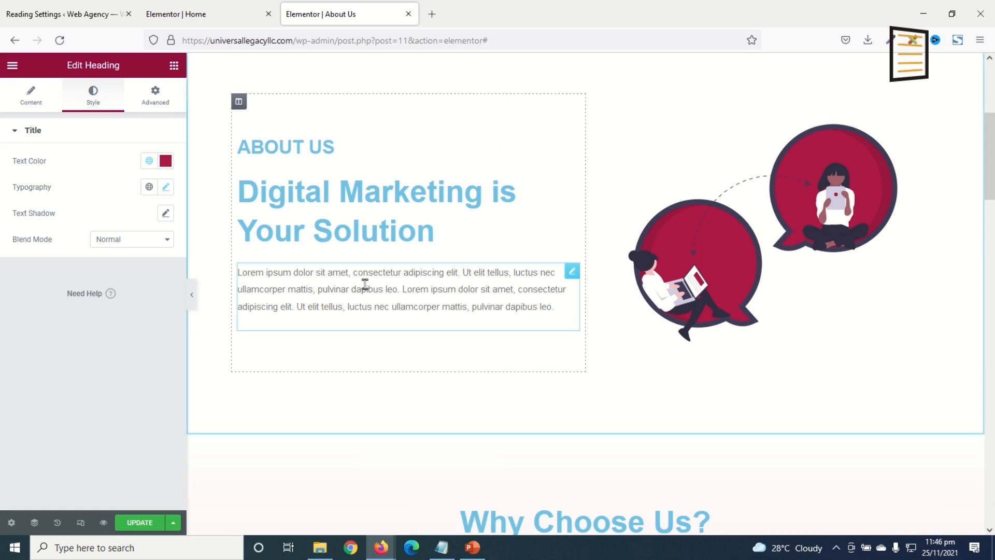
Compare the About Us page's Why Choose Us section with the same section on the Home page.
{"action": "left_click", "coordinate": [469, 292]}
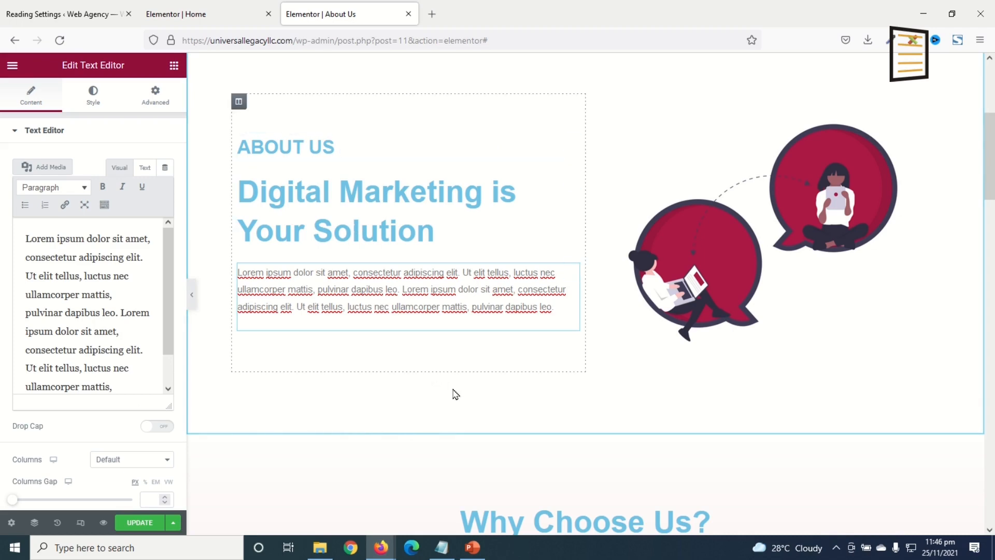
{"action": "scroll", "coordinate": [455, 395], "scroll_direction": "down", "scroll_amount": 10}
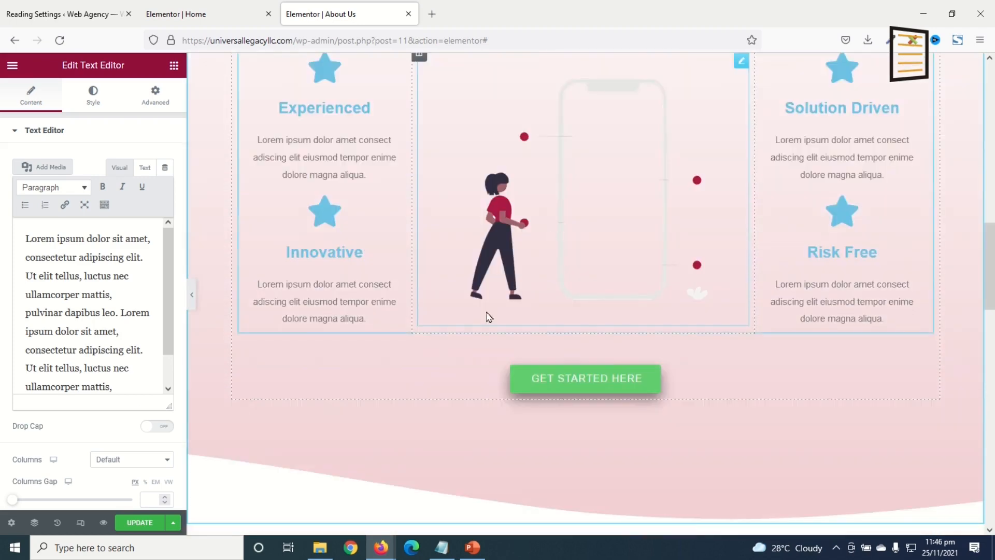
{"action": "left_click", "coordinate": [210, 16]}
{"action": "scroll", "coordinate": [452, 340], "scroll_direction": "down", "scroll_amount": 6}
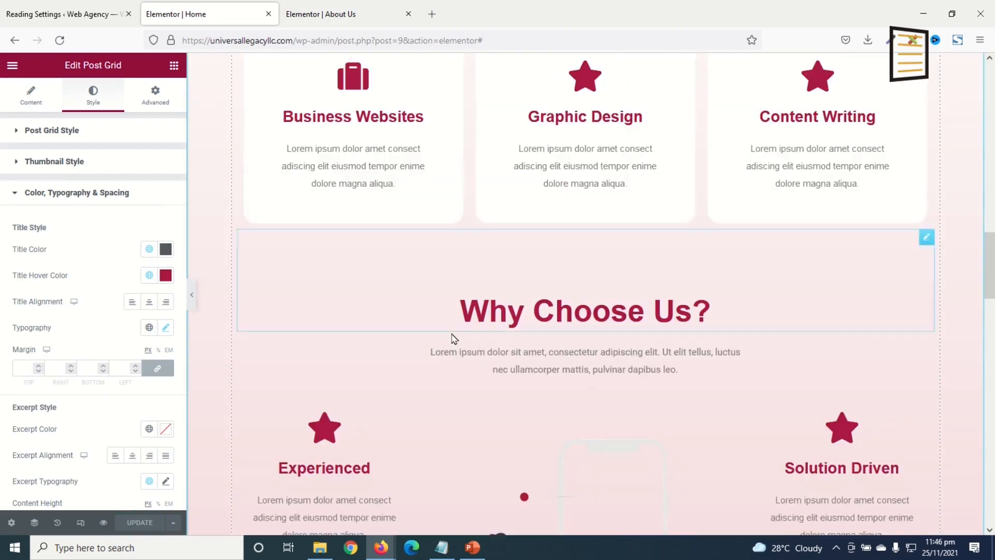
{"action": "scroll", "coordinate": [455, 347], "scroll_direction": "up", "scroll_amount": 3}
{"action": "scroll", "coordinate": [617, 318], "scroll_direction": "down", "scroll_amount": 7}
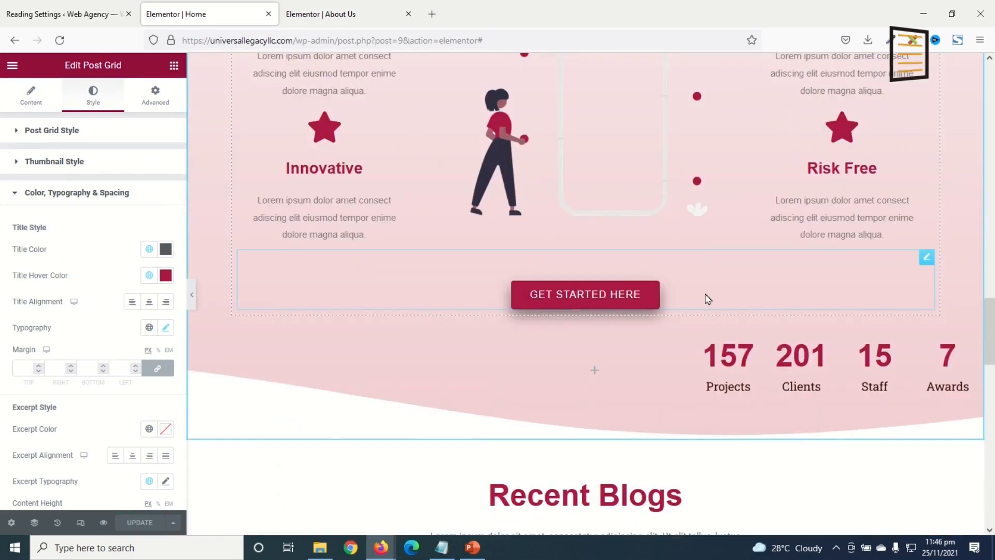
{"action": "scroll", "coordinate": [648, 317], "scroll_direction": "up", "scroll_amount": 4}
{"action": "left_click", "coordinate": [326, 14]}
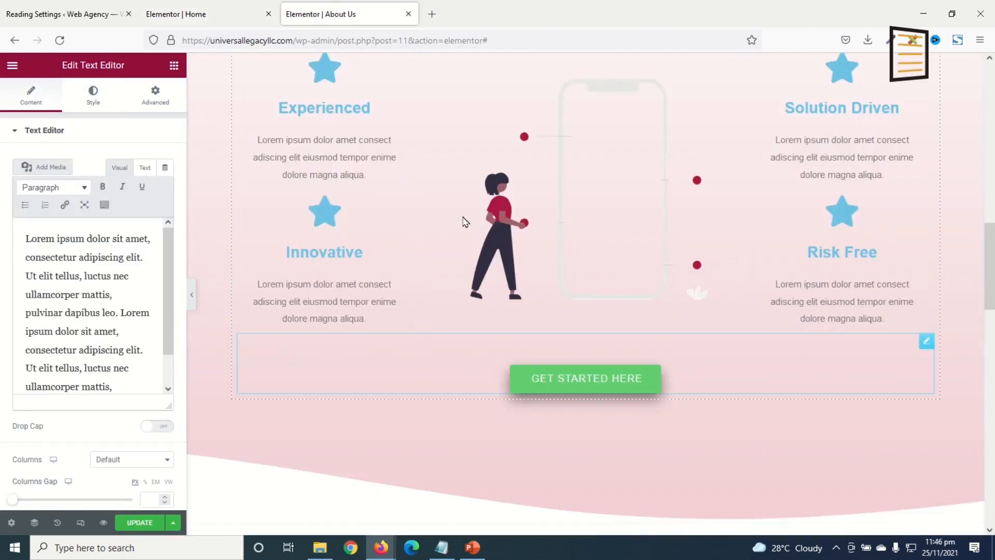
Open the first Our Team member for editing and review its avatar image, name, job position and description options.
{"action": "scroll", "coordinate": [594, 446], "scroll_direction": "down", "scroll_amount": 8}
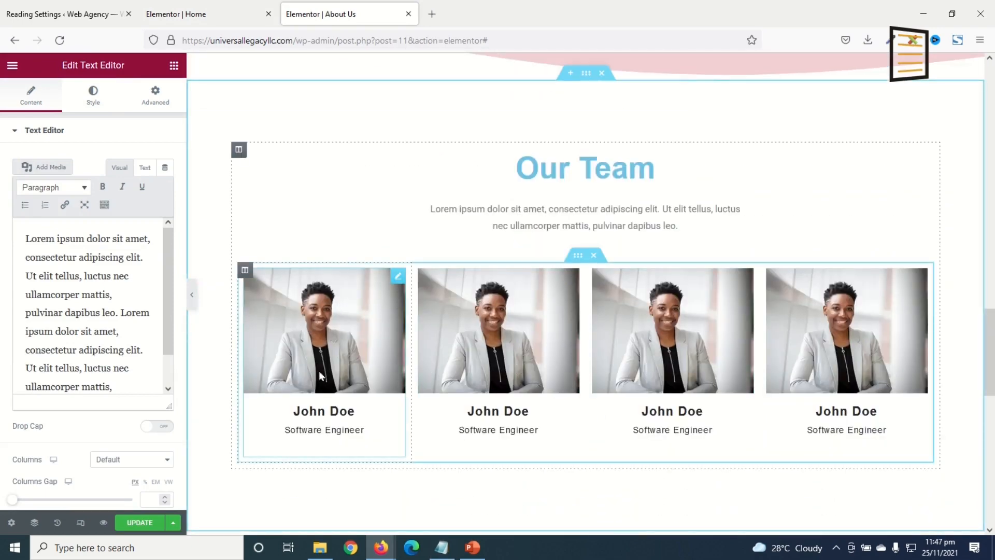
{"action": "left_click", "coordinate": [320, 309]}
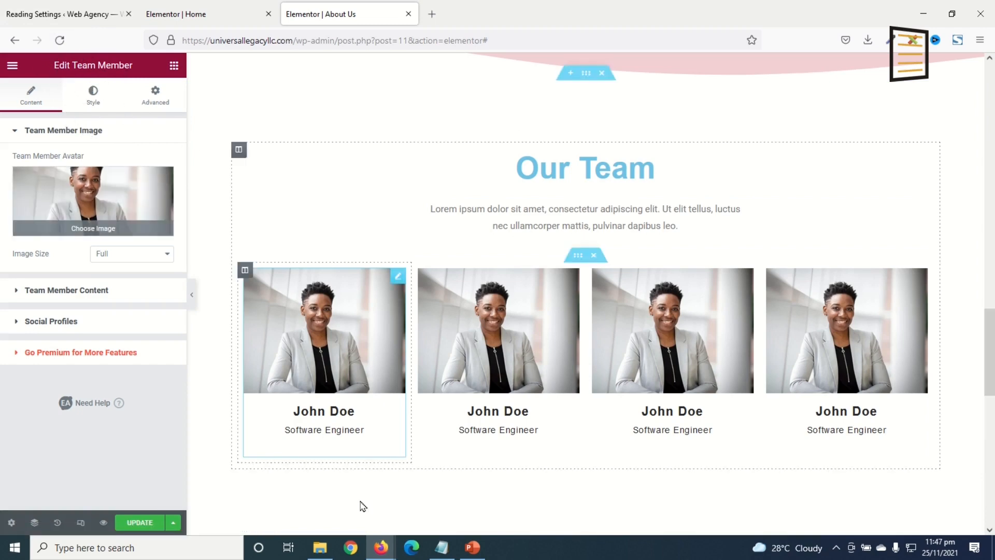
{"action": "left_click", "coordinate": [89, 196]}
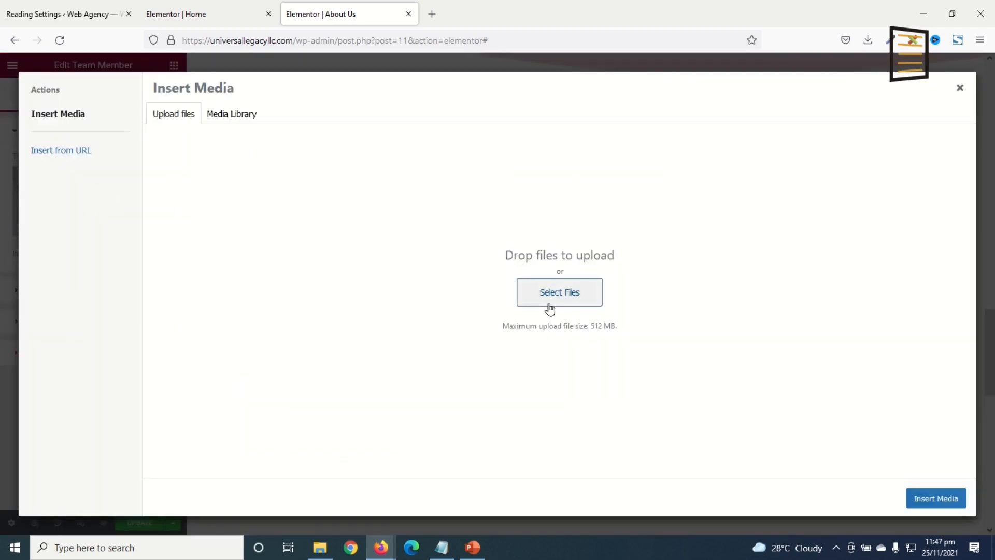
{"action": "left_click", "coordinate": [959, 89]}
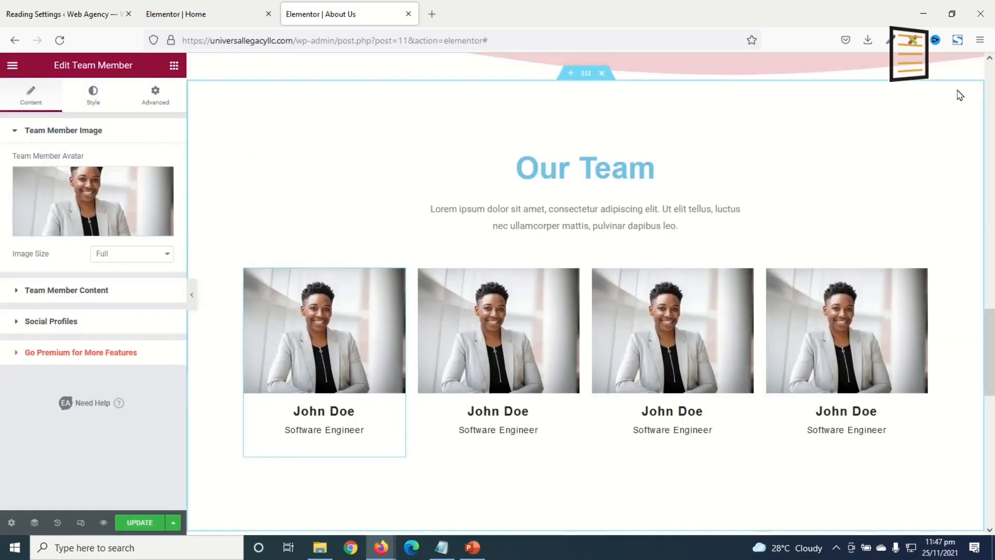
{"action": "left_click", "coordinate": [69, 293]}
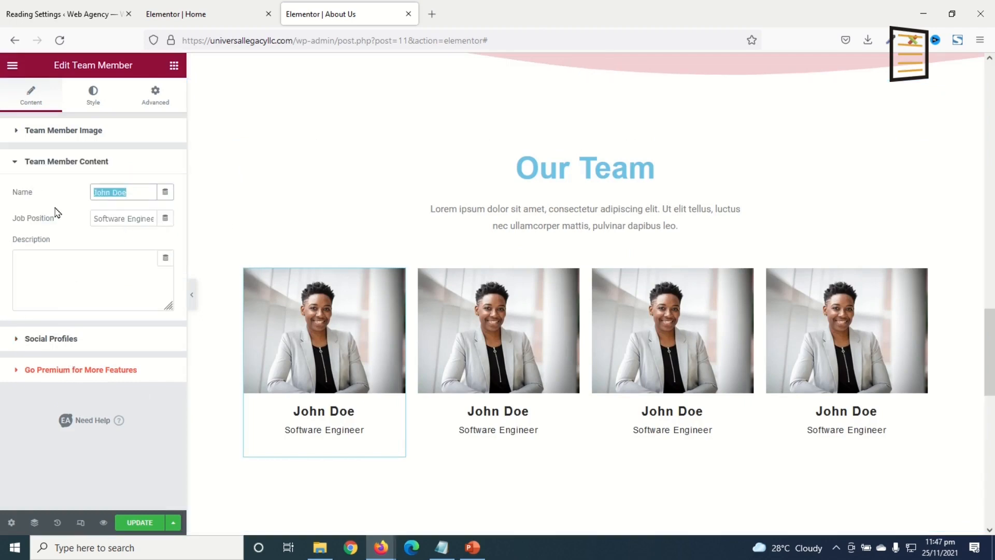
{"action": "left_click", "coordinate": [138, 219]}
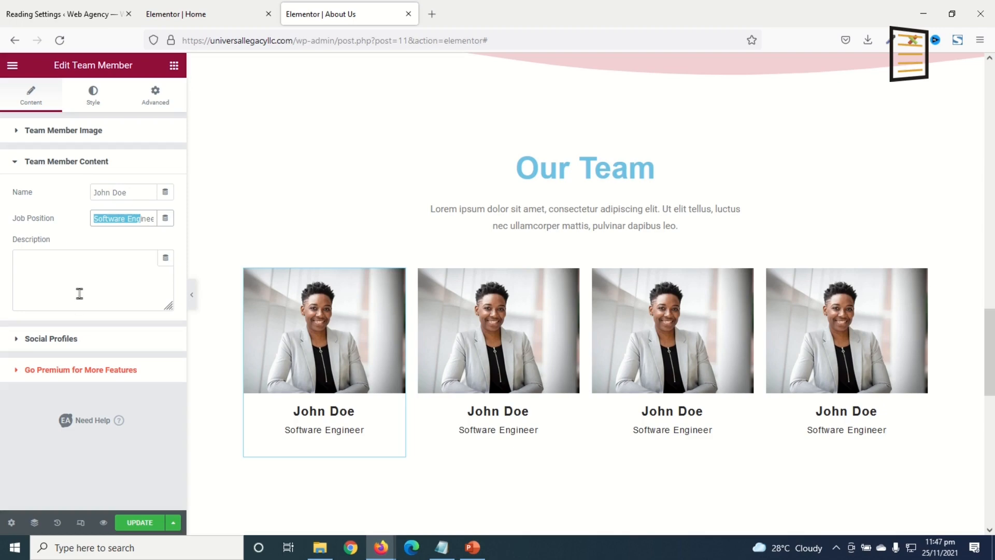
{"action": "left_click", "coordinate": [89, 279]}
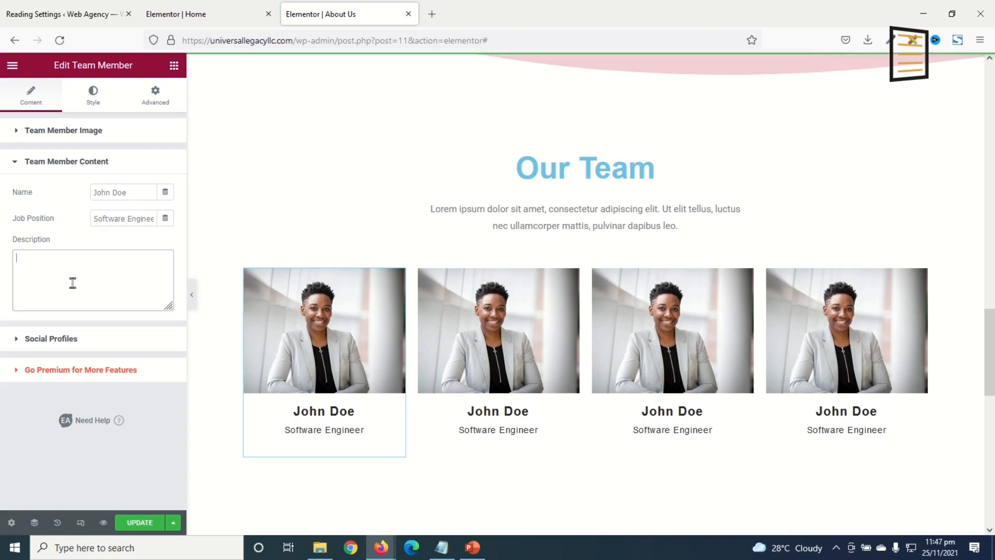
Copy the Testimonials section from the Home page and paste it at the end of the About Us page.
{"action": "scroll", "coordinate": [596, 407], "scroll_direction": "down", "scroll_amount": 10}
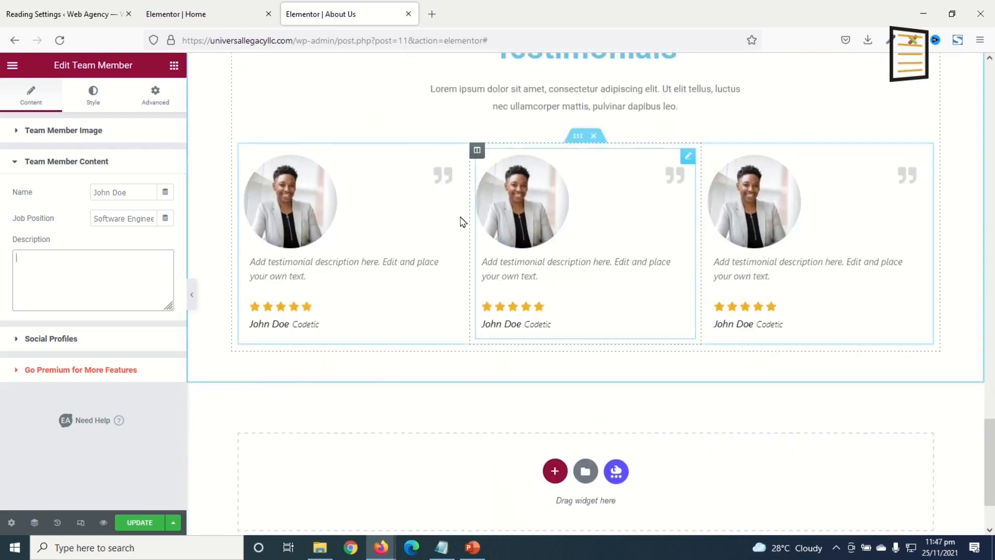
{"action": "left_click", "coordinate": [190, 17]}
{"action": "scroll", "coordinate": [516, 354], "scroll_direction": "down", "scroll_amount": 15}
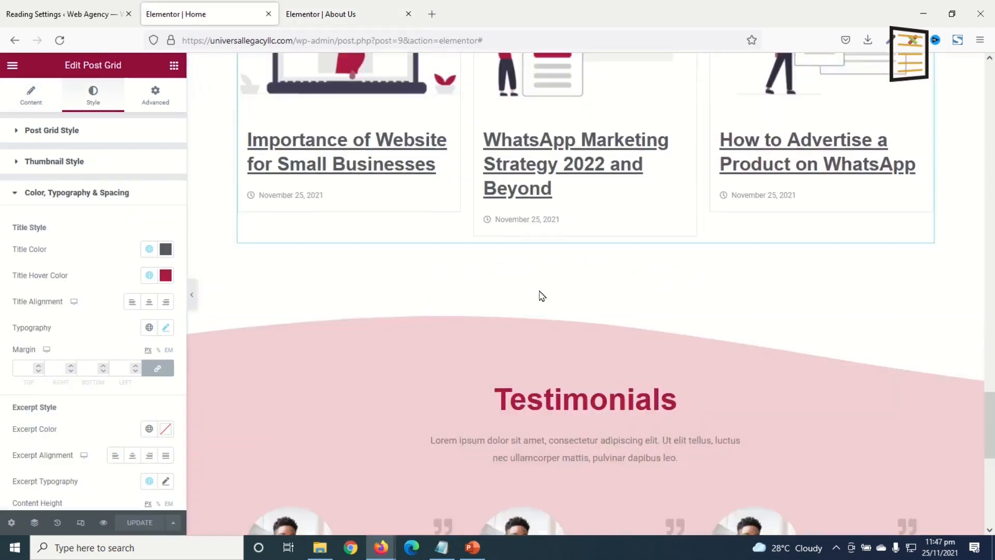
{"action": "scroll", "coordinate": [582, 324], "scroll_direction": "up", "scroll_amount": 6}
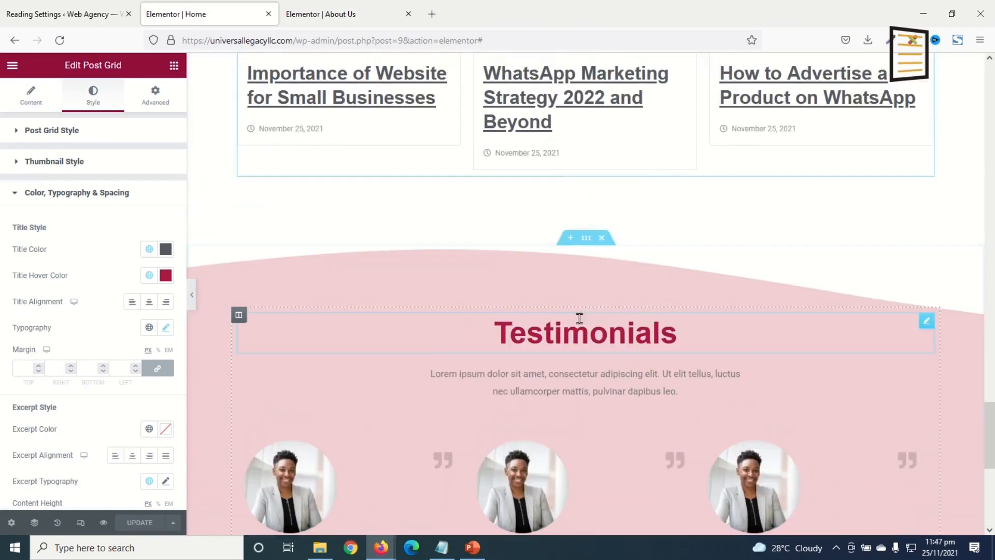
{"action": "right_click", "coordinate": [586, 243]}
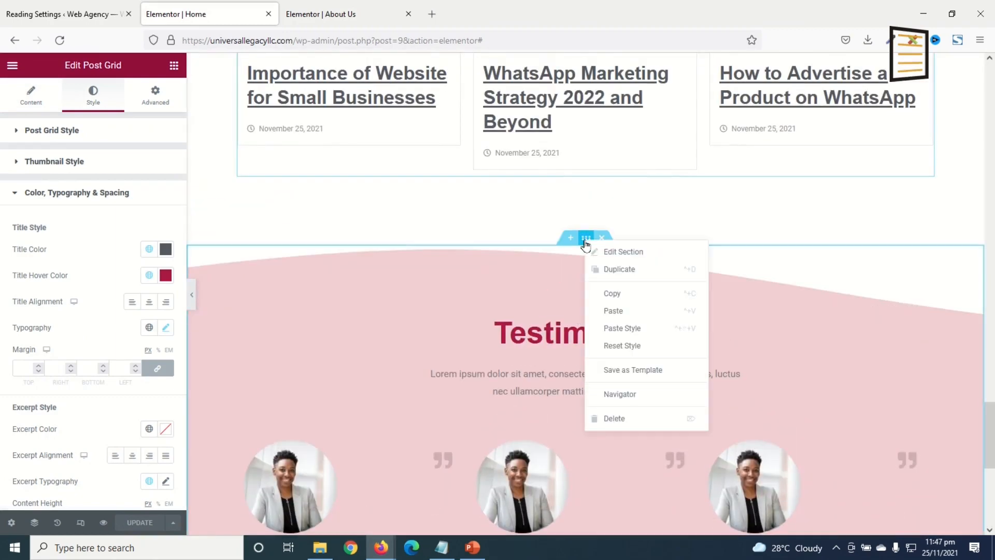
{"action": "left_click", "coordinate": [615, 290]}
{"action": "left_click", "coordinate": [325, 14]}
{"action": "scroll", "coordinate": [516, 288], "scroll_direction": "down", "scroll_amount": 2}
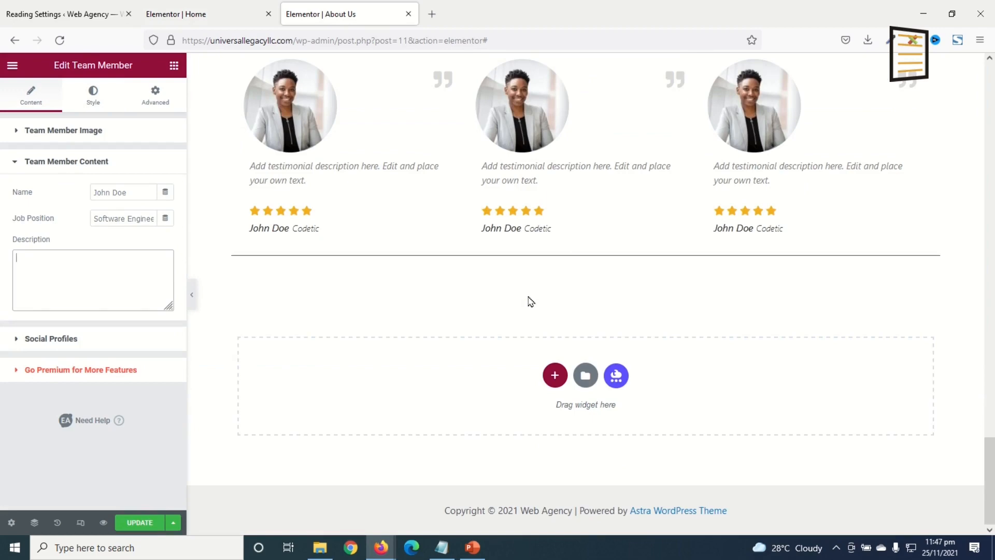
{"action": "right_click", "coordinate": [760, 388]}
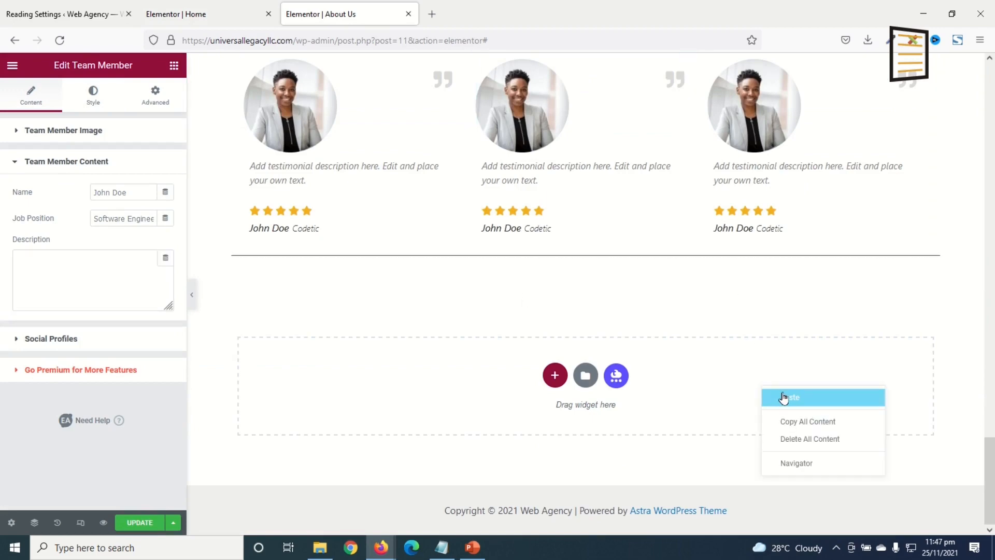
{"action": "left_click", "coordinate": [784, 398]}
Delete the template's original Testimonials section from the About Us page, keeping the pasted copy.
{"action": "scroll", "coordinate": [712, 384], "scroll_direction": "up", "scroll_amount": 3}
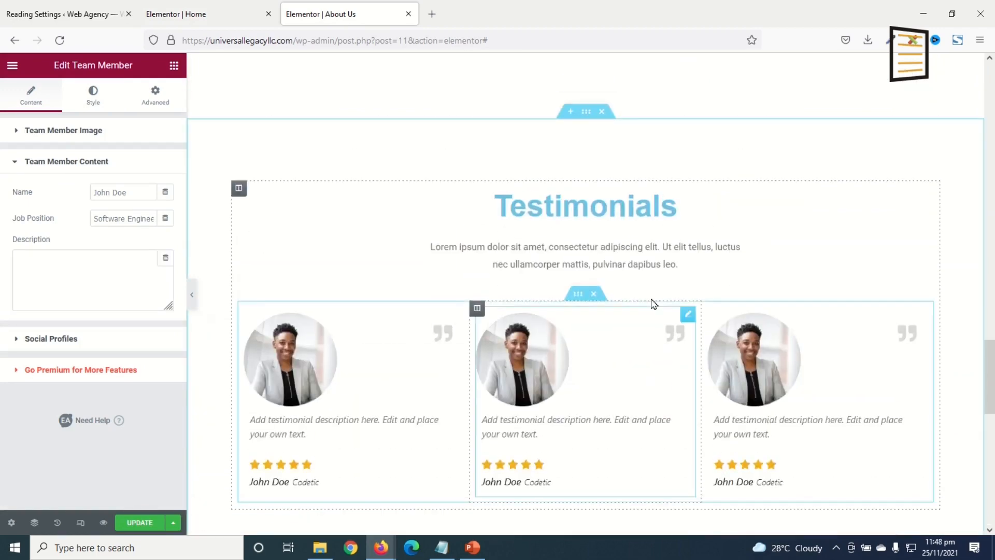
{"action": "left_click", "coordinate": [602, 112]}
{"action": "scroll", "coordinate": [637, 318], "scroll_direction": "up", "scroll_amount": 3}
{"action": "scroll", "coordinate": [641, 320], "scroll_direction": "down", "scroll_amount": 5}
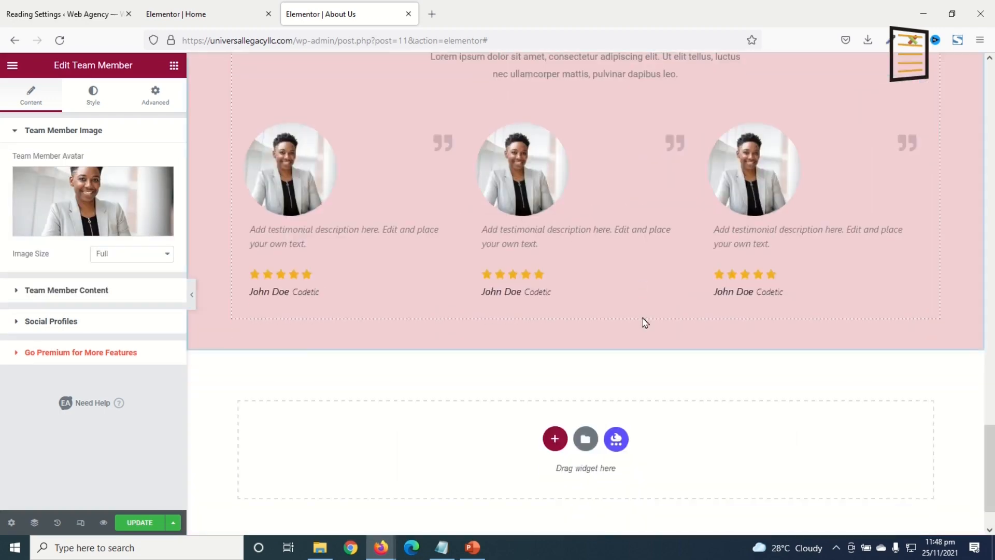
Look over all sections of the About Us page and open its preview in a new browser tab.
{"action": "scroll", "coordinate": [644, 322], "scroll_direction": "up", "scroll_amount": 10}
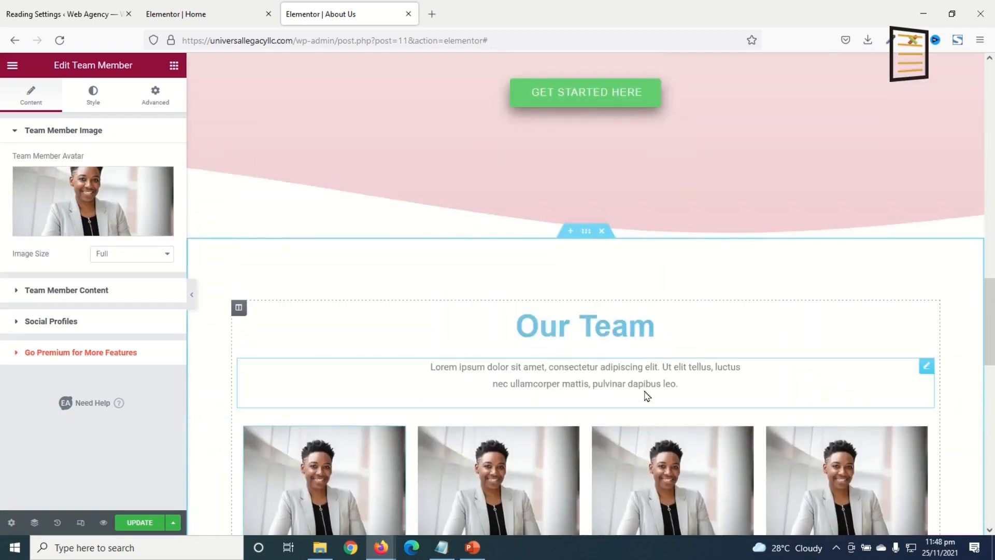
{"action": "scroll", "coordinate": [646, 396], "scroll_direction": "up", "scroll_amount": 12}
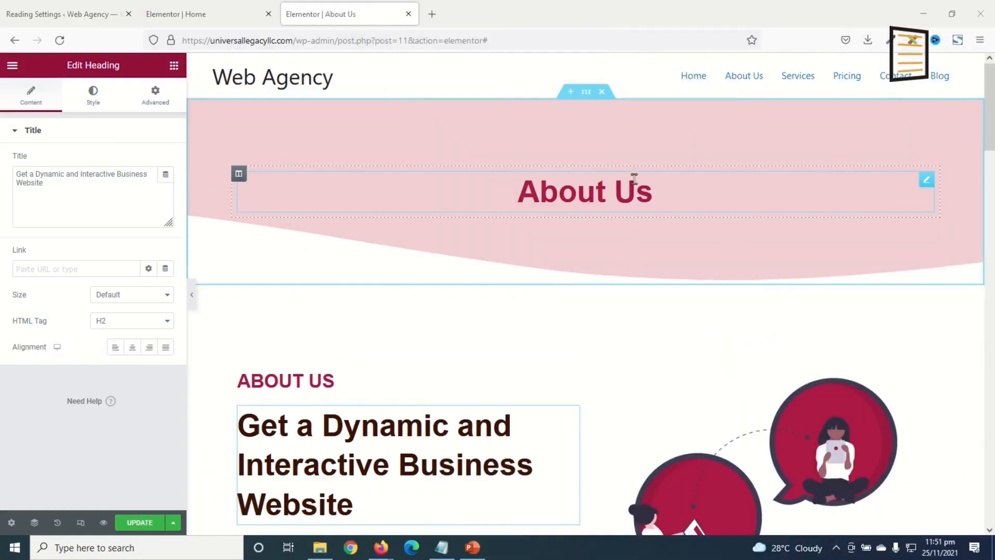
{"action": "scroll", "coordinate": [629, 191], "scroll_direction": "down", "scroll_amount": 10}
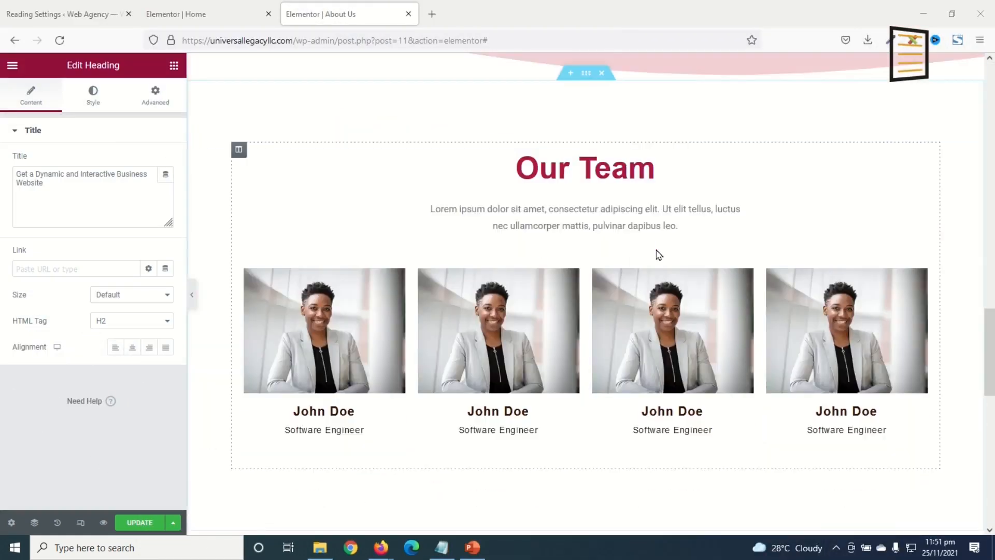
{"action": "scroll", "coordinate": [657, 257], "scroll_direction": "down", "scroll_amount": 5}
{"action": "scroll", "coordinate": [651, 254], "scroll_direction": "up", "scroll_amount": 12}
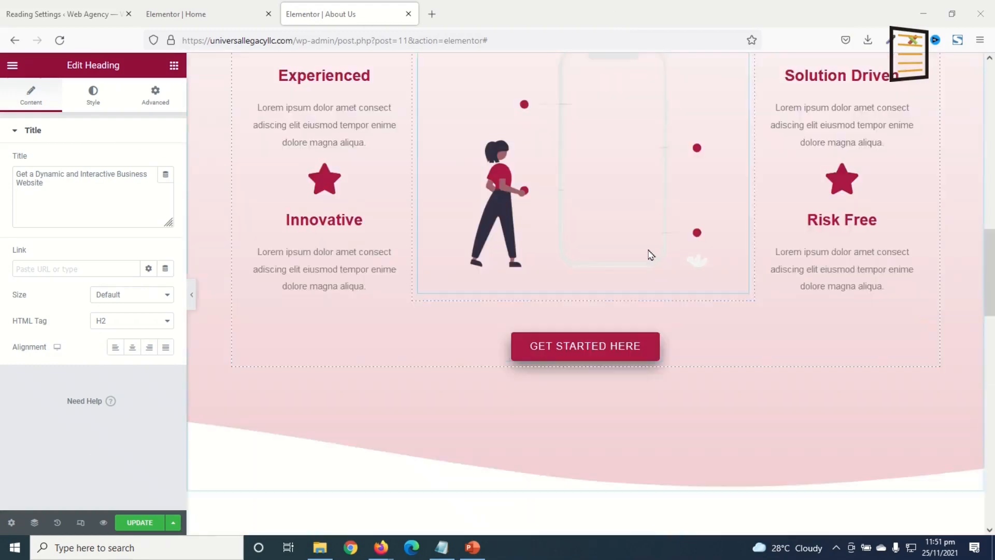
{"action": "scroll", "coordinate": [586, 269], "scroll_direction": "up", "scroll_amount": 5}
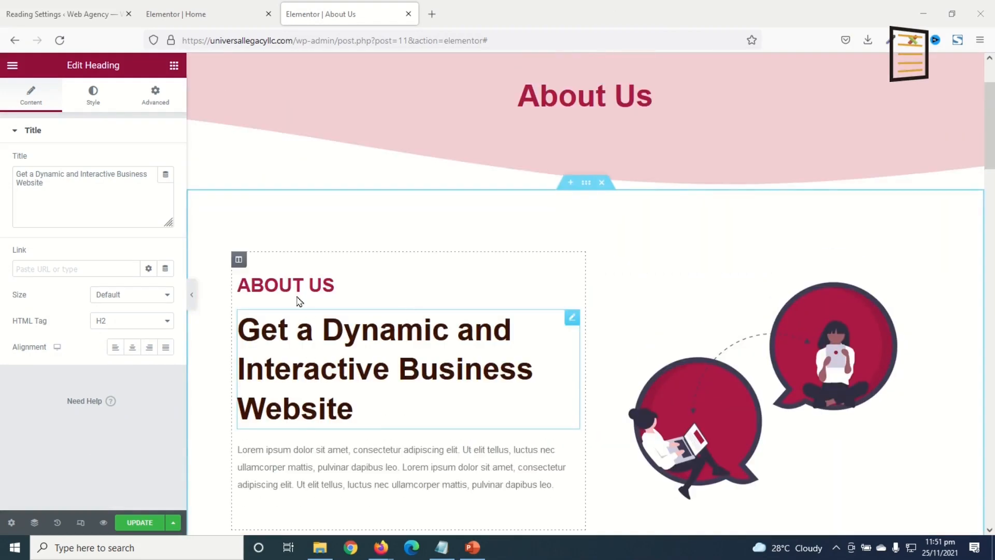
{"action": "left_click", "coordinate": [224, 21]}
{"action": "left_click", "coordinate": [332, 19]}
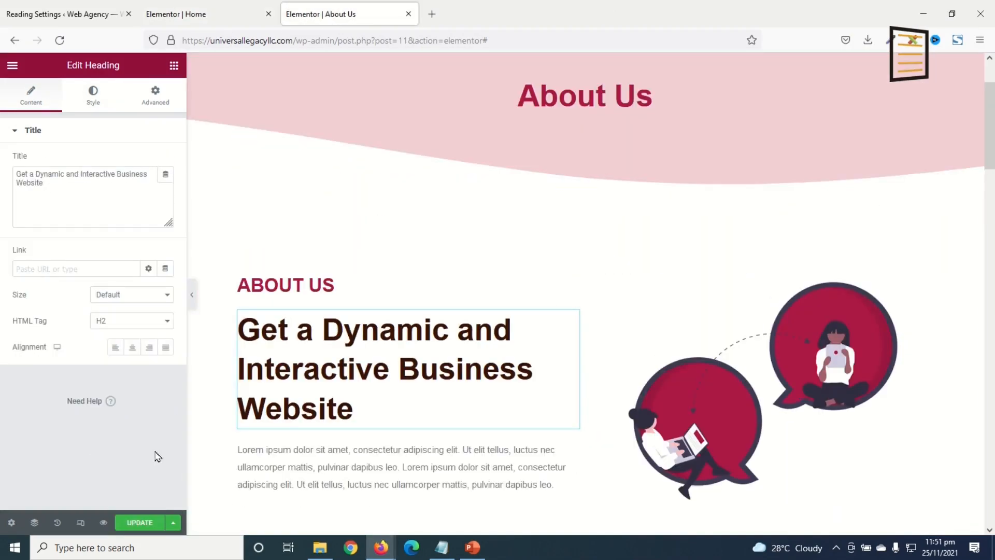
{"action": "left_click", "coordinate": [104, 523]}
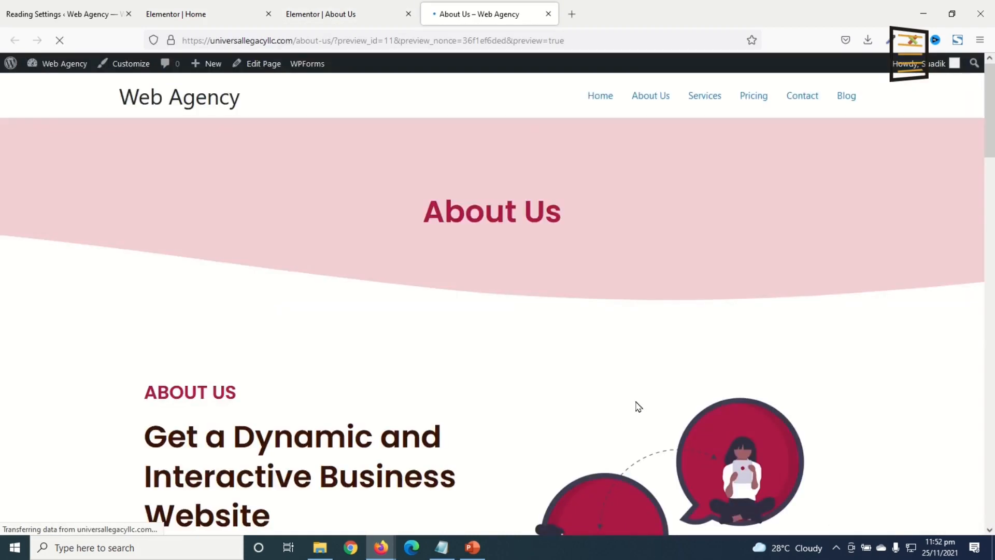
Go from the About Us preview to the site's Services page and open that page in the Elementor editor.
{"action": "scroll", "coordinate": [710, 311], "scroll_direction": "down", "scroll_amount": 20}
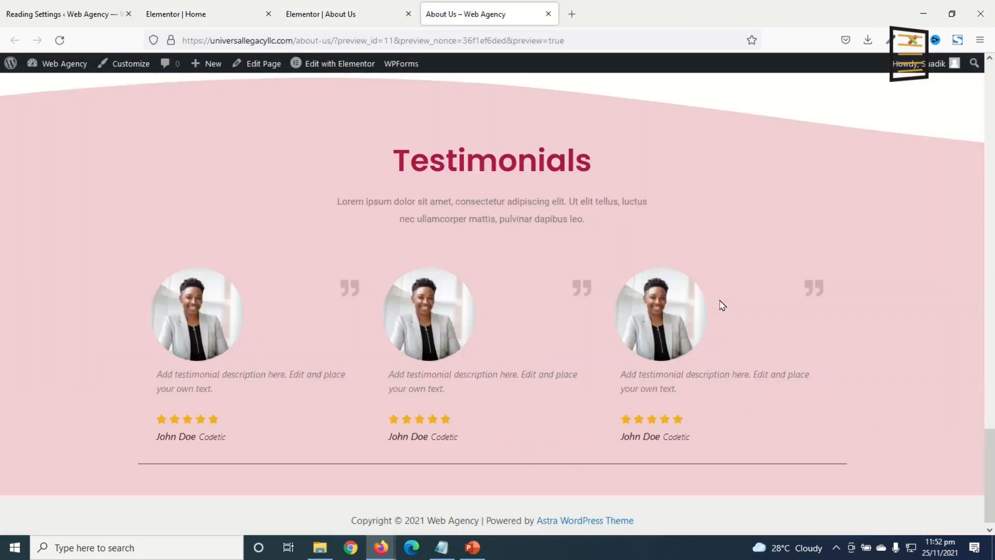
{"action": "scroll", "coordinate": [721, 304], "scroll_direction": "up", "scroll_amount": 4}
{"action": "scroll", "coordinate": [726, 298], "scroll_direction": "up", "scroll_amount": 10}
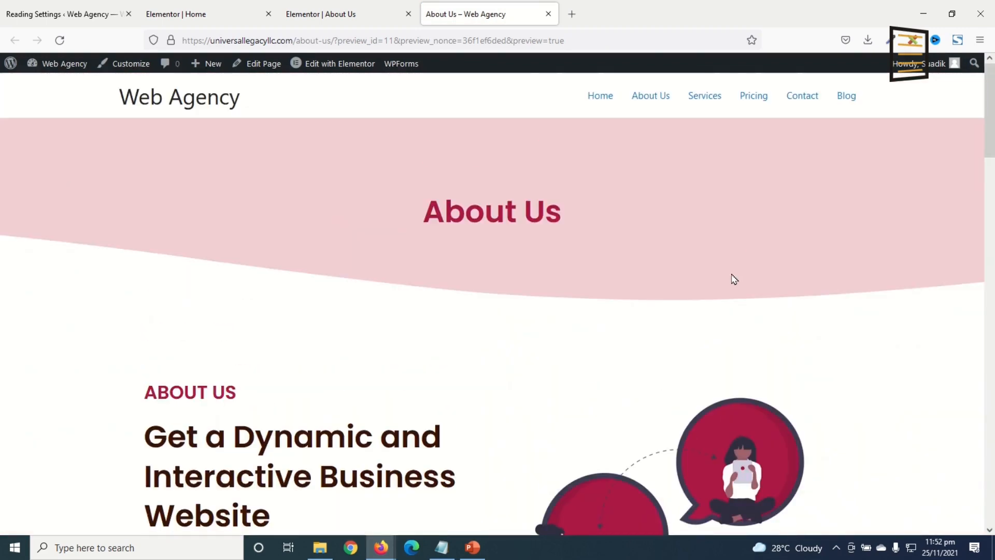
{"action": "left_click", "coordinate": [697, 106]}
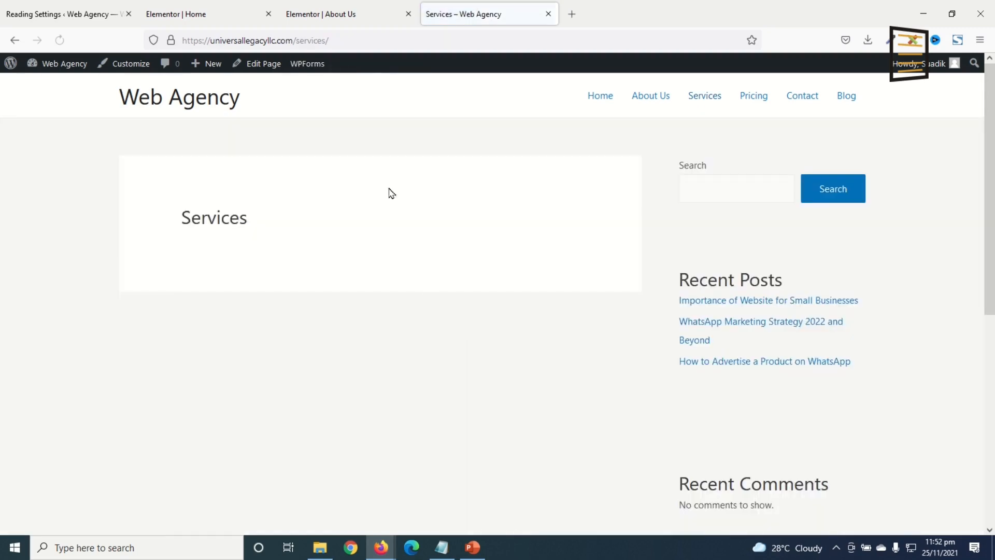
{"action": "left_click", "coordinate": [409, 14]}
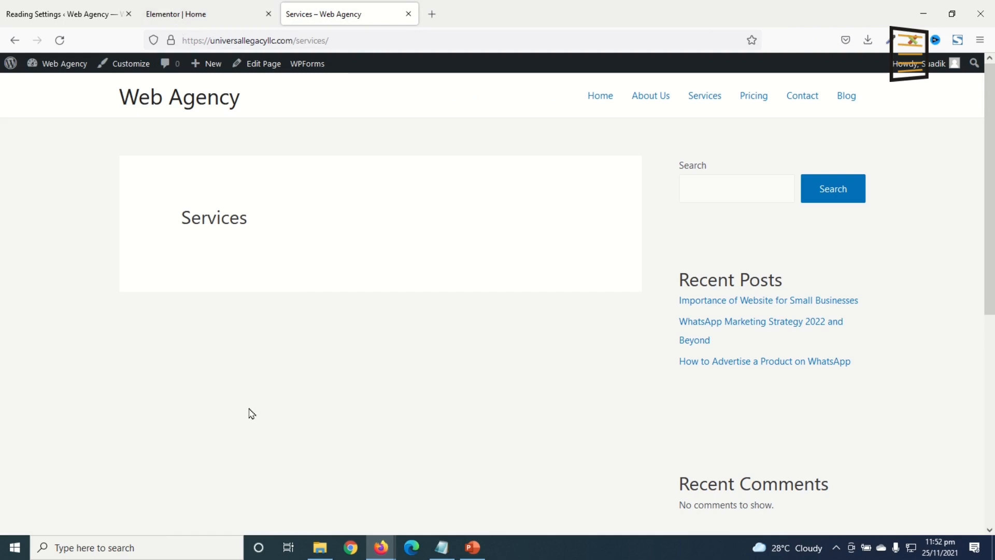
{"action": "left_click", "coordinate": [260, 68]}
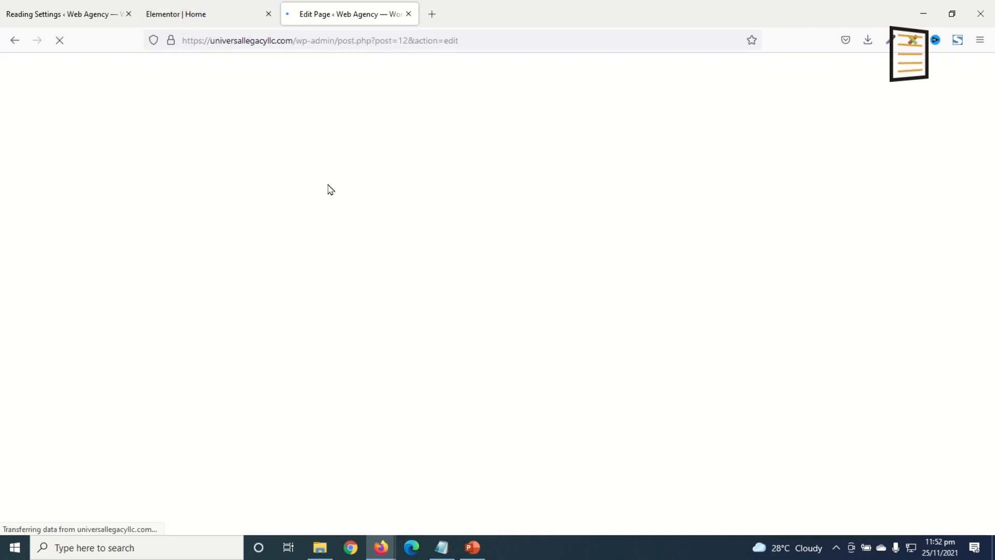
{"action": "left_click", "coordinate": [311, 91]}
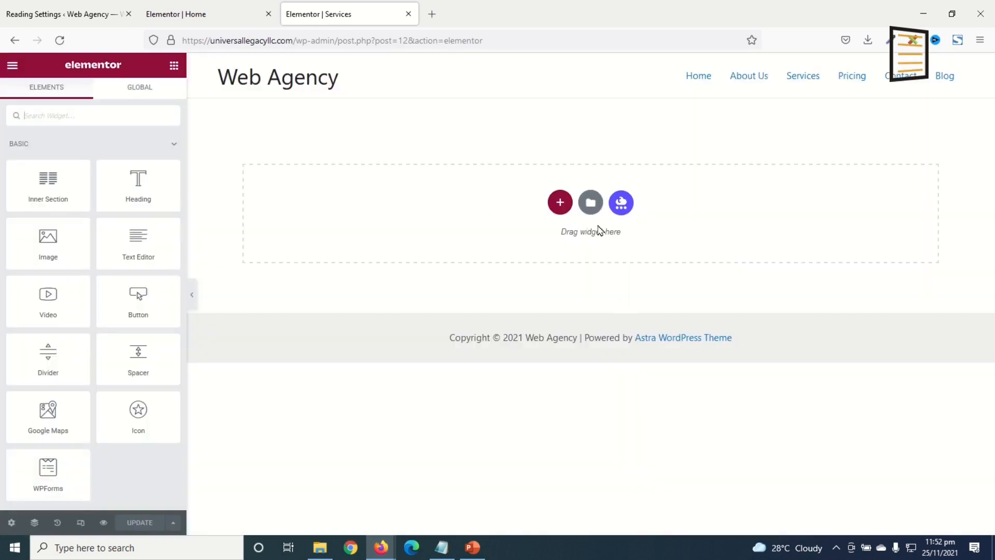
Import the Services template file into the library and insert it into the page together with its document settings.
{"action": "left_click", "coordinate": [589, 204]}
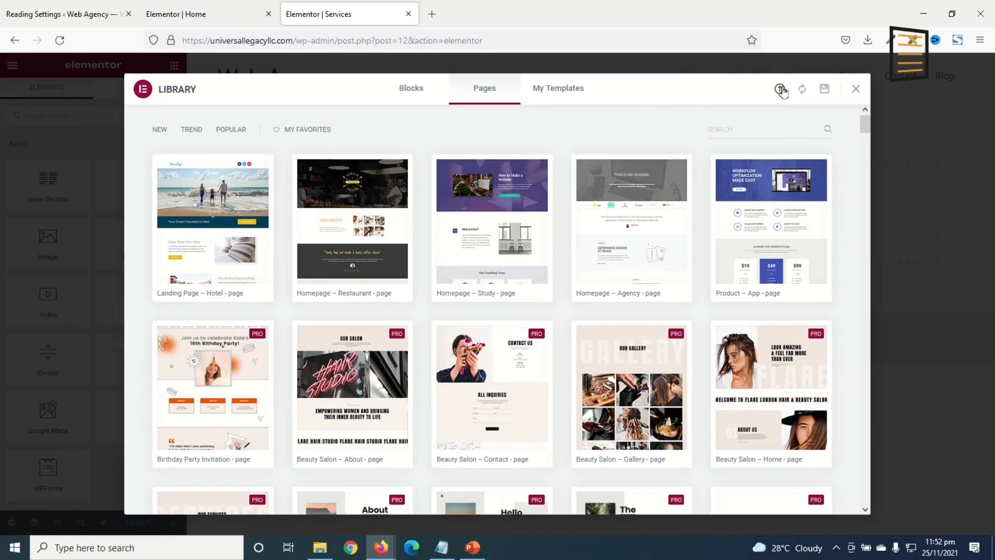
{"action": "left_click", "coordinate": [780, 90]}
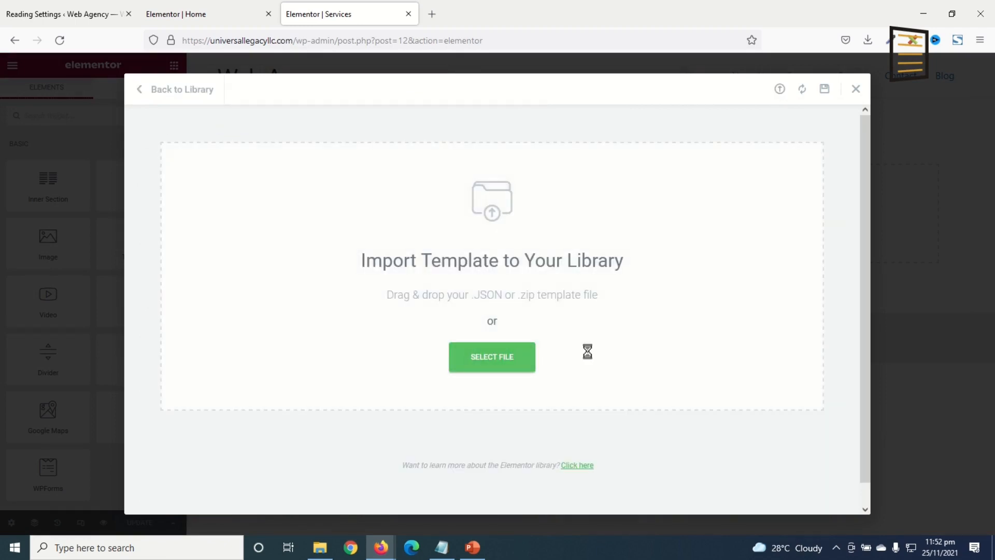
{"action": "left_click", "coordinate": [294, 282]}
{"action": "left_click", "coordinate": [536, 404]}
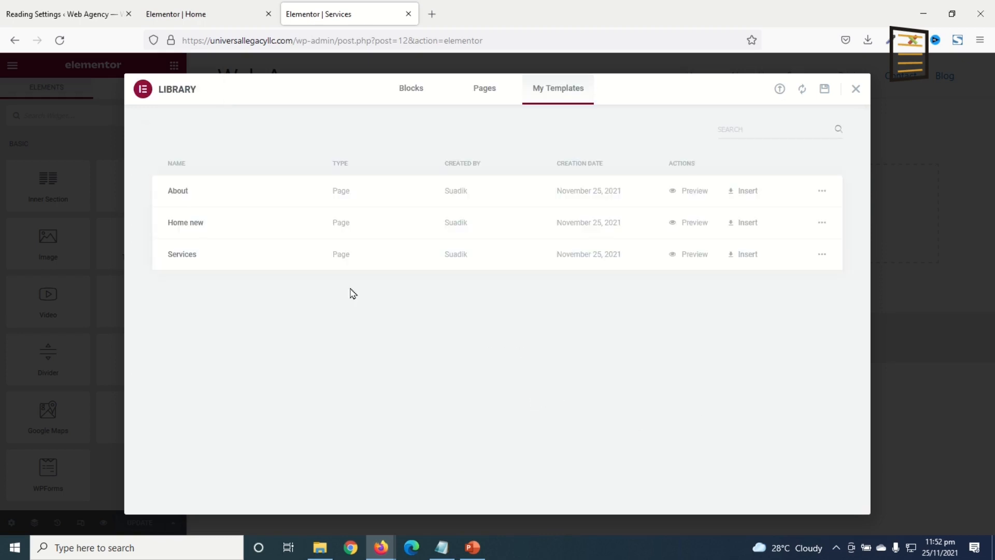
{"action": "left_click", "coordinate": [743, 254]}
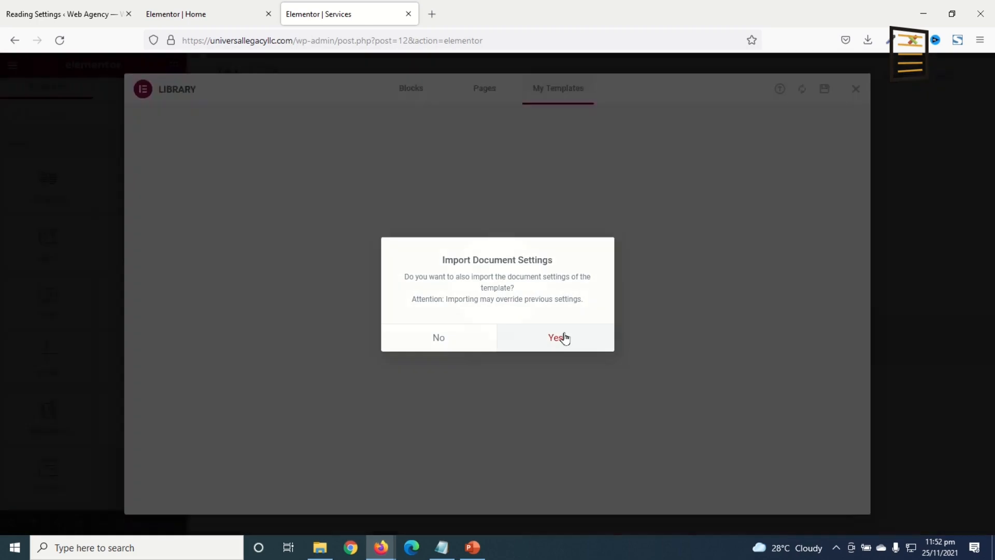
{"action": "left_click", "coordinate": [565, 339]}
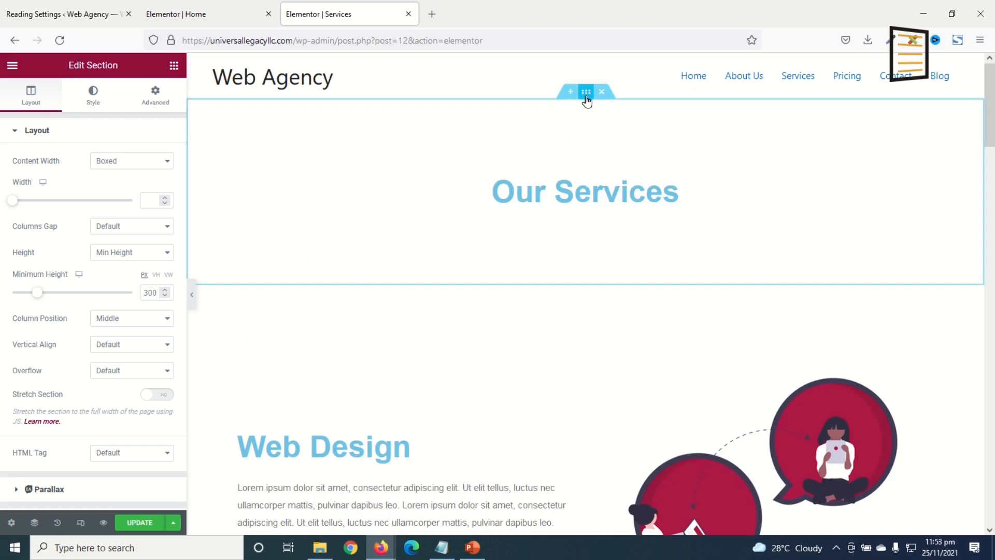
Set the background of the Our Services banner section to the light pink global color.
{"action": "left_click", "coordinate": [88, 99]}
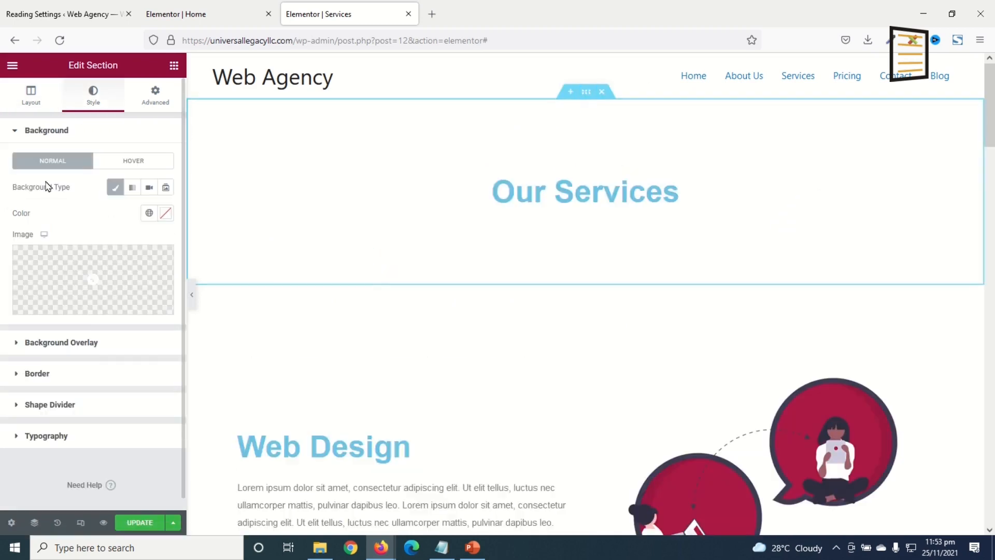
{"action": "left_click", "coordinate": [149, 215]}
{"action": "left_click", "coordinate": [56, 356]}
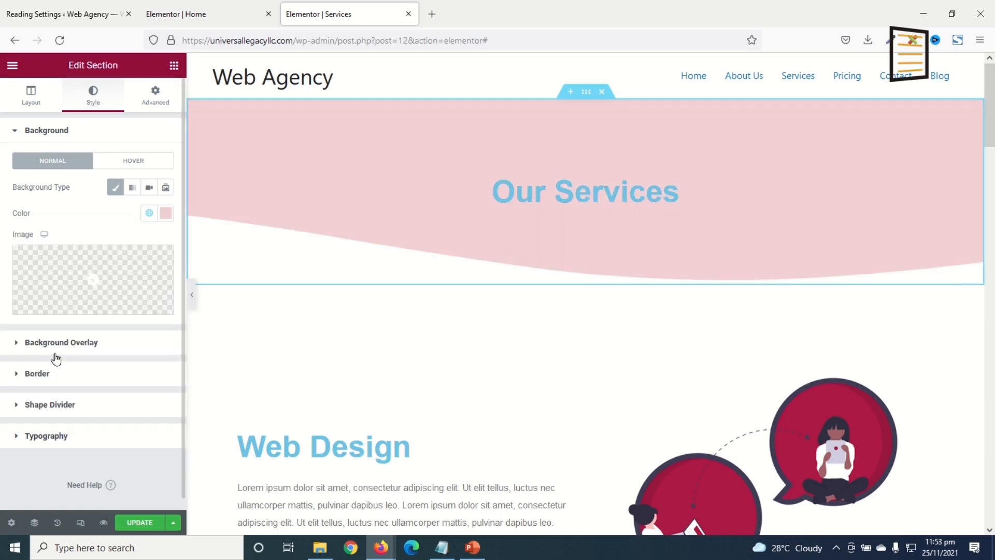
Set the text color of the Our Services heading to the crimson global color.
{"action": "left_click", "coordinate": [571, 194]}
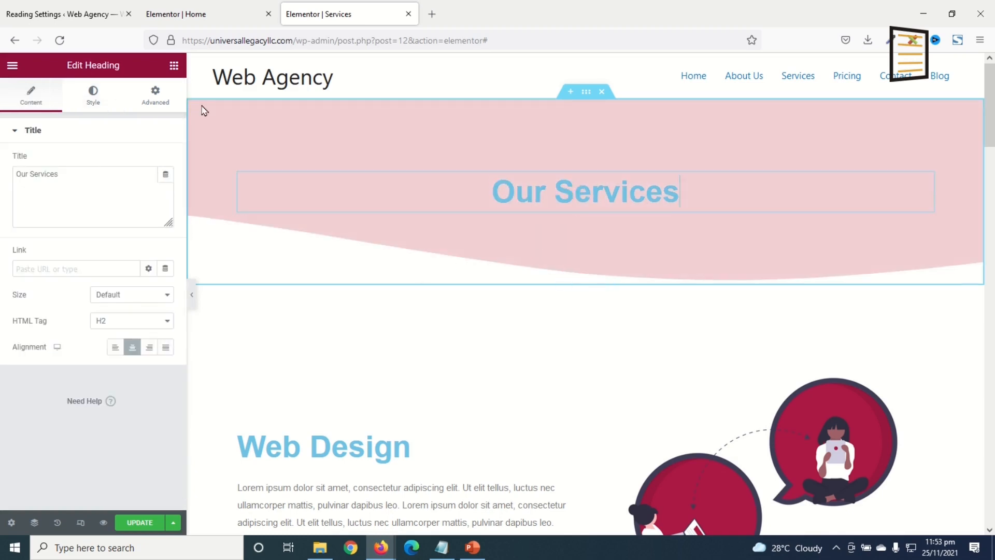
{"action": "left_click", "coordinate": [94, 96]}
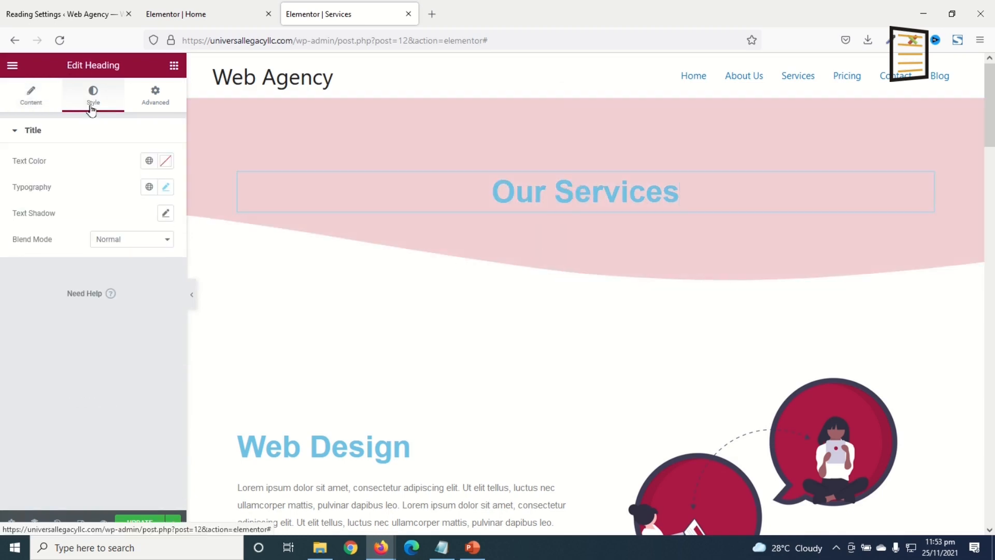
{"action": "left_click", "coordinate": [150, 162]}
{"action": "left_click", "coordinate": [50, 327]}
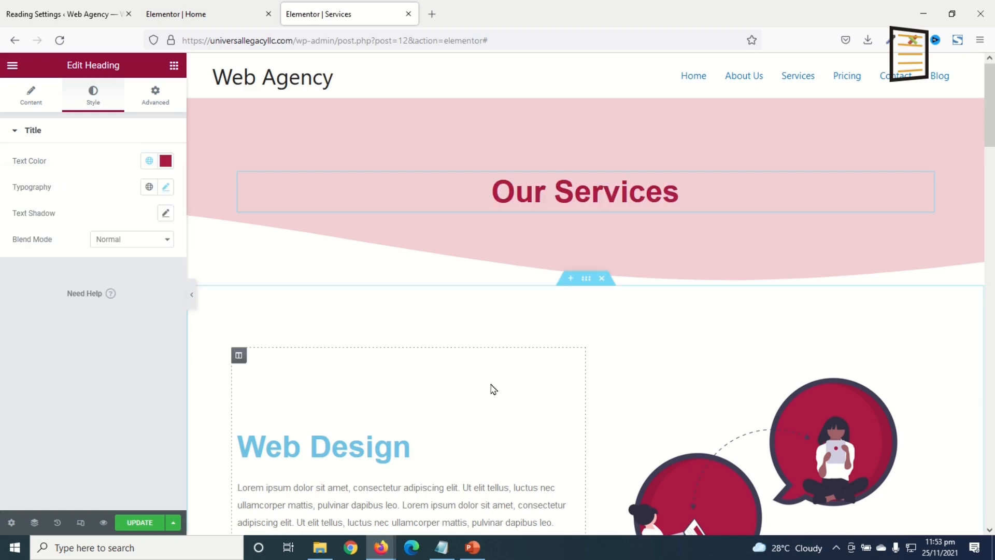
Look over the service sections below the banner, checking their headings and illustrations.
{"action": "scroll", "coordinate": [516, 311], "scroll_direction": "down", "scroll_amount": 5}
{"action": "scroll", "coordinate": [425, 230], "scroll_direction": "down", "scroll_amount": 15}
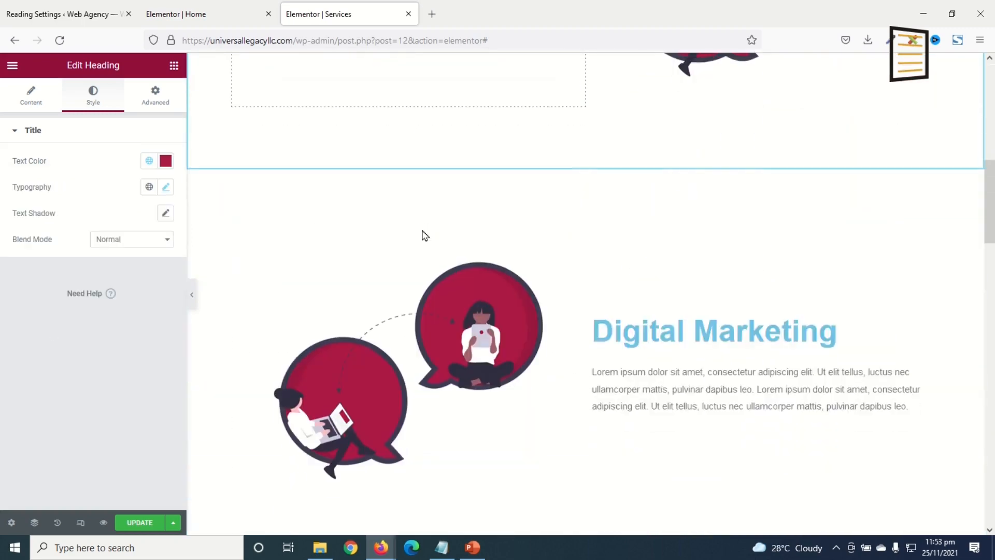
{"action": "scroll", "coordinate": [461, 240], "scroll_direction": "down", "scroll_amount": 10}
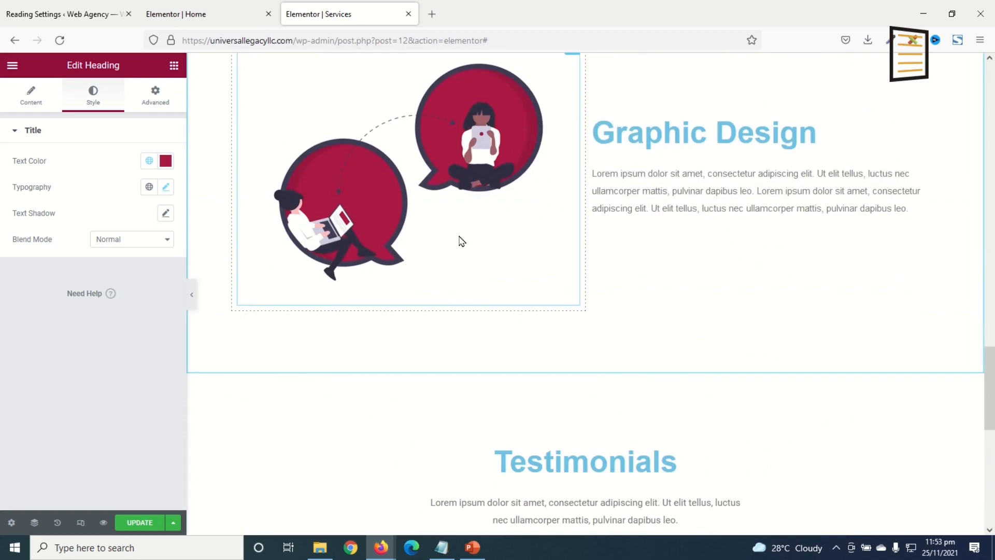
{"action": "scroll", "coordinate": [462, 239], "scroll_direction": "up", "scroll_amount": 20}
{"action": "scroll", "coordinate": [651, 226], "scroll_direction": "down", "scroll_amount": 15}
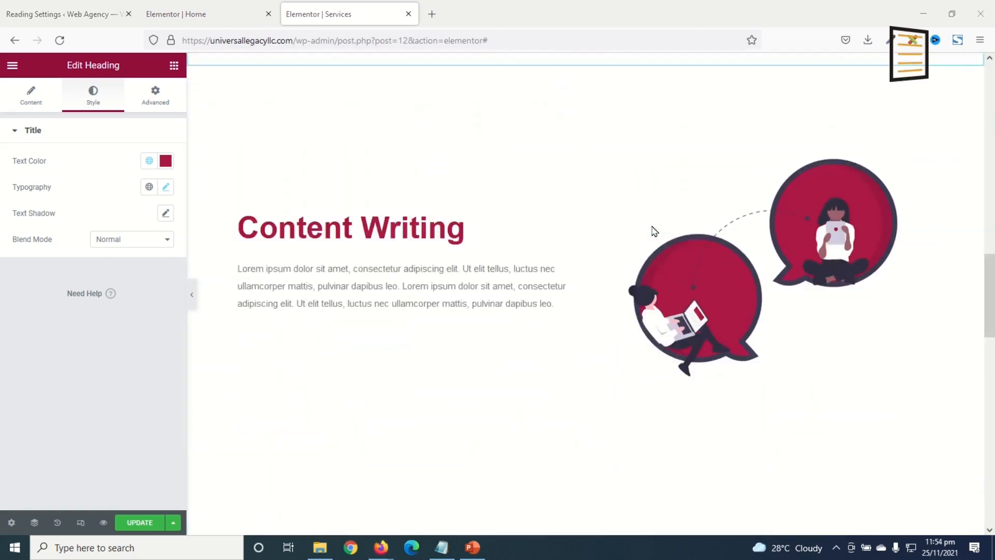
{"action": "scroll", "coordinate": [655, 238], "scroll_direction": "up", "scroll_amount": 8}
{"action": "scroll", "coordinate": [659, 238], "scroll_direction": "up", "scroll_amount": 20}
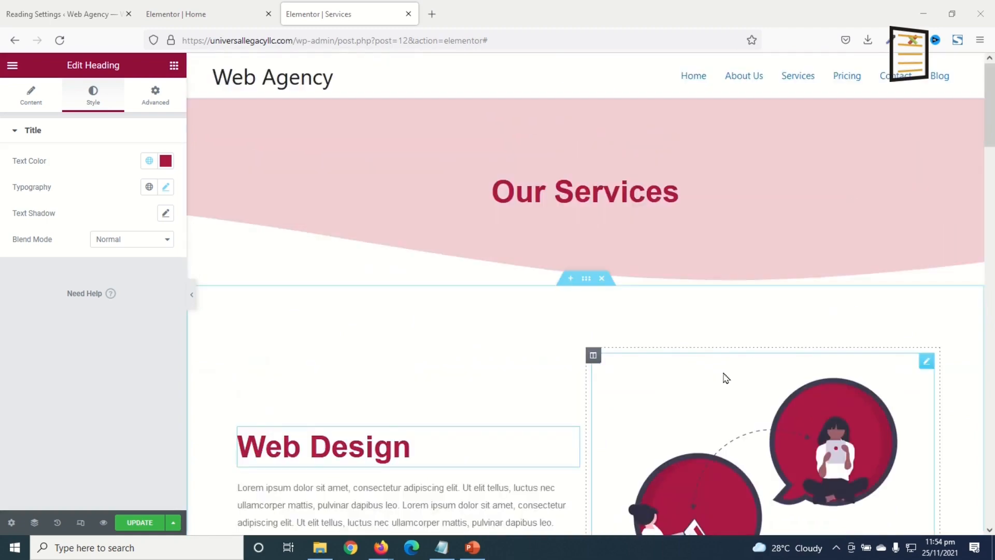
Replace the Web Design section's image with digital-marketing-6.png from the media library.
{"action": "scroll", "coordinate": [633, 349], "scroll_direction": "down", "scroll_amount": 5}
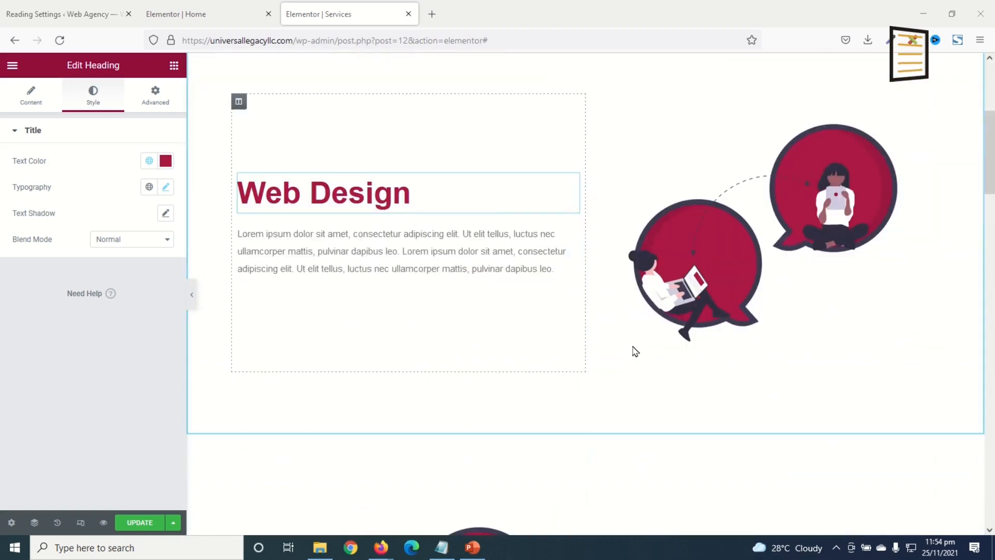
{"action": "left_click", "coordinate": [731, 239]}
{"action": "left_click", "coordinate": [80, 194]}
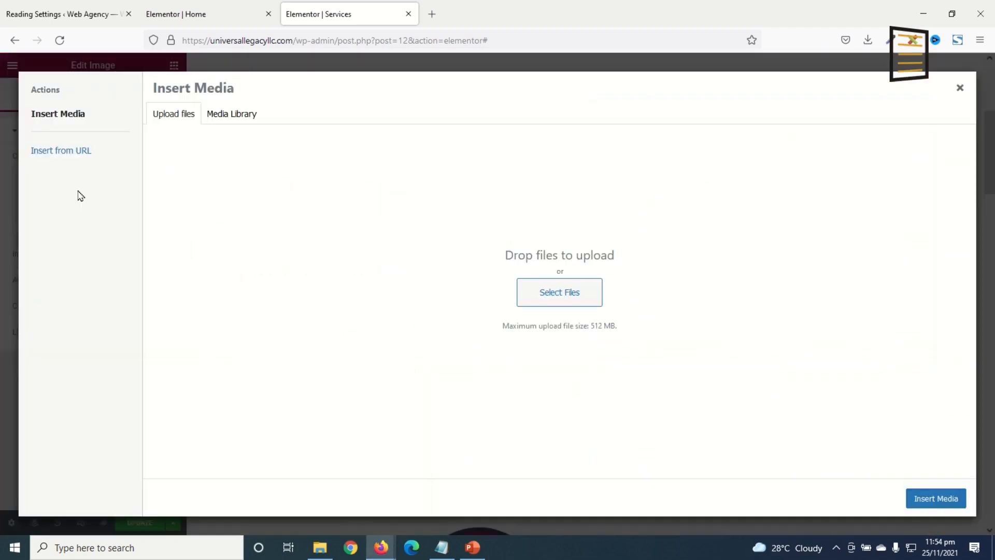
{"action": "left_click", "coordinate": [233, 115]}
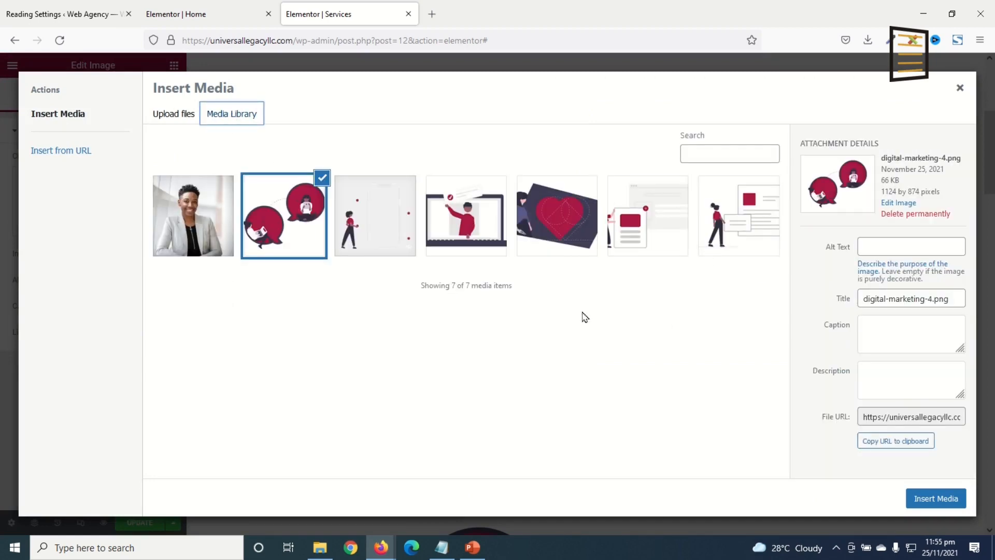
{"action": "left_click", "coordinate": [482, 251]}
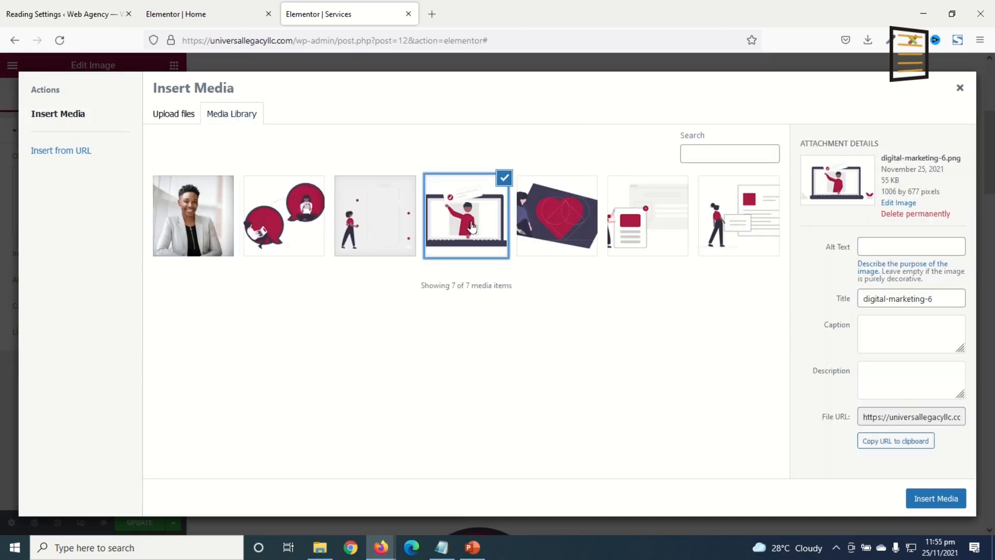
{"action": "left_click", "coordinate": [936, 498]}
Replace the Digital Marketing section's image with the library illustration of a person holding a card before a browser window.
{"action": "scroll", "coordinate": [794, 500], "scroll_direction": "down", "scroll_amount": 6}
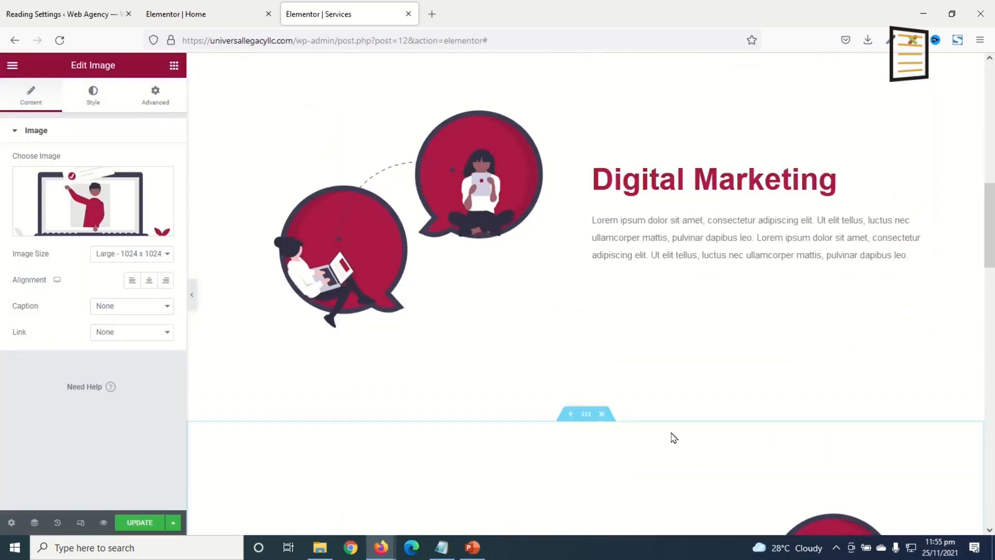
{"action": "scroll", "coordinate": [518, 342], "scroll_direction": "up", "scroll_amount": 1}
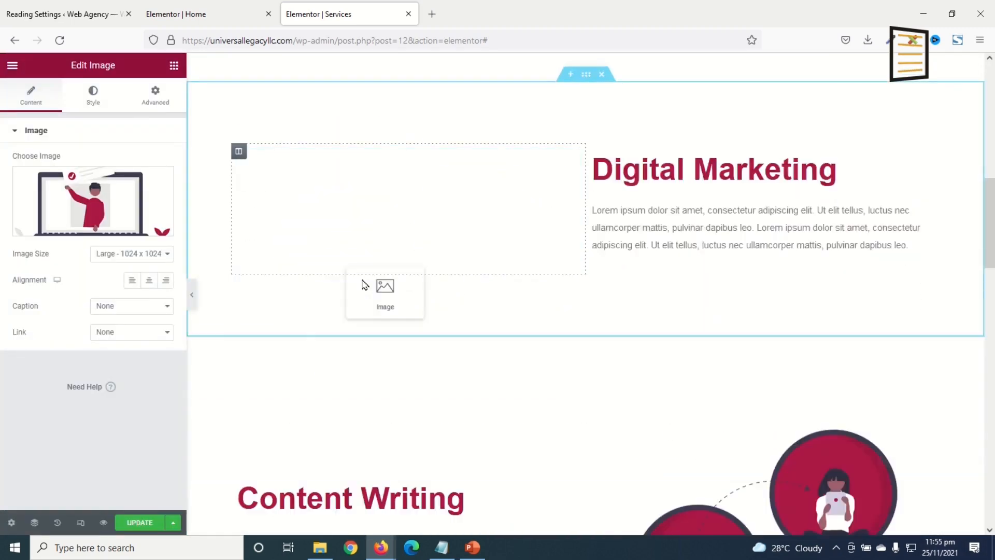
{"action": "left_click", "coordinate": [439, 305]}
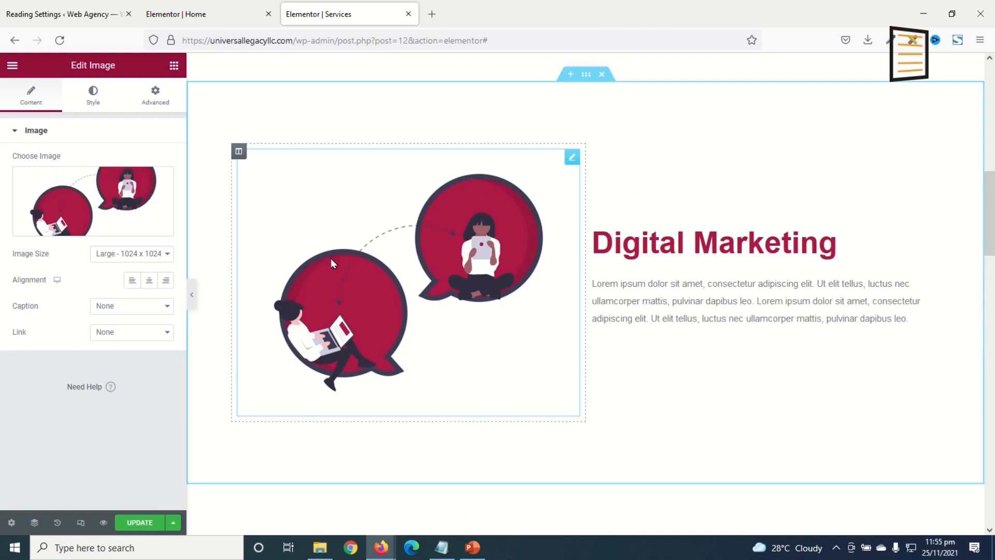
{"action": "left_click", "coordinate": [130, 207]}
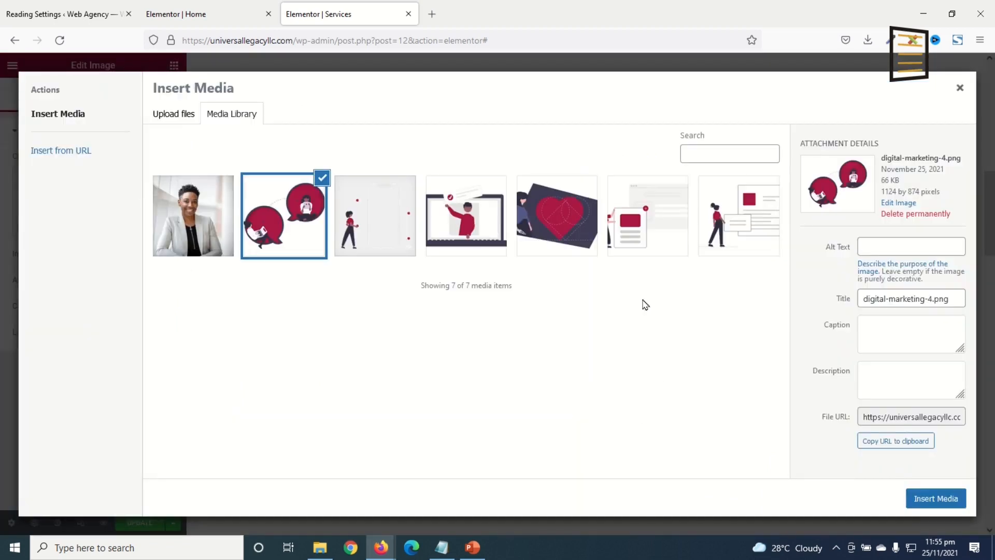
{"action": "left_click", "coordinate": [666, 193]}
{"action": "left_click", "coordinate": [948, 498]}
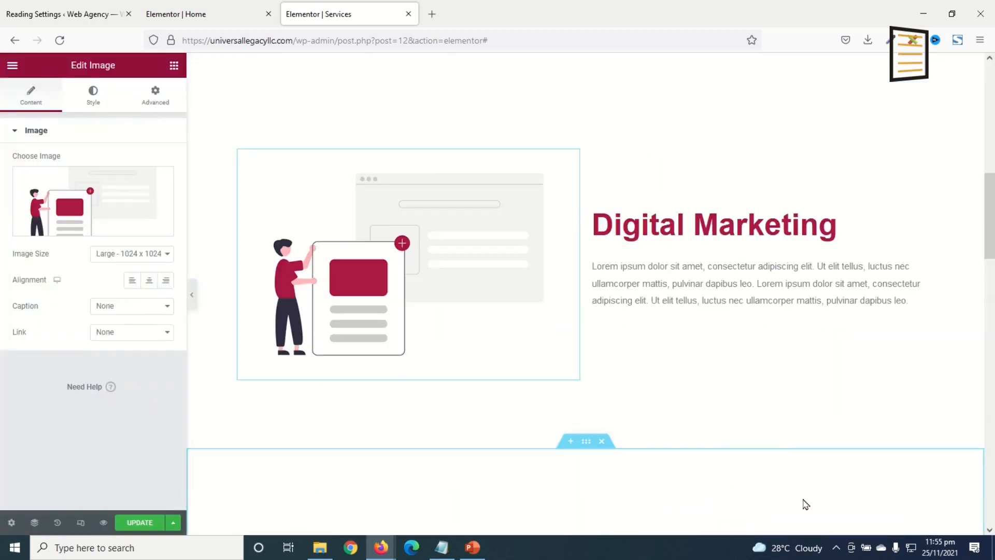
Replace the Content Writing section's image with digital-marketing-2.png from the media library.
{"action": "scroll", "coordinate": [682, 413], "scroll_direction": "down", "scroll_amount": 5}
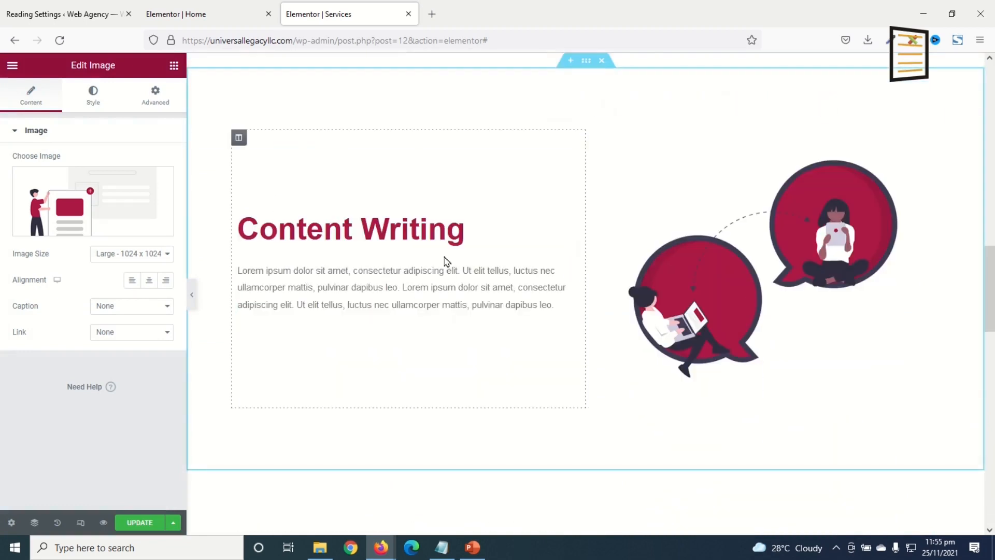
{"action": "left_click", "coordinate": [722, 278]}
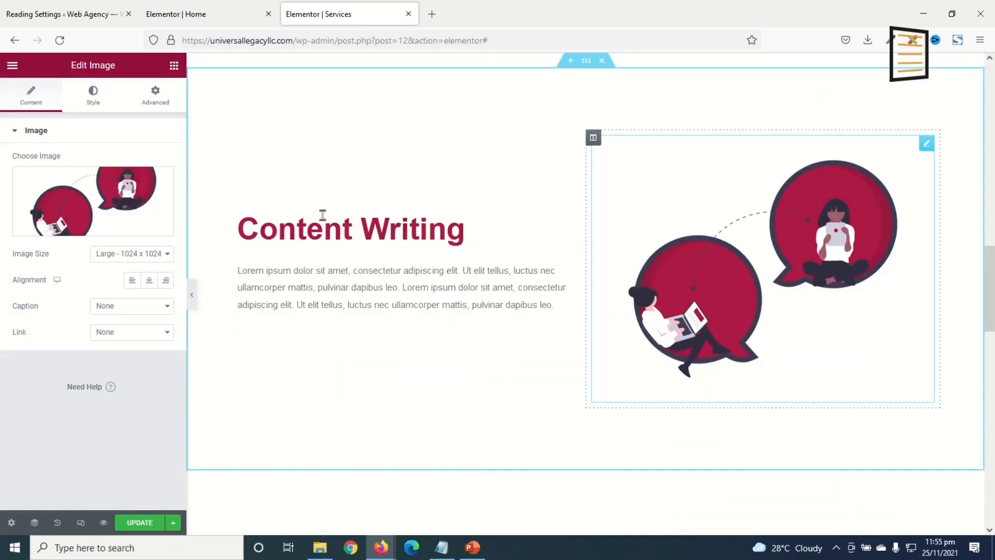
{"action": "left_click", "coordinate": [140, 197]}
{"action": "left_click", "coordinate": [736, 233]}
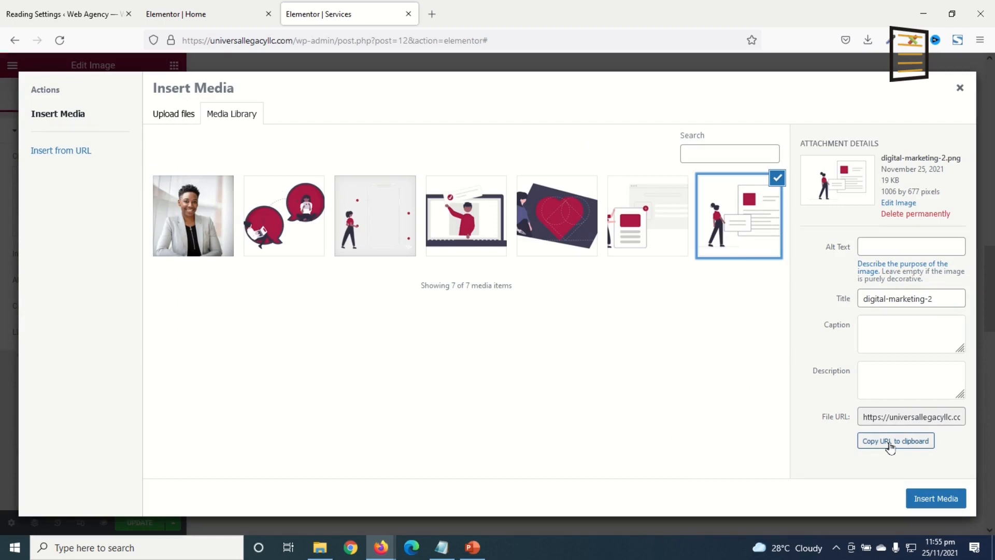
{"action": "left_click", "coordinate": [919, 499]}
Open the Services page preview in a new browser tab and look over its sections.
{"action": "scroll", "coordinate": [754, 358], "scroll_direction": "down", "scroll_amount": 10}
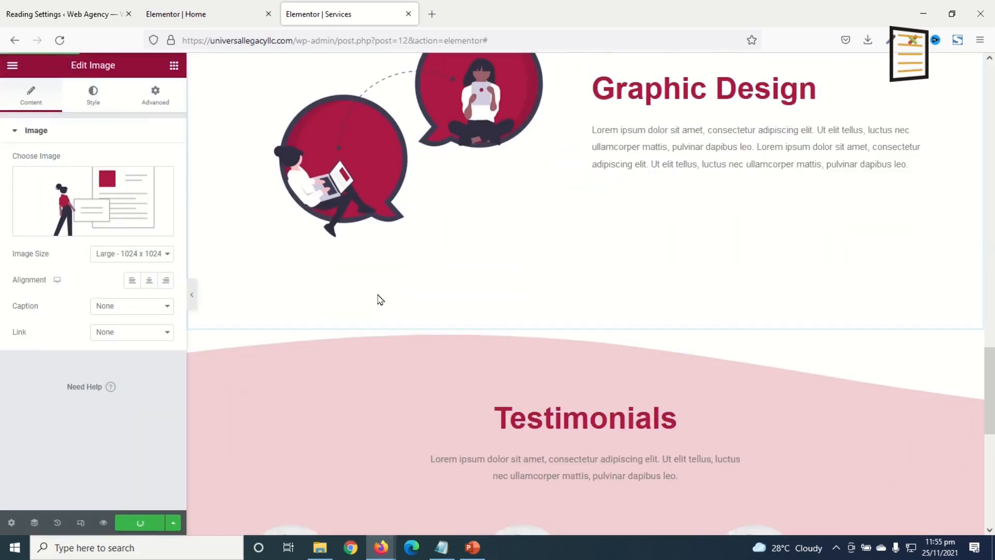
{"action": "left_click", "coordinate": [104, 523]}
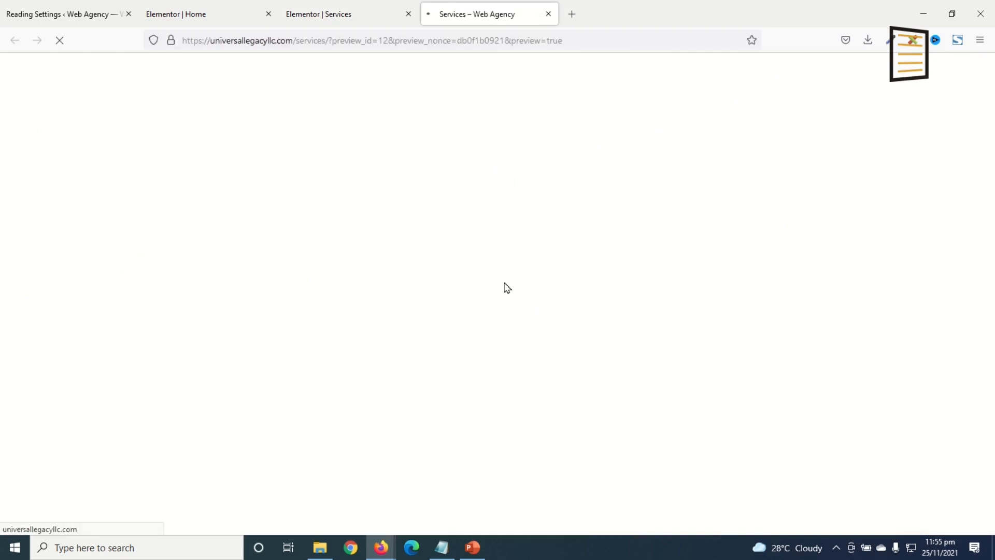
{"action": "scroll", "coordinate": [576, 187], "scroll_direction": "down", "scroll_amount": 10}
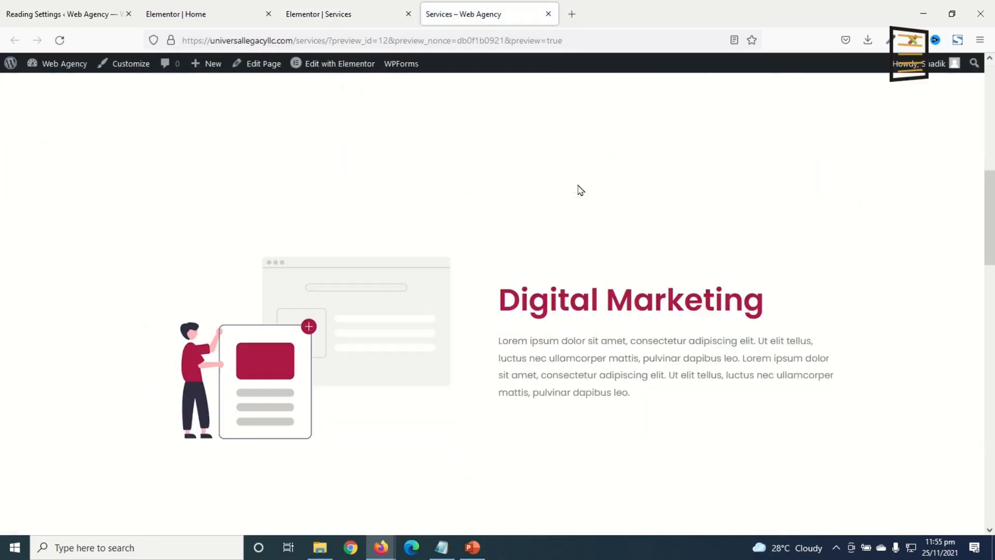
Open the site's Pricing page from the Services preview and load it in the Elementor editor.
{"action": "scroll", "coordinate": [578, 195], "scroll_direction": "down", "scroll_amount": 10}
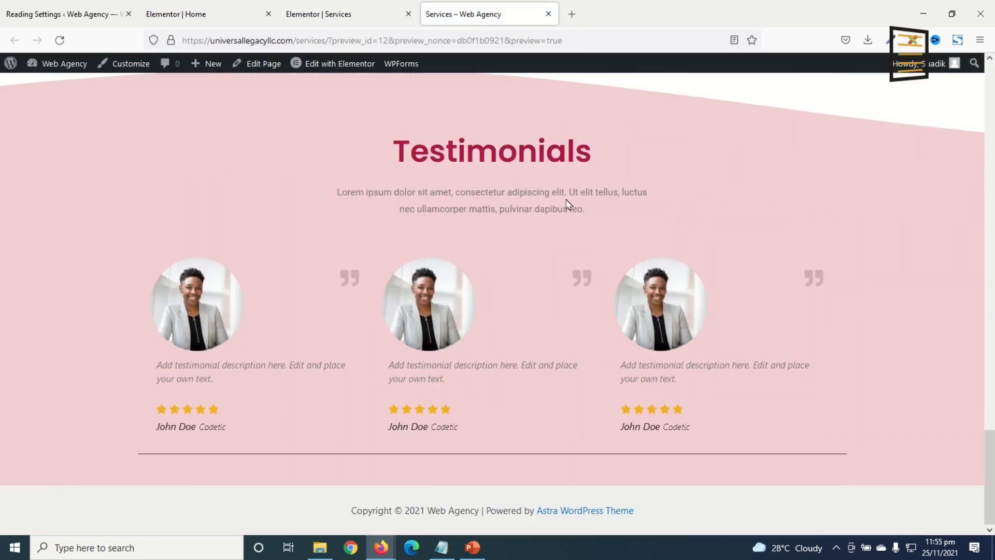
{"action": "scroll", "coordinate": [611, 213], "scroll_direction": "up", "scroll_amount": 8}
{"action": "scroll", "coordinate": [653, 223], "scroll_direction": "up", "scroll_amount": 10}
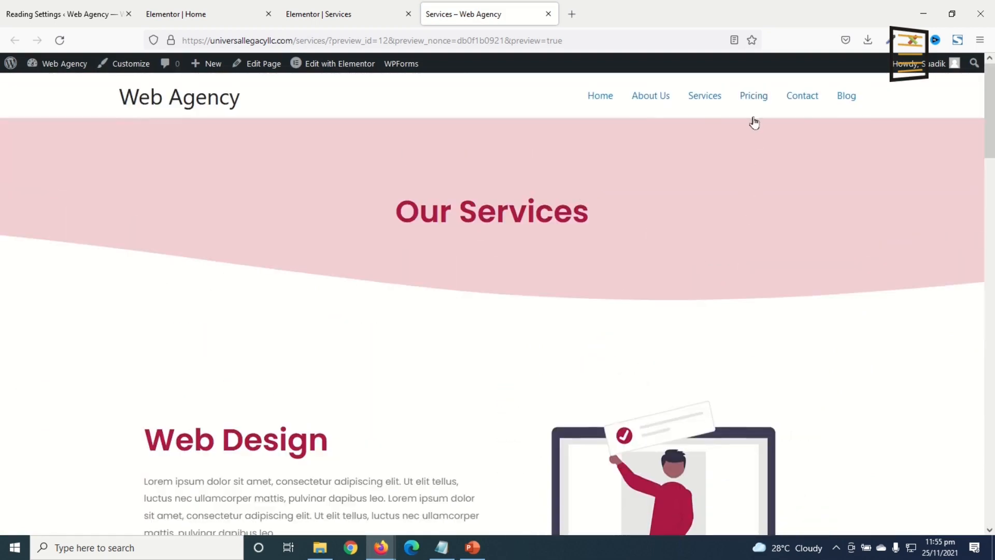
{"action": "left_click", "coordinate": [773, 128]}
{"action": "left_click", "coordinate": [276, 65]}
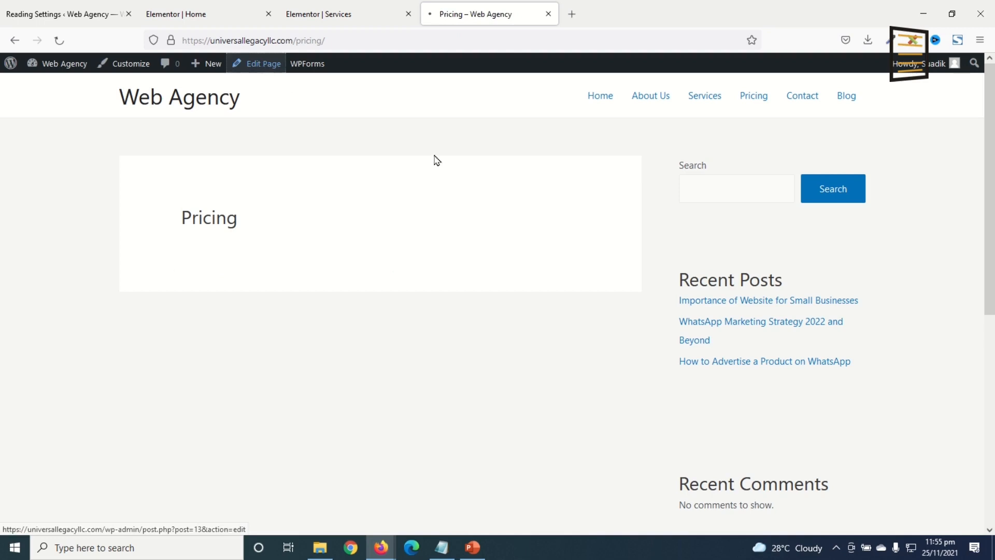
{"action": "left_click", "coordinate": [303, 97]}
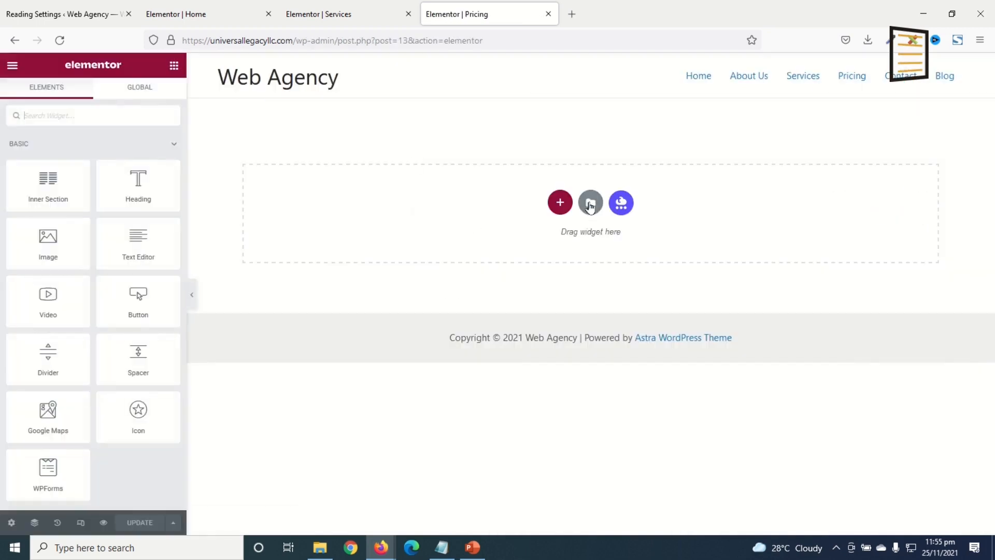
Import the Pricing.json file from the digital-agency-template templates folder into the Elementor template library.
{"action": "left_click", "coordinate": [590, 203]}
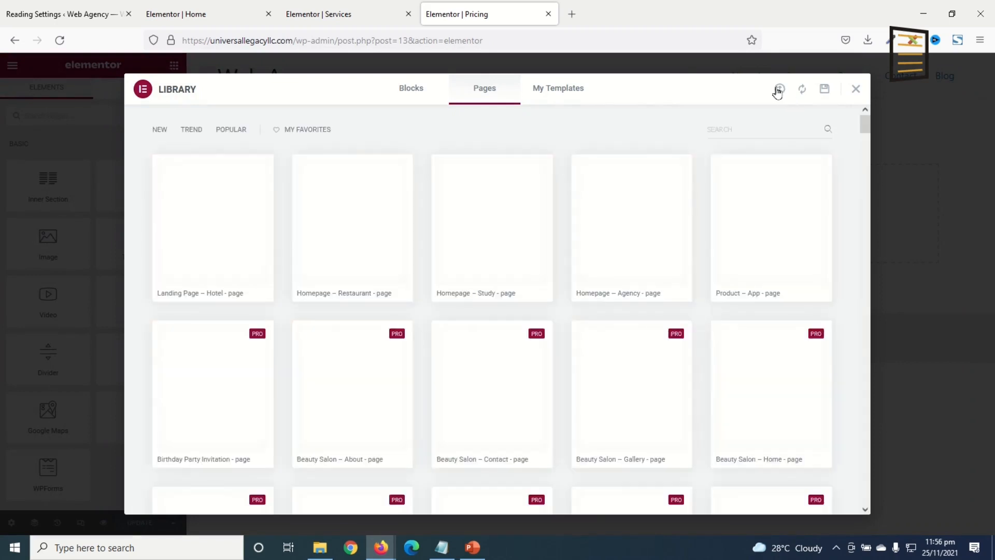
{"action": "left_click", "coordinate": [779, 89]}
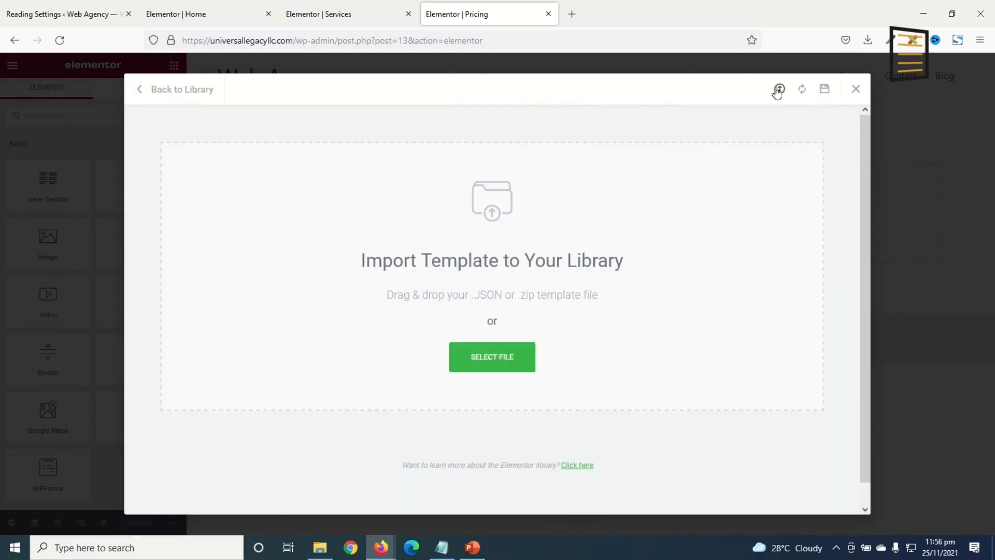
{"action": "left_click", "coordinate": [498, 357]}
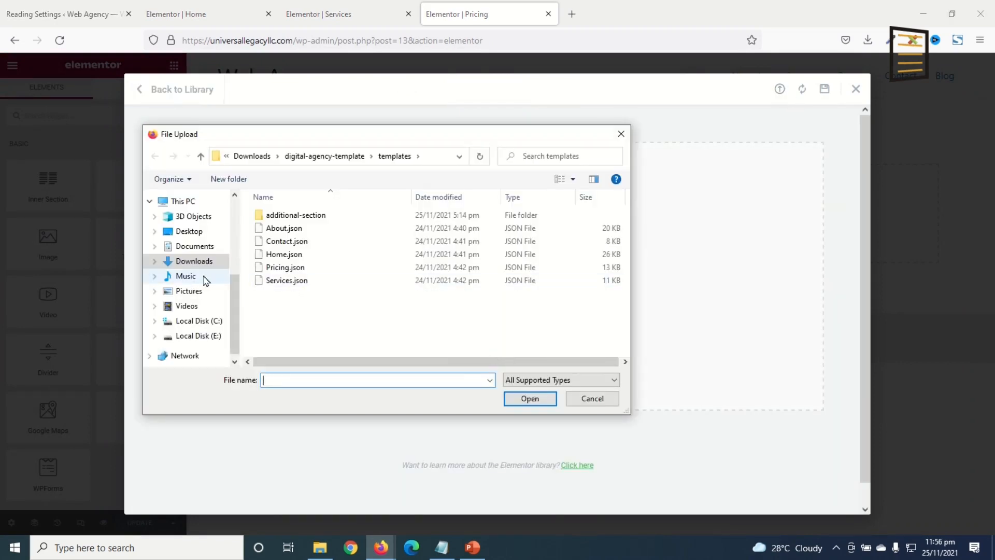
{"action": "left_click", "coordinate": [274, 268]}
{"action": "left_click", "coordinate": [539, 403]}
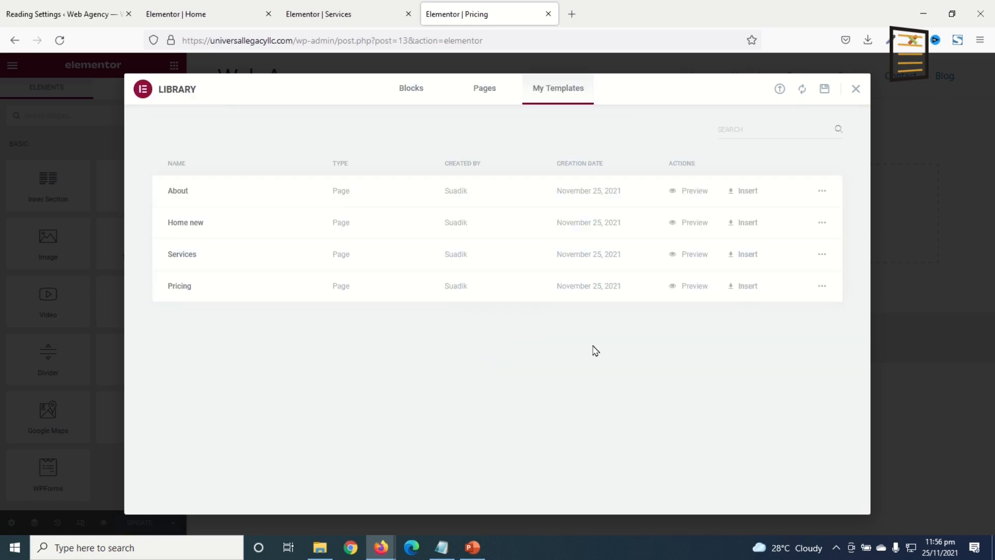
Insert the saved Pricing template into the page together with its document settings and look over the imported sections.
{"action": "left_click", "coordinate": [747, 286]}
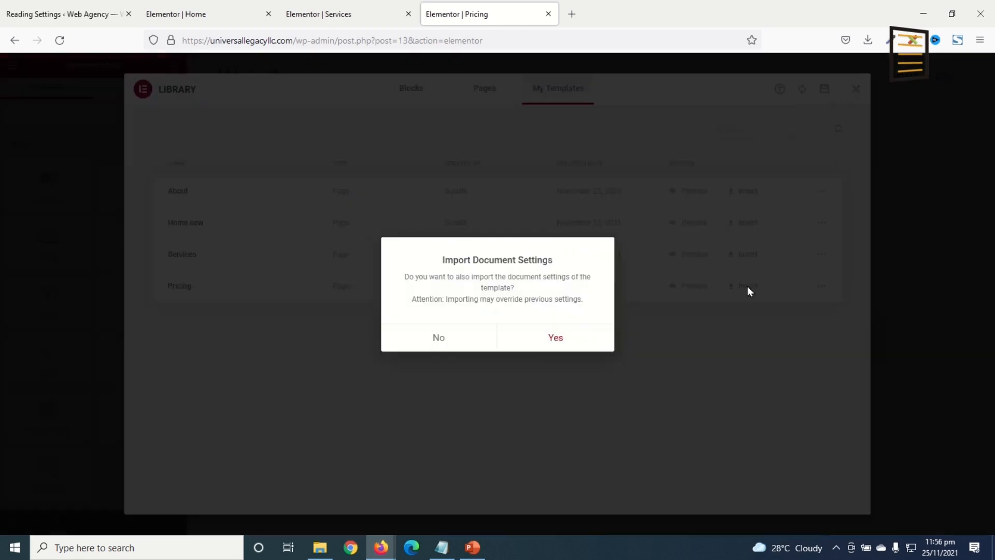
{"action": "left_click", "coordinate": [542, 339]}
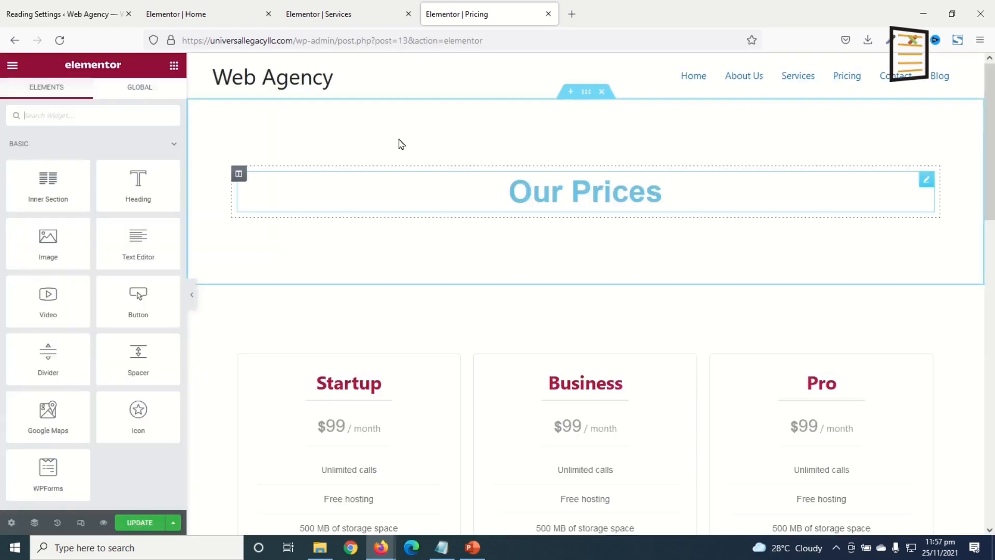
{"action": "scroll", "coordinate": [633, 187], "scroll_direction": "down", "scroll_amount": 15}
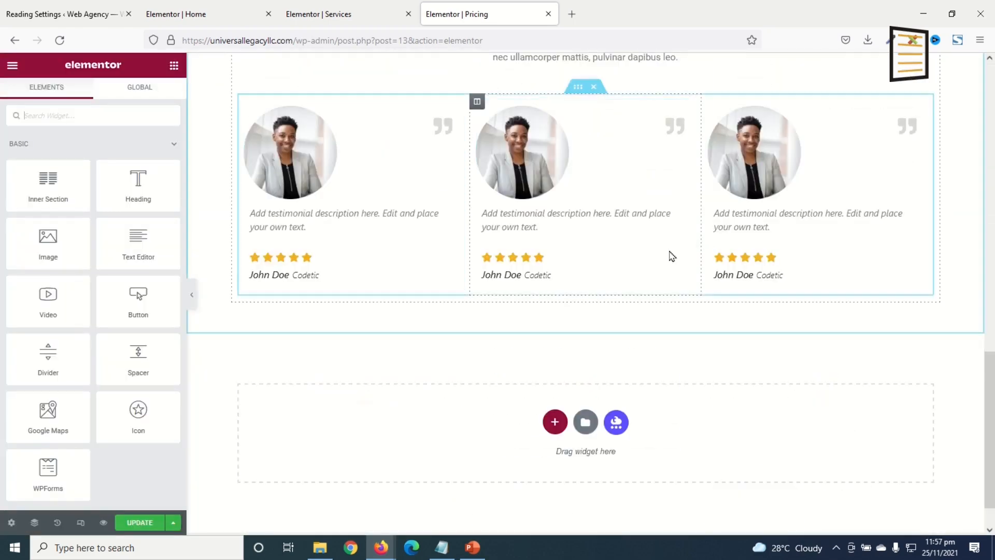
Open the Startup pricing table for editing.
{"action": "scroll", "coordinate": [671, 256], "scroll_direction": "up", "scroll_amount": 6}
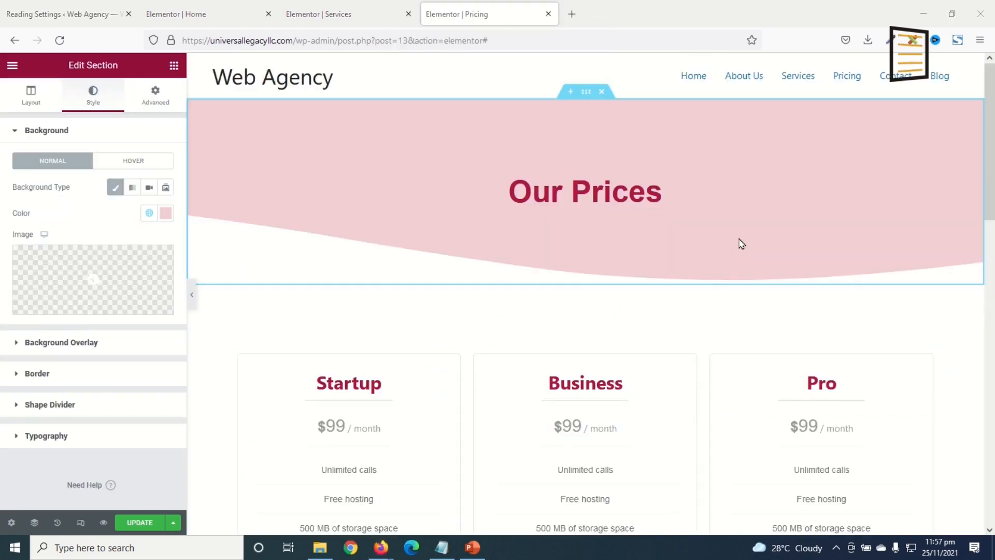
{"action": "scroll", "coordinate": [773, 180], "scroll_direction": "down", "scroll_amount": 12}
{"action": "scroll", "coordinate": [776, 204], "scroll_direction": "up", "scroll_amount": 7}
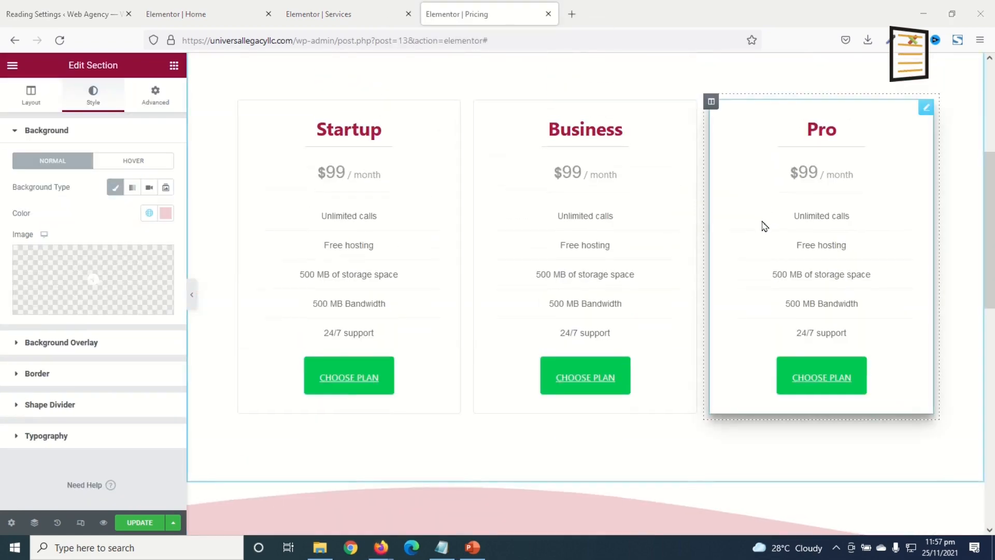
{"action": "scroll", "coordinate": [386, 268], "scroll_direction": "up", "scroll_amount": 4}
{"action": "scroll", "coordinate": [497, 389], "scroll_direction": "down", "scroll_amount": 2}
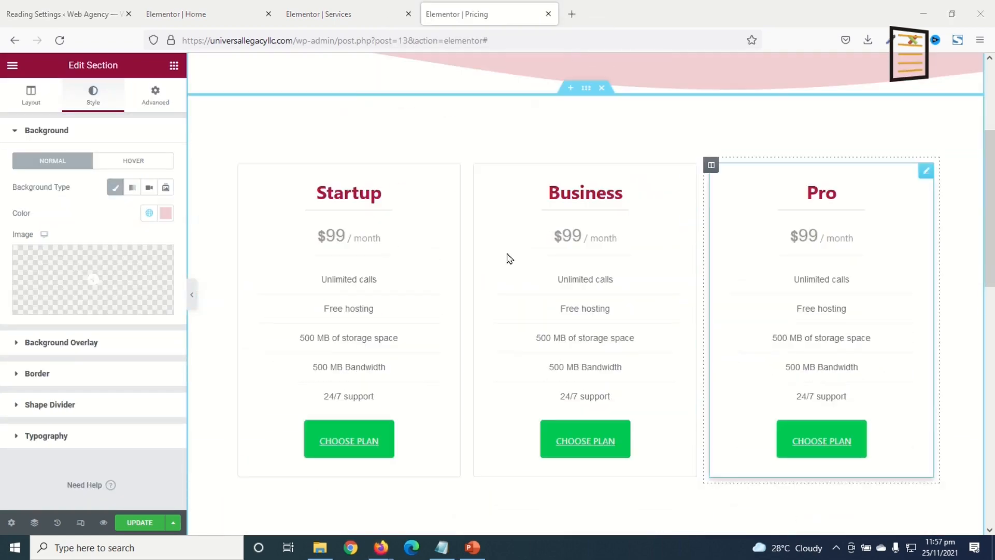
{"action": "left_click", "coordinate": [452, 175]}
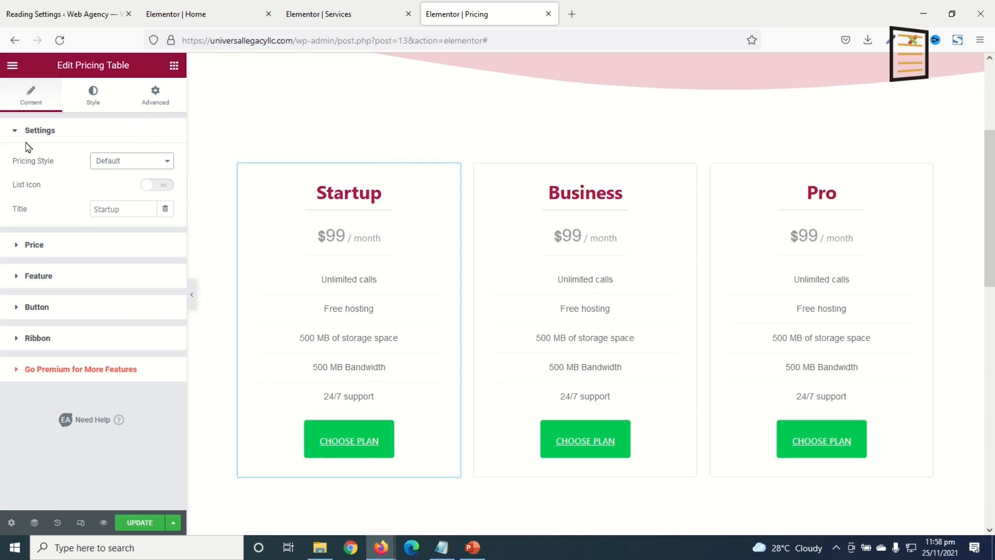
Try Pricing Style 2 on the Startup pricing table and return it to the Default style.
{"action": "left_click", "coordinate": [131, 162]}
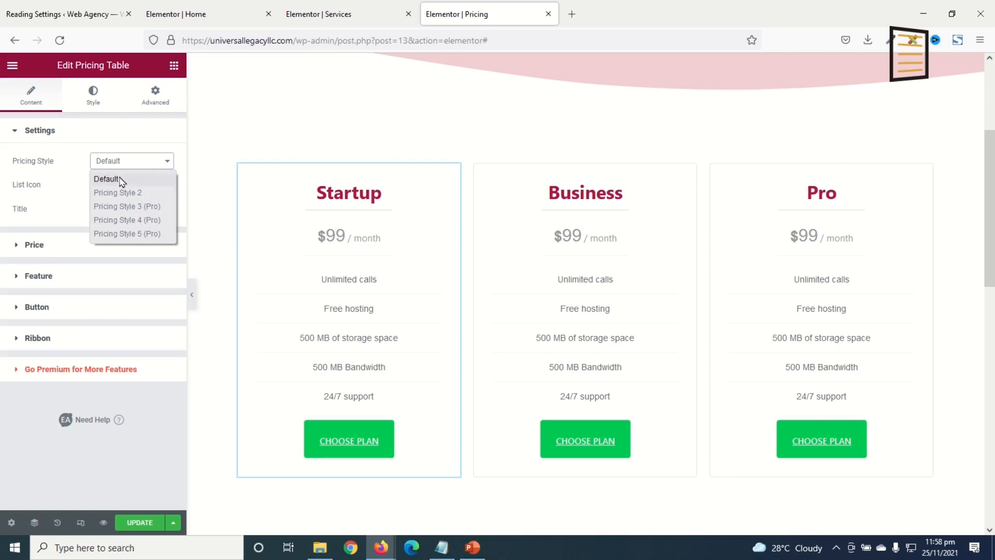
{"action": "left_click", "coordinate": [118, 193]}
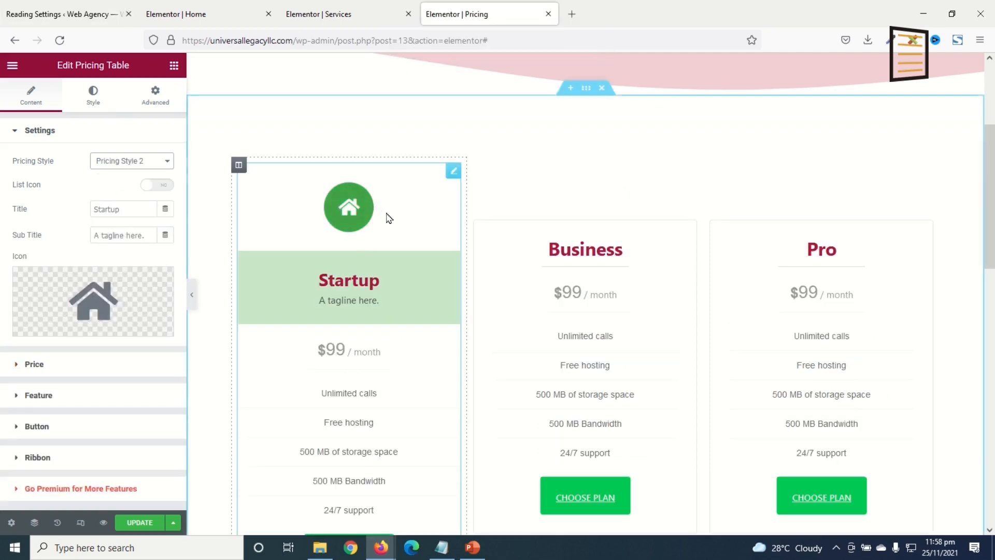
{"action": "scroll", "coordinate": [352, 208], "scroll_direction": "down", "scroll_amount": 3}
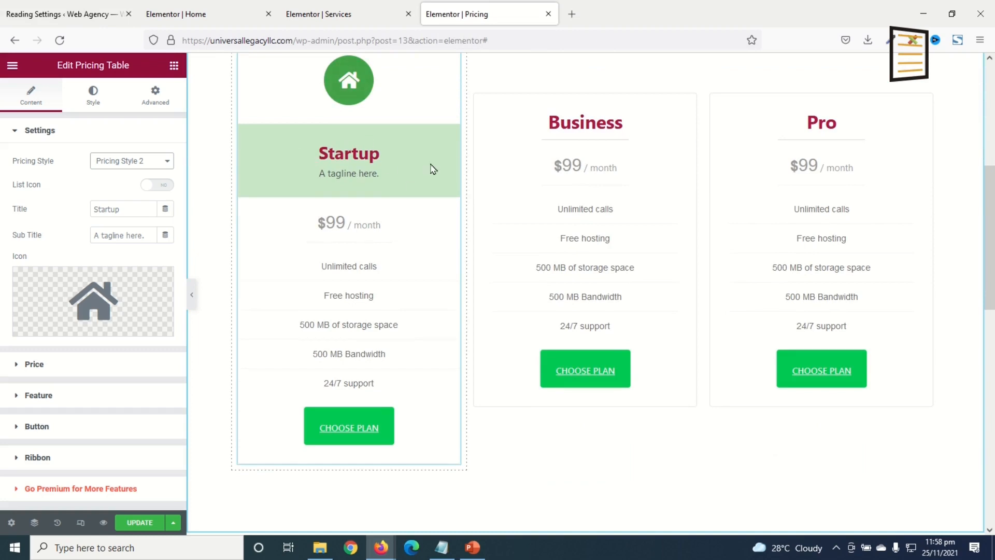
{"action": "scroll", "coordinate": [518, 384], "scroll_direction": "up", "scroll_amount": 2}
{"action": "left_click", "coordinate": [115, 161]}
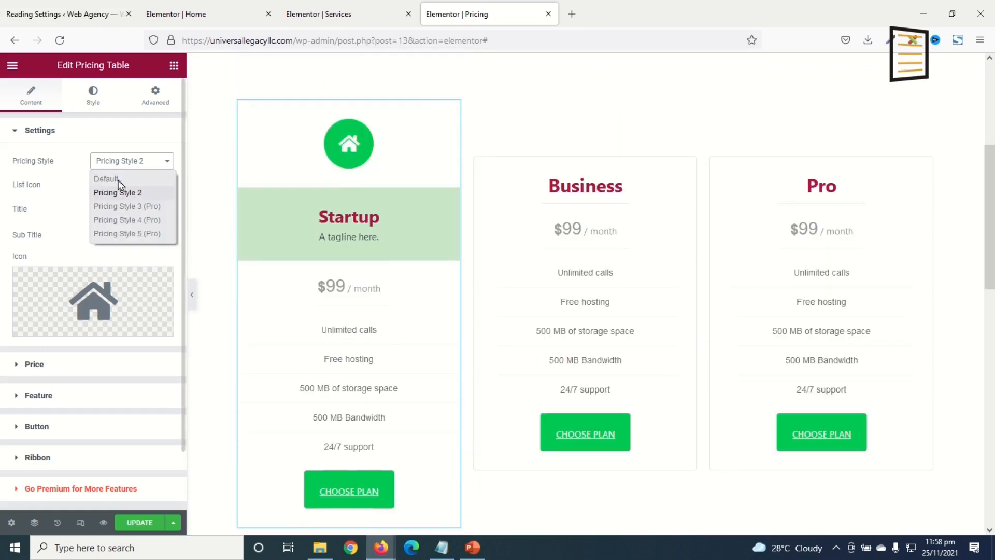
{"action": "left_click", "coordinate": [117, 179]}
Change the Startup pricing table's title to "Business Website".
{"action": "left_click_drag", "start_coordinate": [137, 213], "coordinate": [18, 209]}
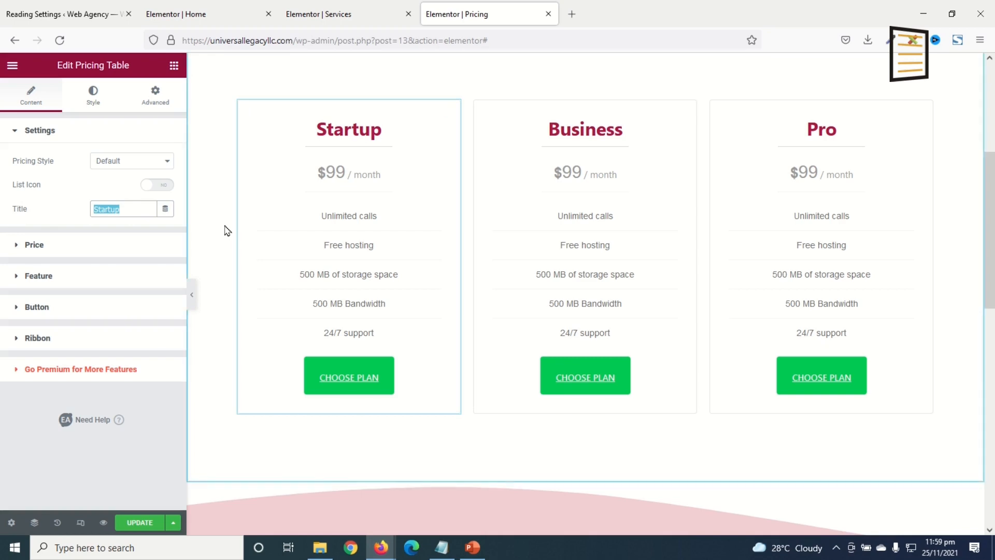
{"action": "type", "text": "Business"}
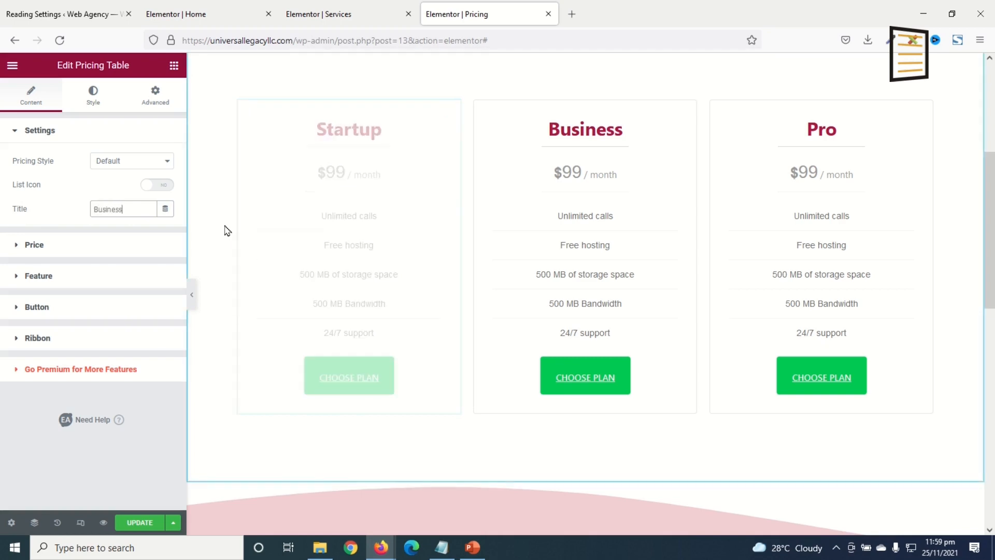
{"action": "type", "text": " Website"}
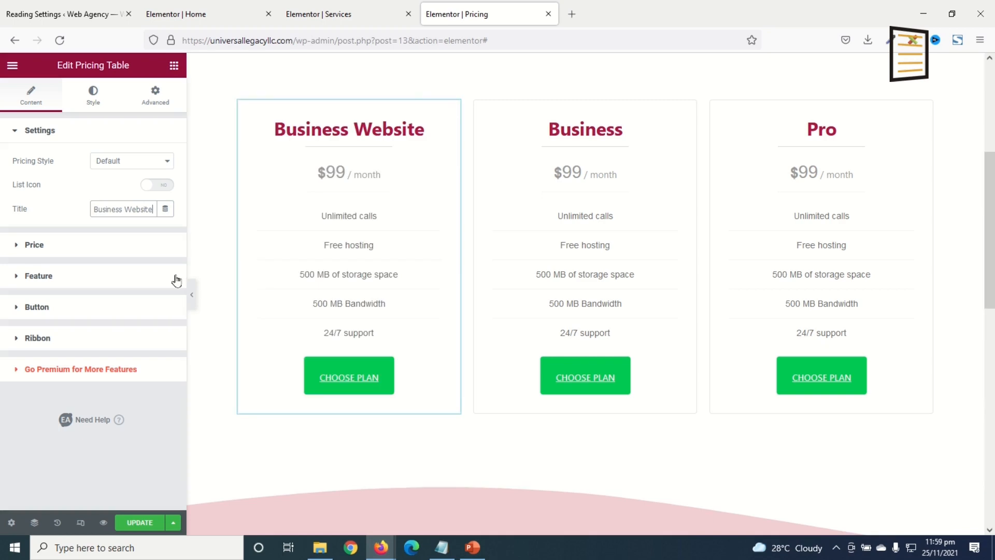
Try list icons on the Business Website table's features and switch them off again.
{"action": "left_click", "coordinate": [170, 189]}
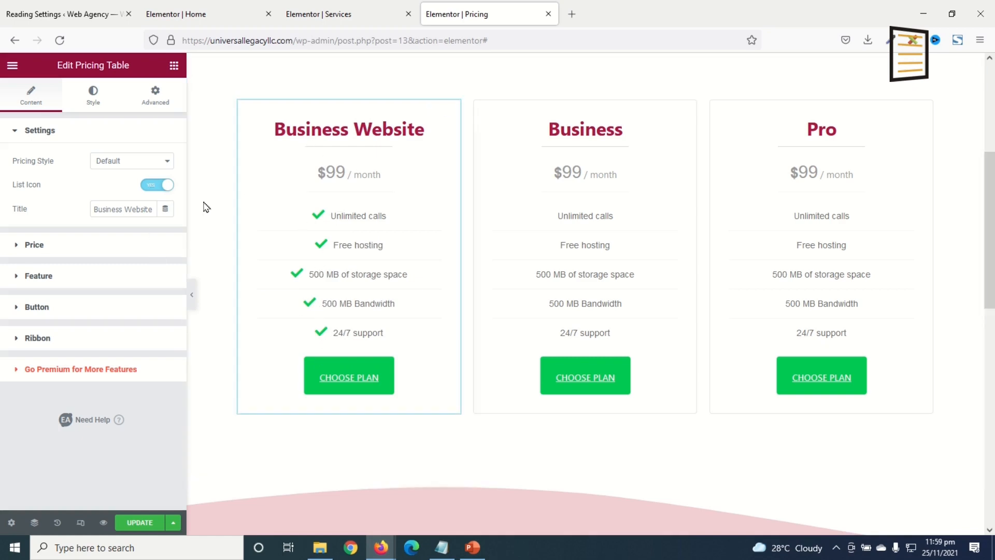
{"action": "left_click", "coordinate": [157, 188]}
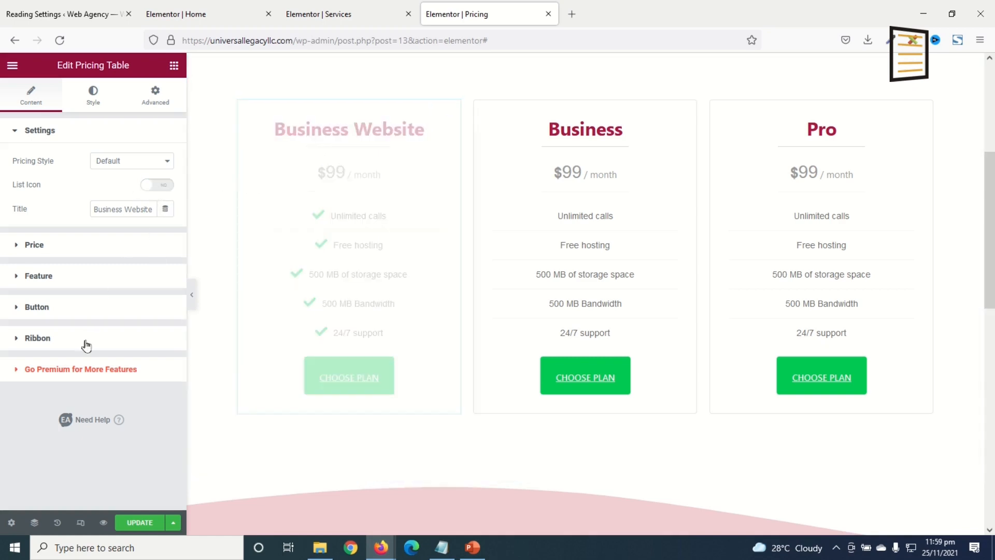
Set the Business Website table's price to 150.
{"action": "left_click", "coordinate": [29, 248]}
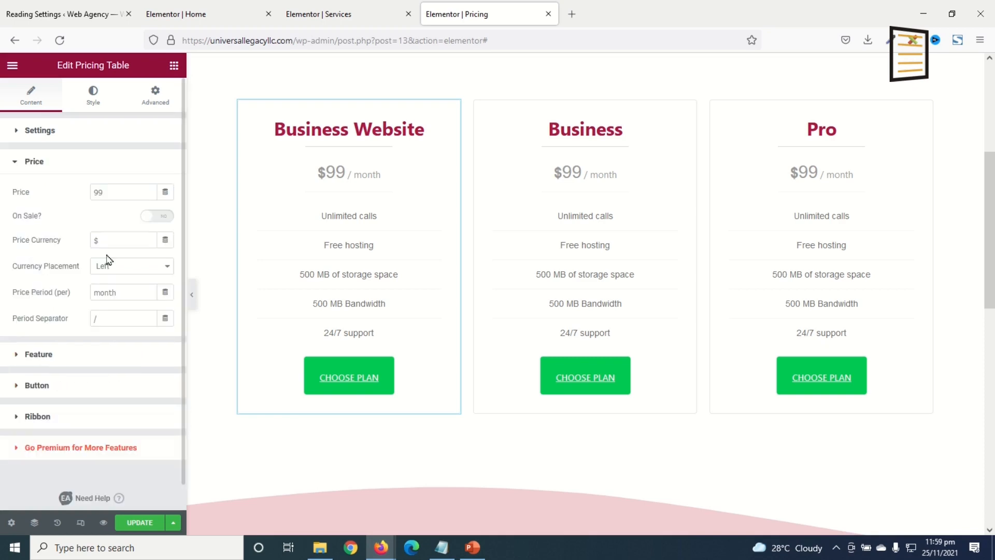
{"action": "left_click_drag", "start_coordinate": [142, 194], "coordinate": [49, 188]}
{"action": "type", "text": "150"}
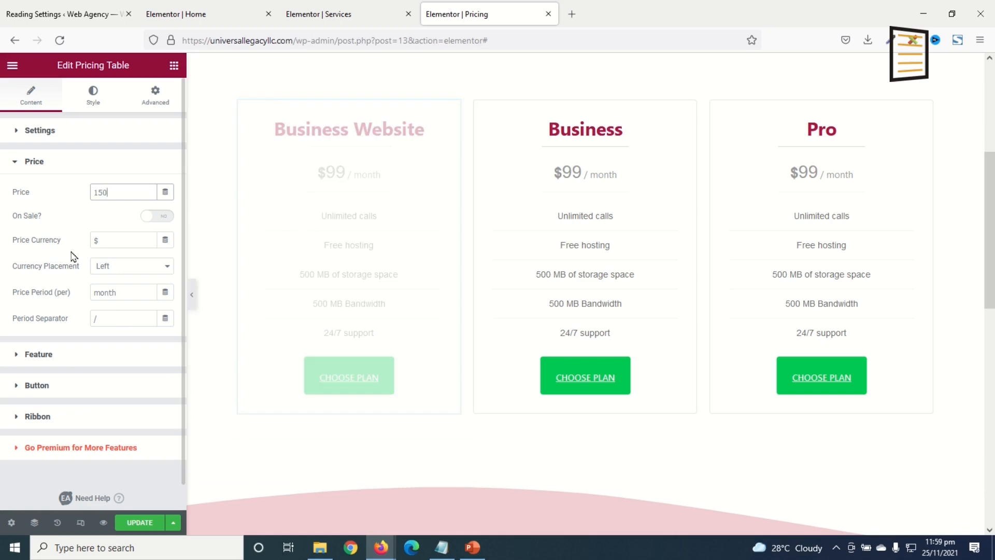
Try the on-sale option for the Business Website price and turn it off again.
{"action": "left_click", "coordinate": [167, 224]}
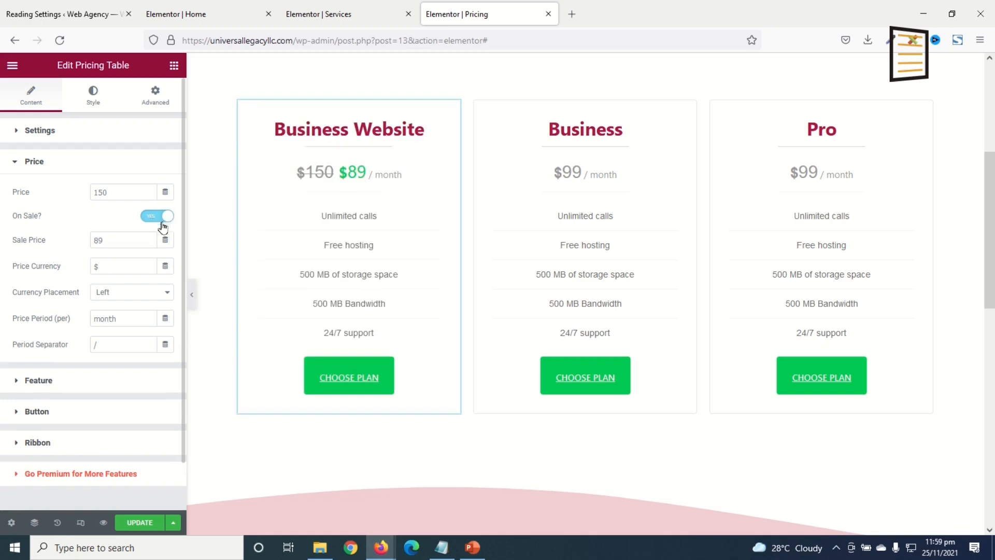
{"action": "left_click_drag", "start_coordinate": [118, 240], "coordinate": [2, 237]}
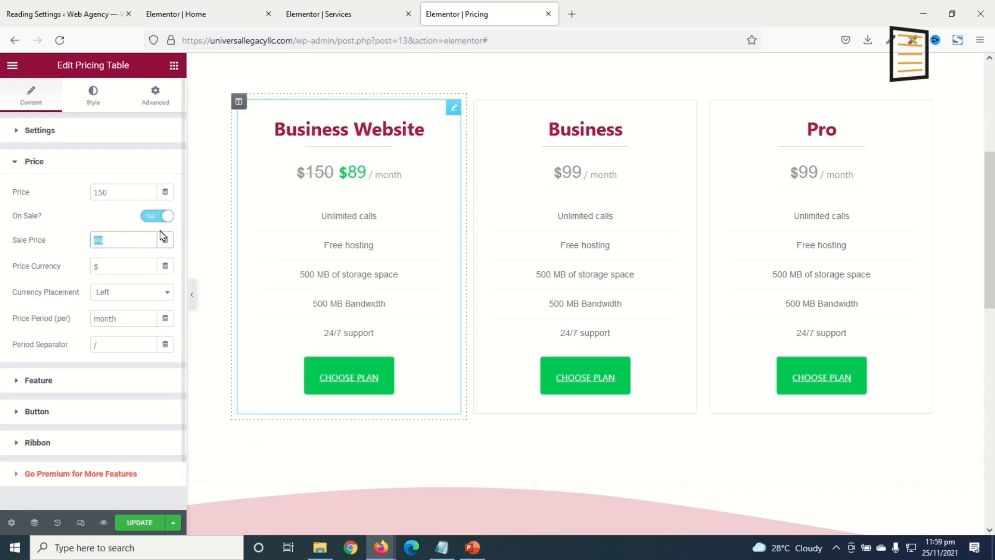
{"action": "left_click", "coordinate": [150, 217]}
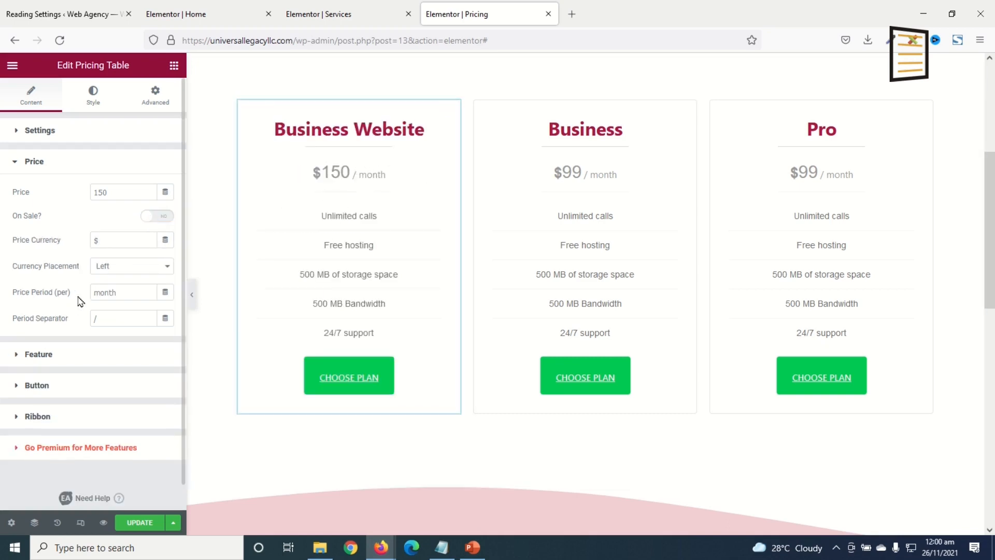
Clear the price period and the period separator of the Business Website pricing table.
{"action": "left_click_drag", "start_coordinate": [125, 292], "coordinate": [2, 279]}
{"action": "key", "text": "BackSpace"}
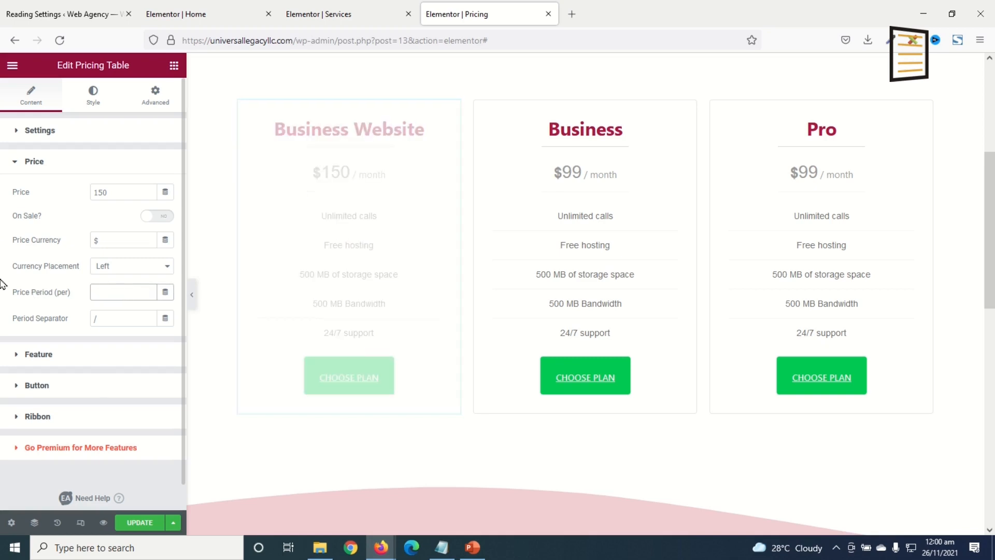
{"action": "left_click_drag", "start_coordinate": [117, 315], "coordinate": [2, 322]}
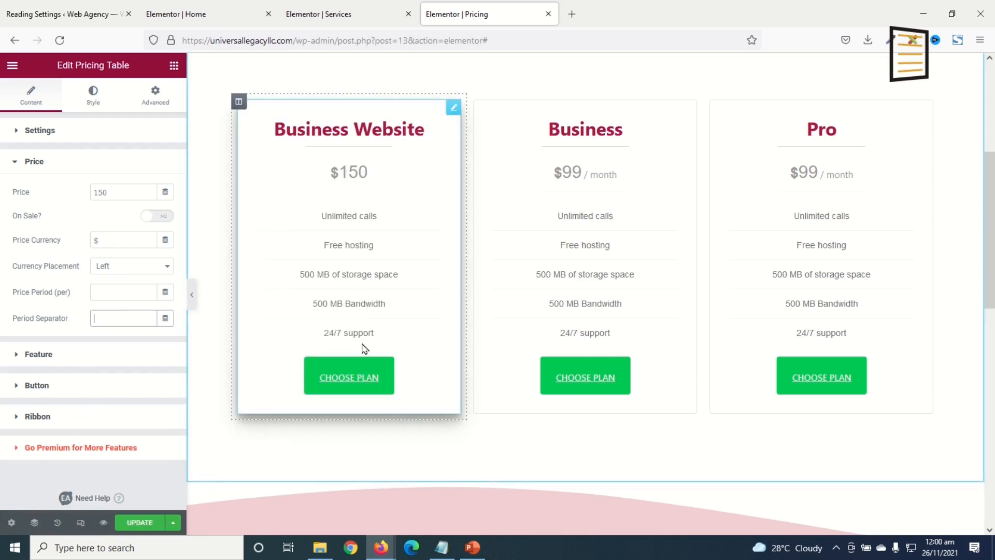
Replace the first feature of the Business Website table, "Unlimited calls", with "1 Page".
{"action": "left_click", "coordinate": [43, 359]}
{"action": "left_click", "coordinate": [44, 356]}
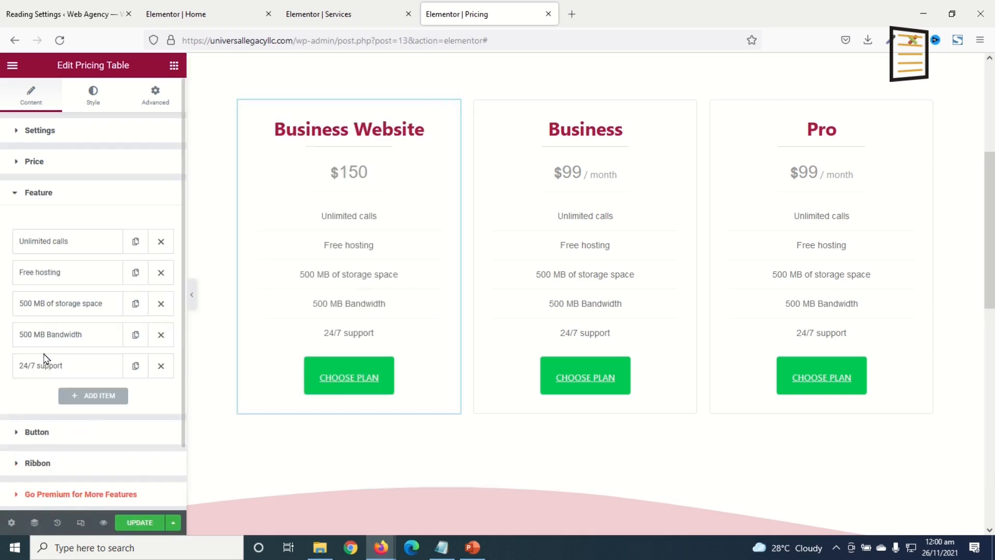
{"action": "left_click", "coordinate": [73, 246]}
{"action": "triple_click", "coordinate": [89, 286]}
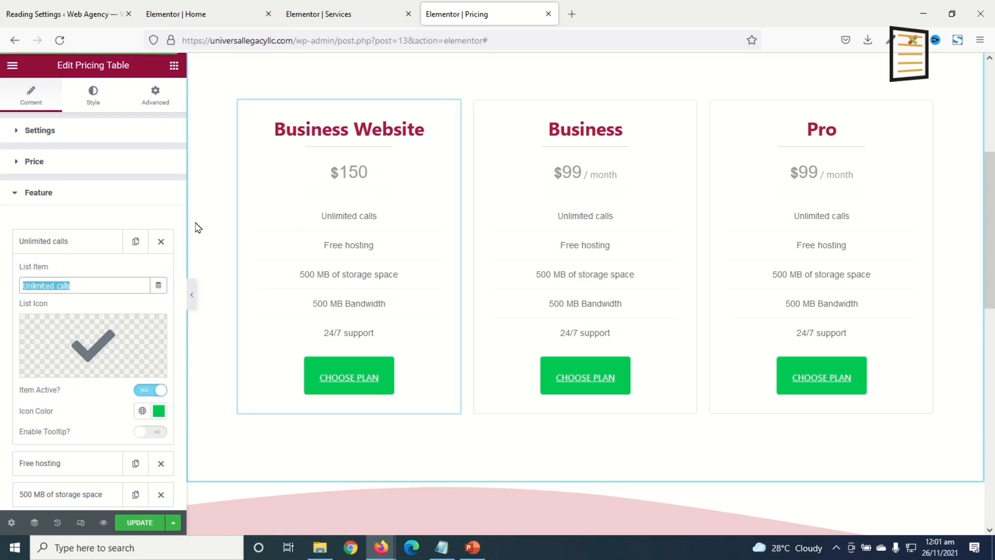
{"action": "type", "text": "1 Page"}
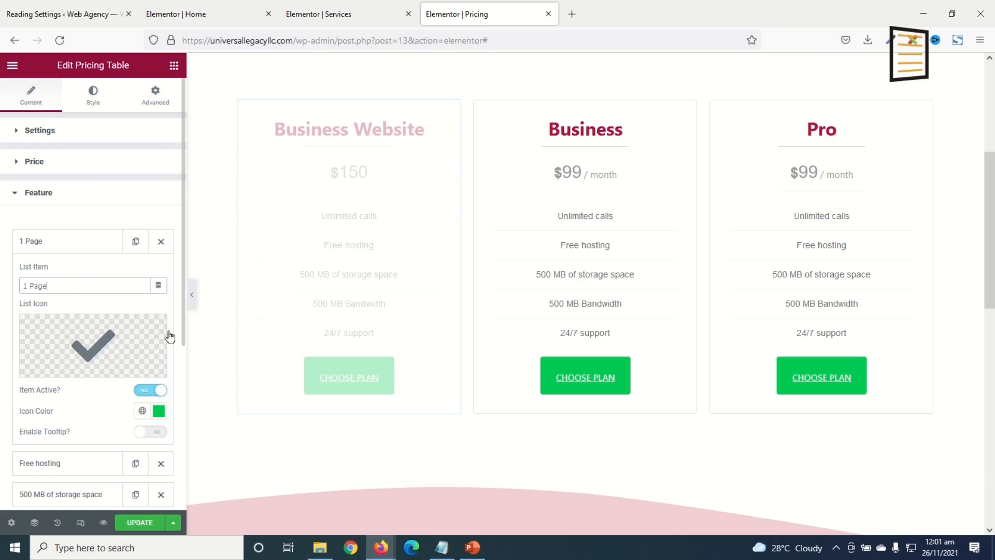
{"action": "left_click", "coordinate": [85, 245]}
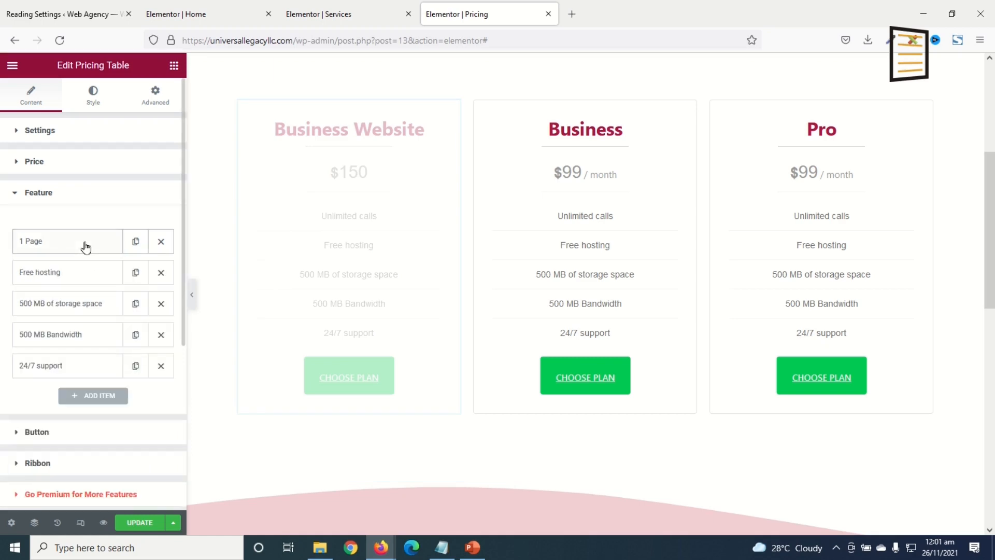
{"action": "left_click", "coordinate": [70, 281]}
{"action": "left_click_drag", "start_coordinate": [84, 318], "coordinate": [1, 305]}
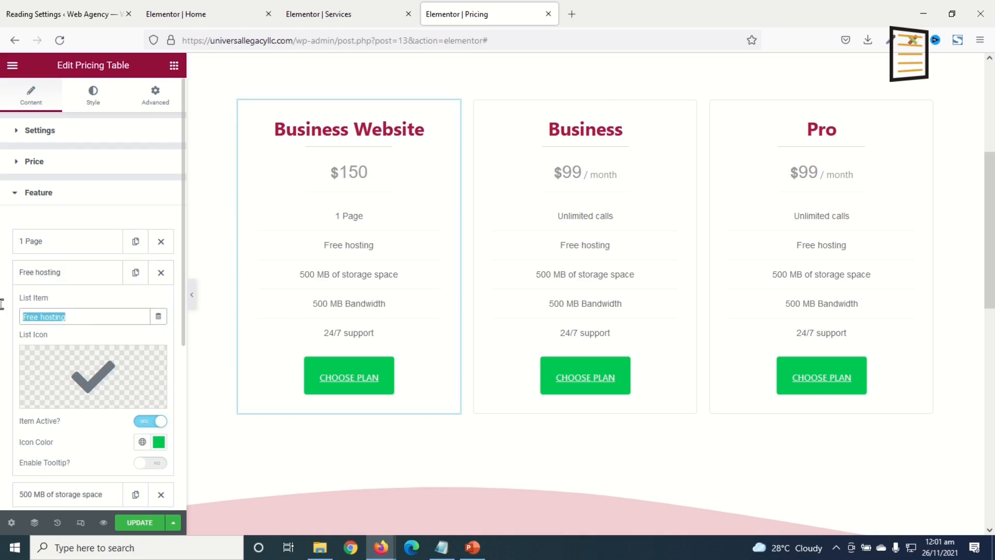
{"action": "left_click", "coordinate": [50, 278]}
Replace the storage space feature of the Business Website table with "Design Customization".
{"action": "left_click", "coordinate": [61, 307]}
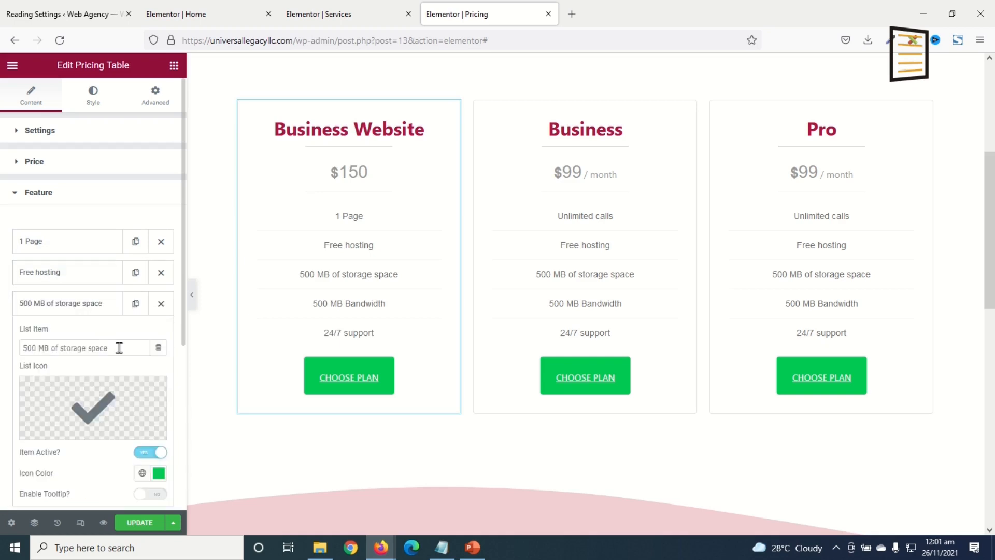
{"action": "left_click_drag", "start_coordinate": [120, 348], "coordinate": [1, 331]}
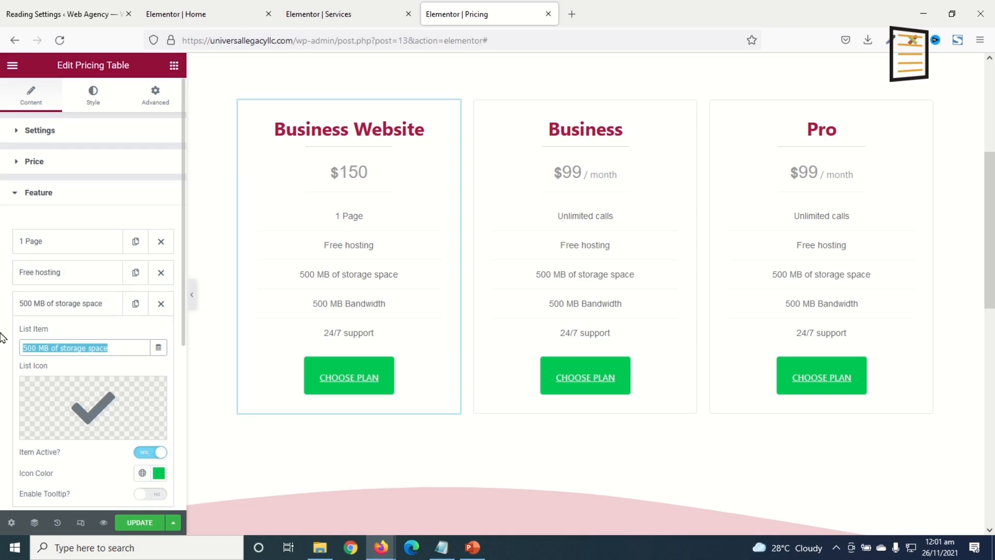
{"action": "type", "text": "Design Customization"}
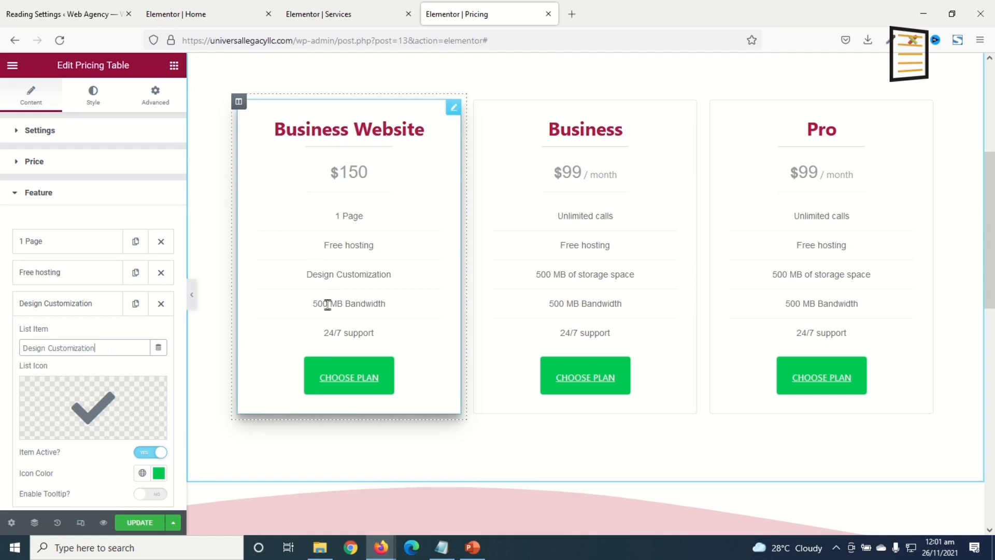
{"action": "left_click", "coordinate": [85, 305]}
Replace the bandwidth and 24/7 support features of the Business Website table with "-".
{"action": "left_click", "coordinate": [63, 335]}
{"action": "left_click_drag", "start_coordinate": [91, 379], "coordinate": [2, 385]}
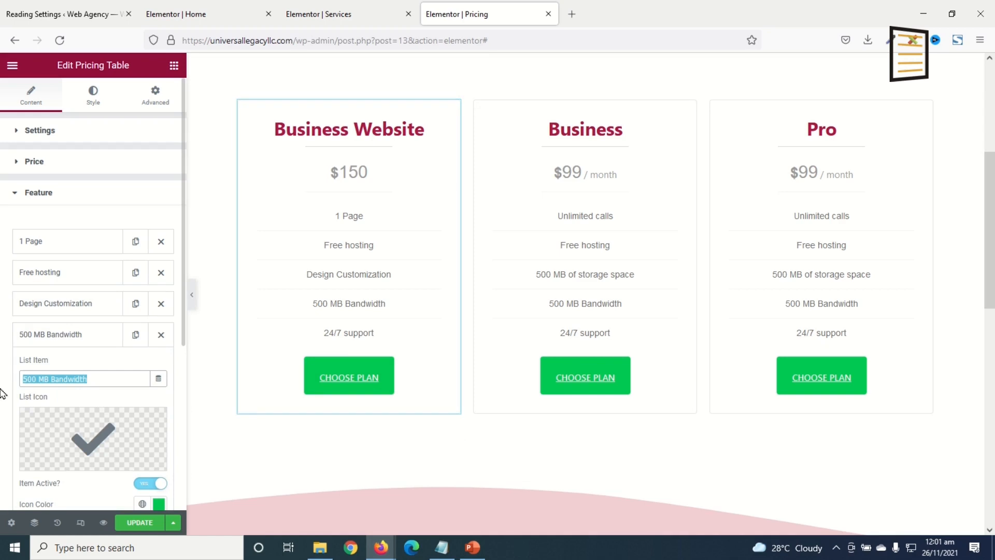
{"action": "type", "text": "-"}
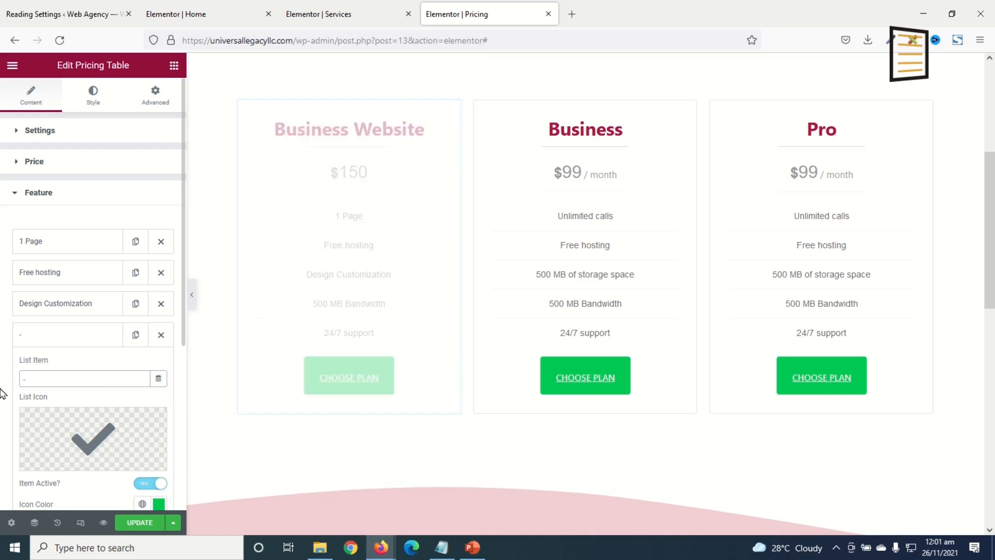
{"action": "left_click", "coordinate": [51, 334]}
{"action": "left_click", "coordinate": [54, 364]}
{"action": "left_click_drag", "start_coordinate": [91, 412], "coordinate": [1, 384]}
{"action": "type", "text": "-"}
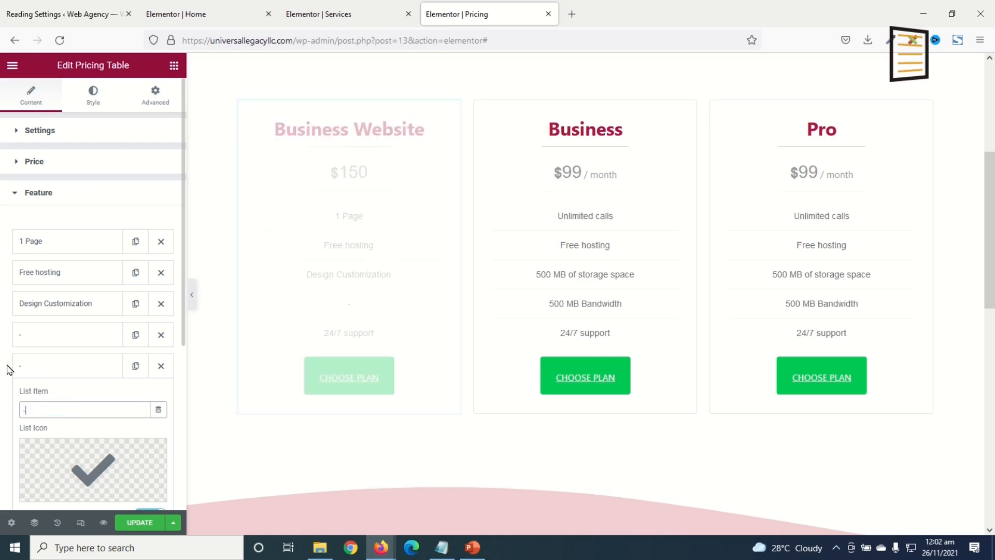
{"action": "left_click", "coordinate": [57, 367]}
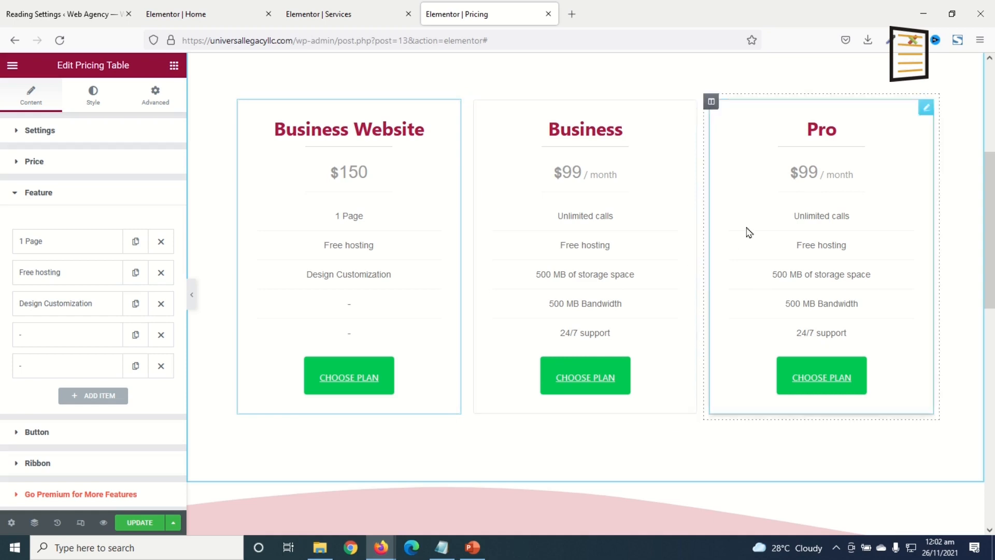
Hide the Choose Plan button of the Business Website pricing table.
{"action": "left_click", "coordinate": [37, 434]}
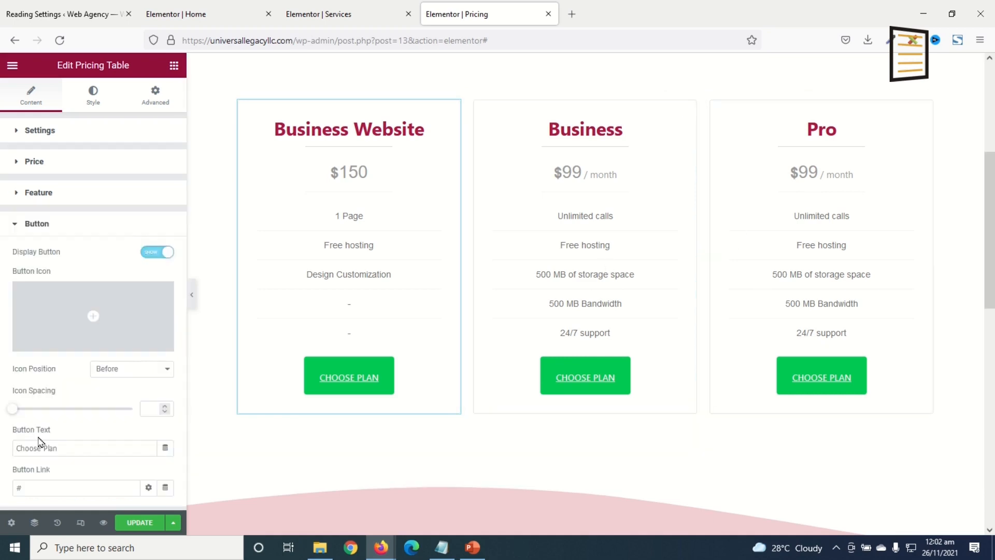
{"action": "scroll", "coordinate": [114, 314], "scroll_direction": "down", "scroll_amount": 3}
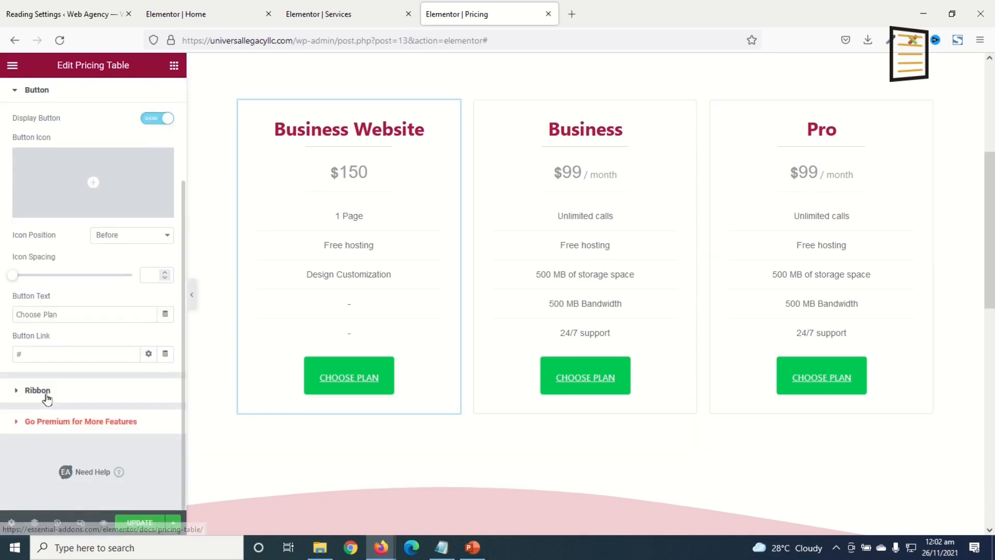
{"action": "left_click", "coordinate": [155, 119]}
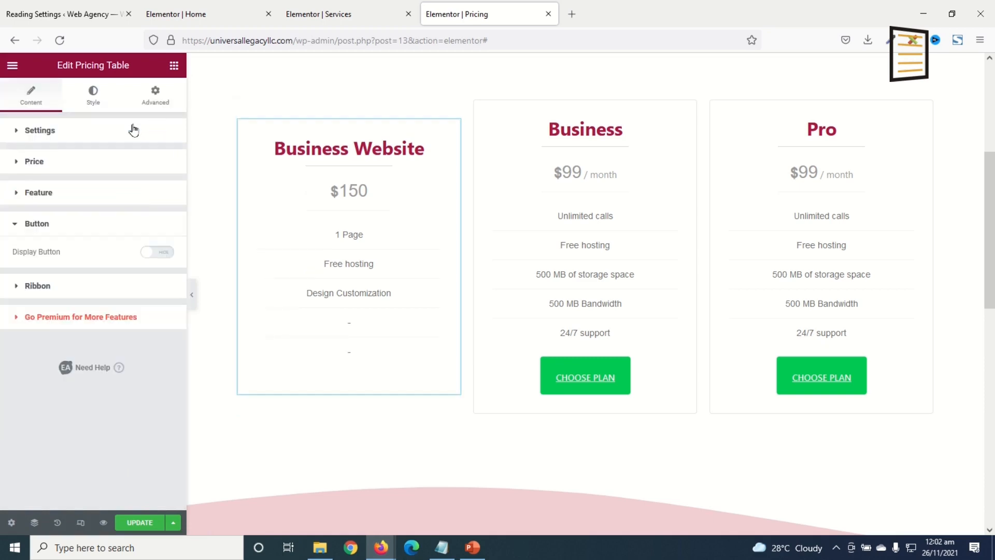
Show the Choose Plan button of the Business Website table again and check its text and link fields.
{"action": "left_click", "coordinate": [162, 257]}
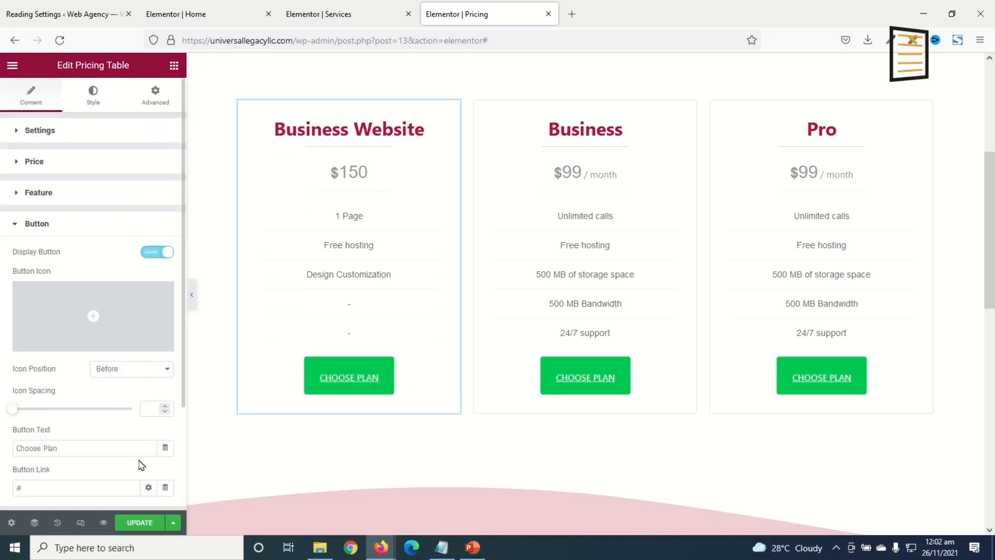
{"action": "left_click_drag", "start_coordinate": [73, 441], "coordinate": [0, 440]}
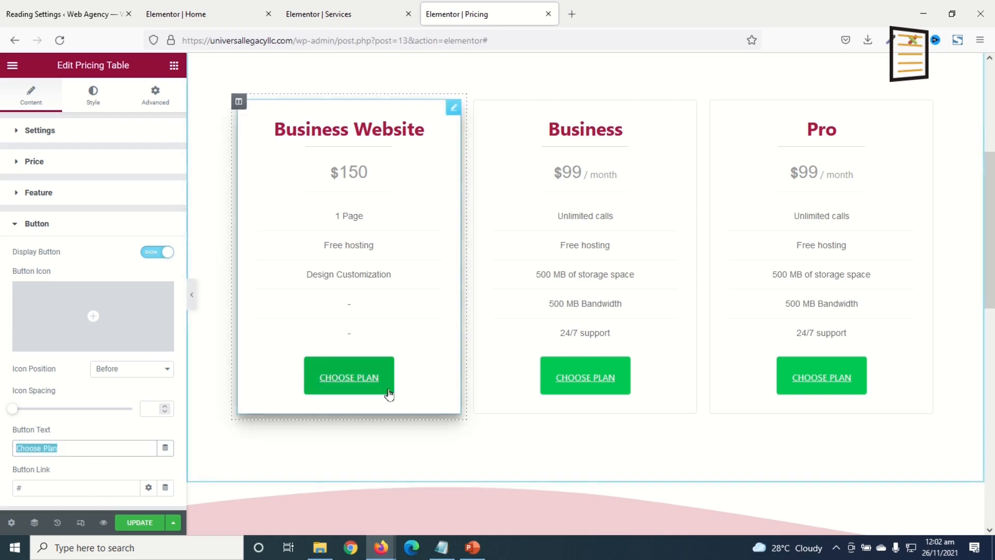
{"action": "left_click_drag", "start_coordinate": [49, 486], "coordinate": [1, 495]}
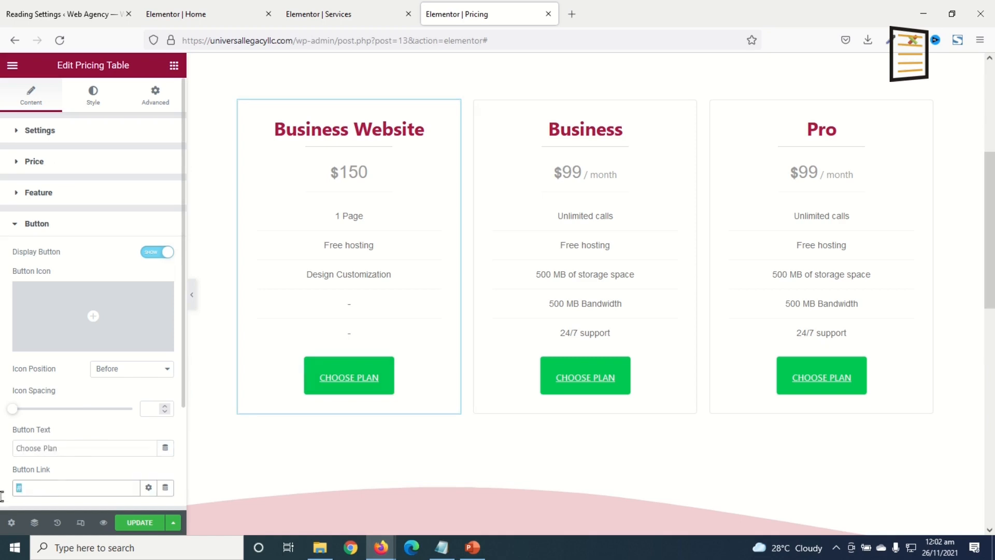
Give the Business Website table's Choose Plan button a crimson background and a dark brown hover background.
{"action": "left_click", "coordinate": [99, 99]}
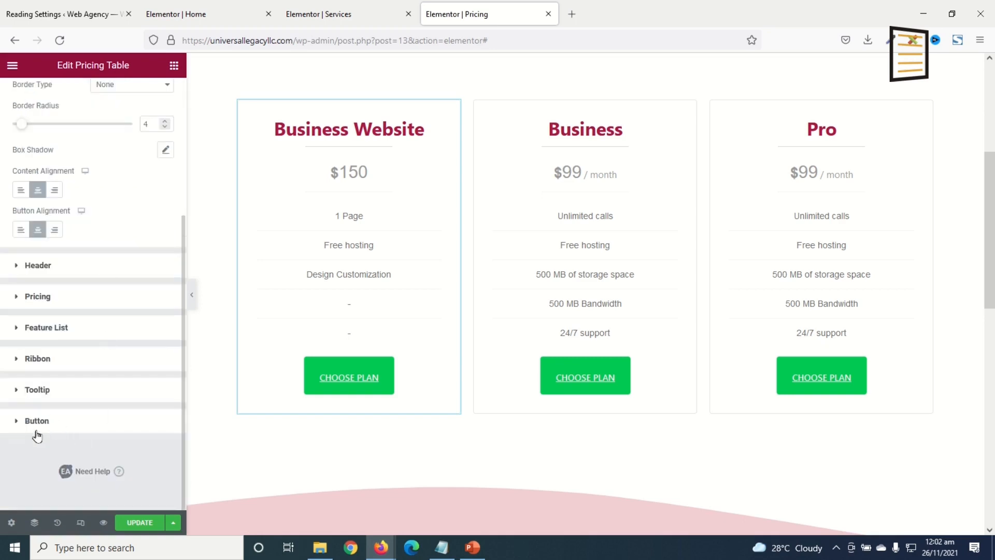
{"action": "left_click", "coordinate": [83, 420]}
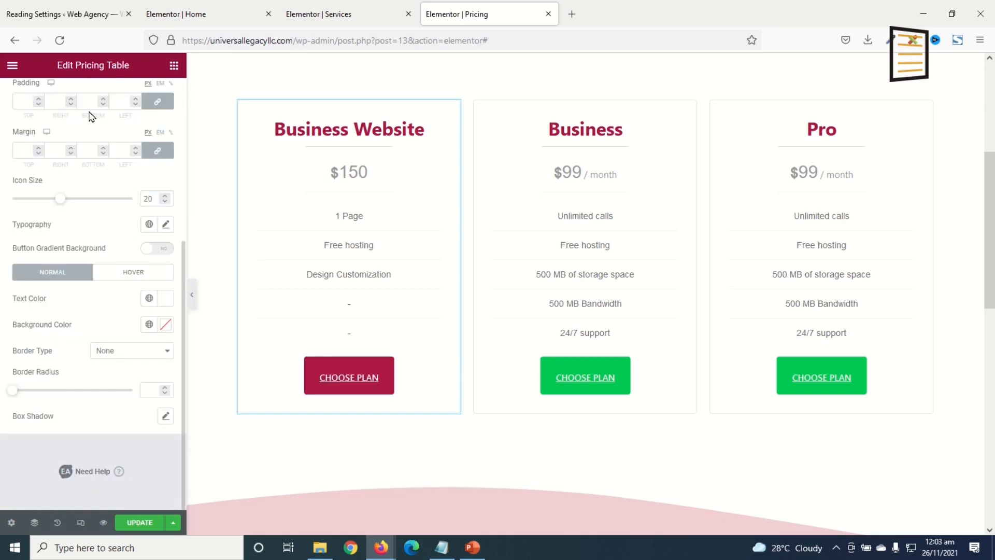
{"action": "scroll", "coordinate": [110, 174], "scroll_direction": "up", "scroll_amount": 5}
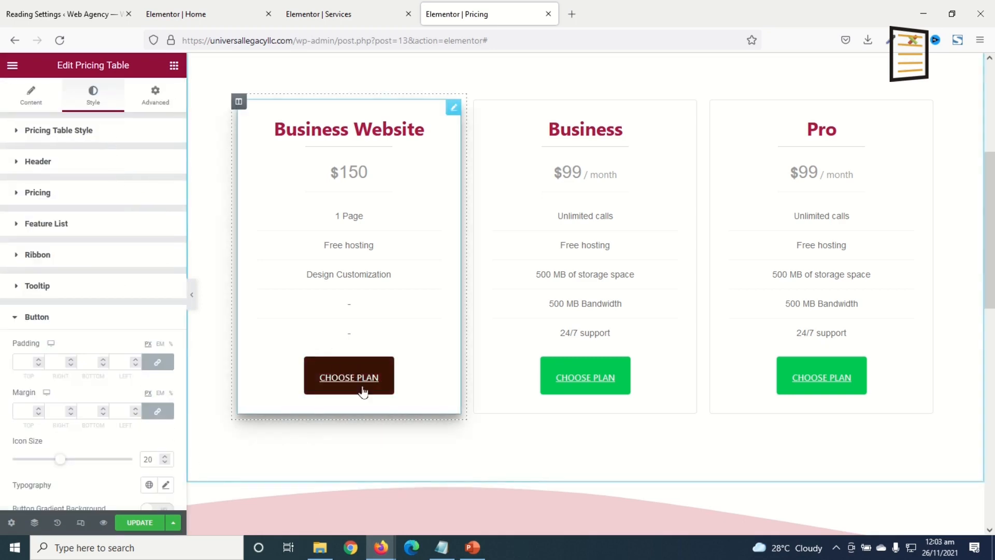
{"action": "scroll", "coordinate": [70, 410], "scroll_direction": "down", "scroll_amount": 5}
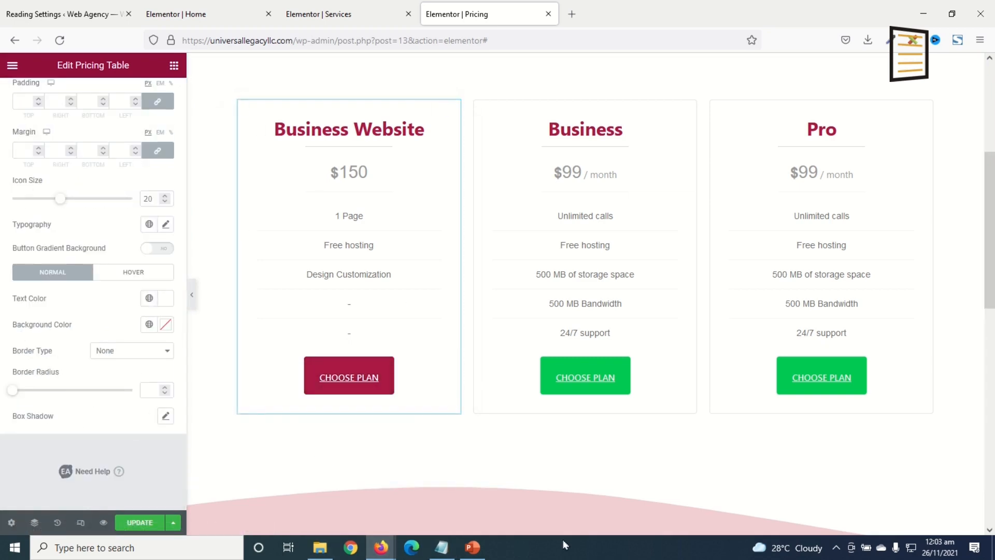
Copy the Business Website pricing table and paste its style onto the Business and Pro tables.
{"action": "right_click", "coordinate": [434, 166]}
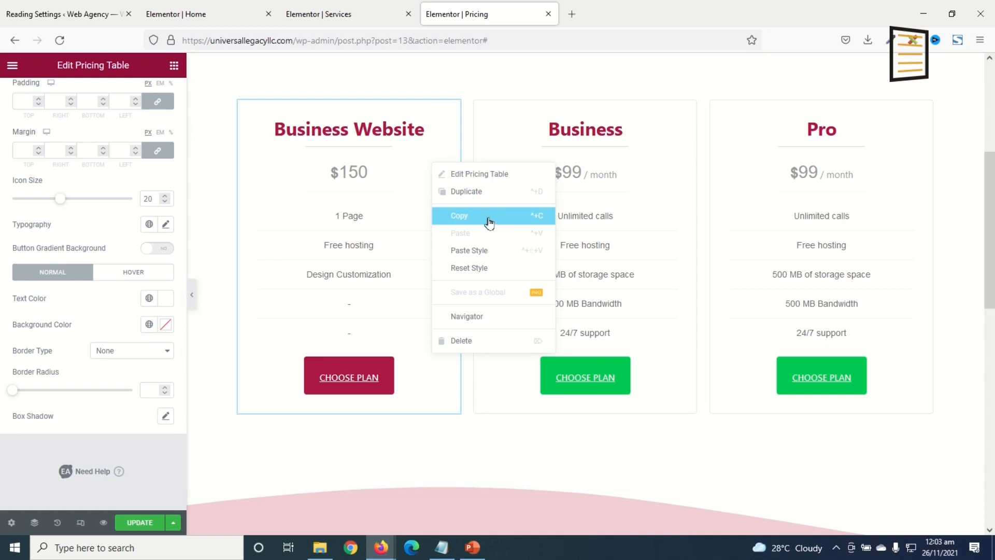
{"action": "left_click", "coordinate": [495, 216]}
{"action": "right_click", "coordinate": [628, 205]}
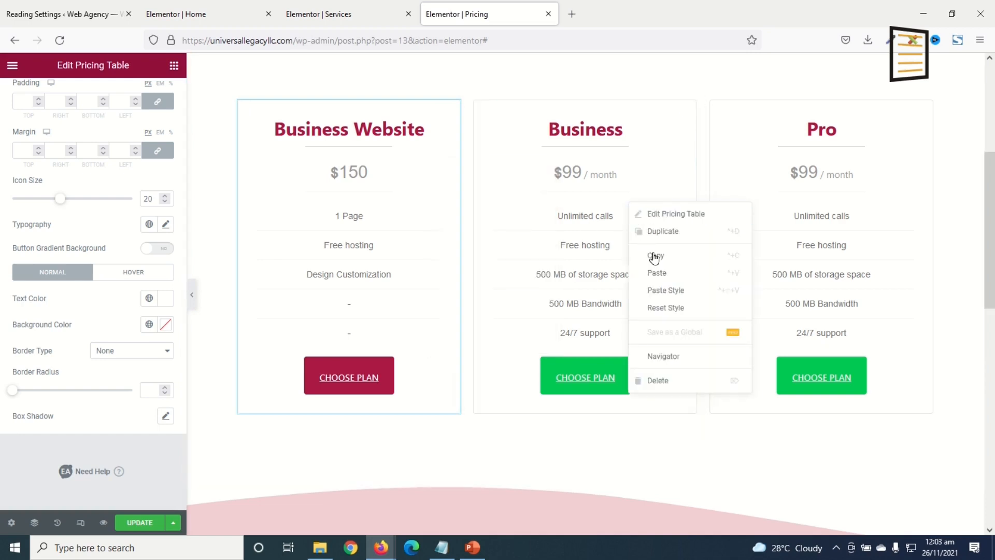
{"action": "left_click", "coordinate": [687, 290]}
{"action": "right_click", "coordinate": [875, 189]}
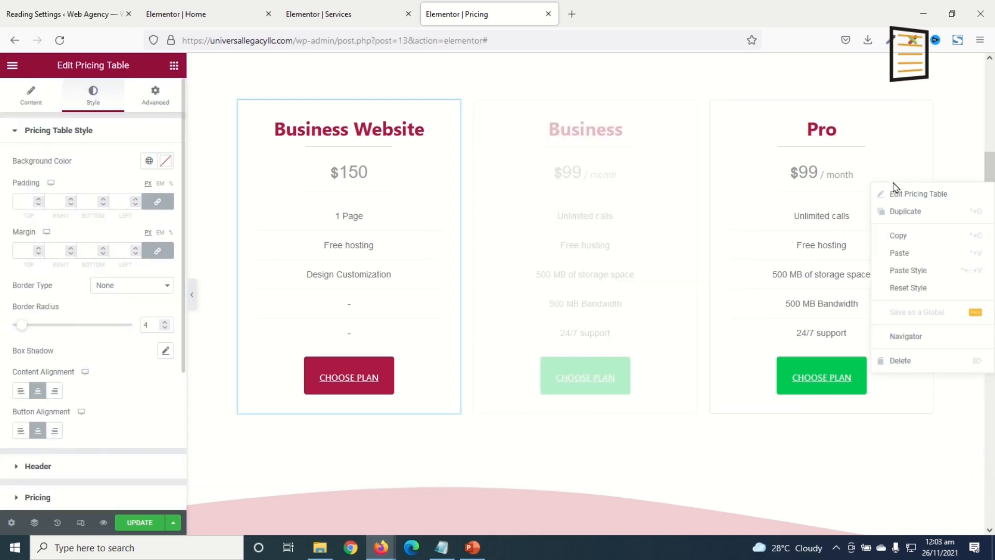
{"action": "left_click", "coordinate": [917, 278]}
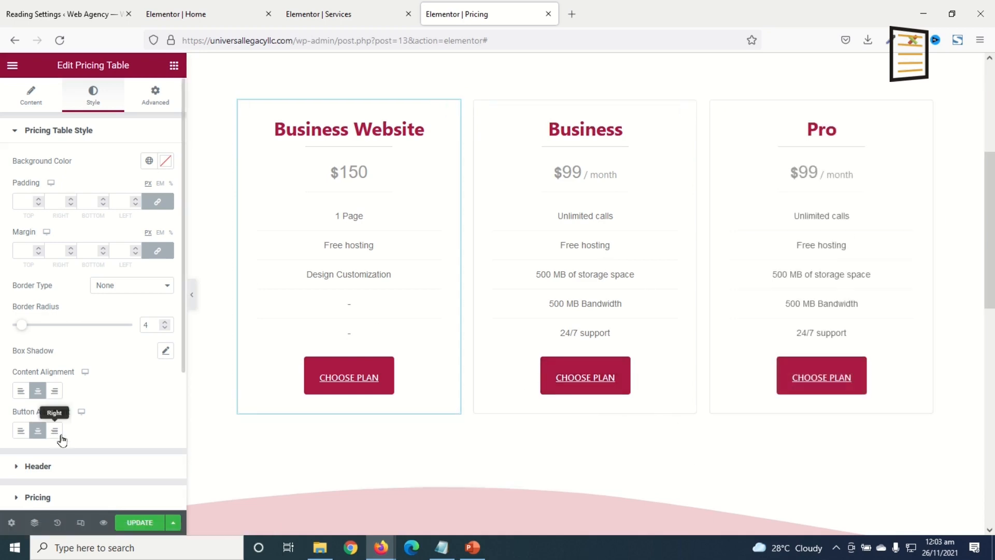
Update the Pricing page and preview the restyled pricing tables.
{"action": "left_click", "coordinate": [139, 523]}
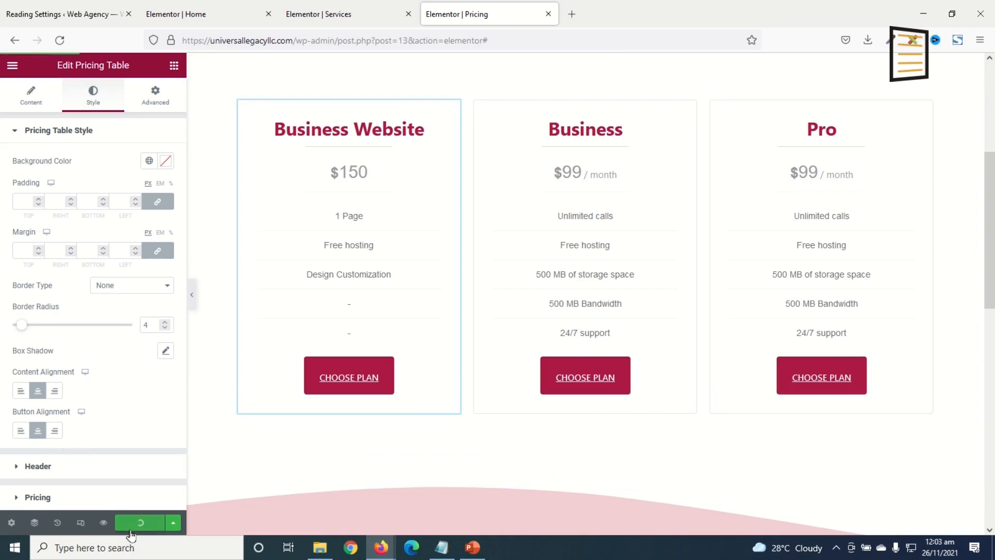
{"action": "left_click", "coordinate": [103, 522]}
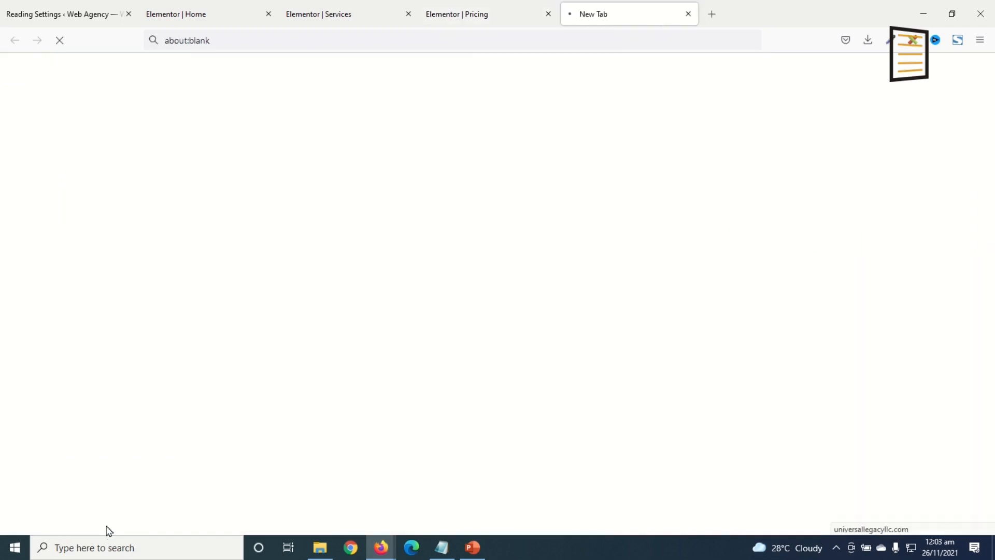
{"action": "scroll", "coordinate": [717, 236], "scroll_direction": "down", "scroll_amount": 12}
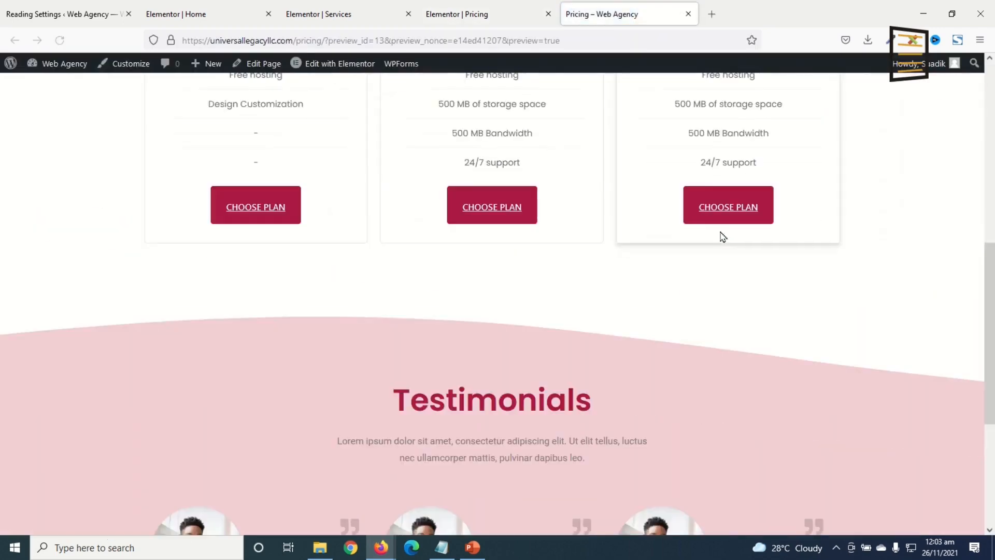
{"action": "scroll", "coordinate": [730, 247], "scroll_direction": "up", "scroll_amount": 10}
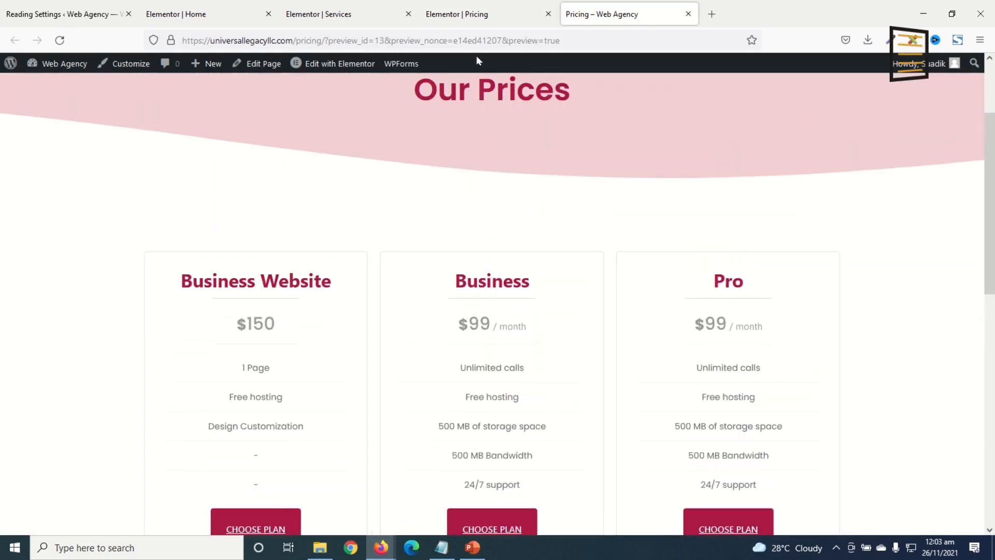
Return to the Pricing page editor and enable the Featured ribbon on the Business pricing table.
{"action": "left_click", "coordinate": [484, 21]}
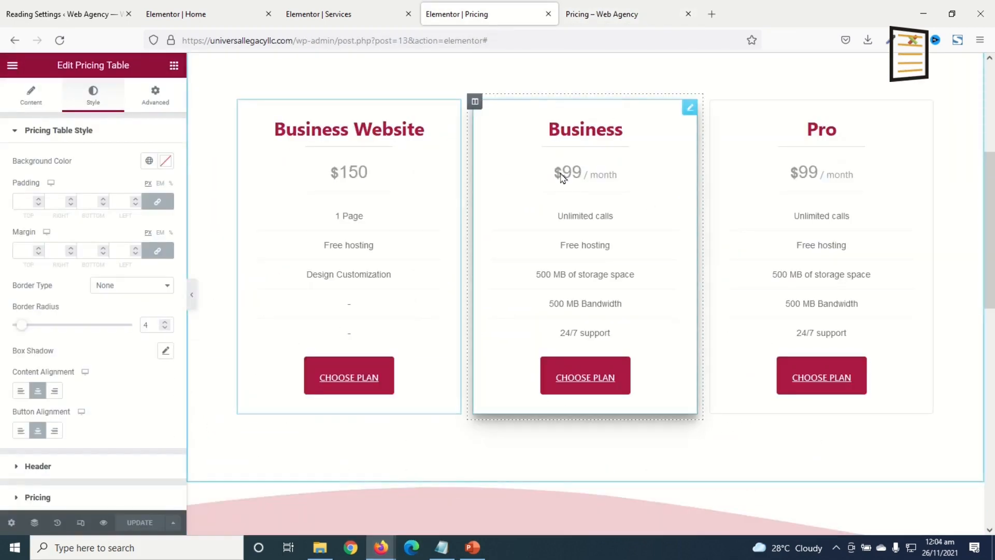
{"action": "left_click", "coordinate": [647, 137]}
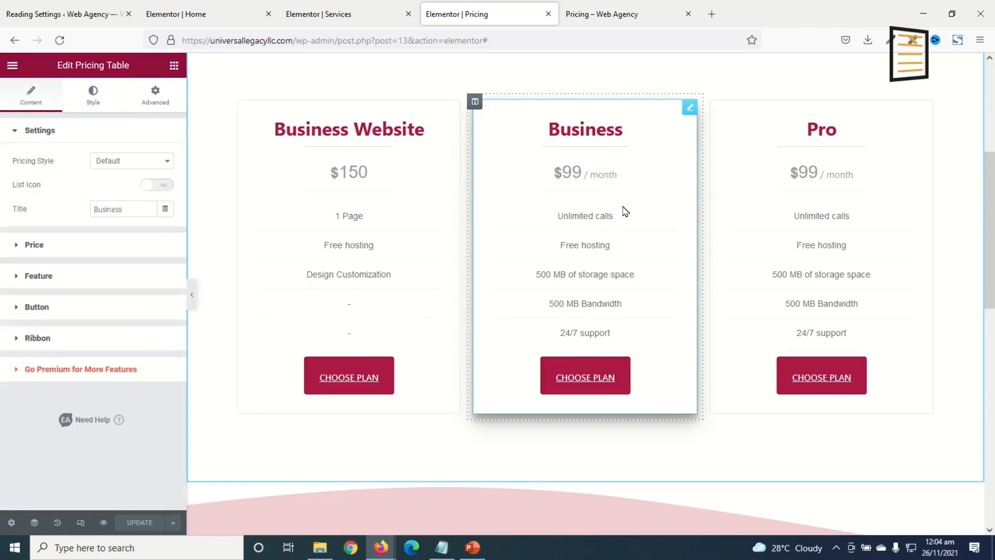
{"action": "left_click", "coordinate": [37, 338]}
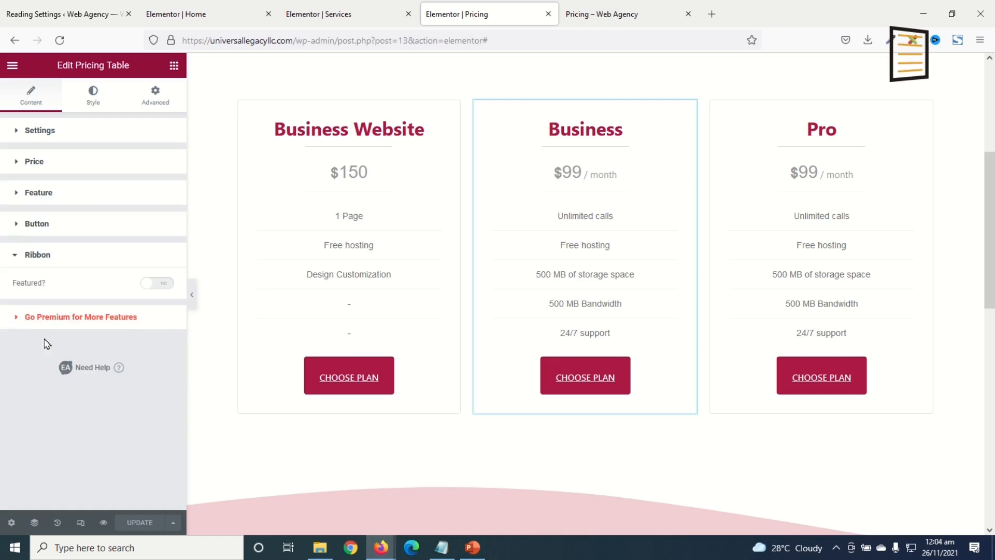
{"action": "left_click", "coordinate": [169, 285]}
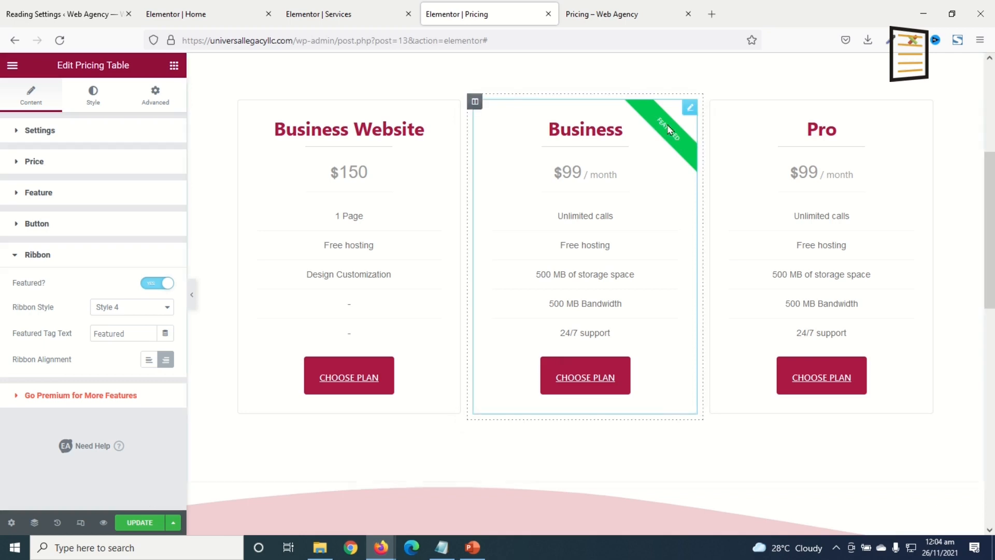
Set the background of the Business table's ribbon to the global Color 2.
{"action": "left_click", "coordinate": [93, 98]}
{"action": "scroll", "coordinate": [102, 256], "scroll_direction": "down", "scroll_amount": 4}
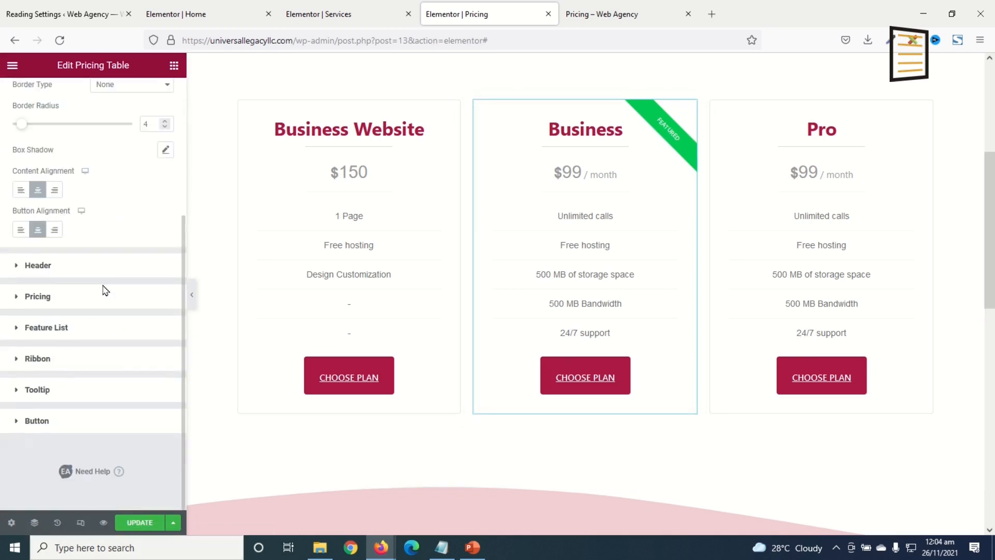
{"action": "left_click", "coordinate": [35, 359]}
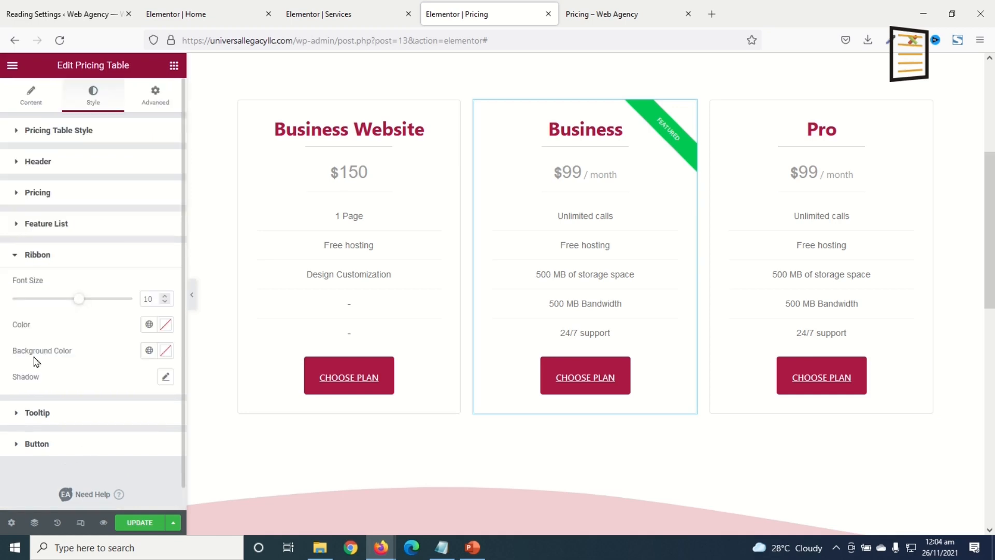
{"action": "left_click", "coordinate": [149, 351]}
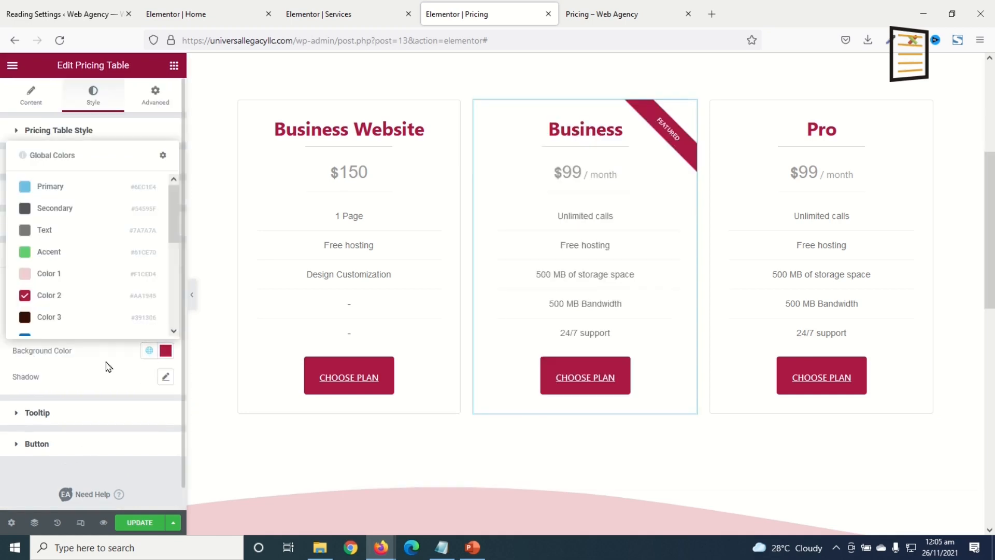
Try global Color 3 and the blue global color as the ribbon background, and restore Color 2.
{"action": "left_click", "coordinate": [49, 316]}
{"action": "left_click", "coordinate": [148, 351]}
{"action": "scroll", "coordinate": [73, 290], "scroll_direction": "down", "scroll_amount": 3}
{"action": "left_click", "coordinate": [53, 189]}
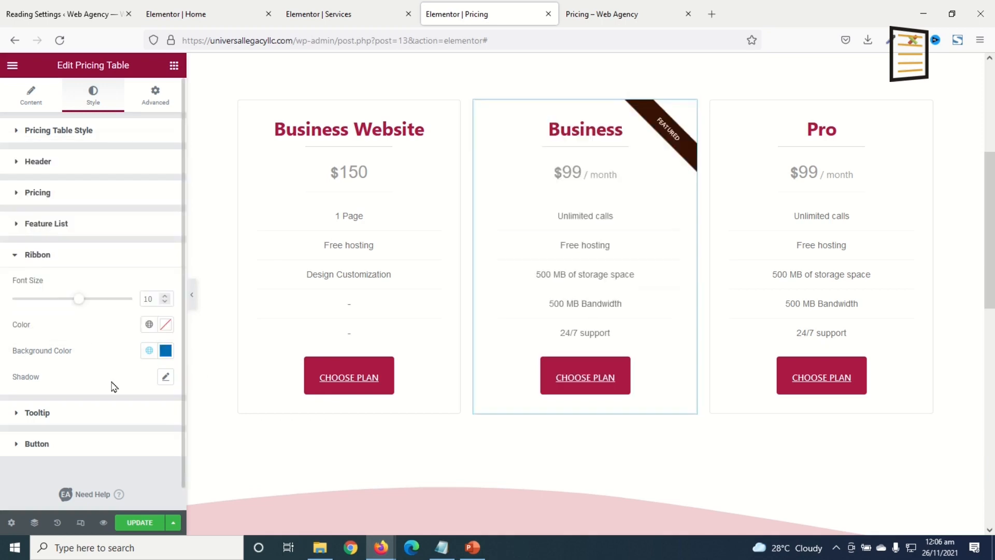
{"action": "left_click", "coordinate": [149, 350]}
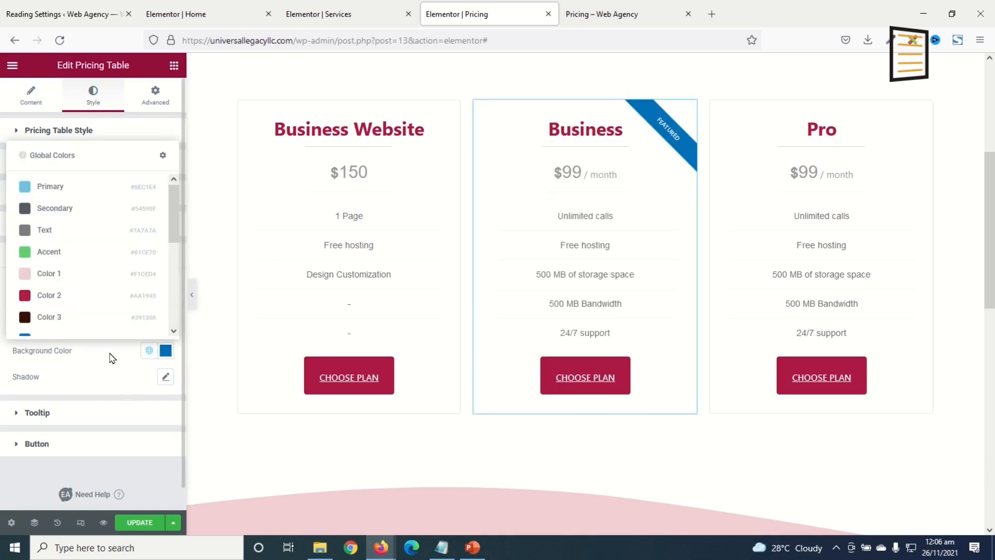
{"action": "left_click", "coordinate": [55, 296]}
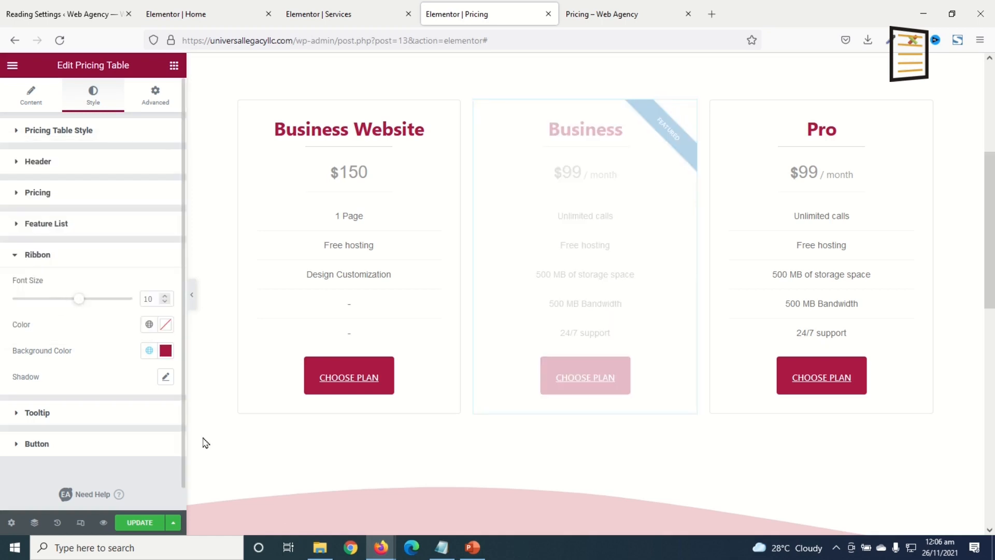
Update the Pricing page and preview it with the Featured ribbon on the Business table.
{"action": "mouse_move", "coordinate": [472, 547]}
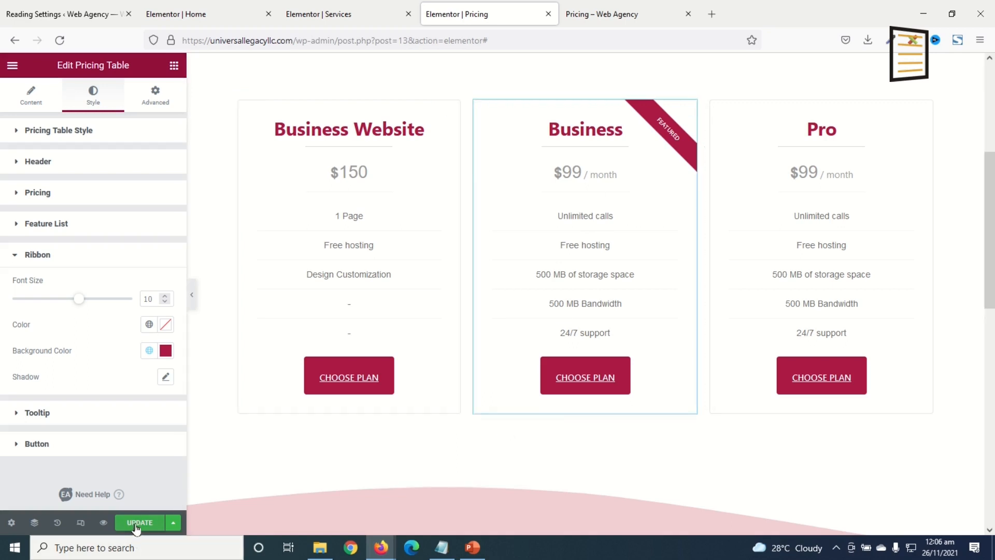
{"action": "left_click", "coordinate": [590, 16]}
{"action": "scroll", "coordinate": [632, 316], "scroll_direction": "down", "scroll_amount": 7}
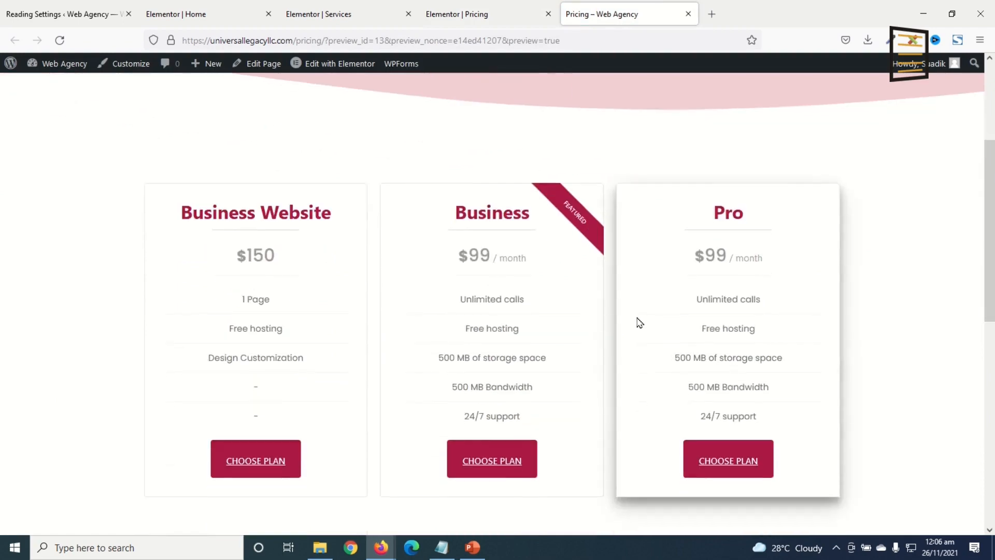
{"action": "scroll", "coordinate": [639, 324], "scroll_direction": "down", "scroll_amount": 5}
{"action": "scroll", "coordinate": [637, 326], "scroll_direction": "up", "scroll_amount": 12}
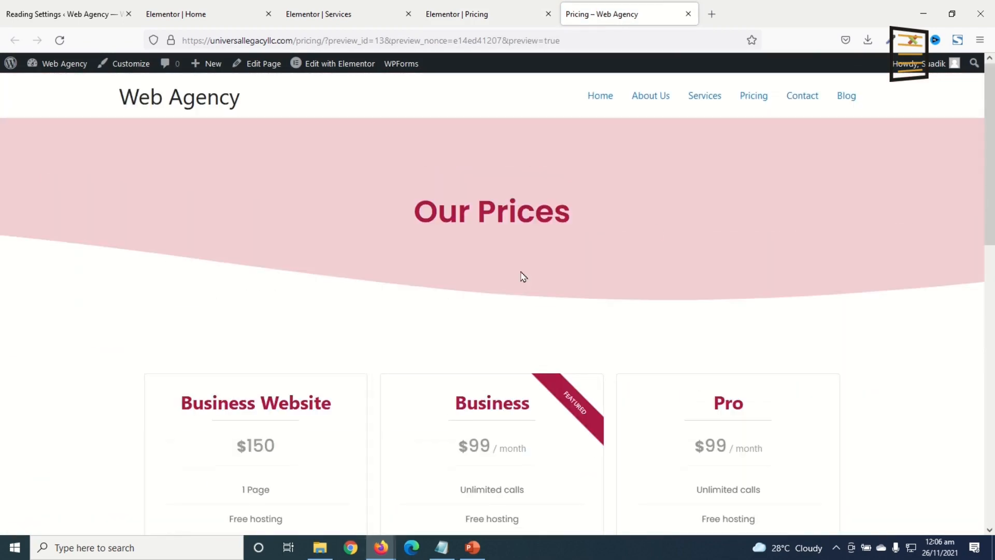
Go to the site's Contact page and open it for editing with Elementor.
{"action": "left_click", "coordinate": [801, 98]}
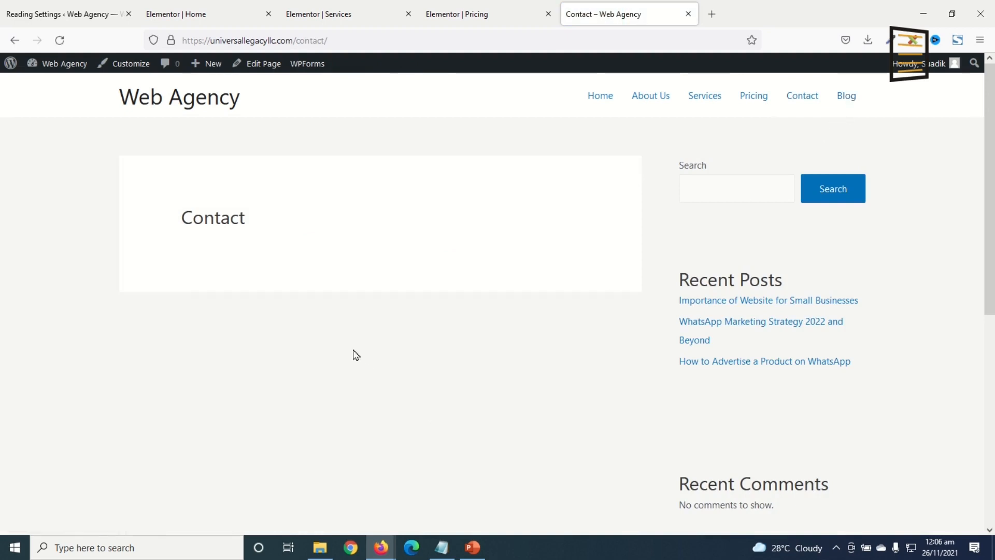
{"action": "left_click", "coordinate": [264, 64]}
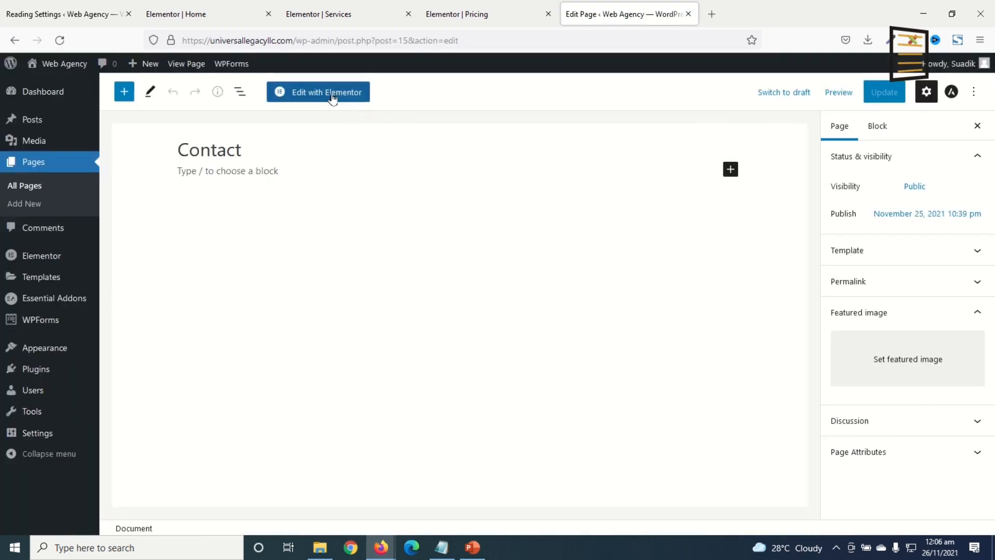
{"action": "left_click", "coordinate": [332, 98]}
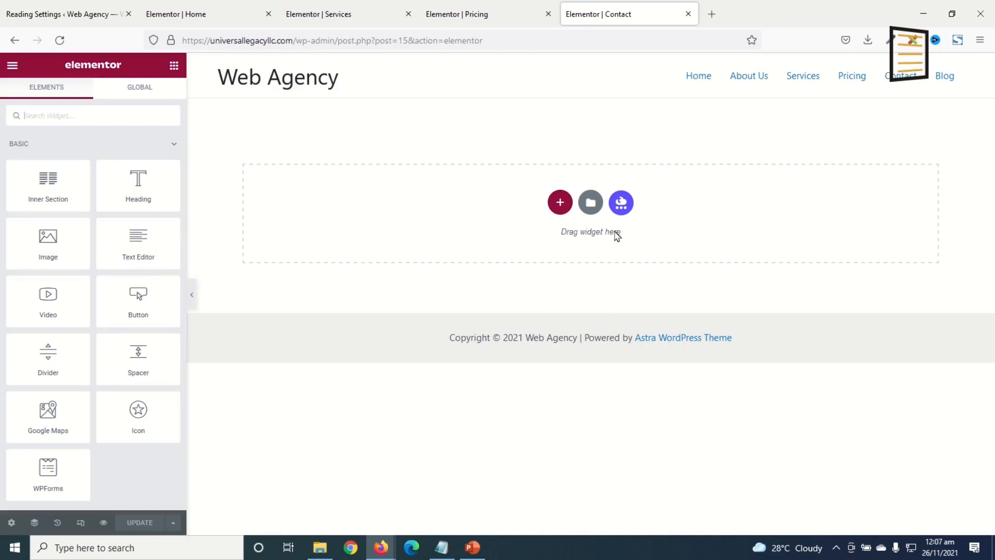
Import the Contact.json template file from the digital-agency-template templates folder into the Elementor library.
{"action": "left_click", "coordinate": [590, 202]}
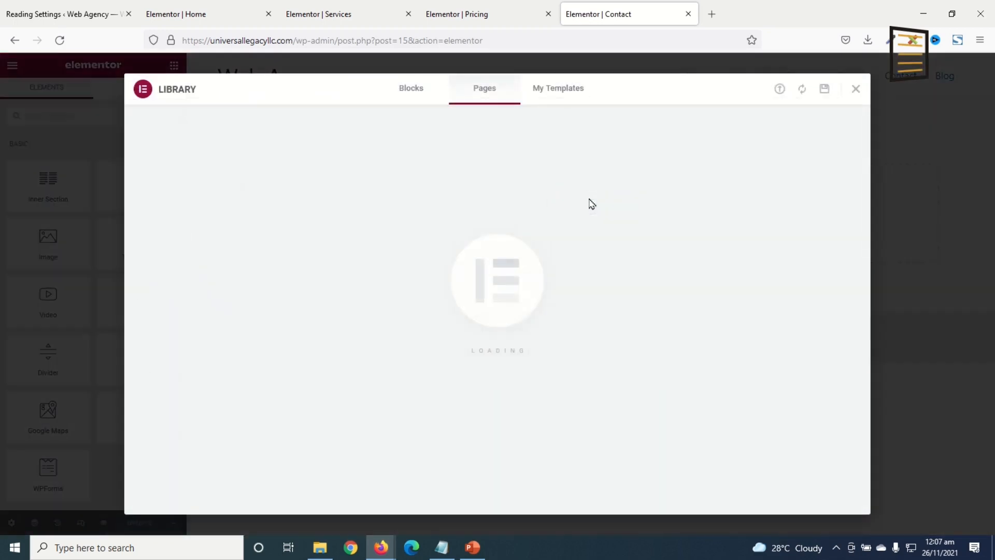
{"action": "left_click", "coordinate": [779, 92]}
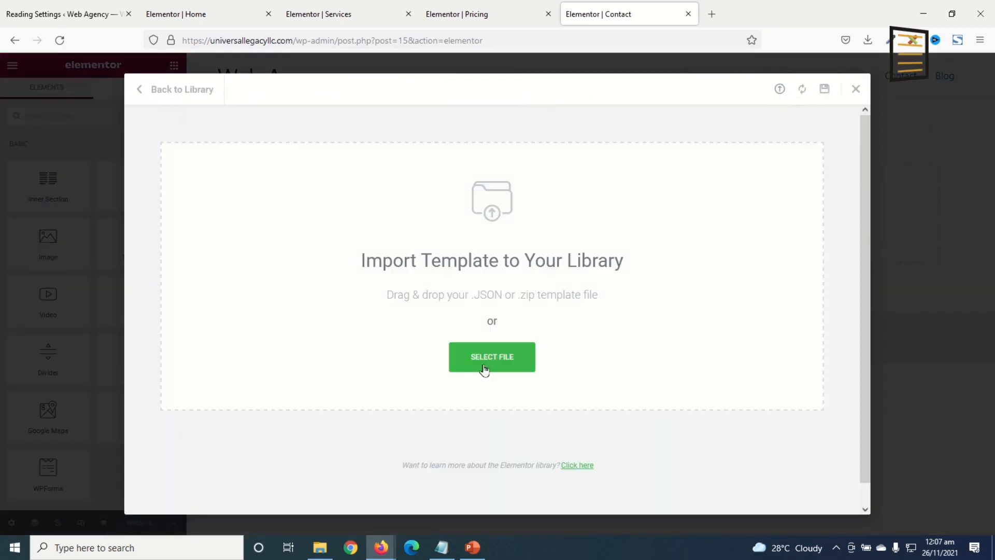
{"action": "left_click", "coordinate": [484, 369]}
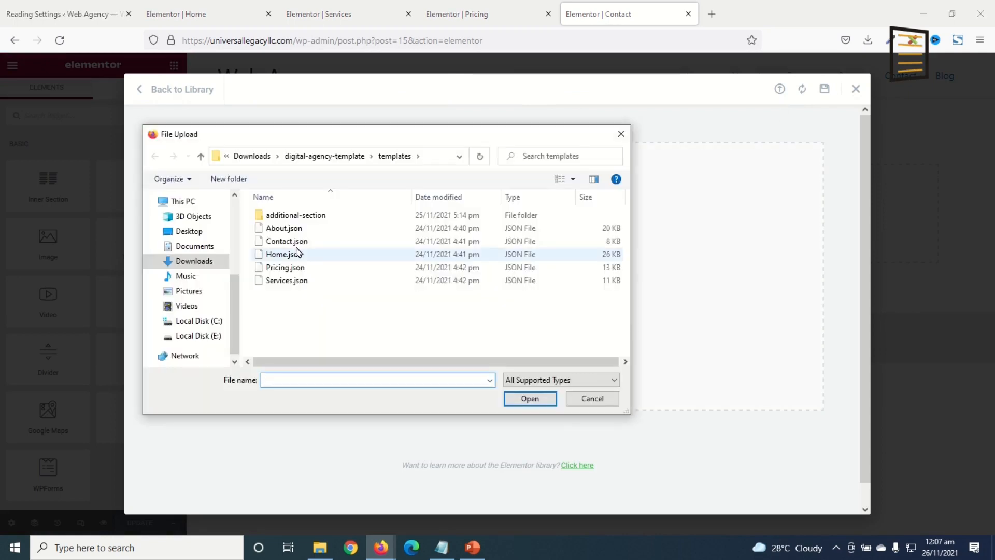
{"action": "left_click", "coordinate": [295, 242]}
{"action": "left_click", "coordinate": [530, 398]}
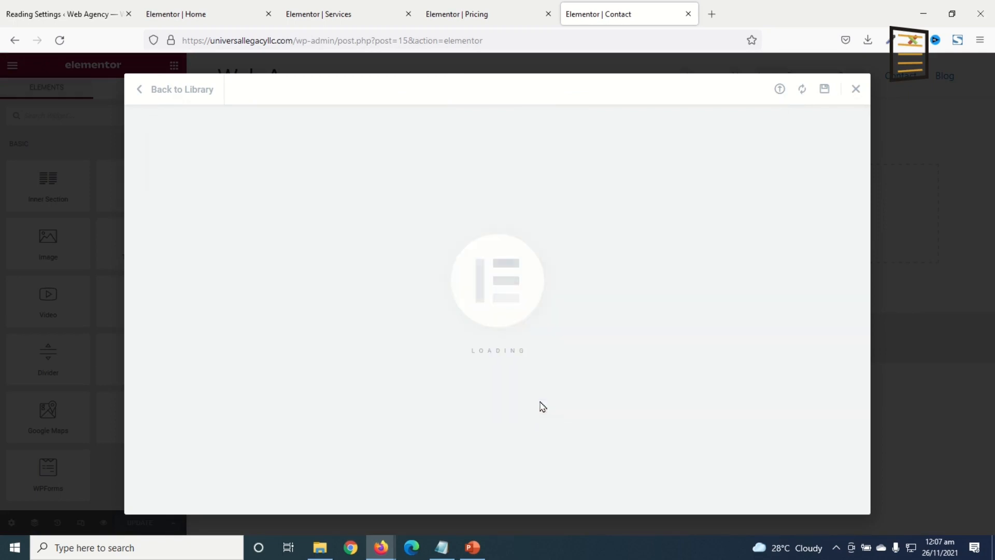
Insert the Contact template together with its document settings, and close the Pricing and Services editor tabs.
{"action": "left_click", "coordinate": [746, 318]}
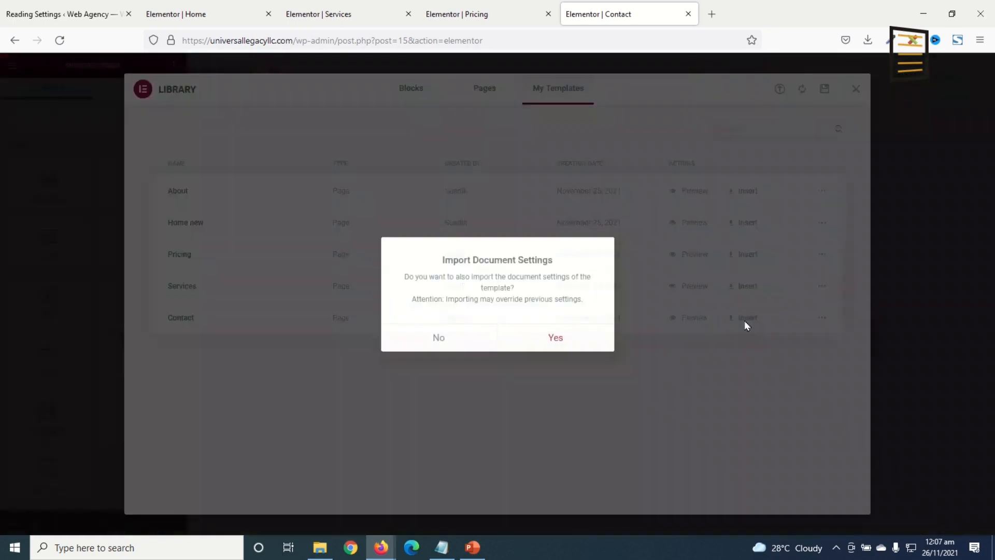
{"action": "left_click", "coordinate": [557, 335]}
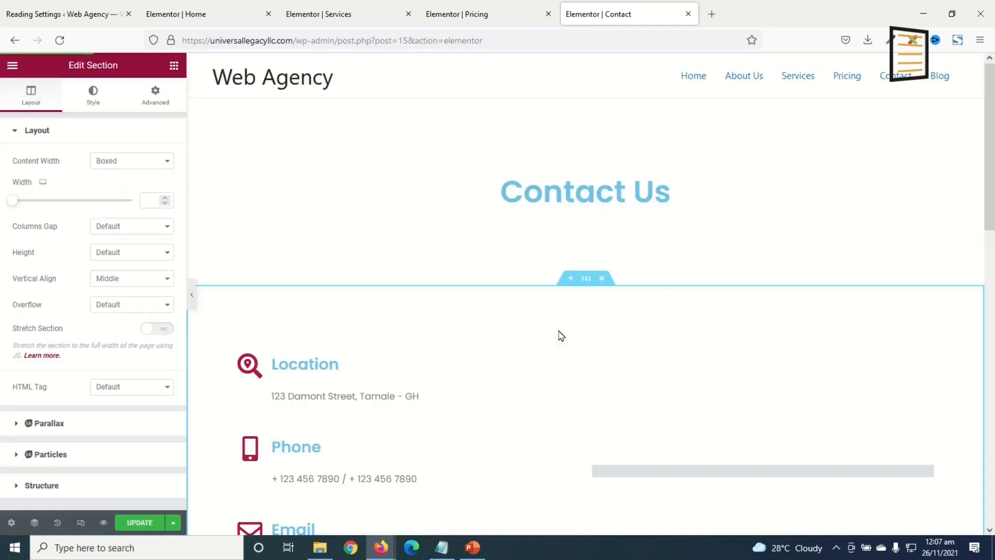
{"action": "left_click", "coordinate": [547, 16]}
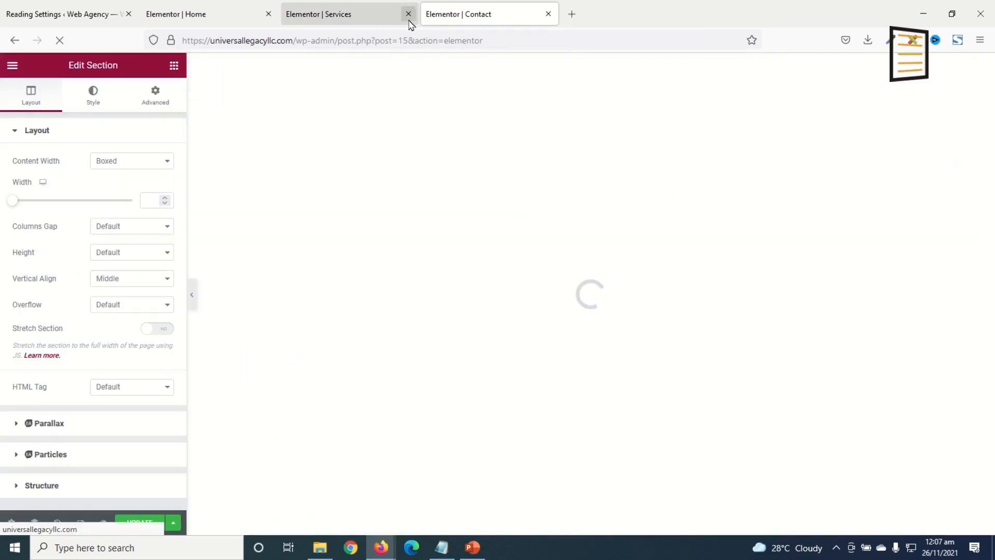
{"action": "left_click", "coordinate": [408, 16]}
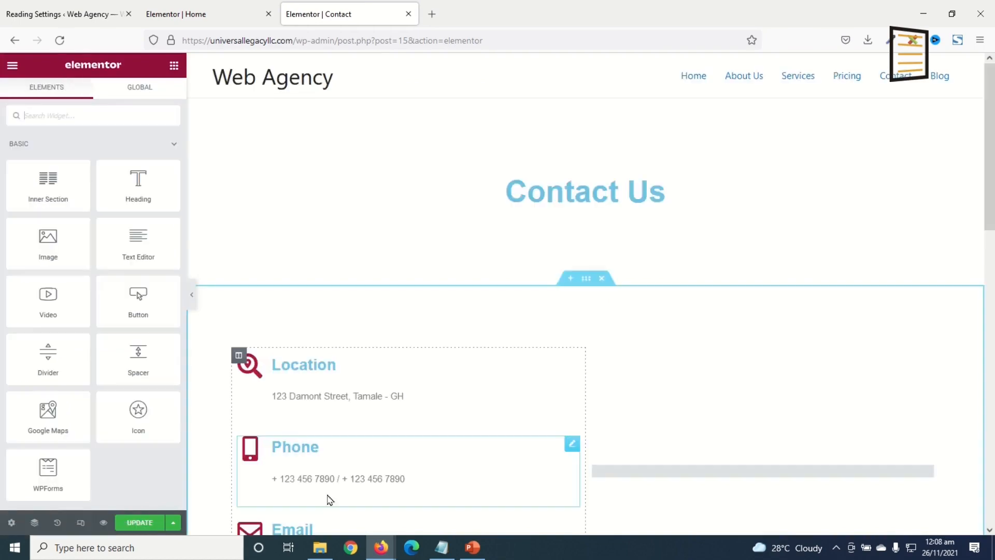
Look over the inserted contact details and Testimonials sections, and update the Contact page.
{"action": "scroll", "coordinate": [677, 304], "scroll_direction": "down", "scroll_amount": 15}
{"action": "scroll", "coordinate": [669, 326], "scroll_direction": "up", "scroll_amount": 15}
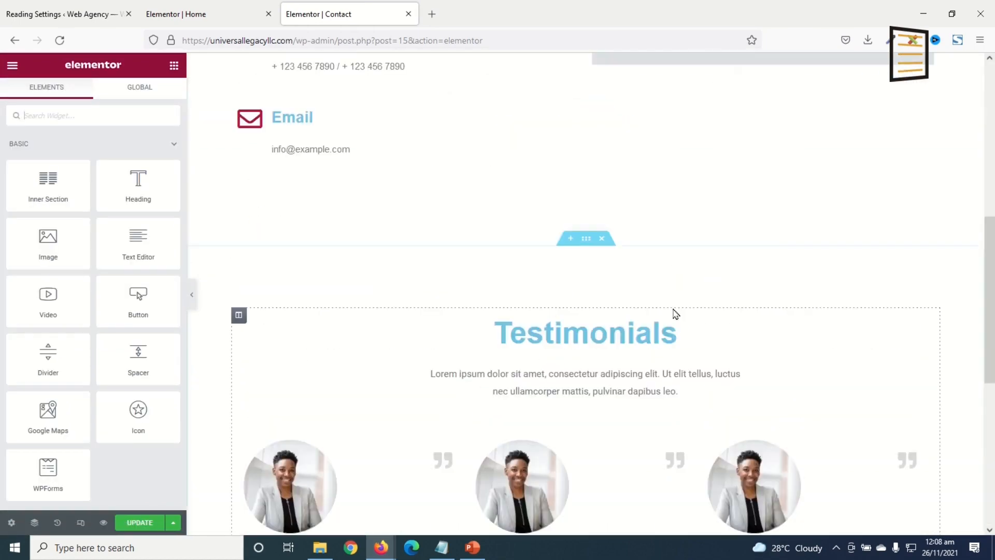
{"action": "scroll", "coordinate": [593, 237], "scroll_direction": "down", "scroll_amount": 10}
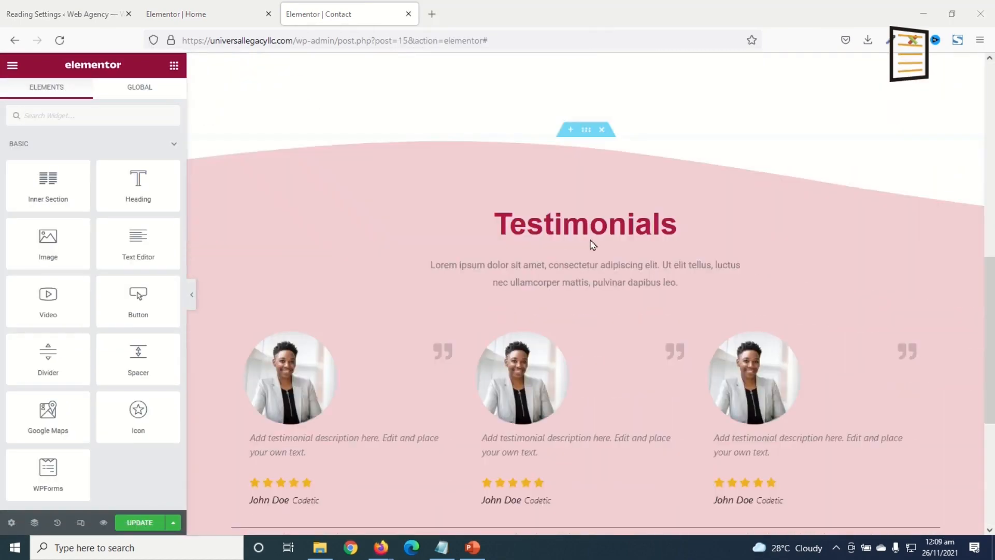
{"action": "scroll", "coordinate": [593, 184], "scroll_direction": "up", "scroll_amount": 6}
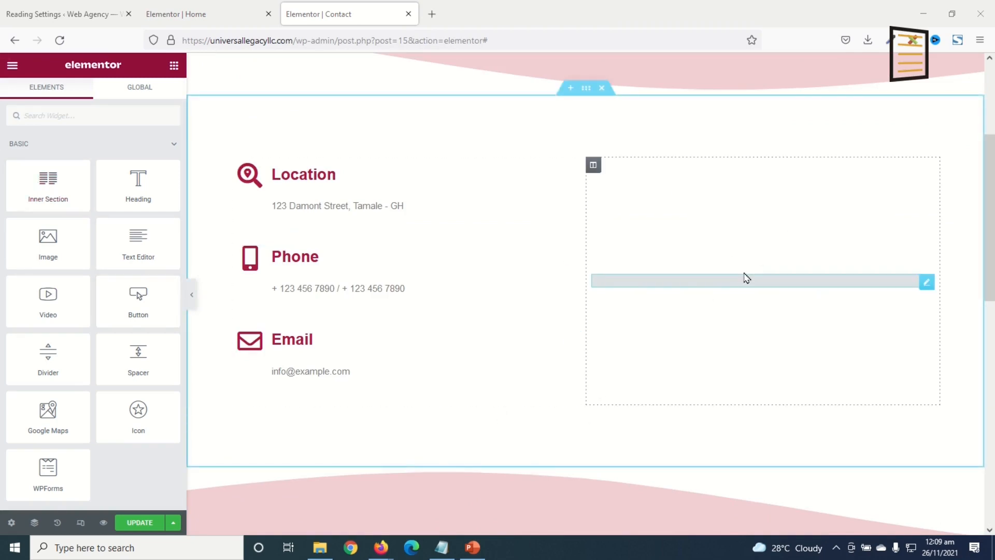
{"action": "left_click", "coordinate": [132, 526]}
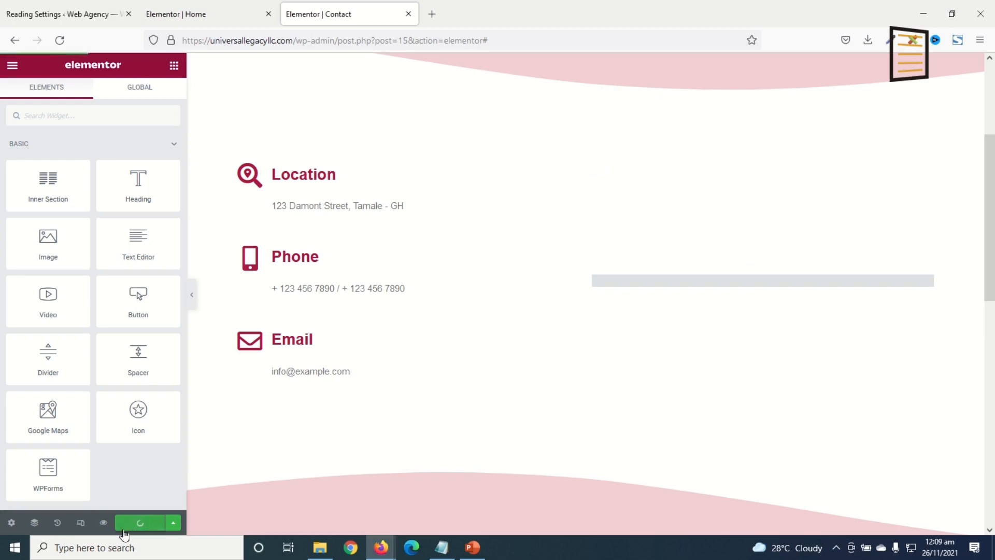
Create a new WPForms form in the WordPress dashboard from the Simple Contact Form template.
{"action": "left_click", "coordinate": [62, 14]}
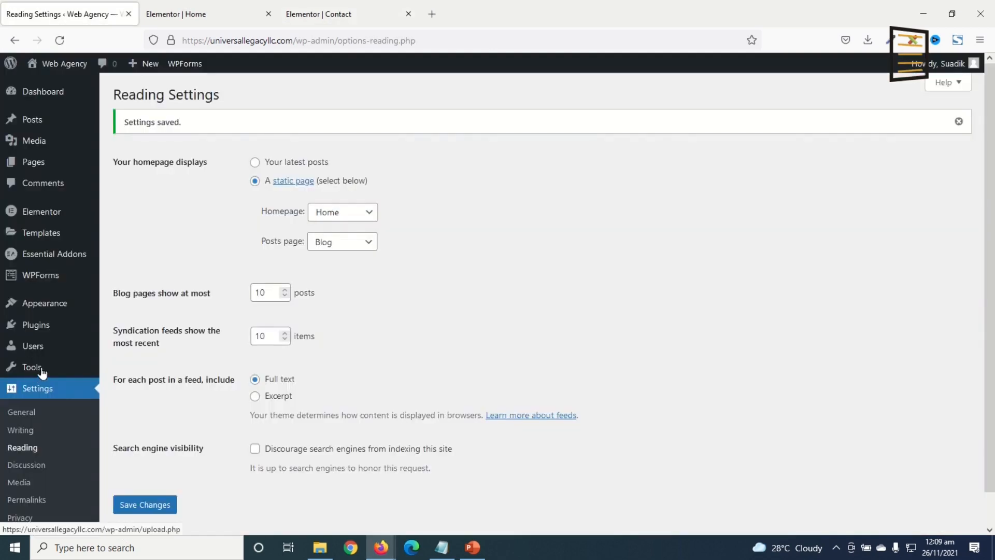
{"action": "mouse_move", "coordinate": [44, 278]}
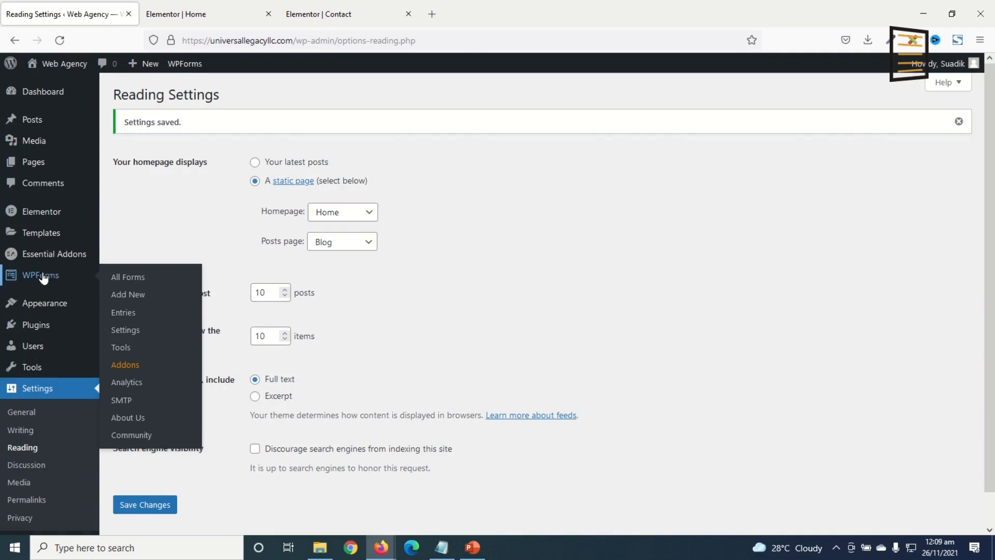
{"action": "left_click", "coordinate": [141, 299]}
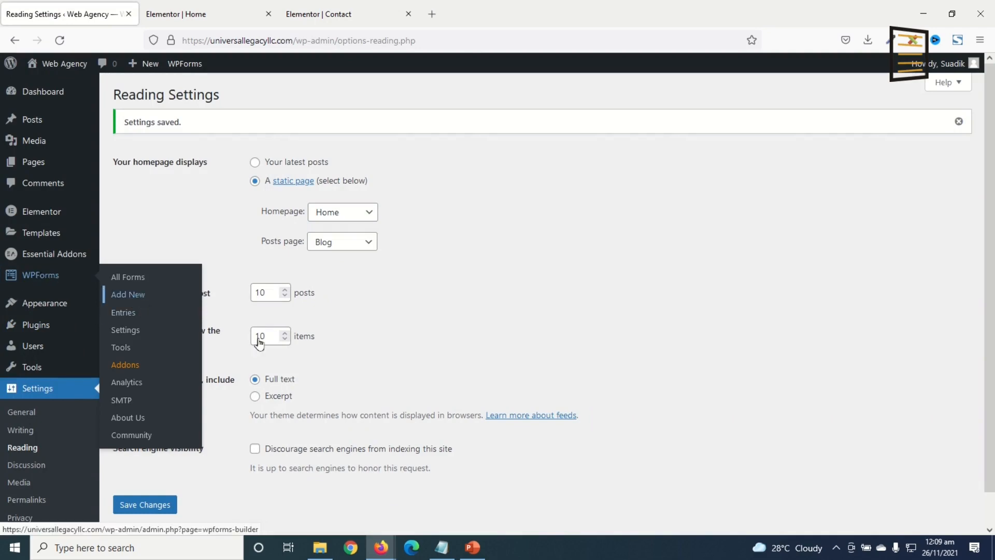
{"action": "scroll", "coordinate": [529, 304], "scroll_direction": "down", "scroll_amount": 6}
{"action": "scroll", "coordinate": [738, 369], "scroll_direction": "up", "scroll_amount": 6}
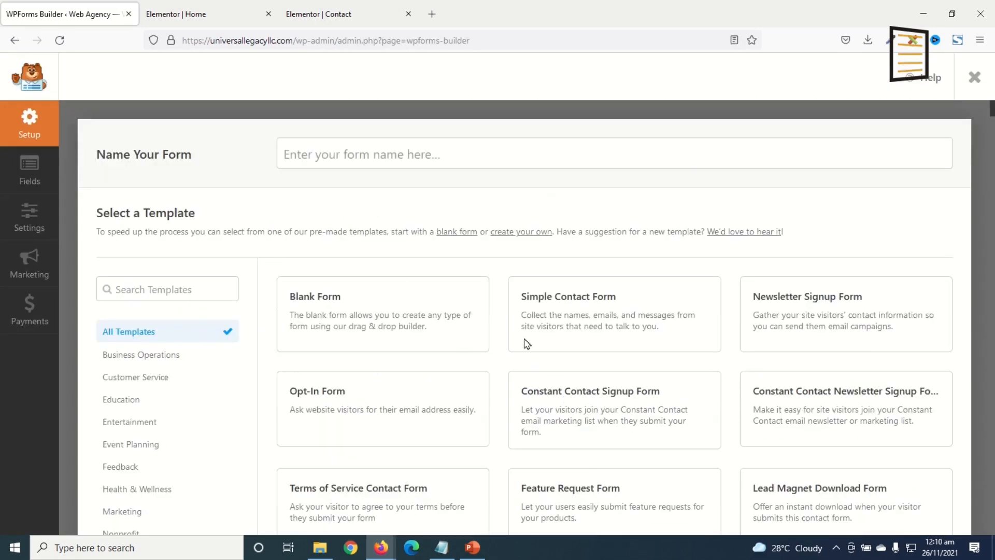
{"action": "scroll", "coordinate": [659, 433], "scroll_direction": "down", "scroll_amount": 1}
{"action": "scroll", "coordinate": [655, 433], "scroll_direction": "up", "scroll_amount": 1}
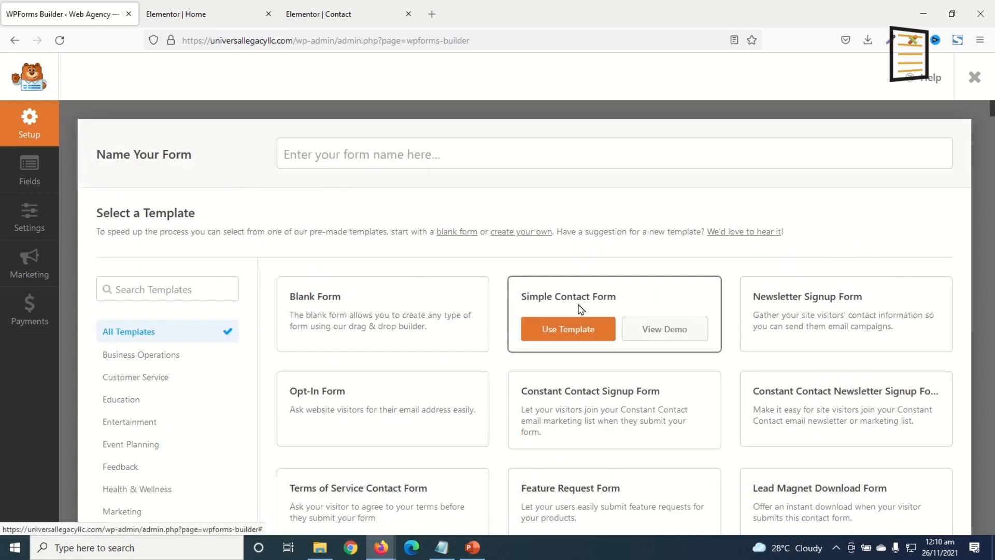
{"action": "left_click", "coordinate": [581, 338]}
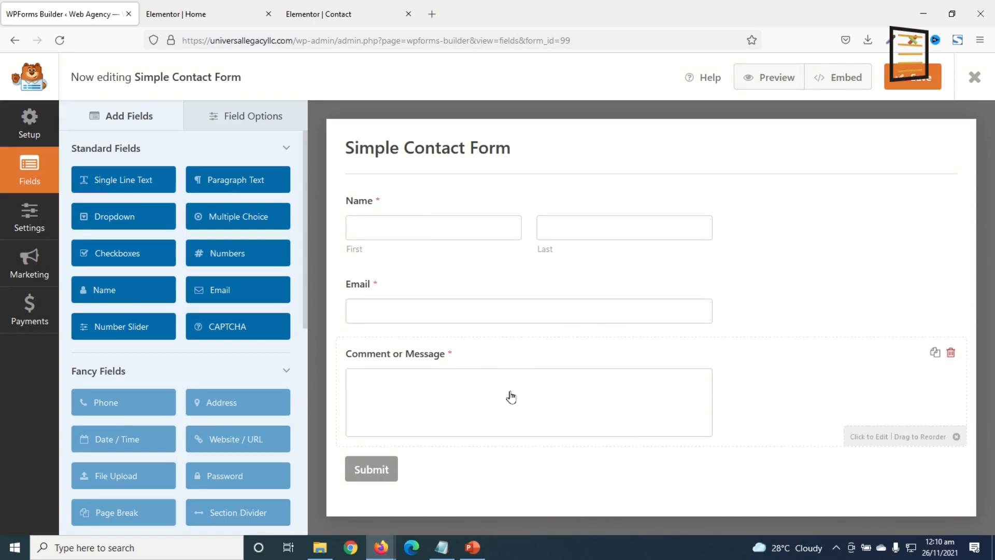
Set the Name field's size to Large in its advanced options.
{"action": "left_click", "coordinate": [421, 211]}
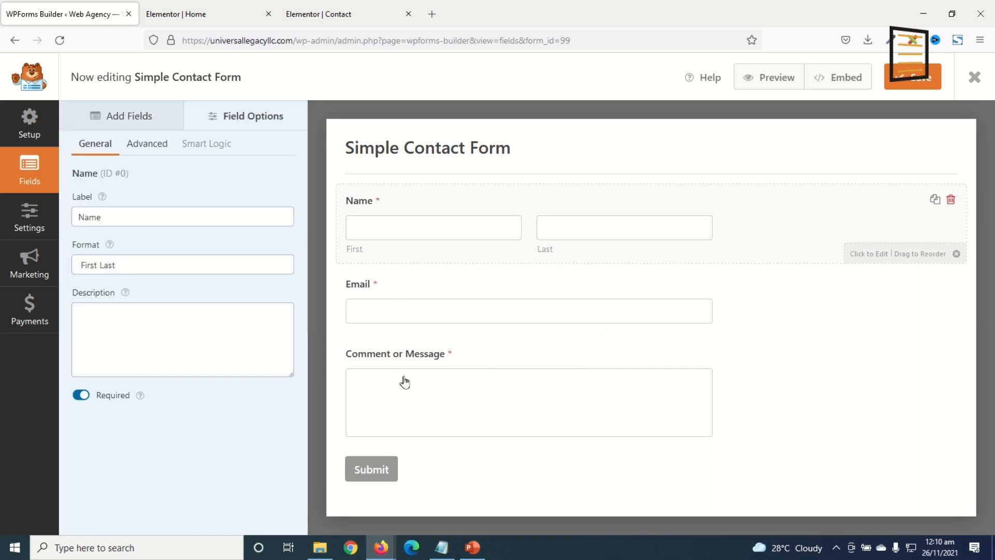
{"action": "left_click", "coordinate": [147, 140]}
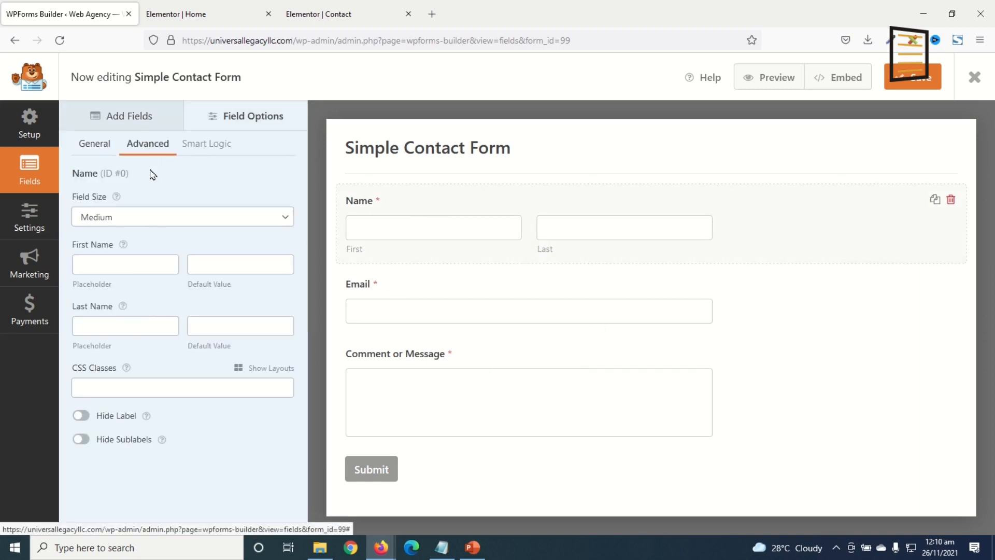
{"action": "left_click", "coordinate": [120, 222]}
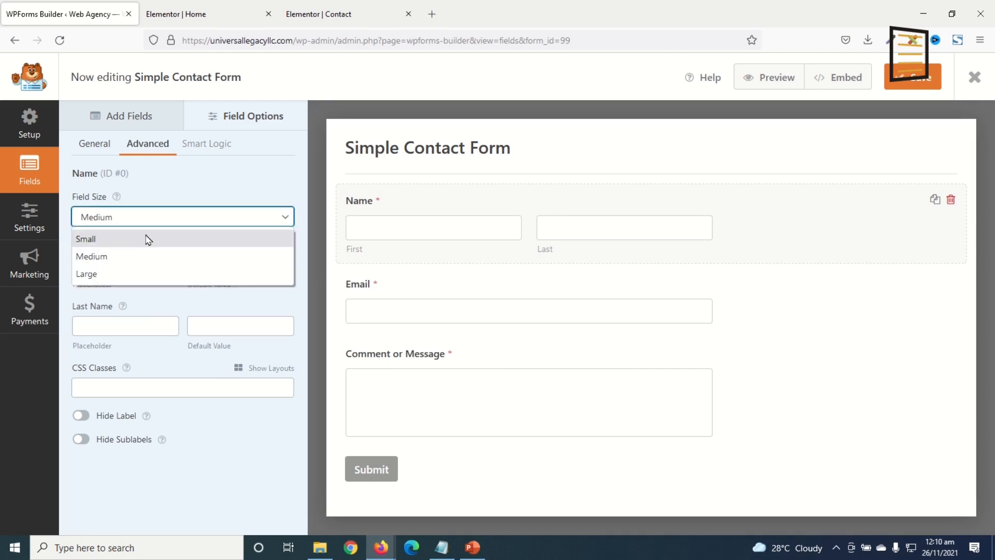
{"action": "left_click", "coordinate": [109, 275]}
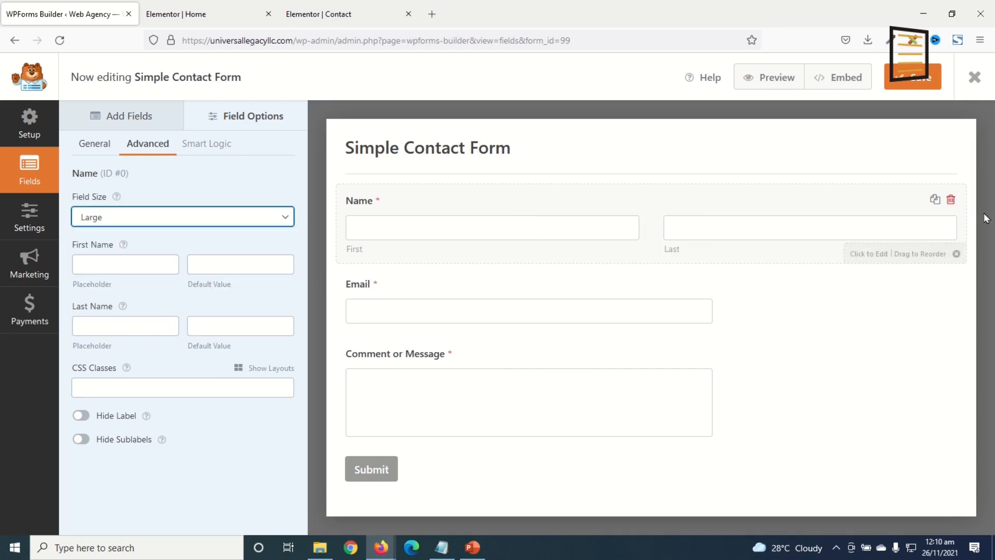
Set the Name field's placeholders to "First Name *" and "Last Name *", and hide its label and sublabels.
{"action": "left_click", "coordinate": [104, 267]}
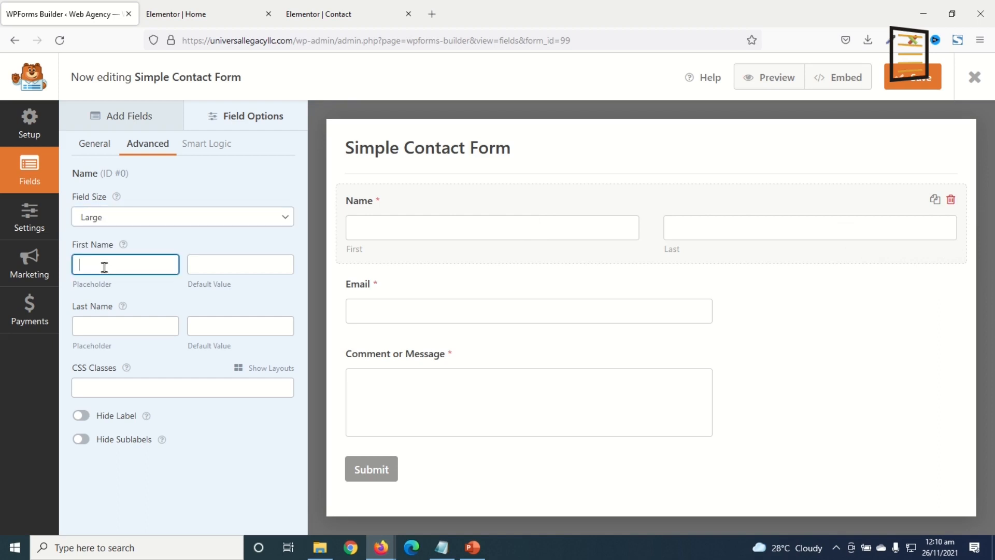
{"action": "type", "text": "First Name *"}
{"action": "left_click", "coordinate": [100, 325]}
{"action": "type", "text": "Last Name *"}
{"action": "left_click", "coordinate": [85, 419]}
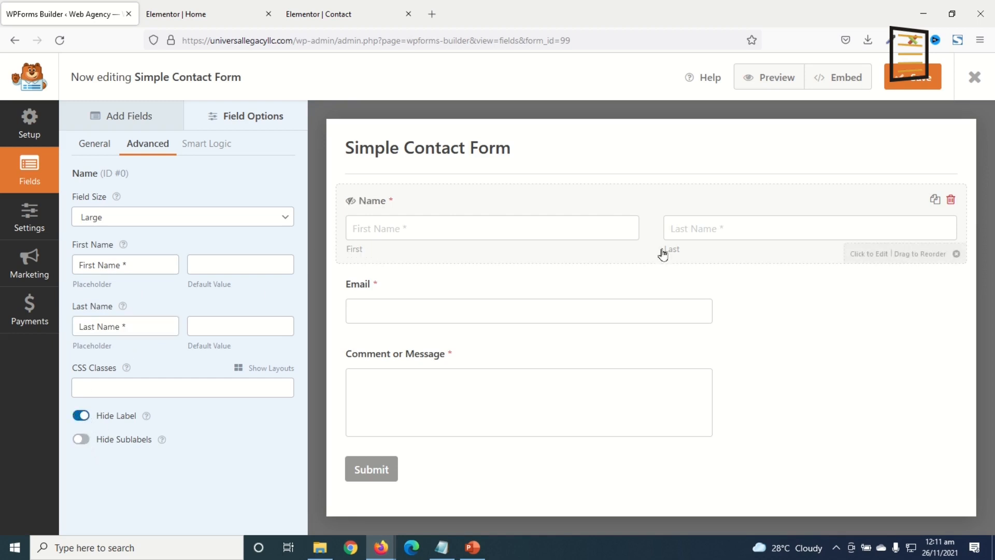
{"action": "left_click", "coordinate": [81, 440]}
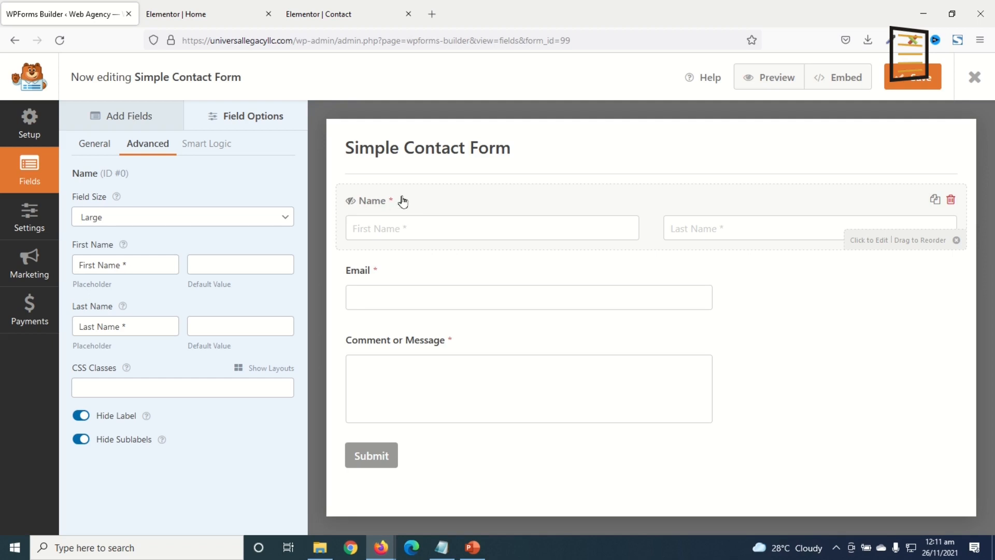
Set the Email field to Large with the placeholder "Your Email *", and hide its label.
{"action": "left_click", "coordinate": [377, 270]}
{"action": "left_click", "coordinate": [151, 145]}
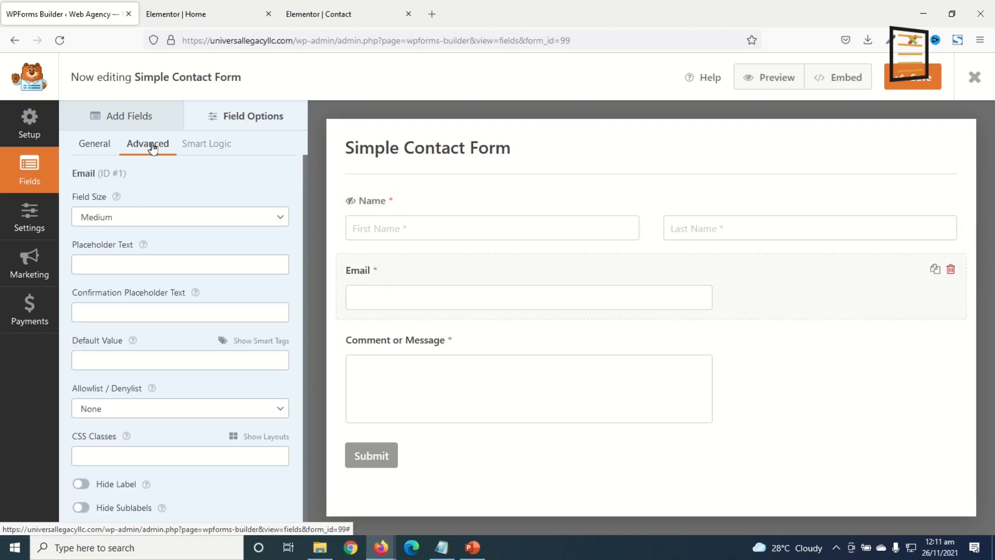
{"action": "left_click", "coordinate": [98, 218]}
{"action": "left_click", "coordinate": [107, 268]}
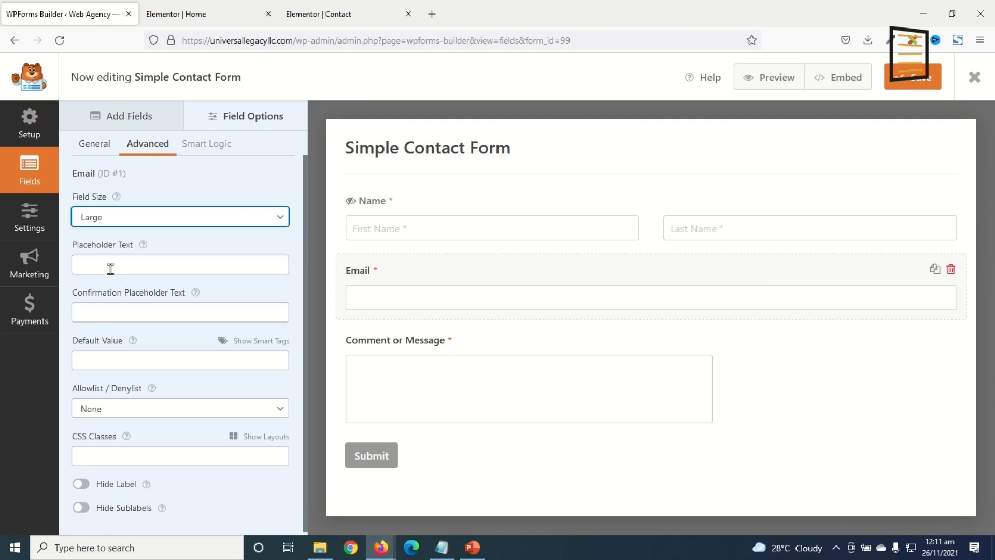
{"action": "left_click", "coordinate": [110, 262]}
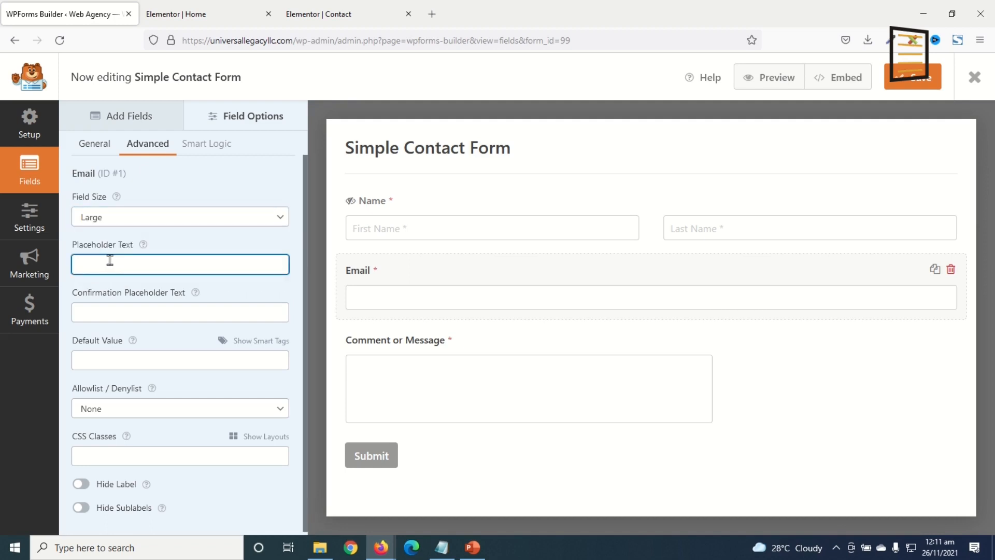
{"action": "type", "text": "Your Email *"}
{"action": "left_click", "coordinate": [83, 485]}
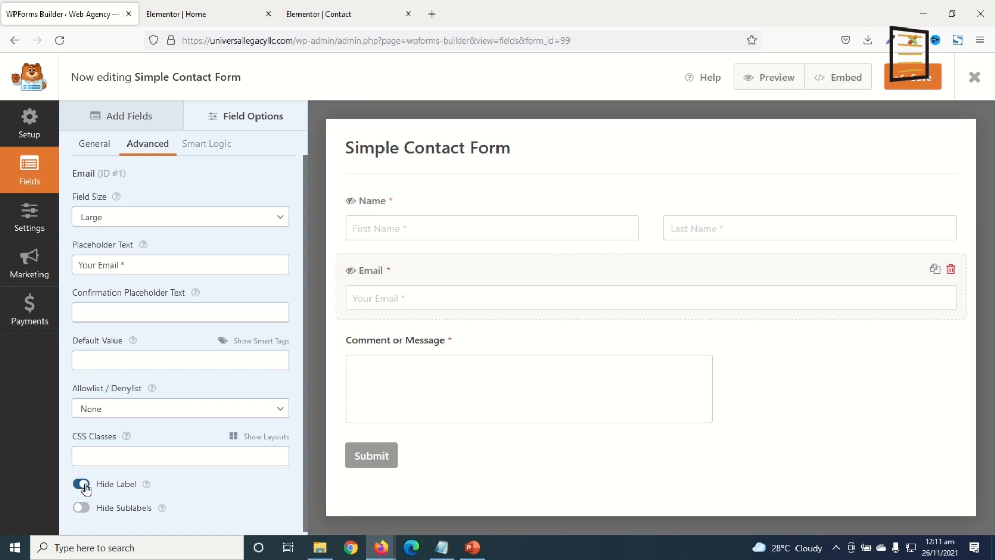
Shorten the Comment or Message field's label to "Message".
{"action": "left_click", "coordinate": [403, 347]}
{"action": "left_click_drag", "start_coordinate": [129, 216], "coordinate": [2, 211]}
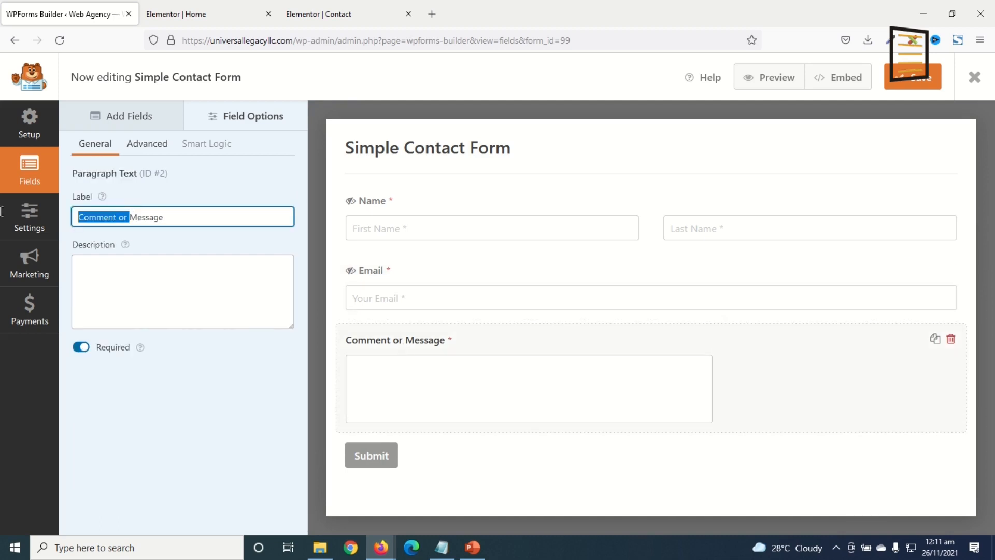
{"action": "key", "text": "BackSpace"}
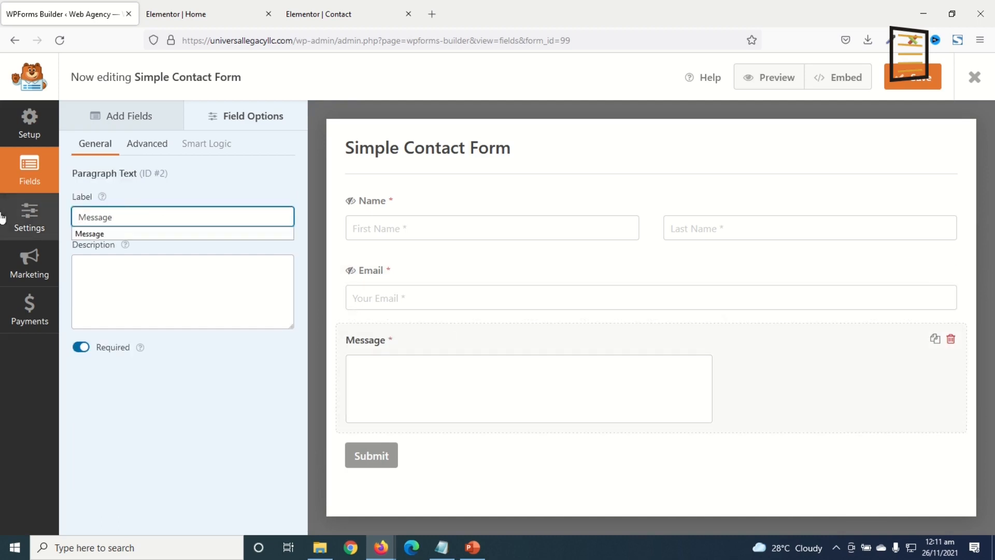
Give the Message field the placeholder "Your message here *" and hide its label.
{"action": "left_click", "coordinate": [151, 146]}
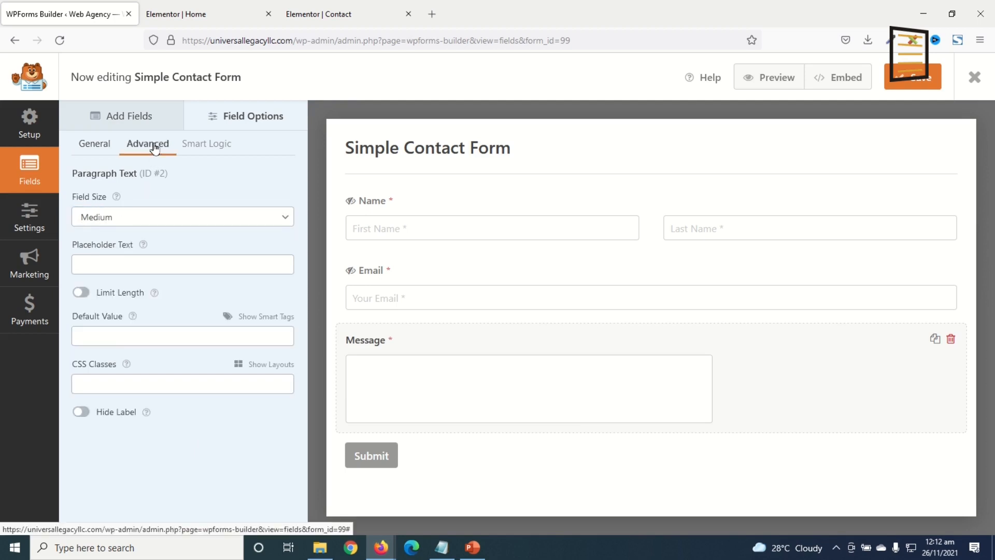
{"action": "left_click", "coordinate": [109, 264]}
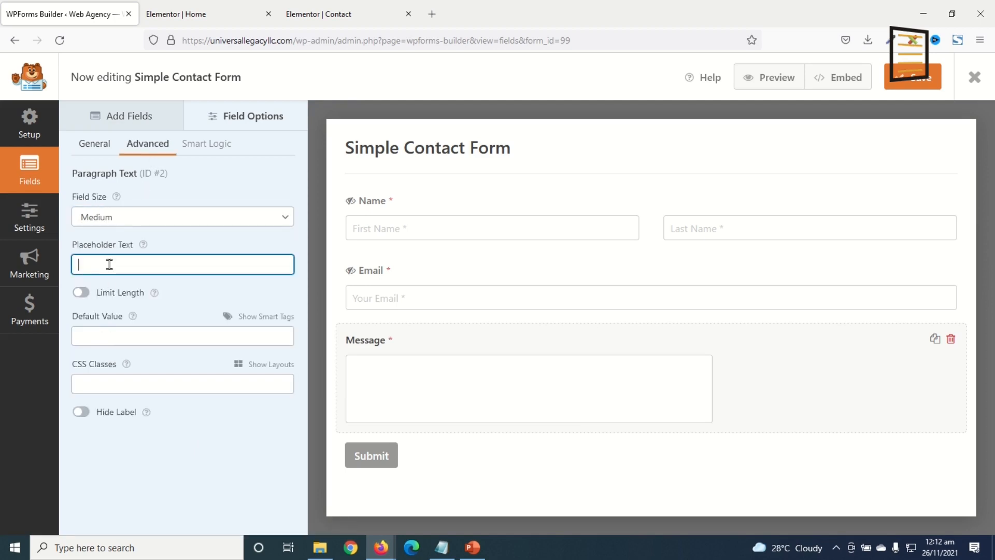
{"action": "type", "text": "Y"}
{"action": "left_click", "coordinate": [122, 301]}
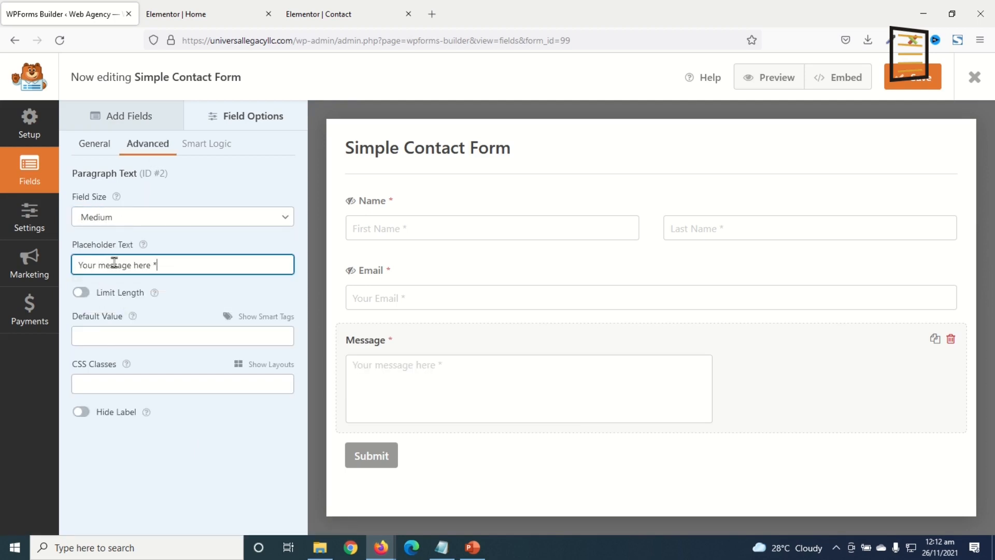
{"action": "left_click", "coordinate": [82, 412]}
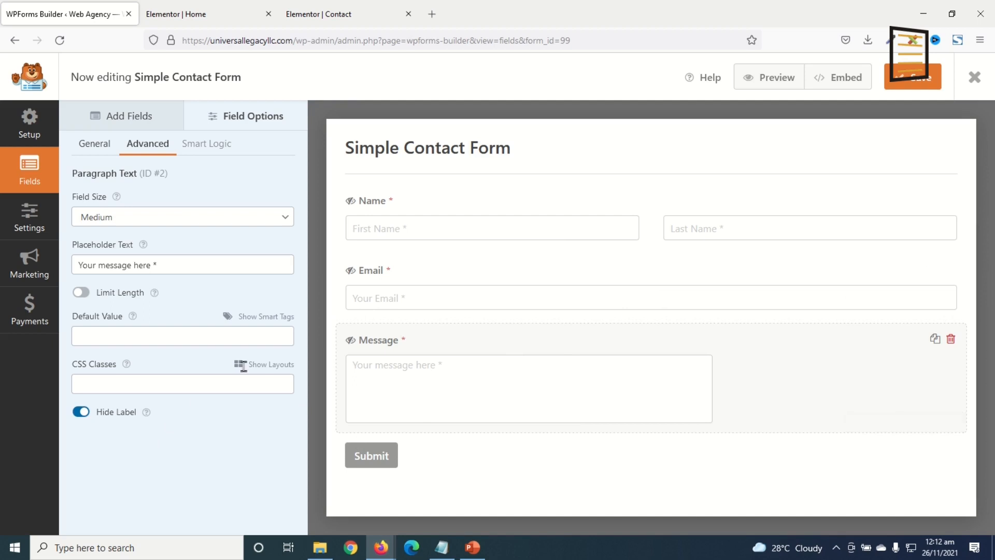
Add a Numbers field to the form and place it between the Email and Message fields.
{"action": "left_click", "coordinate": [115, 121]}
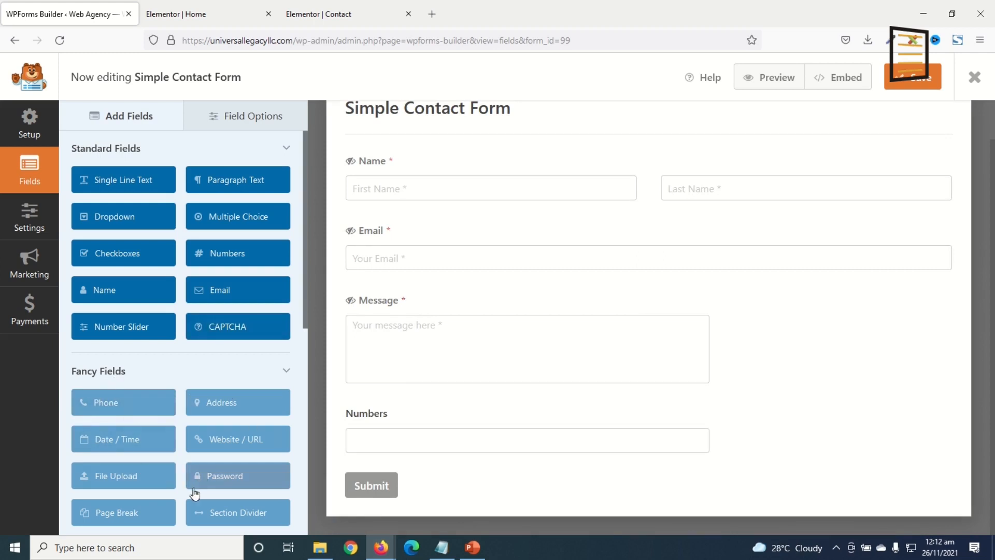
{"action": "left_click_drag", "start_coordinate": [377, 420], "coordinate": [377, 312]}
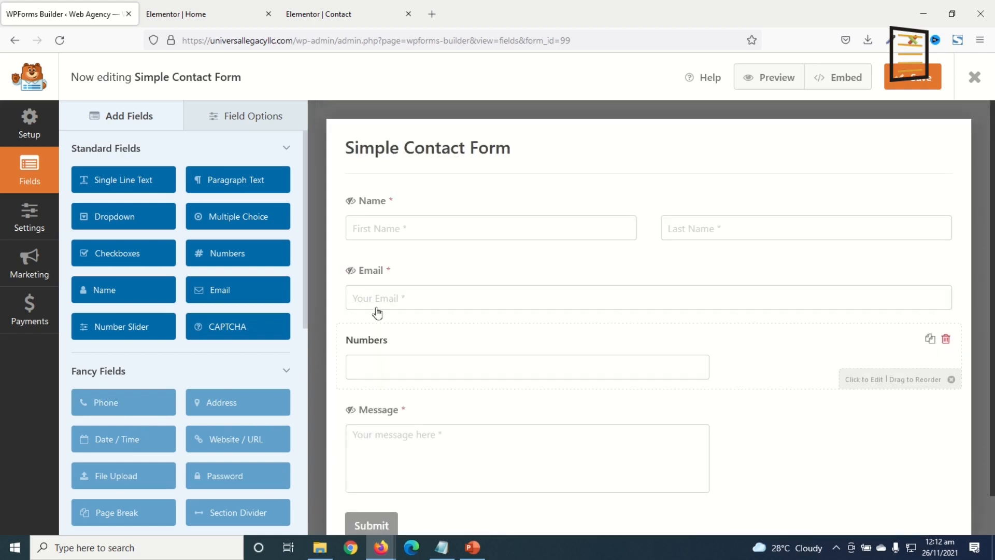
Change the Numbers field's label to "Phone".
{"action": "left_click", "coordinate": [368, 350]}
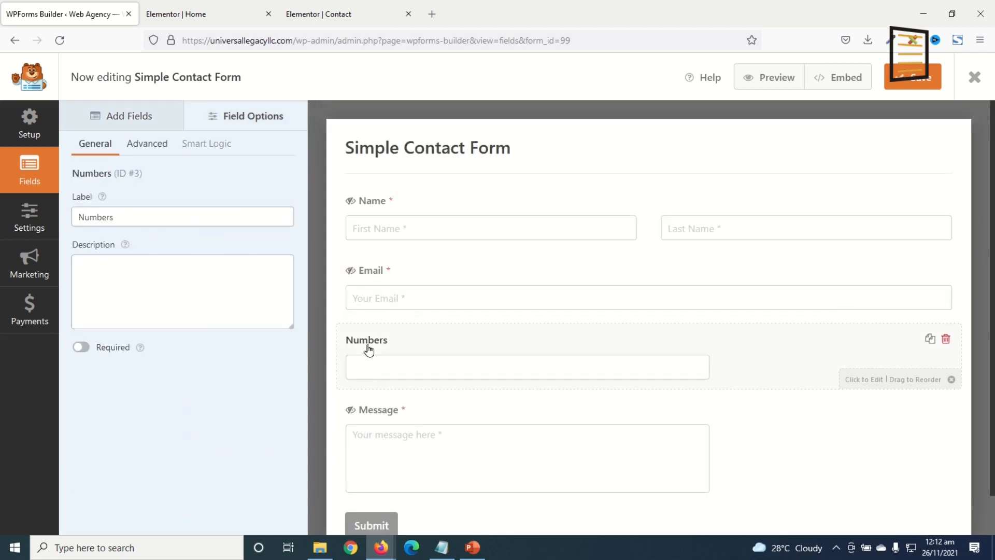
{"action": "left_click_drag", "start_coordinate": [118, 216], "coordinate": [2, 204]}
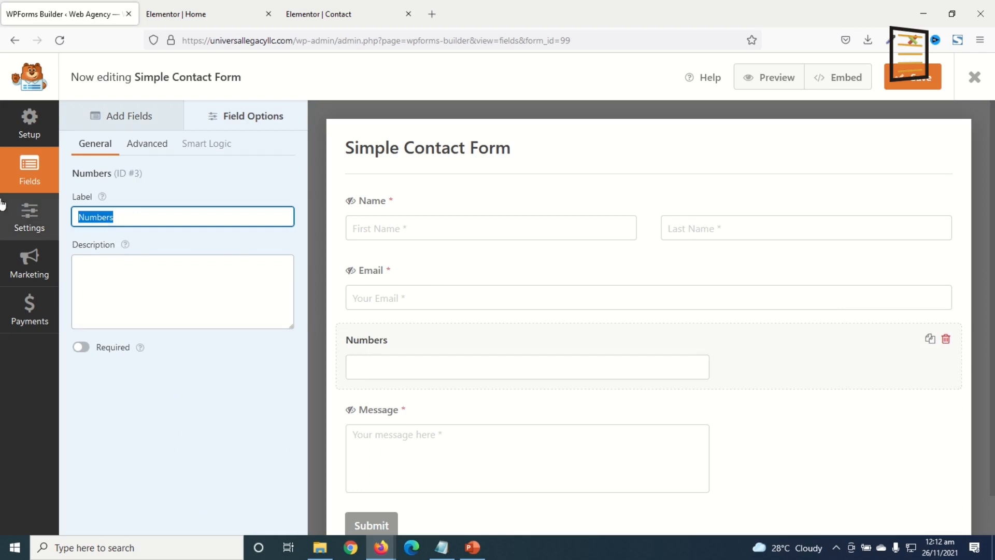
{"action": "type", "text": "Phone"}
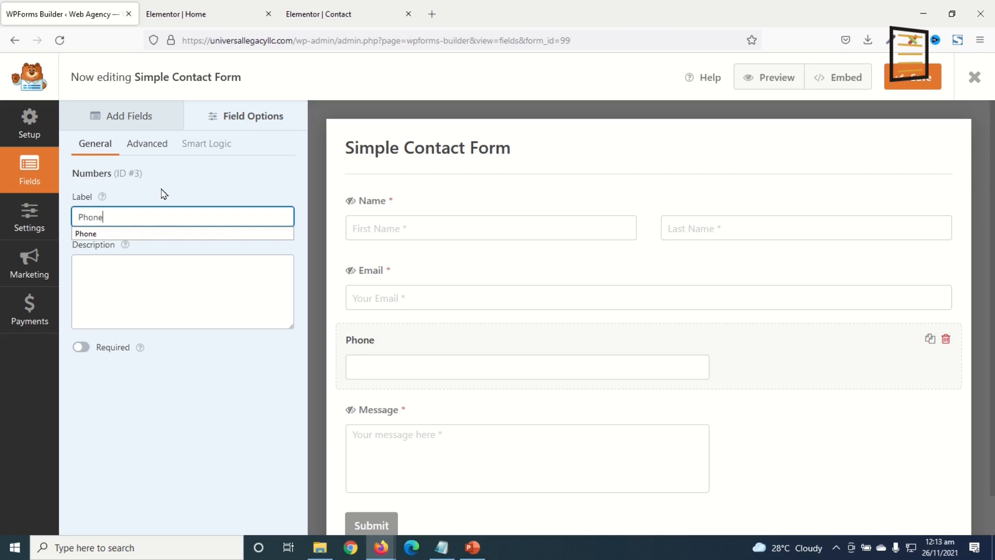
Set the Phone field to Large with the placeholder "Phone", and hide its label.
{"action": "left_click", "coordinate": [147, 151]}
{"action": "left_click", "coordinate": [132, 219]}
{"action": "left_click", "coordinate": [114, 270]}
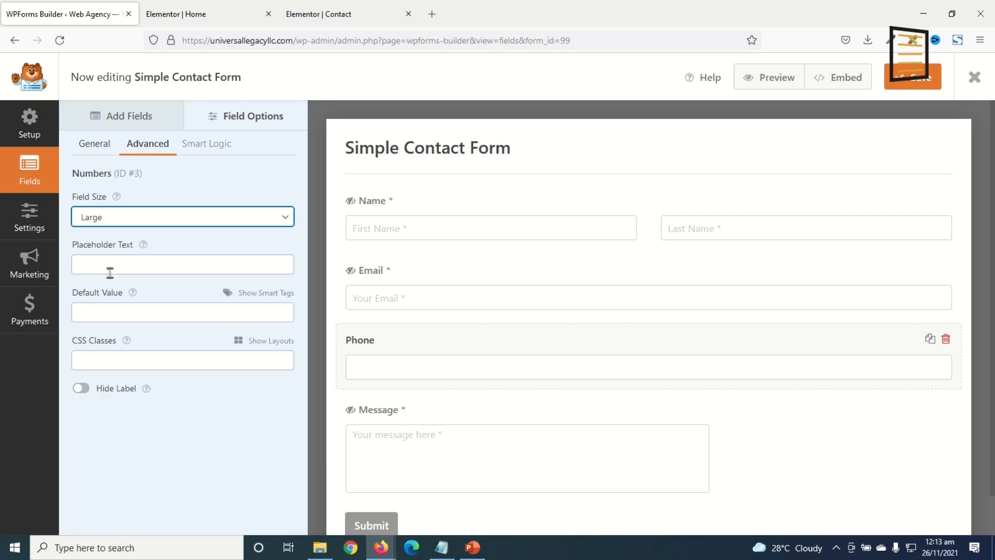
{"action": "left_click", "coordinate": [109, 262]}
{"action": "left_click", "coordinate": [106, 260]}
{"action": "left_click", "coordinate": [104, 306]}
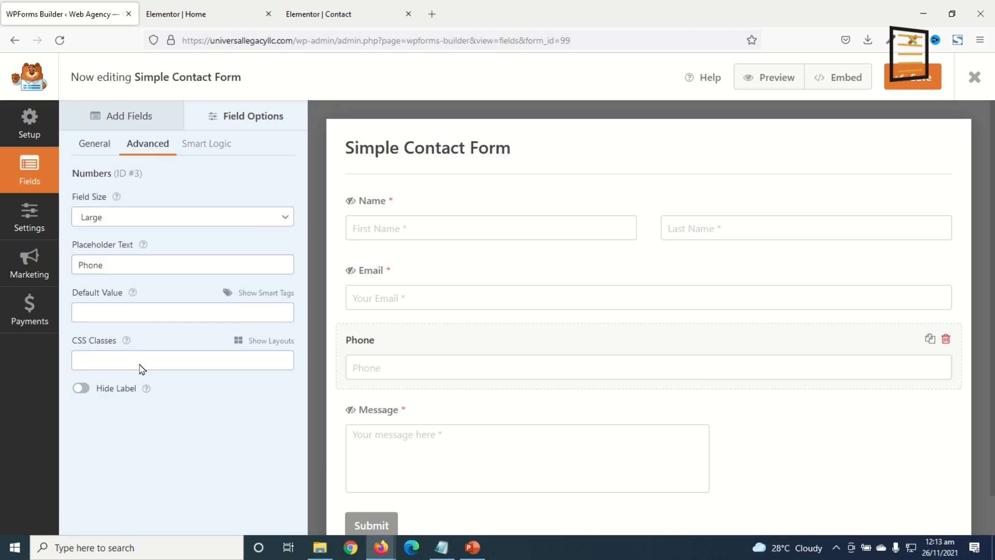
{"action": "left_click", "coordinate": [82, 389]}
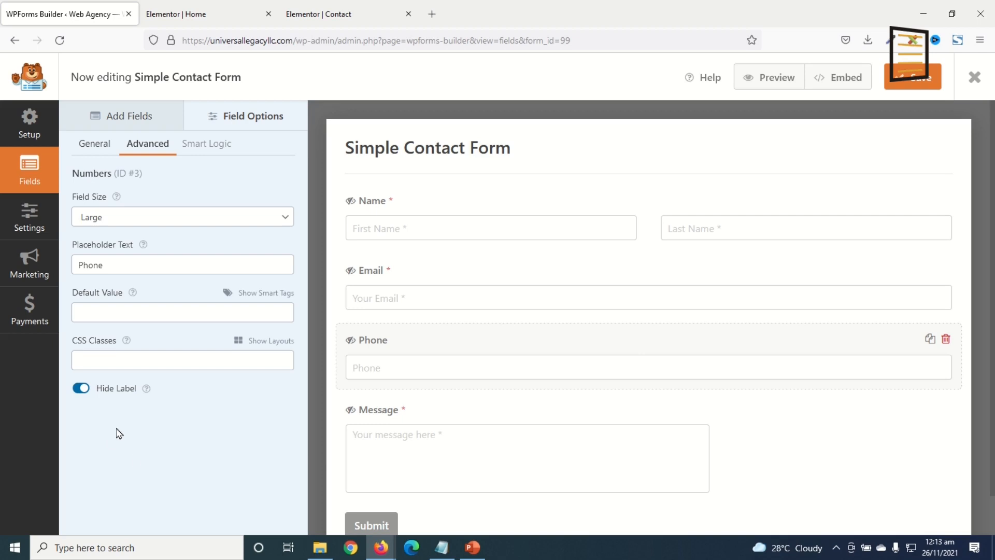
Rename the form "Contact Form" and set its submit button text to "SEND".
{"action": "left_click", "coordinate": [30, 226]}
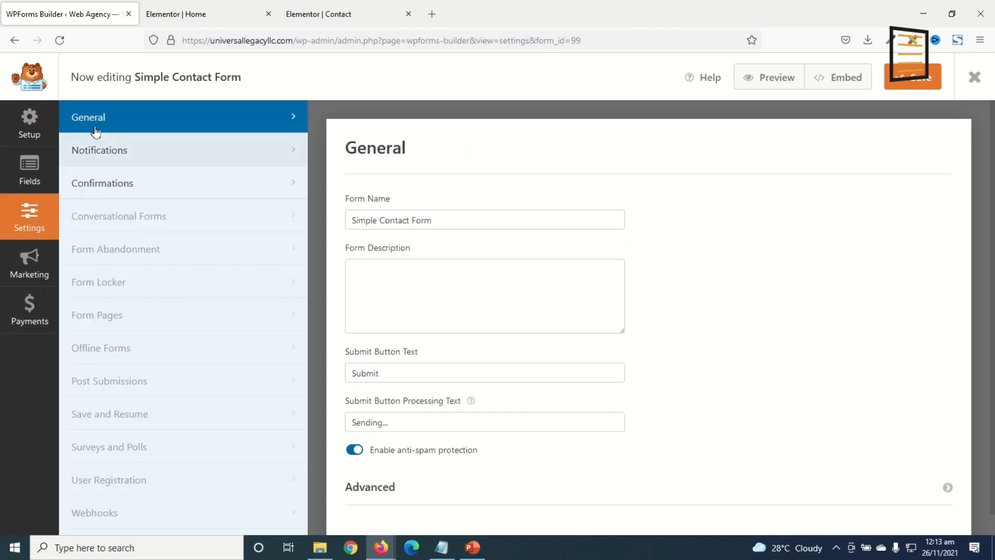
{"action": "left_click_drag", "start_coordinate": [471, 218], "coordinate": [298, 215]}
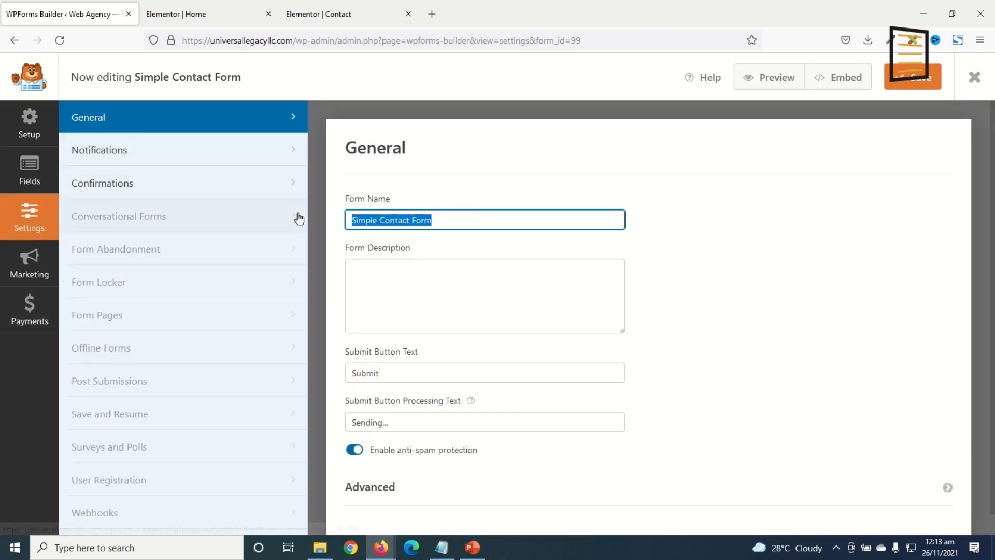
{"action": "double_click", "coordinate": [367, 224]}
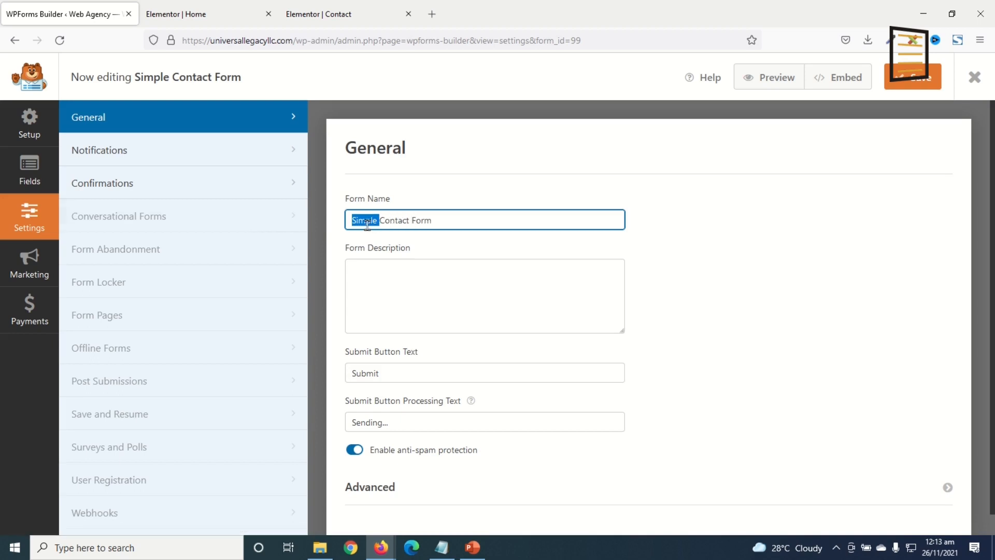
{"action": "key", "text": "BackSpace"}
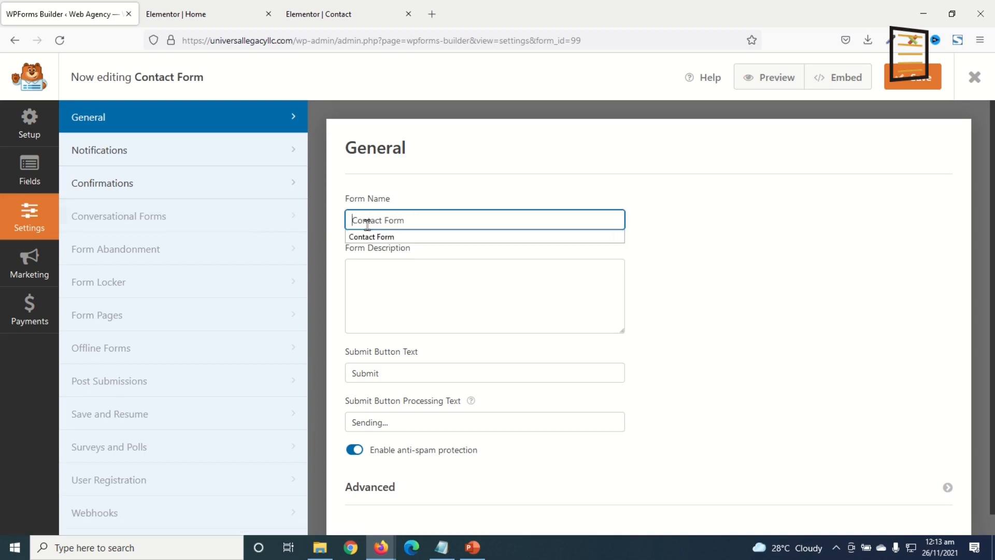
{"action": "double_click", "coordinate": [417, 368]}
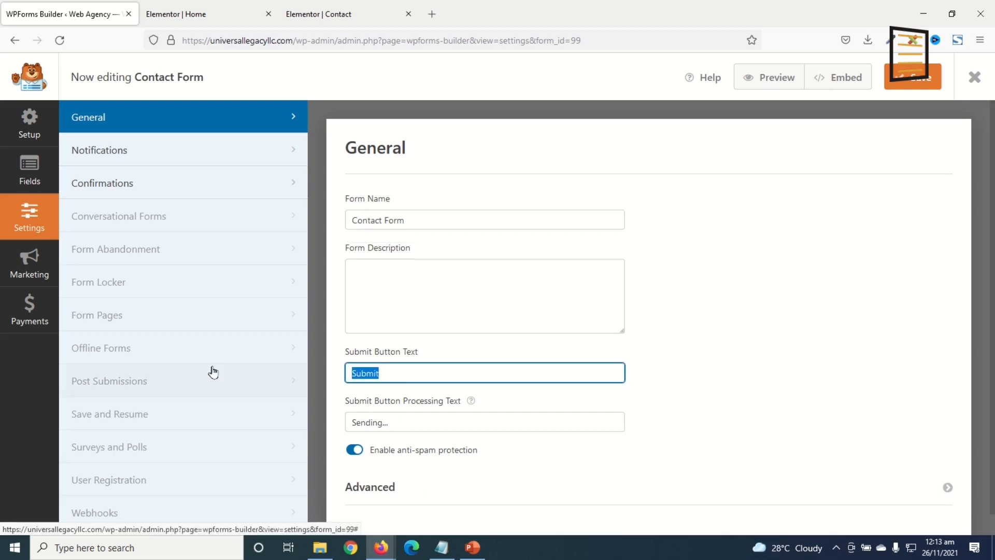
{"action": "type", "text": "SEND"}
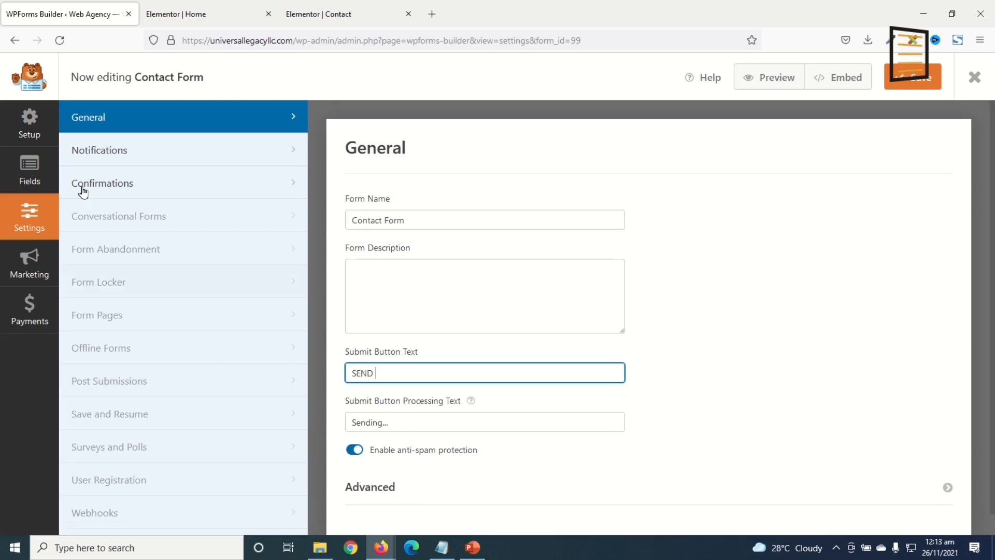
Change the default notification's email subject line to "New Entry: Contact Form".
{"action": "left_click", "coordinate": [117, 152]}
{"action": "scroll", "coordinate": [586, 262], "scroll_direction": "down", "scroll_amount": 4}
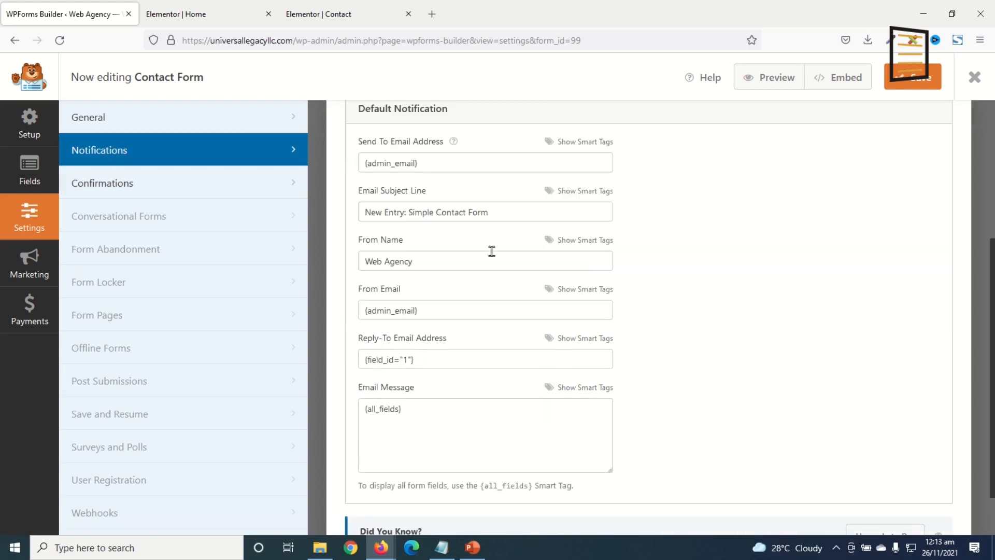
{"action": "double_click", "coordinate": [426, 213]}
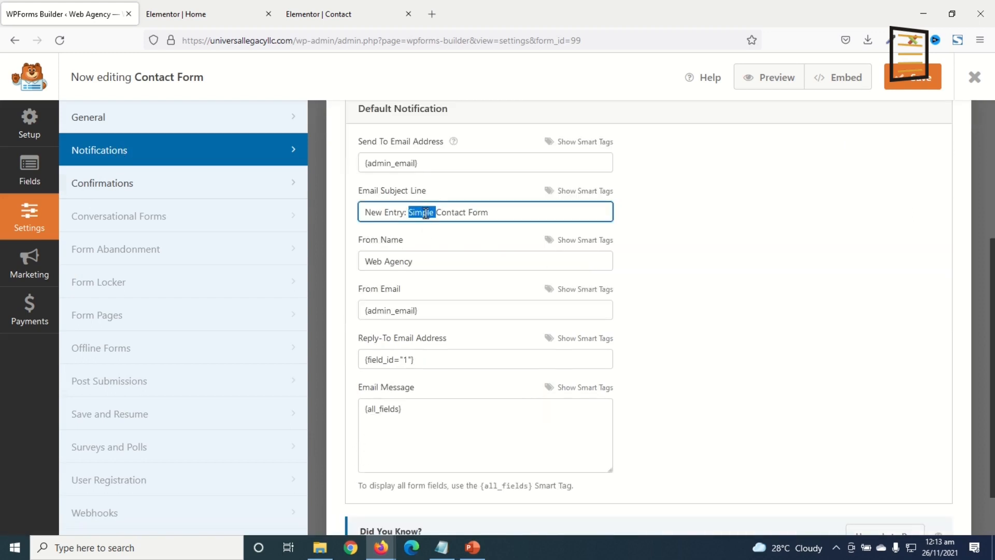
{"action": "key", "text": "BackSpace"}
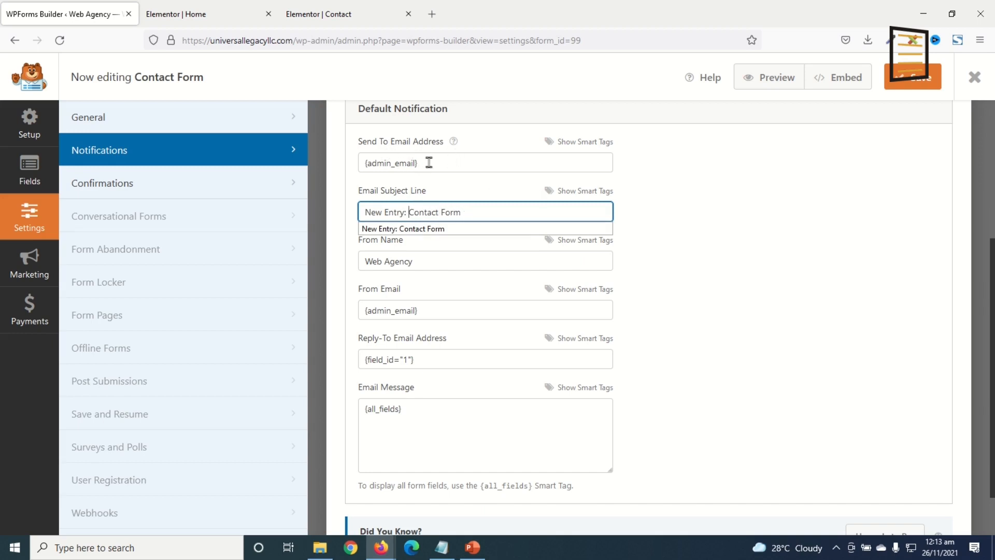
Review the Send To Email Address and the other settings of the default notification.
{"action": "left_click", "coordinate": [484, 164]}
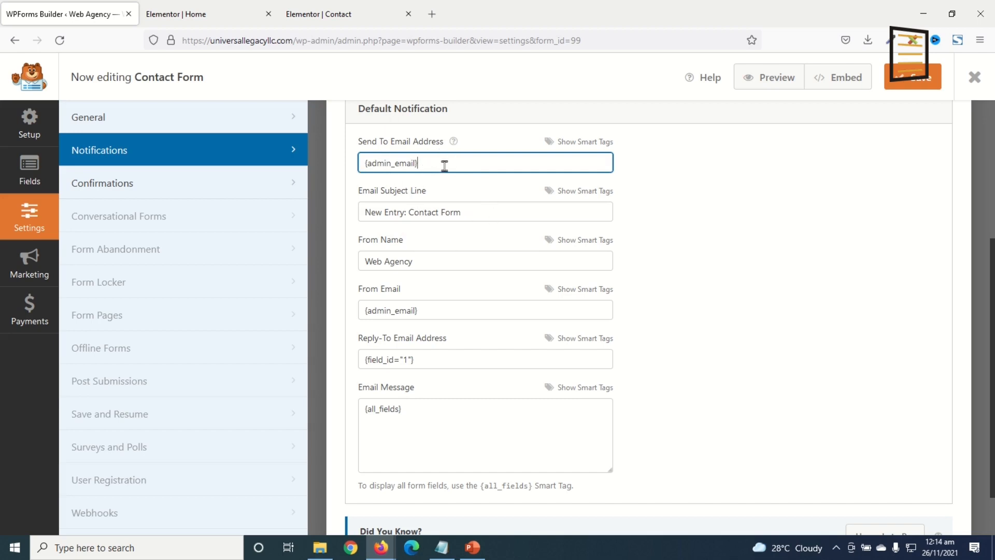
{"action": "left_click_drag", "start_coordinate": [444, 166], "coordinate": [352, 155]}
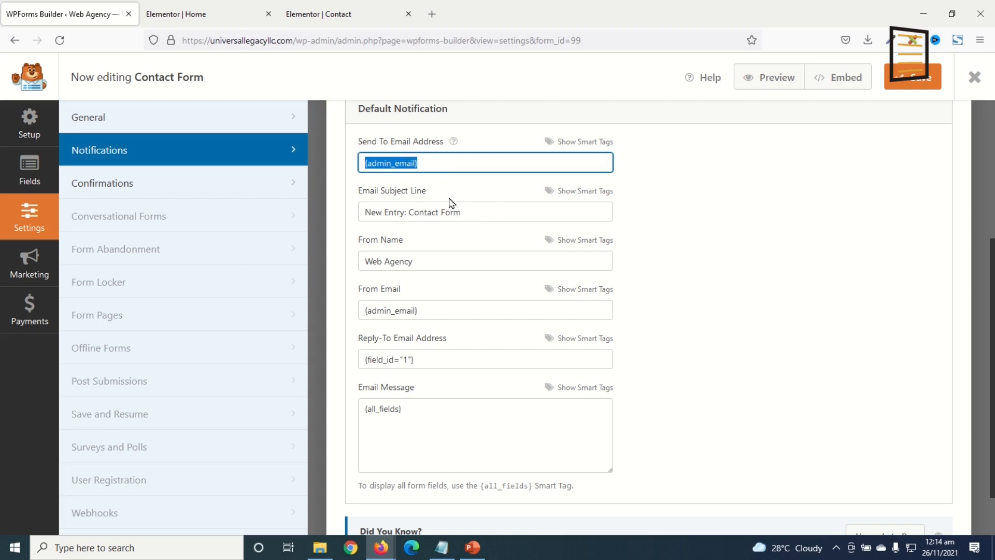
{"action": "left_click", "coordinate": [450, 163]}
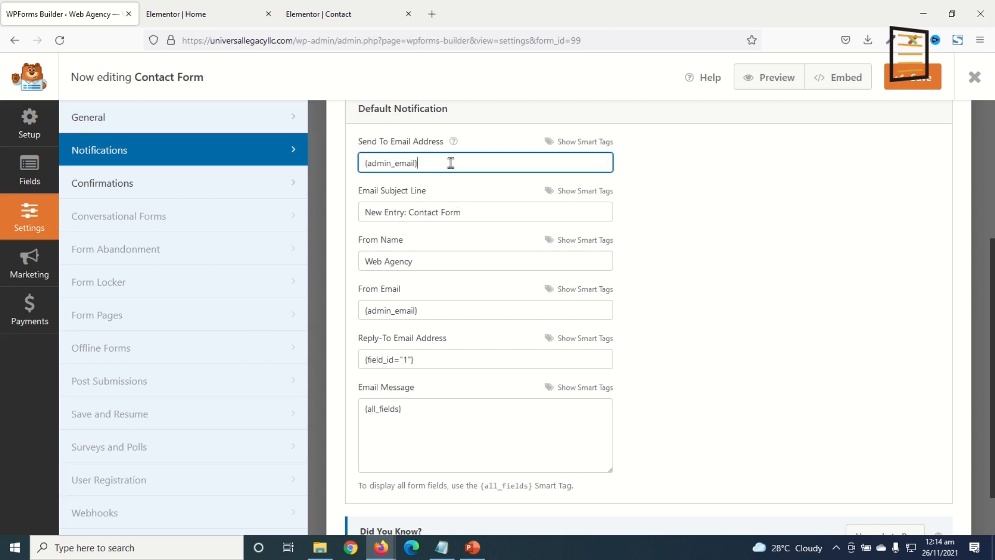
{"action": "left_click_drag", "start_coordinate": [450, 163], "coordinate": [322, 165]}
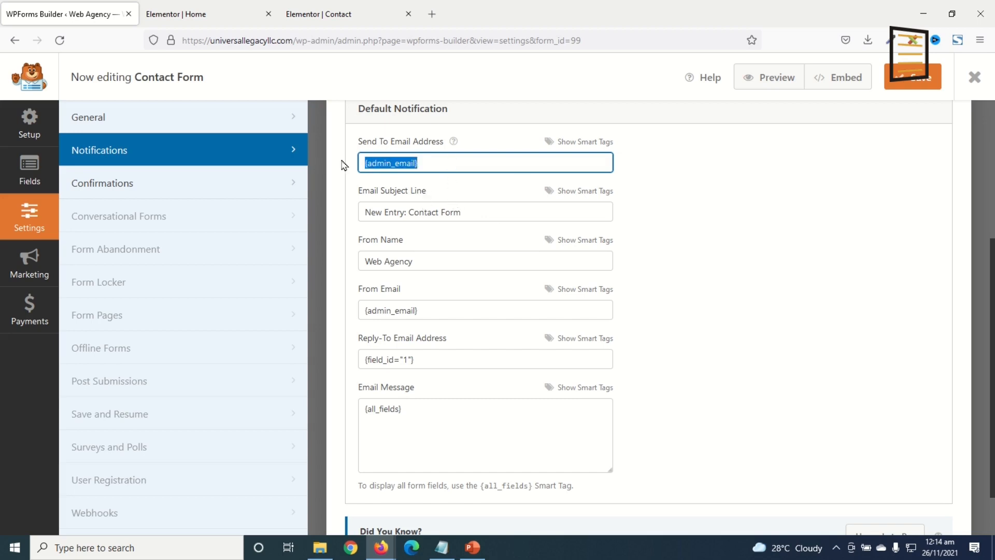
{"action": "scroll", "coordinate": [498, 217], "scroll_direction": "down", "scroll_amount": 1}
{"action": "scroll", "coordinate": [500, 222], "scroll_direction": "up", "scroll_amount": 4}
{"action": "scroll", "coordinate": [444, 327], "scroll_direction": "down", "scroll_amount": 3}
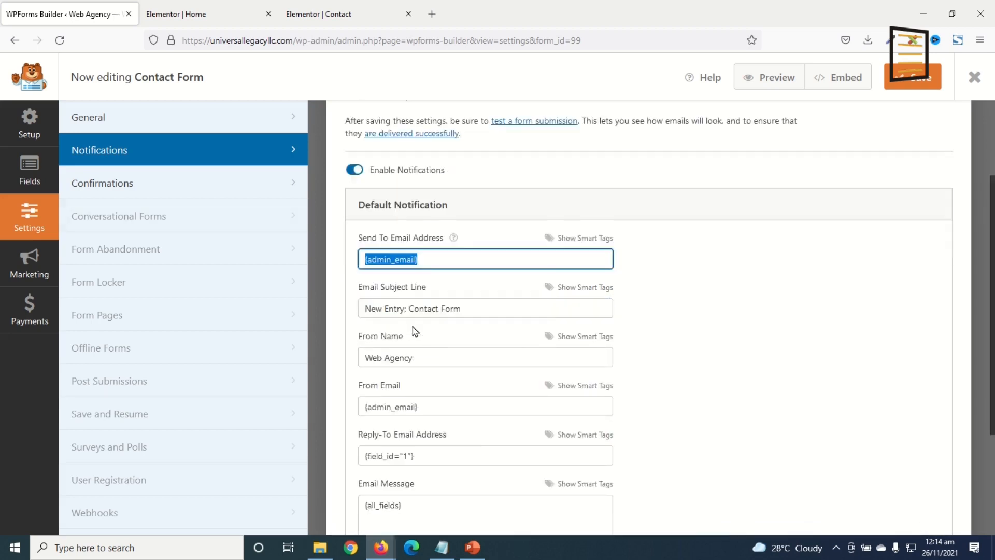
Review the default confirmation message displayed after the form is submitted.
{"action": "left_click", "coordinate": [106, 183]}
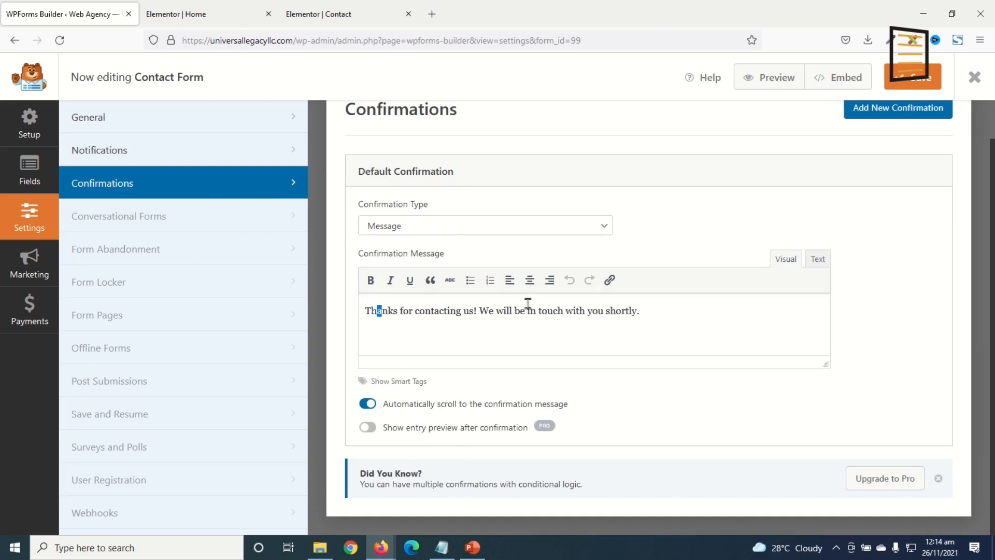
{"action": "left_click_drag", "start_coordinate": [378, 310], "coordinate": [684, 308]}
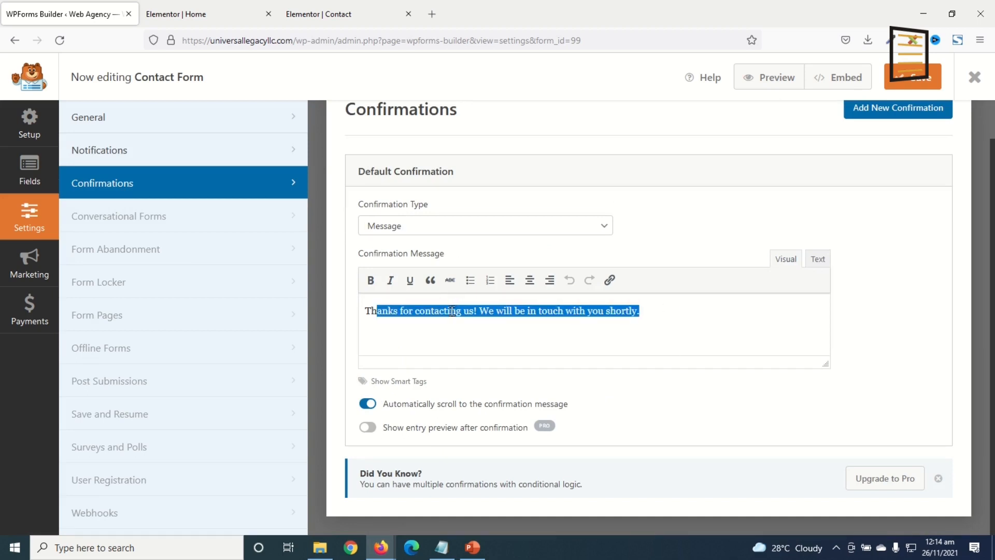
{"action": "left_click_drag", "start_coordinate": [656, 309], "coordinate": [339, 324]}
{"action": "left_click", "coordinate": [482, 344]}
{"action": "left_click_drag", "start_coordinate": [666, 314], "coordinate": [327, 316]}
Save and close the form, and reload the Contact page in the Elementor editor.
{"action": "left_click", "coordinate": [899, 214]}
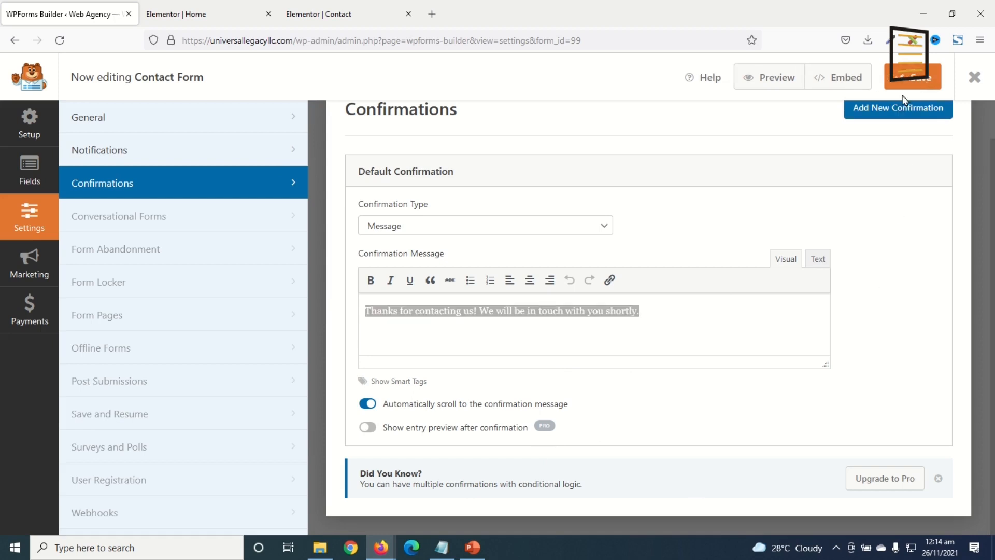
{"action": "left_click", "coordinate": [975, 78]}
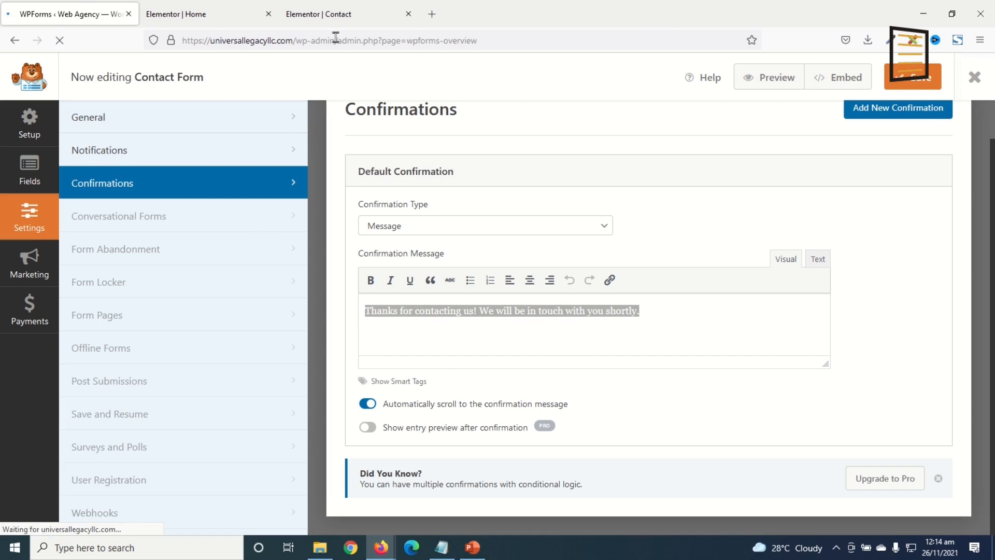
{"action": "left_click", "coordinate": [340, 23]}
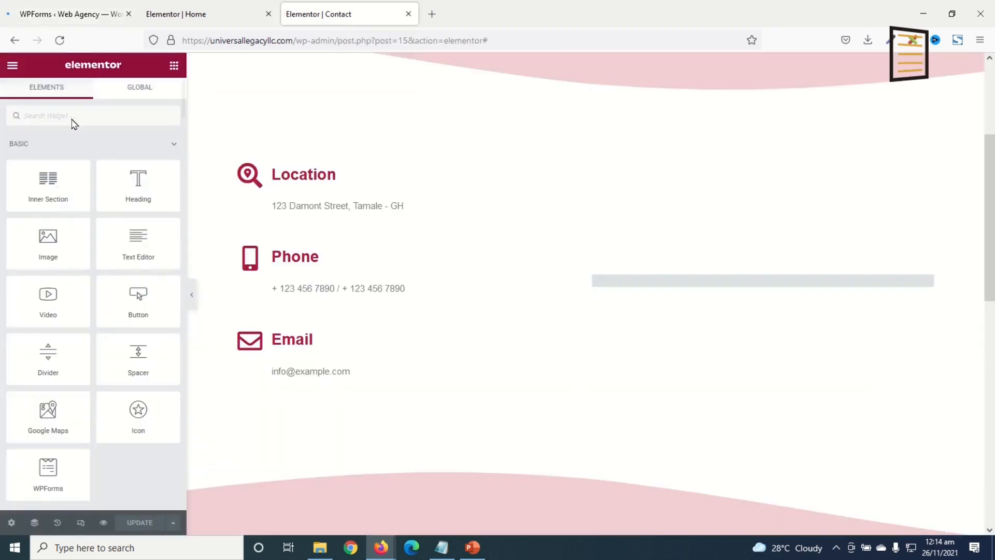
{"action": "left_click", "coordinate": [59, 42]}
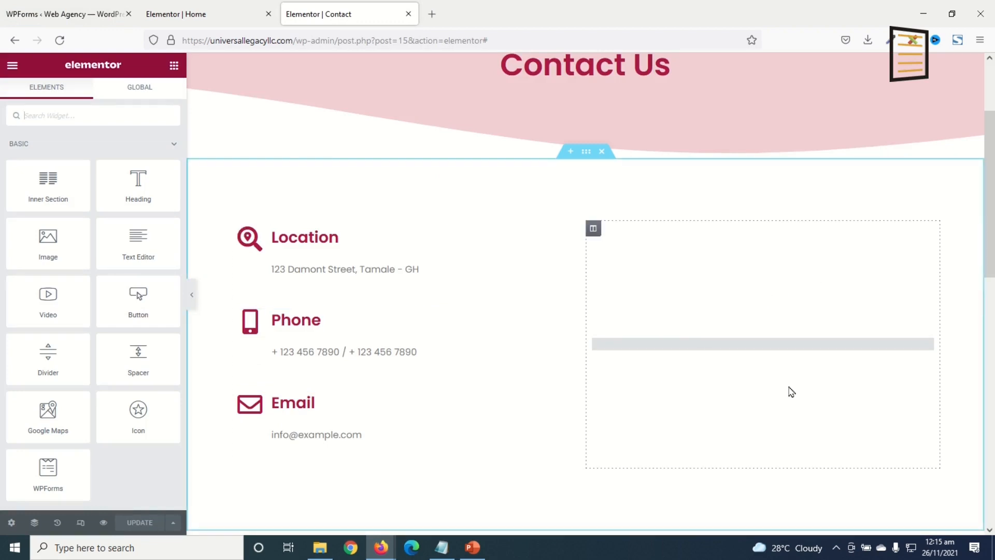
Assign "Contact Form" to the empty WPForms widget beside the contact details.
{"action": "left_click", "coordinate": [834, 351]}
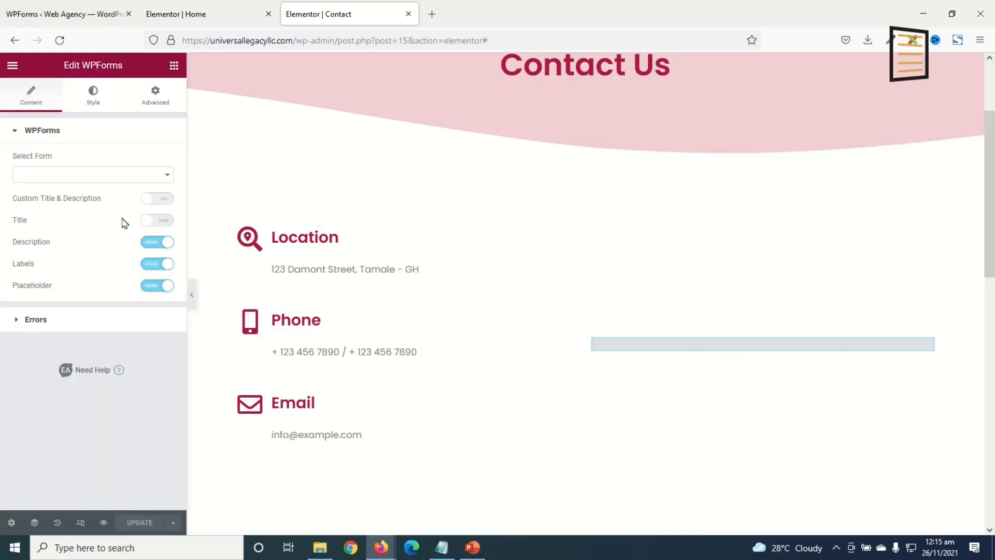
{"action": "left_click", "coordinate": [81, 182]}
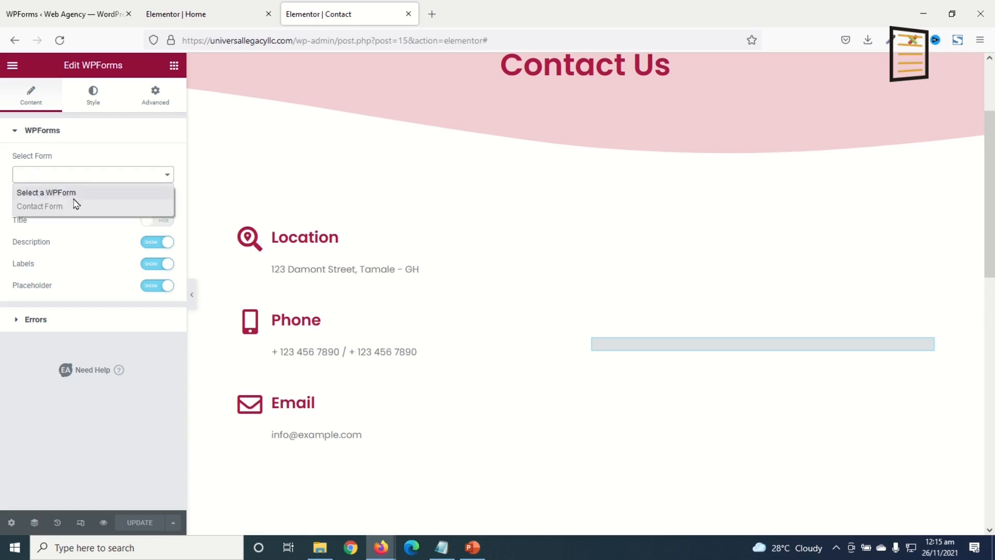
{"action": "left_click", "coordinate": [53, 208]}
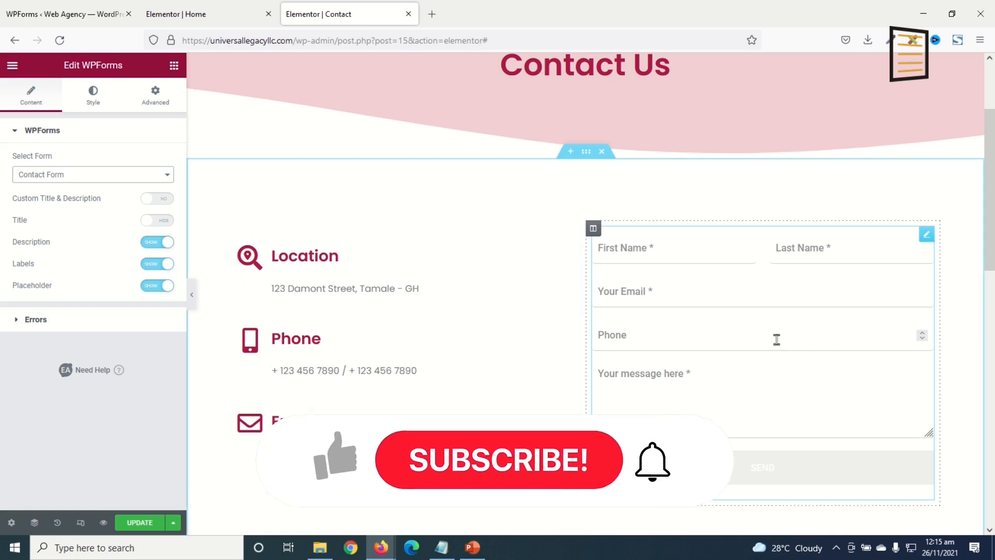
Set the submit button's normal background to the global color Color 2 (#AA1945).
{"action": "left_click", "coordinate": [92, 96]}
{"action": "scroll", "coordinate": [108, 173], "scroll_direction": "down", "scroll_amount": 4}
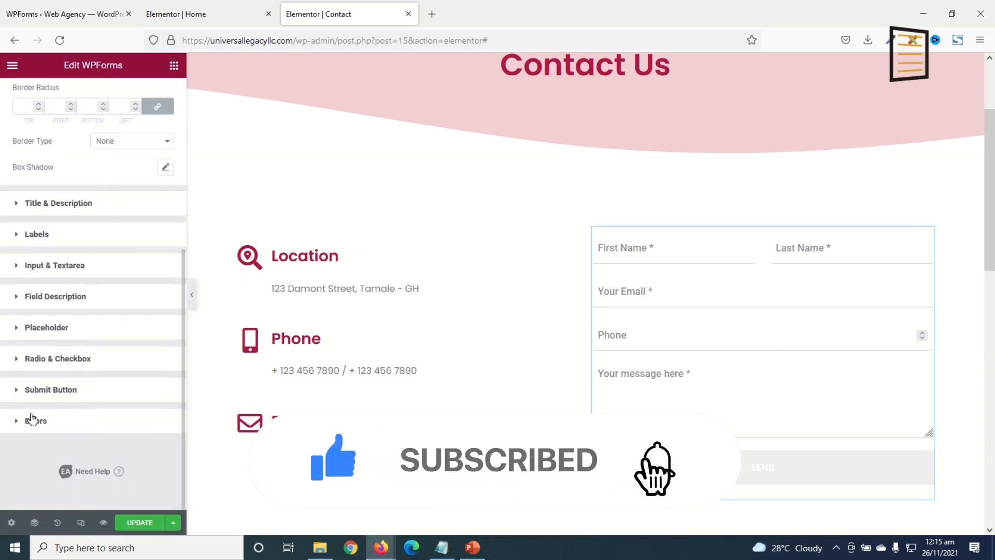
{"action": "left_click", "coordinate": [50, 393]}
{"action": "scroll", "coordinate": [55, 398], "scroll_direction": "down", "scroll_amount": 2}
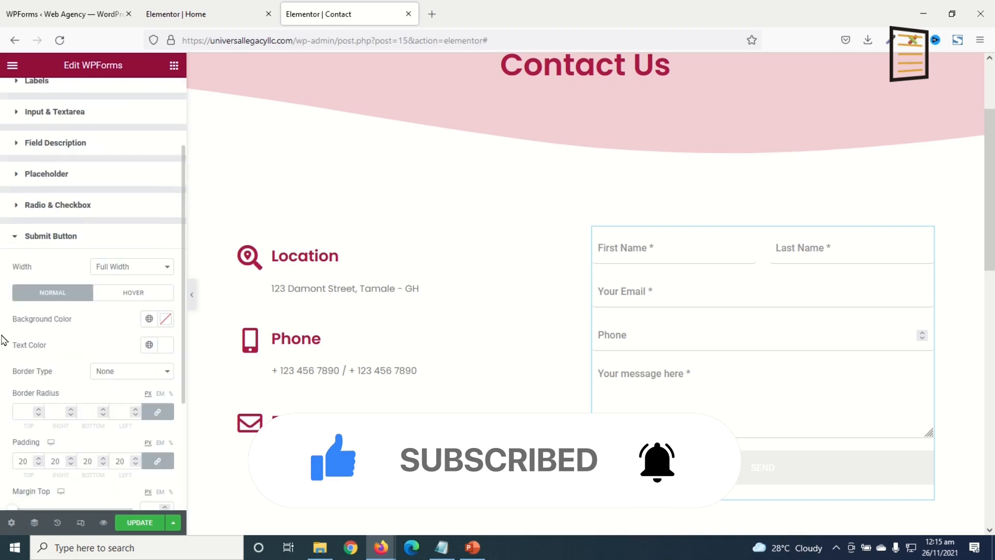
{"action": "left_click", "coordinate": [148, 319]}
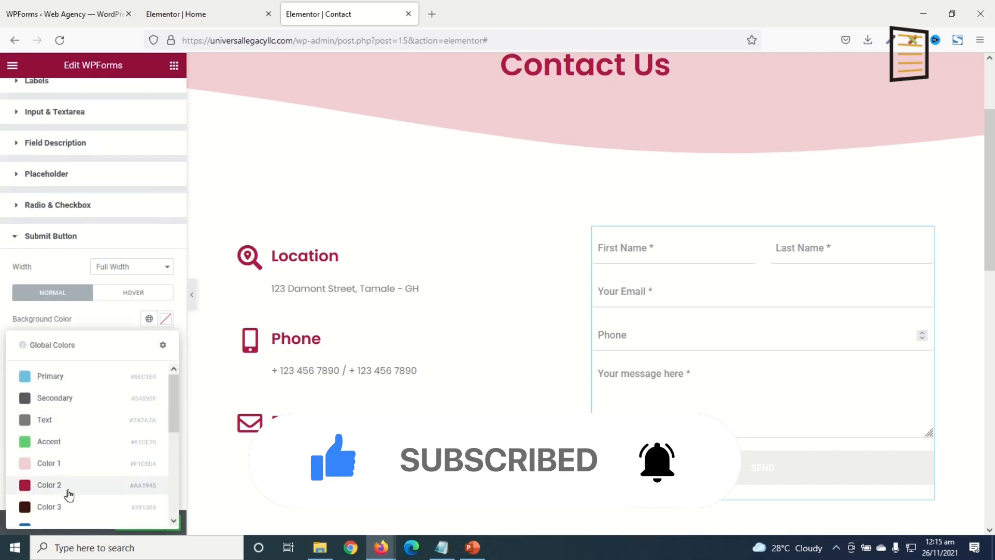
{"action": "left_click", "coordinate": [67, 486]}
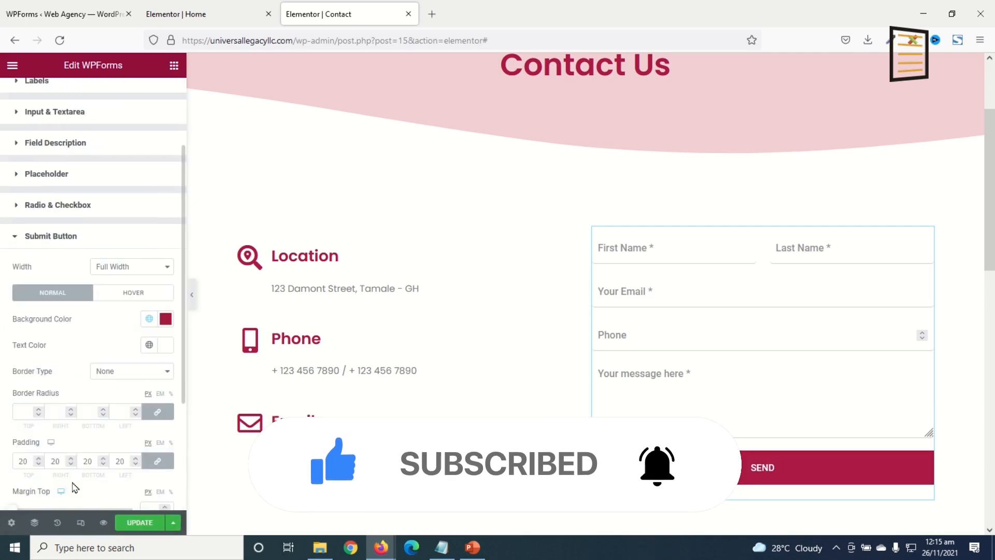
Set the submit button's hover-state background to the dark brown global color Color 3.
{"action": "left_click", "coordinate": [120, 295]}
{"action": "left_click", "coordinate": [148, 332]}
{"action": "left_click", "coordinate": [48, 310]}
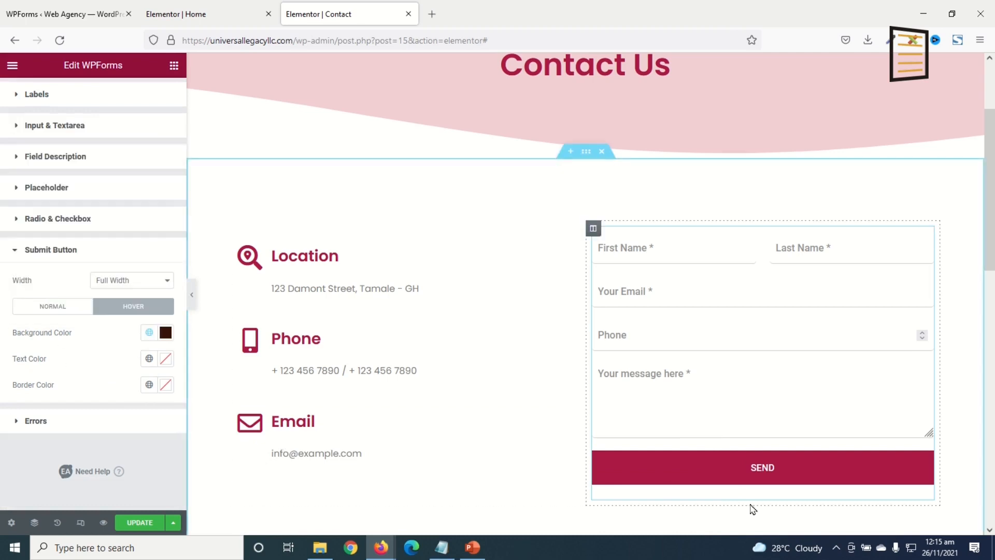
{"action": "scroll", "coordinate": [755, 392], "scroll_direction": "down", "scroll_amount": 5}
{"action": "scroll", "coordinate": [755, 391], "scroll_direction": "up", "scroll_amount": 4}
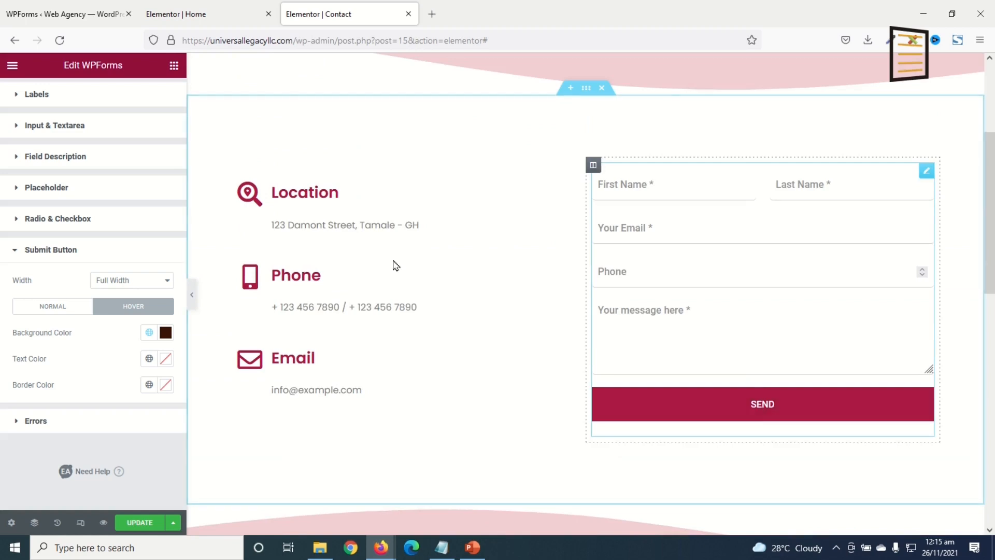
Open the Location icon box for editing and examine its title, address text and icon settings.
{"action": "left_click", "coordinate": [359, 226]}
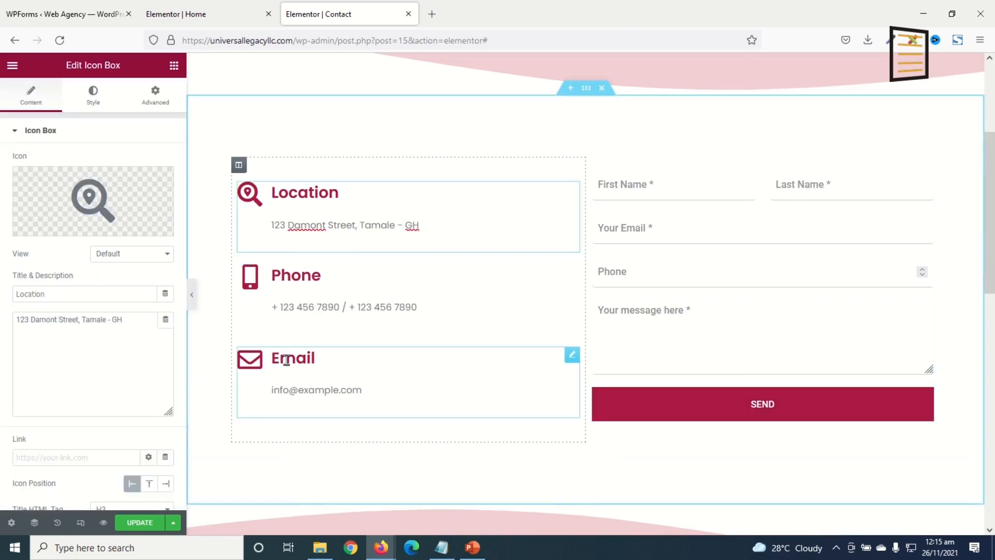
{"action": "left_click_drag", "start_coordinate": [66, 296], "coordinate": [9, 280]}
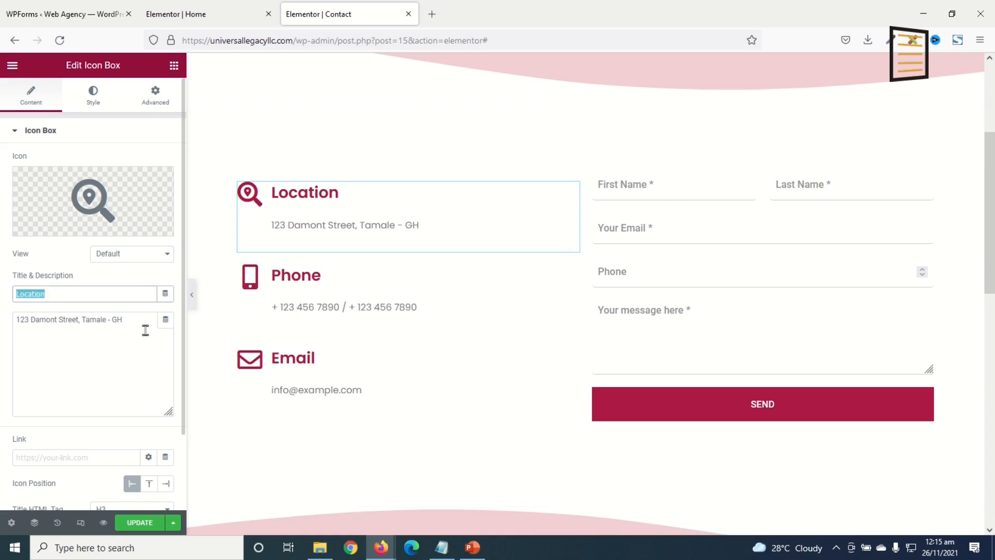
{"action": "left_click_drag", "start_coordinate": [144, 330], "coordinate": [1, 313]}
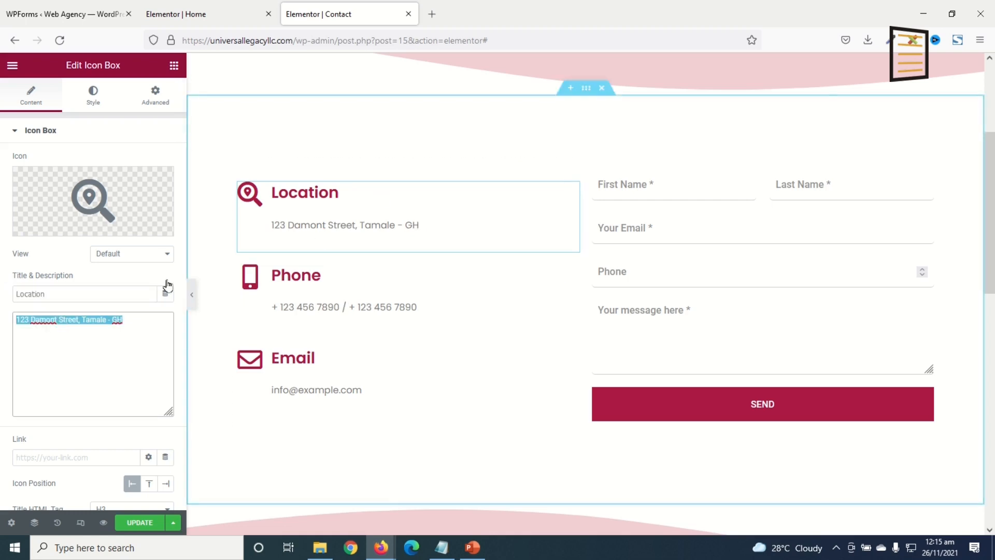
{"action": "mouse_move", "coordinate": [88, 198]}
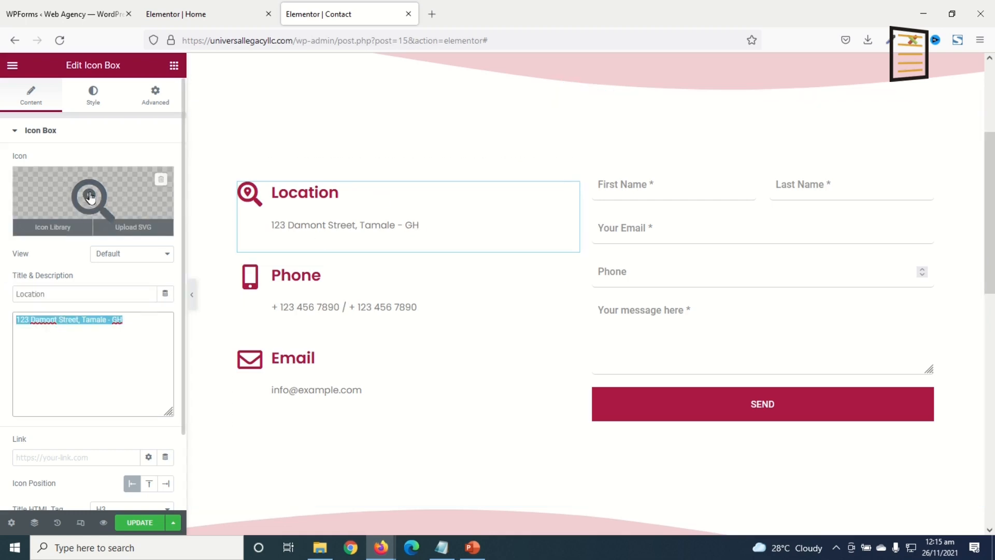
Update the Contact page and preview it in full on the live site.
{"action": "left_click", "coordinate": [135, 521]}
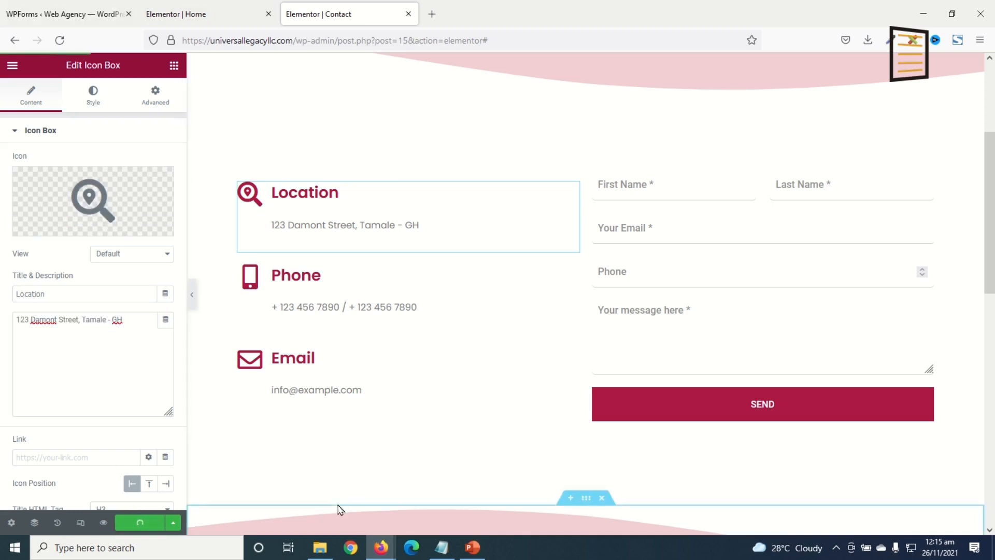
{"action": "left_click", "coordinate": [105, 524]}
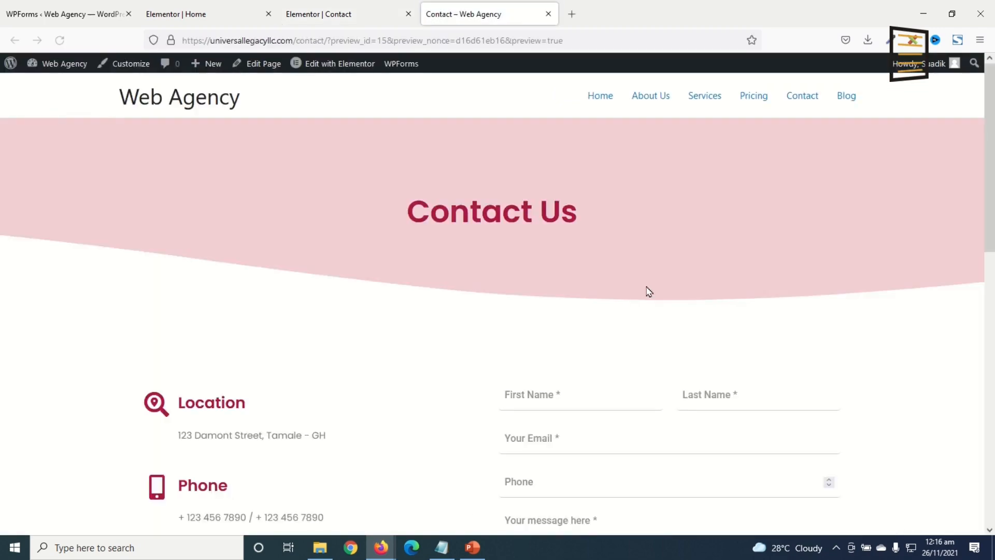
{"action": "scroll", "coordinate": [648, 297], "scroll_direction": "down", "scroll_amount": 10}
{"action": "scroll", "coordinate": [722, 315], "scroll_direction": "up", "scroll_amount": 10}
Go to the site's Blog page and open its Blog / Archive settings in the theme Customizer.
{"action": "left_click", "coordinate": [847, 97]}
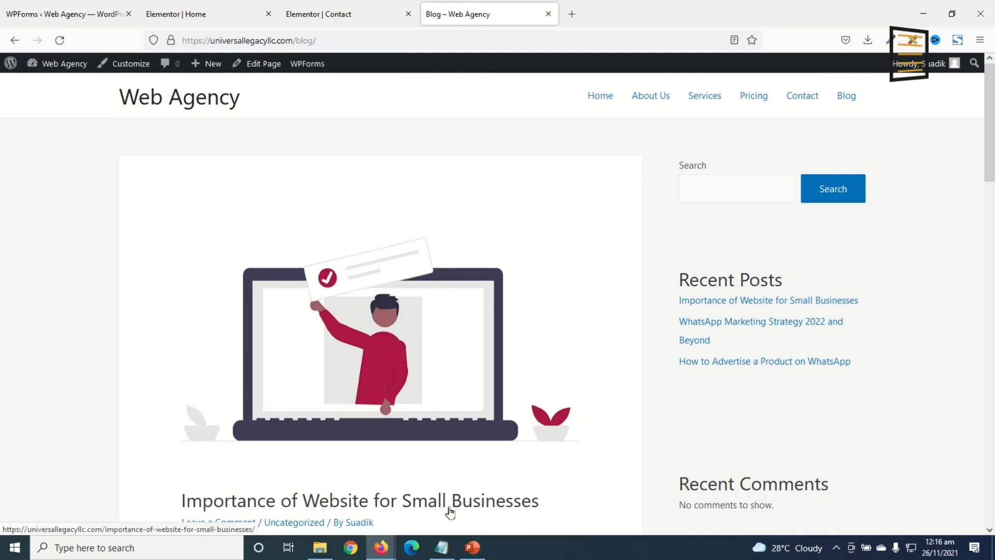
{"action": "left_click", "coordinate": [130, 64]}
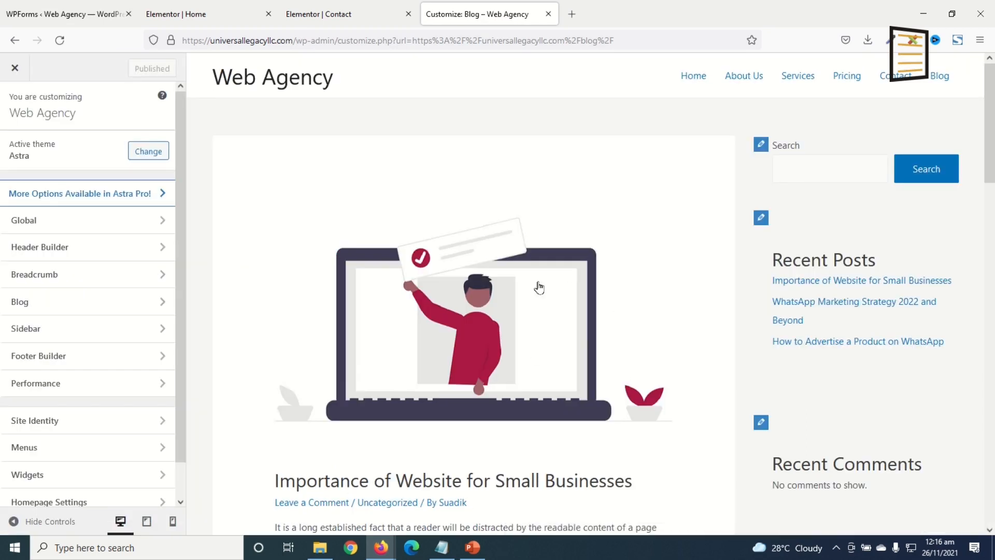
{"action": "left_click", "coordinate": [38, 303]}
{"action": "left_click", "coordinate": [56, 145]}
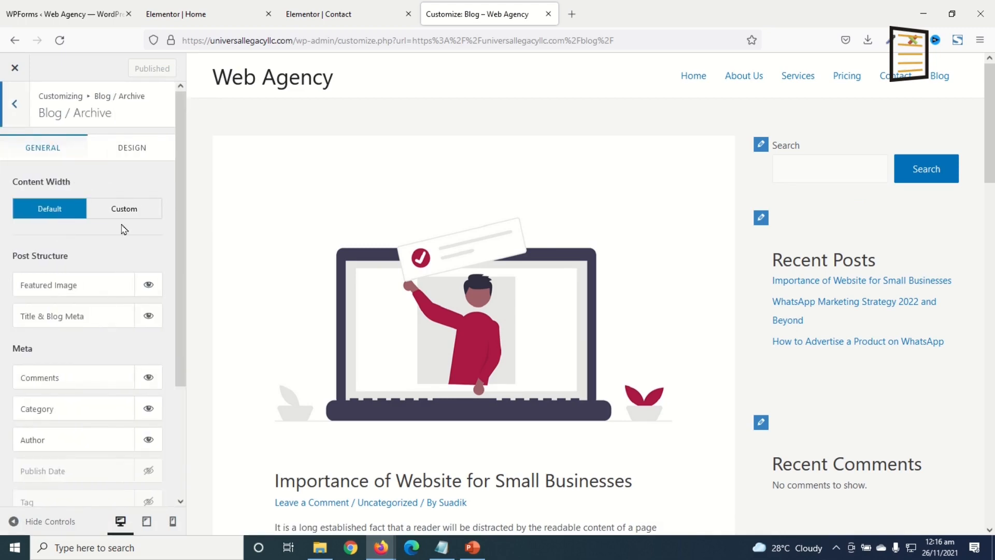
{"action": "scroll", "coordinate": [366, 310], "scroll_direction": "down", "scroll_amount": 6}
{"action": "scroll", "coordinate": [371, 319], "scroll_direction": "up", "scroll_amount": 5}
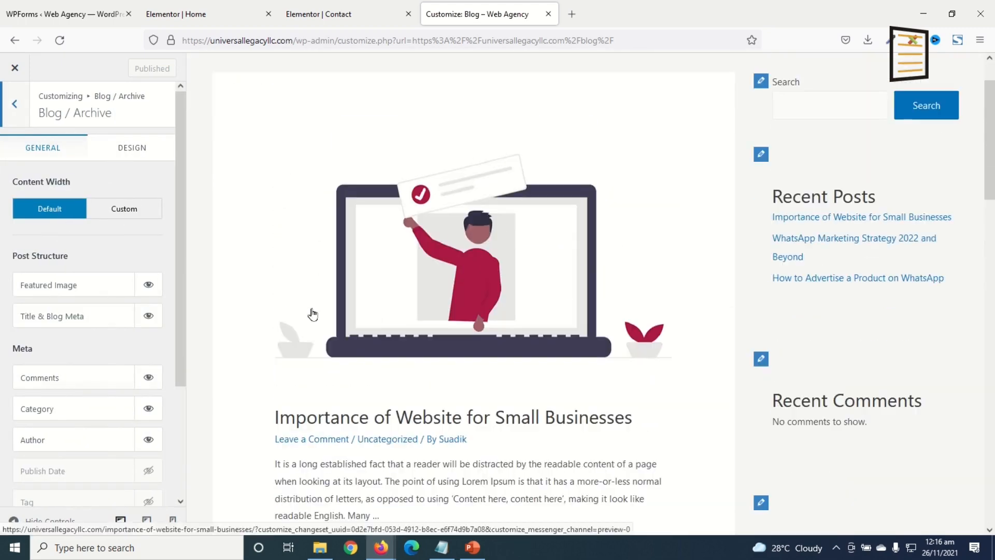
Switch the blog archive's content width to Custom and set it to 800 px.
{"action": "left_click", "coordinate": [122, 216]}
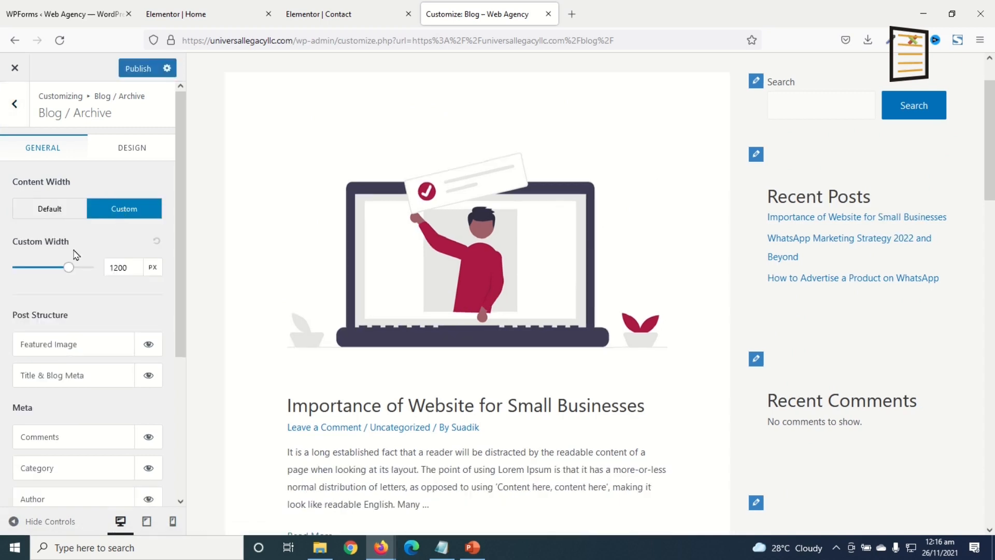
{"action": "left_click", "coordinate": [129, 269]}
{"action": "double_click", "coordinate": [115, 265]}
{"action": "type", "text": "800"}
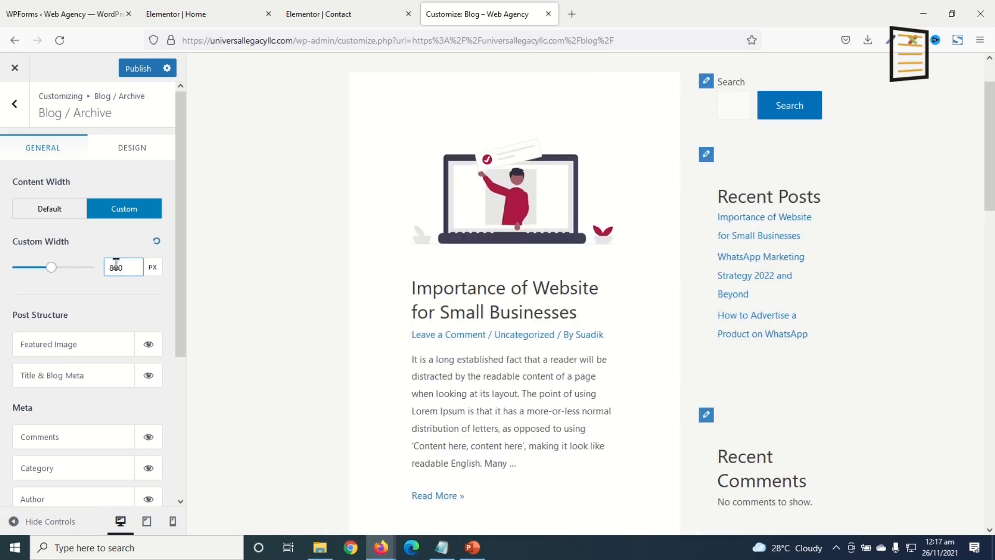
Hide the featured image in the blog archive's post structure to check the listing, and show it again.
{"action": "scroll", "coordinate": [108, 485], "scroll_direction": "down", "scroll_amount": 1}
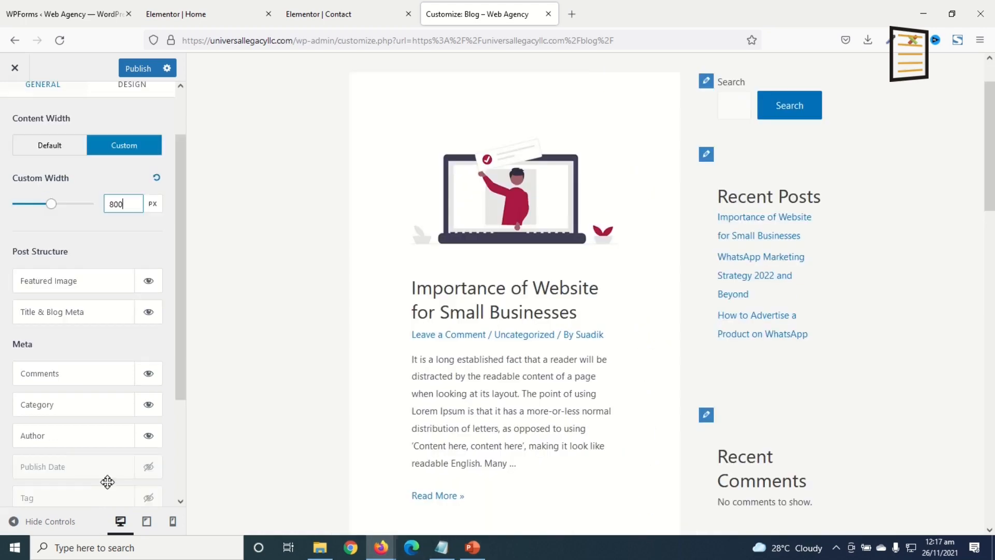
{"action": "left_click", "coordinate": [149, 281]}
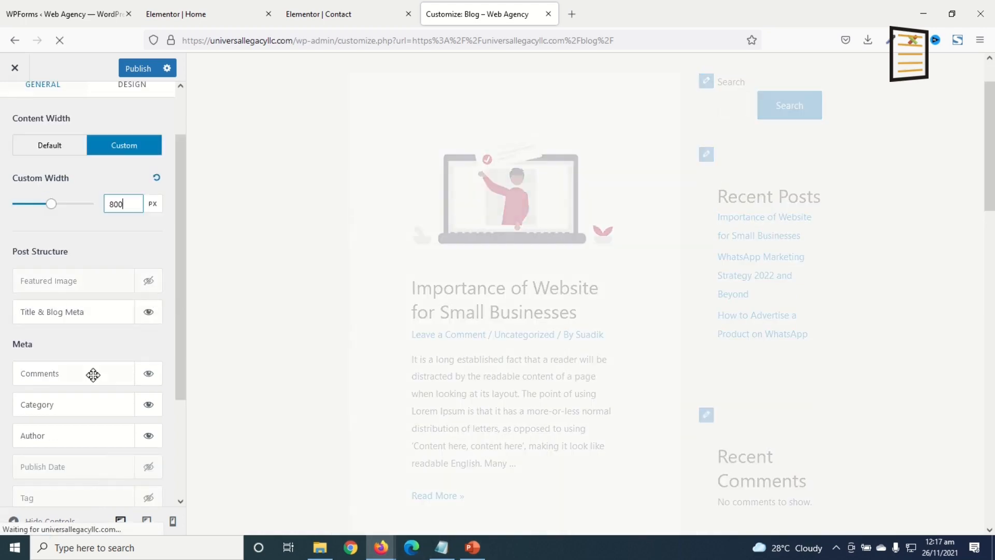
{"action": "scroll", "coordinate": [98, 357], "scroll_direction": "up", "scroll_amount": 1}
{"action": "scroll", "coordinate": [99, 347], "scroll_direction": "down", "scroll_amount": 2}
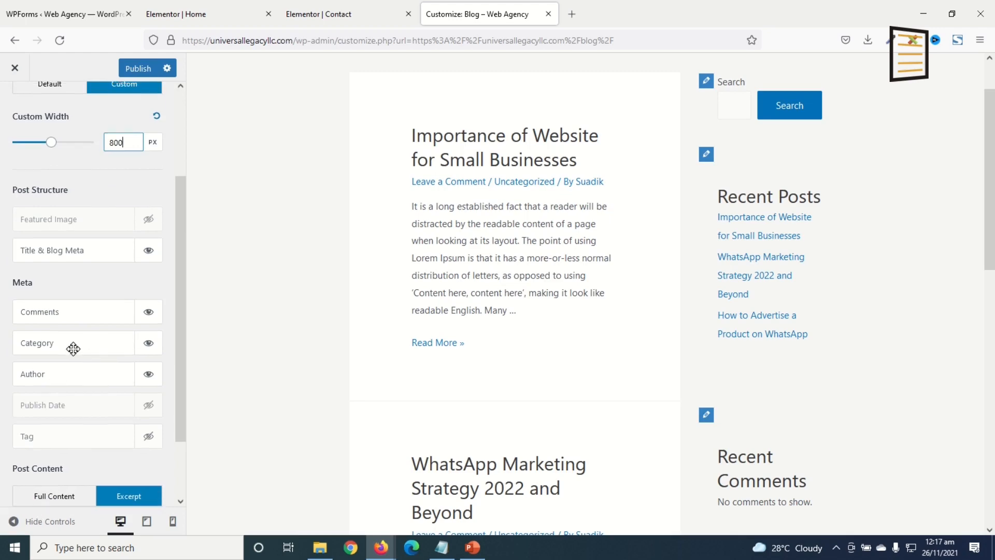
{"action": "scroll", "coordinate": [73, 349], "scroll_direction": "up", "scroll_amount": 2}
{"action": "scroll", "coordinate": [482, 249], "scroll_direction": "up", "scroll_amount": 1}
{"action": "scroll", "coordinate": [449, 290], "scroll_direction": "down", "scroll_amount": 3}
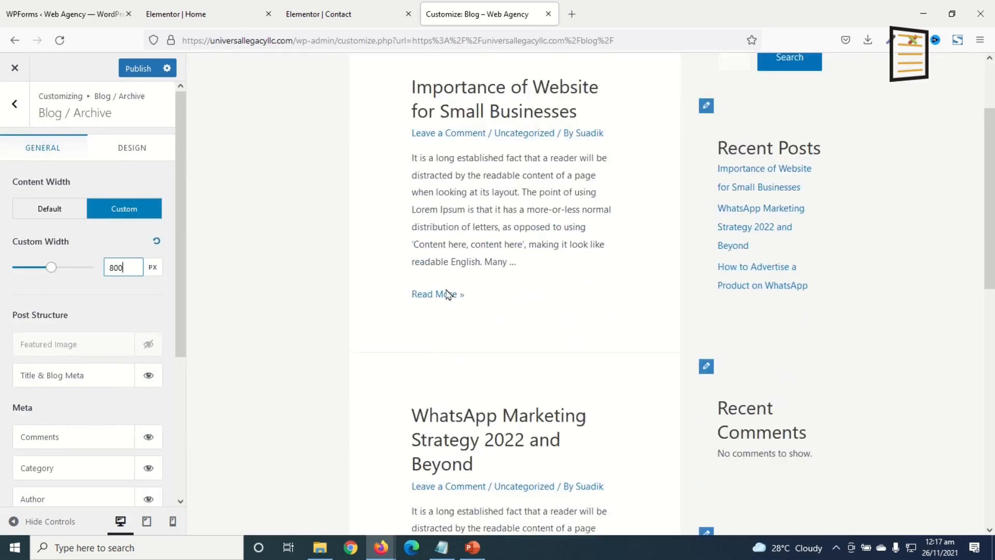
{"action": "left_click", "coordinate": [148, 344]}
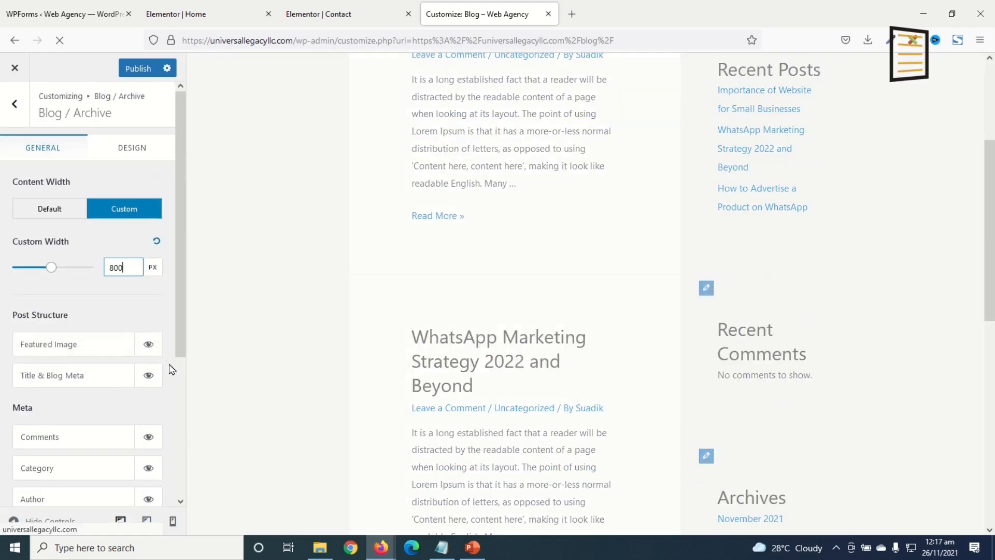
In the Single Post settings, switch the content width to Custom and set it to 800 px.
{"action": "left_click", "coordinate": [16, 104]}
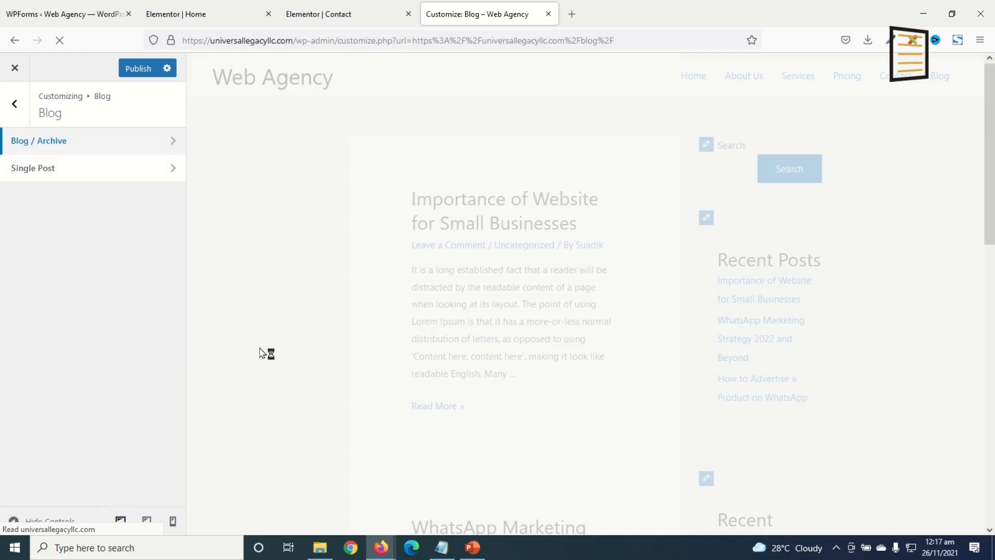
{"action": "left_click", "coordinate": [48, 171]}
{"action": "left_click", "coordinate": [133, 214]}
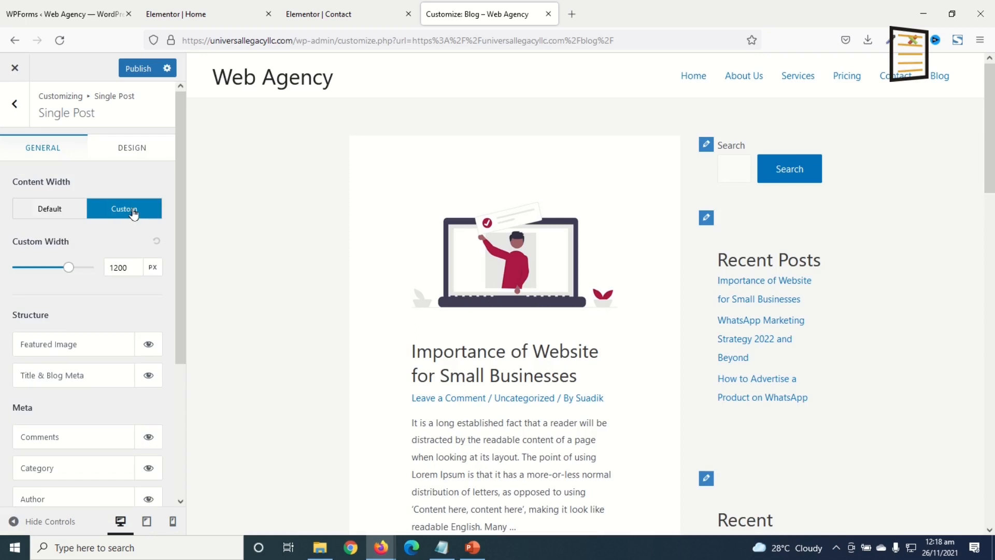
{"action": "left_click", "coordinate": [133, 270]}
{"action": "double_click", "coordinate": [135, 268]}
{"action": "type", "text": "800"}
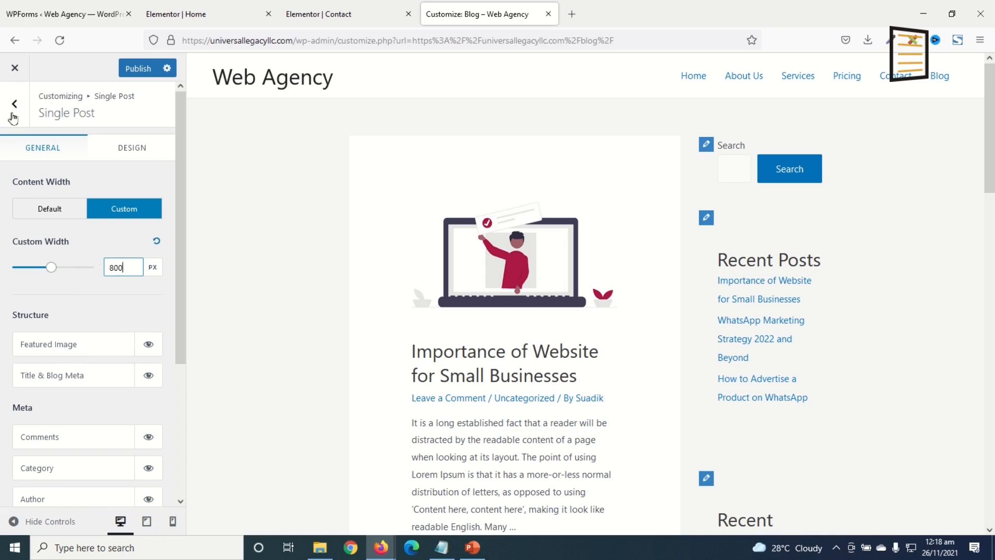
Set the Customizer's default sidebar layout to No Sidebar.
{"action": "left_click", "coordinate": [13, 119]}
{"action": "left_click", "coordinate": [15, 115]}
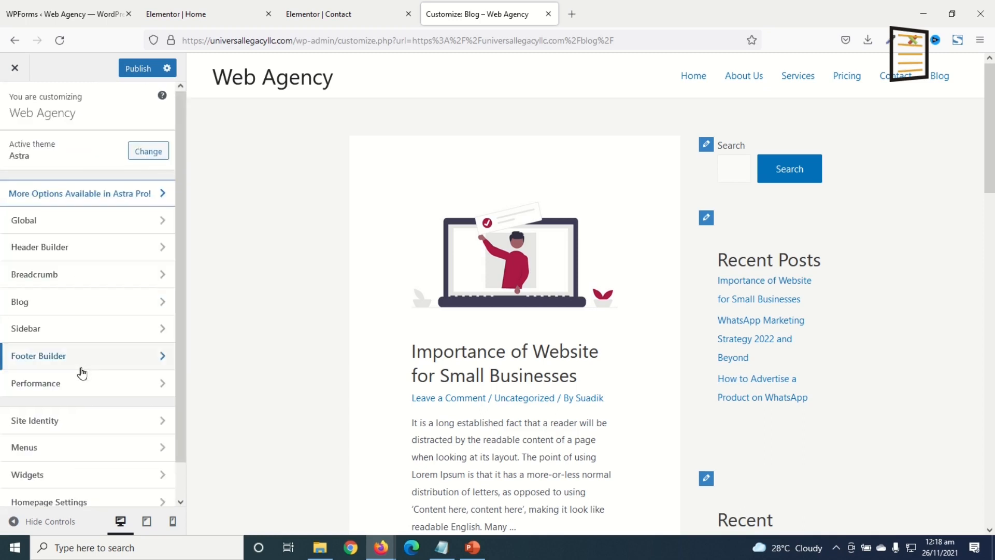
{"action": "left_click", "coordinate": [48, 331]}
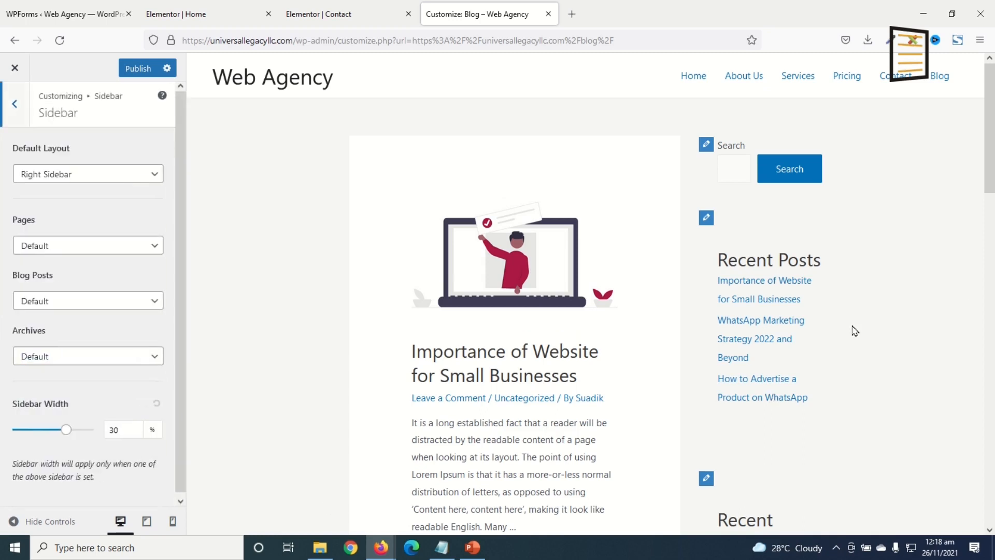
{"action": "left_click", "coordinate": [78, 178]}
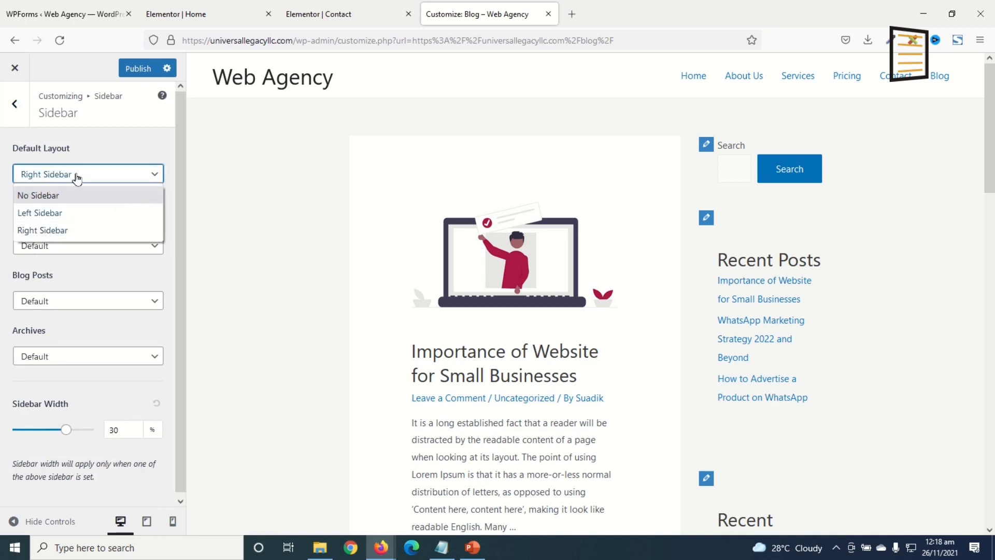
{"action": "left_click", "coordinate": [70, 199]}
Review the blog listing, and open the "Importance of Website for Small Businesses" post to examine its layout.
{"action": "scroll", "coordinate": [772, 284], "scroll_direction": "down", "scroll_amount": 15}
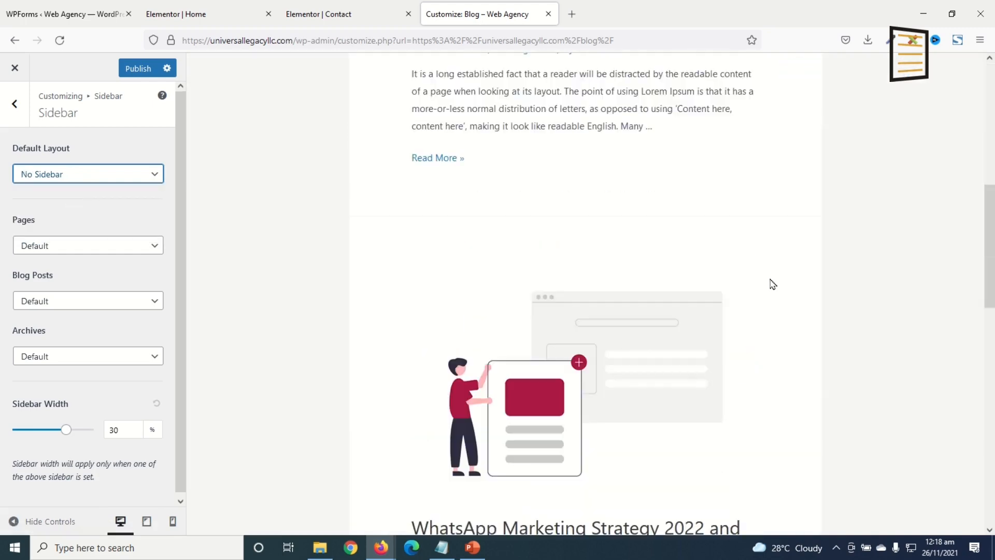
{"action": "scroll", "coordinate": [770, 296], "scroll_direction": "up", "scroll_amount": 9}
{"action": "scroll", "coordinate": [770, 299], "scroll_direction": "up", "scroll_amount": 7}
{"action": "left_click", "coordinate": [591, 288]}
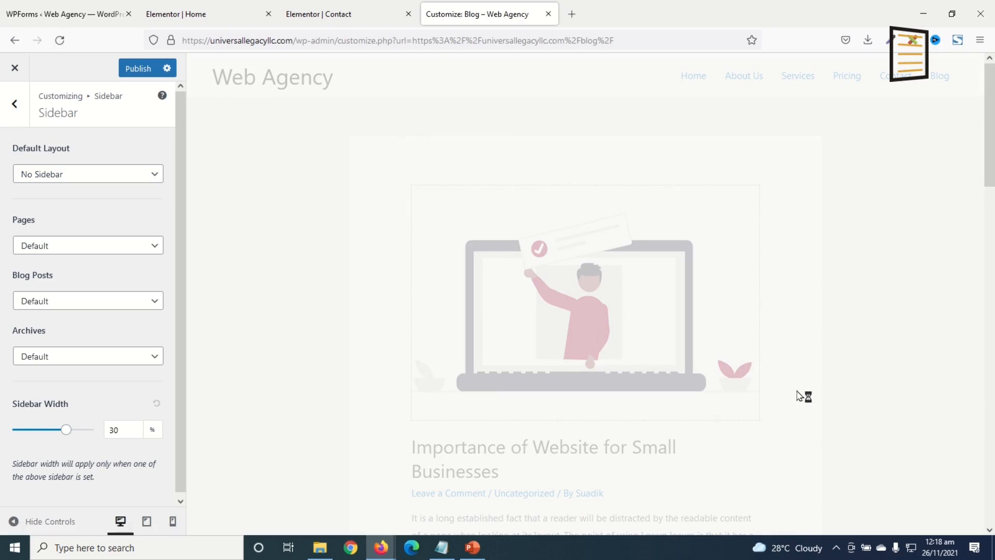
{"action": "scroll", "coordinate": [668, 230], "scroll_direction": "down", "scroll_amount": 15}
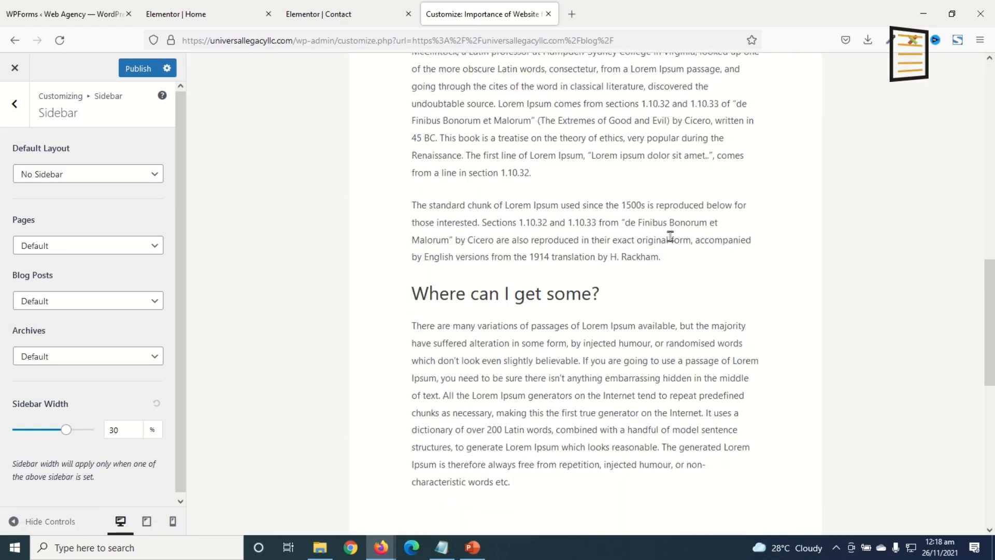
{"action": "scroll", "coordinate": [384, 461], "scroll_direction": "up", "scroll_amount": 15}
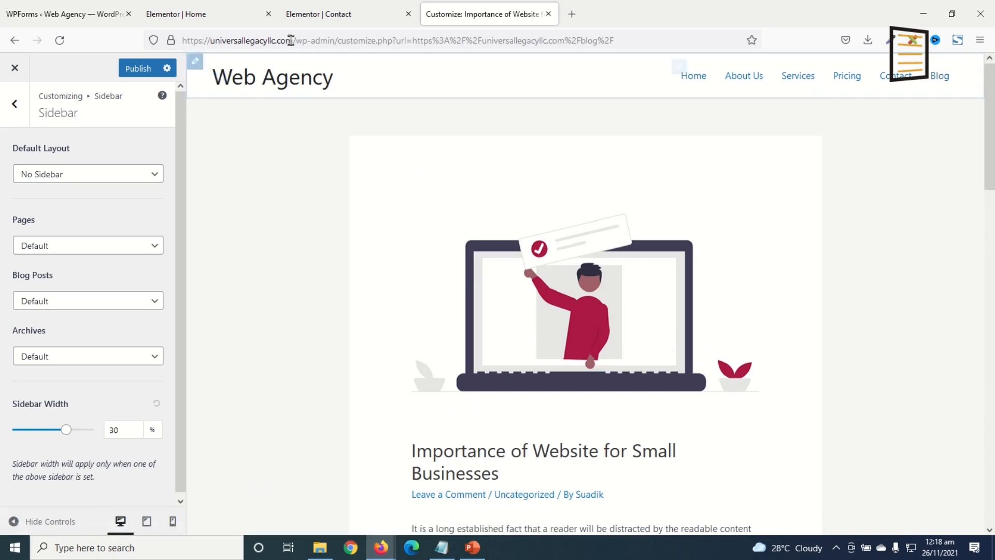
Set the primary header's background color to #f1ced4 in its design settings.
{"action": "left_click", "coordinate": [195, 65]}
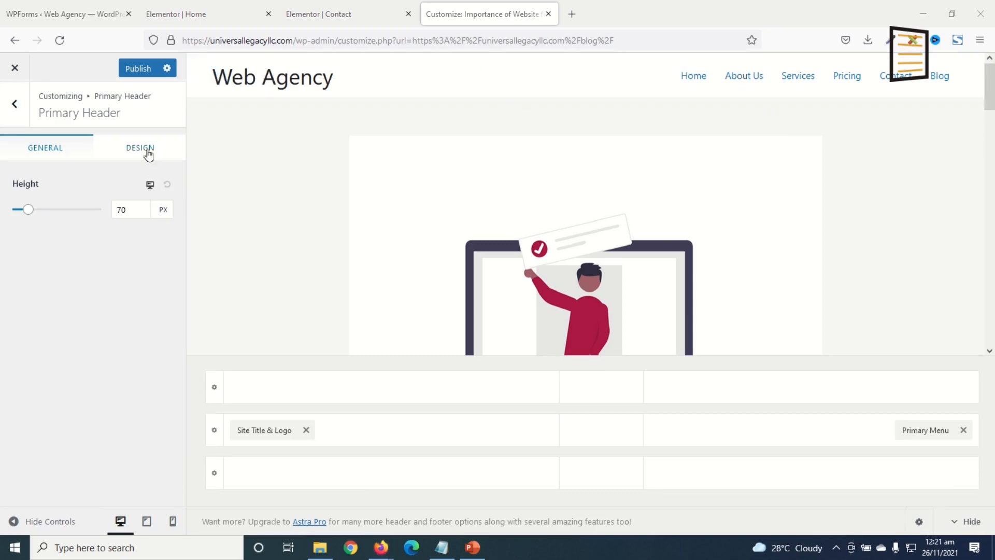
{"action": "left_click", "coordinate": [148, 154]}
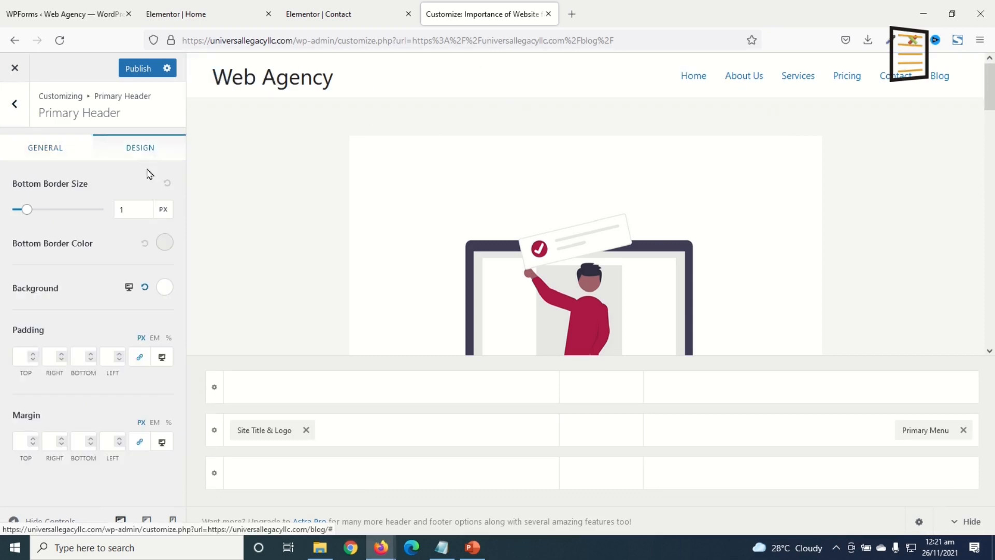
{"action": "left_click", "coordinate": [164, 287]}
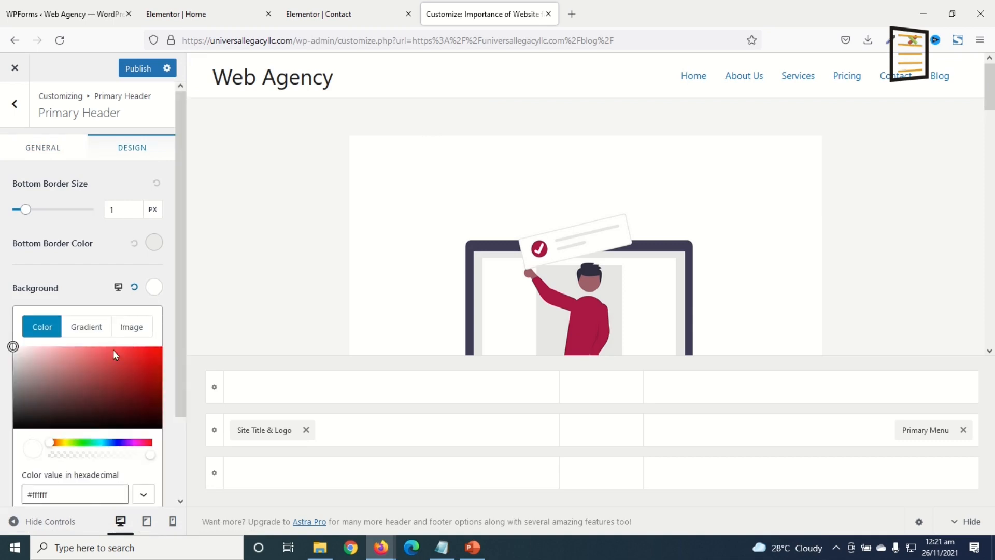
{"action": "triple_click", "coordinate": [79, 496]}
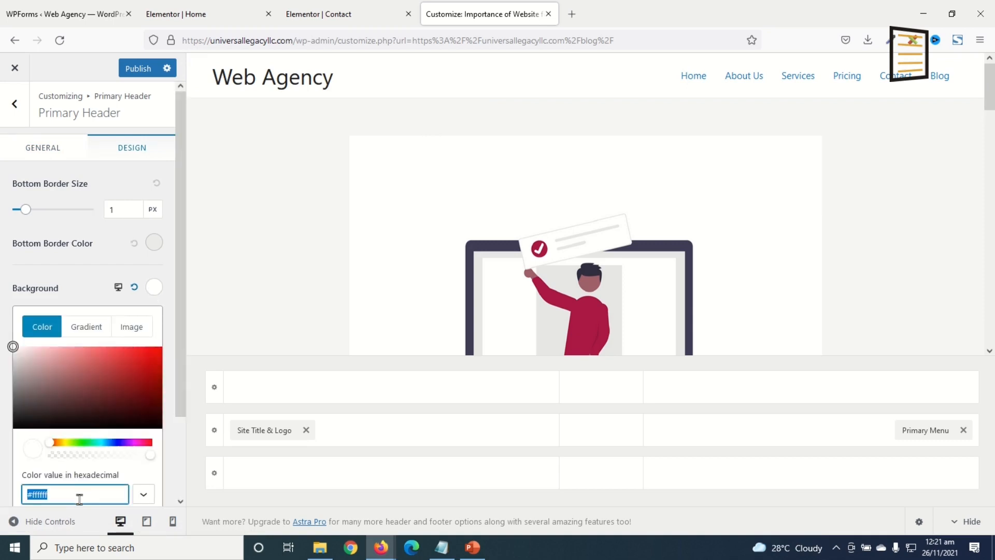
{"action": "type", "text": "#f1ced4"}
{"action": "key", "text": "Return"}
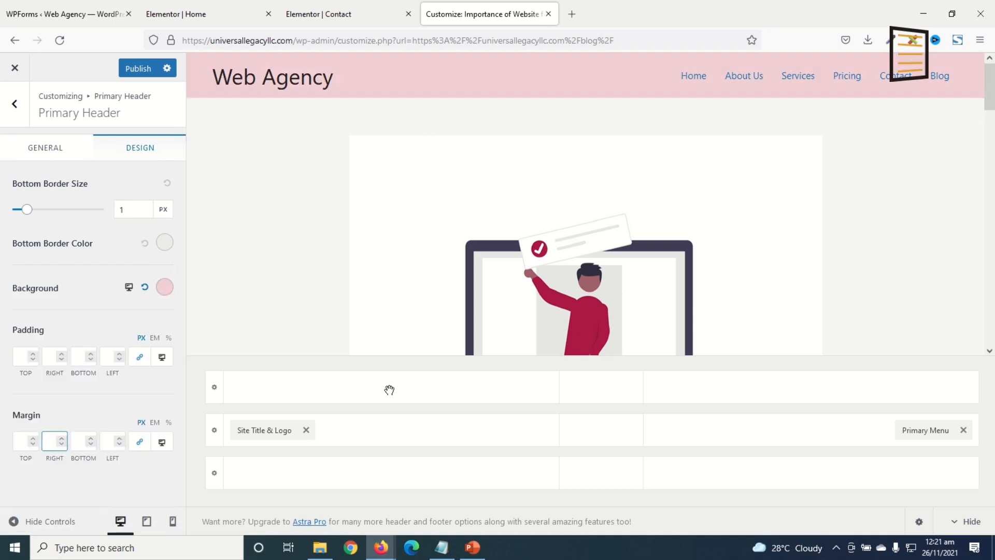
With the Home page in the preview, set the primary header's bottom border size to 0 px and its height to 130 px.
{"action": "left_click", "coordinate": [693, 78]}
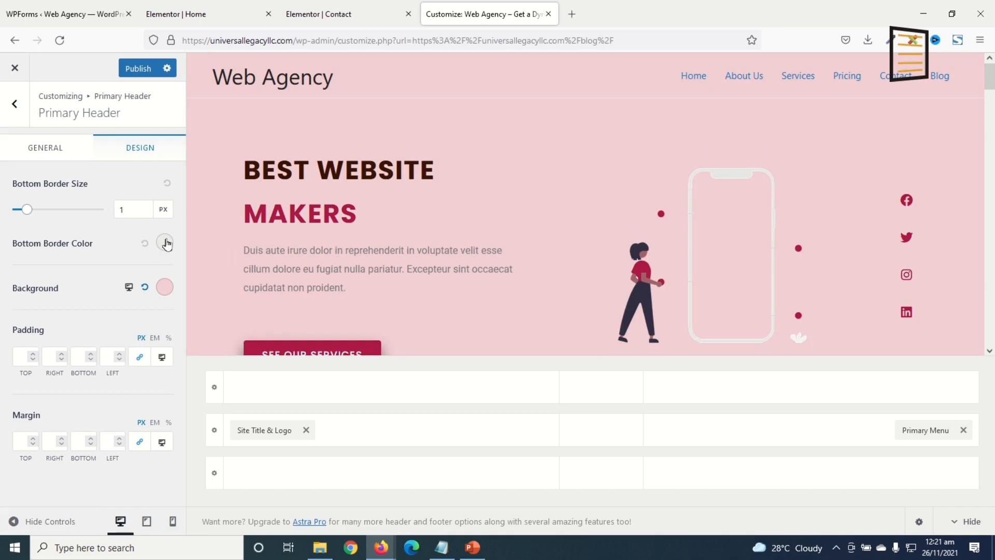
{"action": "left_click_drag", "start_coordinate": [27, 211], "coordinate": [3, 219]}
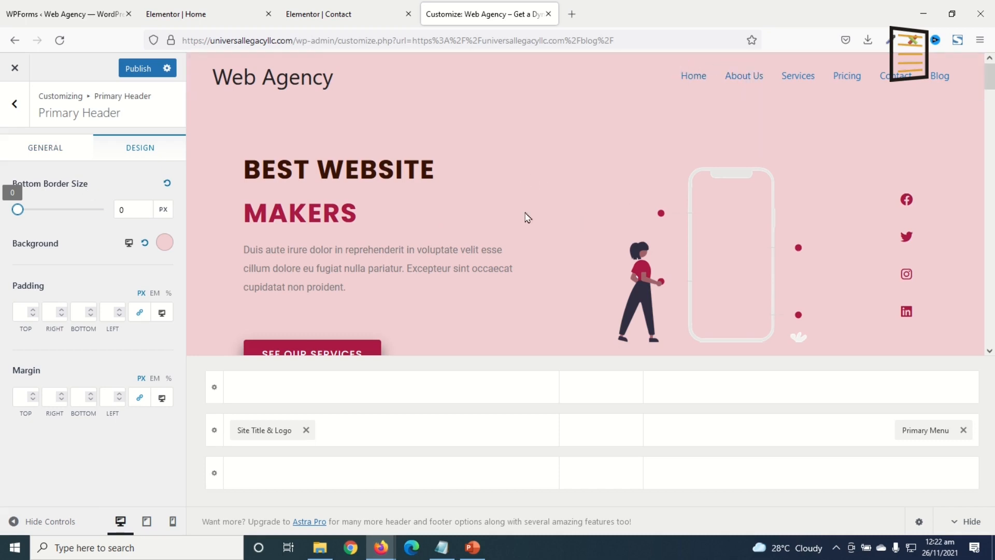
{"action": "left_click", "coordinate": [52, 149]}
{"action": "left_click", "coordinate": [139, 211]}
{"action": "type", "text": "130"}
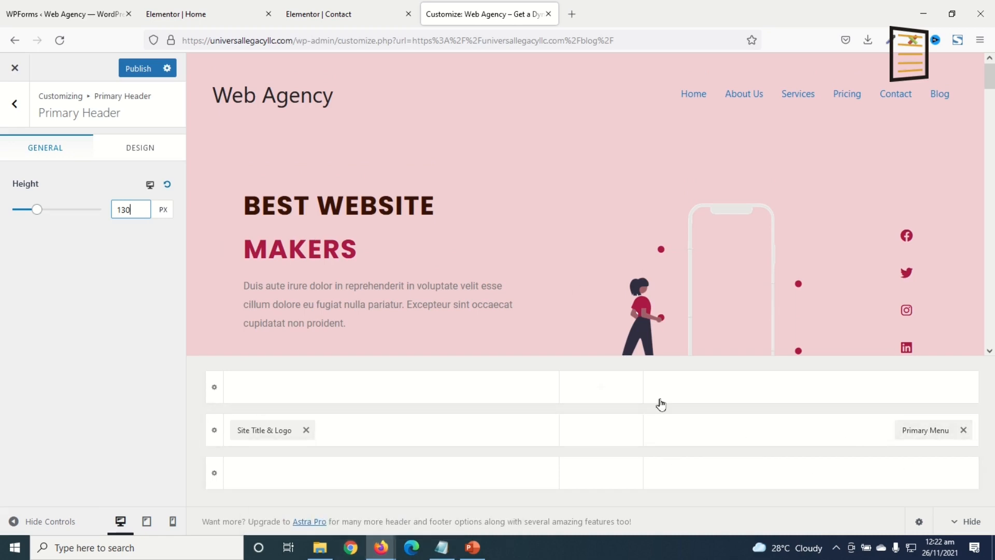
Move the Primary Menu to the center of the primary header row and add a Button element to the row's right section.
{"action": "left_click_drag", "start_coordinate": [927, 434], "coordinate": [588, 441]}
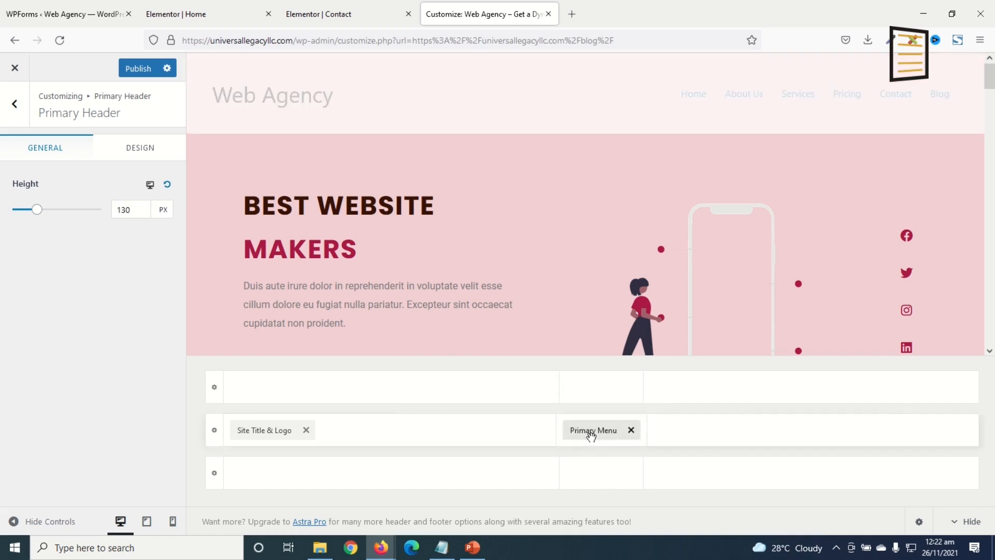
{"action": "left_click", "coordinate": [893, 433]}
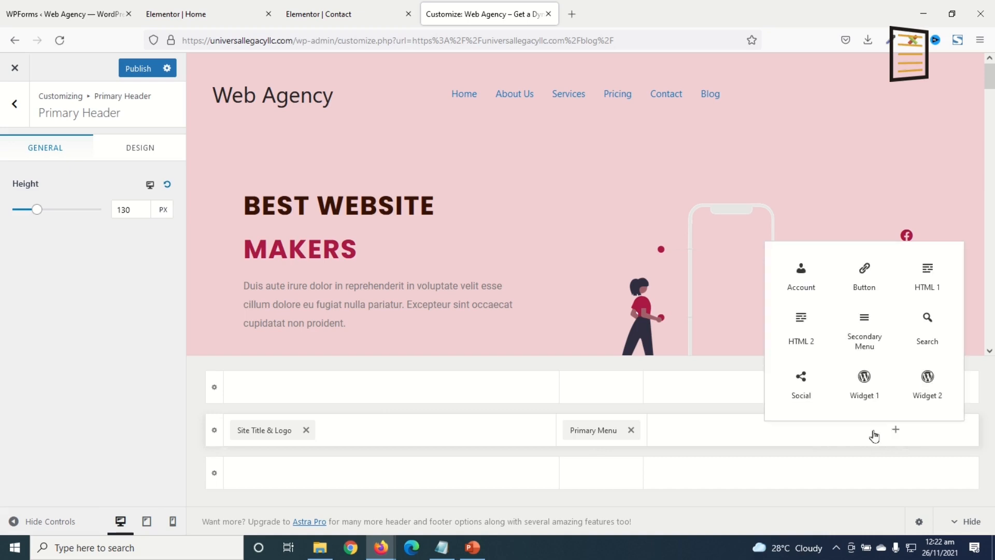
{"action": "left_click", "coordinate": [865, 277]}
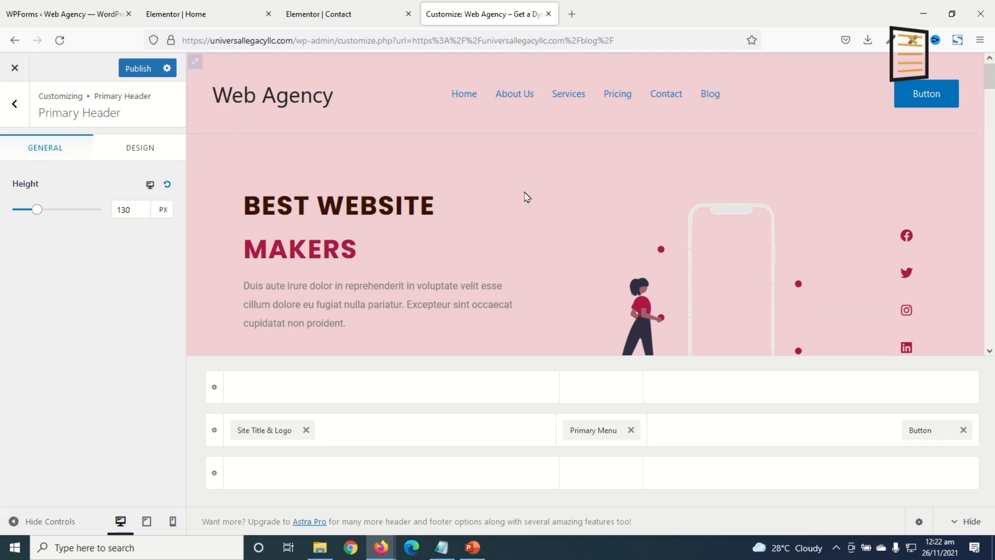
Upload the logo image from the digital-agency-template media folder and set it as the site logo without cropping.
{"action": "left_click", "coordinate": [267, 431]}
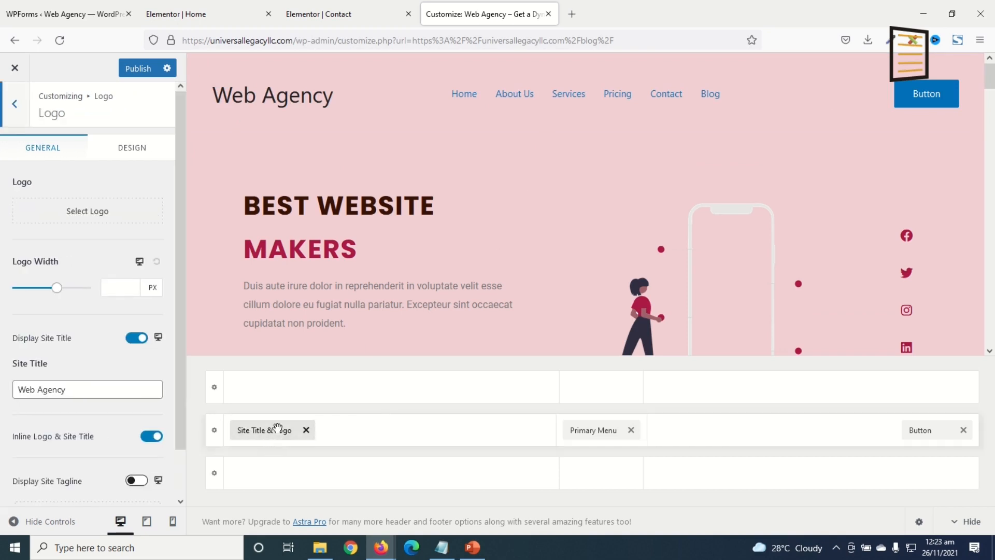
{"action": "left_click", "coordinate": [106, 224]}
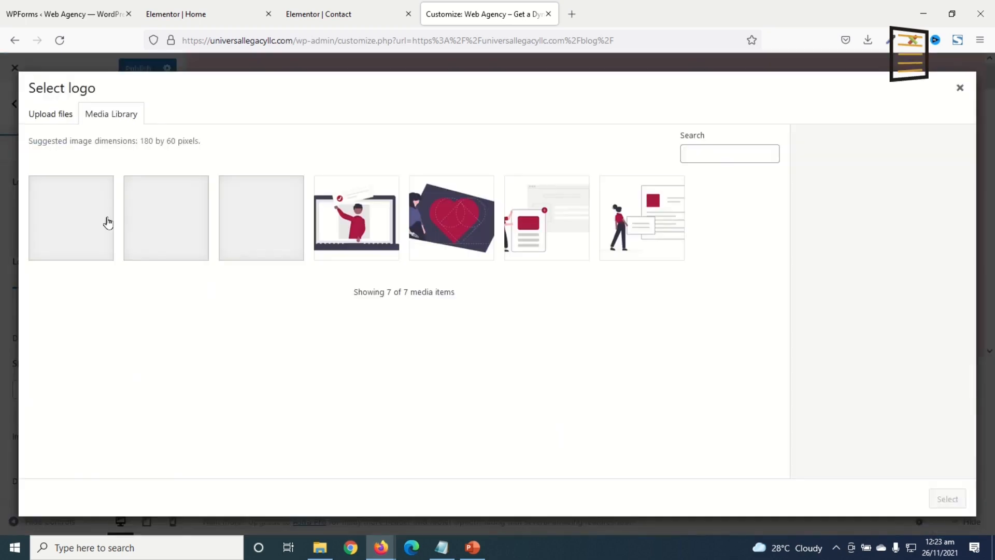
{"action": "left_click", "coordinate": [39, 120]}
{"action": "left_click", "coordinate": [461, 309]}
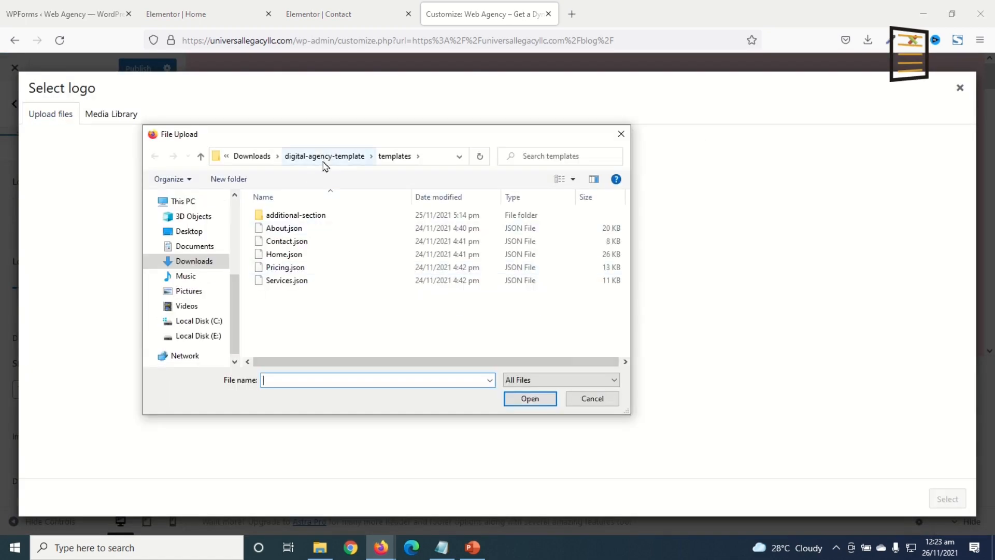
{"action": "left_click", "coordinate": [323, 158]}
{"action": "left_click", "coordinate": [284, 215]}
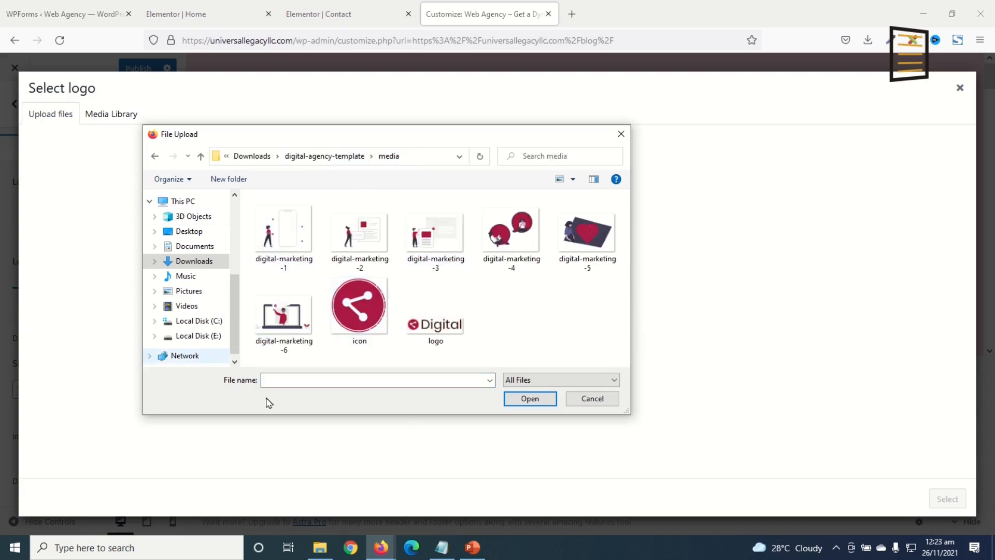
{"action": "left_click", "coordinate": [435, 334]}
{"action": "left_click", "coordinate": [538, 399]}
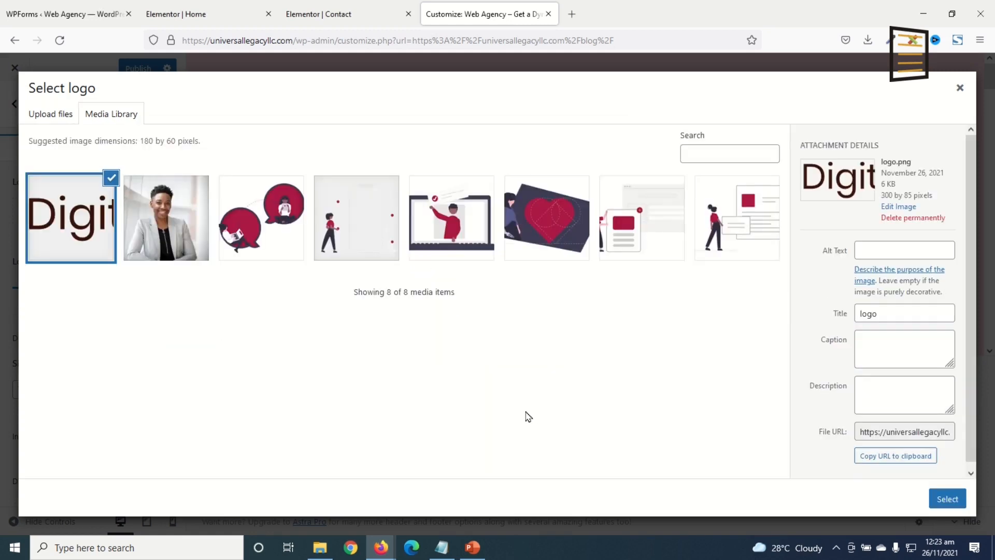
{"action": "left_click", "coordinate": [946, 498]}
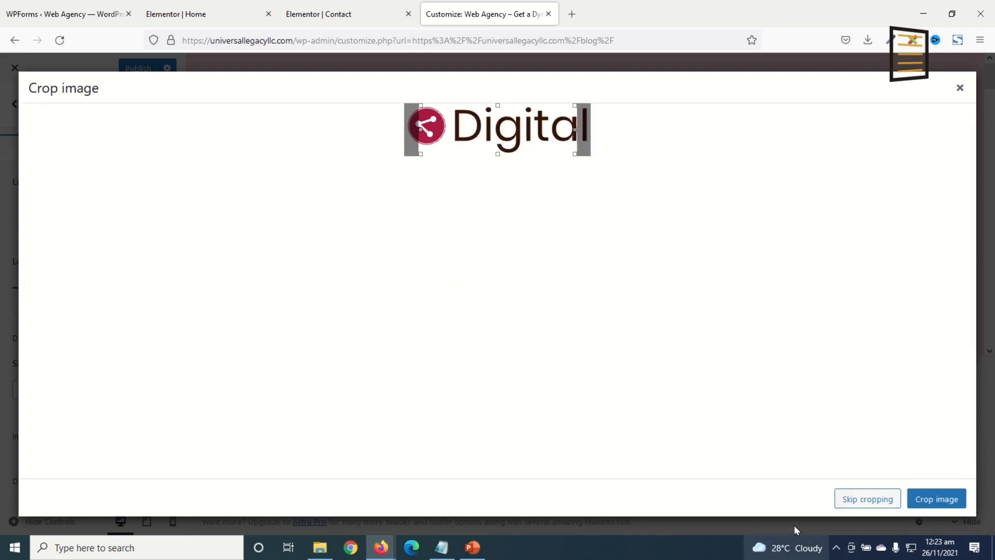
{"action": "left_click", "coordinate": [850, 500]}
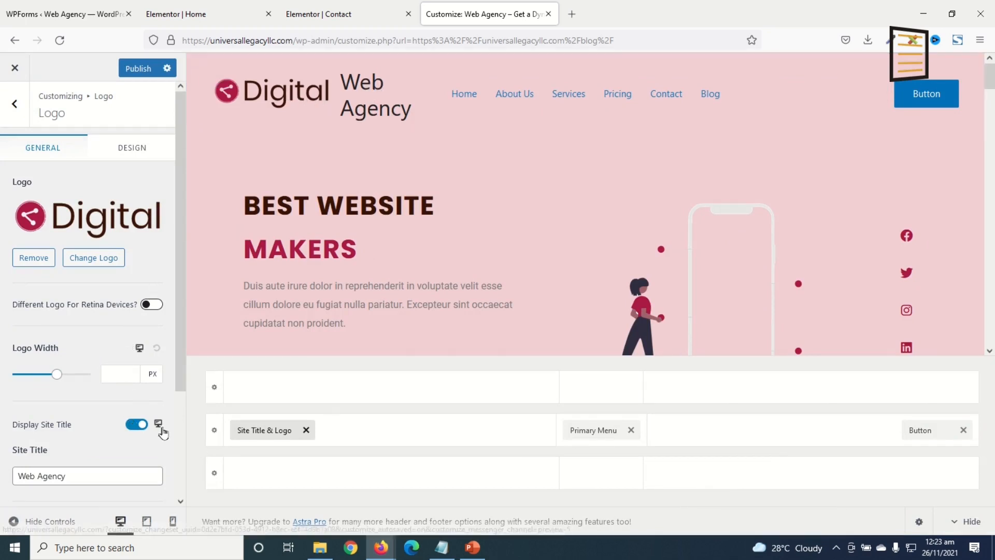
Turn off the site title display and set the logo width to 150 px.
{"action": "left_click", "coordinate": [135, 424]}
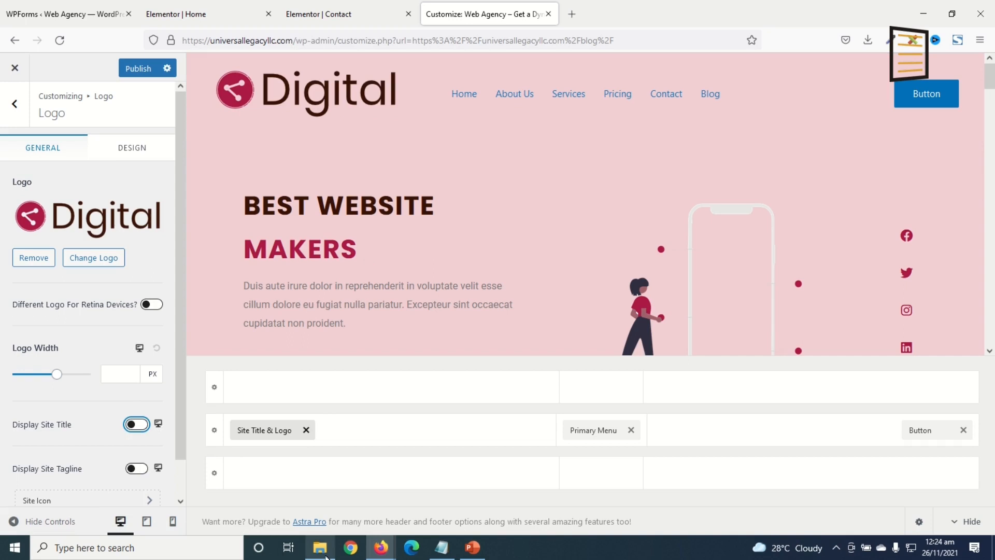
{"action": "left_click", "coordinate": [122, 376]}
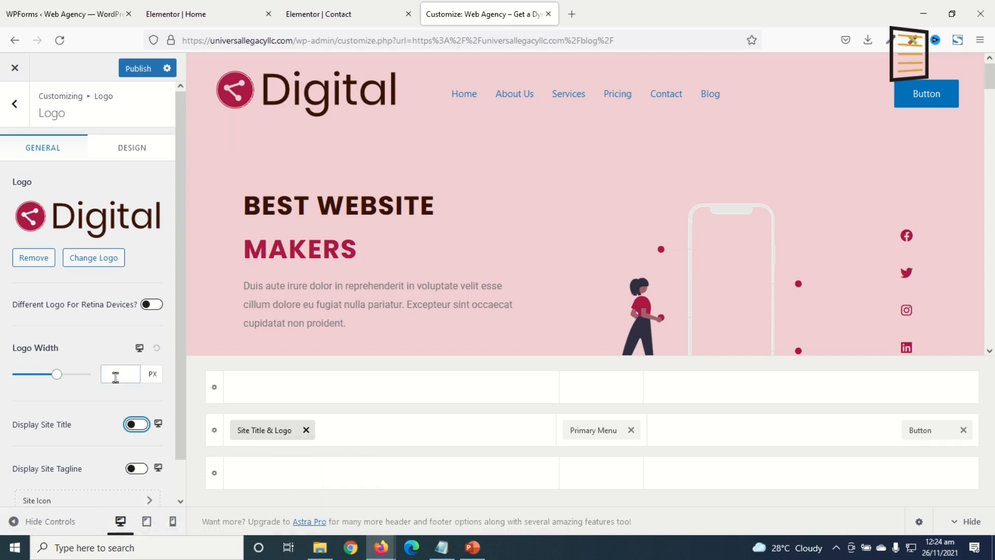
{"action": "type", "text": "150"}
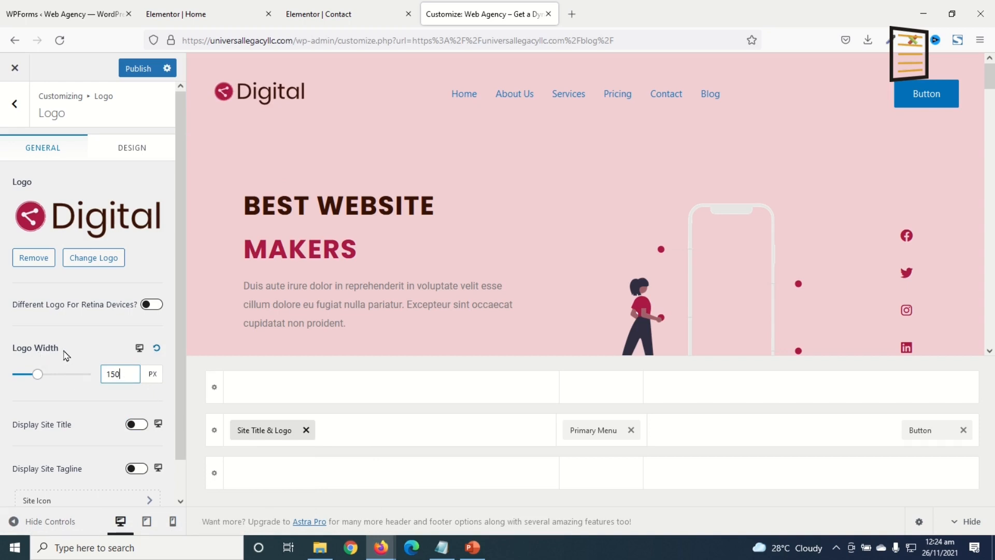
Upload the icon image from the digital-agency-template media folder and set it as the site icon without cropping.
{"action": "scroll", "coordinate": [118, 373], "scroll_direction": "down", "scroll_amount": 4}
{"action": "scroll", "coordinate": [118, 321], "scroll_direction": "down", "scroll_amount": 2}
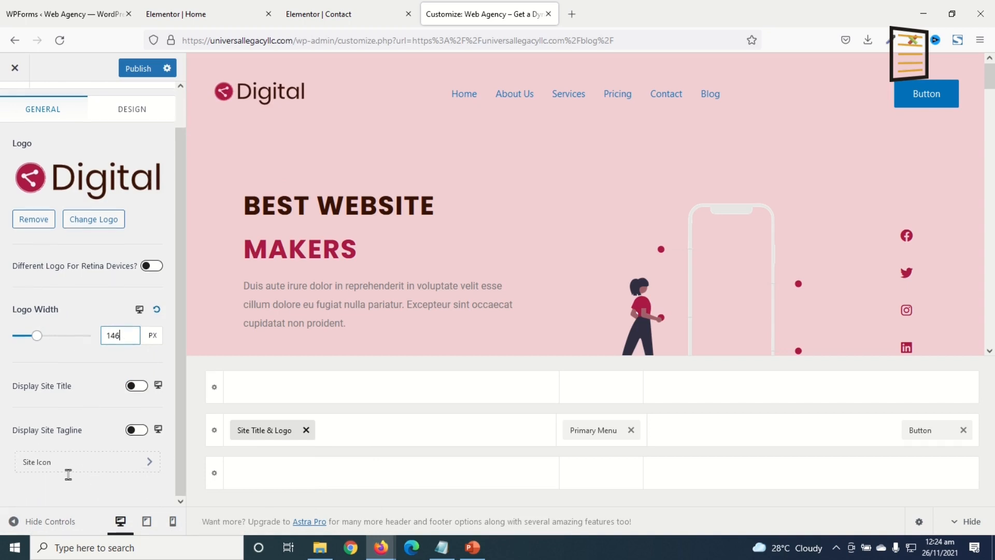
{"action": "scroll", "coordinate": [48, 484], "scroll_direction": "up", "scroll_amount": 2}
{"action": "scroll", "coordinate": [69, 495], "scroll_direction": "down", "scroll_amount": 2}
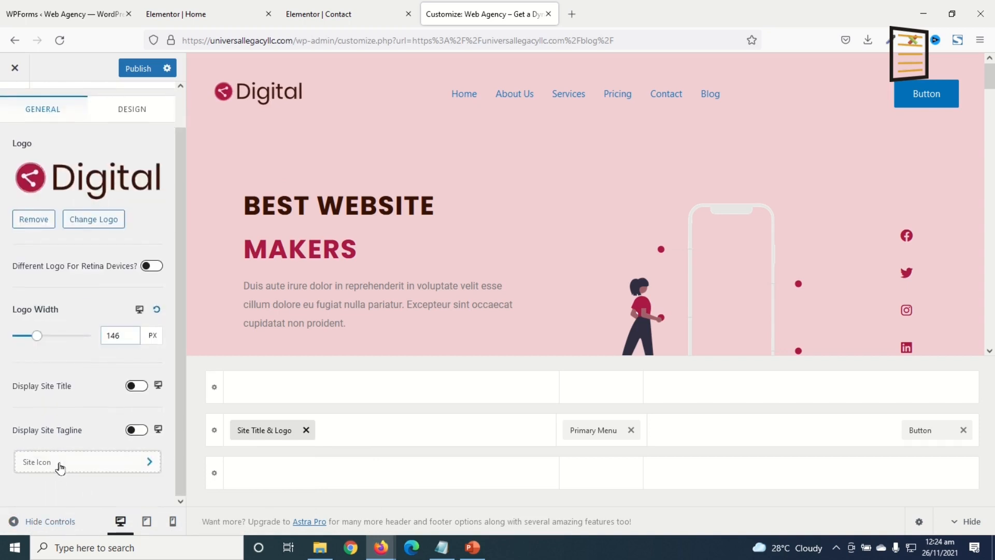
{"action": "left_click", "coordinate": [59, 468]}
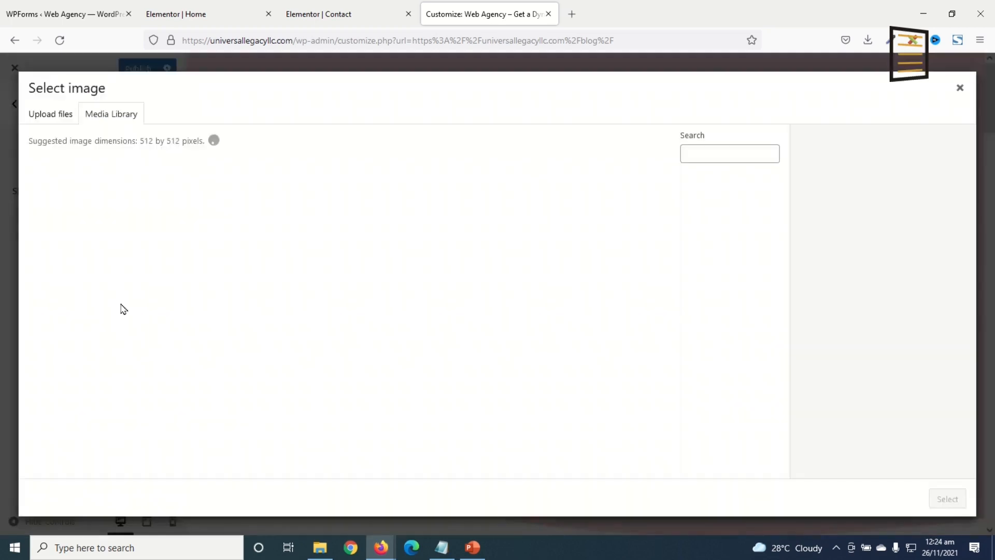
{"action": "left_click", "coordinate": [50, 112]}
{"action": "left_click", "coordinate": [486, 296]}
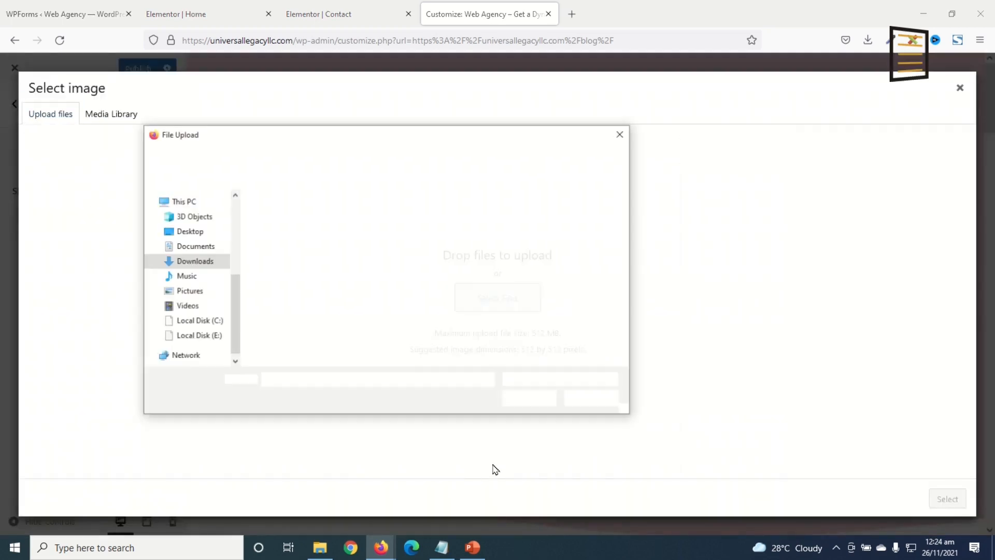
{"action": "left_click", "coordinate": [355, 308]}
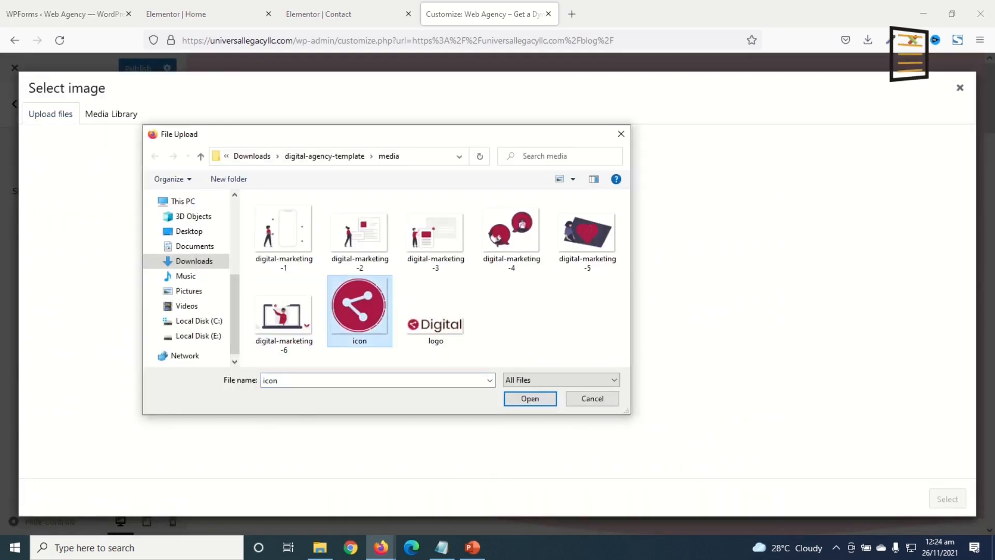
{"action": "left_click", "coordinate": [529, 400]}
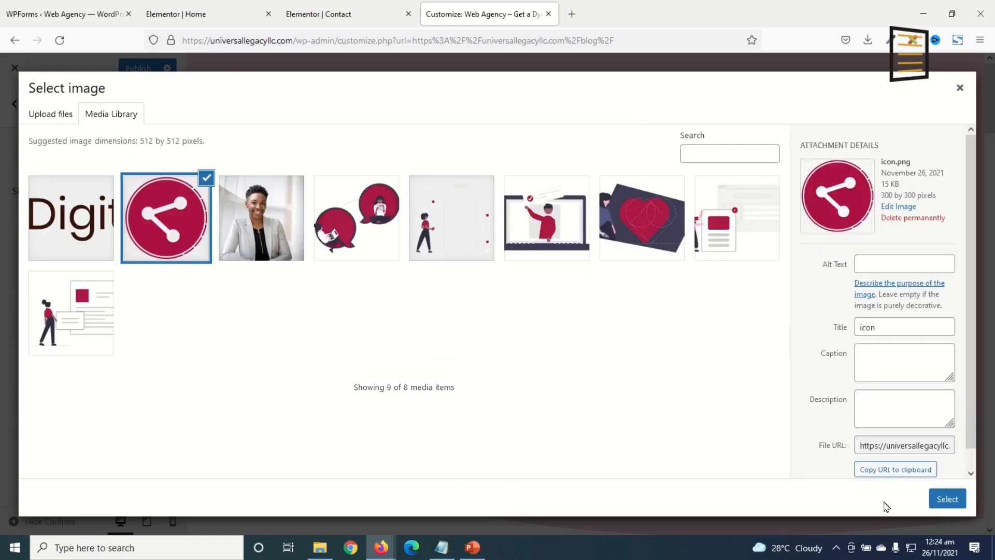
{"action": "left_click", "coordinate": [944, 499]}
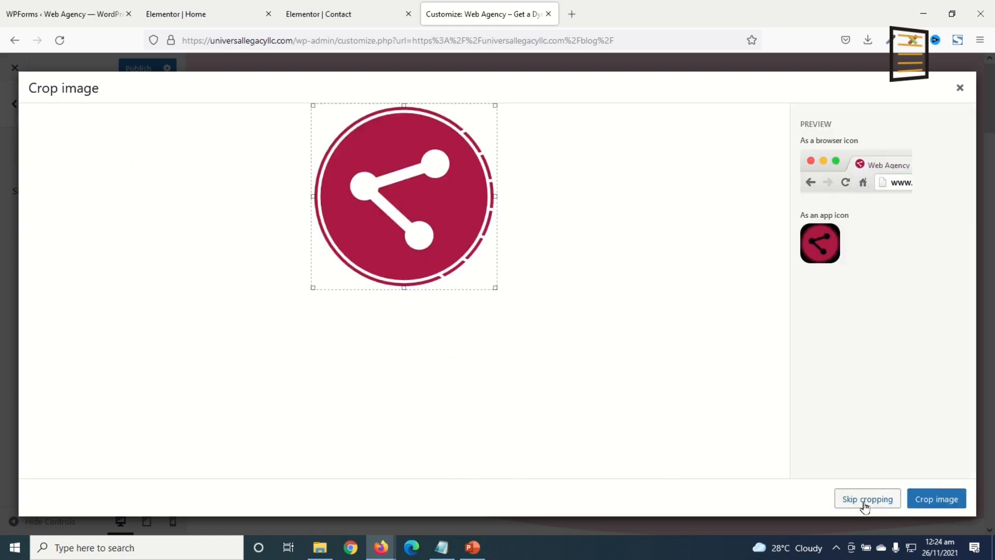
{"action": "left_click", "coordinate": [864, 500]}
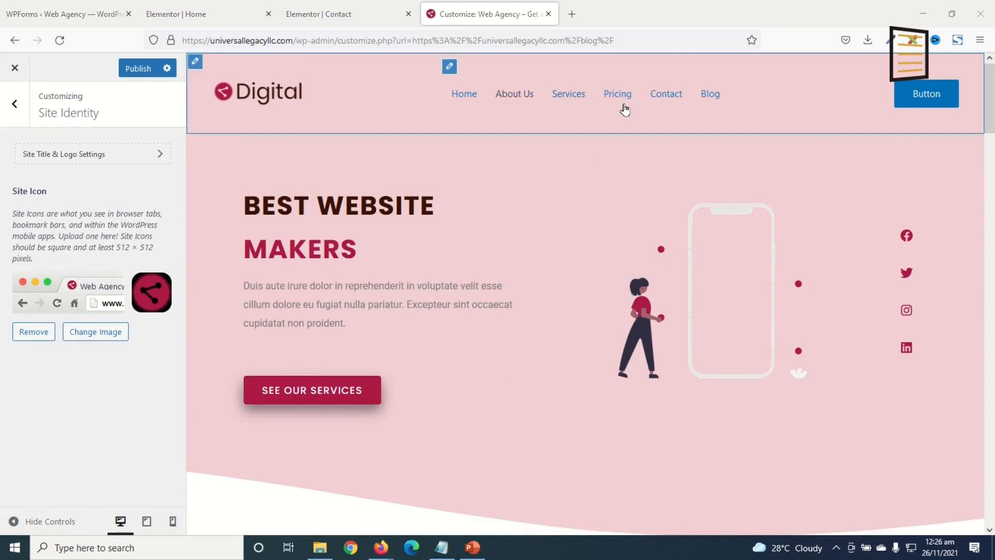
Set the primary menu's normal text/link color to black (#000000) in its design settings.
{"action": "left_click", "coordinate": [450, 69]}
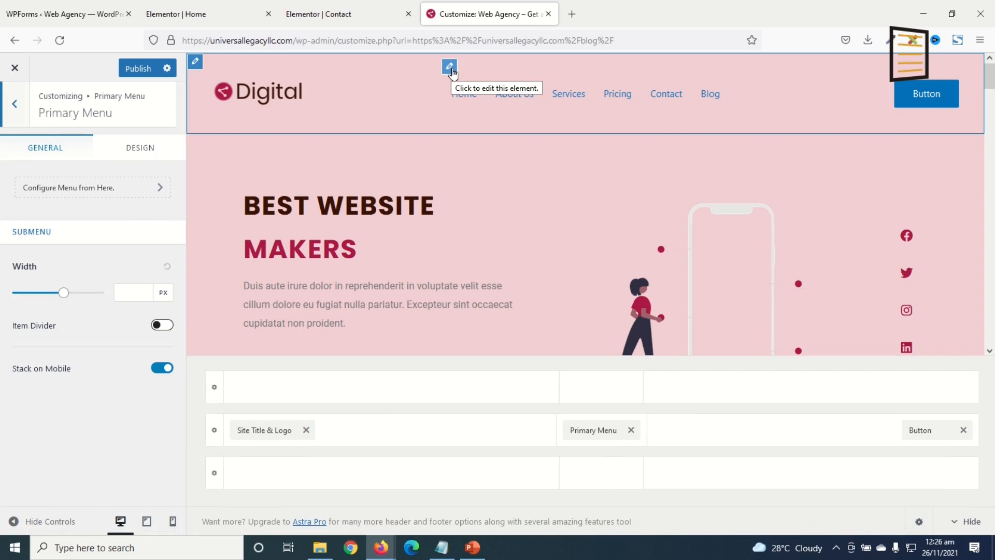
{"action": "left_click", "coordinate": [140, 149]}
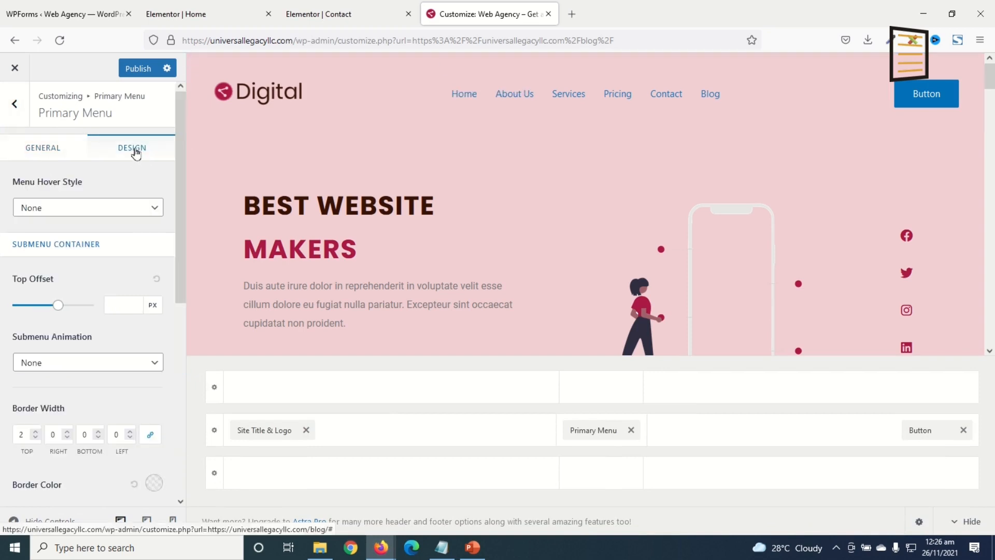
{"action": "scroll", "coordinate": [136, 197], "scroll_direction": "down", "scroll_amount": 5}
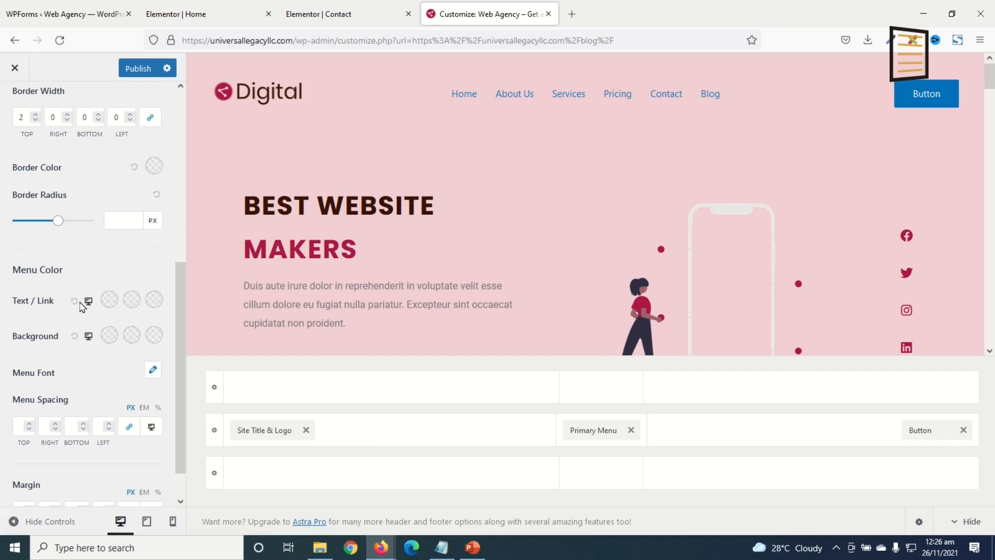
{"action": "left_click", "coordinate": [109, 299]}
{"action": "left_click_drag", "start_coordinate": [69, 358], "coordinate": [3, 419]}
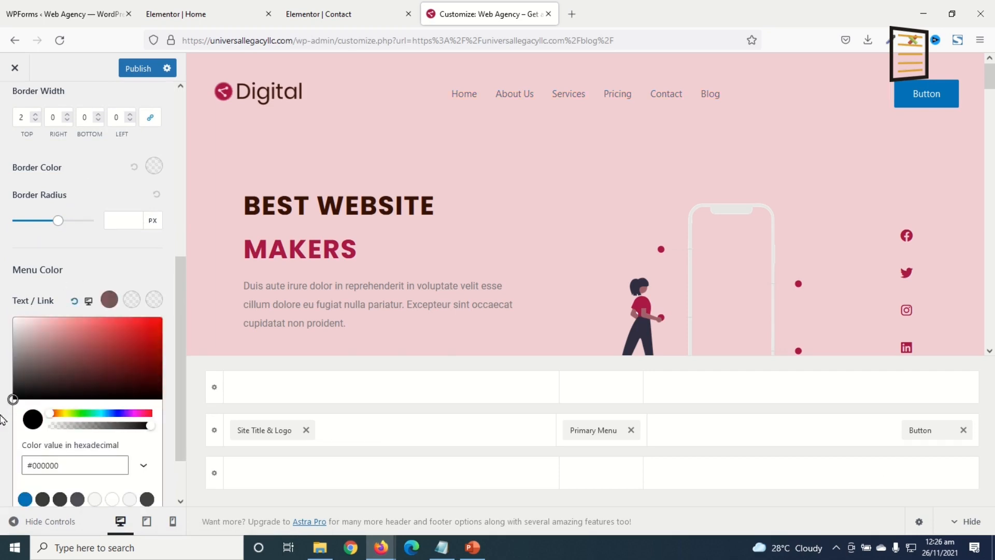
{"action": "left_click", "coordinate": [1, 458]}
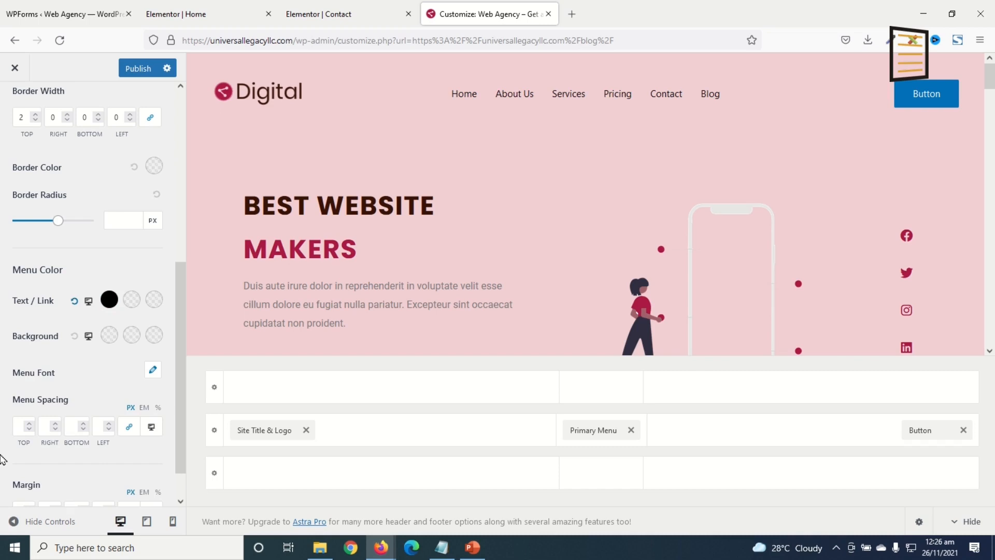
Set both the hover and active text/link colors of the primary menu to #aa1945.
{"action": "left_click", "coordinate": [134, 301]}
{"action": "triple_click", "coordinate": [77, 467]}
{"action": "type", "text": "#aa1945"}
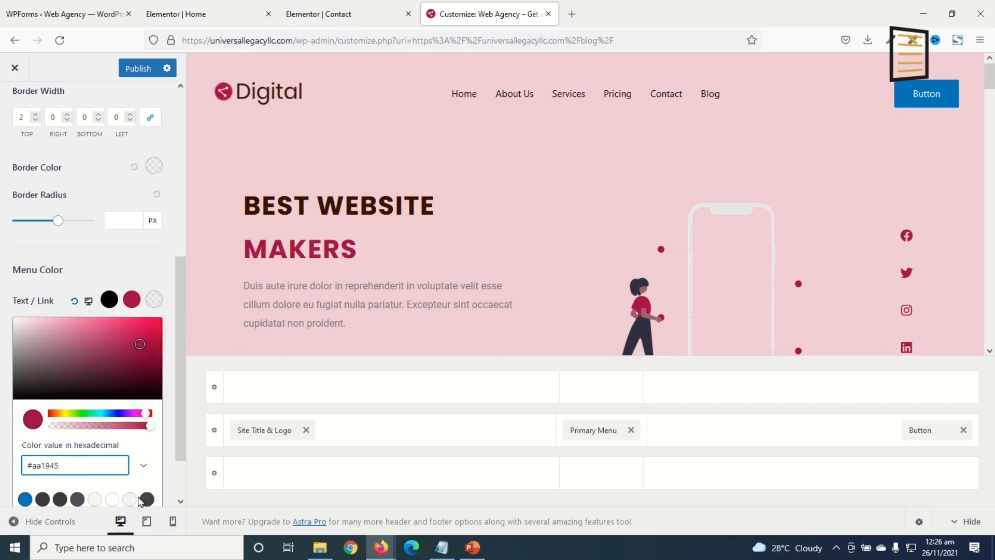
{"action": "left_click", "coordinate": [154, 301]}
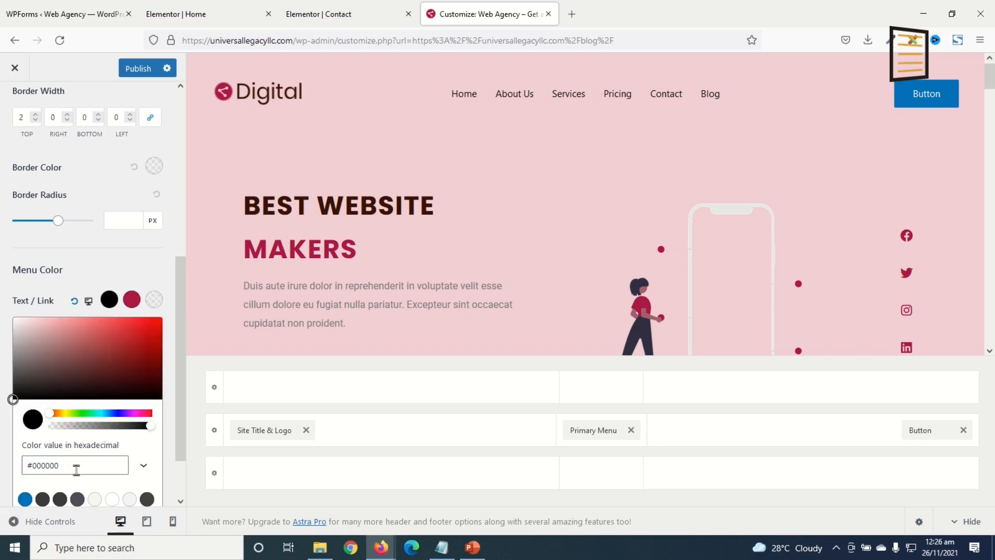
{"action": "left_click_drag", "start_coordinate": [76, 470], "coordinate": [1, 463]}
{"action": "type", "text": "#aa1945"}
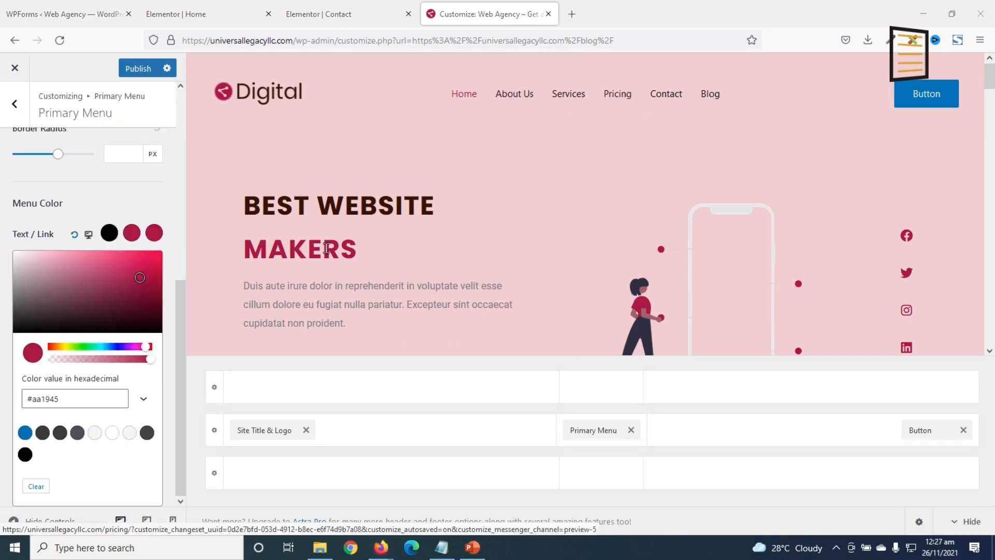
{"action": "left_click", "coordinate": [127, 205]}
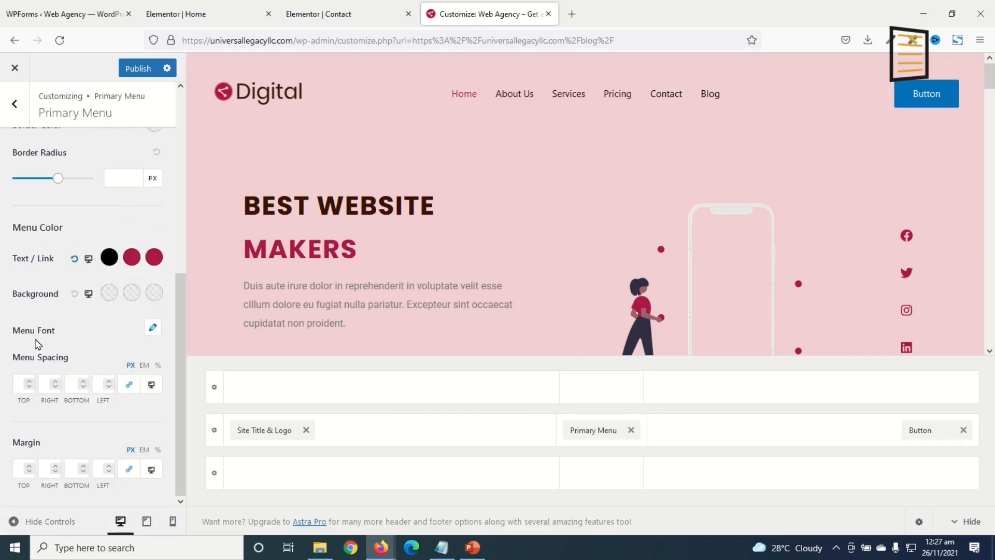
Set the primary menu's font weight to Bold 700.
{"action": "left_click", "coordinate": [152, 327]}
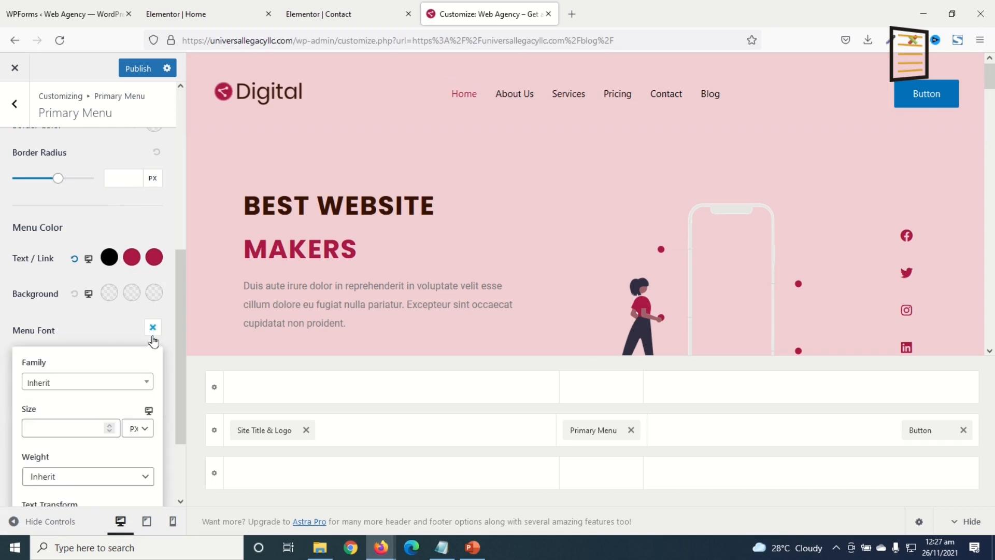
{"action": "left_click", "coordinate": [55, 478]}
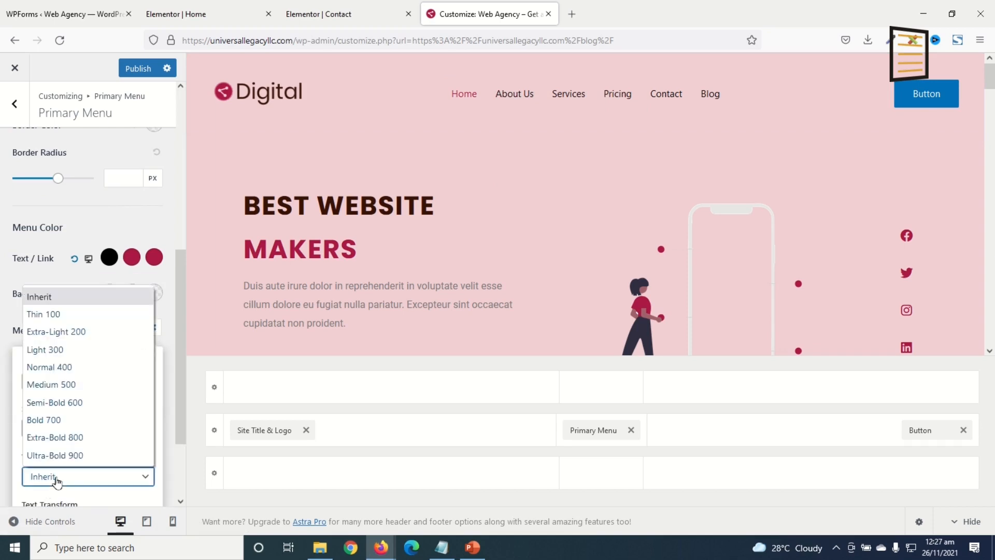
{"action": "left_click", "coordinate": [67, 420]}
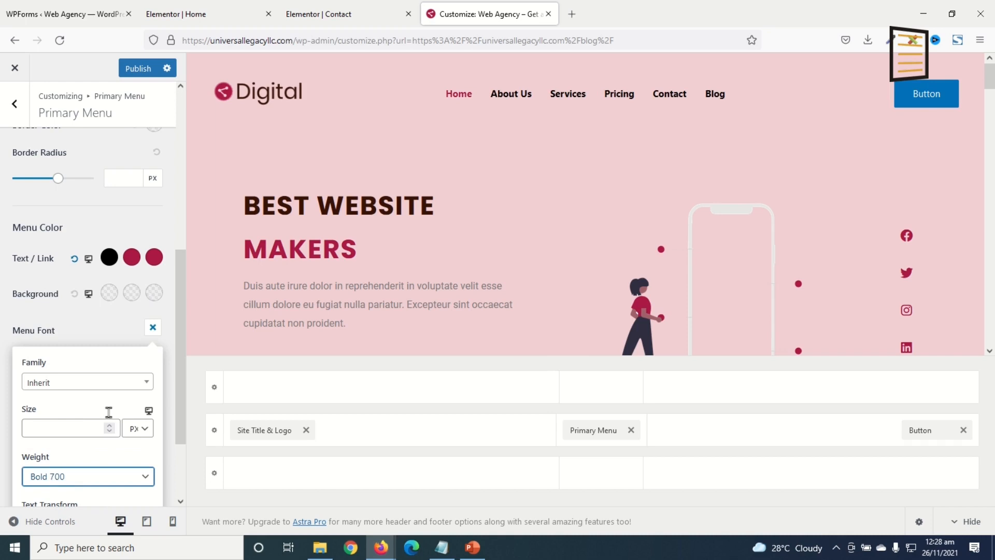
Set the text of the header button to "Get In Touch".
{"action": "left_click", "coordinate": [936, 435]}
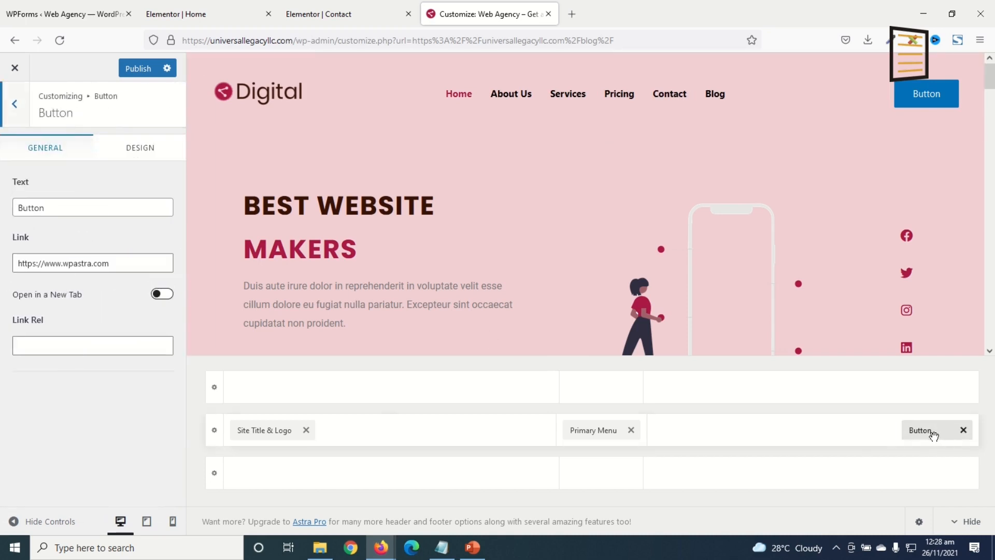
{"action": "left_click_drag", "start_coordinate": [56, 205], "coordinate": [1, 211]}
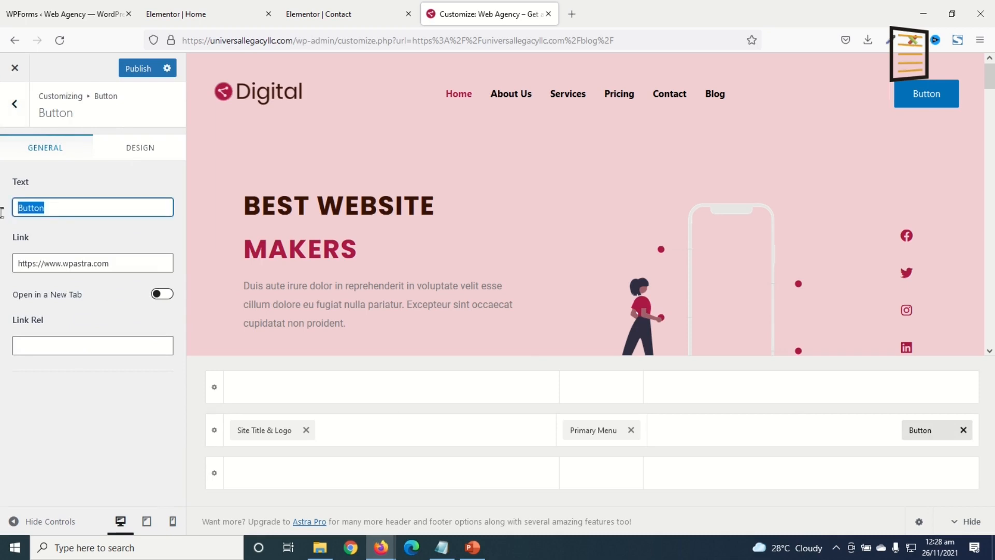
{"action": "type", "text": "Get In Touch"}
{"action": "left_click_drag", "start_coordinate": [111, 263], "coordinate": [2, 255]}
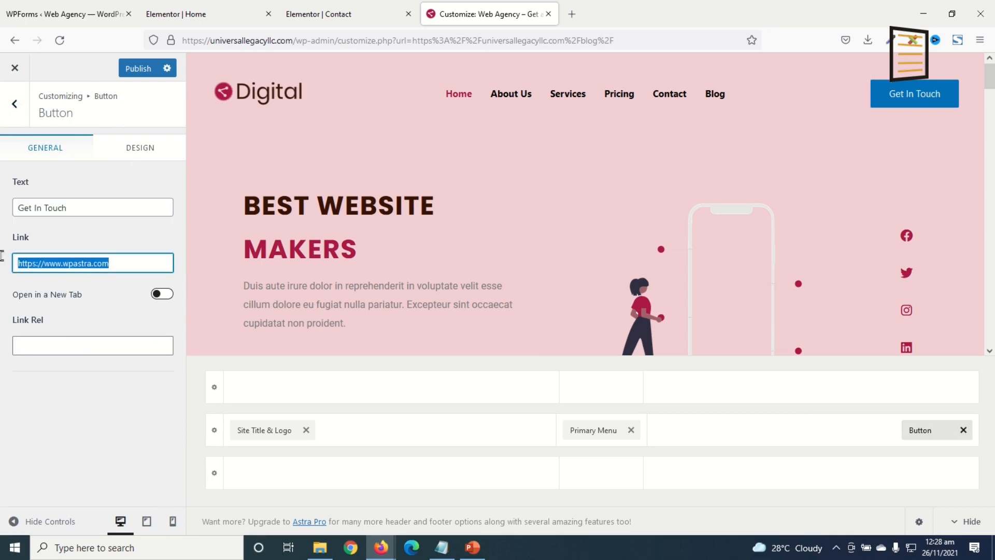
{"action": "key", "text": "BackSpace"}
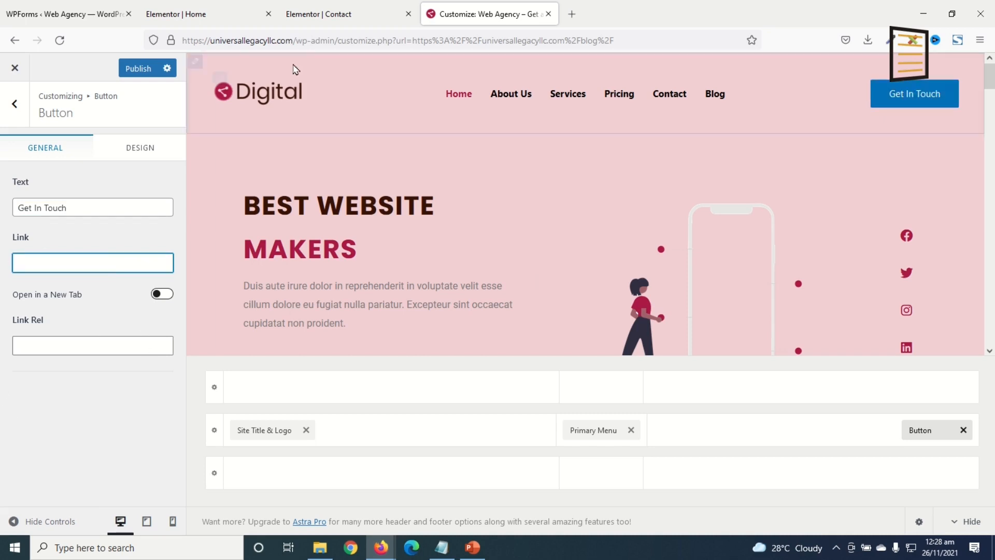
{"action": "left_click", "coordinate": [326, 22]}
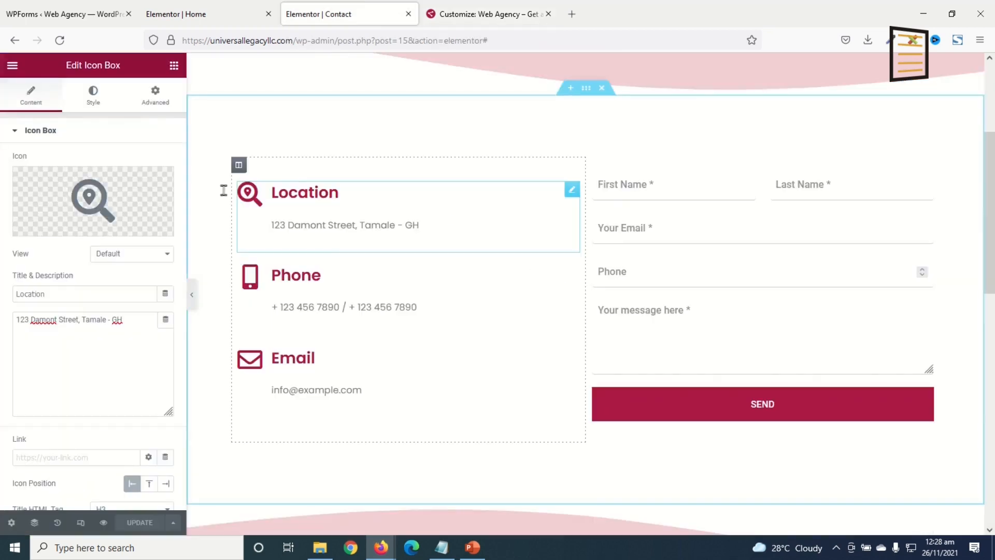
{"action": "left_click", "coordinate": [12, 65]}
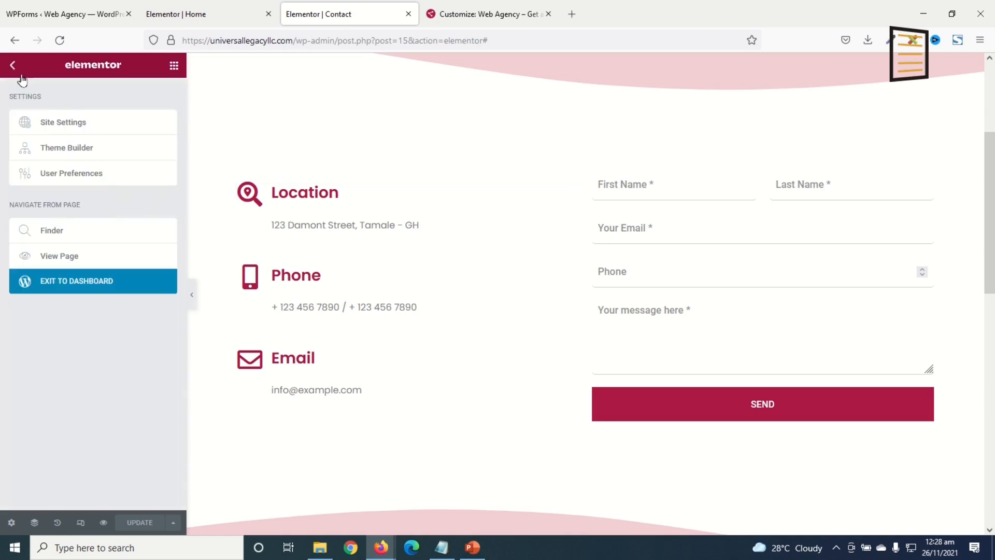
{"action": "left_click", "coordinate": [63, 257]}
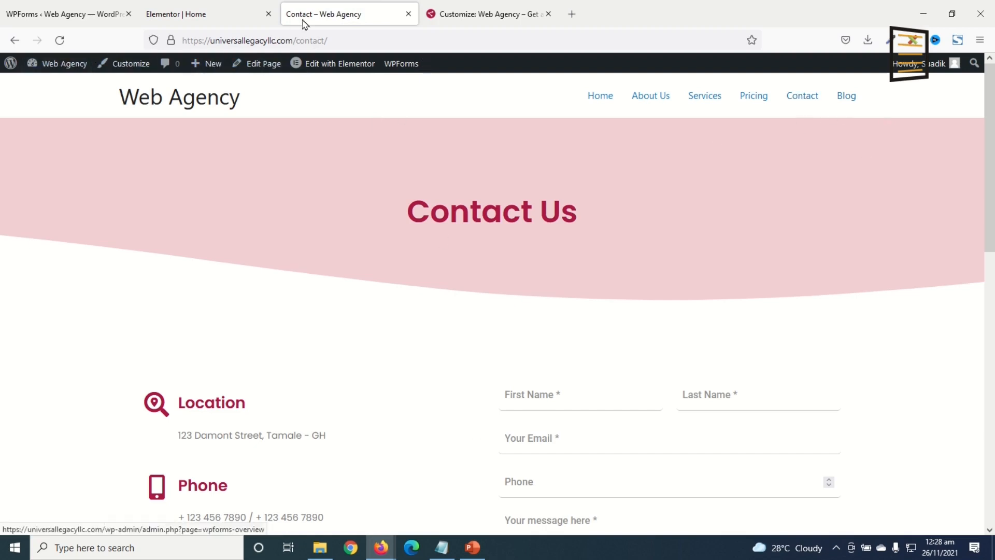
{"action": "left_click", "coordinate": [360, 43]}
{"action": "right_click", "coordinate": [361, 44]}
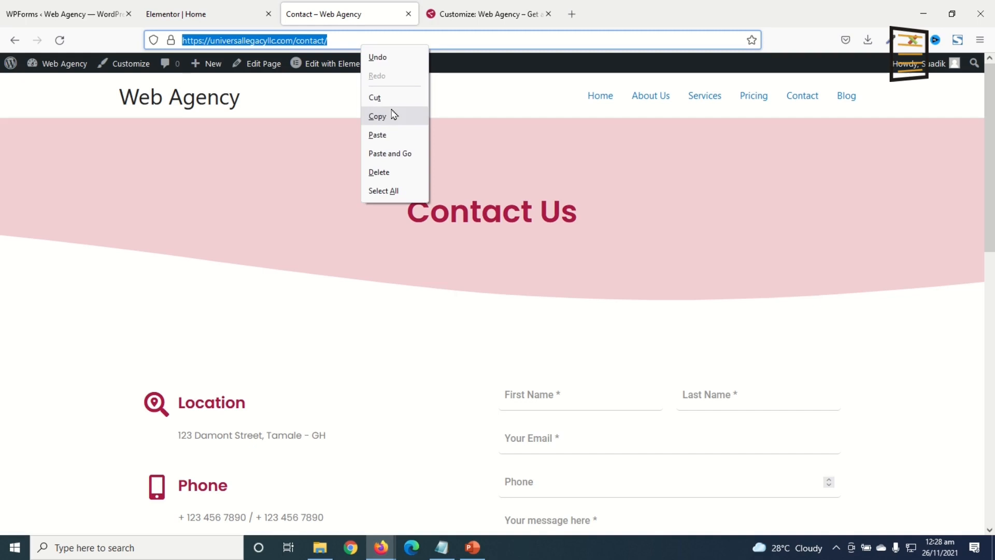
{"action": "left_click", "coordinate": [392, 119]}
{"action": "left_click", "coordinate": [475, 21]}
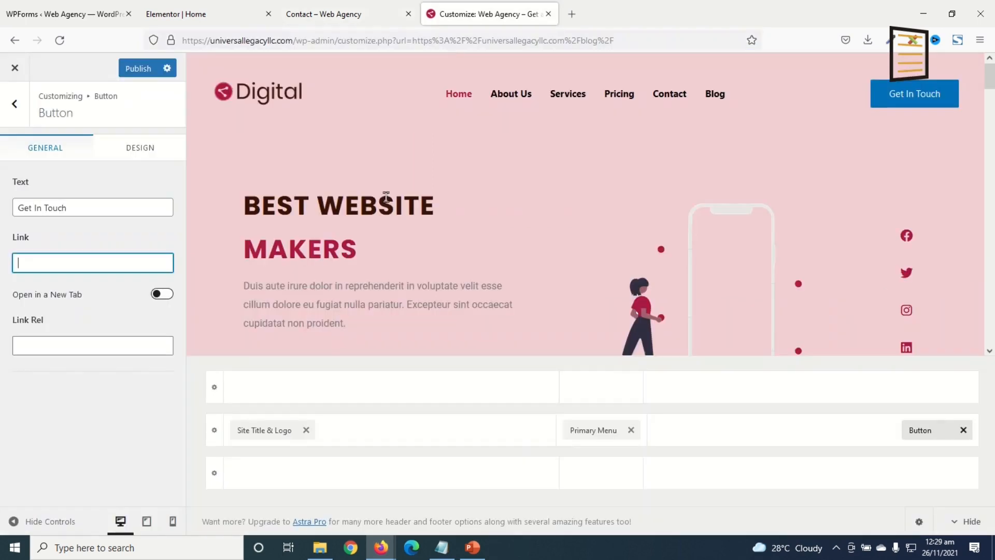
{"action": "key", "text": "ctrl+v"}
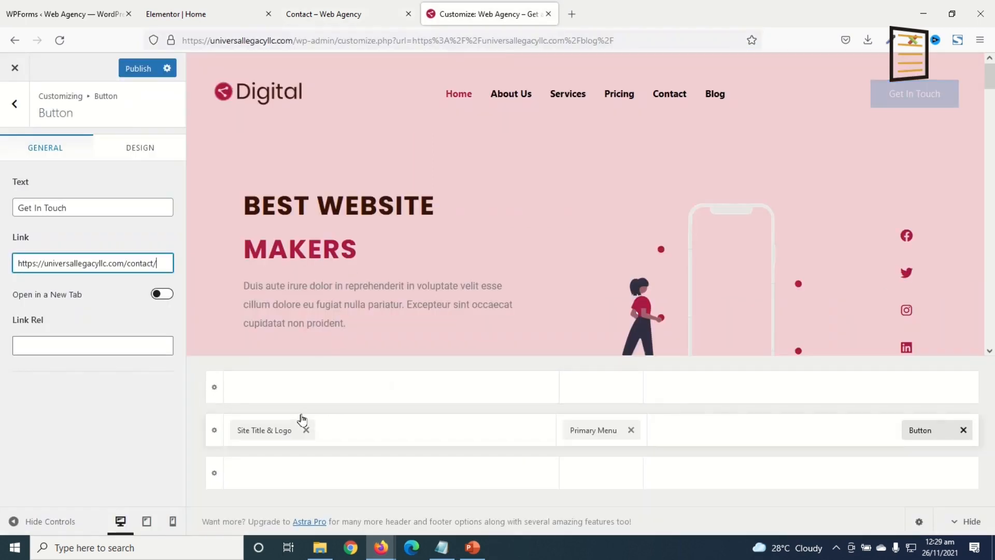
Set the header button's normal background color to #391306 and its hover background color to #aa1945.
{"action": "left_click", "coordinate": [134, 155]}
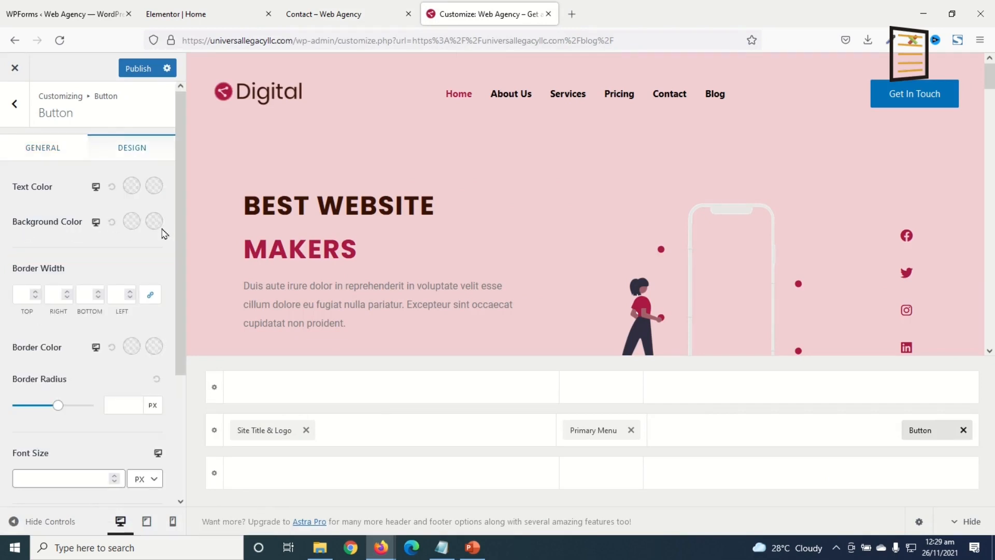
{"action": "left_click", "coordinate": [132, 223]}
{"action": "left_click", "coordinate": [103, 388]}
{"action": "left_click_drag", "start_coordinate": [104, 388], "coordinate": [2, 394]}
{"action": "key", "text": "ctrl+v"}
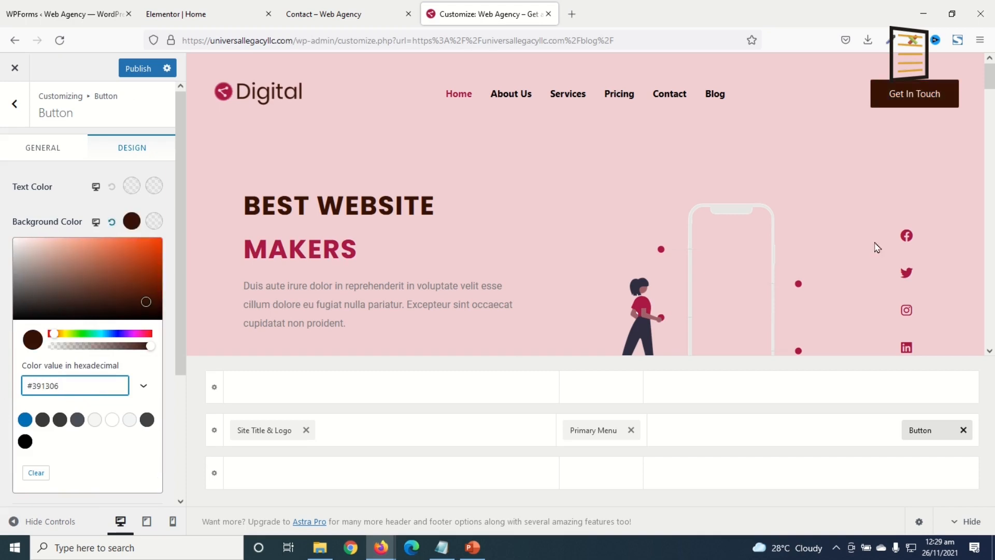
{"action": "left_click", "coordinate": [154, 221]}
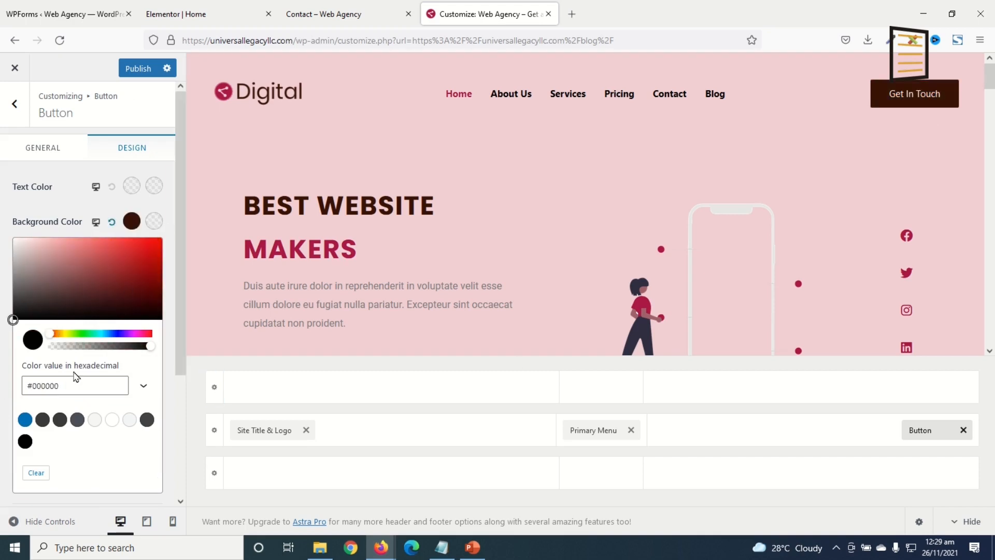
{"action": "left_click_drag", "start_coordinate": [77, 391], "coordinate": [1, 381]}
{"action": "key", "text": "ctrl+v"}
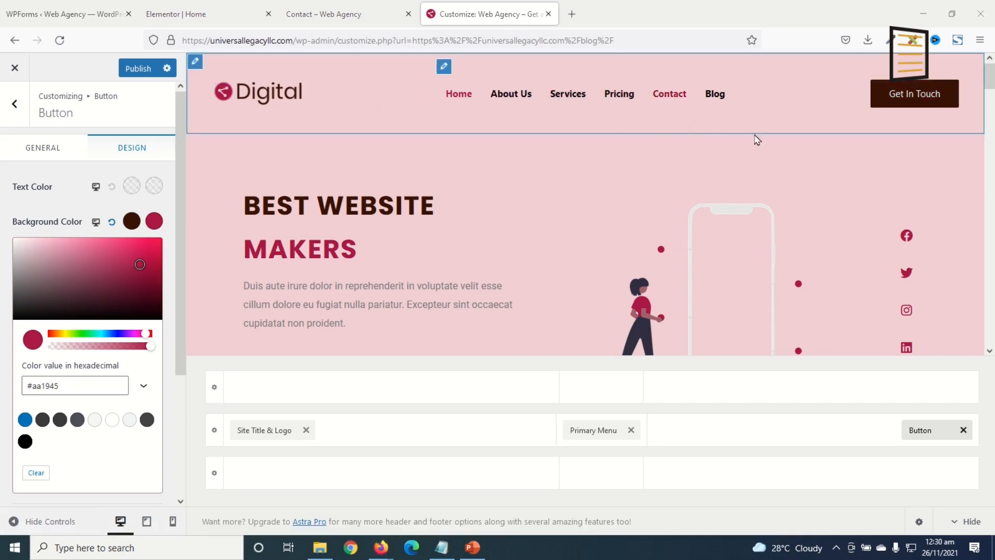
Turn off the site title display beside the logo in the tablet header layout.
{"action": "left_click", "coordinate": [148, 522]}
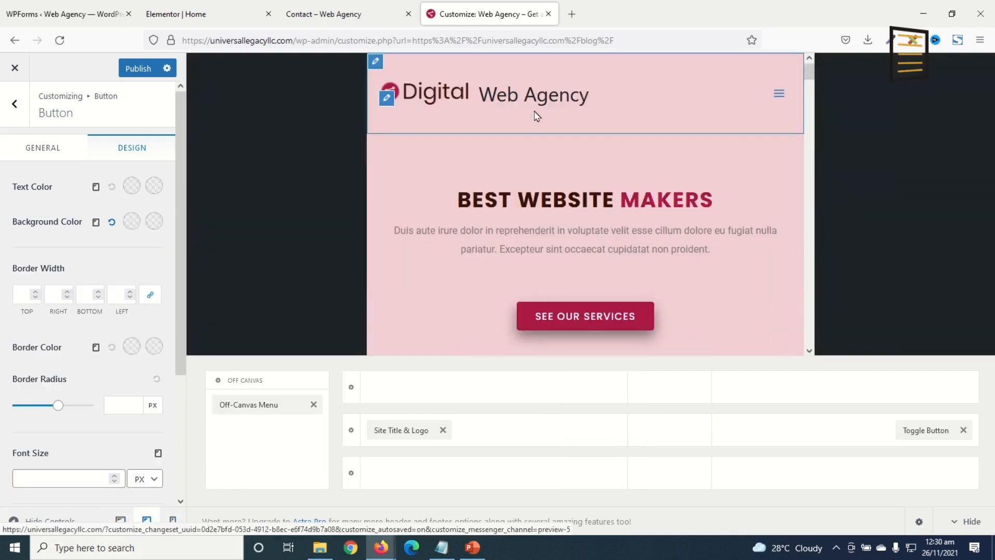
{"action": "left_click", "coordinate": [387, 99]}
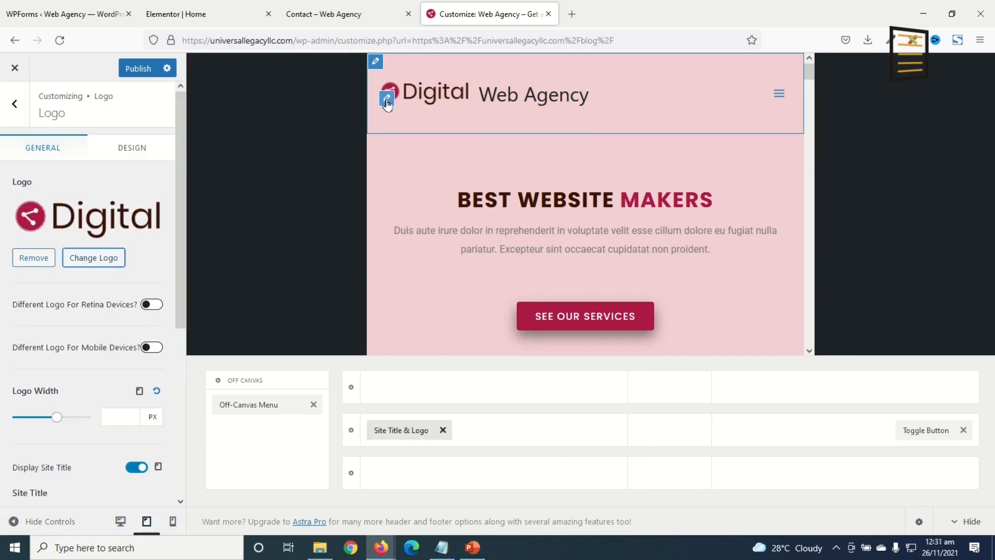
{"action": "left_click", "coordinate": [141, 466]}
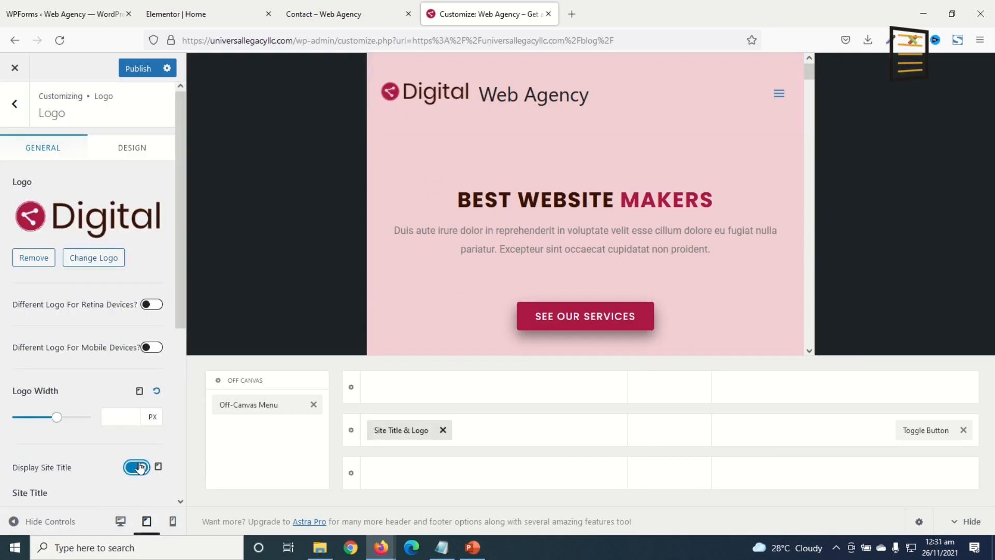
Assign Main Menu to the Off-Canvas Menu location and check the item order in the expanded tablet menu.
{"action": "left_click", "coordinate": [779, 95]}
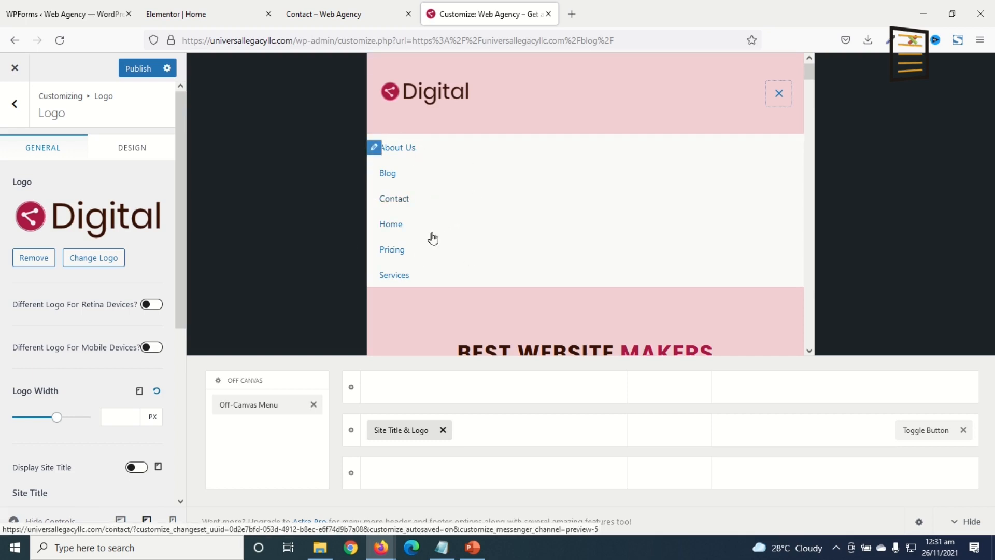
{"action": "left_click", "coordinate": [248, 410]}
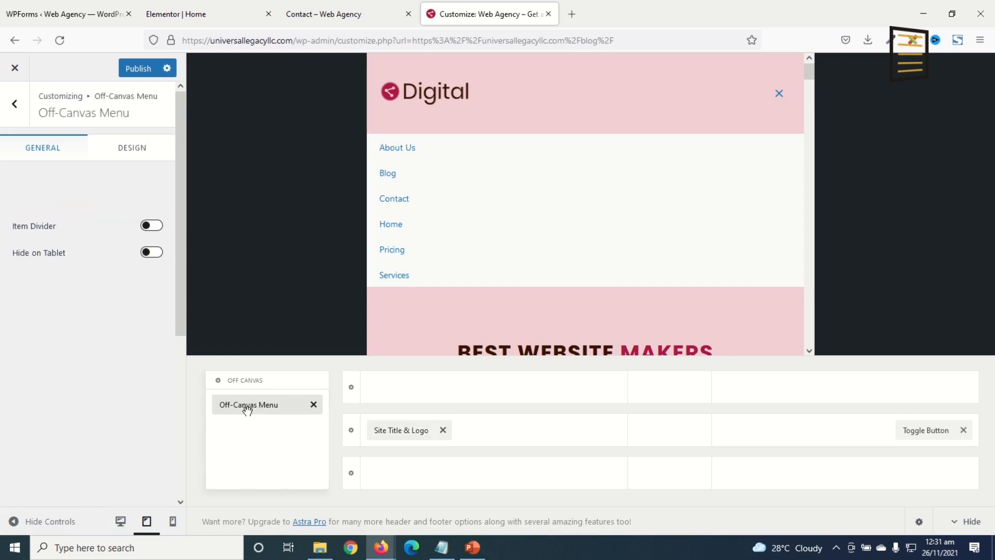
{"action": "left_click", "coordinate": [78, 195]}
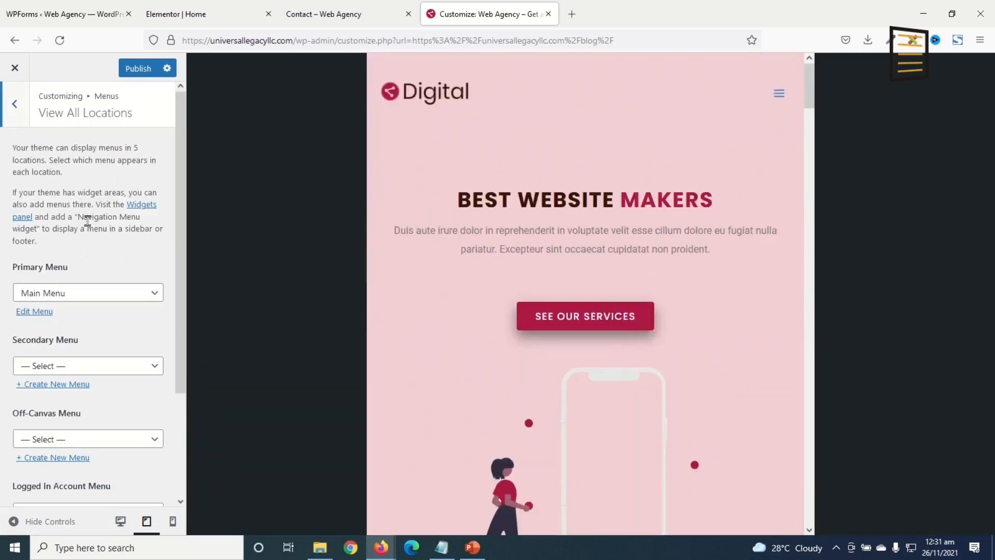
{"action": "scroll", "coordinate": [87, 211], "scroll_direction": "down", "scroll_amount": 3}
{"action": "left_click", "coordinate": [47, 310]}
{"action": "left_click", "coordinate": [69, 344]}
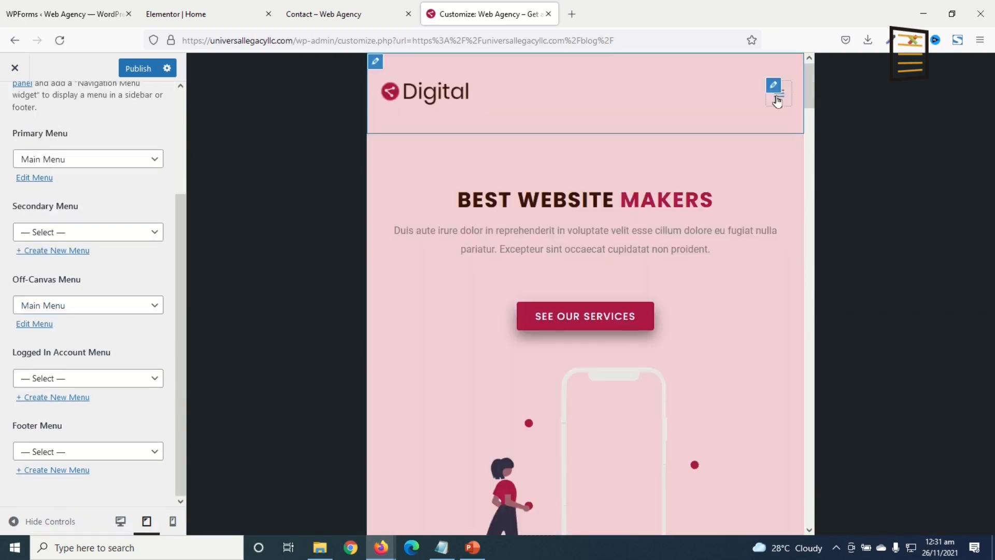
{"action": "left_click", "coordinate": [778, 94]}
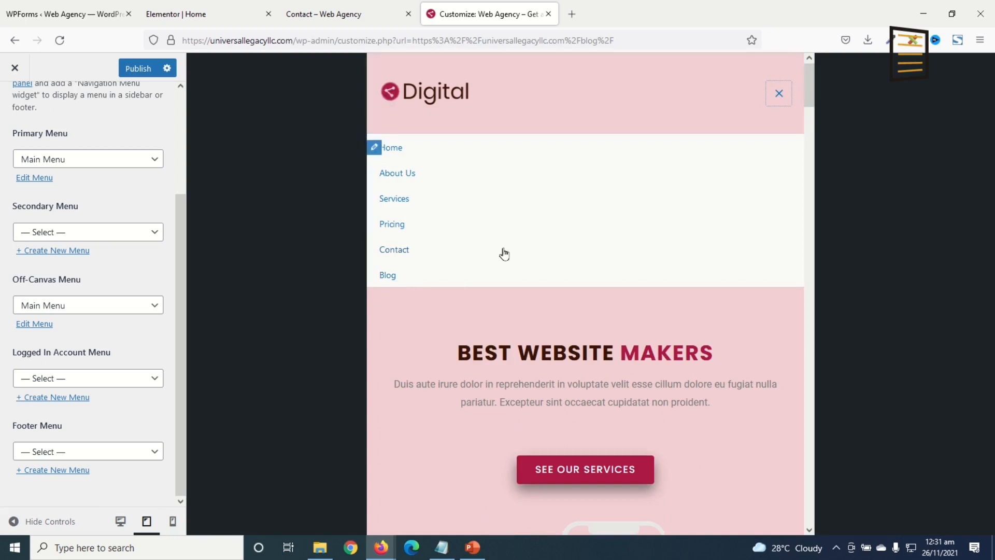
Set the off-canvas menu's normal background color to #f1ced4 in its design settings.
{"action": "scroll", "coordinate": [80, 318], "scroll_direction": "up", "scroll_amount": 1}
{"action": "left_click", "coordinate": [374, 150]}
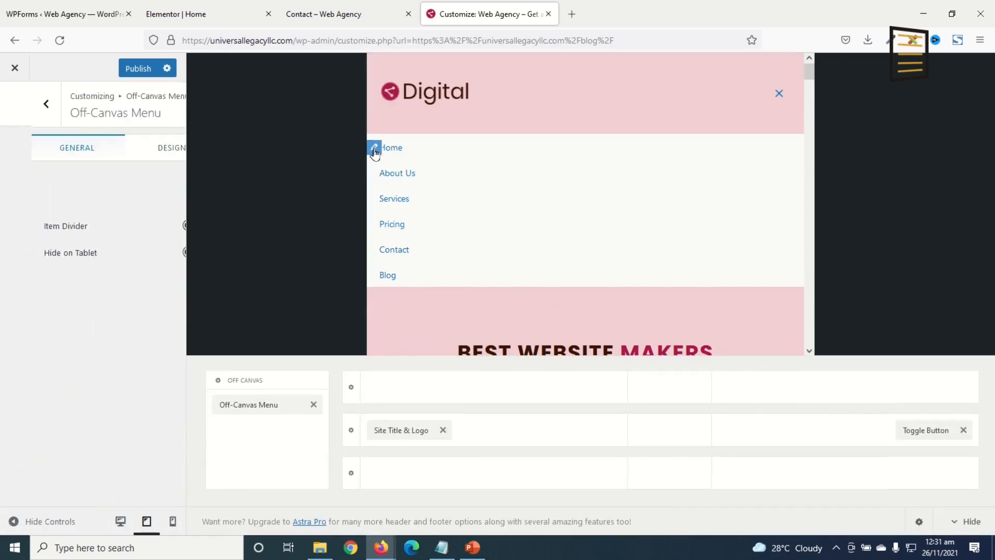
{"action": "left_click", "coordinate": [146, 148]}
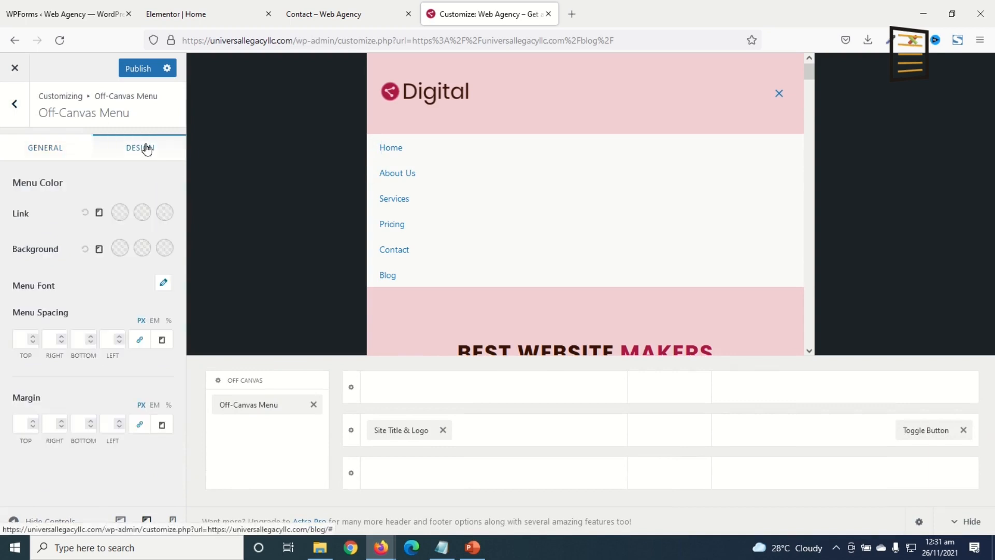
{"action": "left_click", "coordinate": [120, 251]}
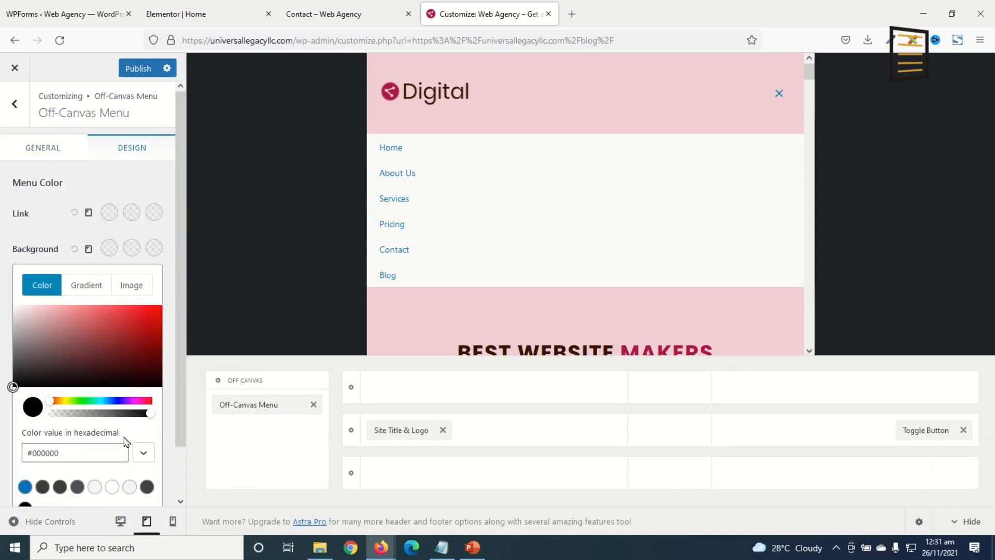
{"action": "left_click_drag", "start_coordinate": [86, 458], "coordinate": [2, 455]}
{"action": "key", "text": "ctrl+v"}
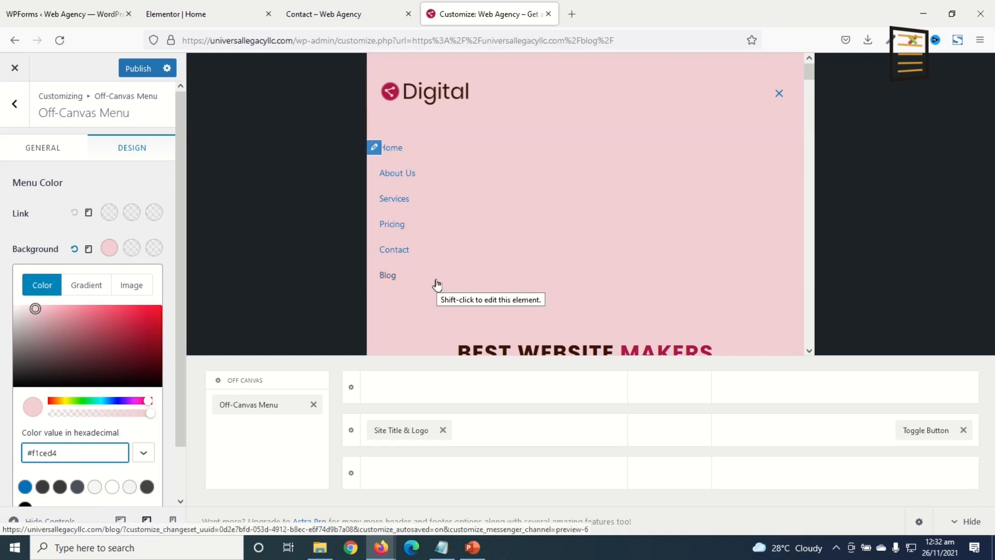
Set the off-canvas menu's normal link color to black (#000000).
{"action": "left_click", "coordinate": [111, 212]}
{"action": "left_click", "coordinate": [72, 280]}
{"action": "left_click_drag", "start_coordinate": [63, 296], "coordinate": [11, 313]}
{"action": "left_click", "coordinate": [119, 212]}
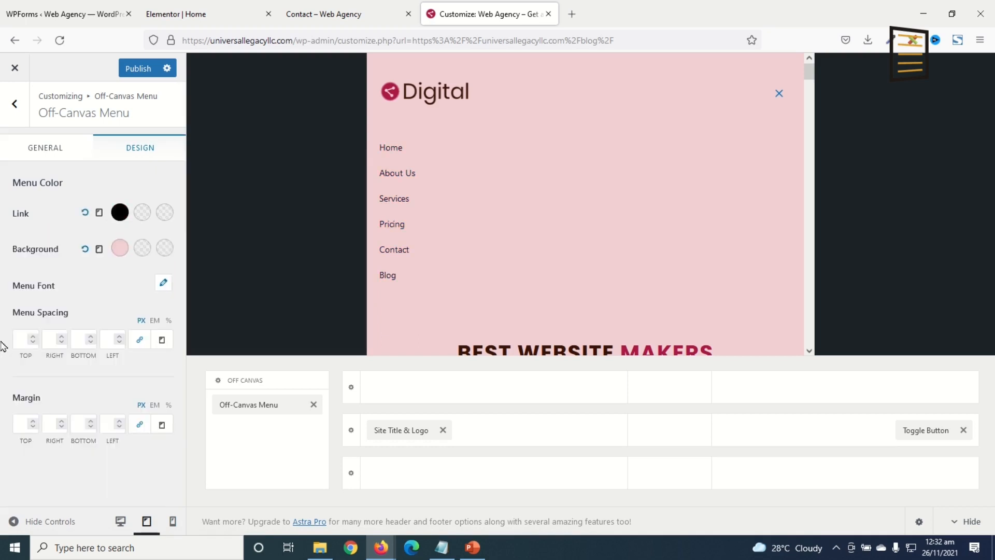
Set both the hover and active link colors of the off-canvas menu to #aa1945.
{"action": "left_click", "coordinate": [144, 215]}
{"action": "triple_click", "coordinate": [76, 383]}
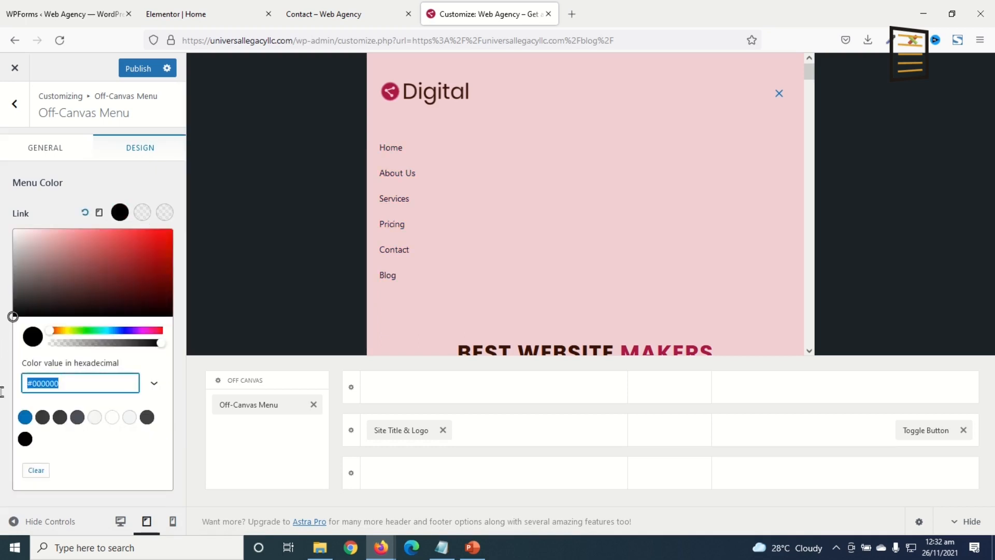
{"action": "key", "text": "ctrl+v"}
{"action": "left_click", "coordinate": [164, 218]}
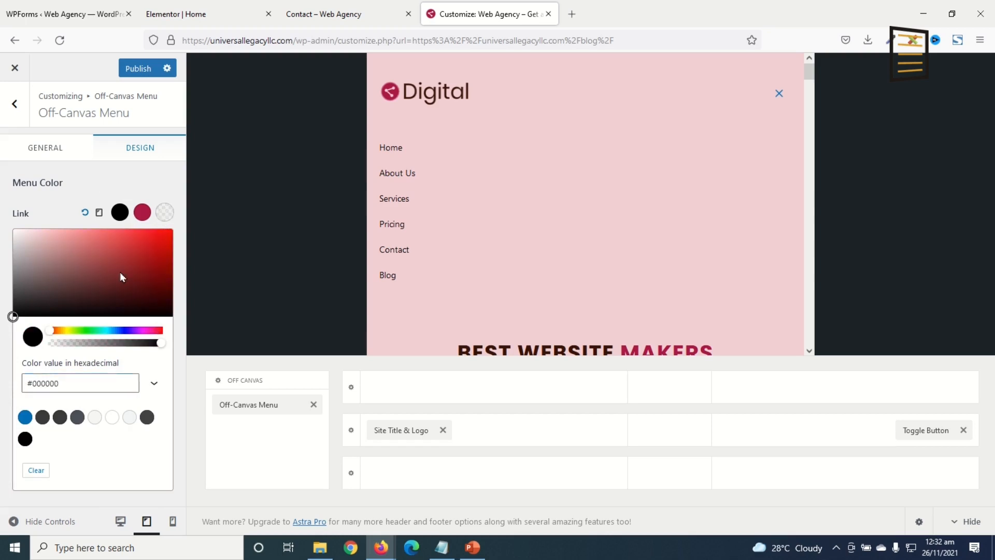
{"action": "triple_click", "coordinate": [92, 386]}
{"action": "key", "text": "ctrl+v"}
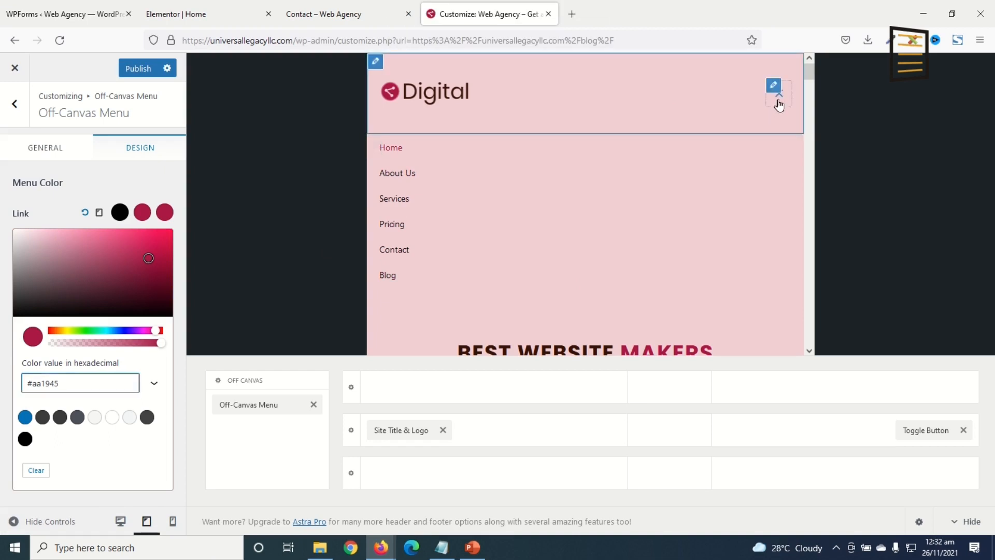
Collapse the tablet menu preview and set the toggle button's icon color to #aa1945.
{"action": "left_click", "coordinate": [779, 104]}
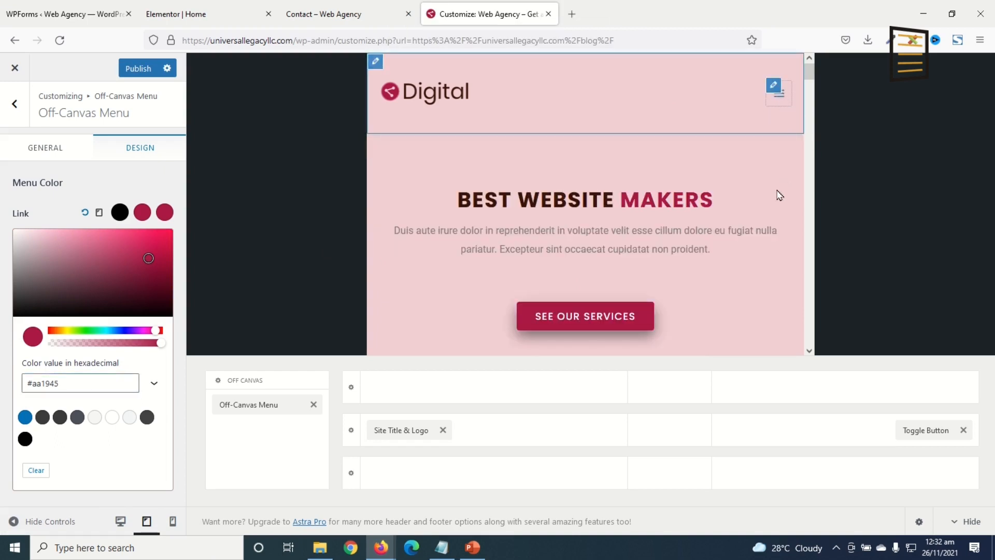
{"action": "left_click", "coordinate": [774, 86]}
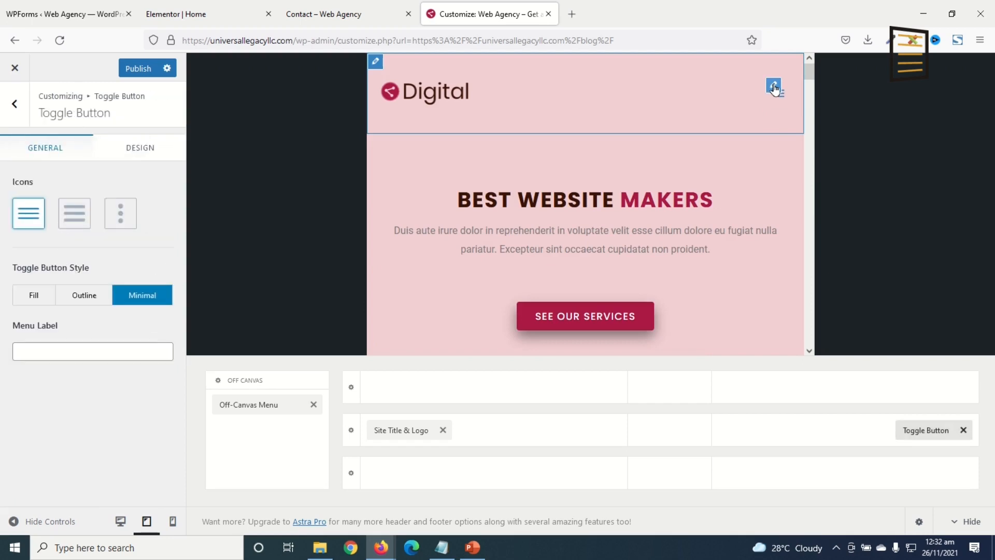
{"action": "left_click", "coordinate": [132, 151]}
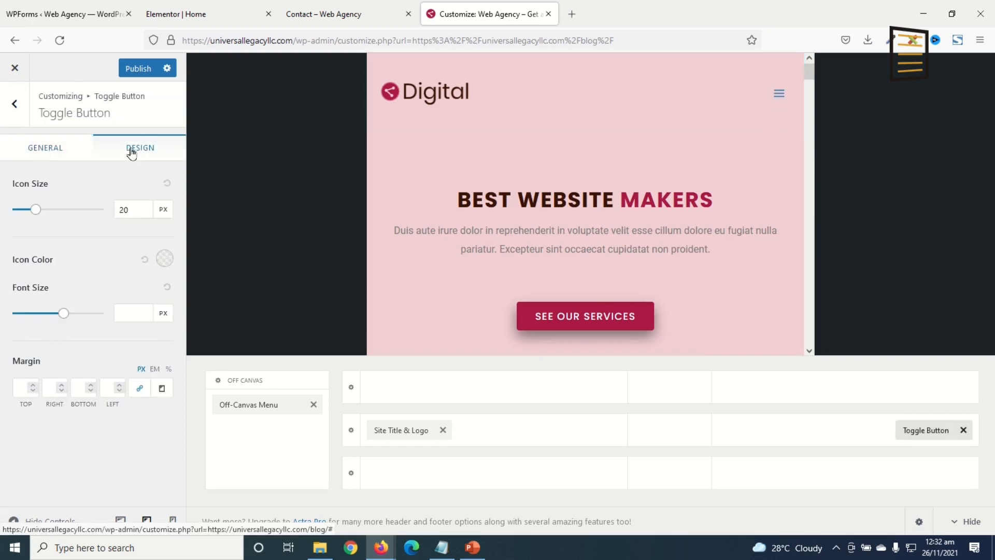
{"action": "left_click", "coordinate": [162, 262]}
{"action": "left_click_drag", "start_coordinate": [79, 427], "coordinate": [3, 430]}
{"action": "type", "text": "#aa1945"}
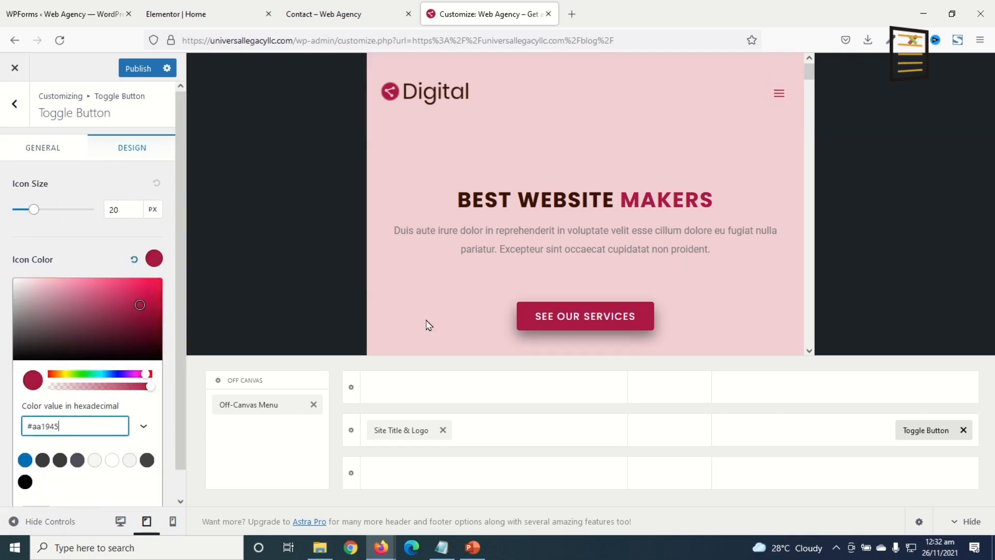
Hide the site title beside the logo in the mobile preview and test opening and closing the mobile menu.
{"action": "left_click", "coordinate": [173, 522]}
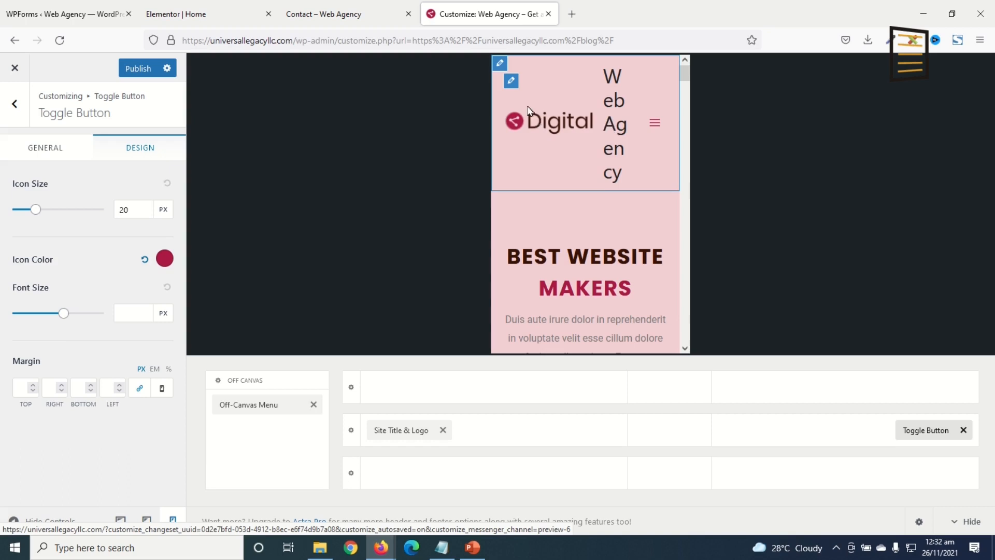
{"action": "left_click", "coordinate": [511, 81]}
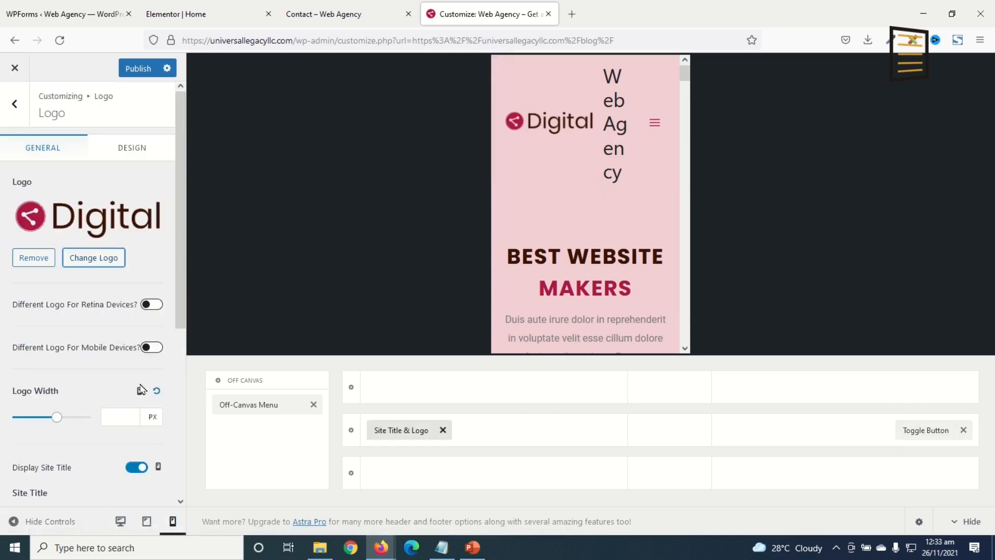
{"action": "left_click", "coordinate": [132, 468]}
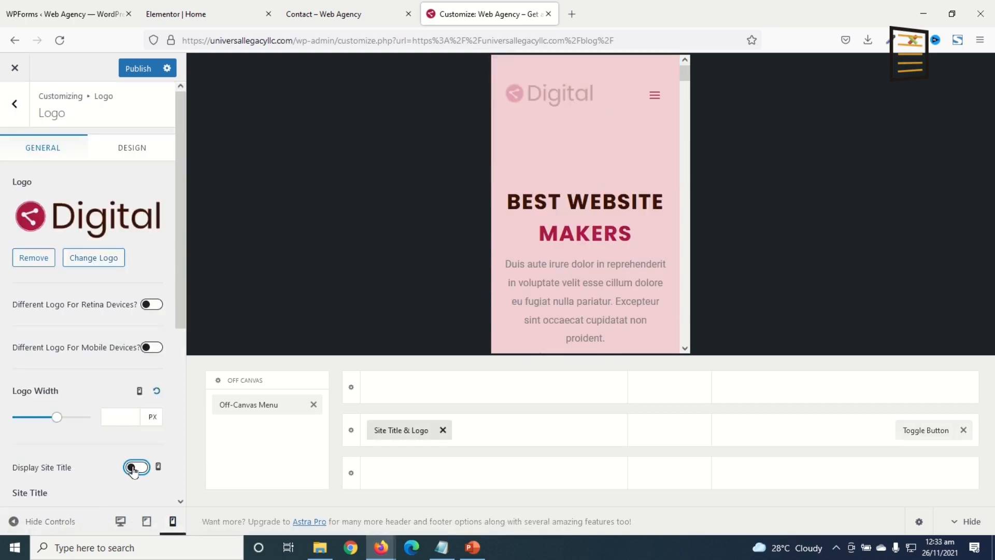
{"action": "left_click", "coordinate": [655, 95]}
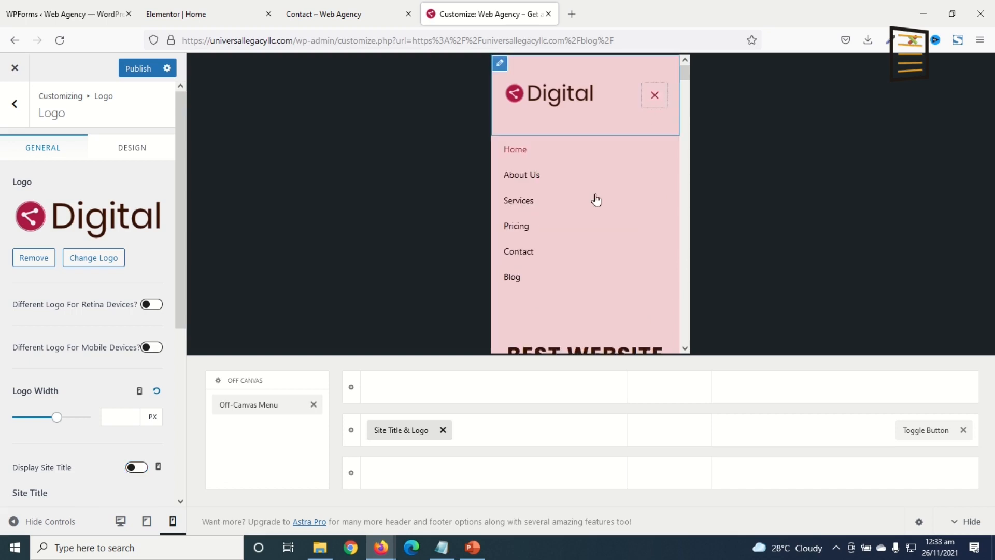
{"action": "left_click", "coordinate": [654, 93]}
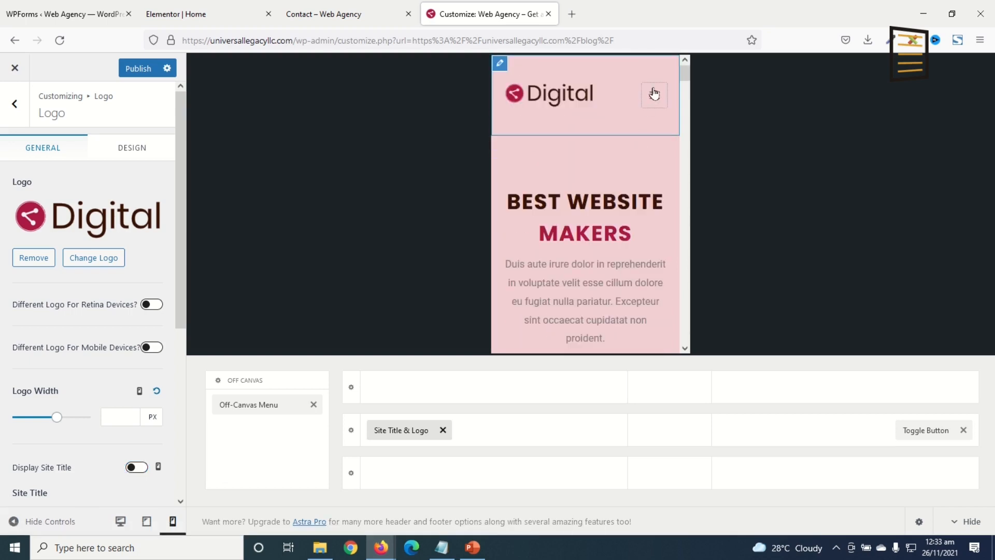
Return to the desktop preview and add a Footer Menu to the first column of the middle row in the Footer Builder.
{"action": "left_click", "coordinate": [122, 522]}
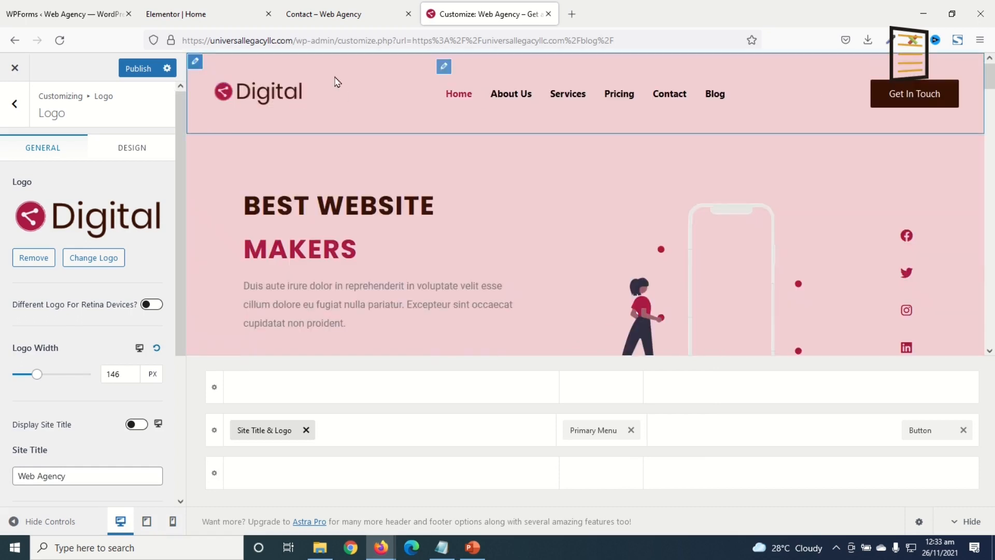
{"action": "left_click", "coordinate": [5, 123]}
{"action": "left_click", "coordinate": [6, 112]}
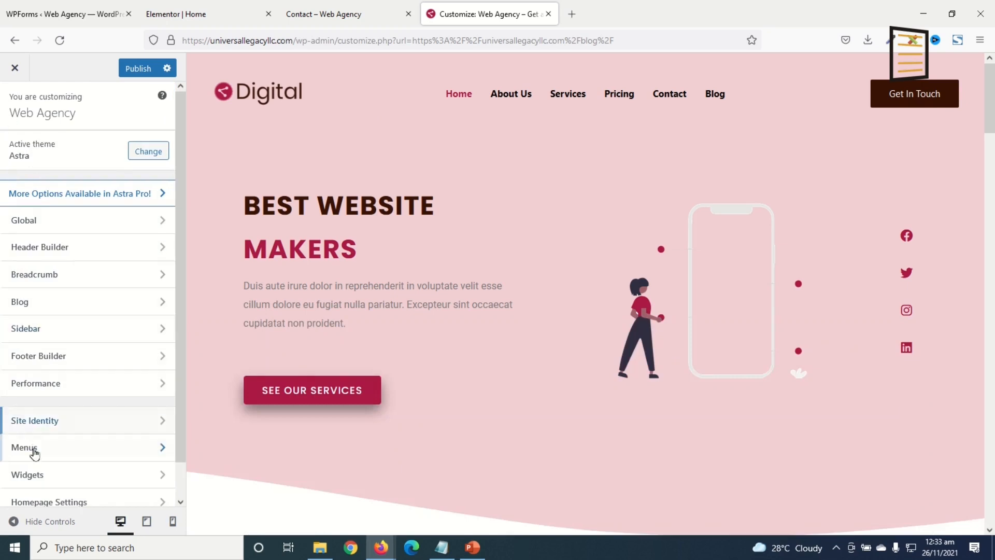
{"action": "left_click", "coordinate": [57, 358]}
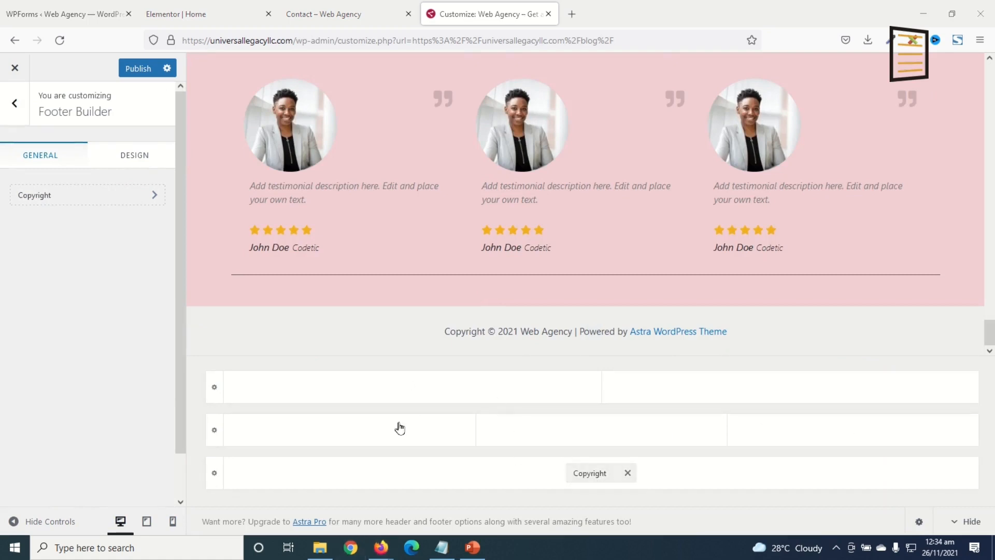
{"action": "left_click", "coordinate": [349, 432]}
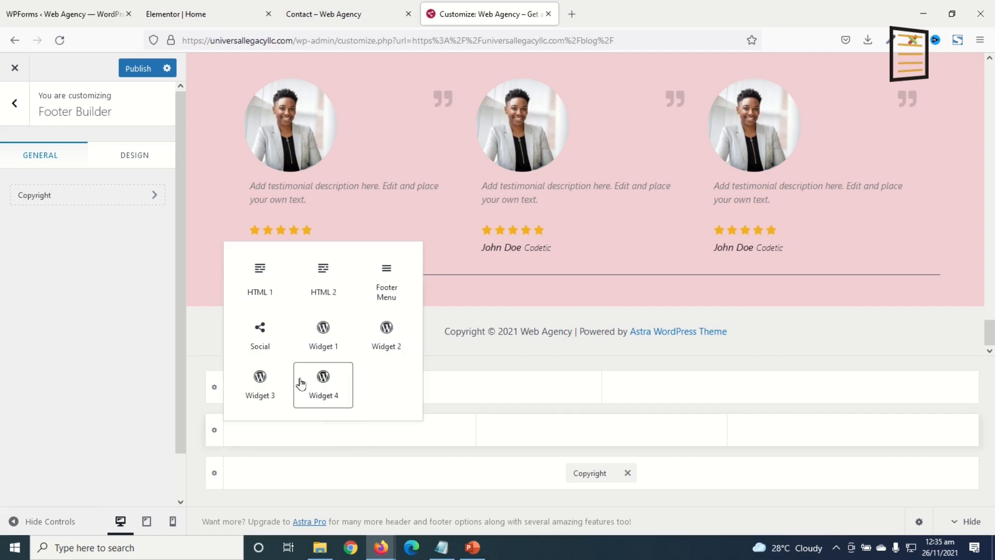
{"action": "left_click", "coordinate": [386, 282]}
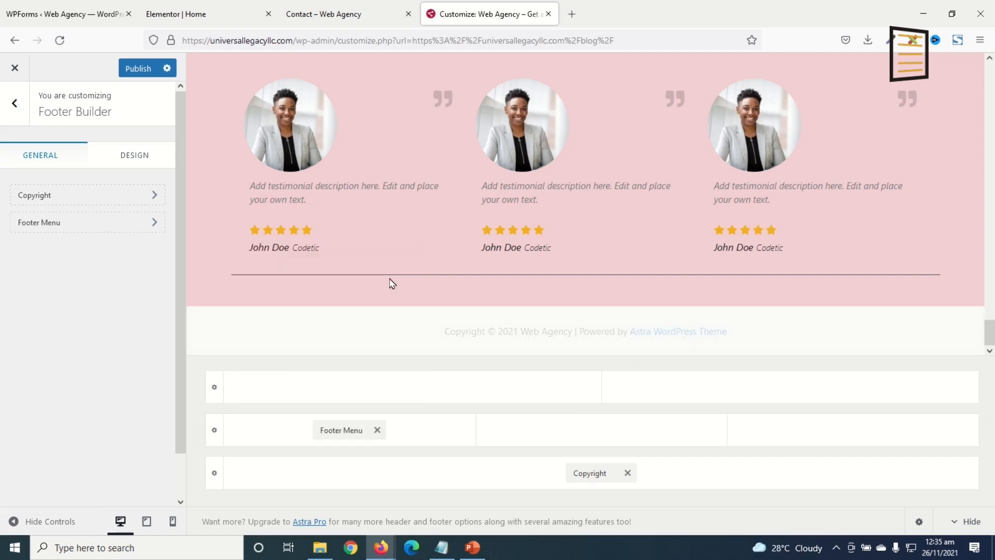
Assign Main Menu to the Footer Menu location through the footer menu's configuration settings.
{"action": "left_click", "coordinate": [343, 428]}
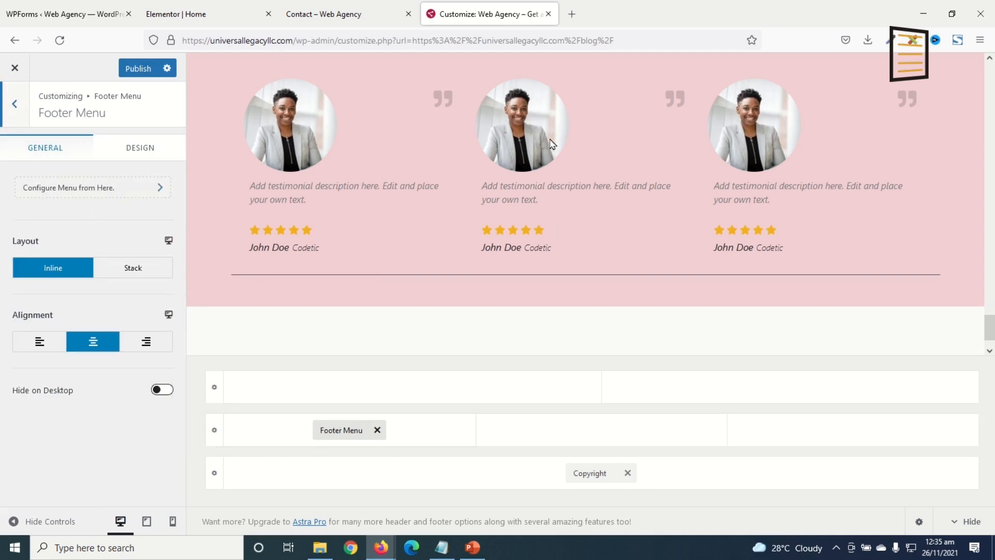
{"action": "left_click", "coordinate": [71, 188]}
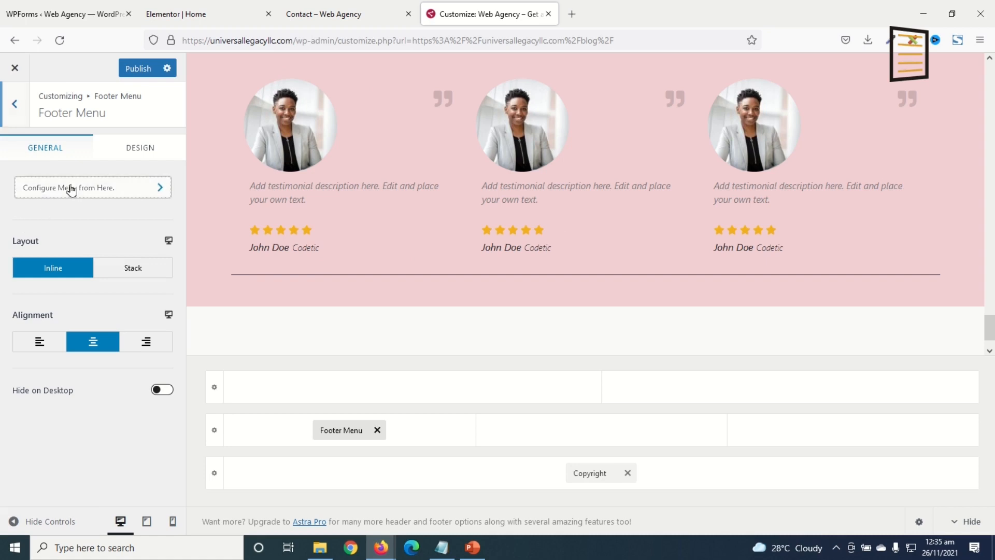
{"action": "scroll", "coordinate": [77, 217], "scroll_direction": "down", "scroll_amount": 3}
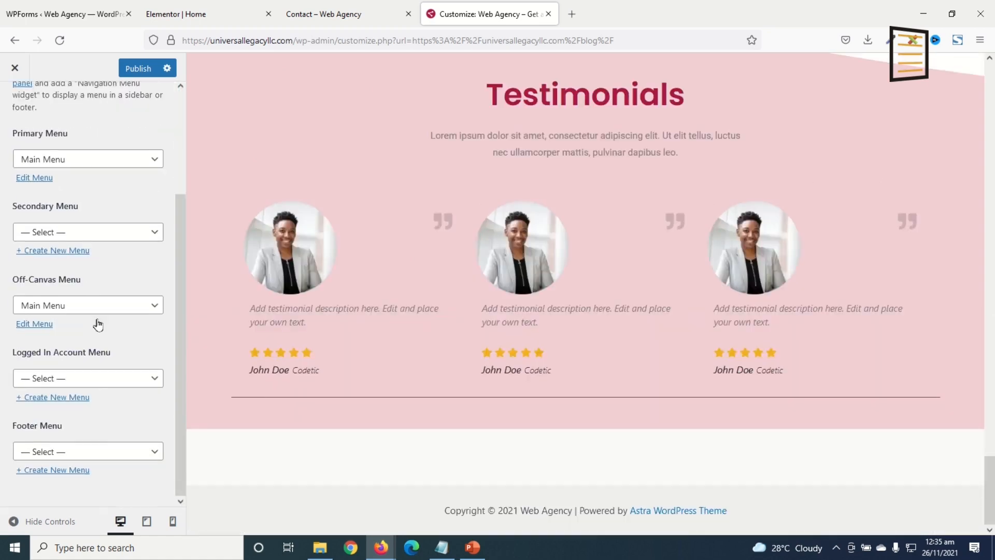
{"action": "left_click", "coordinate": [51, 454]}
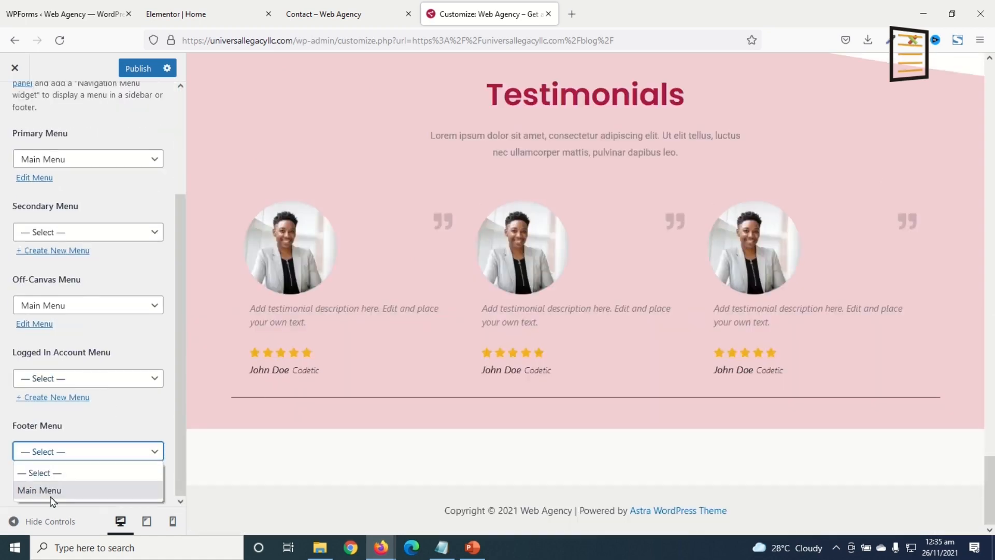
{"action": "left_click", "coordinate": [51, 489]}
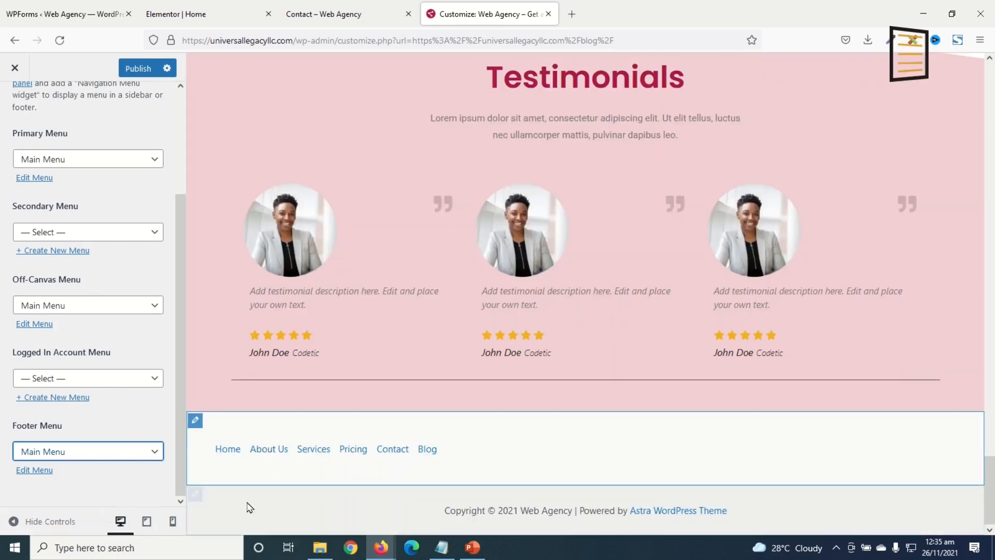
Move the Copyright element to the third column of the footer's middle row and delete "| Powered by [theme_author]" from its text.
{"action": "left_click", "coordinate": [191, 499]}
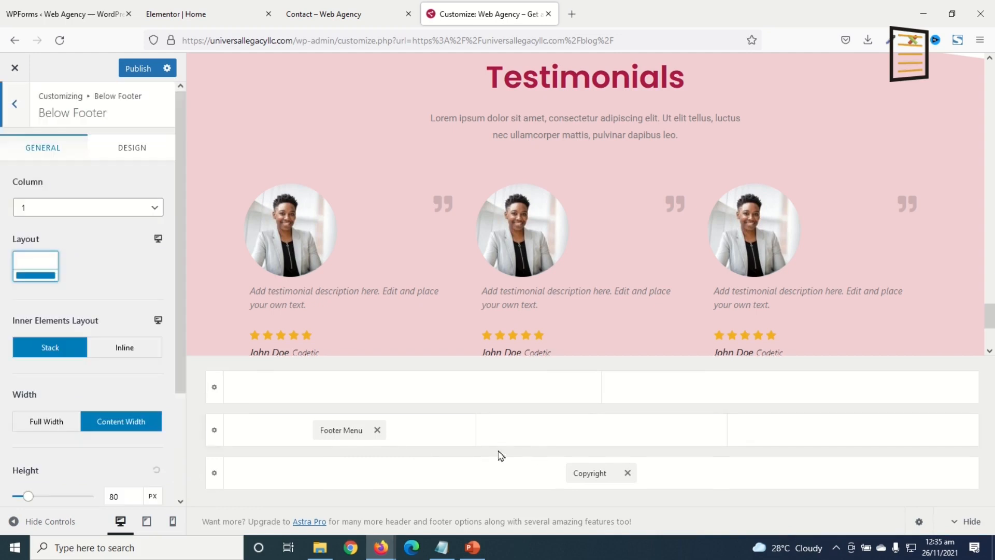
{"action": "left_click_drag", "start_coordinate": [584, 472], "coordinate": [828, 441]}
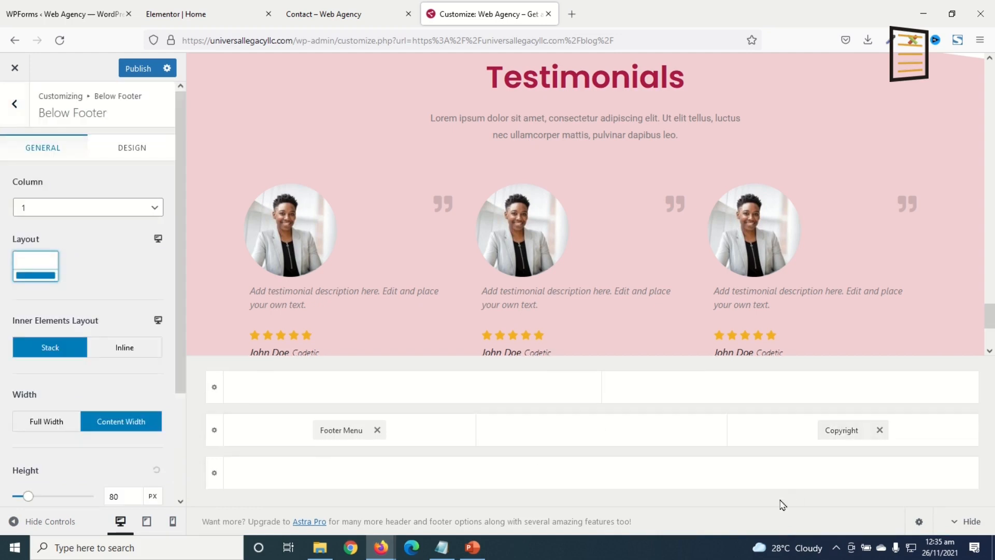
{"action": "left_click", "coordinate": [841, 430]}
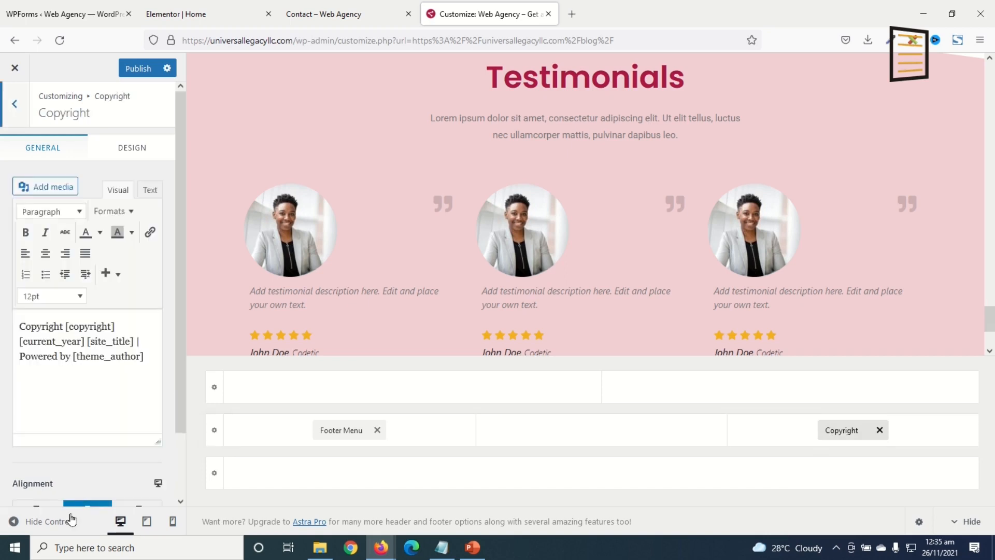
{"action": "scroll", "coordinate": [264, 279], "scroll_direction": "down", "scroll_amount": 3}
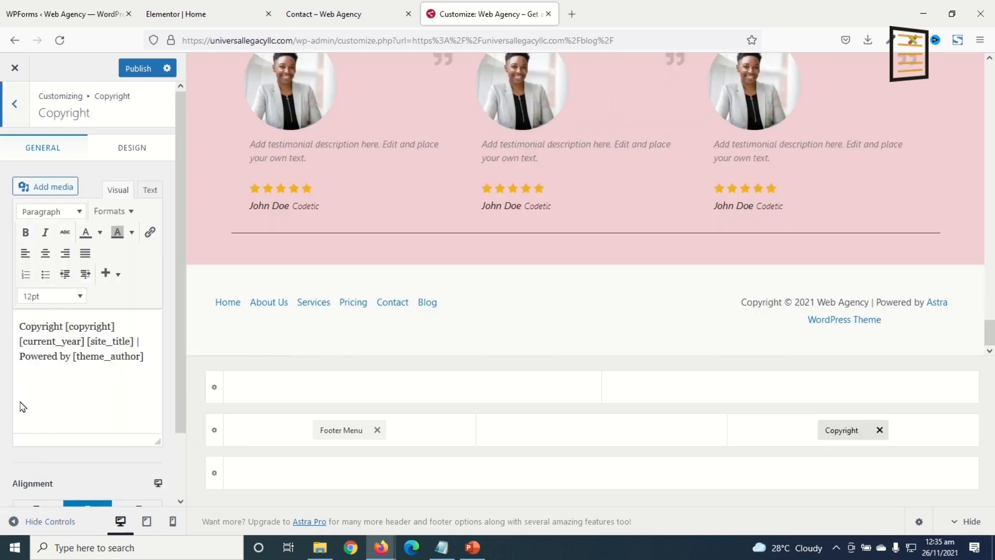
{"action": "left_click_drag", "start_coordinate": [23, 355], "coordinate": [151, 360]}
{"action": "key", "text": "BackSpace"}
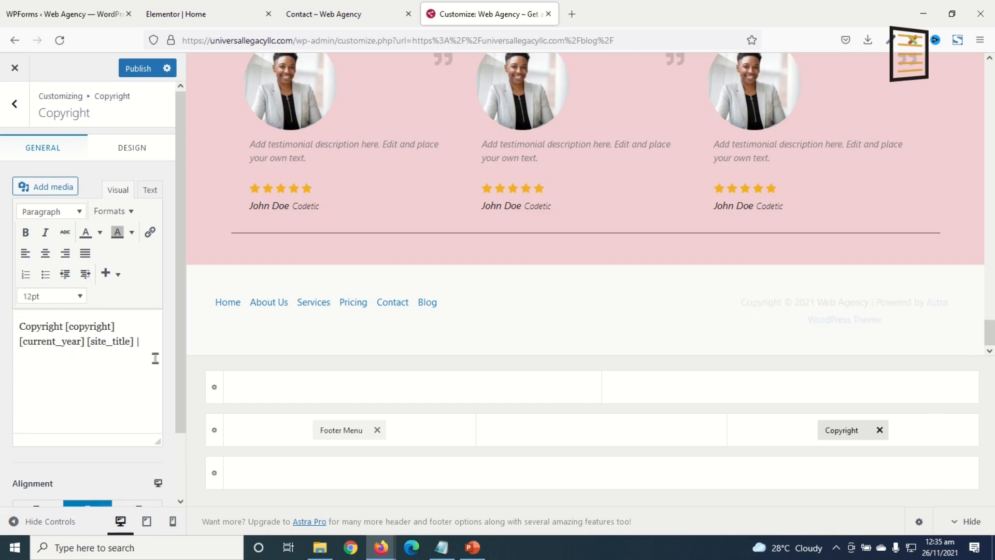
{"action": "key", "text": "BackSpace"}
{"action": "key", "text": "BackSpace"}
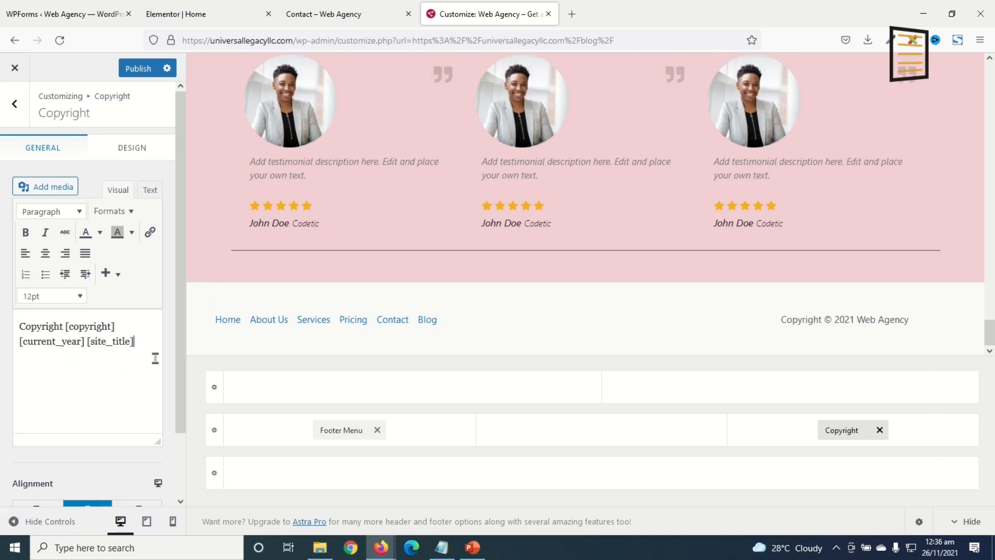
Set the copyright's text color to black in its design settings.
{"action": "left_click", "coordinate": [123, 150]}
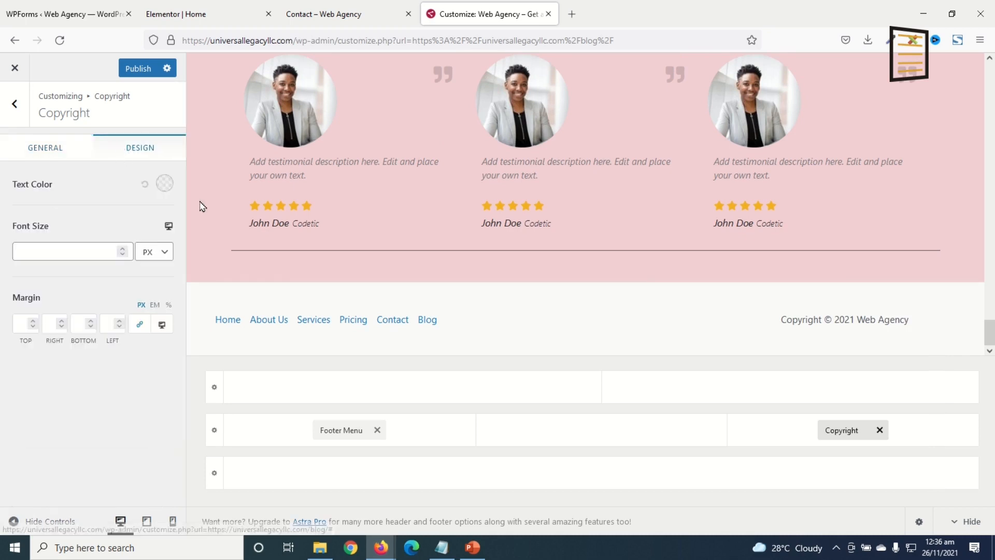
{"action": "left_click", "coordinate": [164, 183]}
{"action": "left_click", "coordinate": [71, 265]}
{"action": "left_click_drag", "start_coordinate": [67, 274], "coordinate": [4, 329]}
{"action": "left_click", "coordinate": [4, 331]}
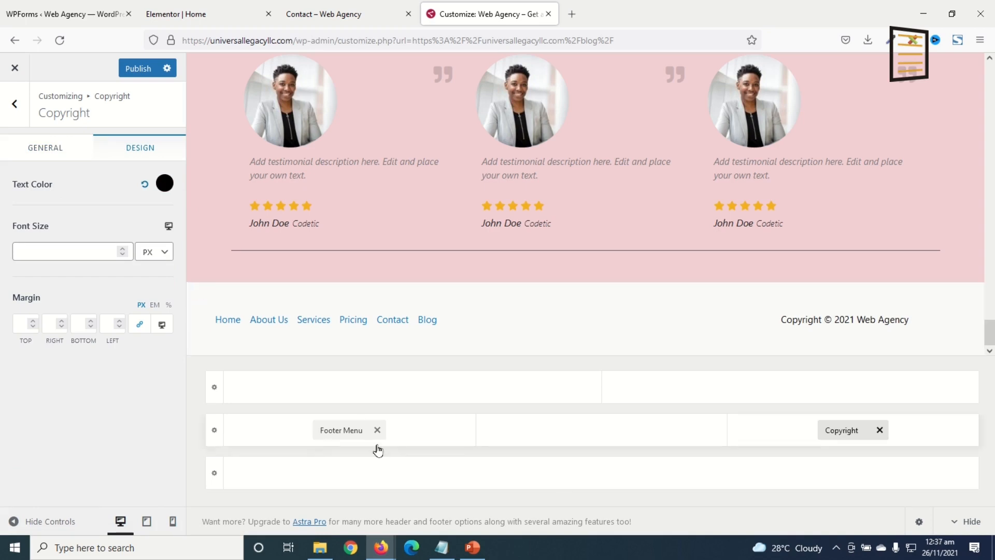
Set the footer menu's normal link color to black (#000000).
{"action": "left_click", "coordinate": [342, 431]}
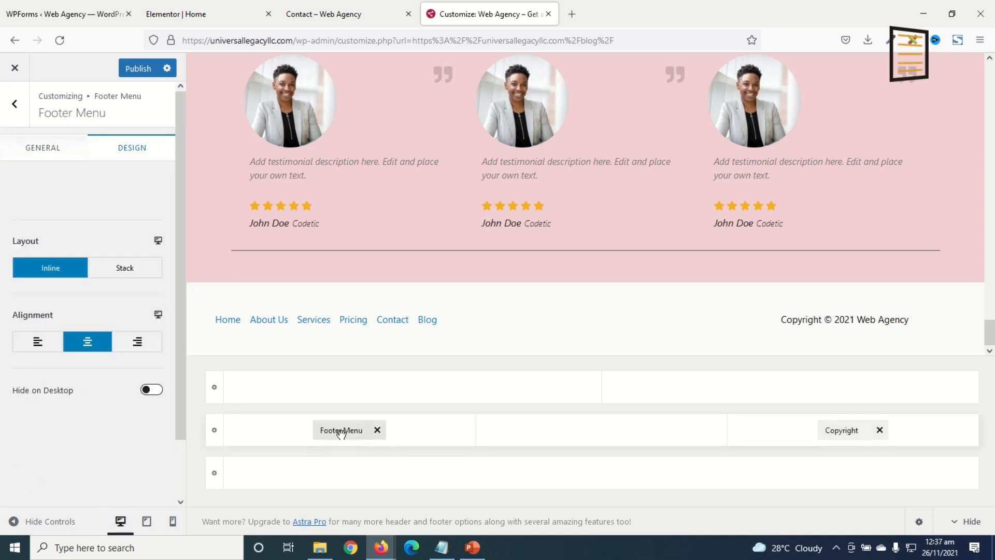
{"action": "left_click", "coordinate": [143, 151]}
{"action": "left_click", "coordinate": [120, 185]}
{"action": "mouse_move", "coordinate": [11, 287]}
{"action": "left_mouse_down"}
{"action": "mouse_move", "coordinate": [51, 256]}
{"action": "mouse_move", "coordinate": [11, 288]}
{"action": "left_mouse_up"}
{"action": "left_click", "coordinate": [3, 324]}
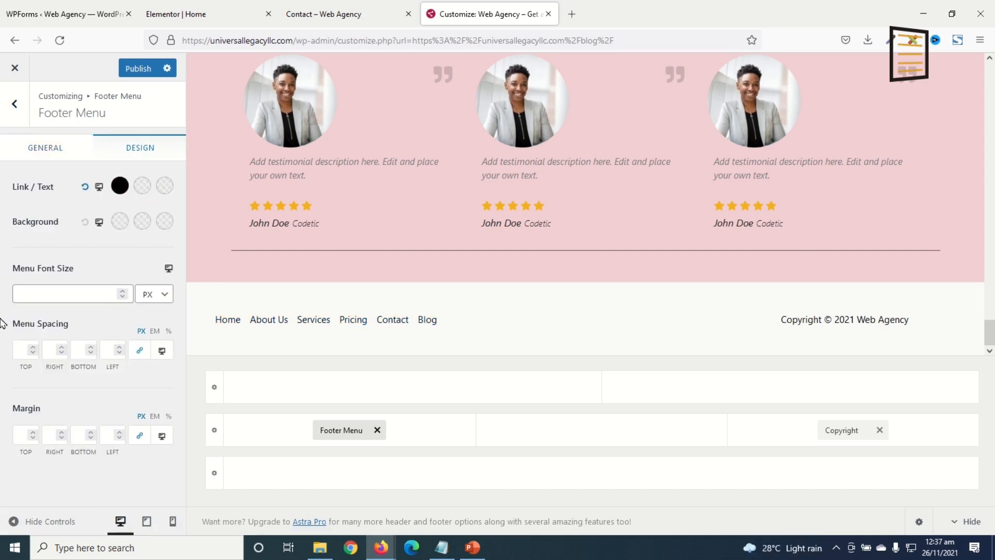
Set both the hover and active link colors of the footer menu to #aa1945.
{"action": "left_click", "coordinate": [142, 186]}
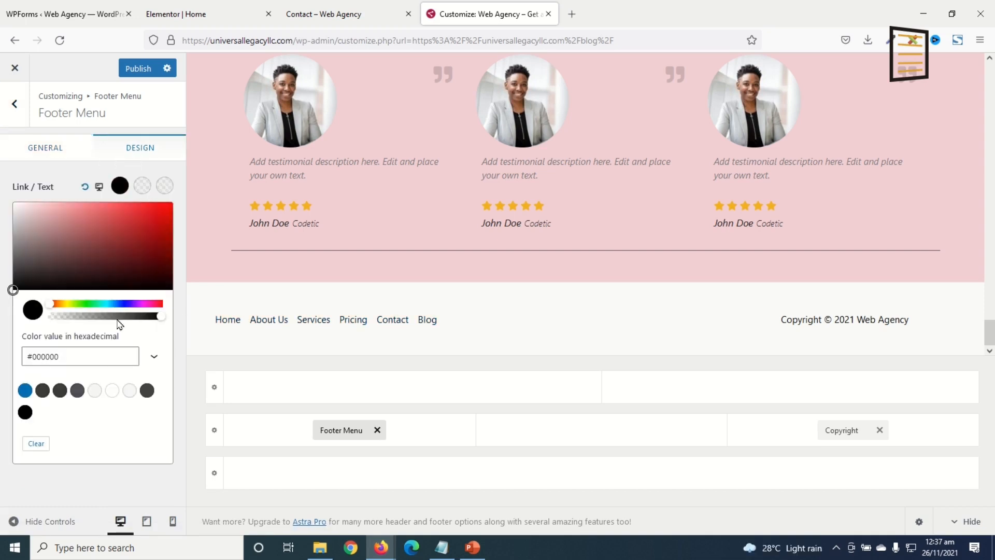
{"action": "left_click", "coordinate": [84, 362]}
{"action": "type", "text": "#aa1945"}
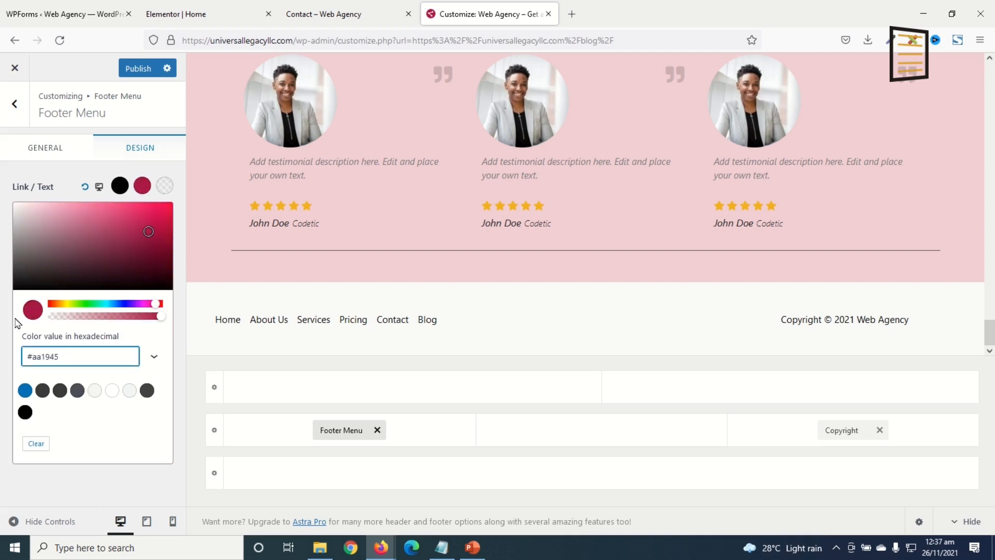
{"action": "left_click", "coordinate": [165, 186]}
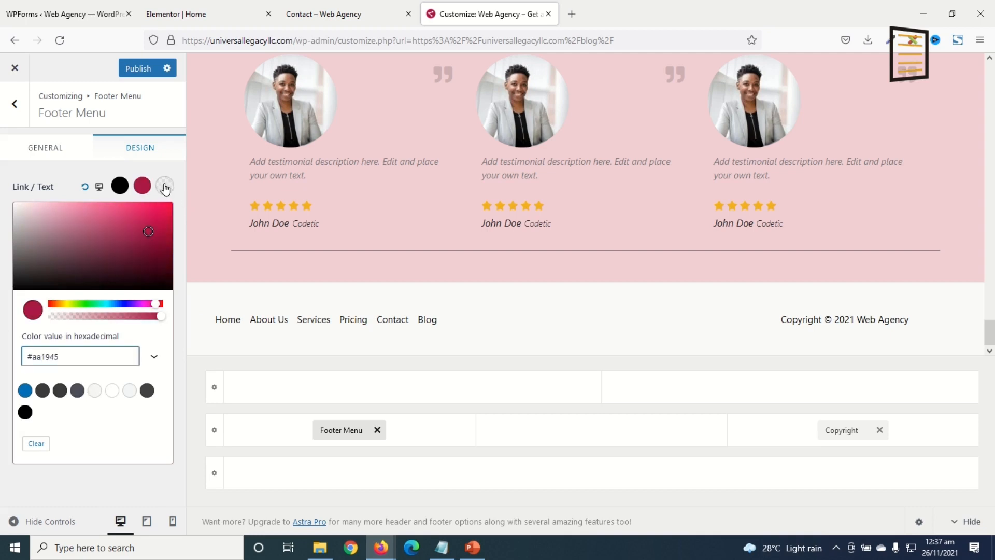
{"action": "left_click", "coordinate": [65, 356]}
{"action": "type", "text": "#aa1945"}
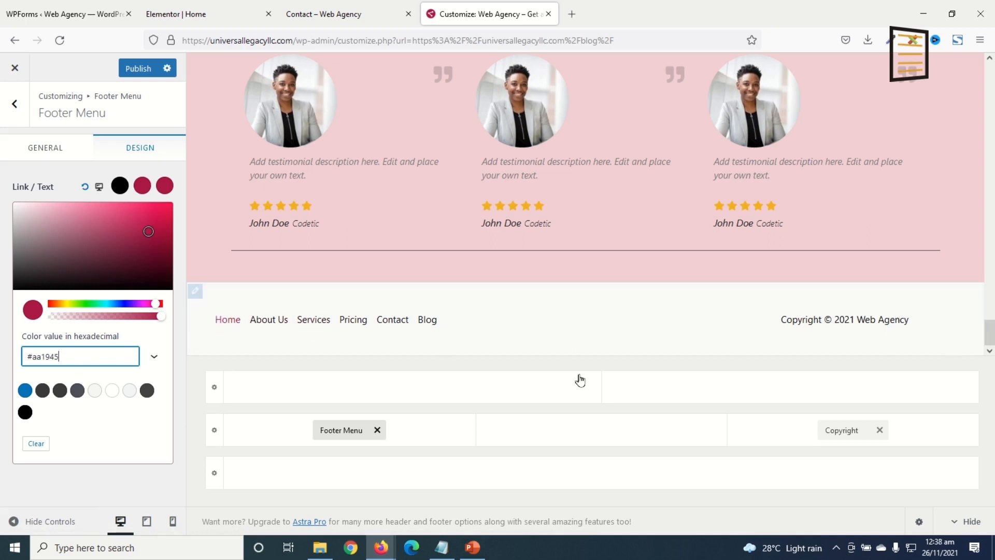
Set the primary footer's background color to #f1ced4 in its design settings.
{"action": "left_click", "coordinate": [196, 293]}
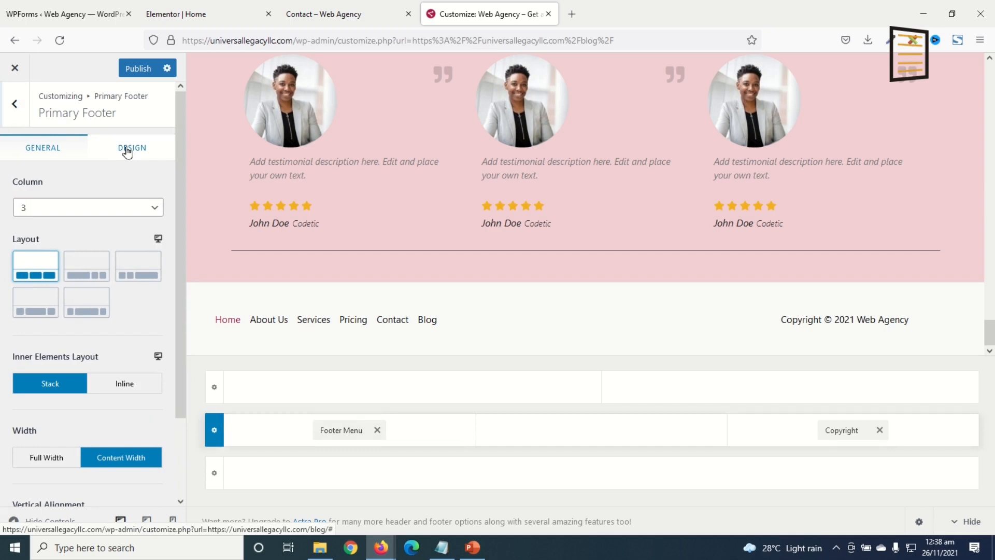
{"action": "left_click", "coordinate": [127, 150]}
{"action": "left_click", "coordinate": [154, 288]}
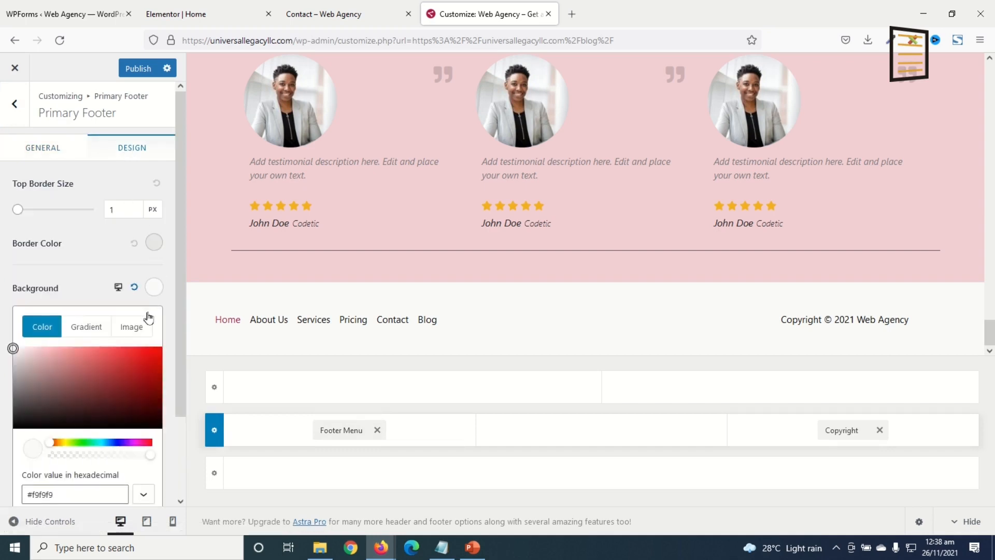
{"action": "triple_click", "coordinate": [83, 498]}
{"action": "type", "text": "#f1ced4"}
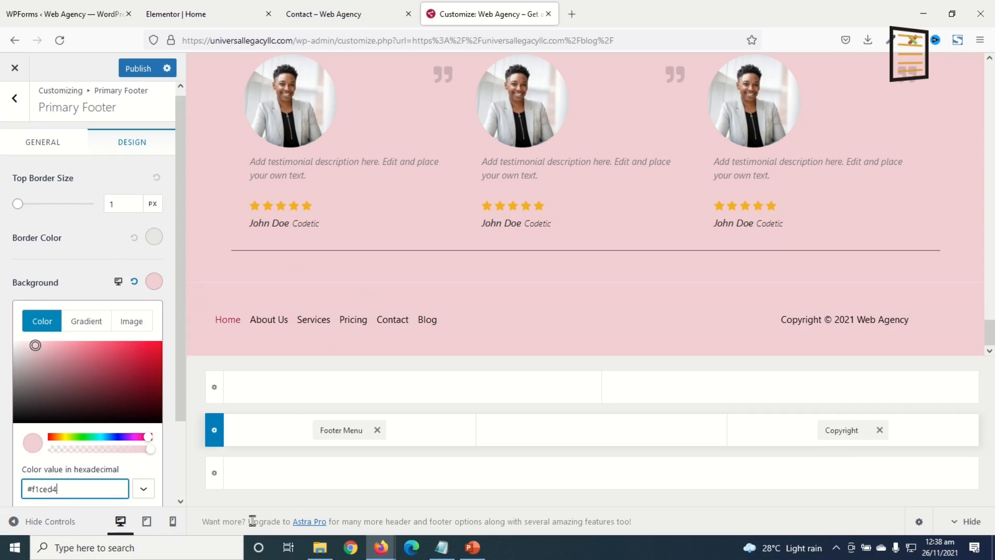
Reduce the primary footer's top border size to 0 px and publish the customizations.
{"action": "left_click_drag", "start_coordinate": [20, 207], "coordinate": [2, 217]}
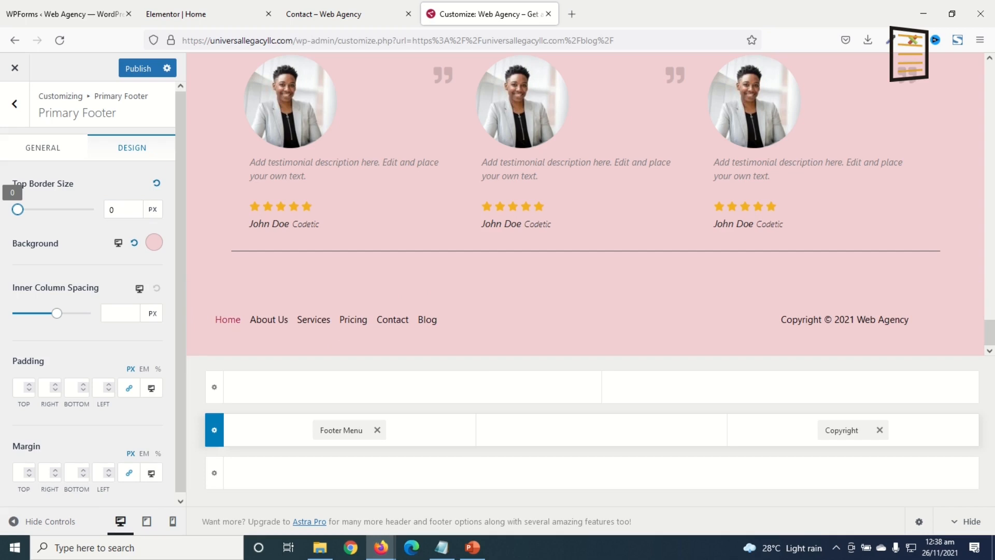
{"action": "scroll", "coordinate": [473, 173], "scroll_direction": "up", "scroll_amount": 10}
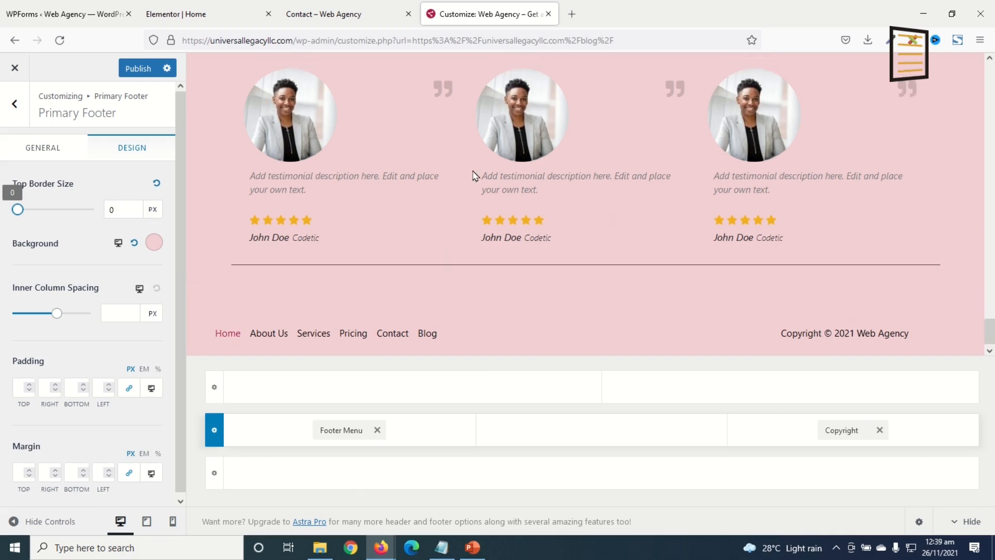
{"action": "left_click", "coordinate": [137, 69]}
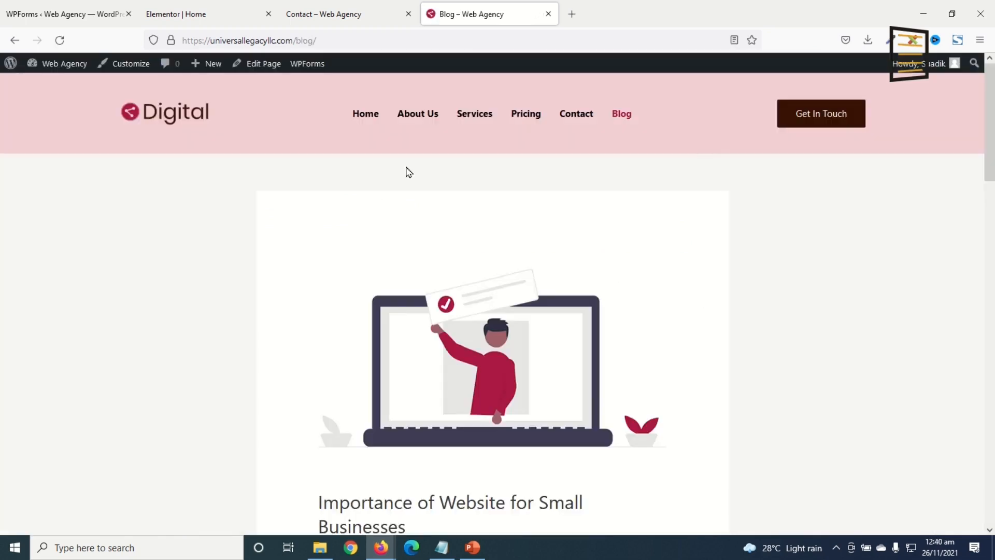
Close the leftover WPForms, Elementor and Contact browser tabs, leaving only the live site open.
{"action": "left_click", "coordinate": [128, 15]}
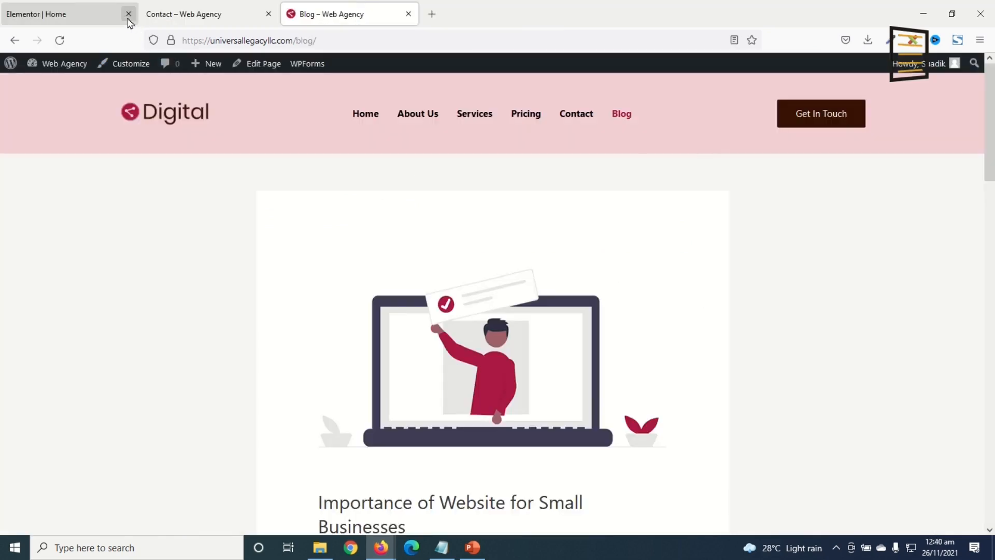
{"action": "left_click", "coordinate": [126, 18]}
{"action": "left_click", "coordinate": [126, 17]}
Review the live home page's sections from the hero banner through services, recent blogs and testimonials to the footer.
{"action": "scroll", "coordinate": [625, 312], "scroll_direction": "down", "scroll_amount": 3}
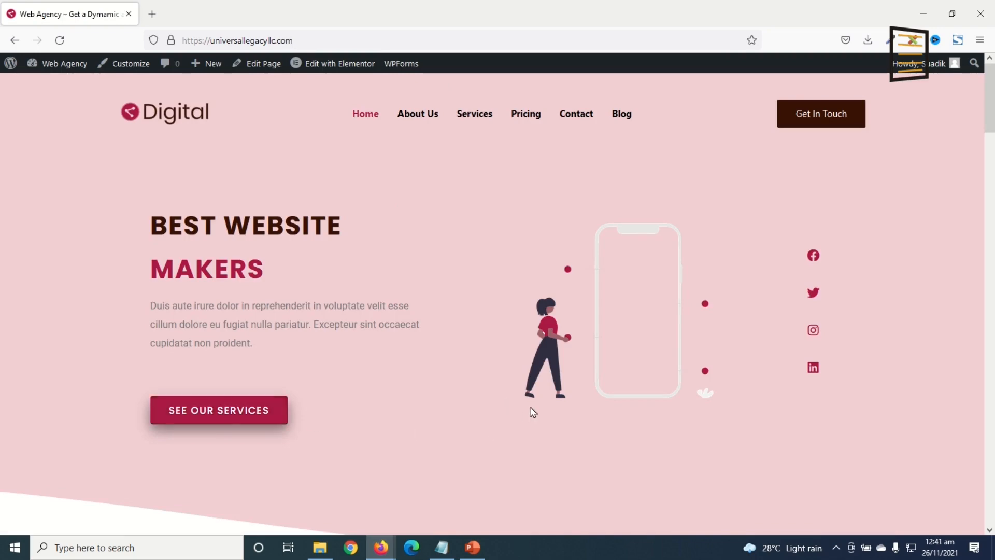
{"action": "scroll", "coordinate": [539, 412], "scroll_direction": "down", "scroll_amount": 15}
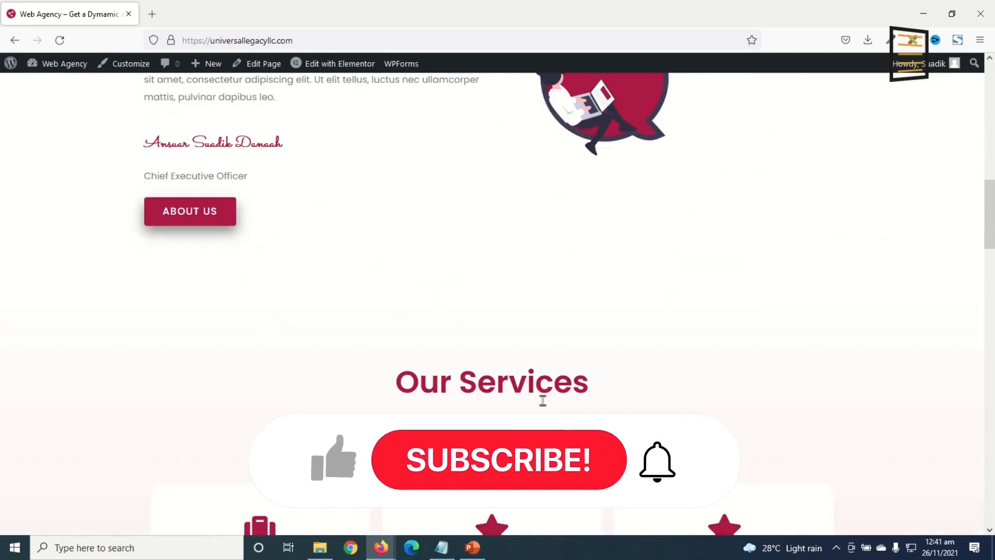
{"action": "scroll", "coordinate": [547, 402], "scroll_direction": "down", "scroll_amount": 14}
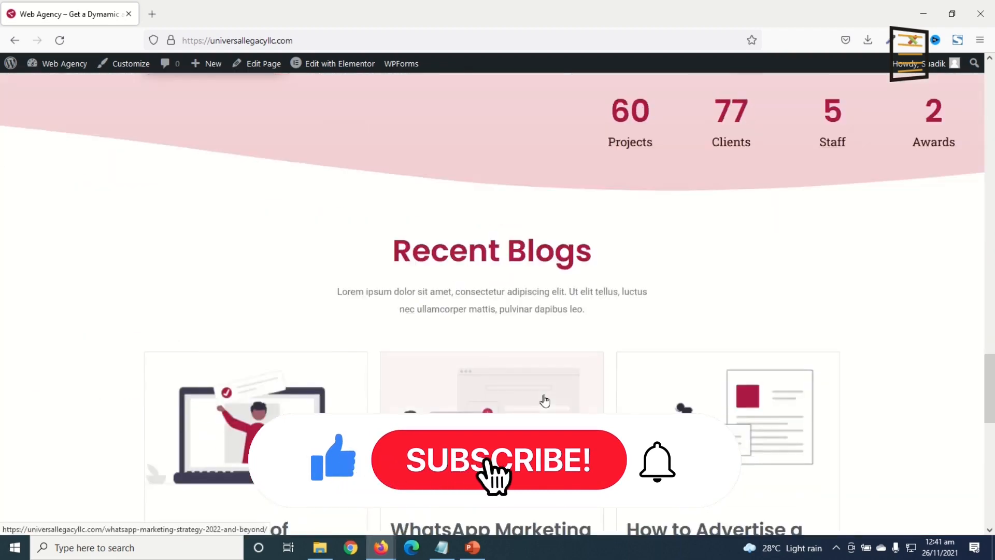
{"action": "scroll", "coordinate": [546, 397], "scroll_direction": "up", "scroll_amount": 2}
{"action": "scroll", "coordinate": [549, 394], "scroll_direction": "down", "scroll_amount": 9}
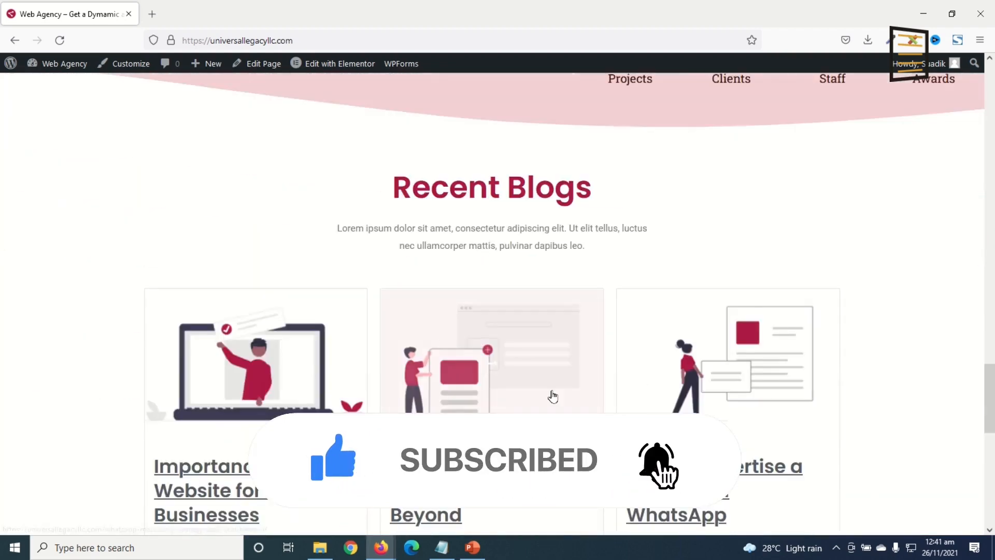
{"action": "scroll", "coordinate": [552, 394], "scroll_direction": "down", "scroll_amount": 5}
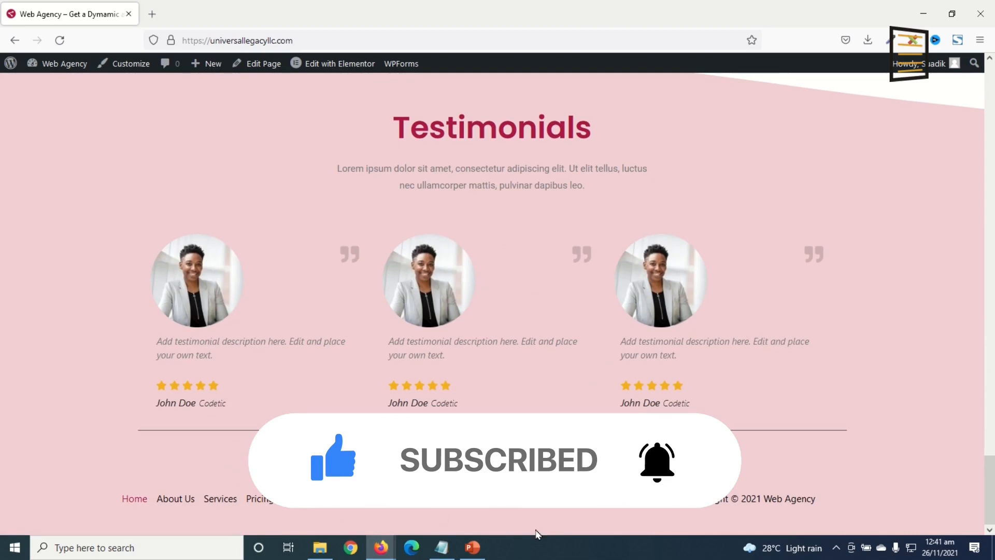
{"action": "scroll", "coordinate": [633, 469], "scroll_direction": "up", "scroll_amount": 12}
{"action": "scroll", "coordinate": [760, 361], "scroll_direction": "up", "scroll_amount": 15}
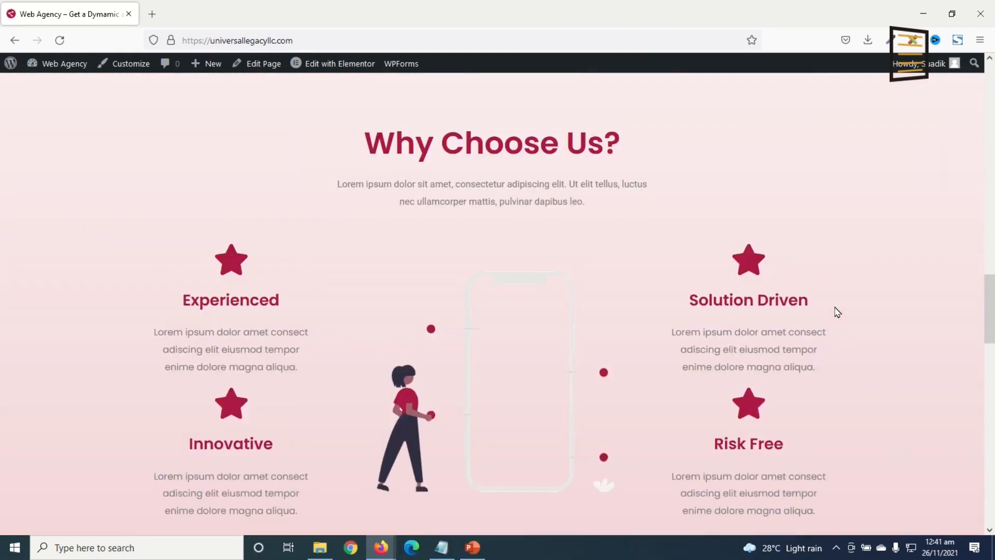